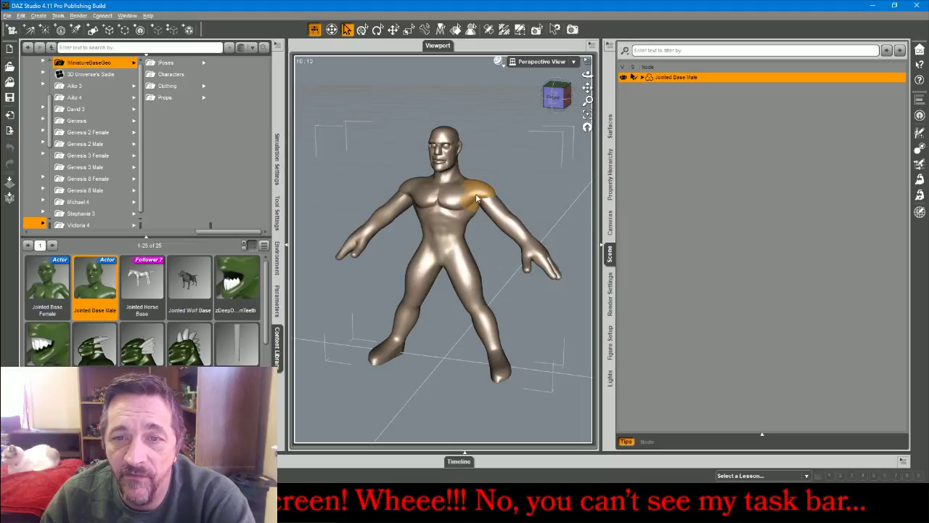
Browse the MinatureBaseGeo props and add the left-hand quarterstaff to the Jointed Base Male figure
click(167, 86)
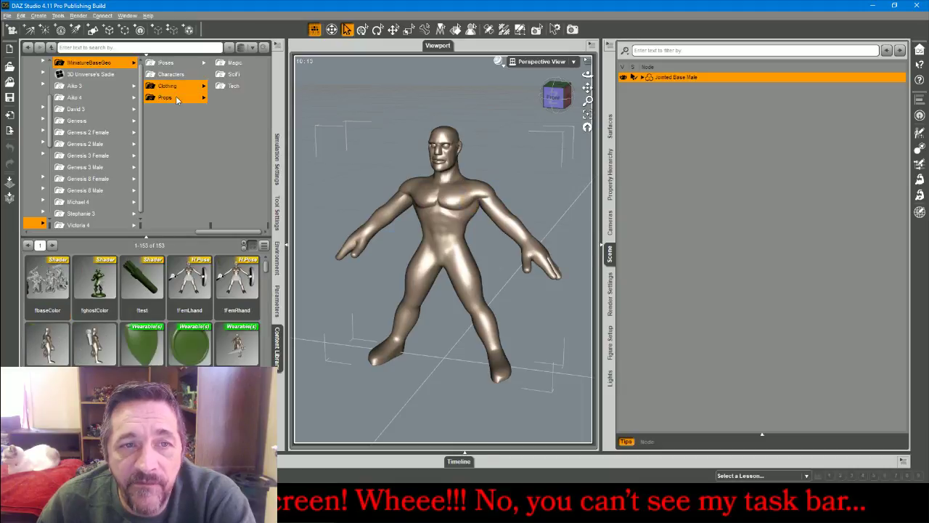
scroll(157, 307, down, 8)
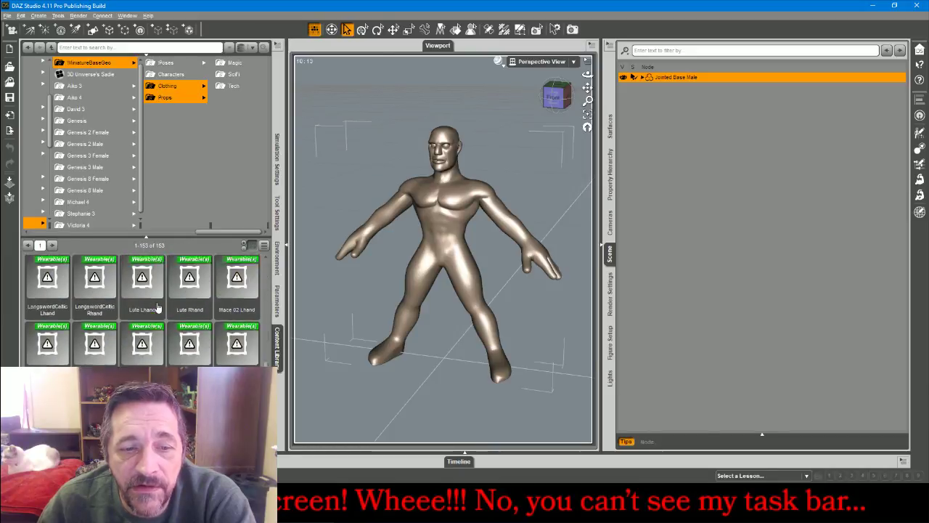
scroll(157, 307, down, 5)
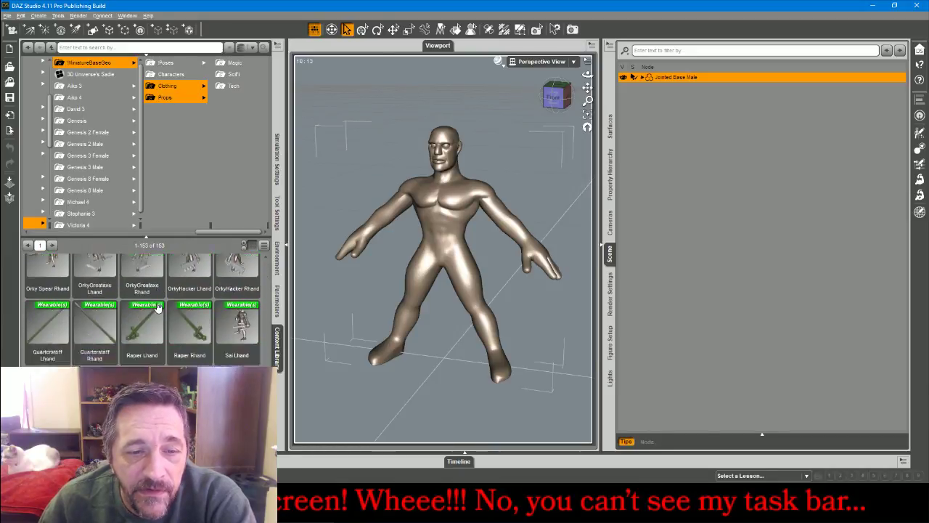
scroll(157, 307, down, 3)
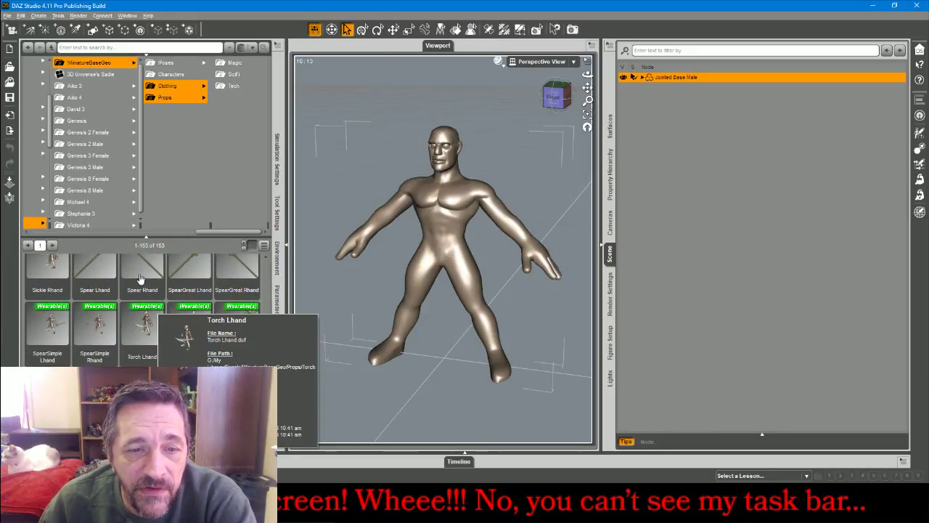
scroll(111, 327, down, 2)
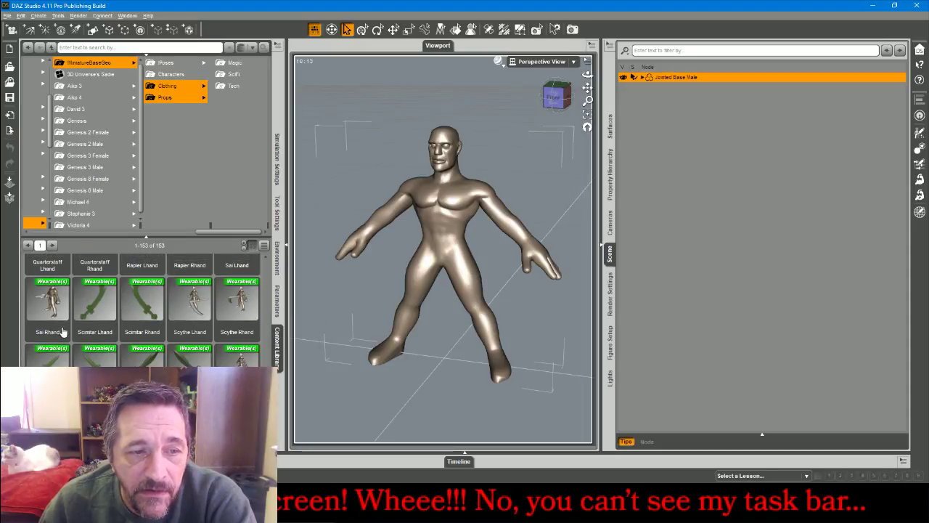
scroll(105, 336, up, 2)
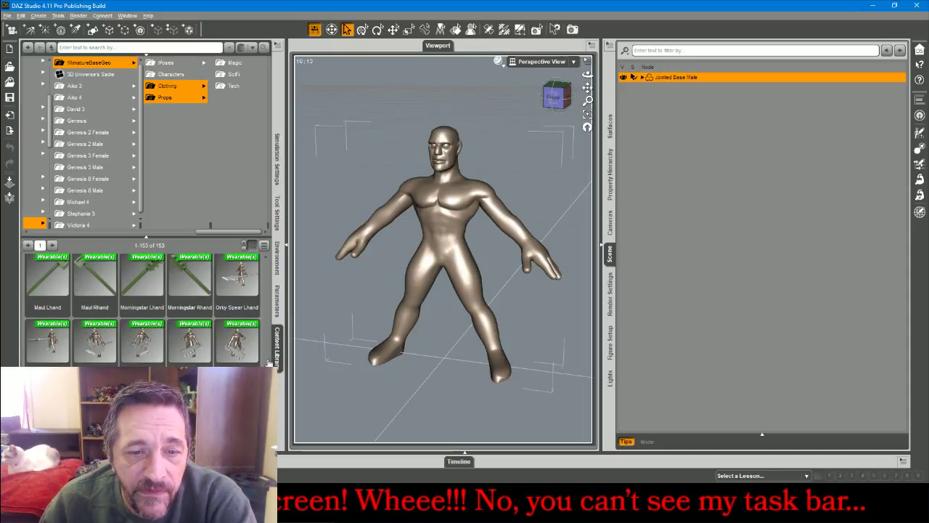
scroll(143, 310, down, 1)
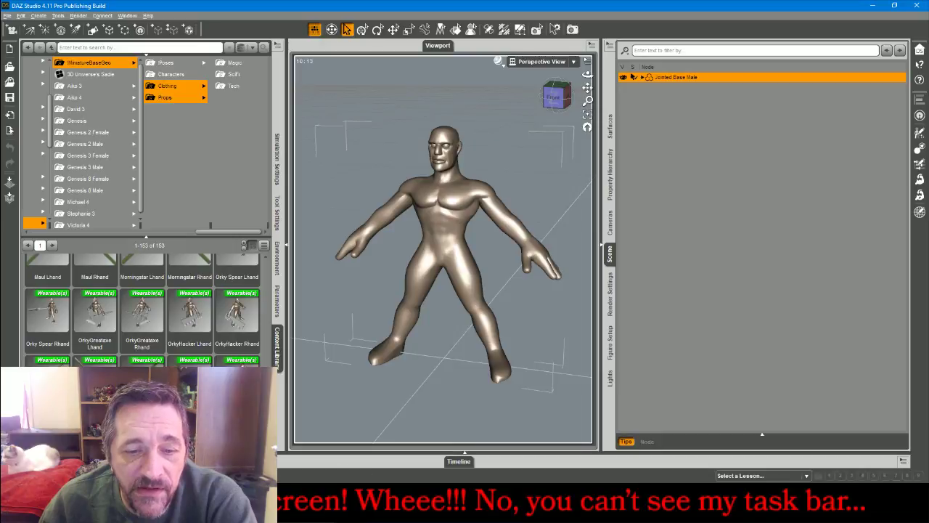
key(alt+Tab)
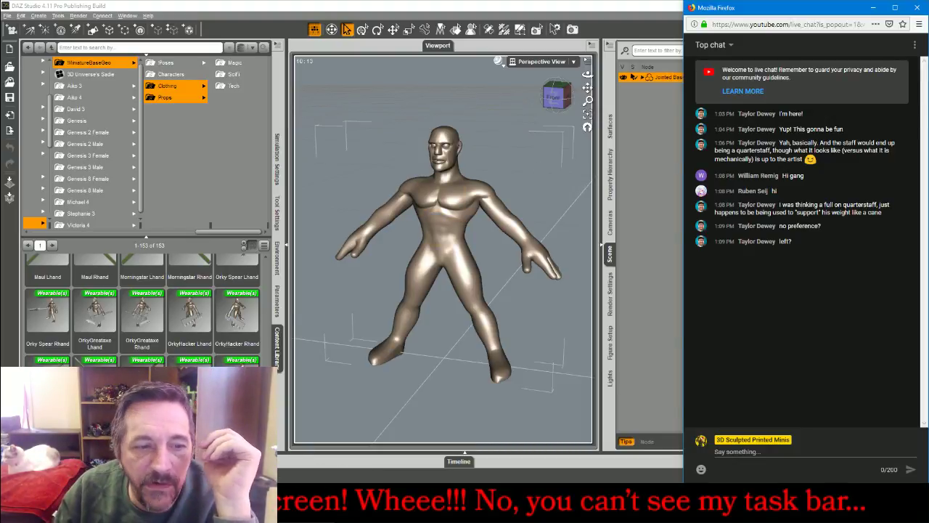
double_click(48, 379)
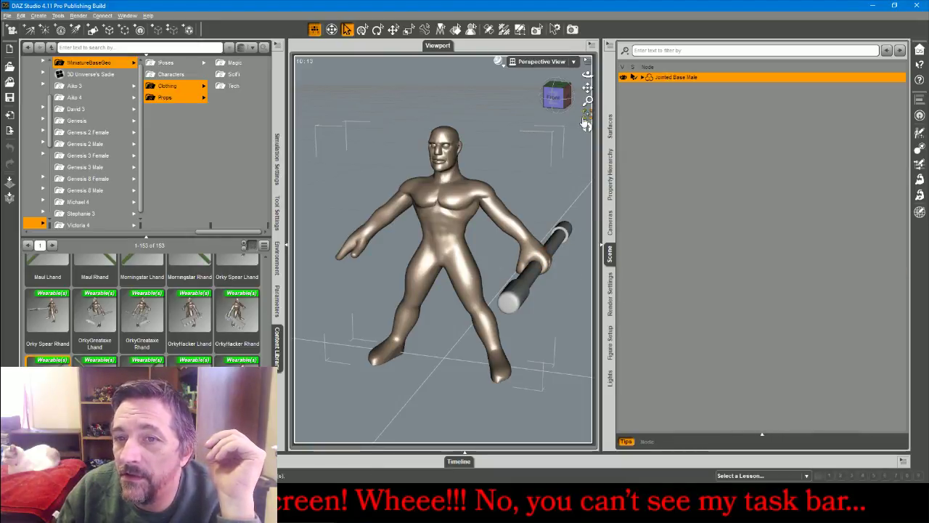
Nudge the quarterstaff slightly upward within the figure's left-hand grip and check its placement from the back, side and front
drag(588, 74, 508, 148)
click(360, 254)
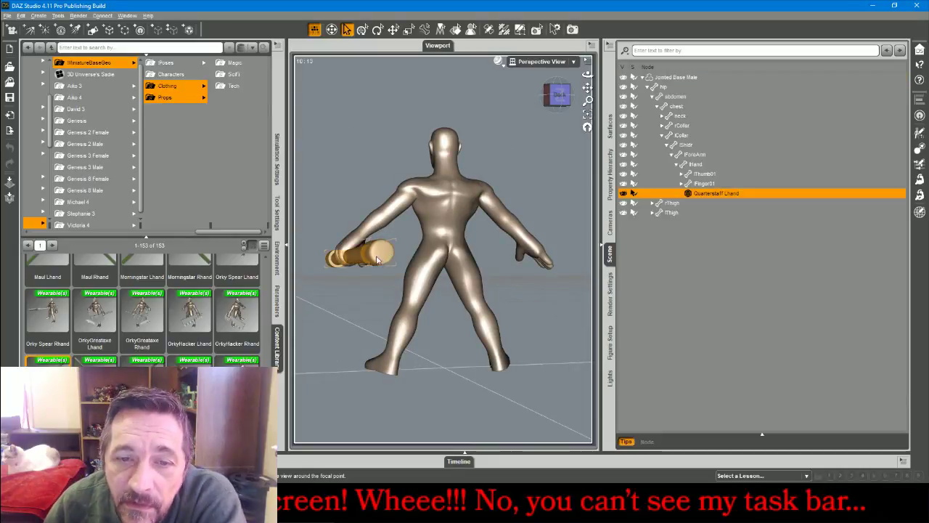
click(393, 29)
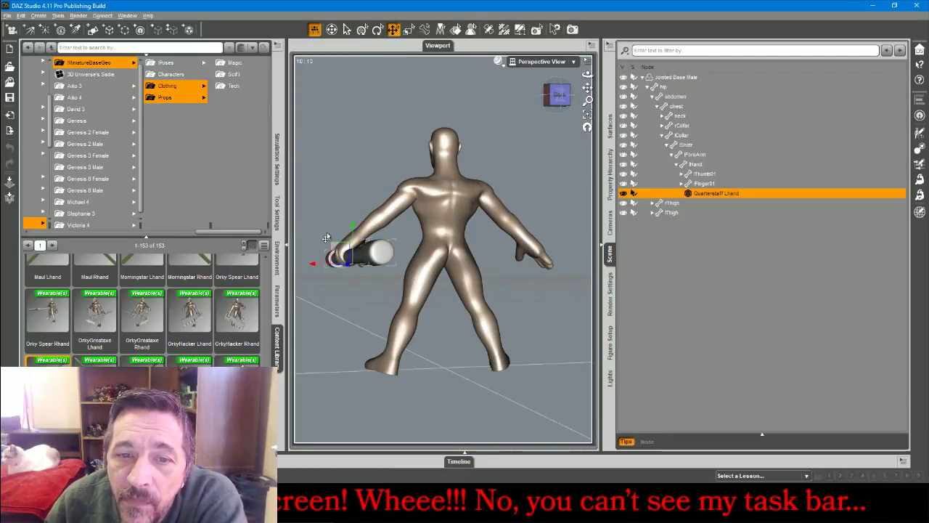
drag(352, 231, 354, 226)
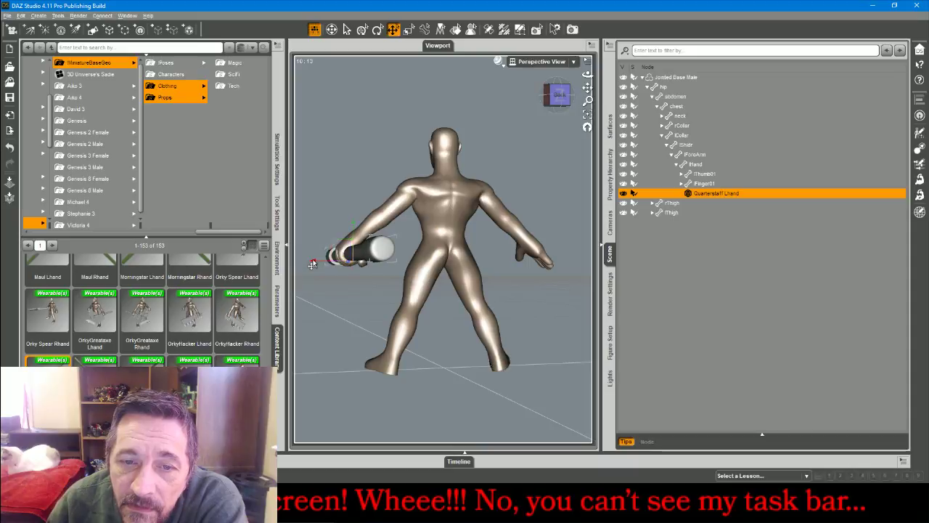
drag(557, 94, 617, 102)
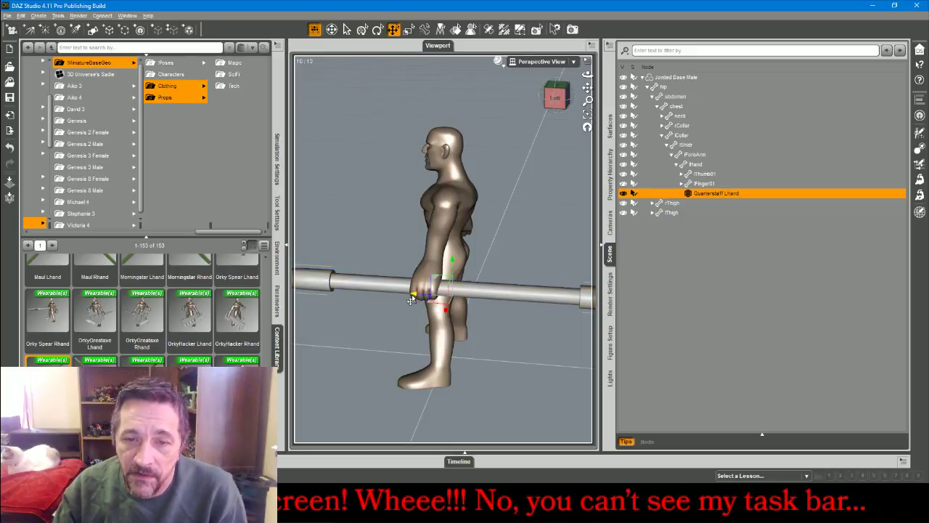
drag(412, 298, 383, 347)
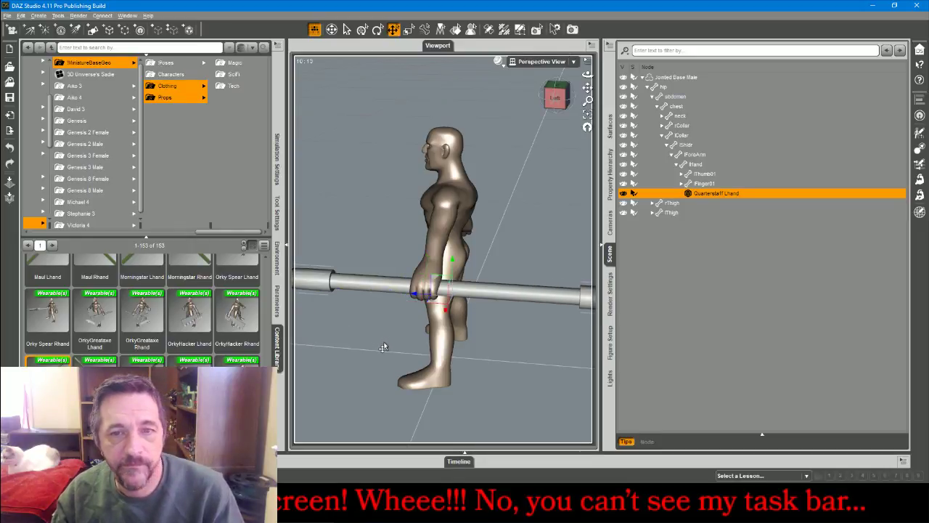
click(563, 96)
drag(555, 96, 557, 105)
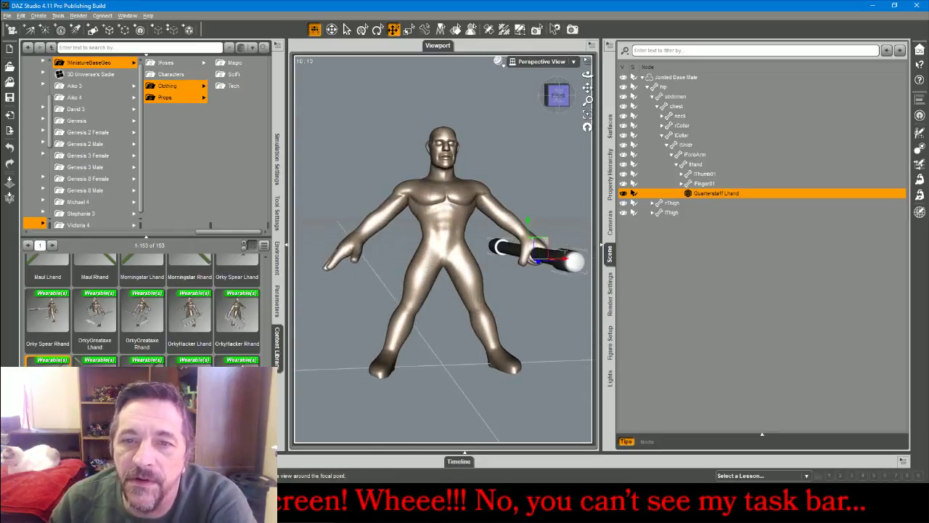
Add the !TunicSkirt garment from the MinatureBaseGeo clothing content to the Jointed Base Male
click(664, 78)
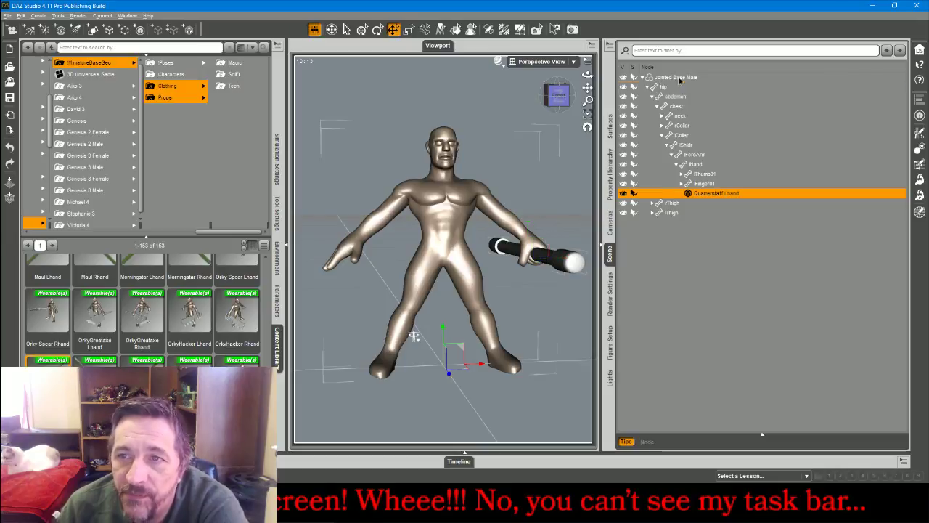
click(174, 86)
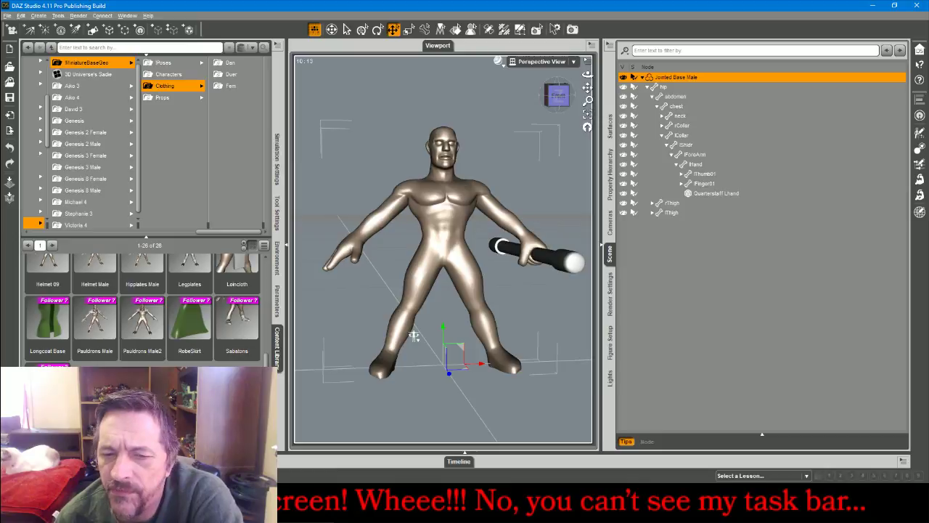
key(alt+Tab)
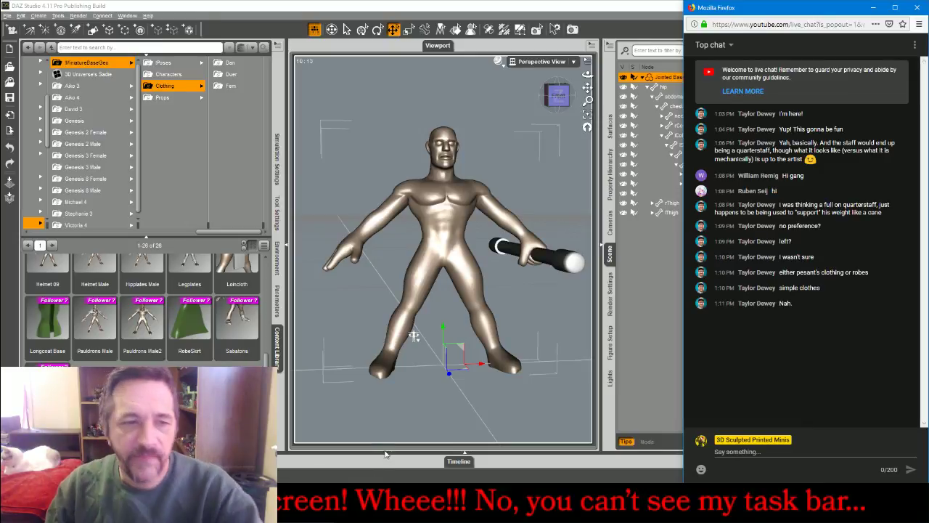
click(647, 294)
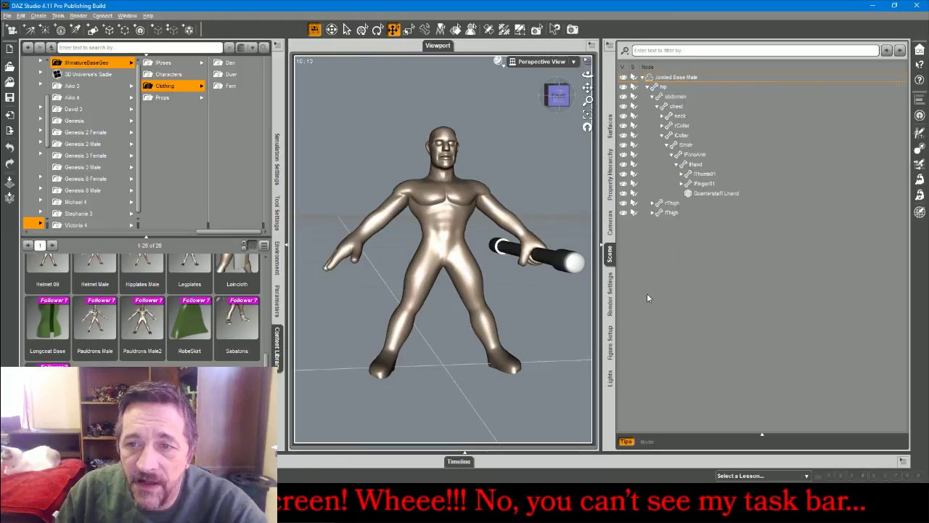
click(696, 78)
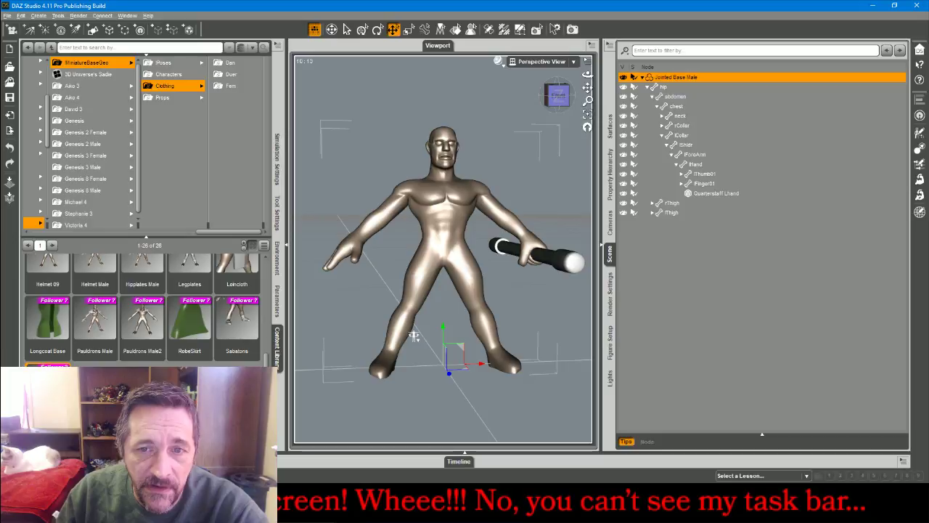
middle_drag(414, 336, 414, 331)
Raise the !TunicSkirt's mesh resolution to a View SubD Level of 2
click(672, 224)
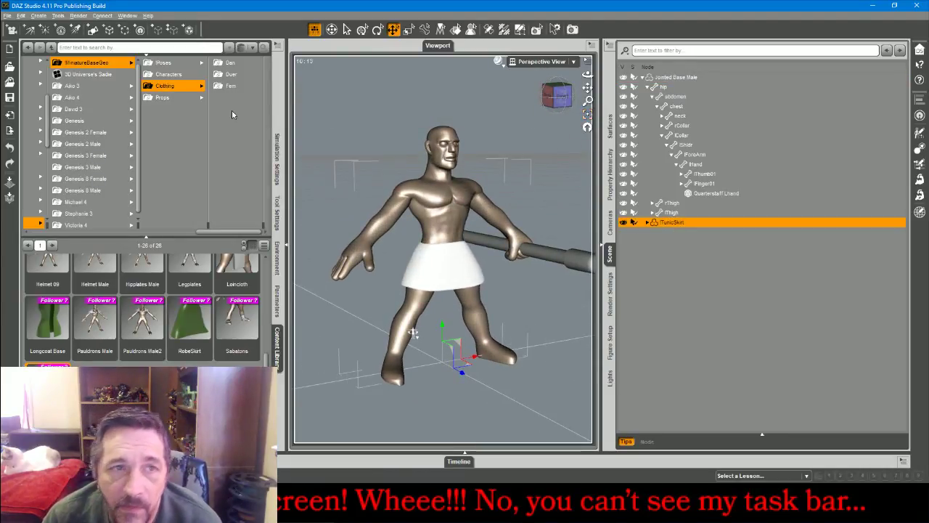
click(274, 294)
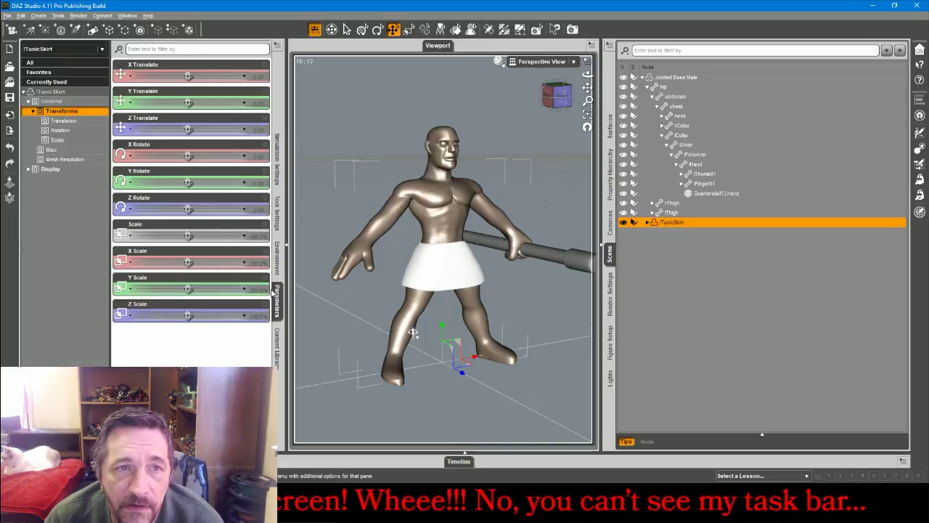
click(65, 159)
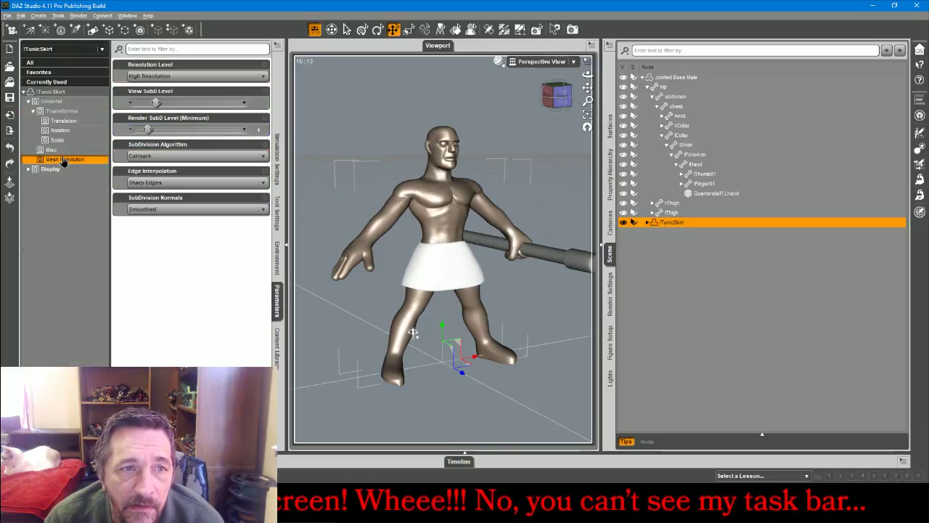
click(244, 103)
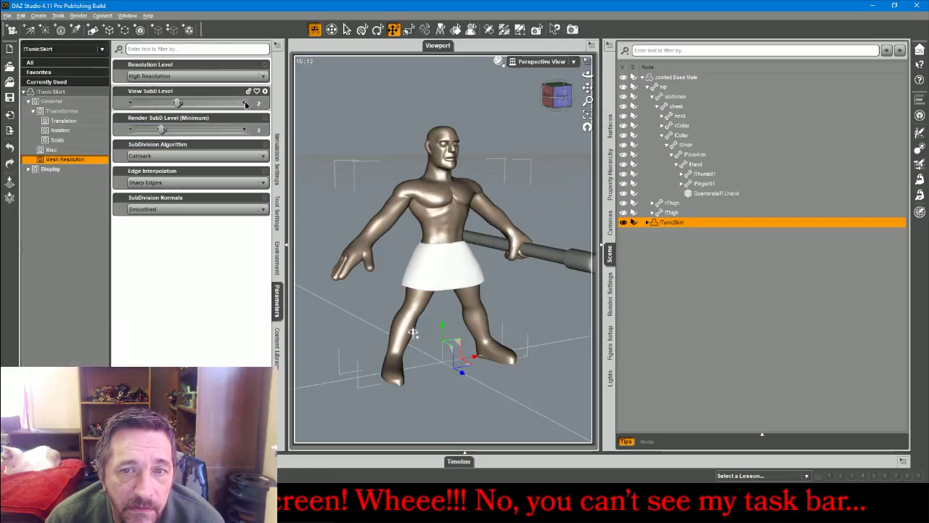
Hide the quarterstaff and the !TunicSkirt so only the Jointed Base Male's body is shown from the front
click(684, 80)
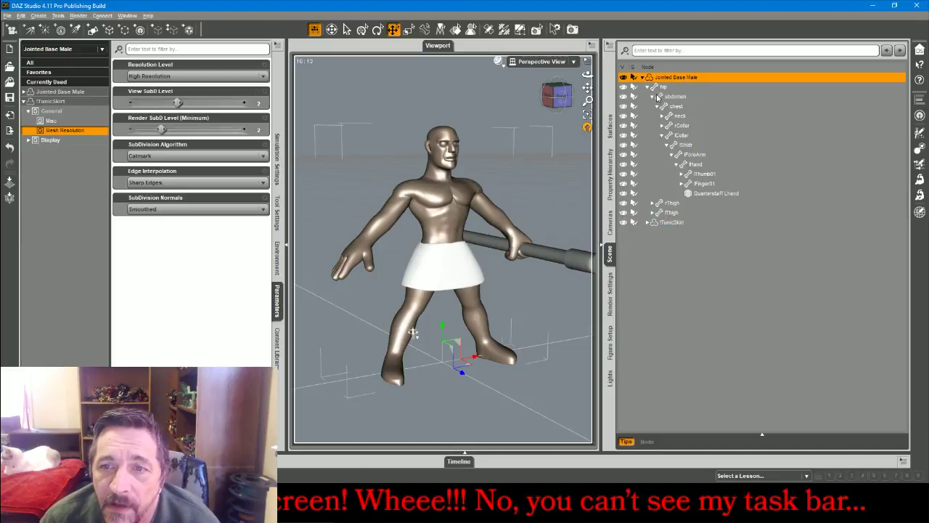
click(557, 98)
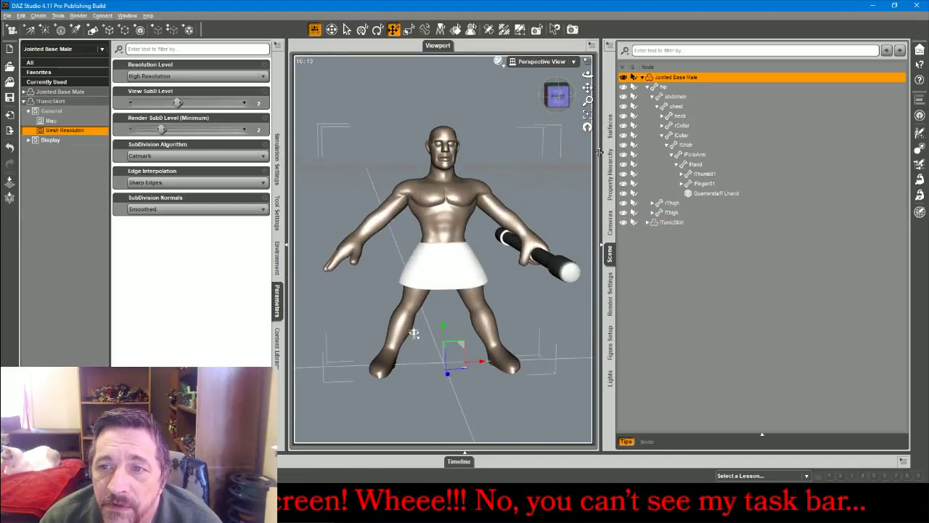
click(623, 193)
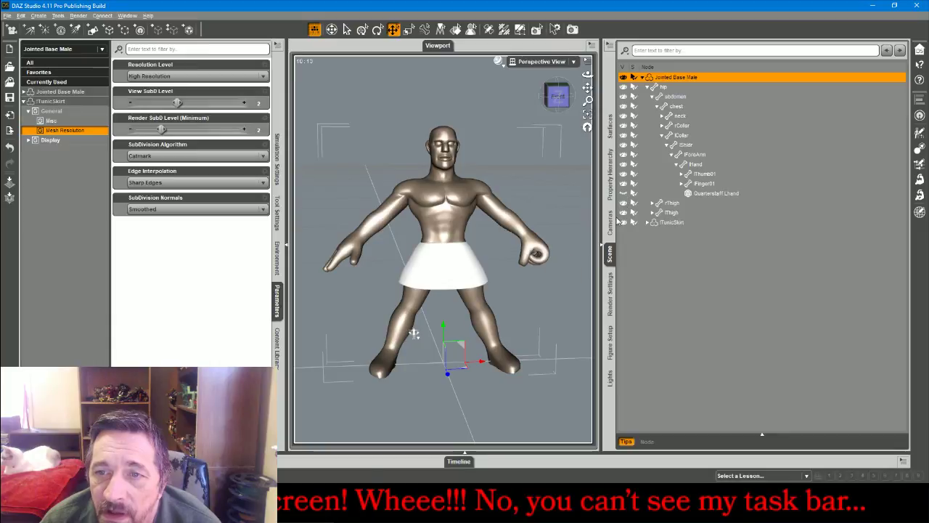
click(623, 222)
Load Fem Long Hair 01 from the Fem clothing content without any figure selected
click(276, 345)
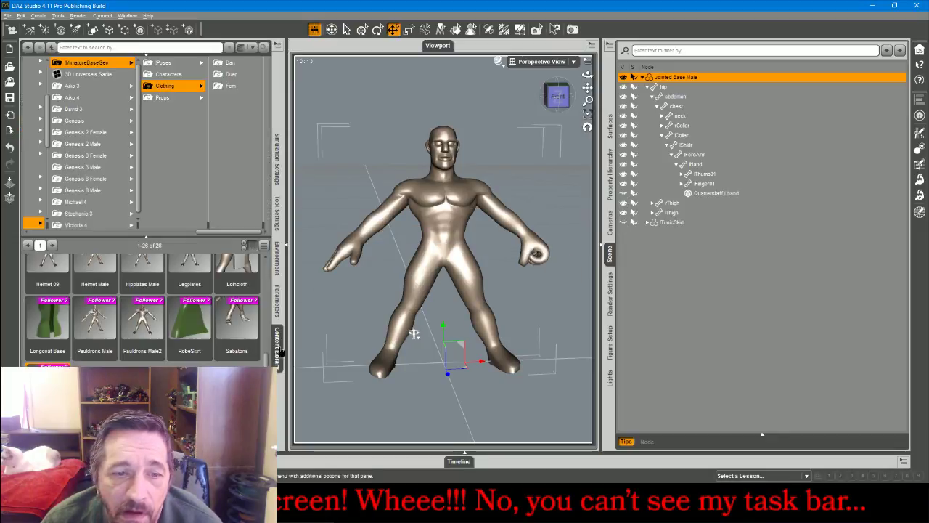
scroll(205, 354, up, 3)
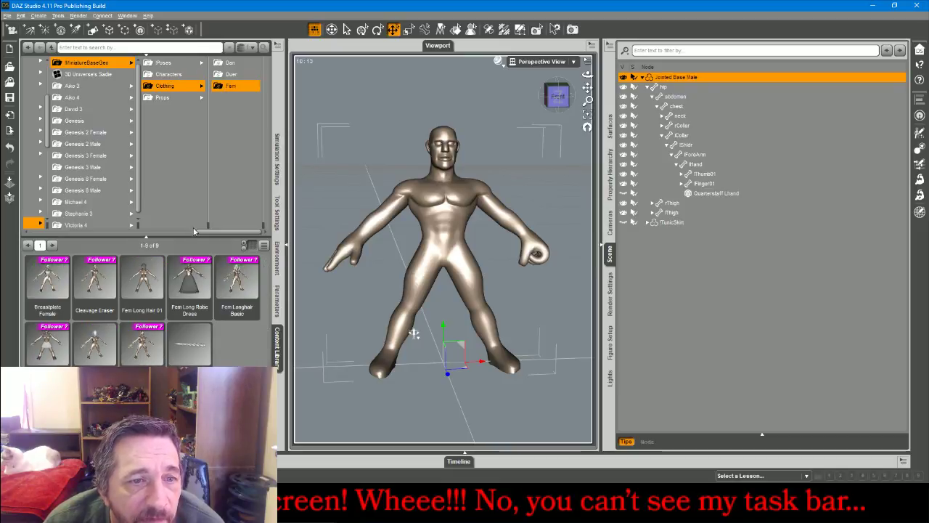
click(720, 340)
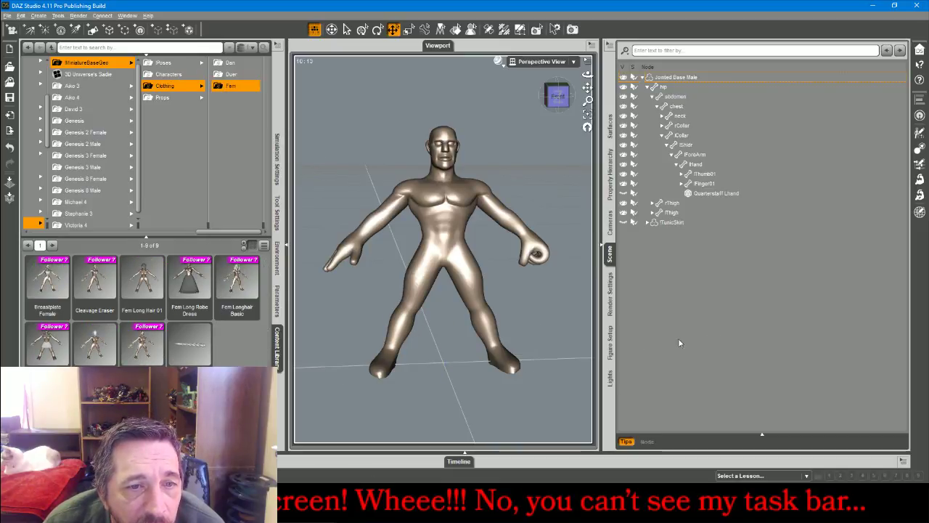
double_click(143, 280)
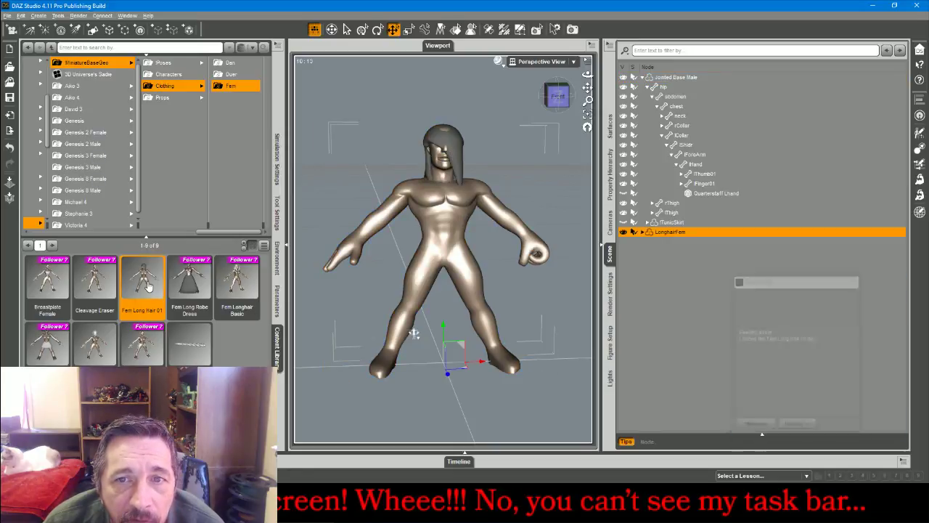
Fit the LonghairFem hair to the Jointed Base Male figure
click(276, 296)
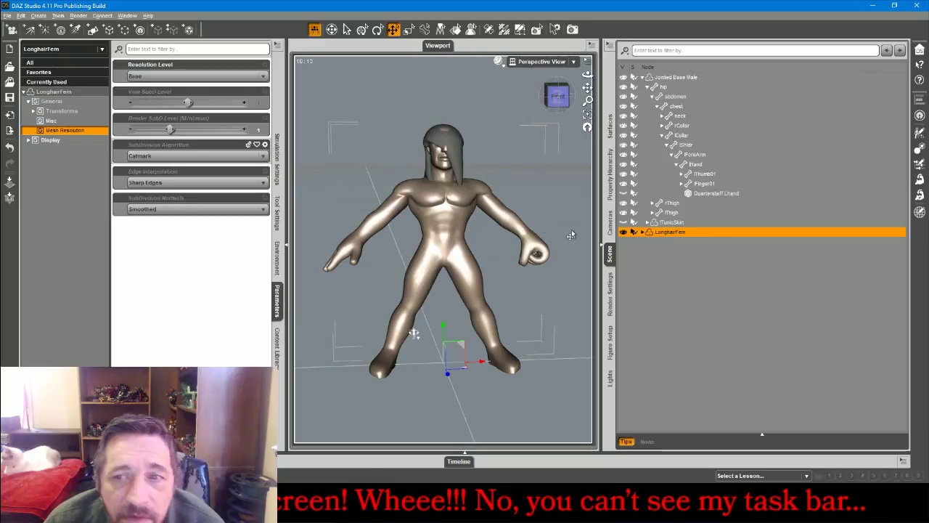
right_click(664, 236)
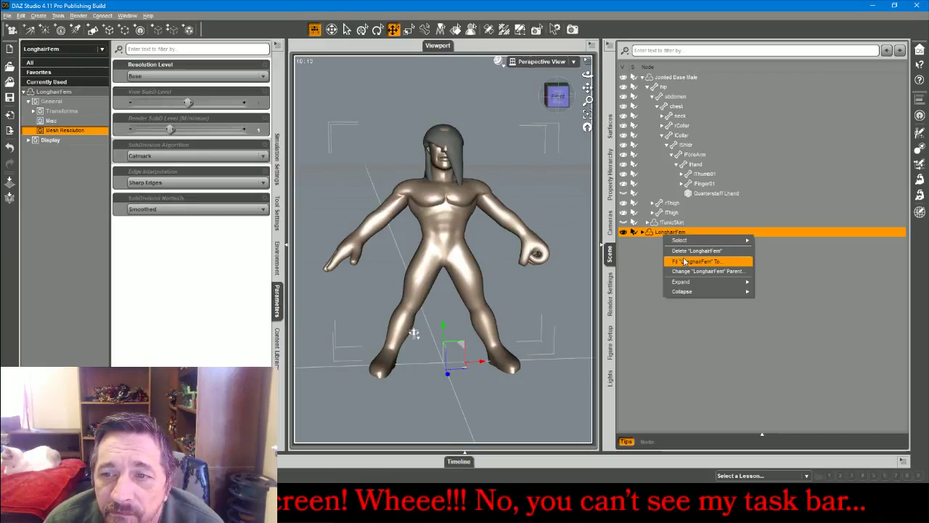
click(685, 262)
click(460, 238)
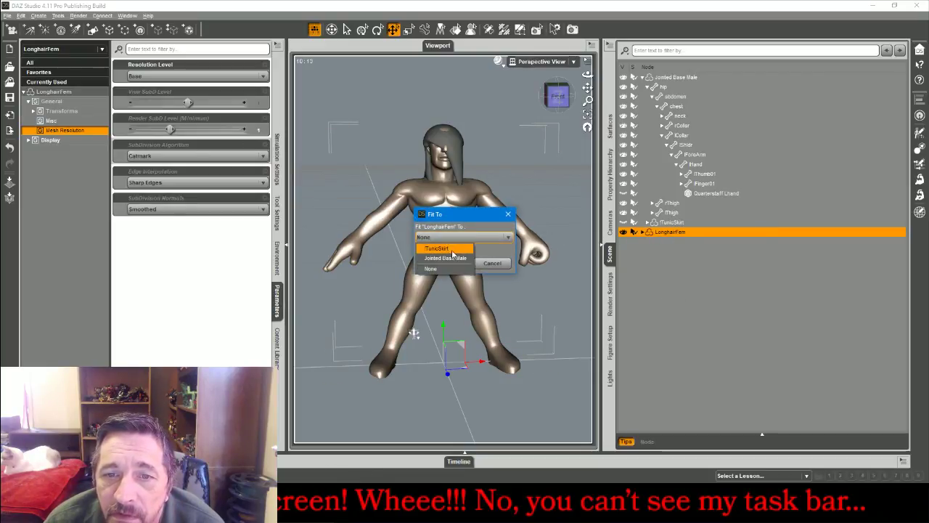
click(453, 260)
click(453, 263)
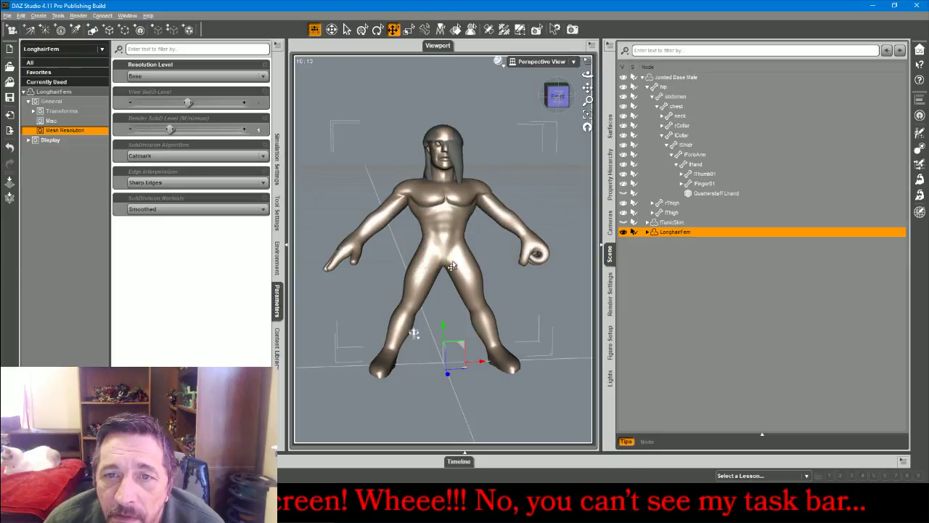
Raise the LonghairFem hair by setting its head bone's Y Translate to 0.20
click(655, 242)
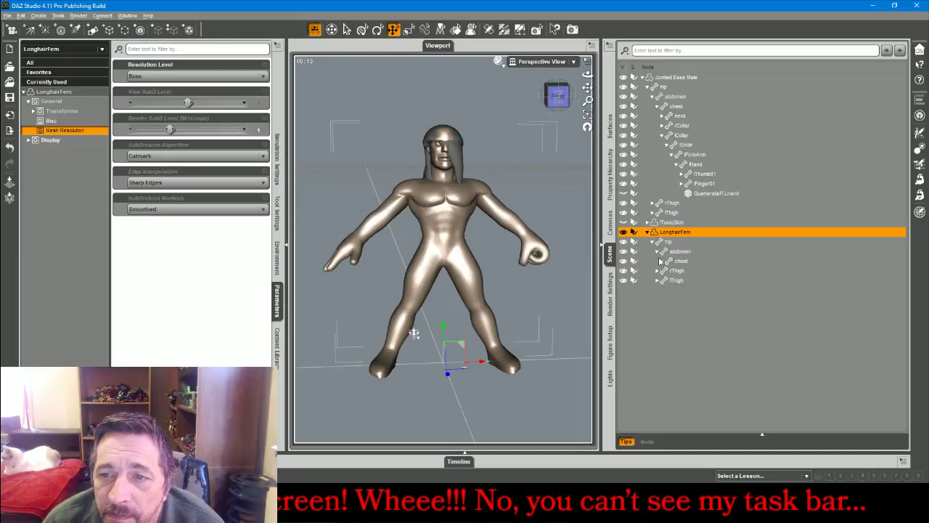
click(662, 260)
click(690, 283)
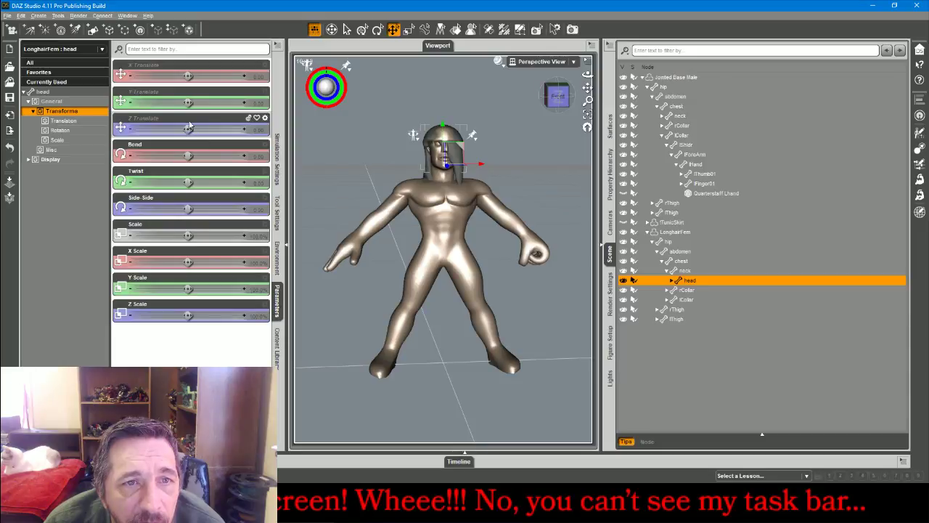
drag(188, 102, 188, 102)
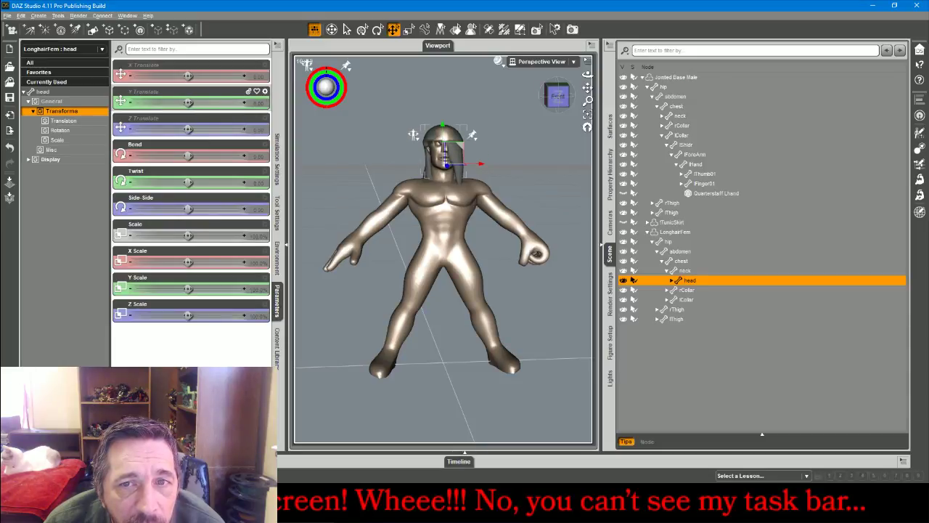
click(244, 103)
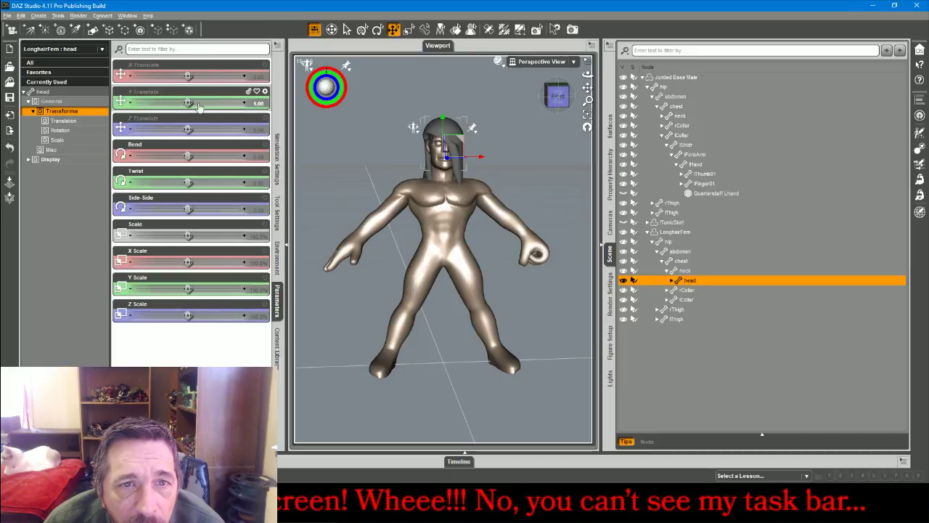
click(251, 106)
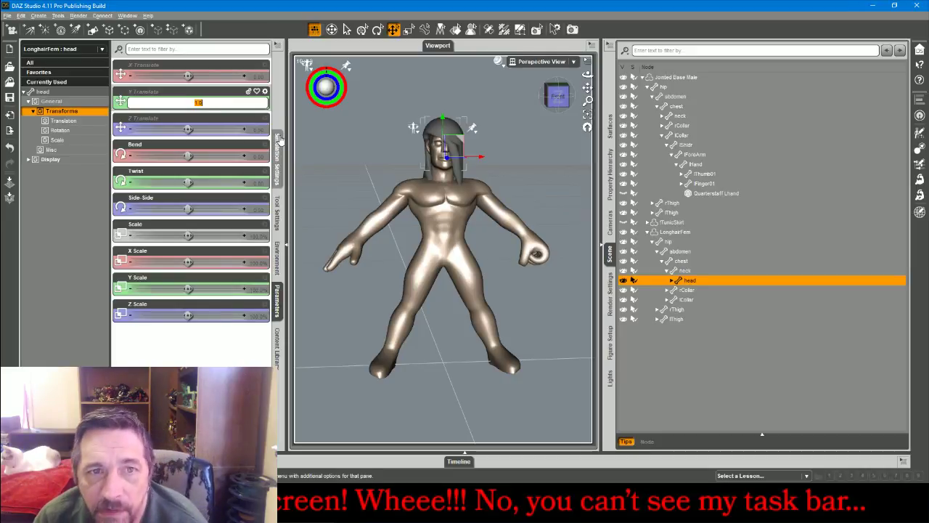
text(0.2)
key(Return)
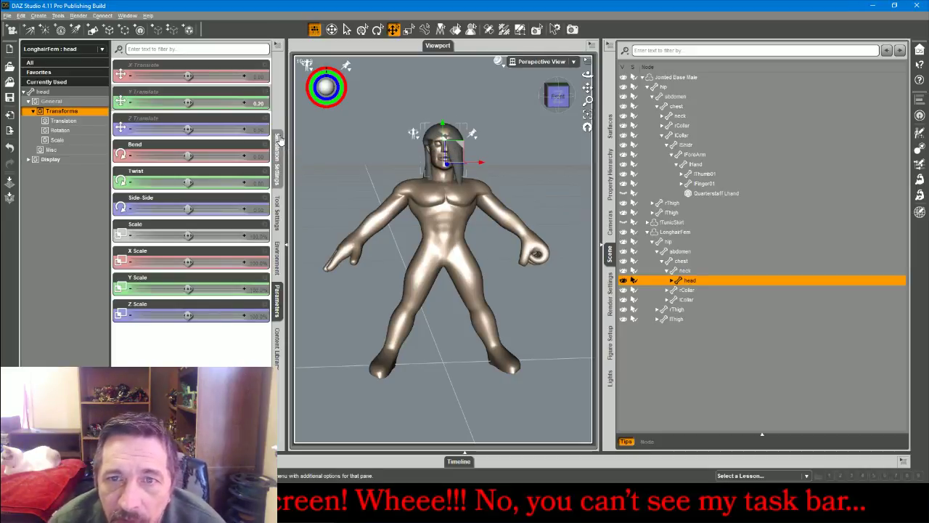
Shift the hair's head bone forward, trying a Z Translate of 0.20 and settling on 0.50
drag(558, 96, 596, 97)
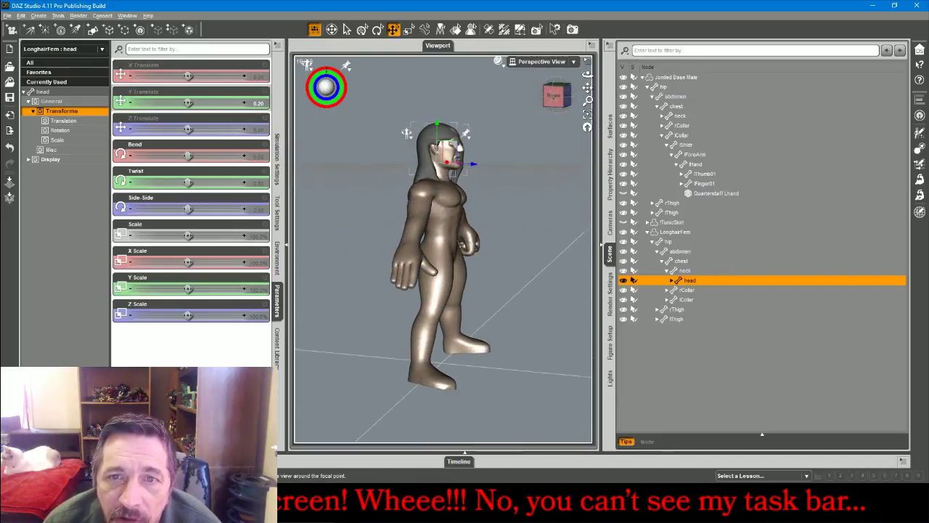
click(258, 131)
text(.2)
key(Return)
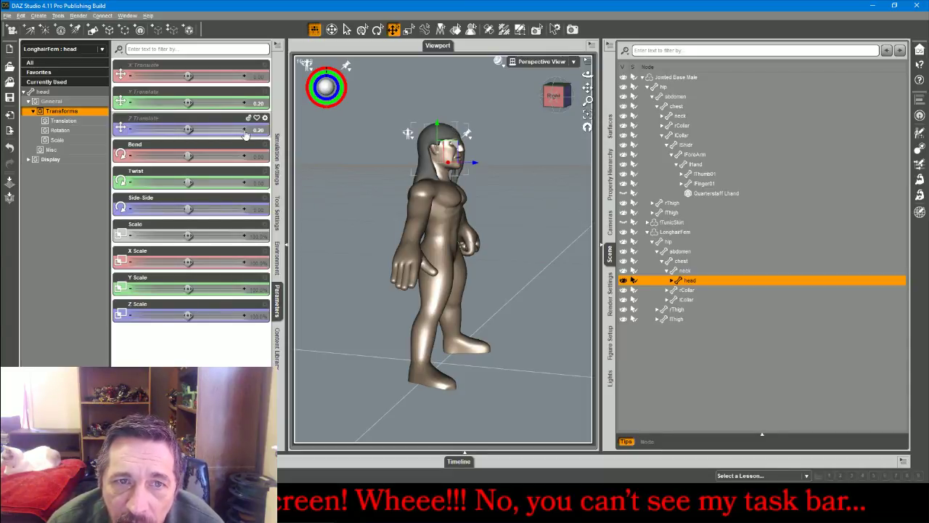
click(246, 133)
click(262, 131)
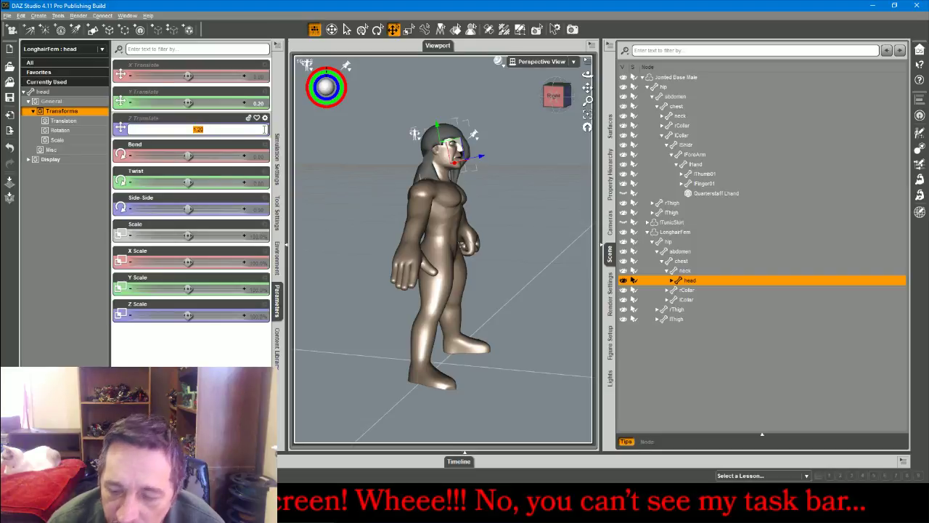
text(.5)
key(Return)
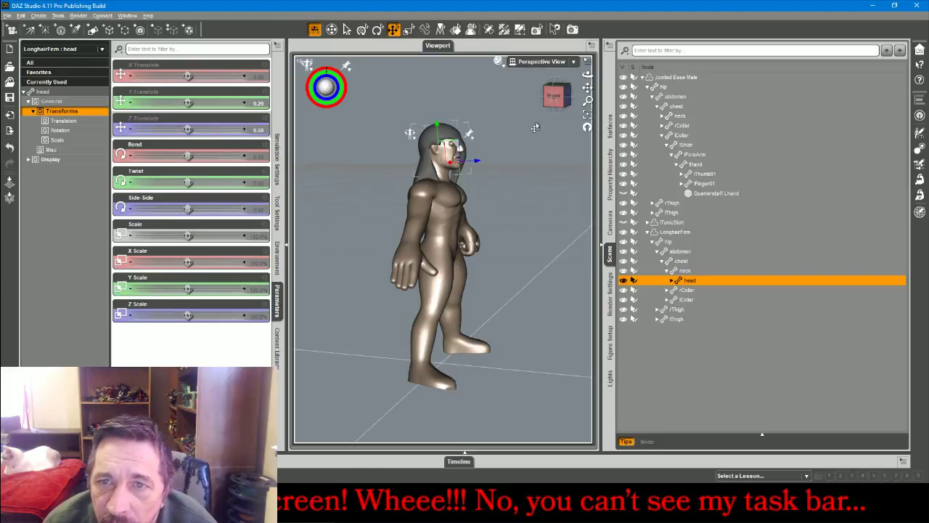
click(557, 97)
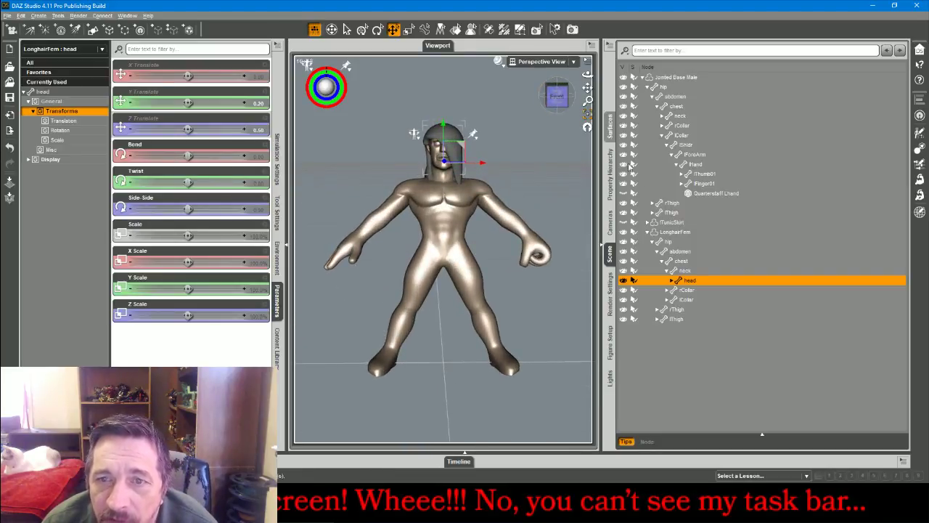
Delete the LonghairFem figure from the scene
click(675, 231)
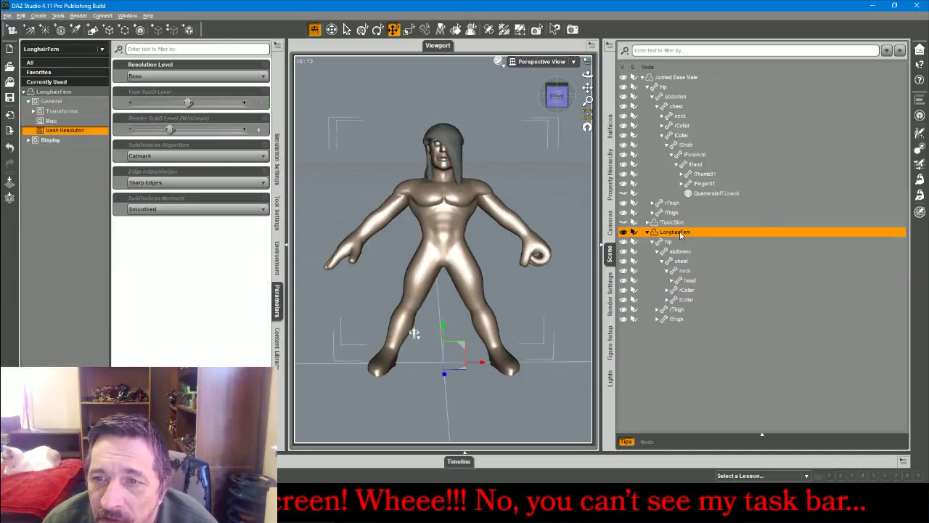
right_click(681, 234)
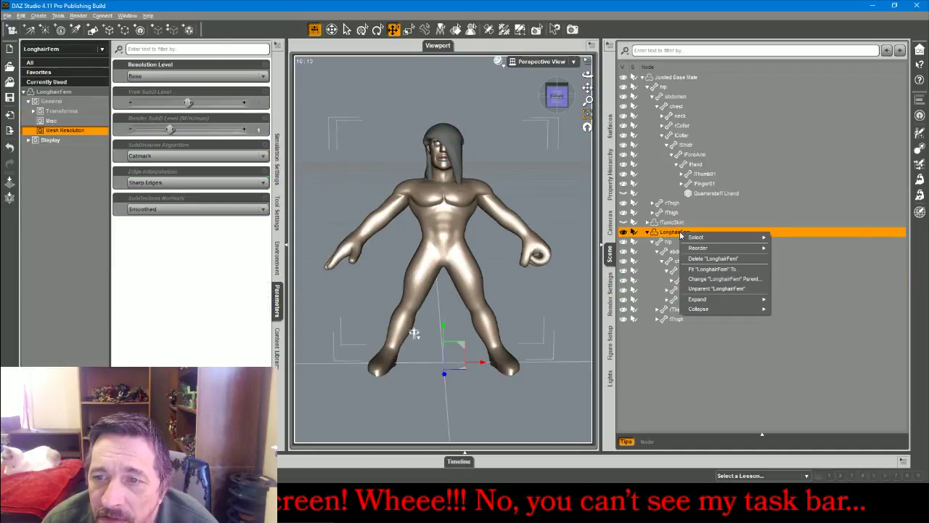
click(719, 262)
drag(558, 97, 538, 105)
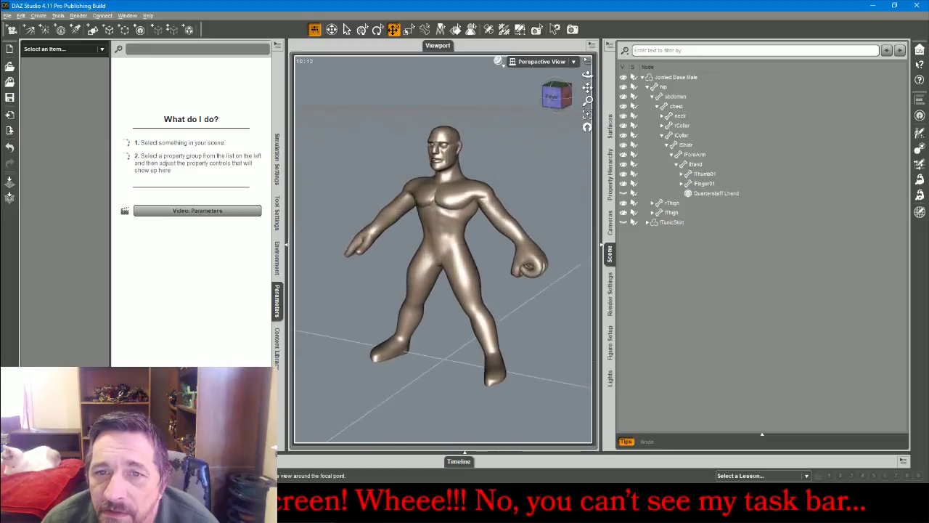
drag(588, 75, 635, 69)
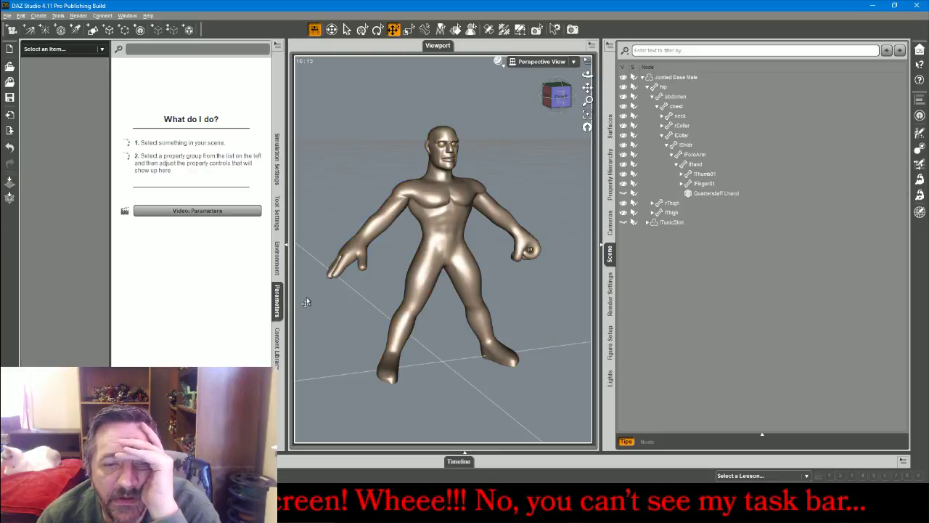
Apply the Stand Contraposto pose from the MinatureBaseGeo Advanced Partial poses to the Jointed Base Male
click(278, 340)
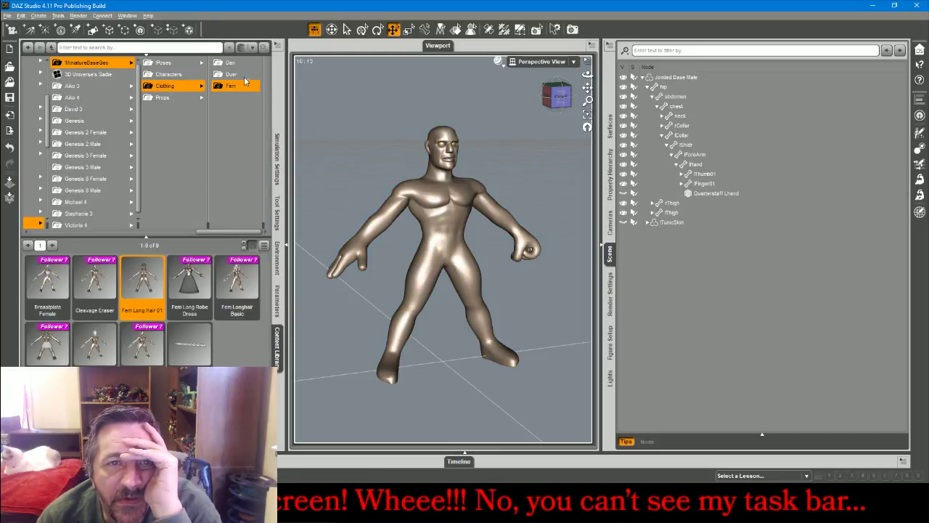
click(165, 62)
click(232, 62)
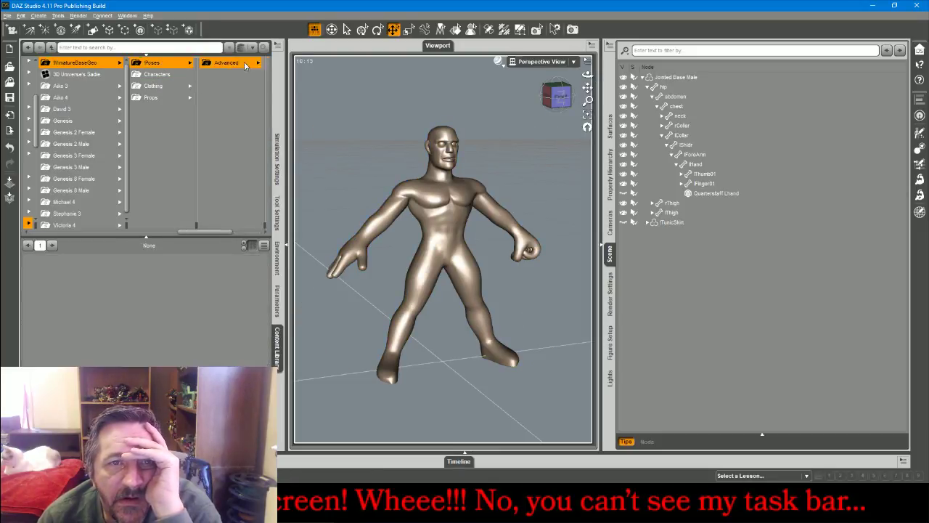
click(240, 85)
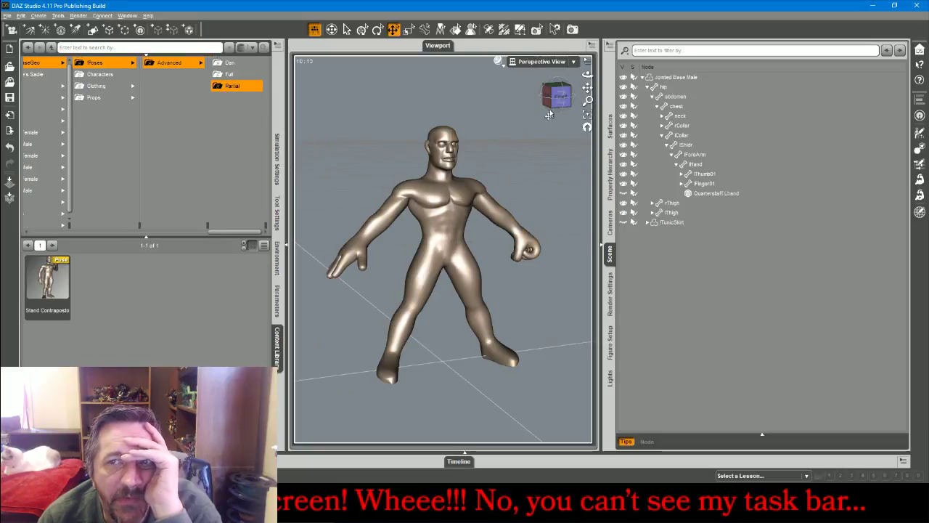
click(679, 78)
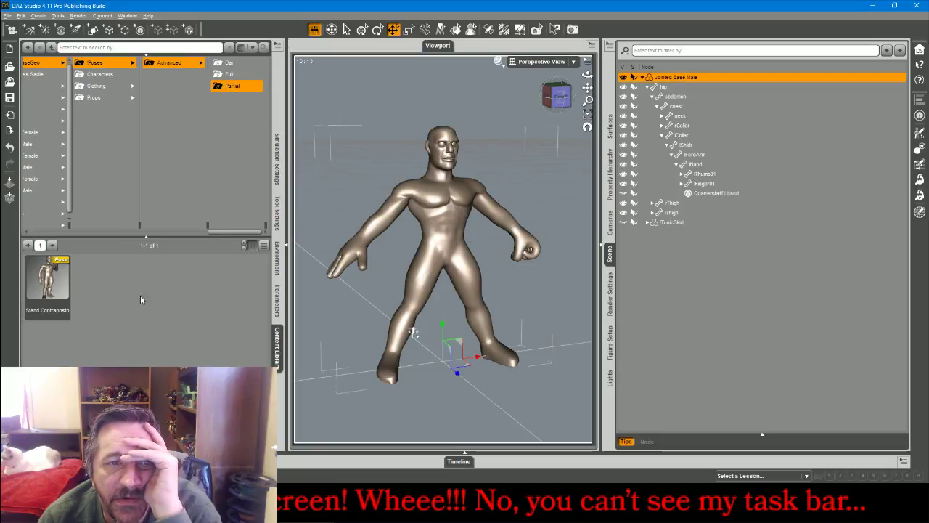
double_click(58, 283)
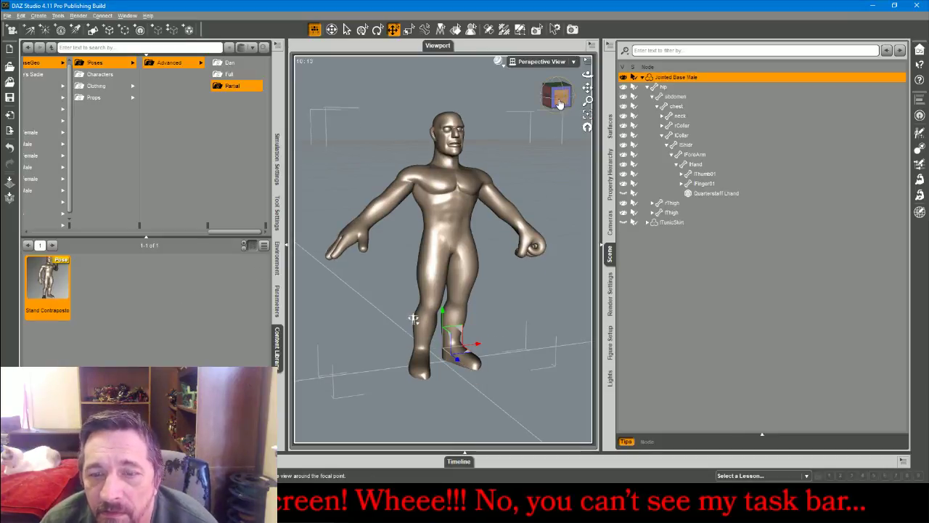
drag(559, 95, 532, 97)
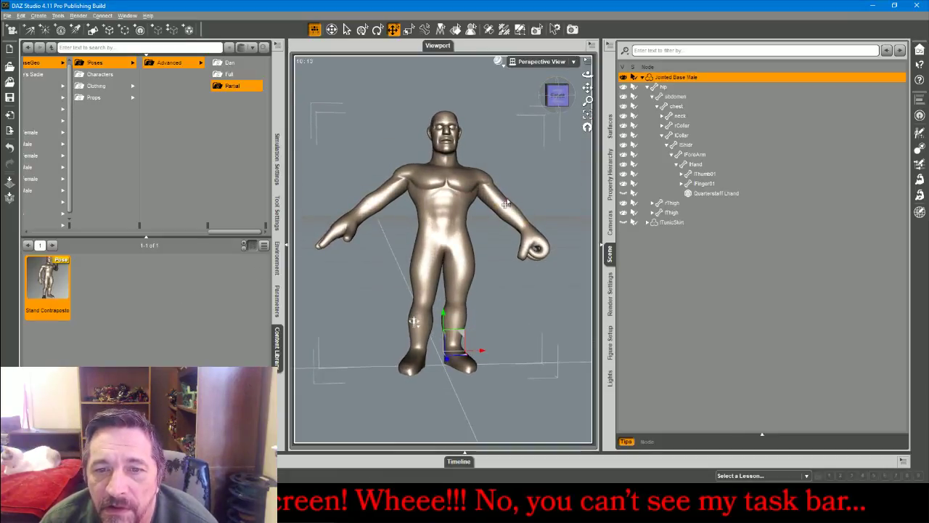
Turn the figure's right leg outward, twisting rThigh to about -7.3 and rShin to about -9
click(427, 268)
click(278, 299)
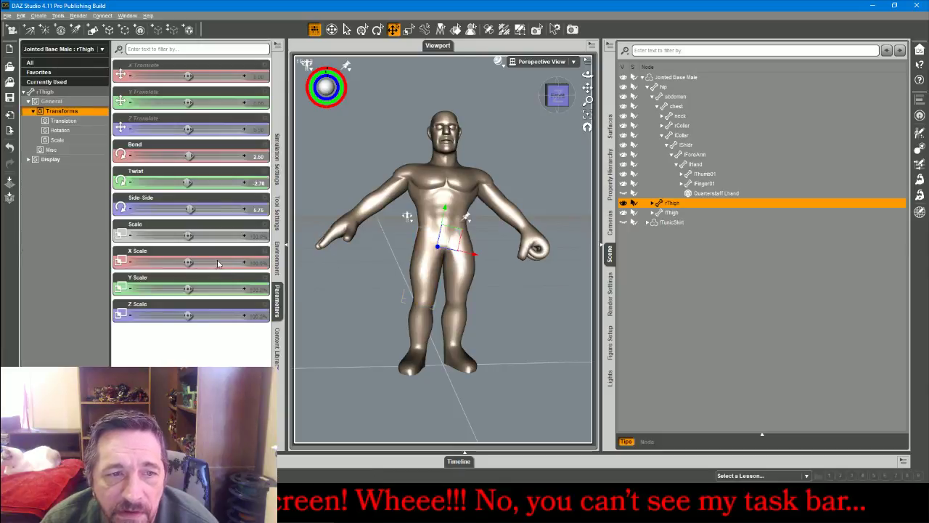
drag(188, 182, 185, 183)
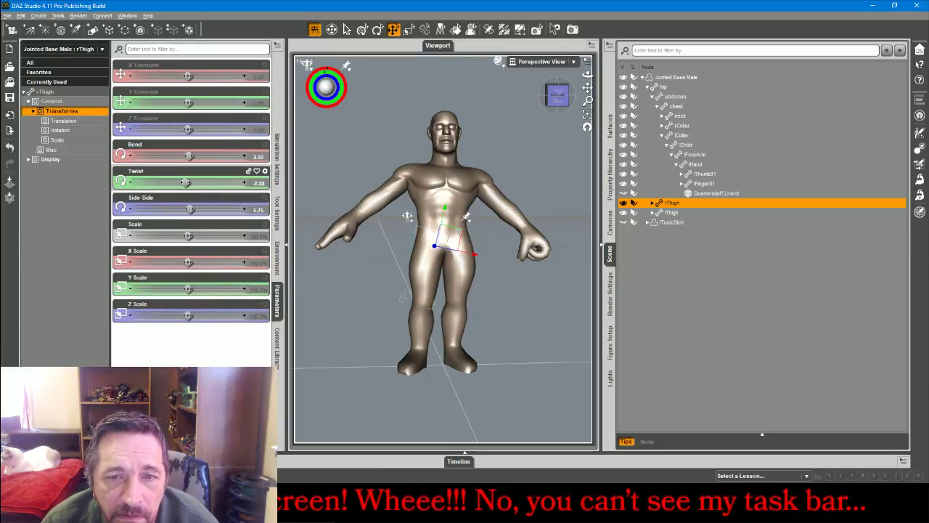
click(418, 329)
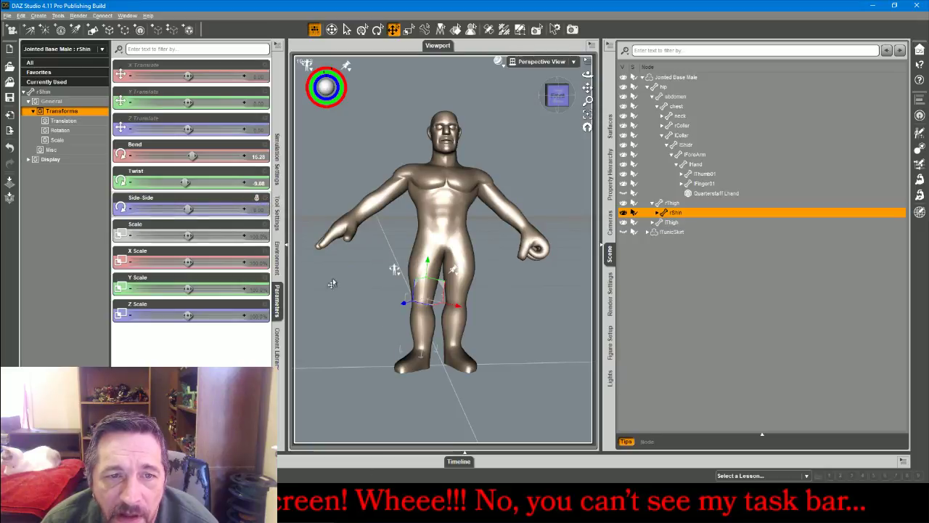
click(454, 324)
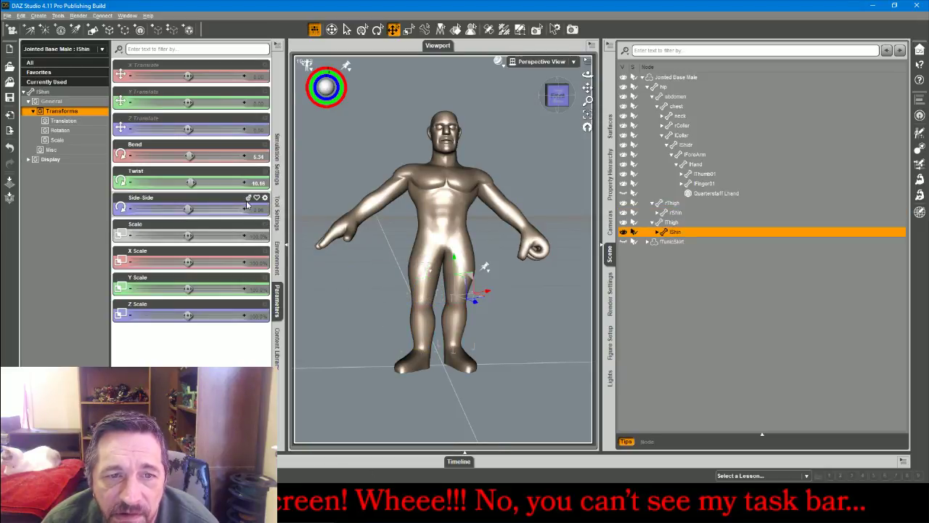
click(350, 212)
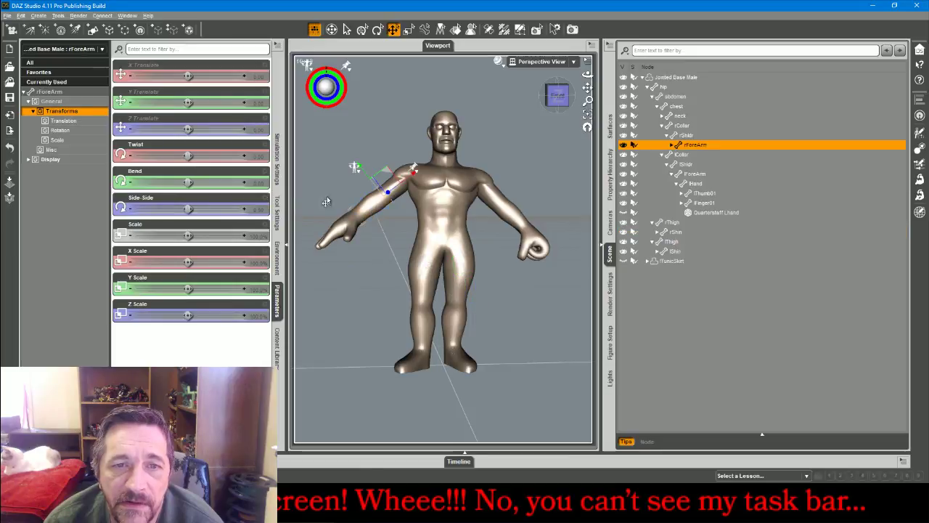
click(522, 218)
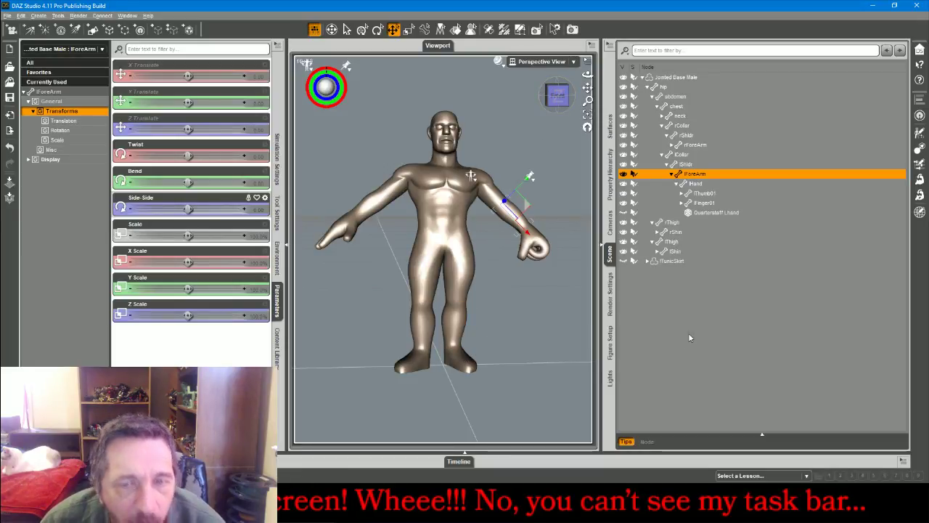
mouse_move(449, 508)
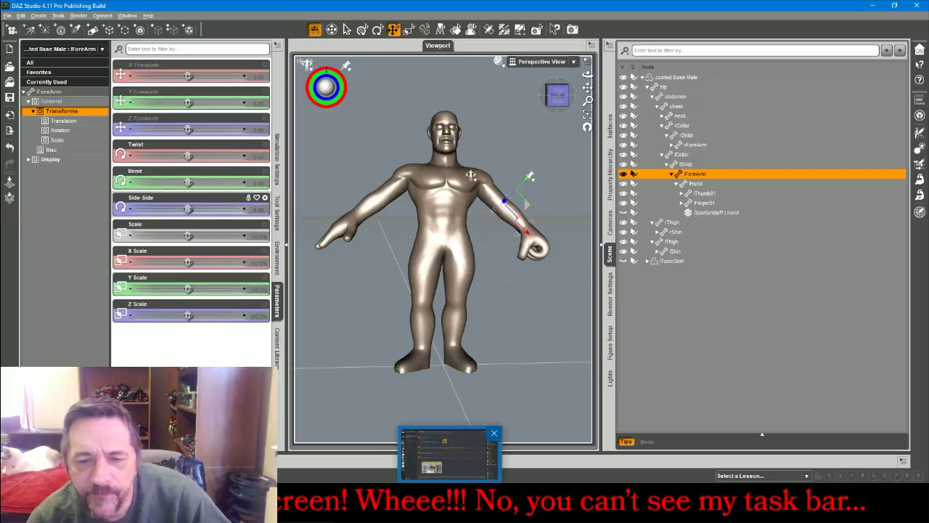
click(233, 505)
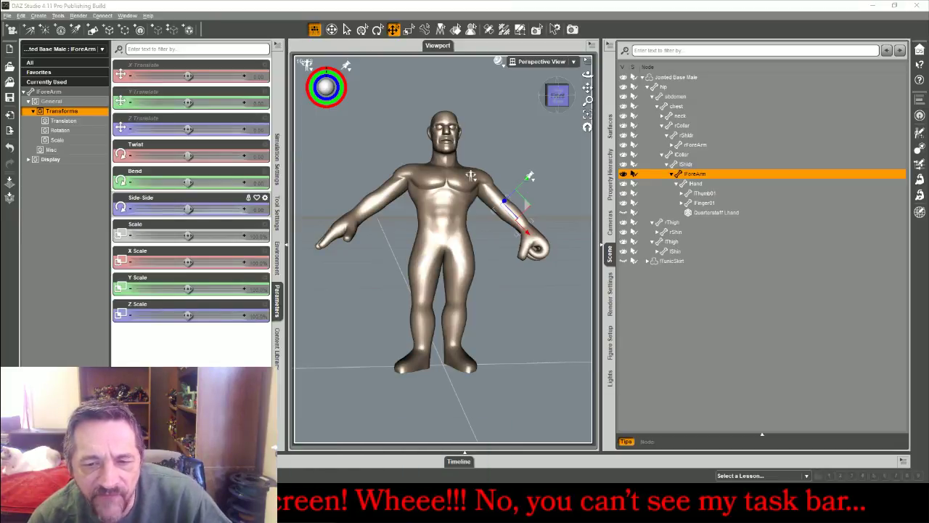
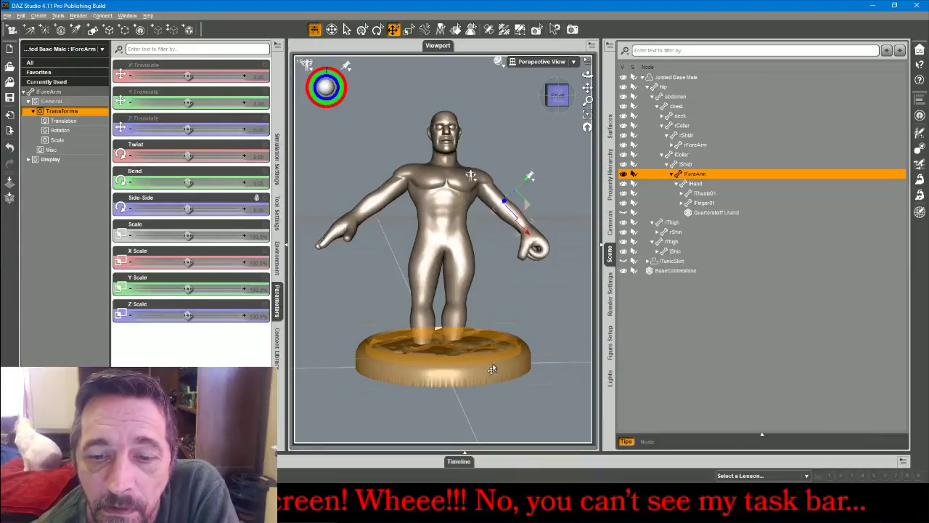
Lower the BaseCobblestone until the figure's feet stand on its surface, and hide the base from view
click(487, 359)
click(442, 332)
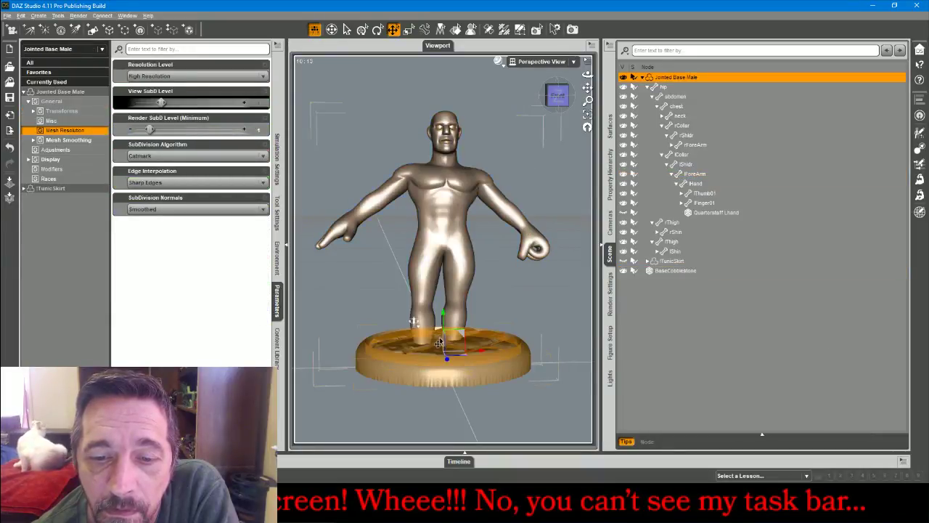
click(456, 346)
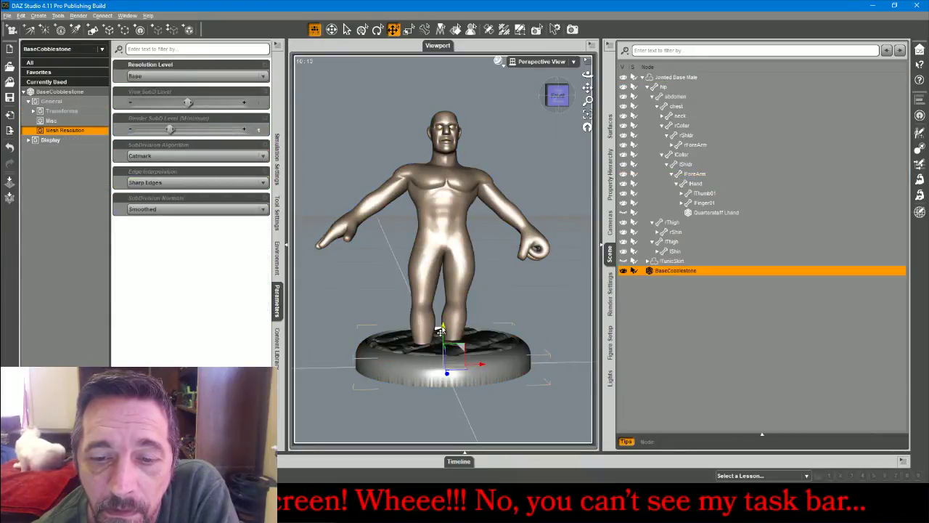
drag(441, 332, 435, 354)
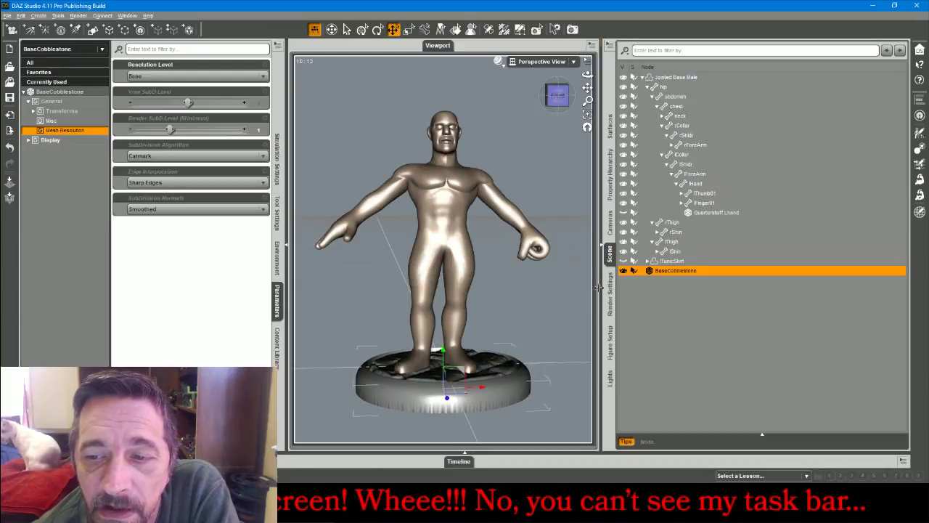
click(624, 271)
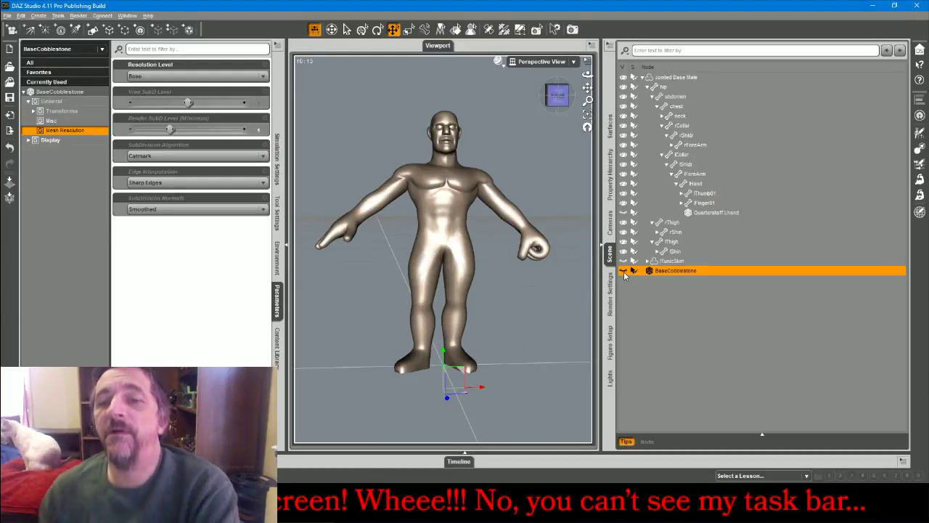
mouse_move(557, 95)
mouse_down()
mouse_move(571, 99)
mouse_move(559, 96)
mouse_up()
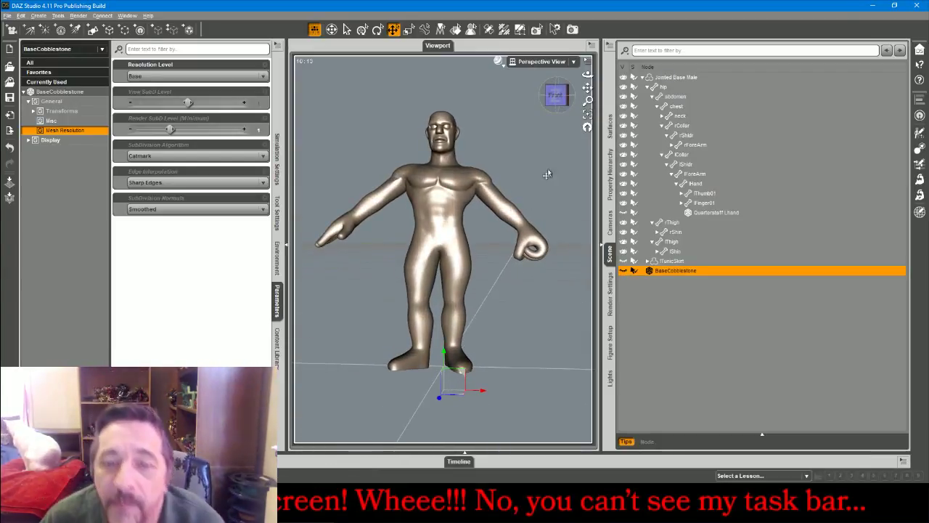
Pin both the translation and the rotation of the figure's right foot and left foot
click(417, 367)
click(417, 367)
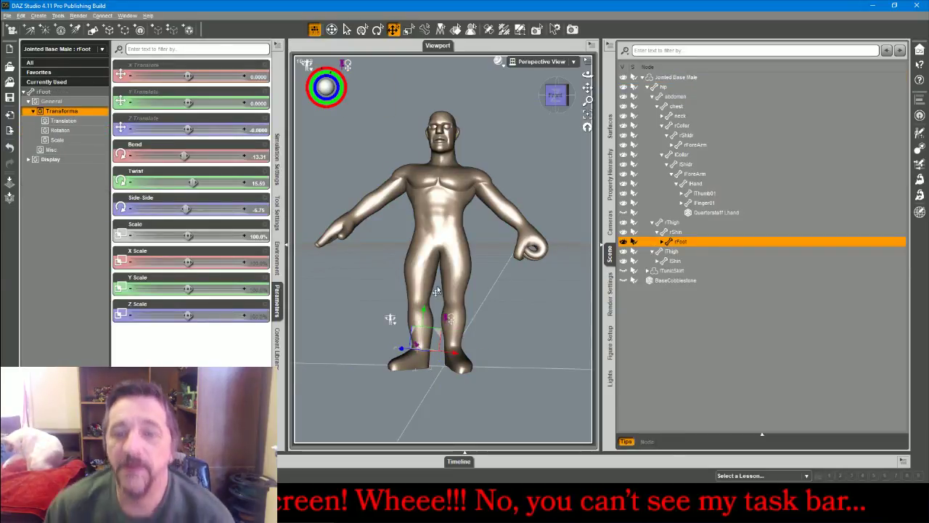
click(446, 363)
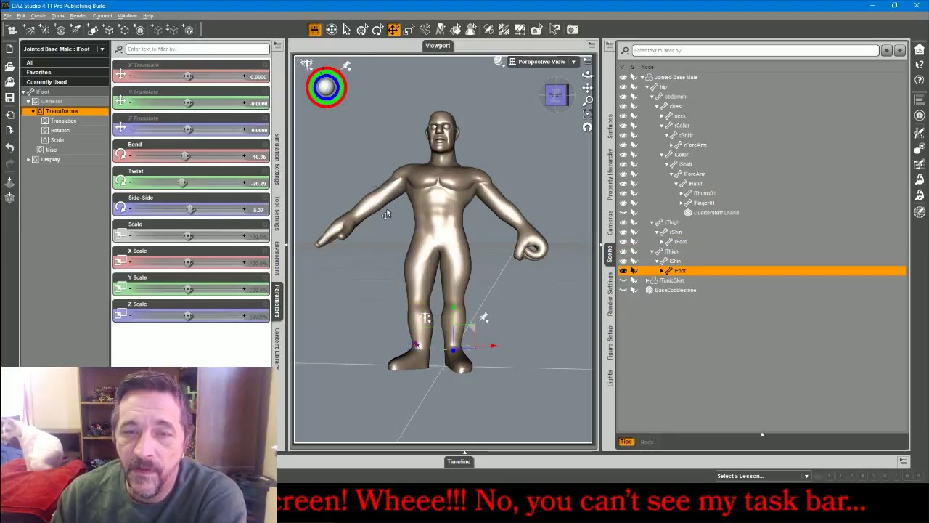
click(348, 67)
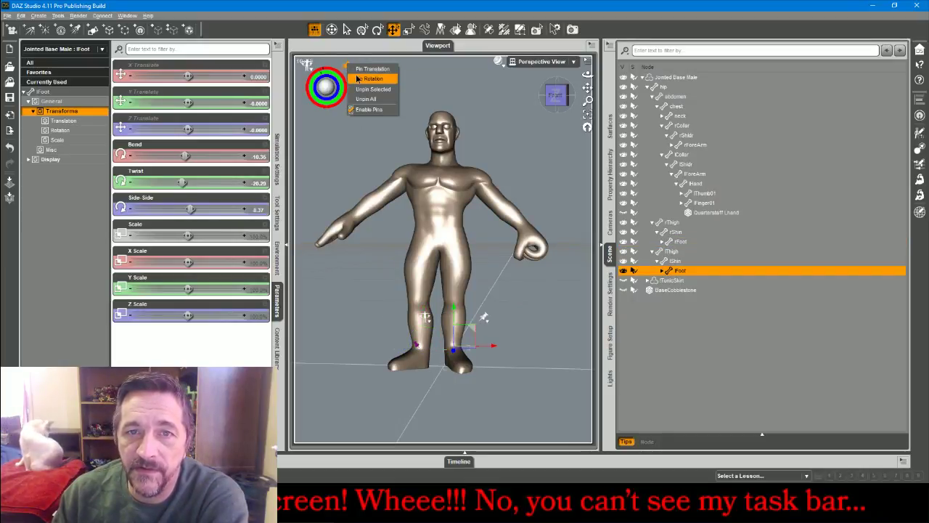
click(358, 79)
click(348, 67)
click(359, 79)
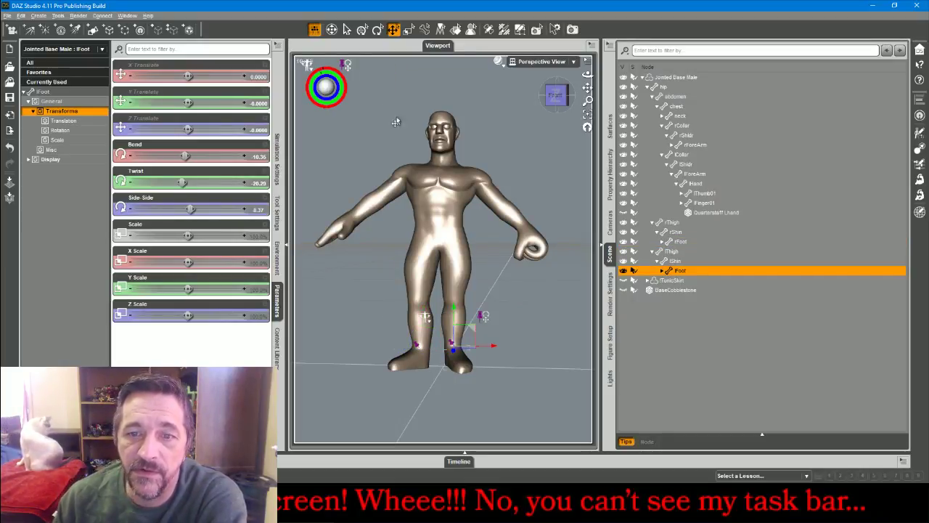
Lower the hip to a Y Translate of about -2.24, shifting X Translate to about -0.69, so the knees bend
click(440, 246)
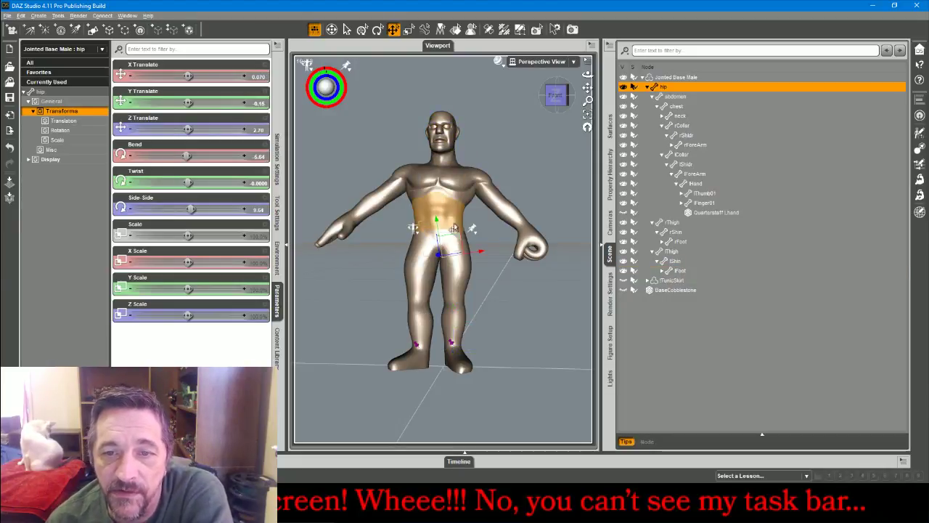
drag(458, 240, 453, 254)
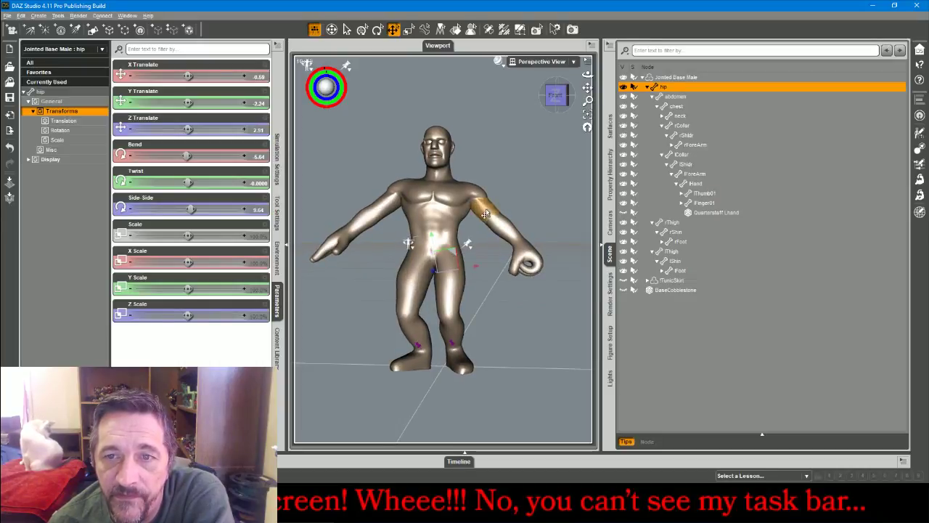
Widen the stance from the bottom view by moving the right foot outward and forward and the left foot slightly outward
drag(565, 103, 584, 113)
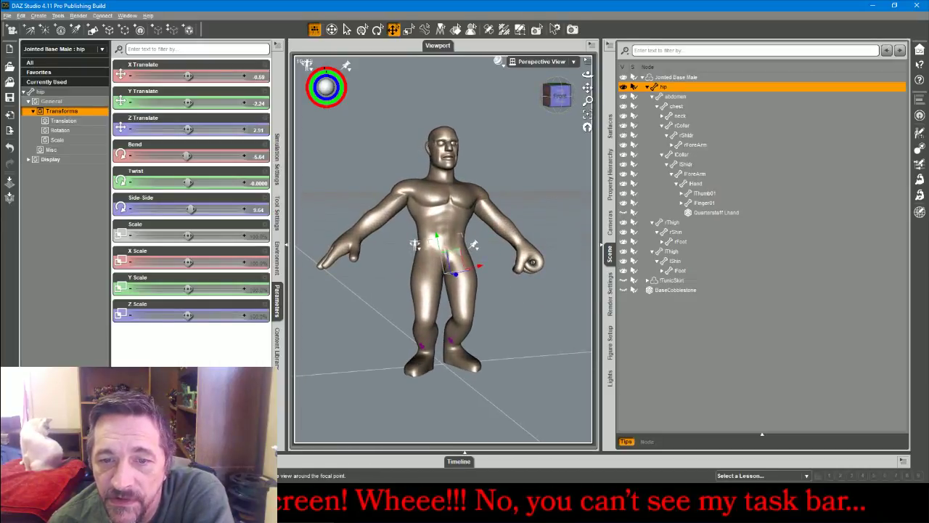
click(427, 367)
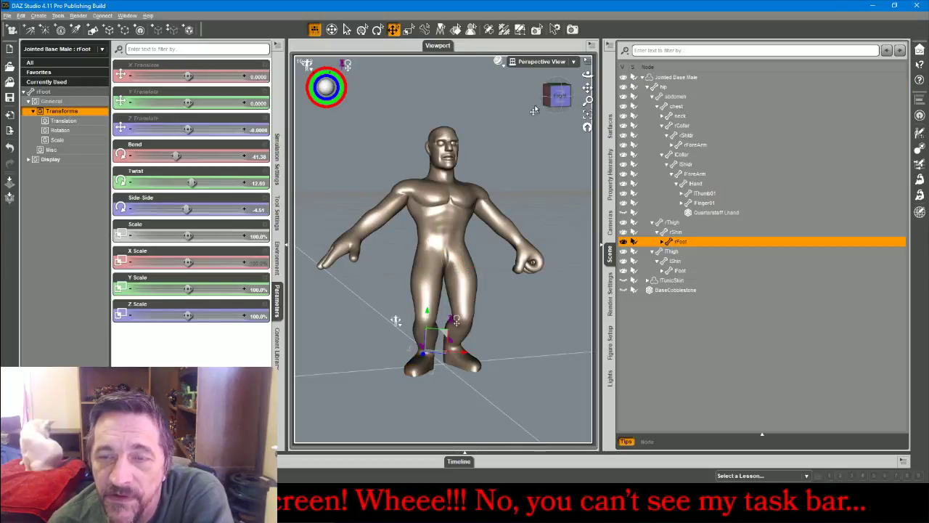
click(542, 63)
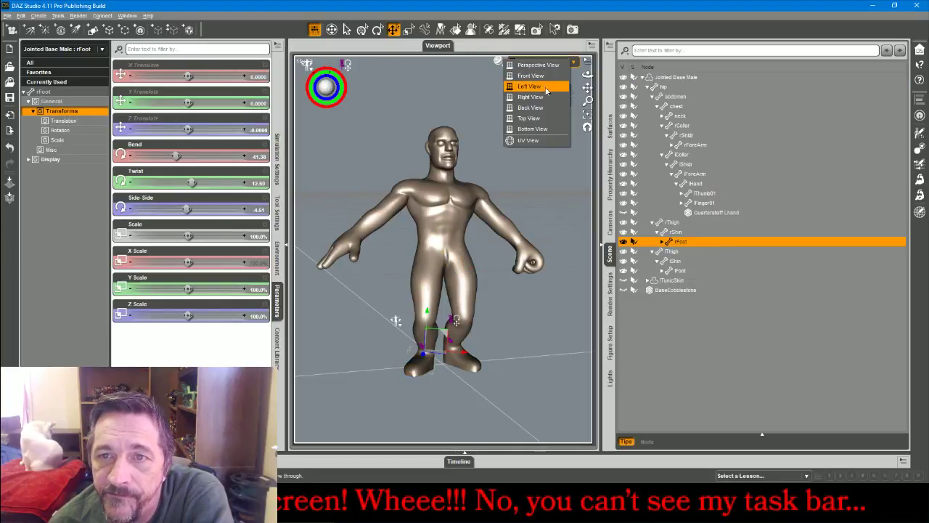
click(539, 130)
click(588, 115)
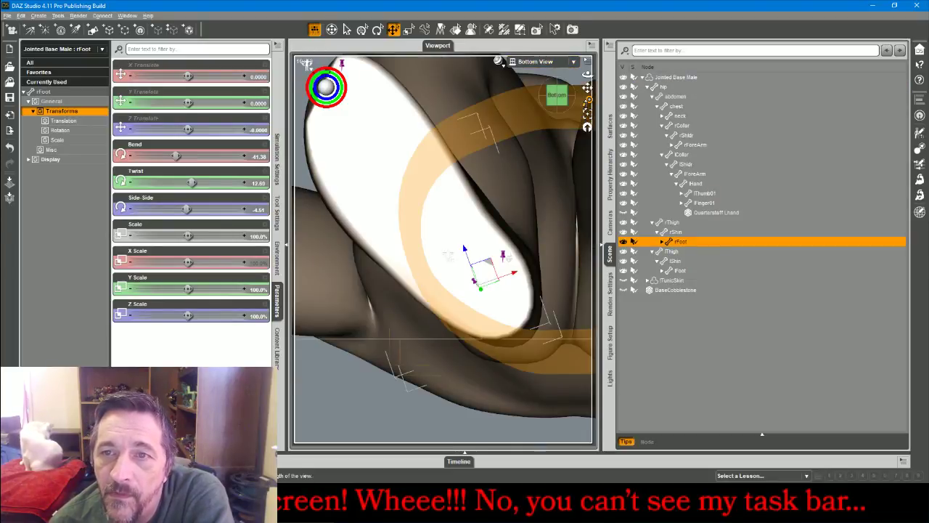
scroll(508, 233, down, 5)
scroll(486, 233, down, 2)
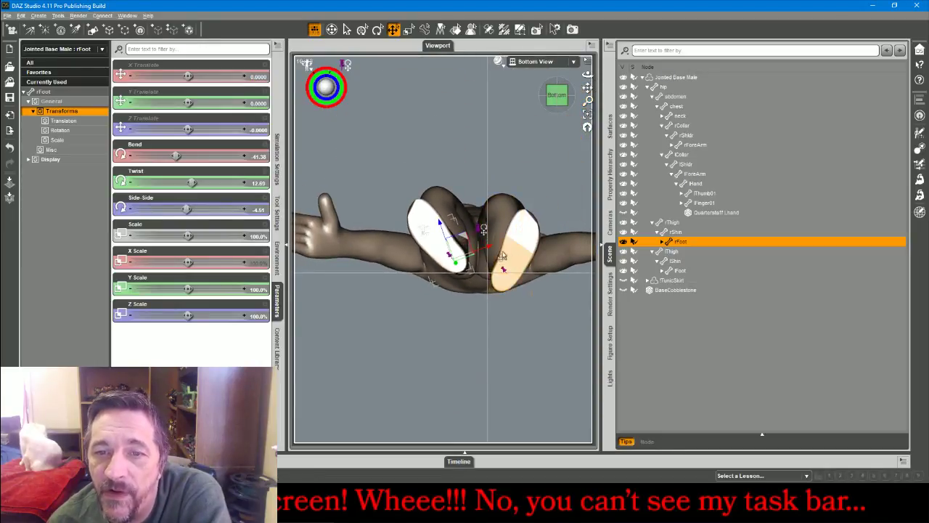
drag(453, 240, 389, 215)
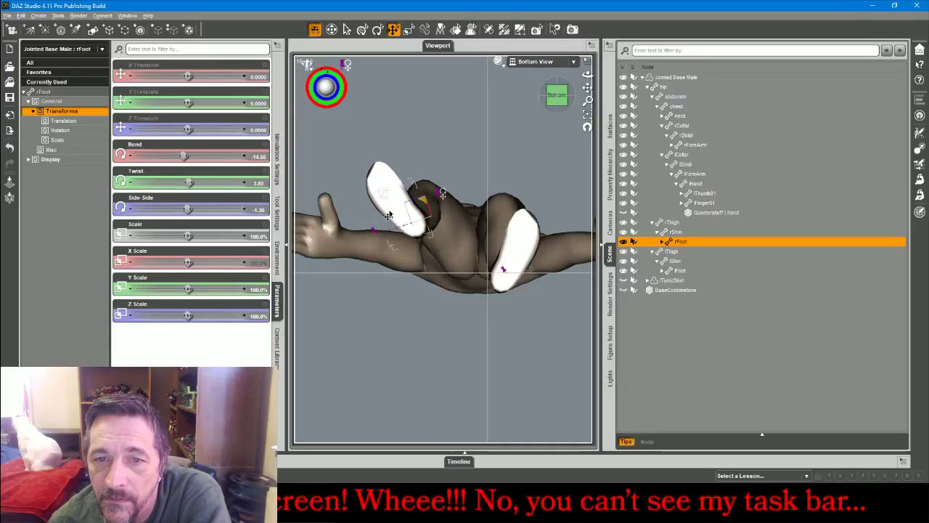
click(520, 257)
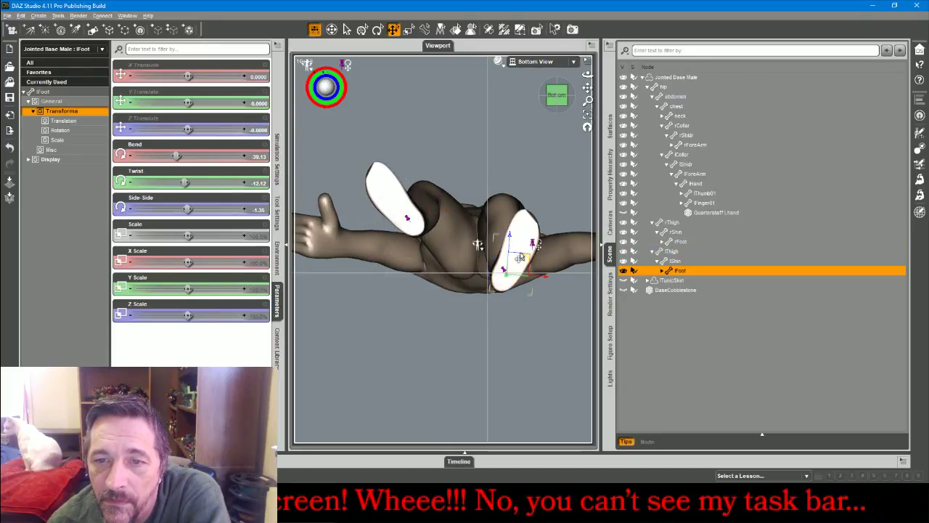
drag(528, 262, 570, 270)
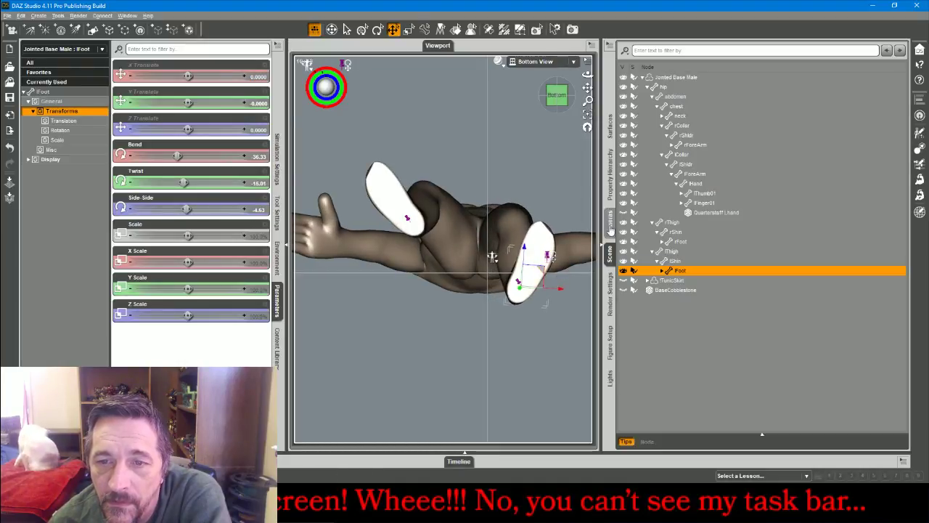
Raise the left foot slightly in the front view until its sole meets the ground line
click(570, 64)
click(552, 79)
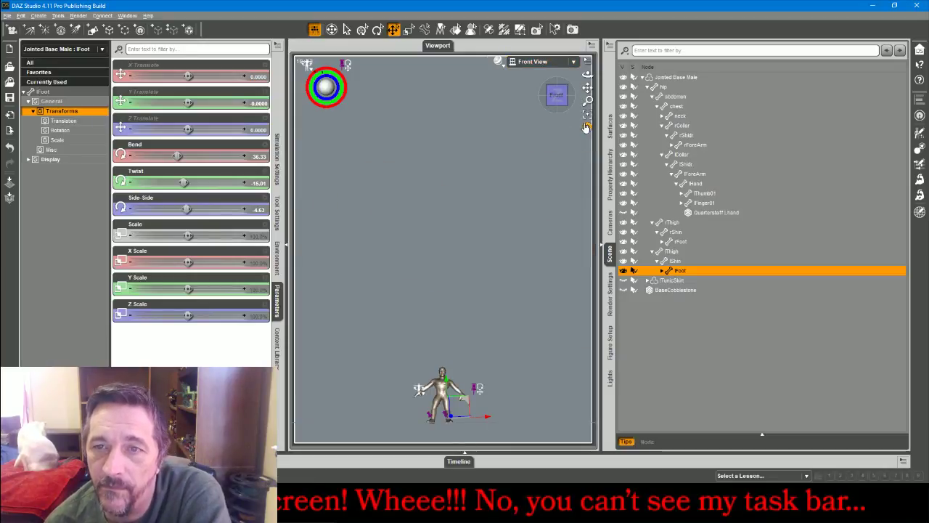
click(587, 116)
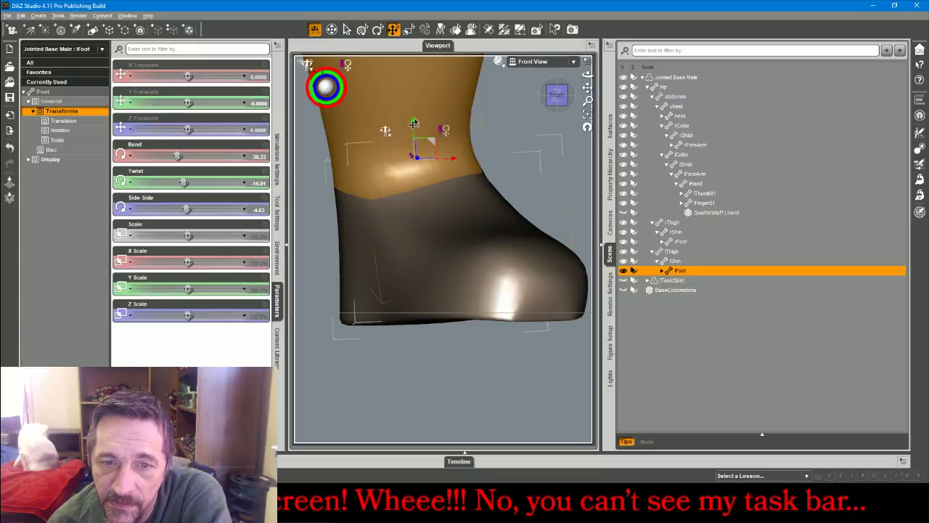
click(371, 244)
click(371, 244)
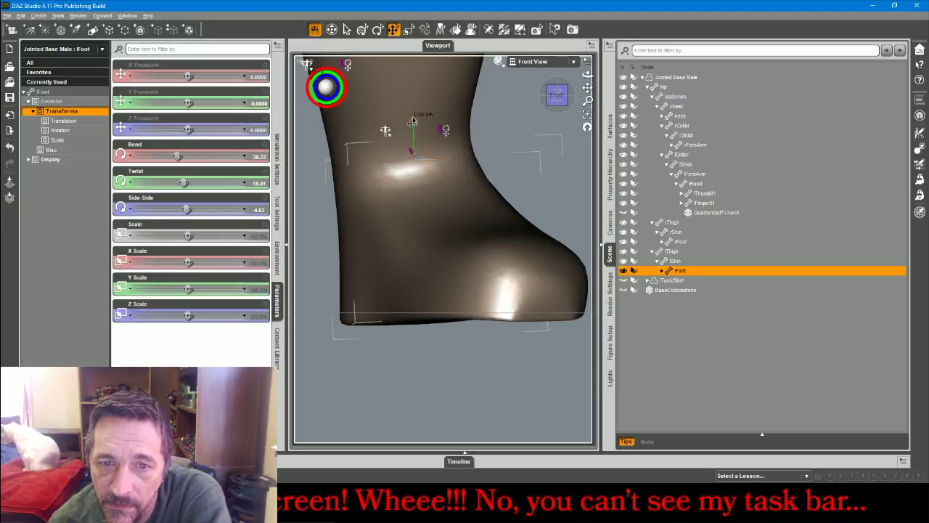
drag(411, 122, 411, 103)
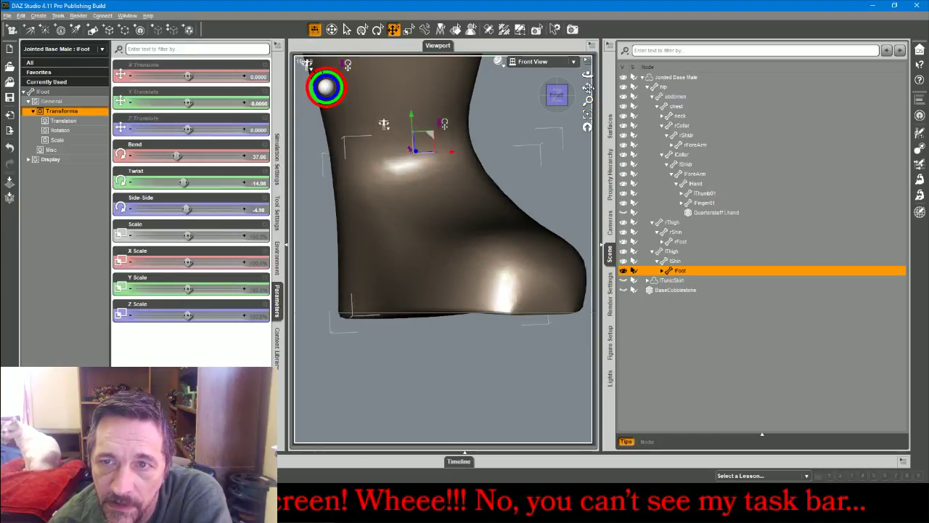
Raise the right foot to the ground line and set its Bend to about -15.2 to level the sole
drag(588, 87, 820, 67)
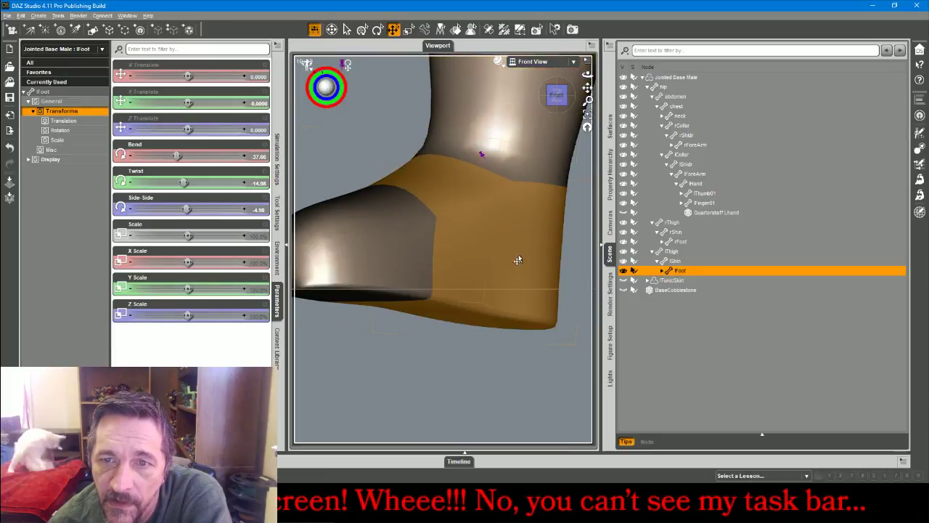
click(517, 257)
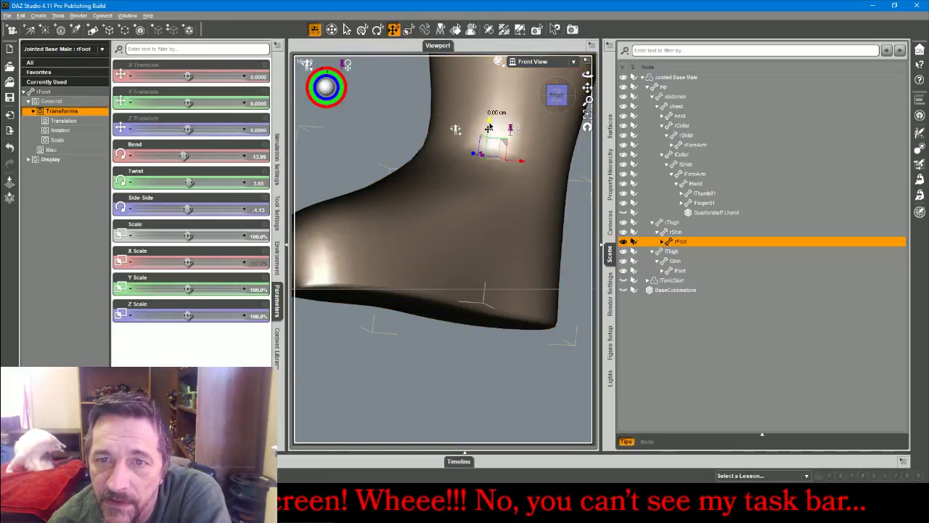
drag(489, 122, 467, 65)
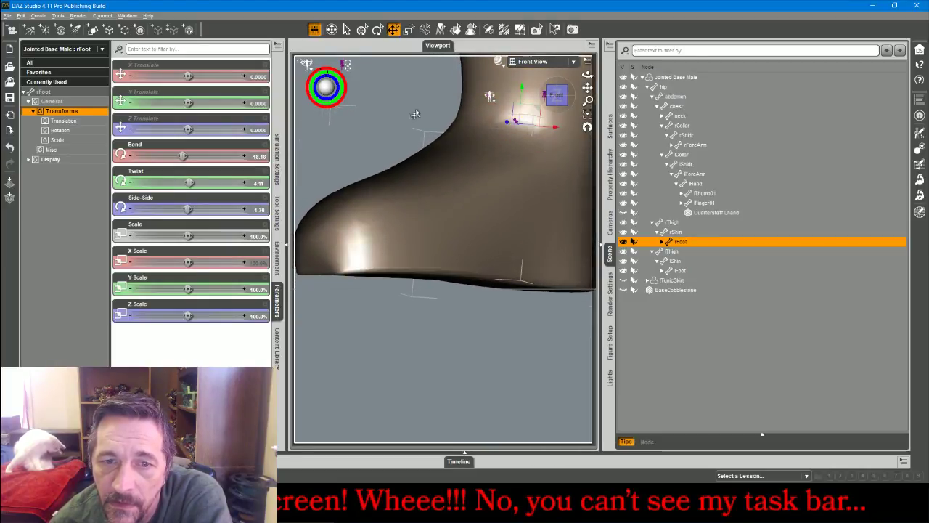
drag(247, 165, 243, 161)
click(241, 157)
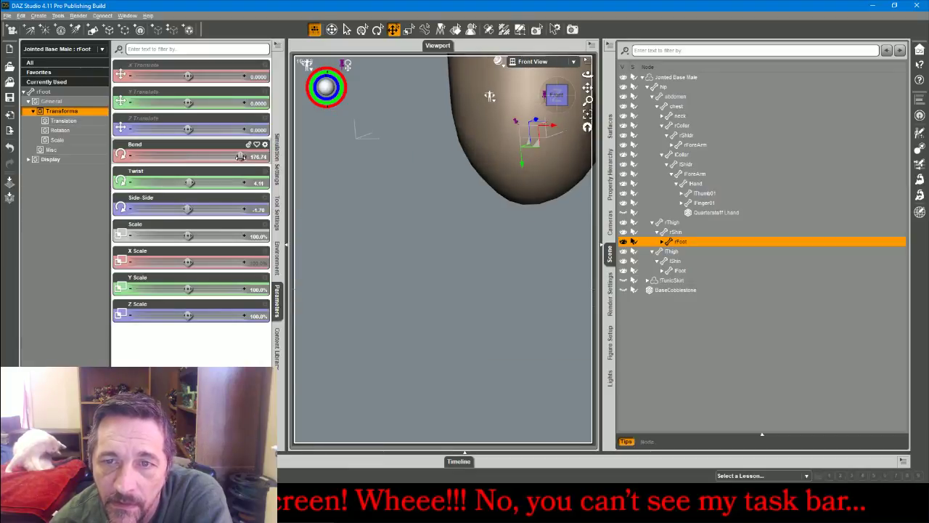
key(ctrl+z)
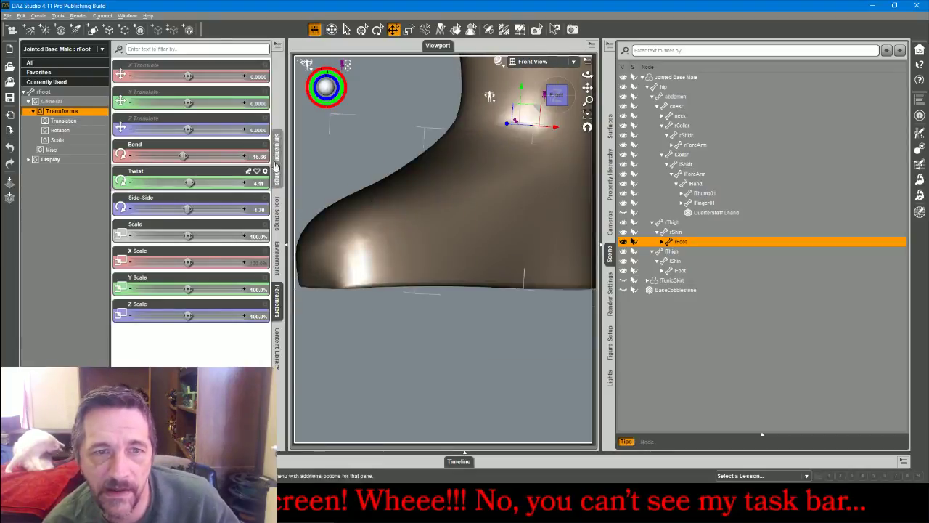
drag(245, 159, 243, 159)
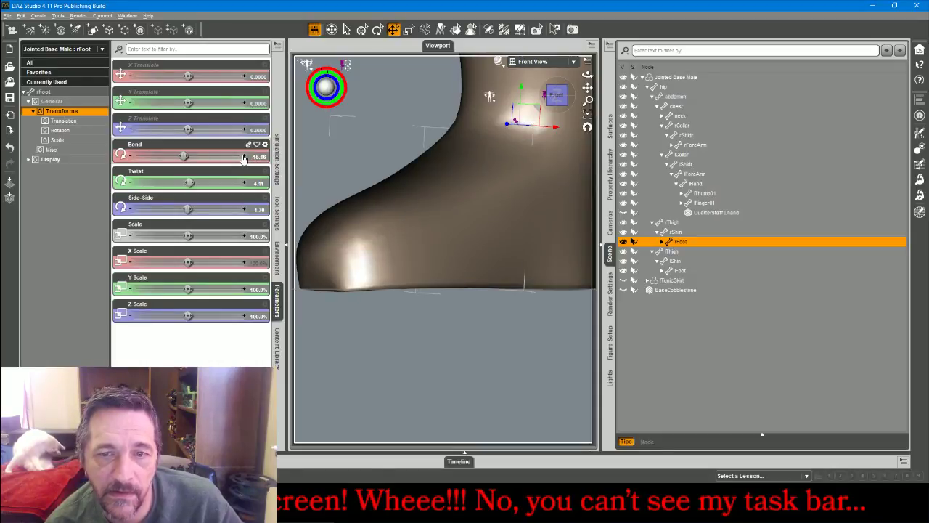
click(377, 155)
Rotate the hip in the perspective view, setting Bend to about -20.4 and Side-Side to about -5.7
click(543, 63)
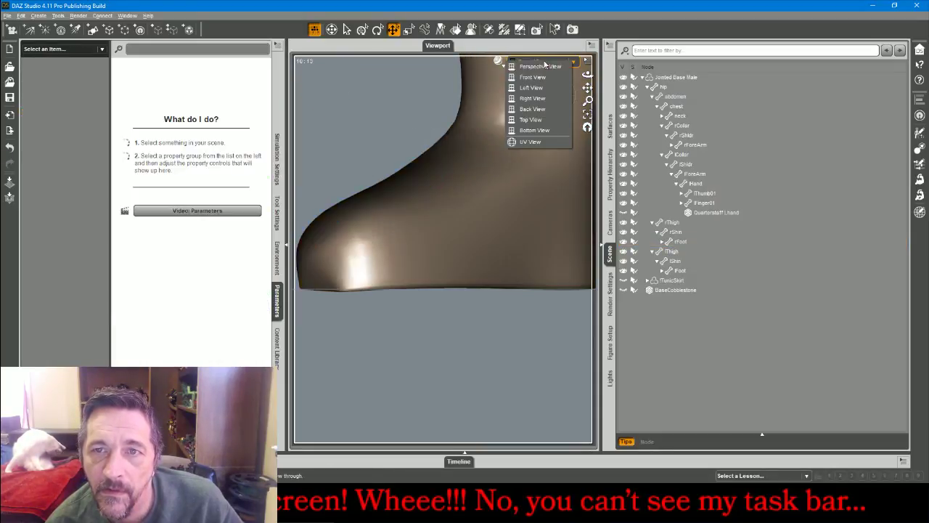
click(545, 68)
mouse_move(588, 75)
mouse_down()
mouse_move(579, 69)
mouse_move(598, 75)
mouse_up()
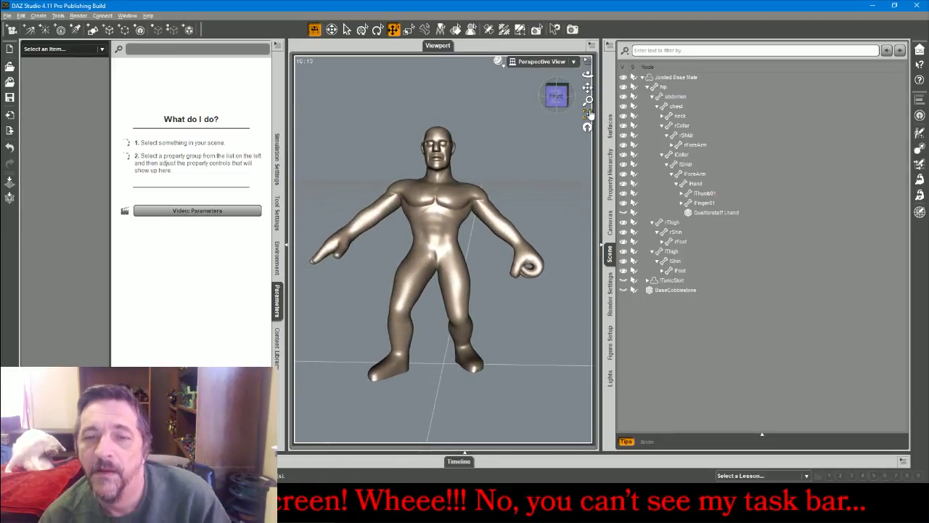
click(436, 262)
click(435, 262)
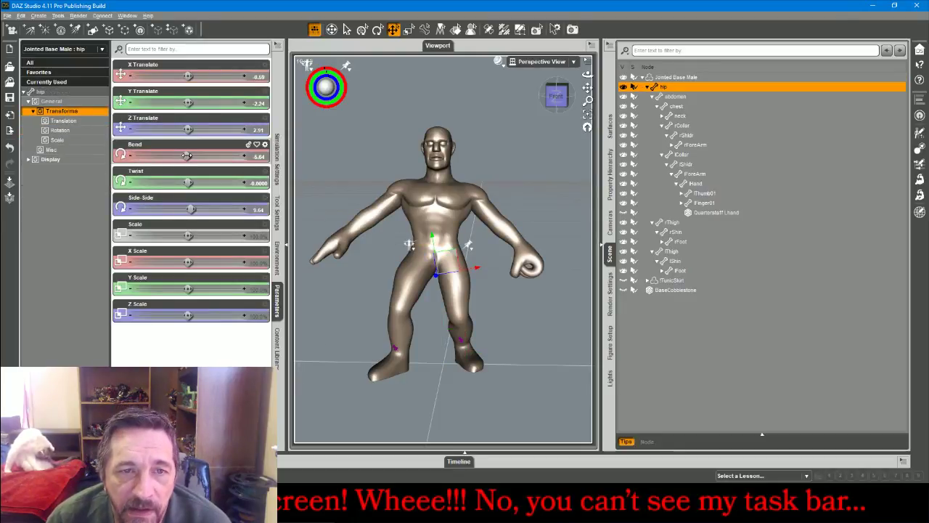
drag(186, 155, 182, 156)
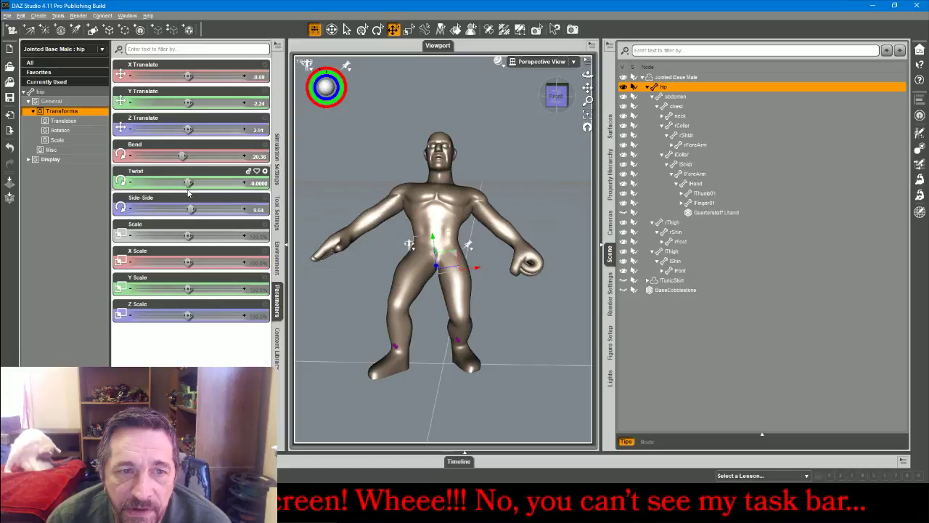
drag(190, 208, 186, 209)
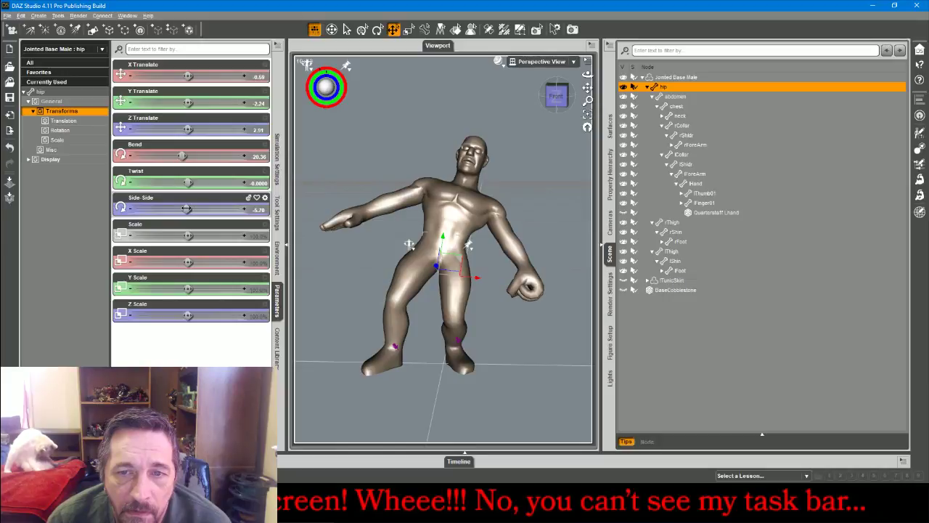
Set the abdomen's Bend to about 41.5, Twist to 17.1 and Side-Side to 0.8, and the chest's Side-Side to about 13.9
click(445, 225)
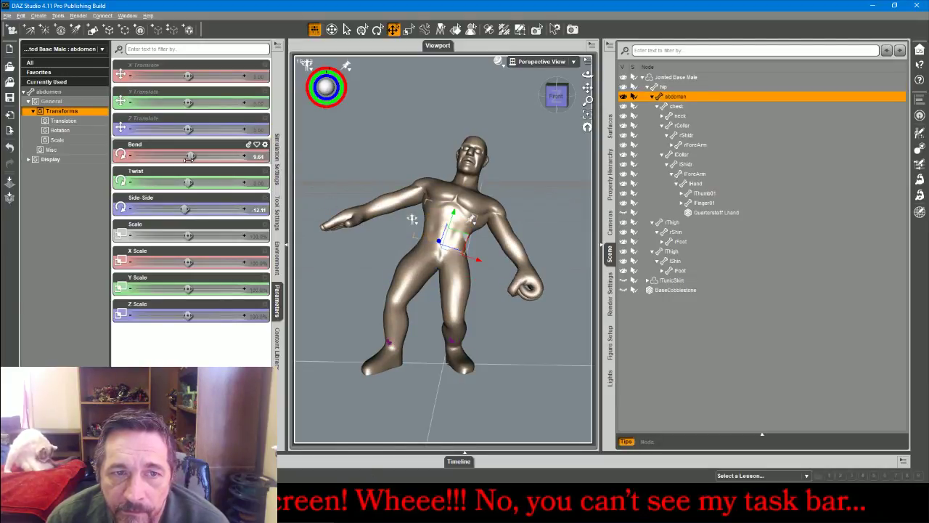
drag(190, 157, 181, 209)
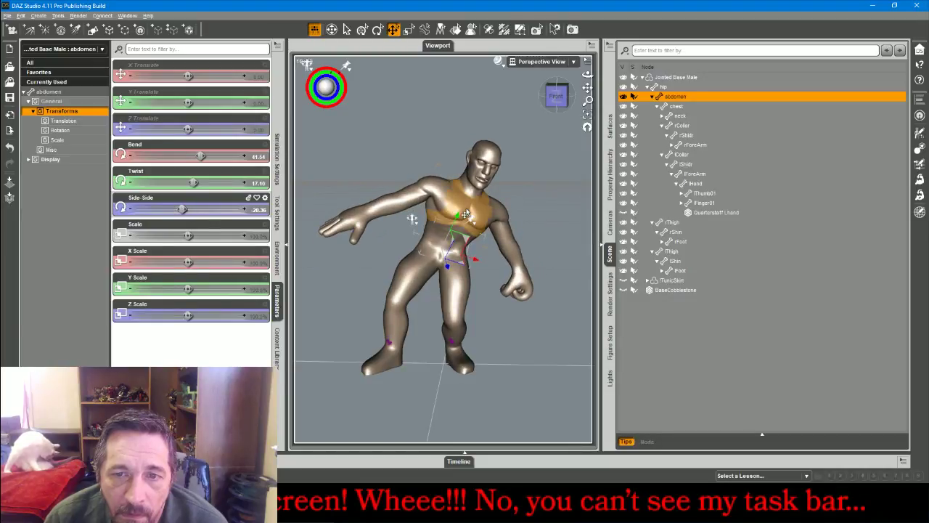
click(465, 214)
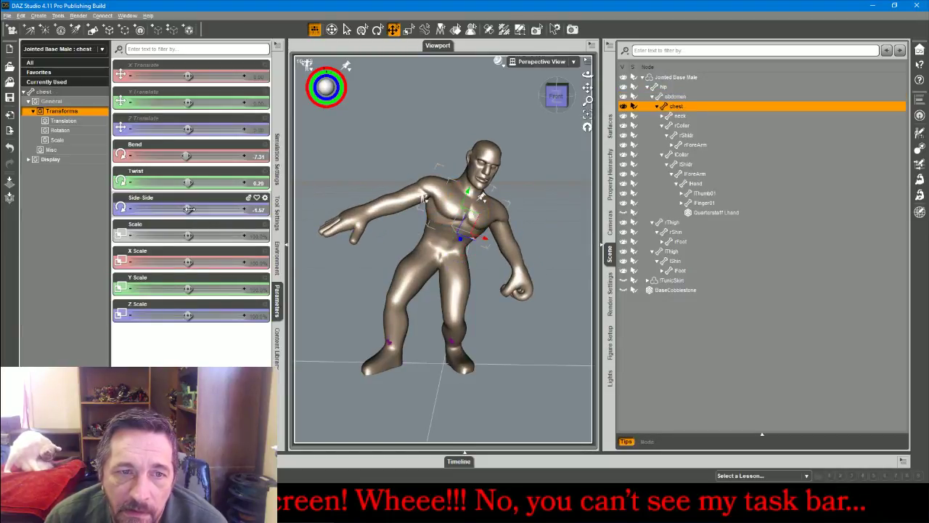
drag(189, 209, 192, 209)
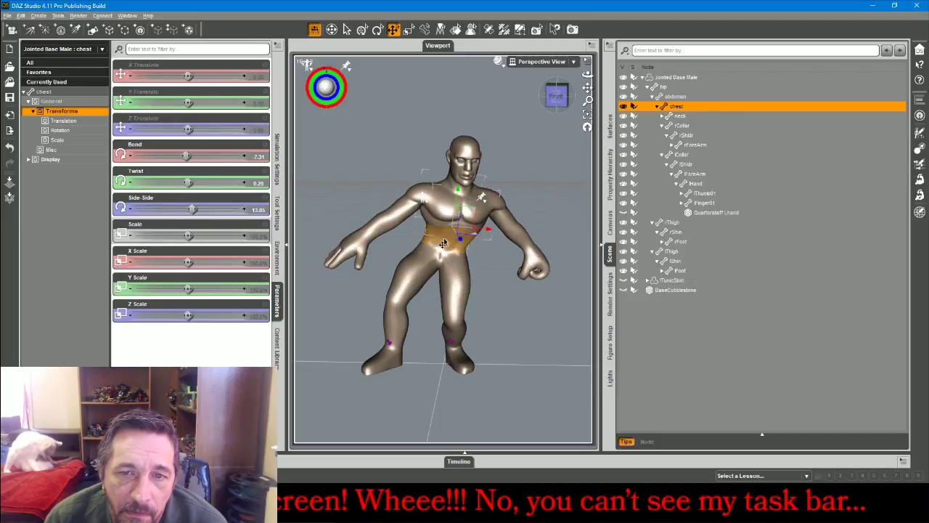
click(443, 244)
drag(191, 210, 189, 209)
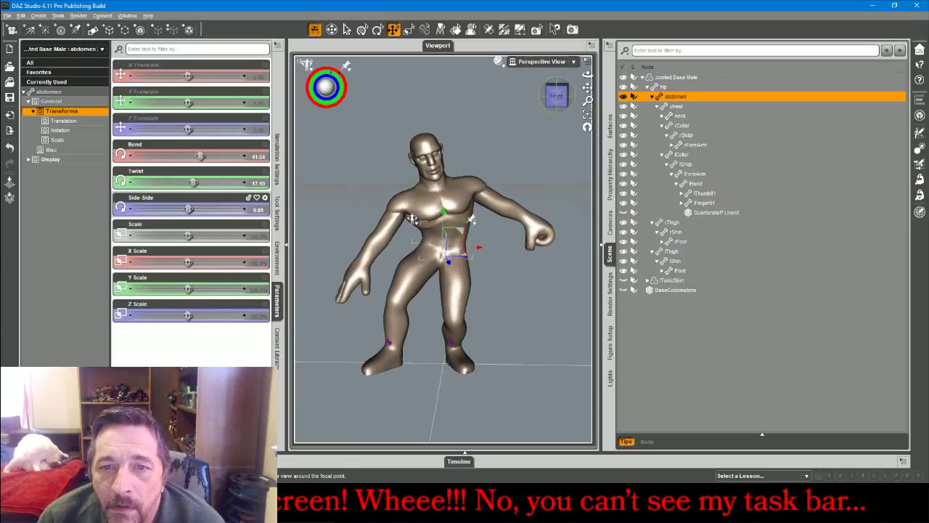
Set the chest's Twist to about 17.1 in the perspective view
mouse_move(556, 99)
mouse_down()
mouse_move(581, 107)
mouse_move(560, 109)
mouse_up()
mouse_move(588, 75)
mouse_down()
mouse_move(561, 83)
mouse_move(574, 77)
mouse_up()
click(418, 214)
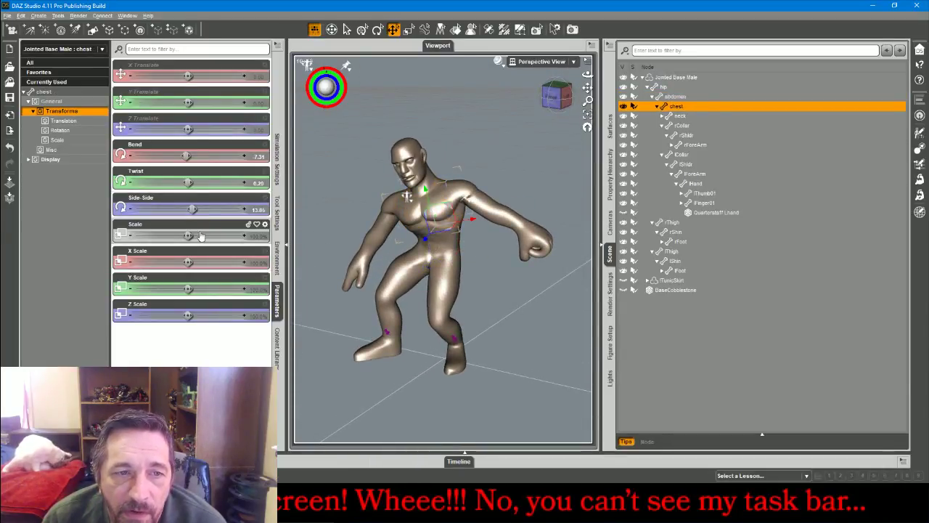
drag(188, 182, 193, 182)
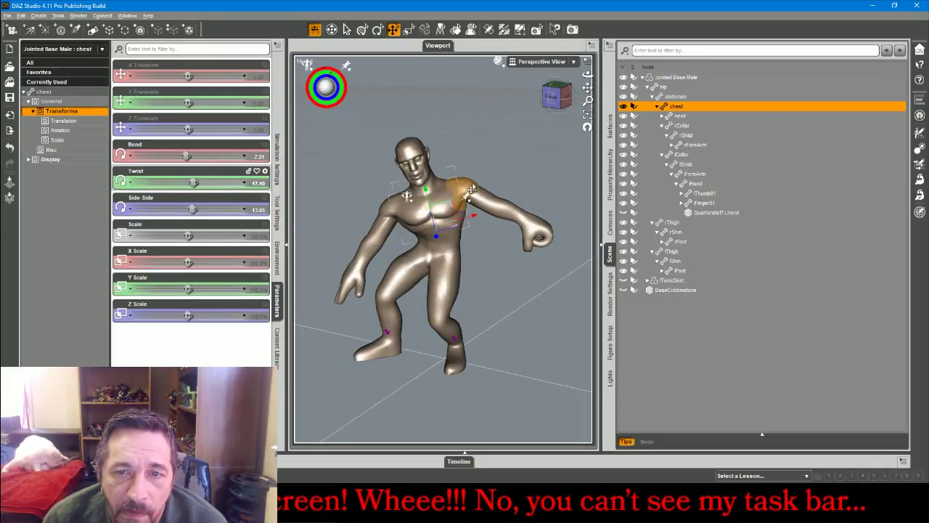
Set the left collar's Twist to about -41.5 and the left shoulder's Bend to about -48.7
click(472, 189)
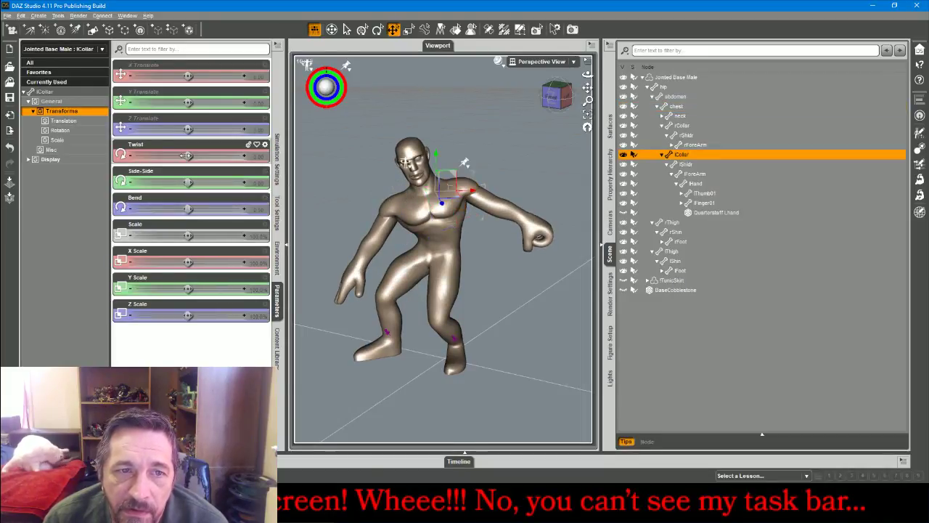
drag(186, 155, 175, 155)
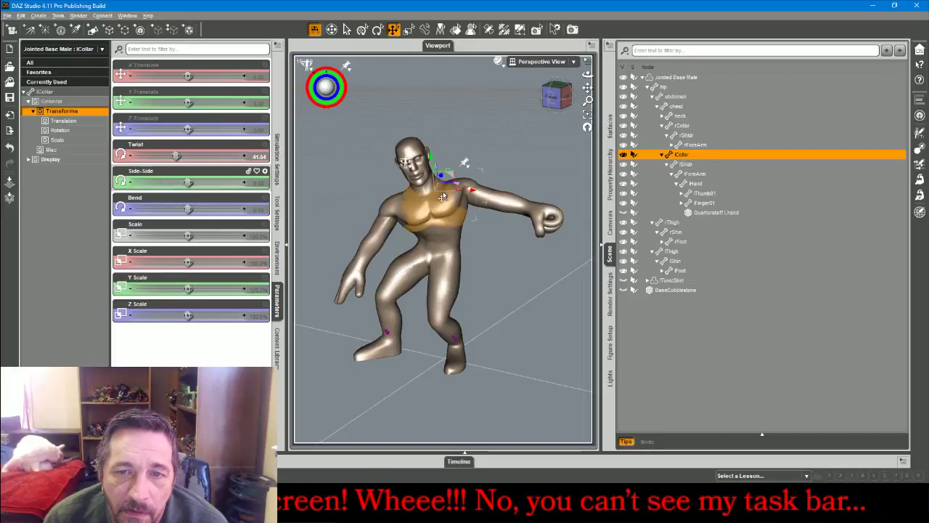
click(485, 206)
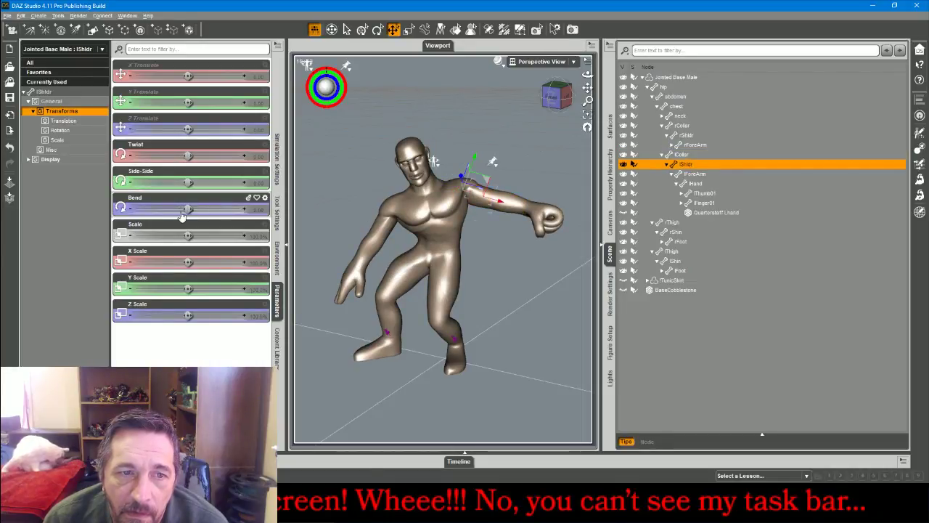
drag(187, 209, 175, 208)
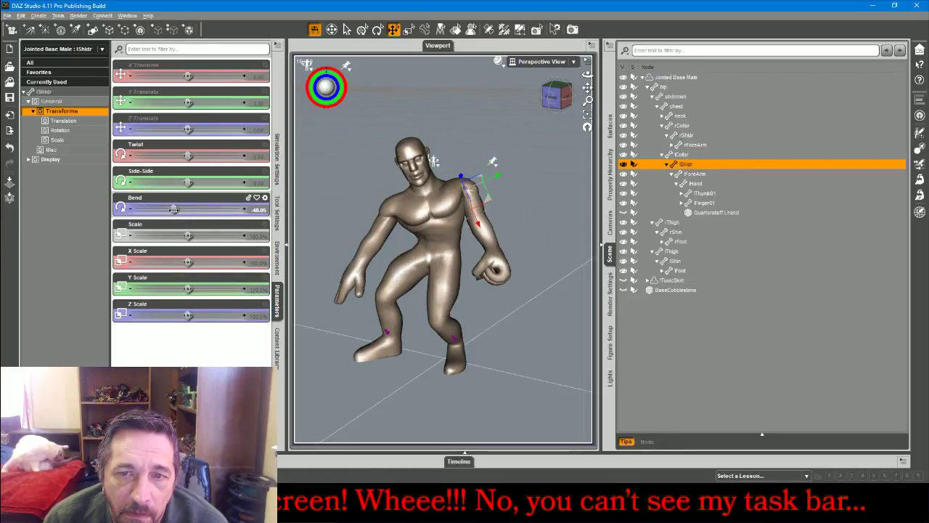
Set the left forearm's Bend to about -114.8 and Twist to about -18.7, and the left shoulder's Twist to about -31.8
click(482, 229)
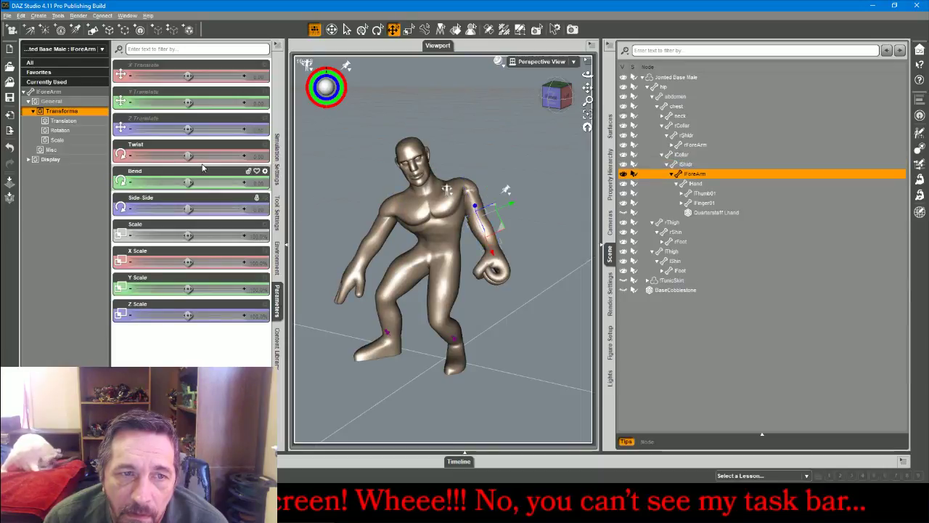
drag(188, 181, 155, 182)
drag(188, 156, 179, 156)
drag(584, 127, 522, 127)
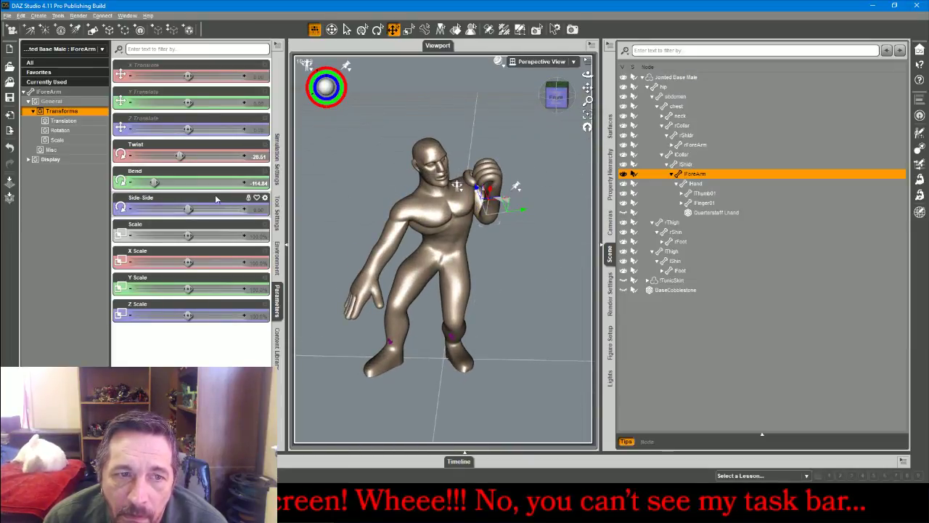
drag(181, 155, 180, 156)
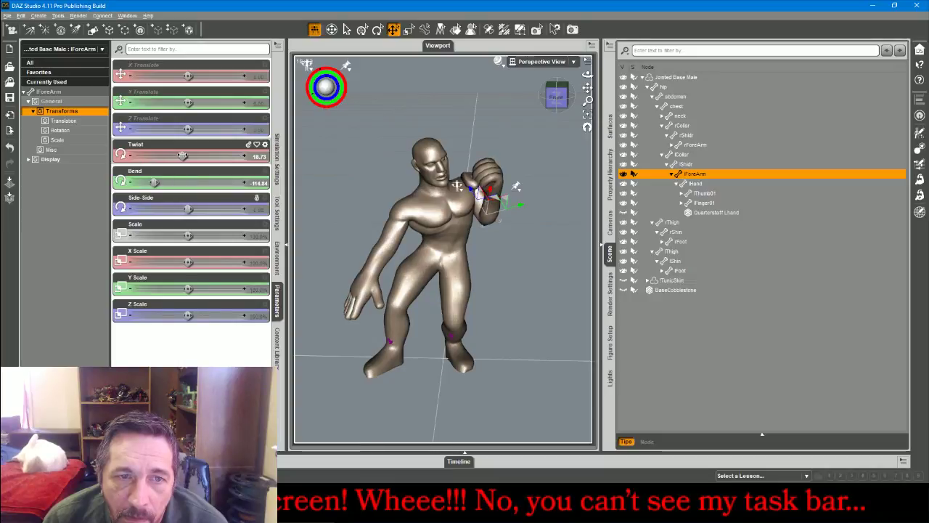
click(654, 166)
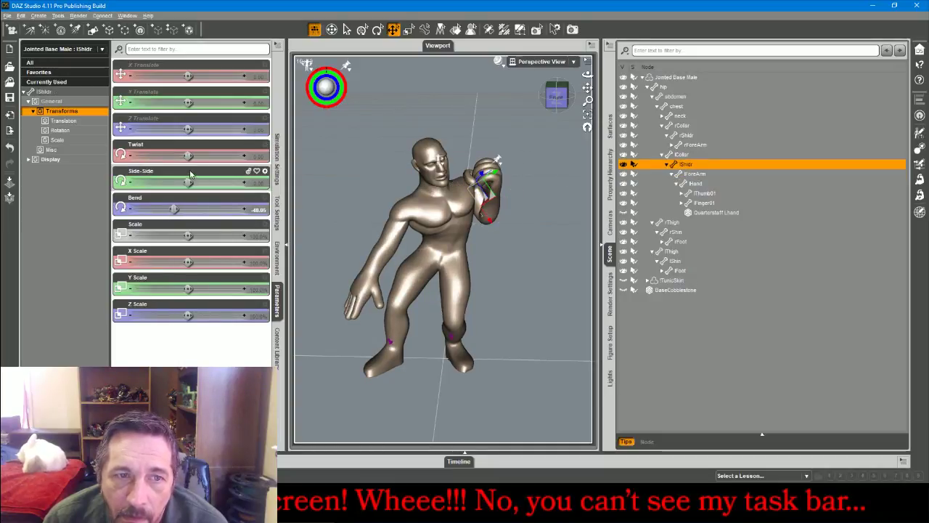
drag(189, 156, 178, 156)
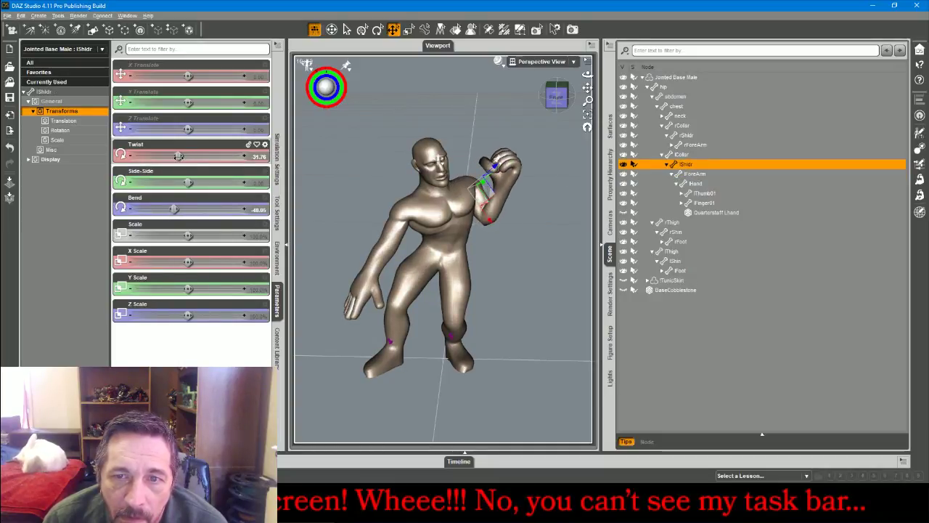
Set the left hand's Side-Side to about 72.4 and Twist to about 9, and make the left-hand quarterstaff visible
click(510, 184)
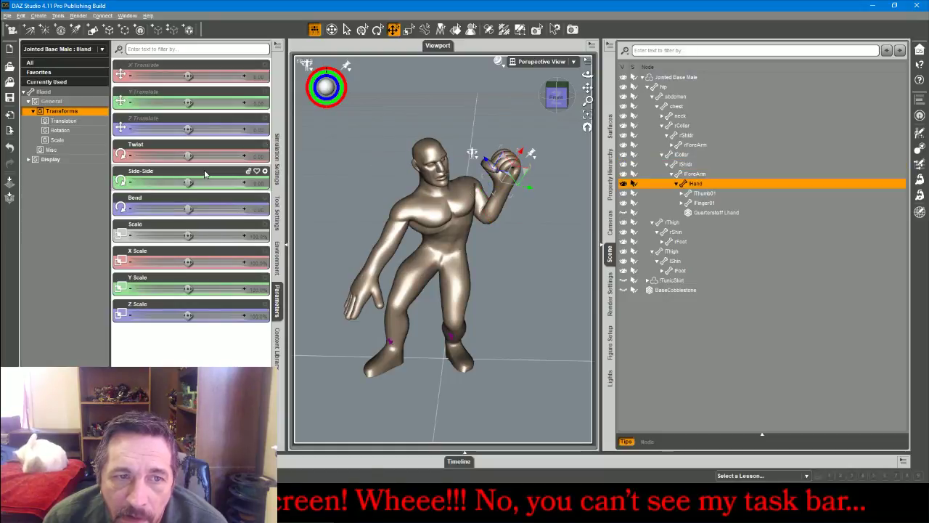
drag(188, 183, 208, 183)
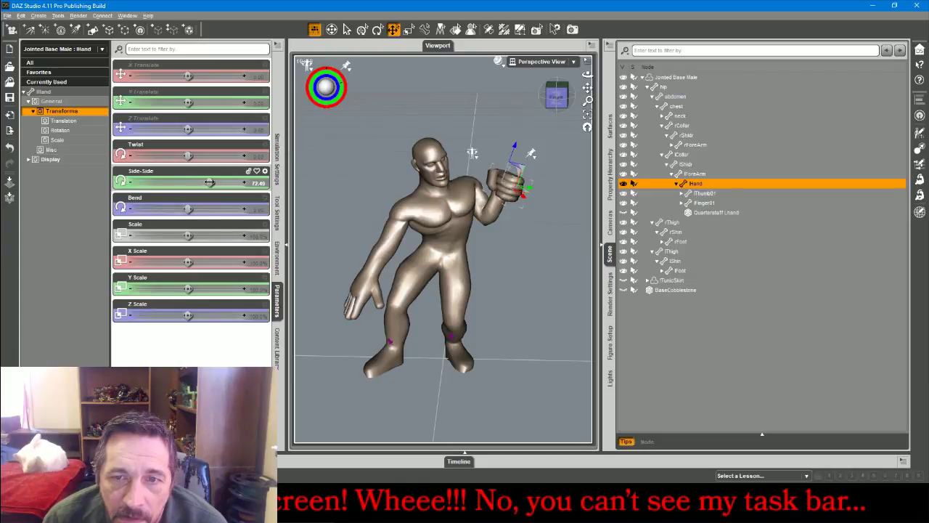
drag(188, 155, 191, 156)
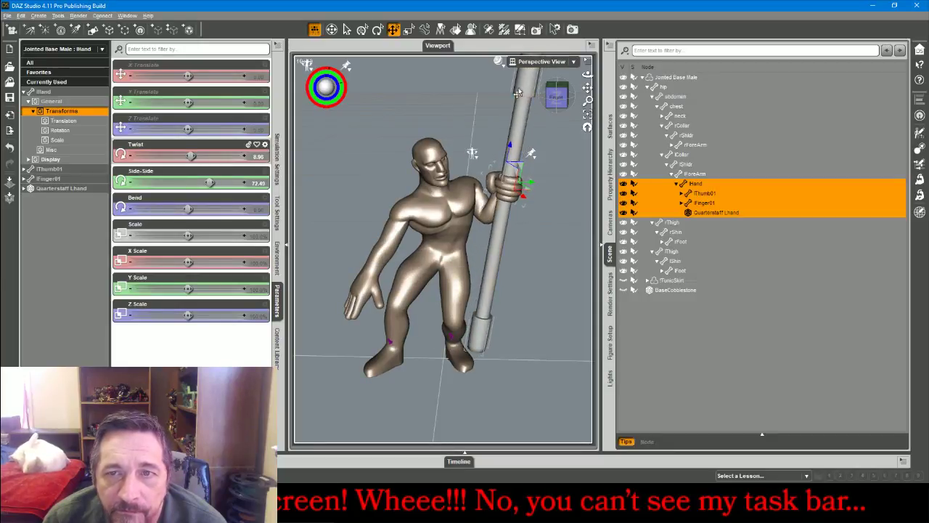
Slide the quarterstaff down through the left hand in the front view until its lower end is level with the left sole
click(549, 62)
click(546, 79)
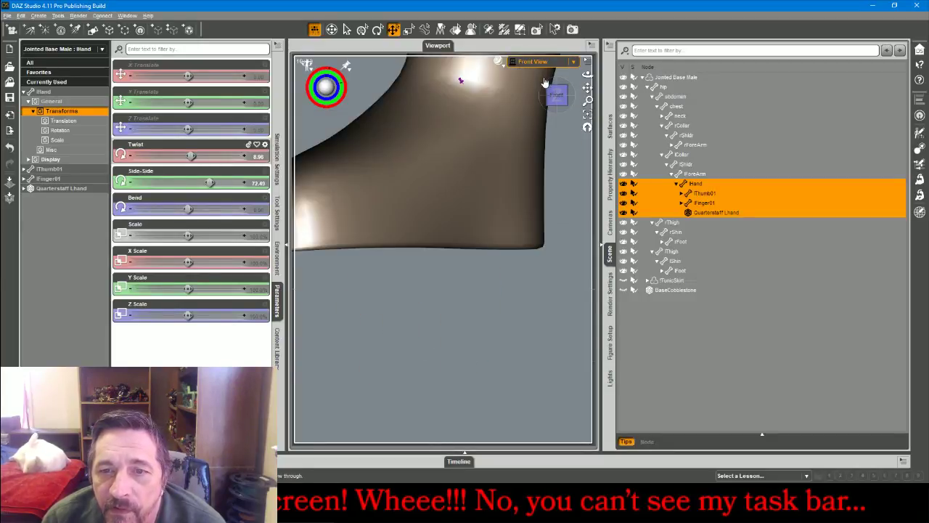
drag(586, 89, 502, 220)
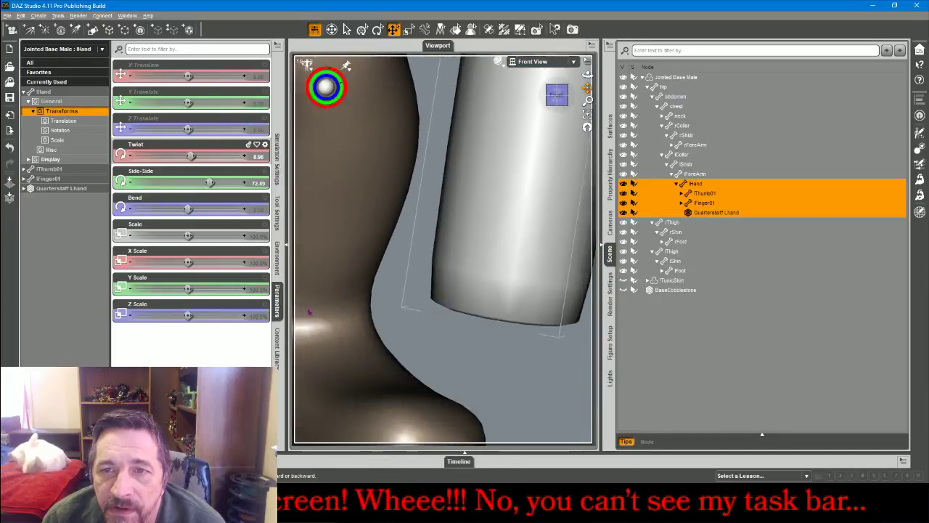
drag(588, 101, 589, 211)
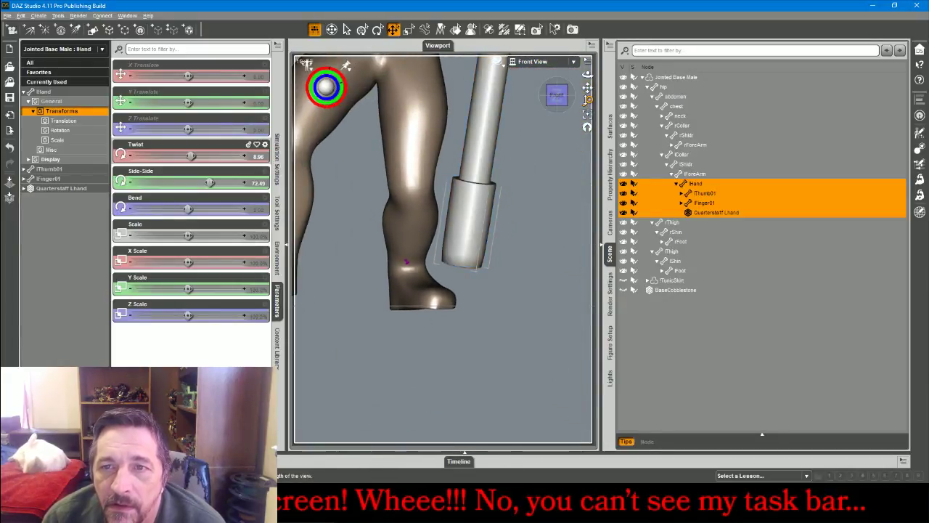
drag(589, 88, 588, 148)
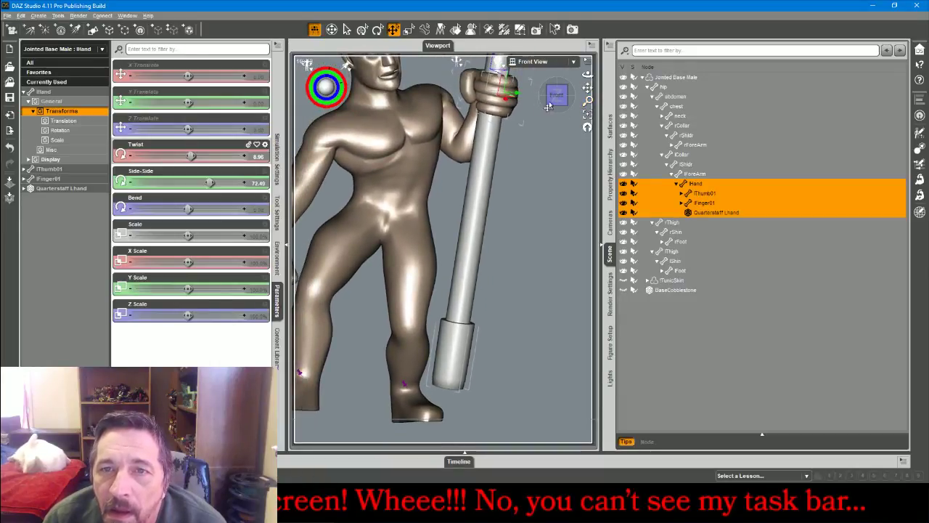
drag(588, 87, 590, 104)
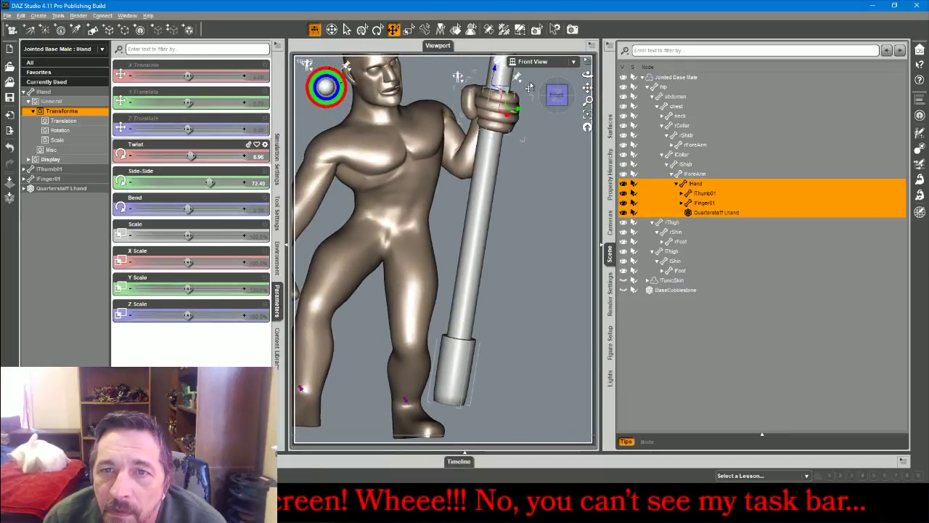
click(498, 70)
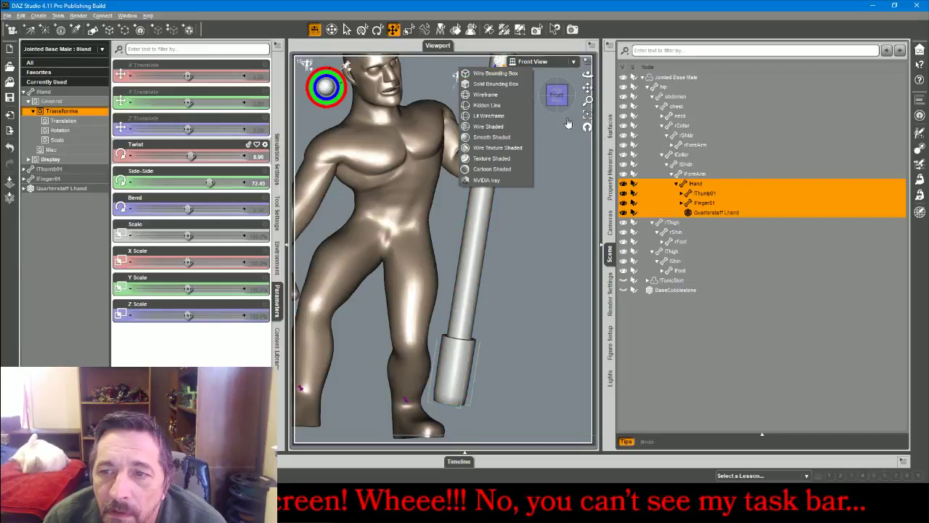
click(728, 215)
click(716, 212)
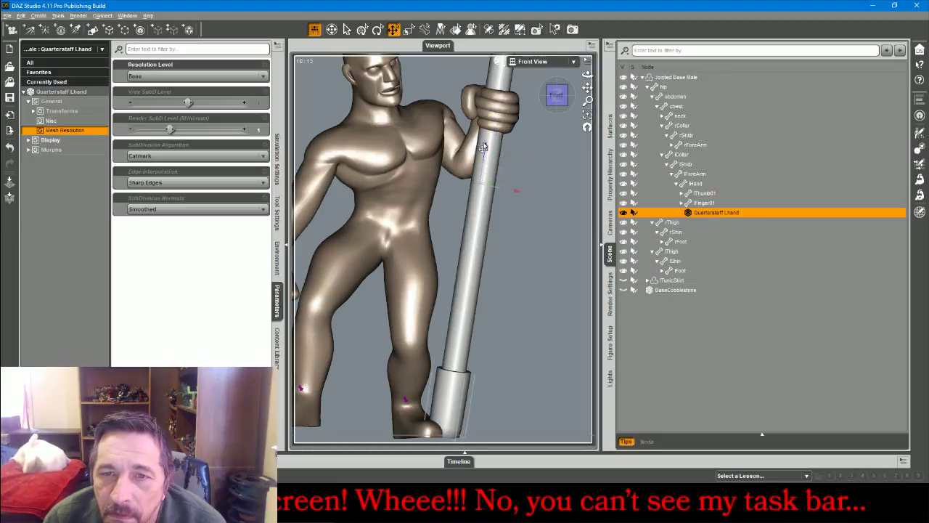
Increase the left hand's Twist to about 12 to swing the staff's lower end away from the left foot
click(687, 184)
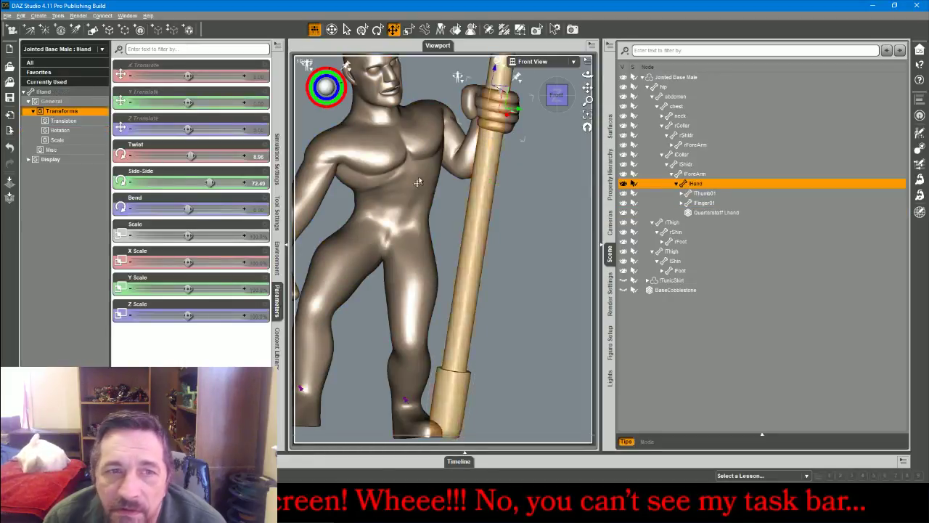
click(245, 156)
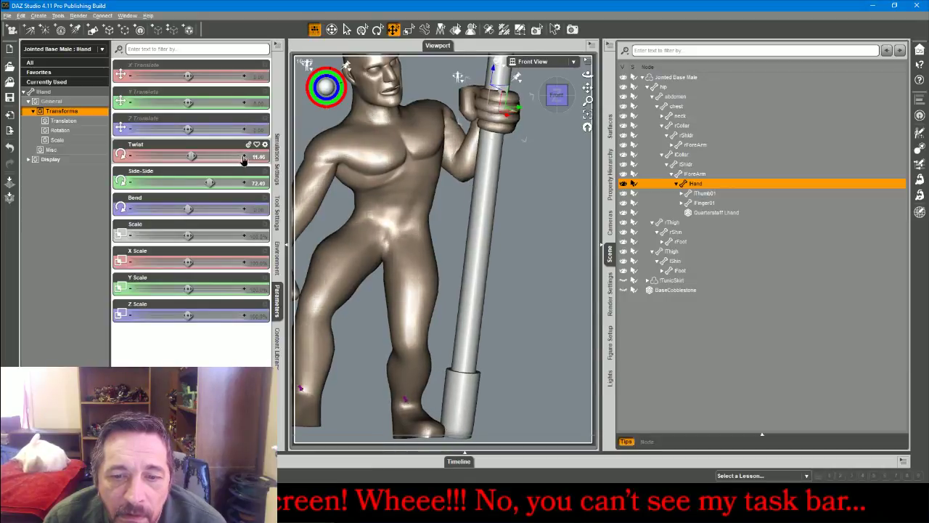
click(245, 157)
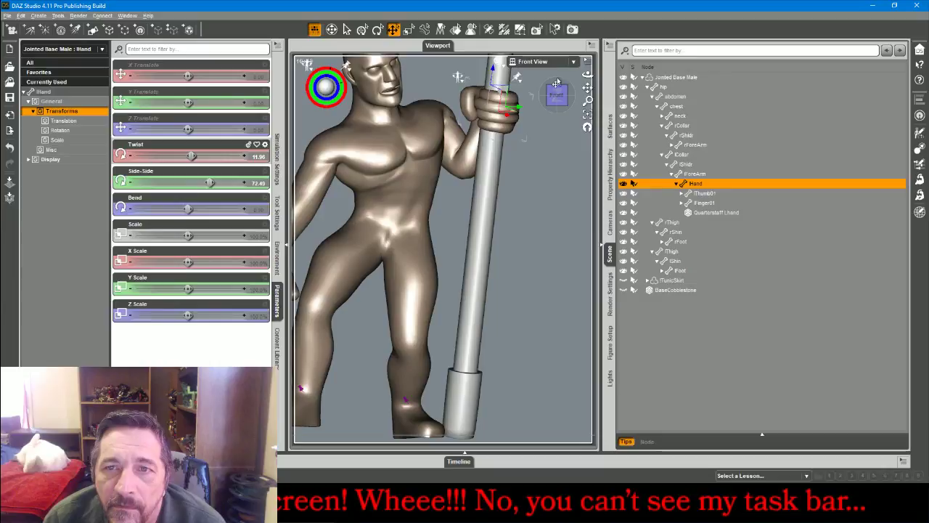
Set the left hand's Side-Side to about 64.3 and Twist to about 2.4 to straighten the staff as seen from the left side
drag(556, 83, 551, 164)
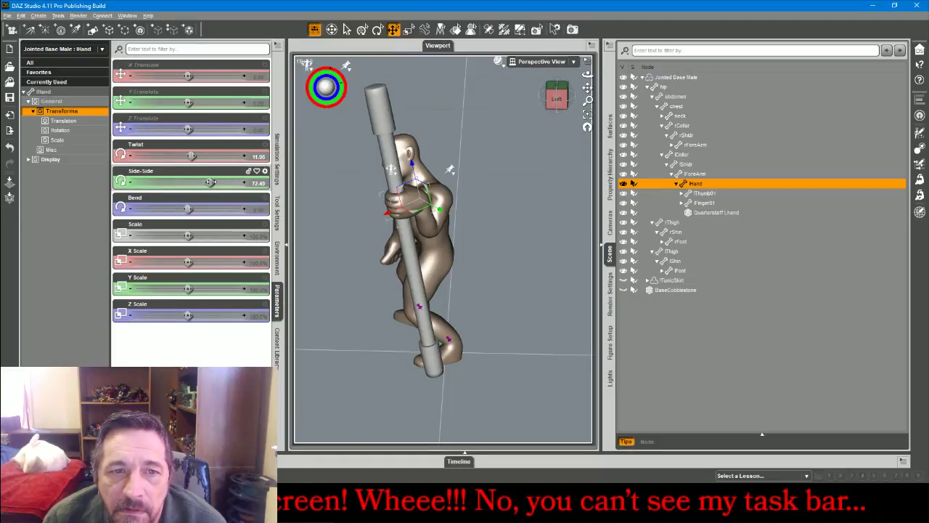
drag(210, 182, 189, 156)
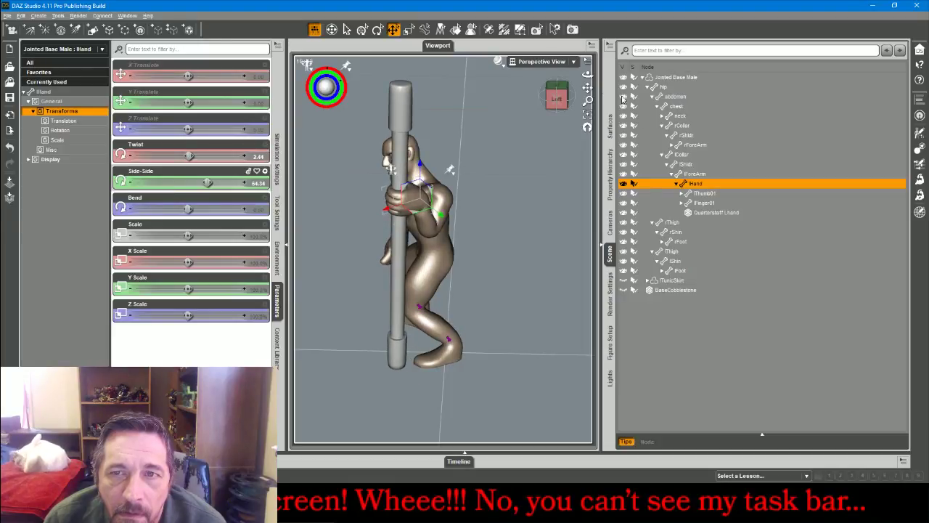
drag(588, 74, 633, 65)
Lower the quarterstaff slightly in the front view until its end is level with the left sole again
click(541, 61)
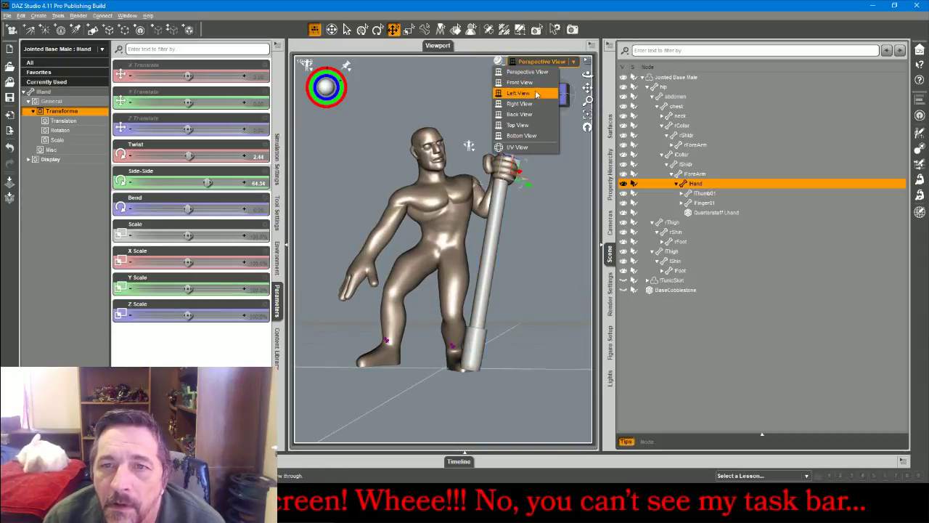
click(534, 82)
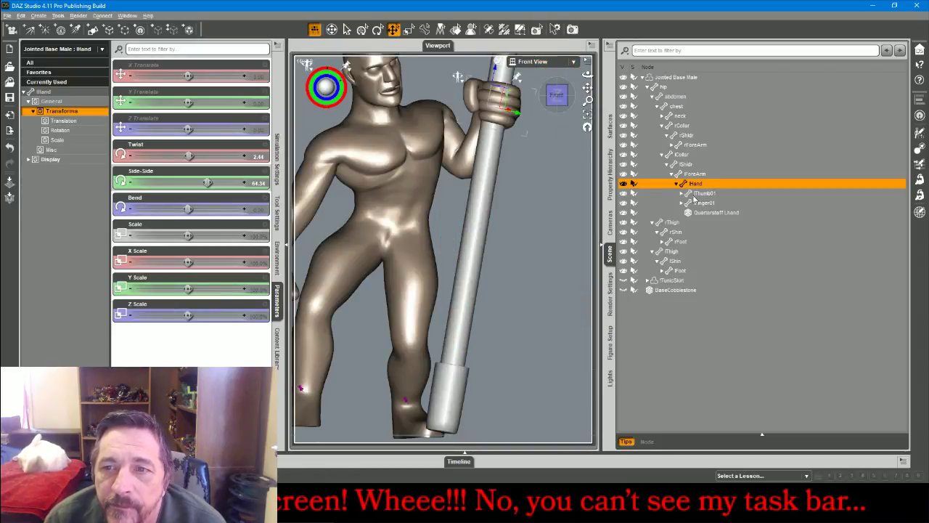
click(716, 213)
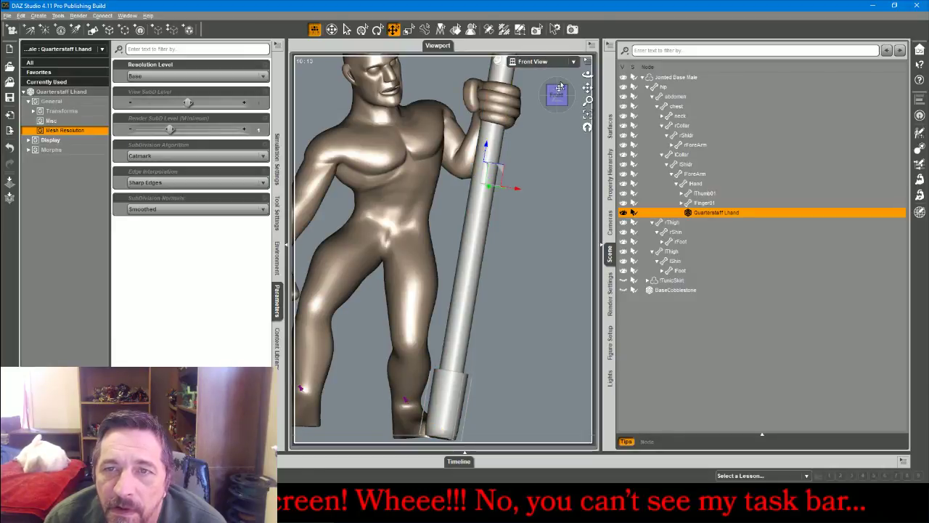
Return to the perspective view and pin both the translation and rotation of the left hand
click(563, 62)
click(552, 70)
drag(587, 75, 506, 130)
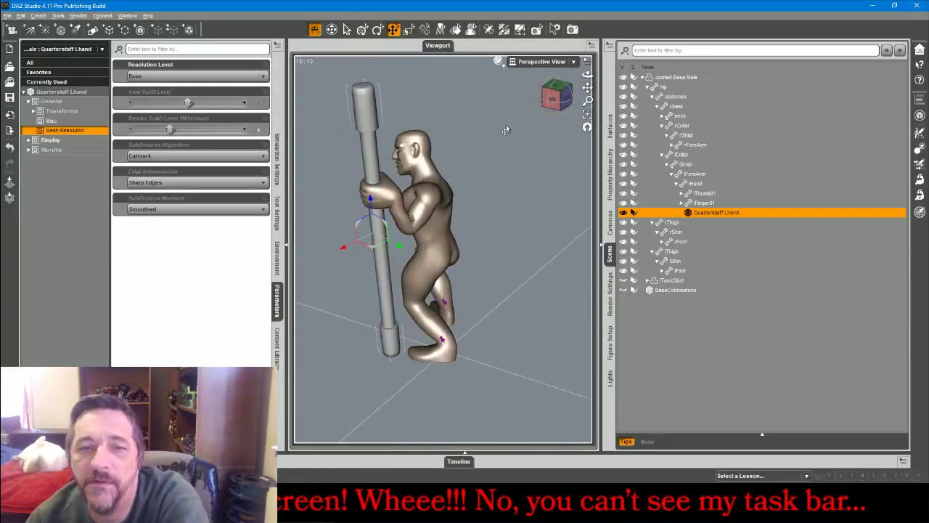
click(381, 201)
click(381, 202)
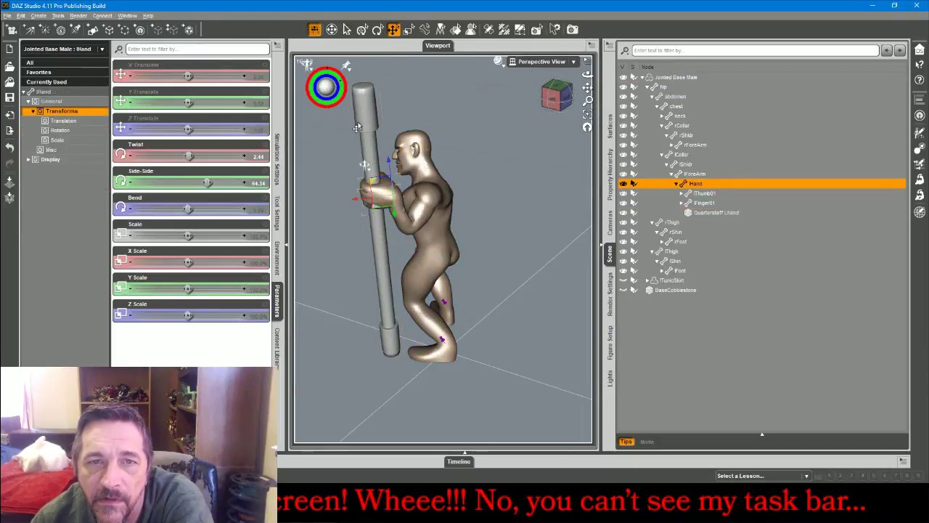
click(347, 66)
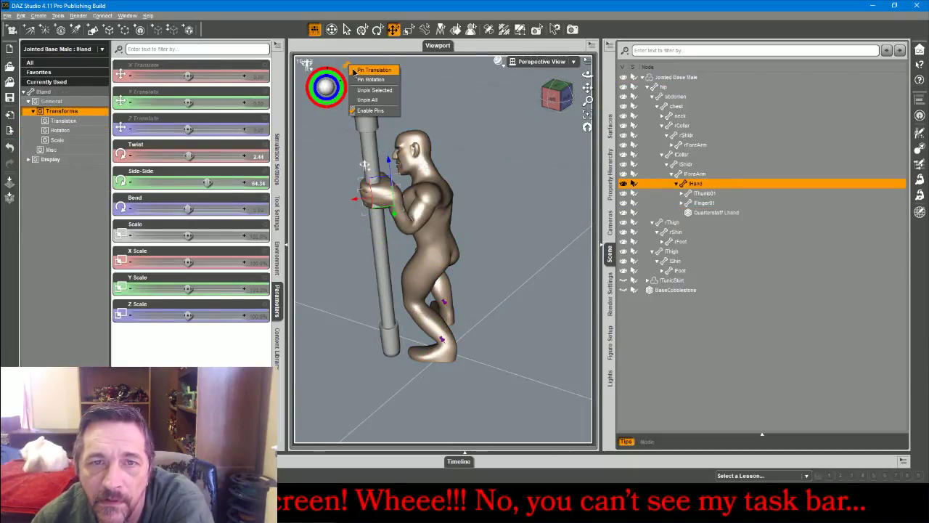
click(356, 70)
click(347, 67)
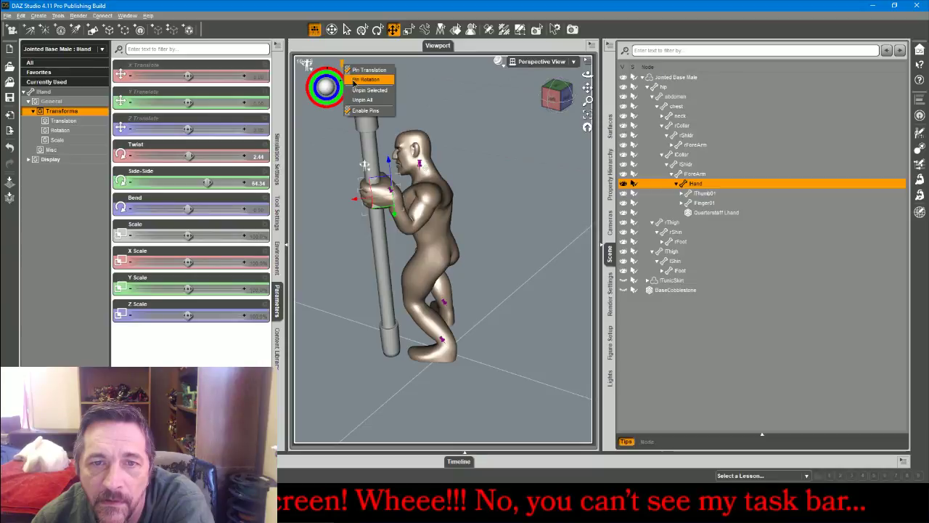
click(363, 79)
Pull the right collar down to lean the torso, then rotate it to about -12.2 Twist, 30.1 Side-Side and 9 Bend
drag(566, 109, 536, 134)
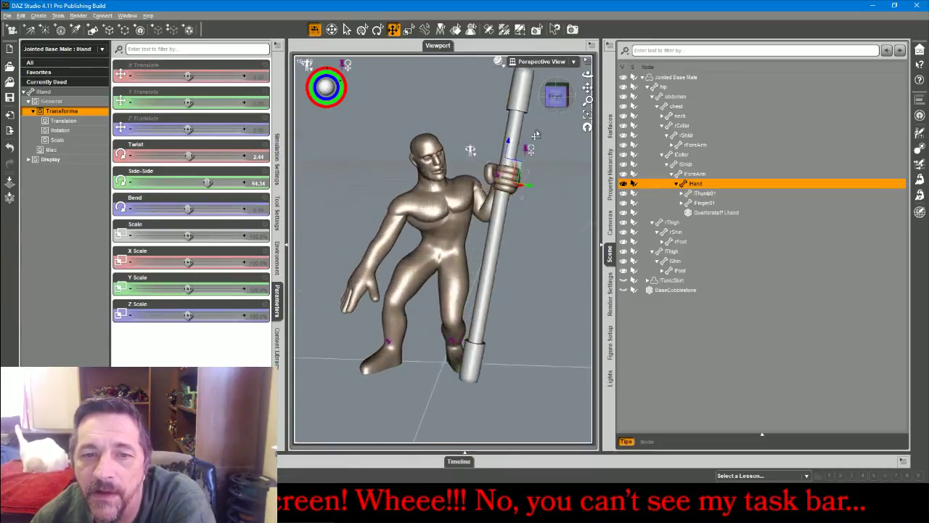
click(355, 288)
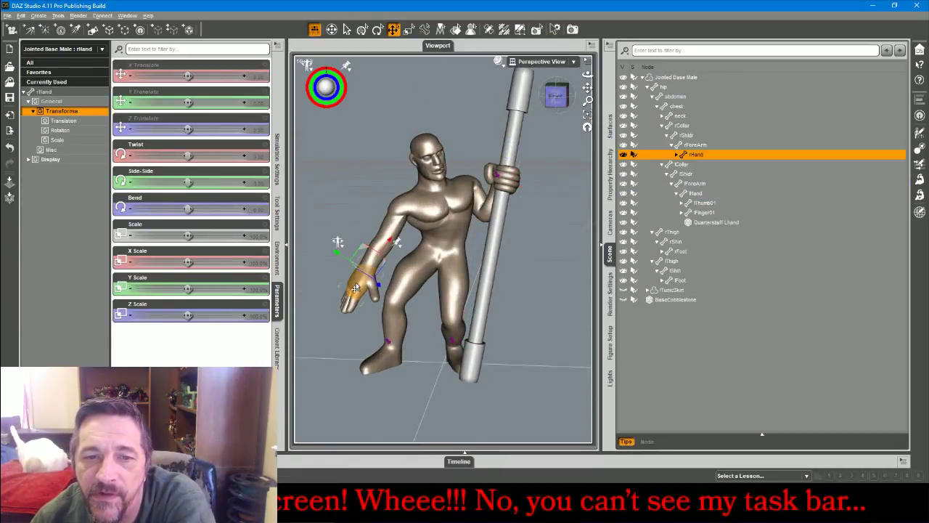
click(403, 218)
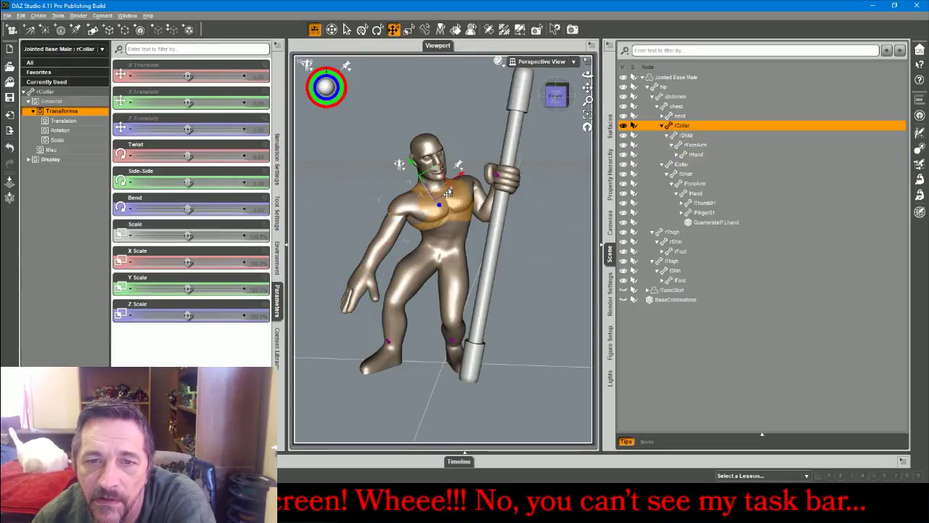
drag(450, 186, 397, 210)
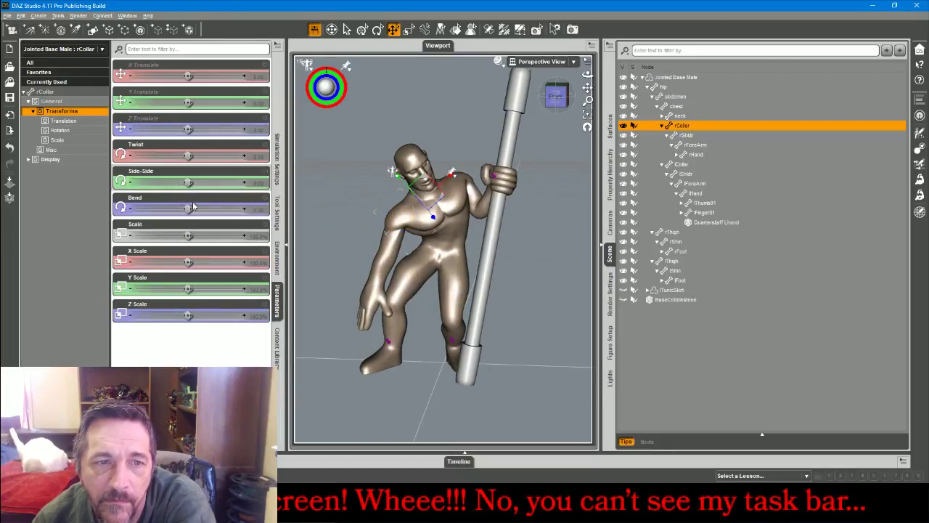
drag(189, 209, 185, 155)
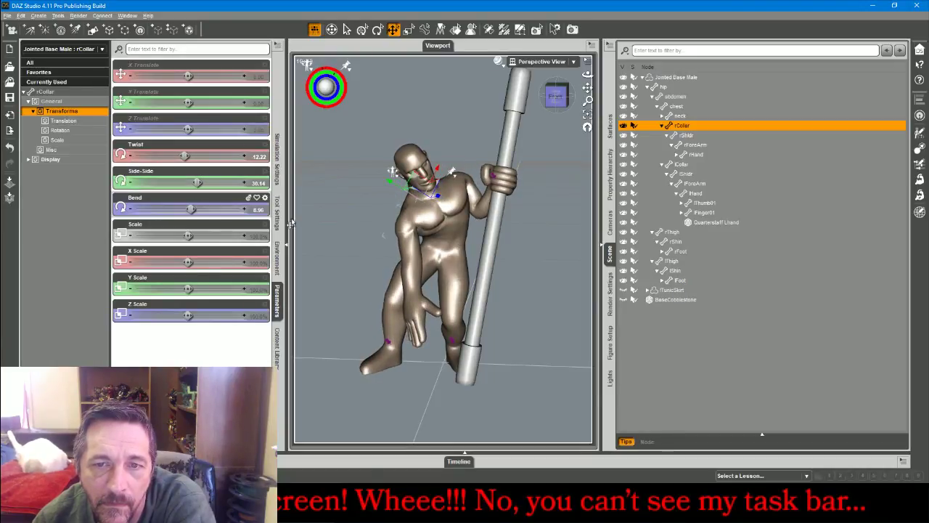
Rotate the right shoulder to about -33.4 Twist, 15.5 Side-Side and -23.6 Bend to bring the arm forward
click(404, 249)
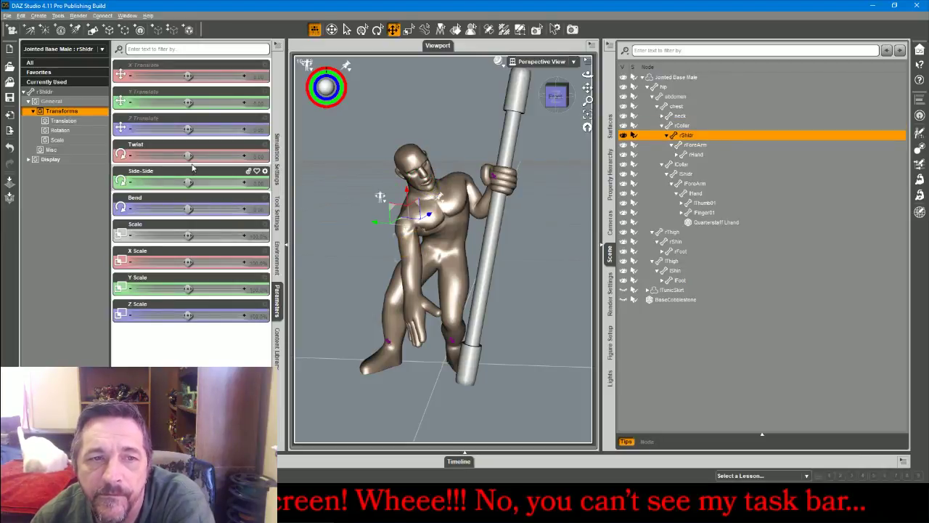
drag(188, 156, 182, 208)
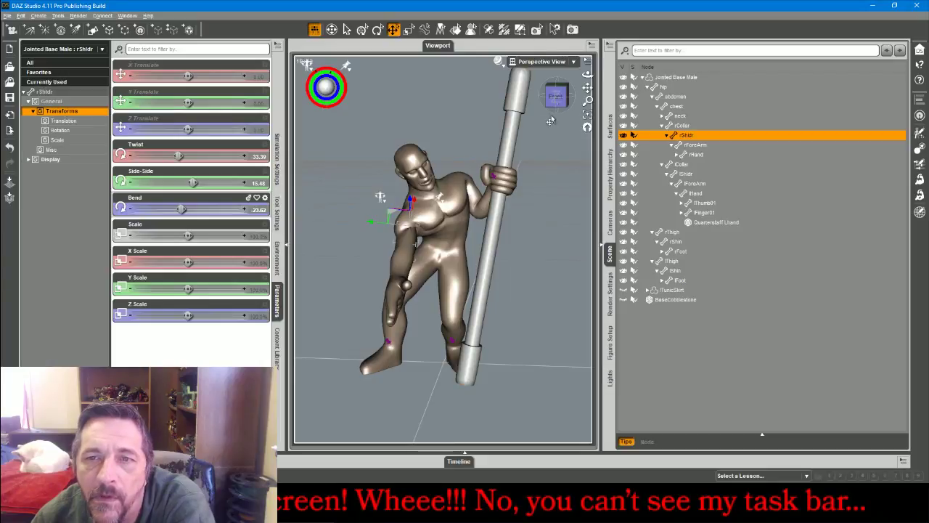
Move the left hand and its quarterstaff outward from the body and slightly upward
drag(588, 74, 519, 77)
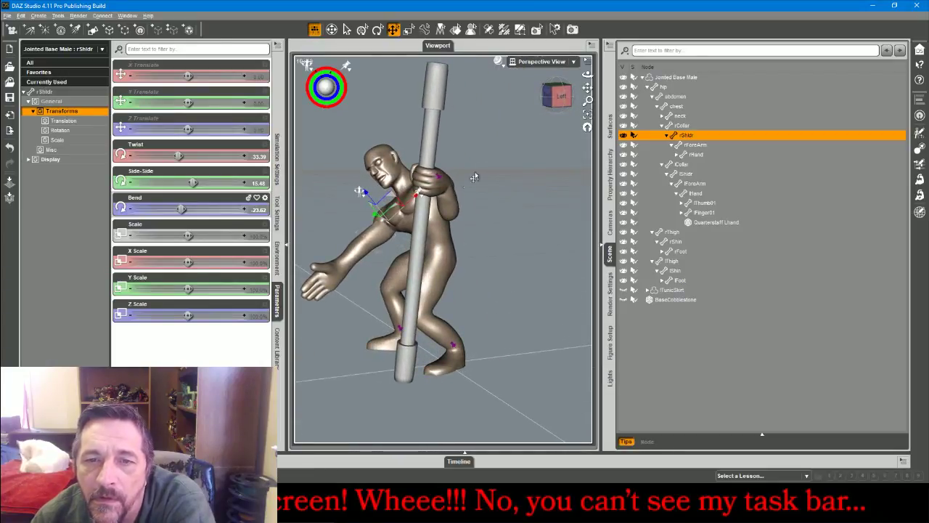
click(449, 195)
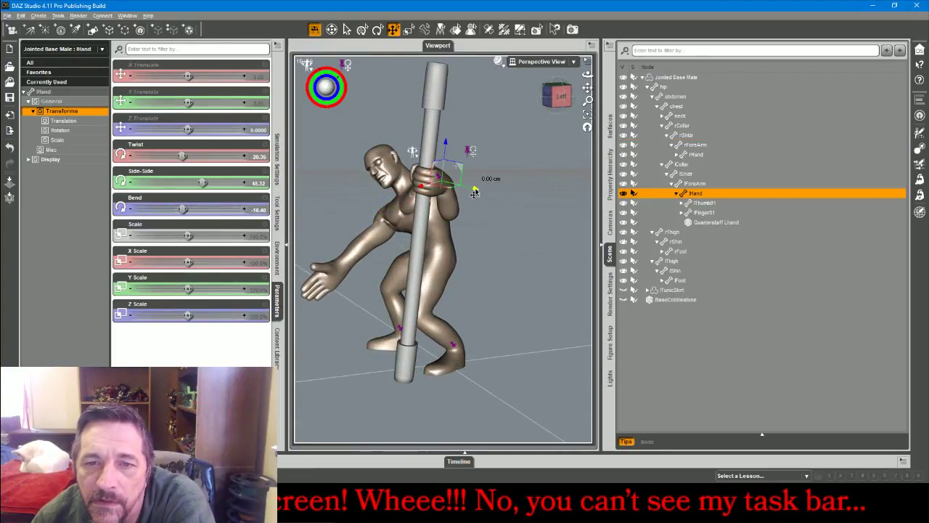
drag(474, 192, 462, 172)
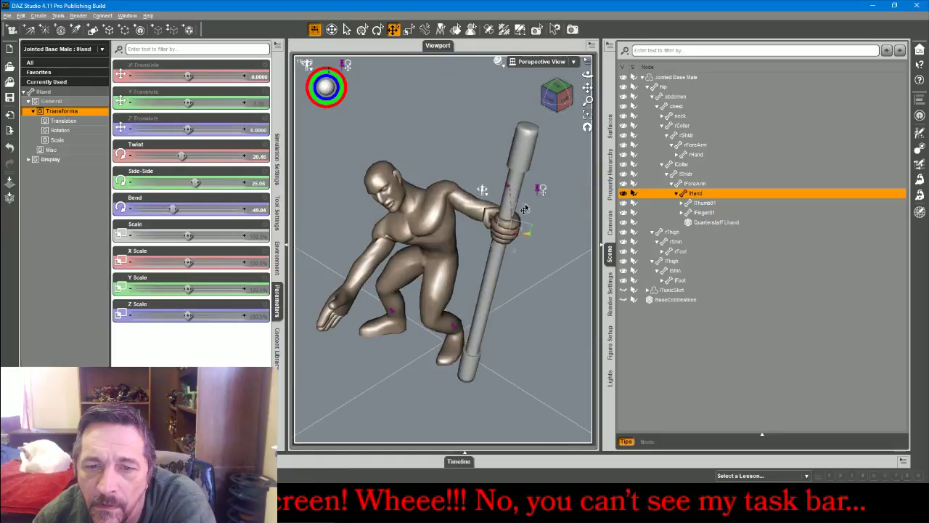
mouse_move(525, 206)
mouse_down()
mouse_move(508, 194)
mouse_move(516, 188)
mouse_move(532, 201)
mouse_up()
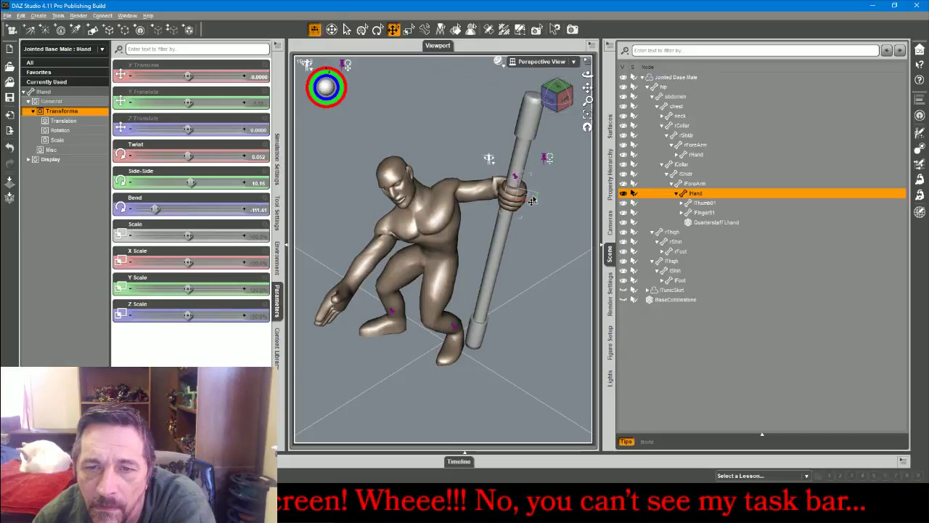
Rotate the left shoulder to about -48.5 Twist, -49 Side-Side and 8.8 Bend, discarding the first attempt
drag(564, 104, 388, 251)
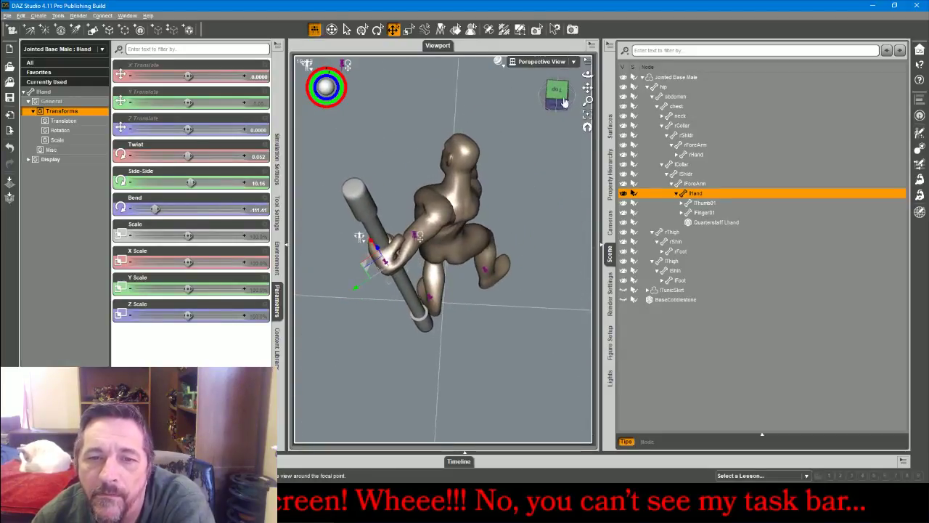
click(426, 230)
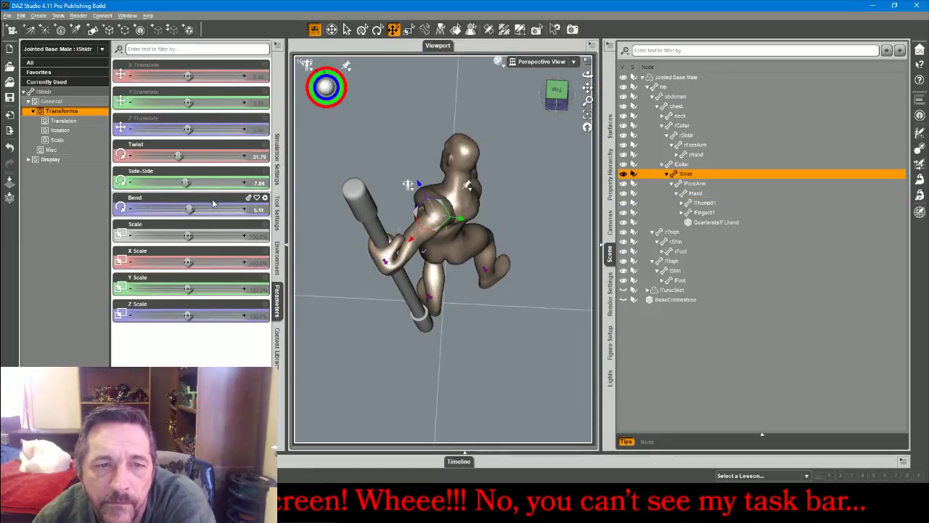
drag(188, 208, 175, 218)
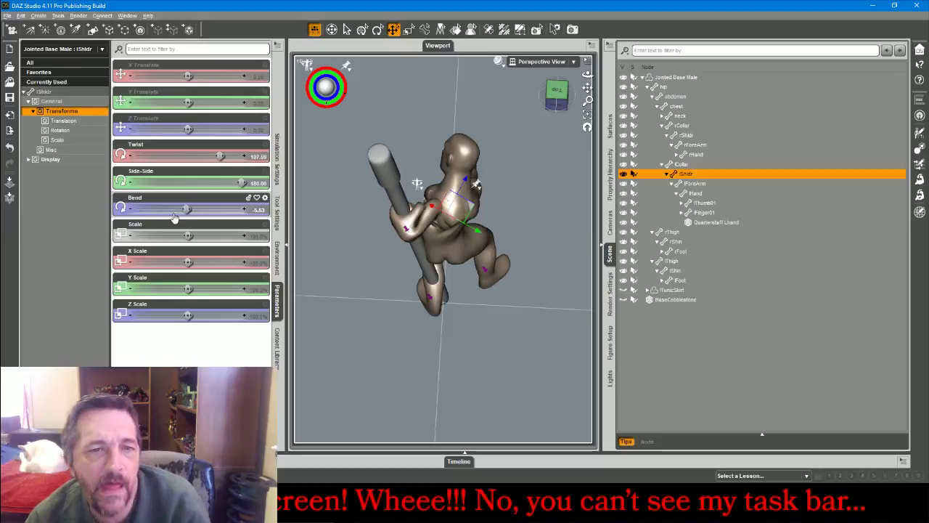
key(ctrl+z)
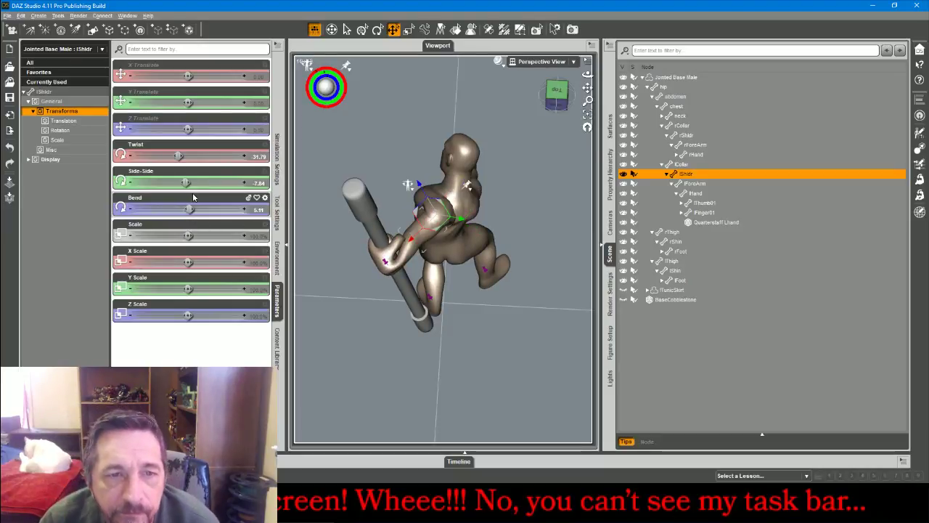
drag(187, 210, 182, 216)
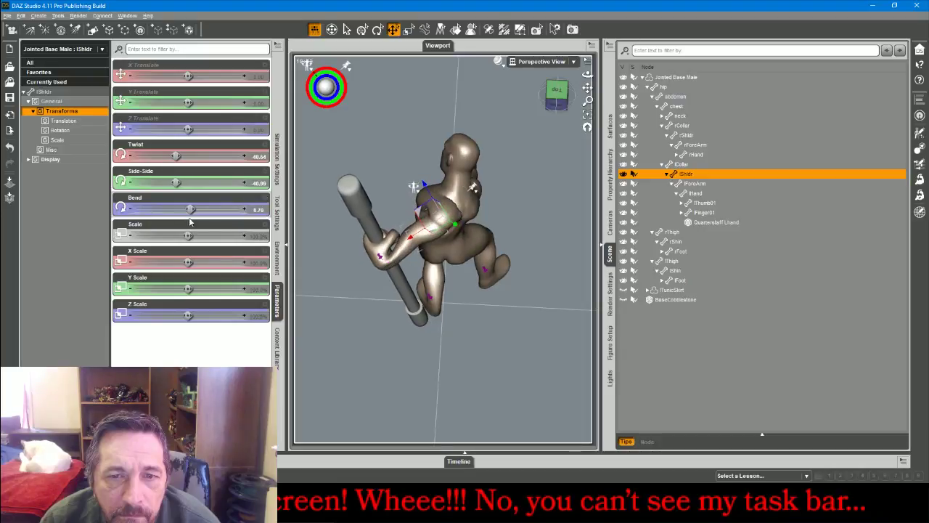
Move the left hand farther forward, and set the left forearm's Bend to about -85.2 and Twist to about 98.9
click(371, 254)
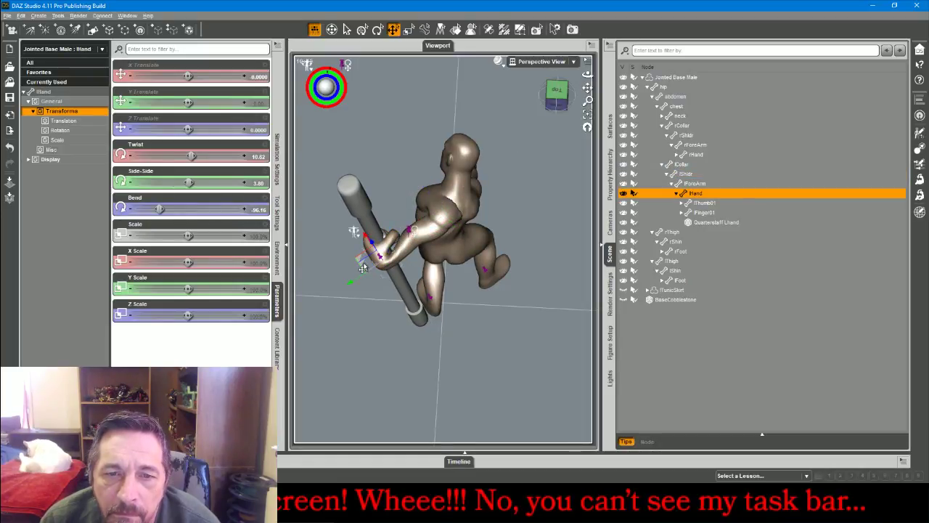
drag(354, 262, 345, 211)
click(392, 224)
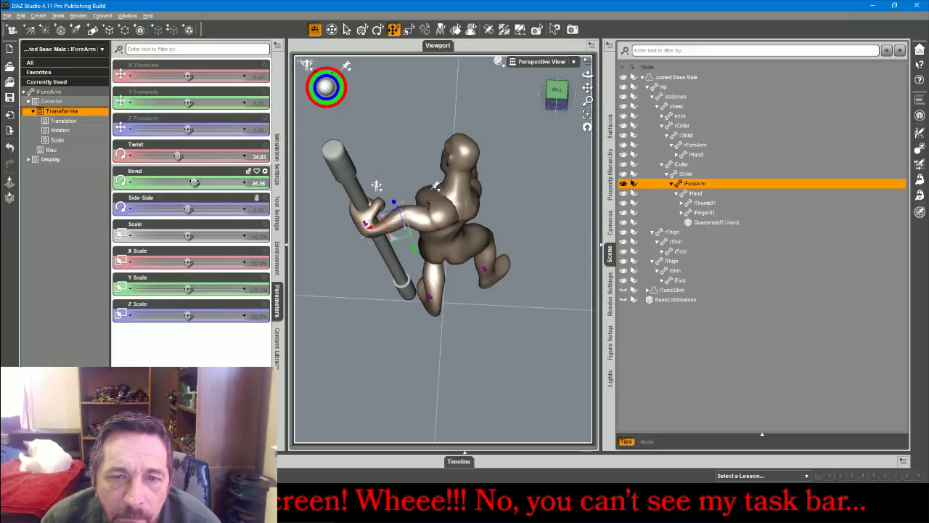
drag(194, 181, 165, 197)
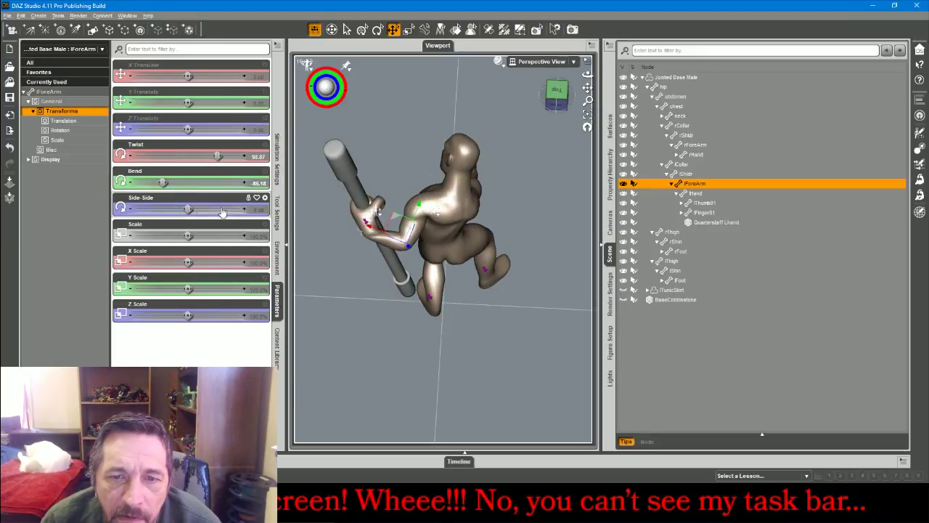
Raise the left hand as seen from the left side until the quarterstaff's lower end is level with the left foot
drag(550, 104, 532, 127)
drag(513, 178, 458, 174)
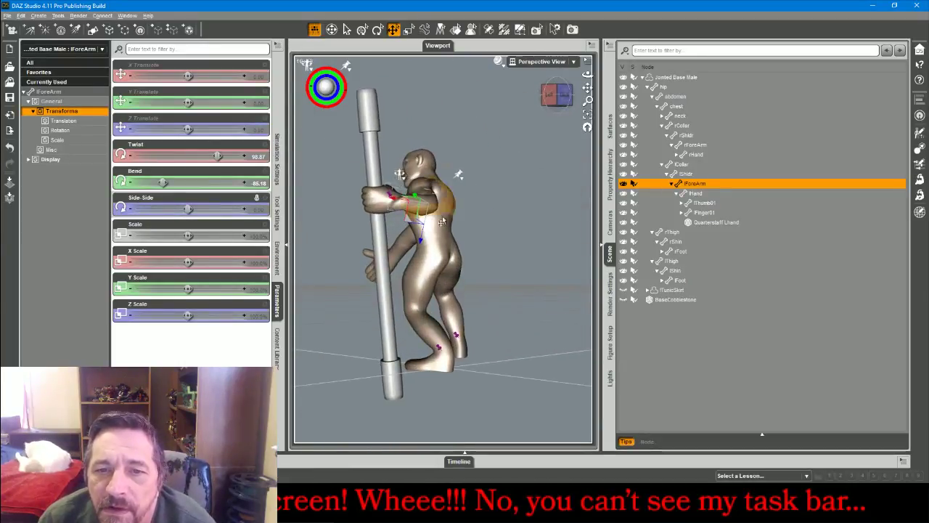
click(374, 202)
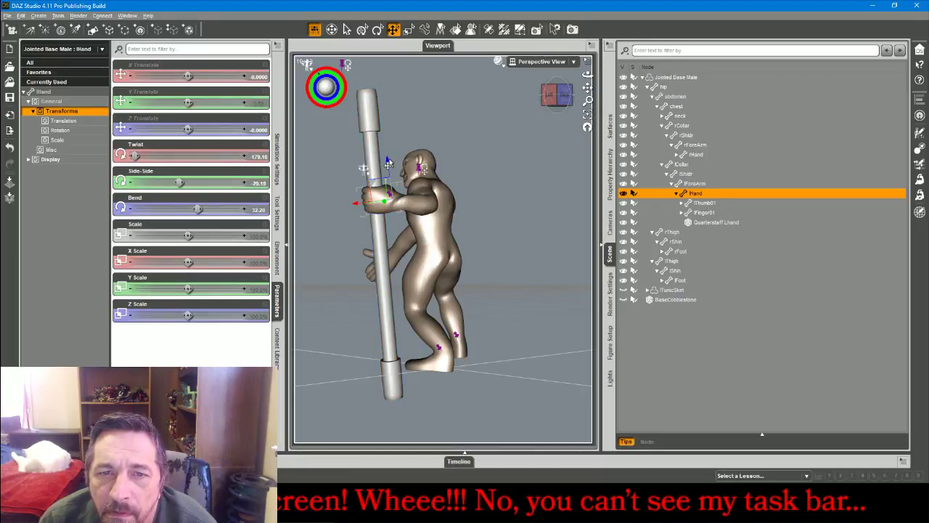
drag(387, 165, 375, 135)
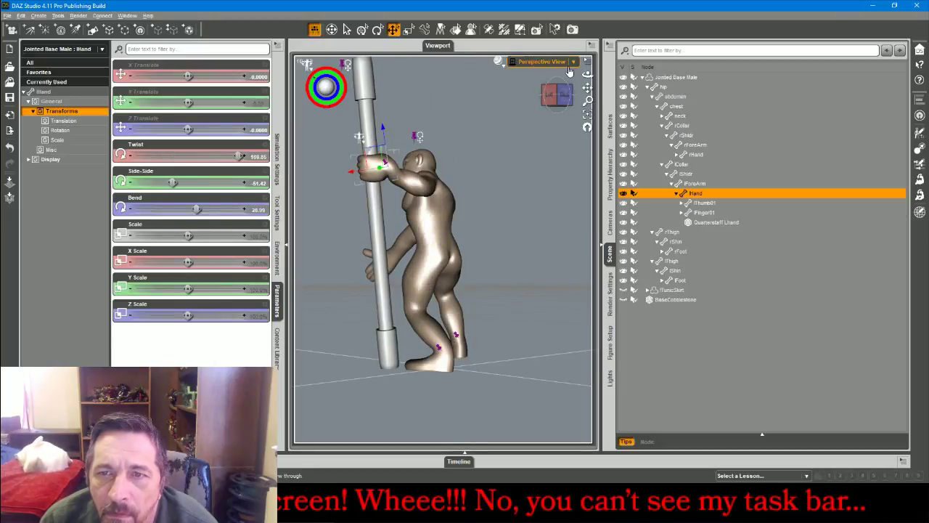
Unpin the left hand and nudge it slightly to bring the quarterstaff closer to vertical in the front view
drag(557, 95, 538, 129)
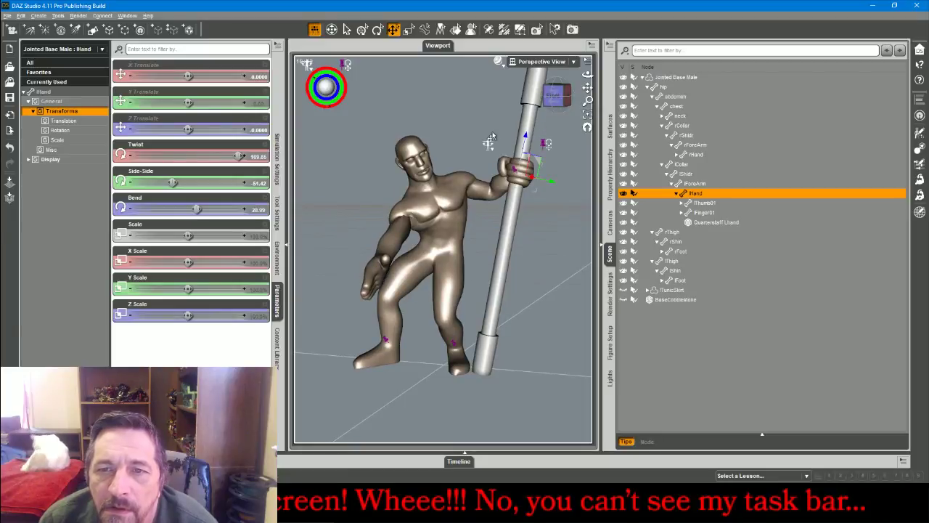
click(546, 144)
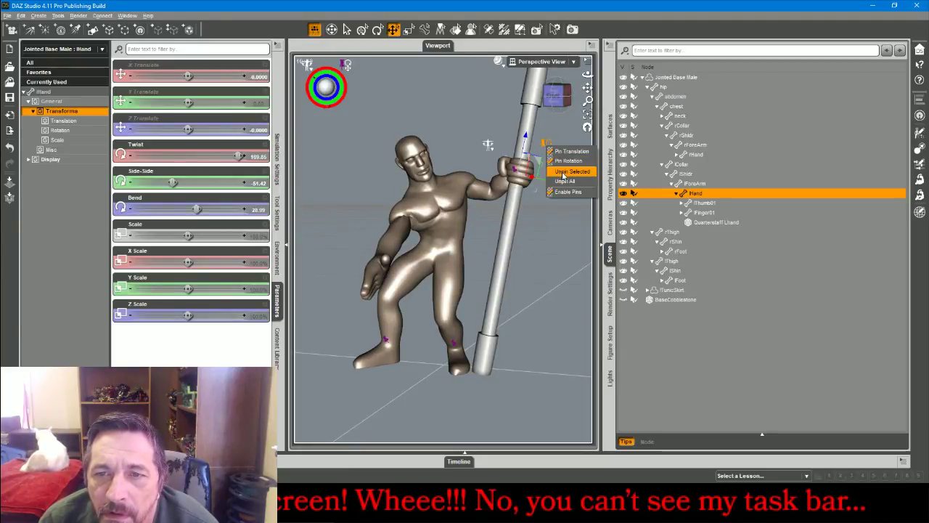
click(563, 175)
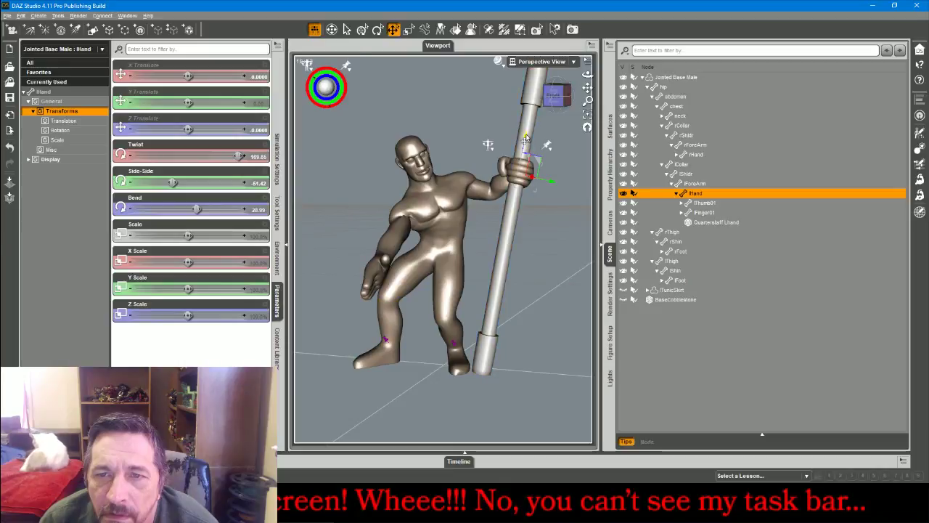
drag(526, 138, 528, 133)
Set the left collar's Bend to about 18.7 and the left forearm's Twist to about 64.3
click(478, 191)
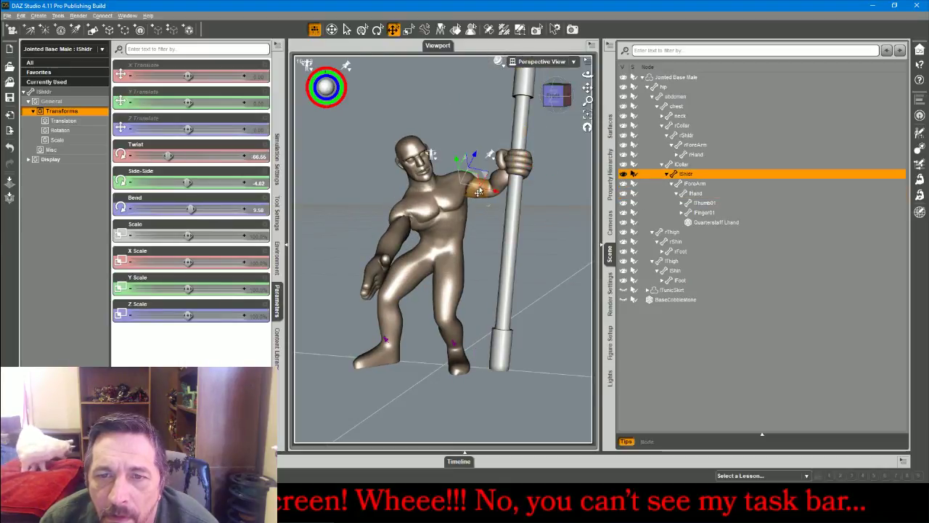
click(458, 188)
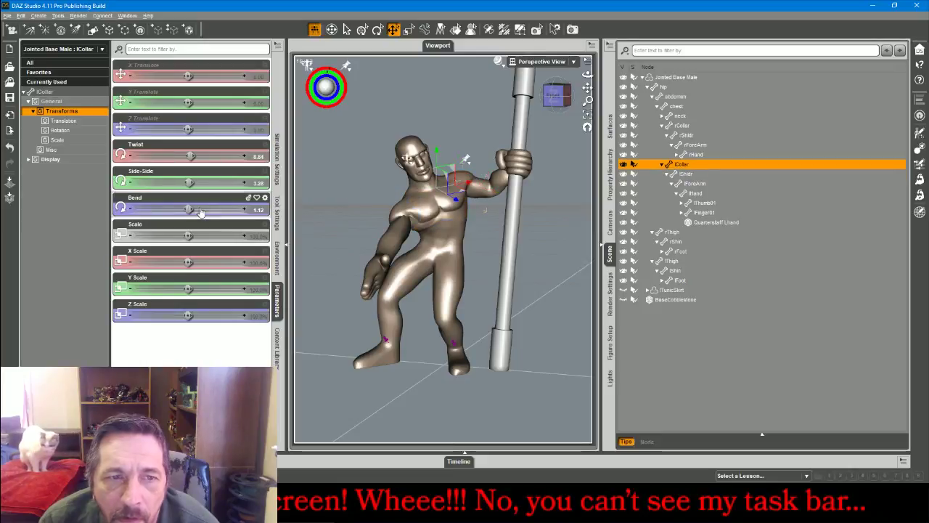
drag(189, 209, 194, 209)
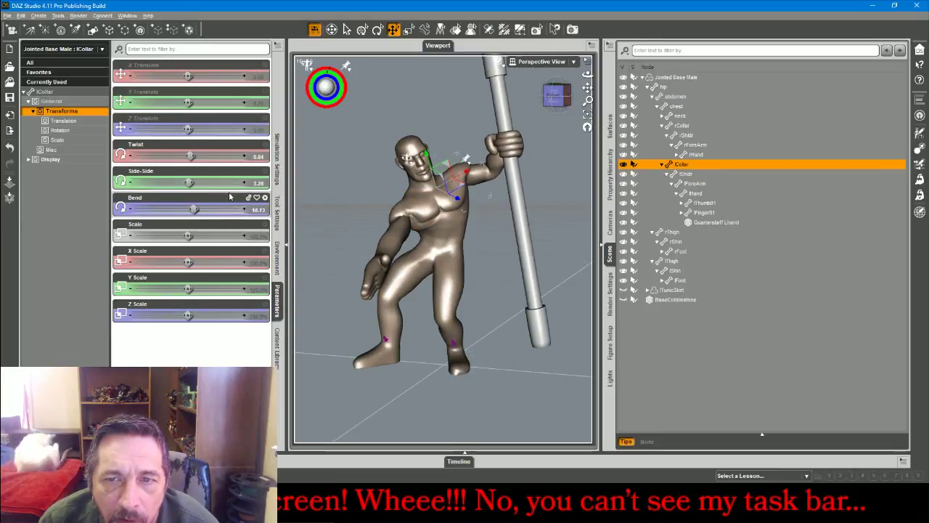
click(490, 161)
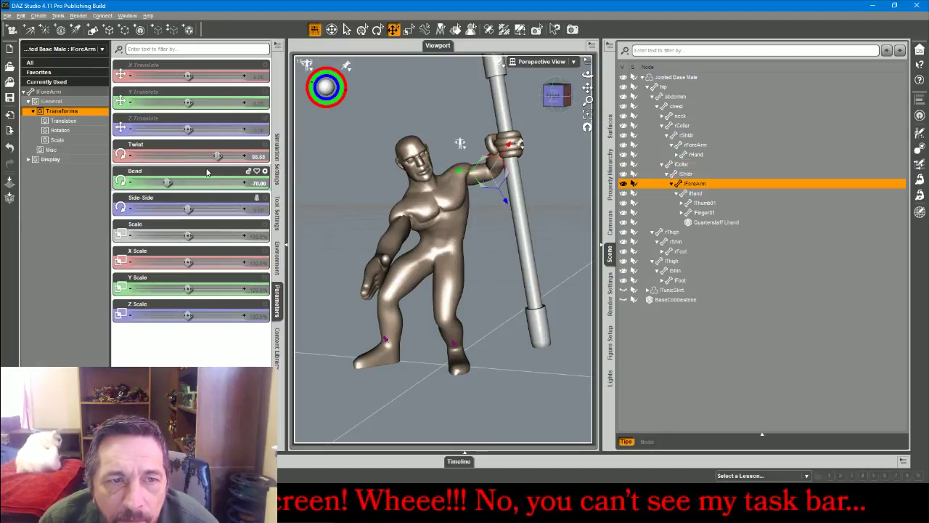
drag(212, 156, 207, 157)
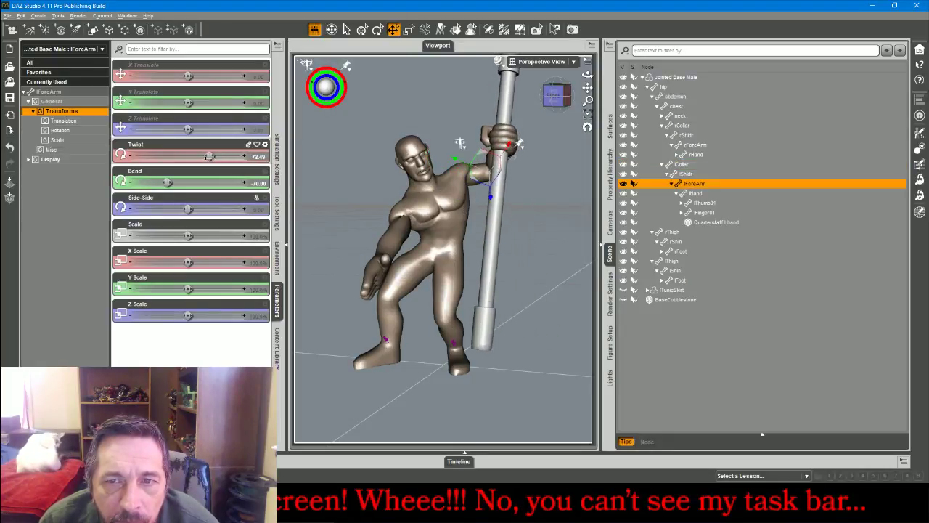
Reset the left hand's Twist, Side-Side and Bend to 0
drag(561, 96, 493, 85)
right_click(407, 139)
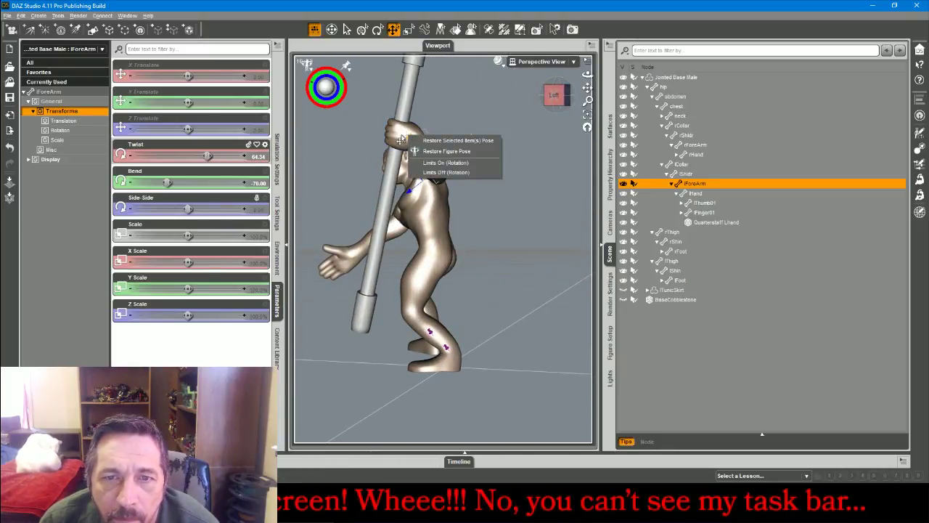
click(402, 139)
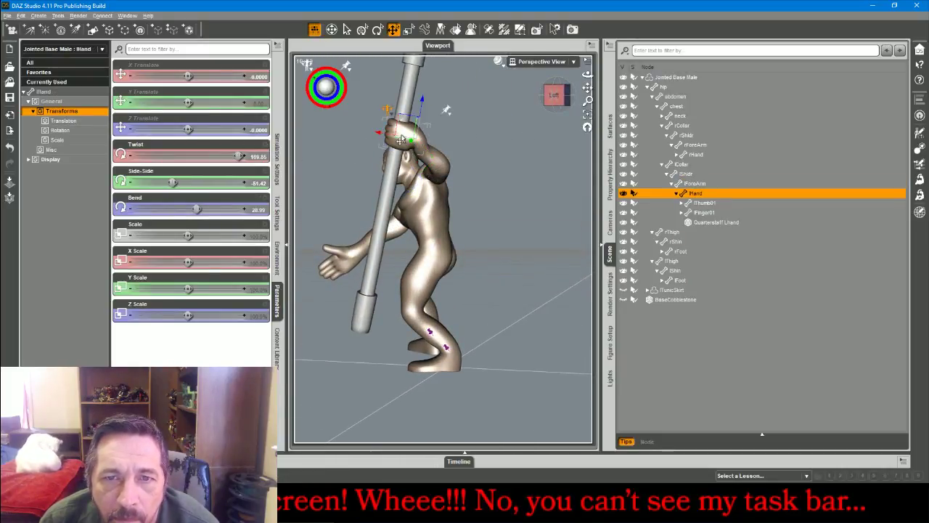
click(262, 156)
key(Return)
click(261, 184)
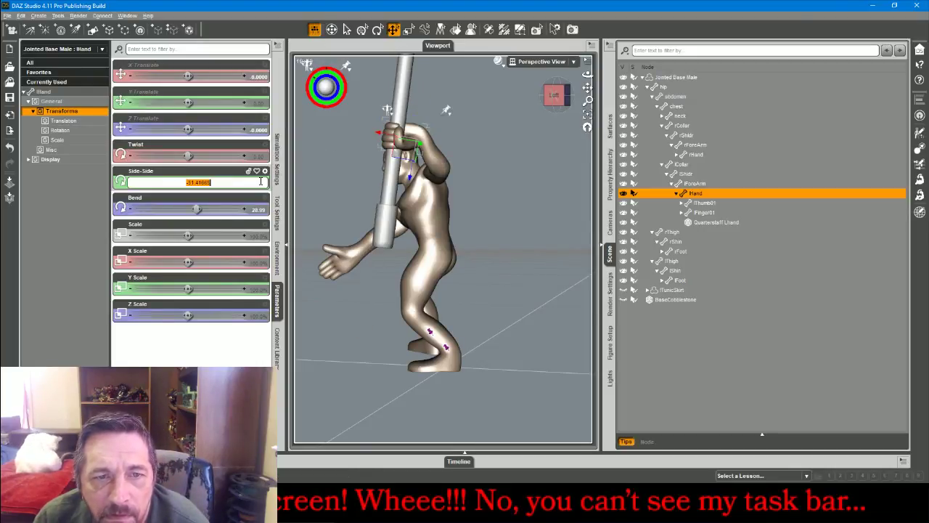
text(0)
key(Return)
click(264, 209)
text(00)
key(Return)
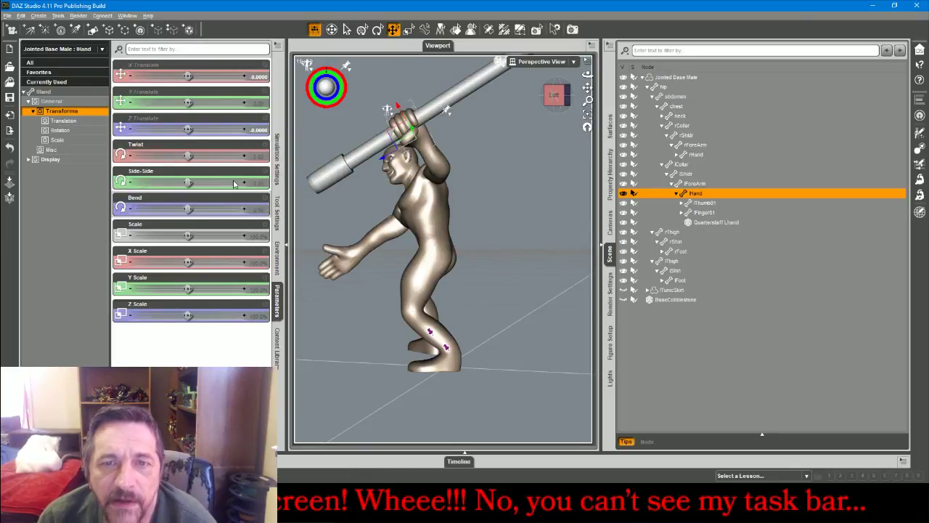
Clear the left forearm's existing Twist and set it to about -69.2
click(444, 163)
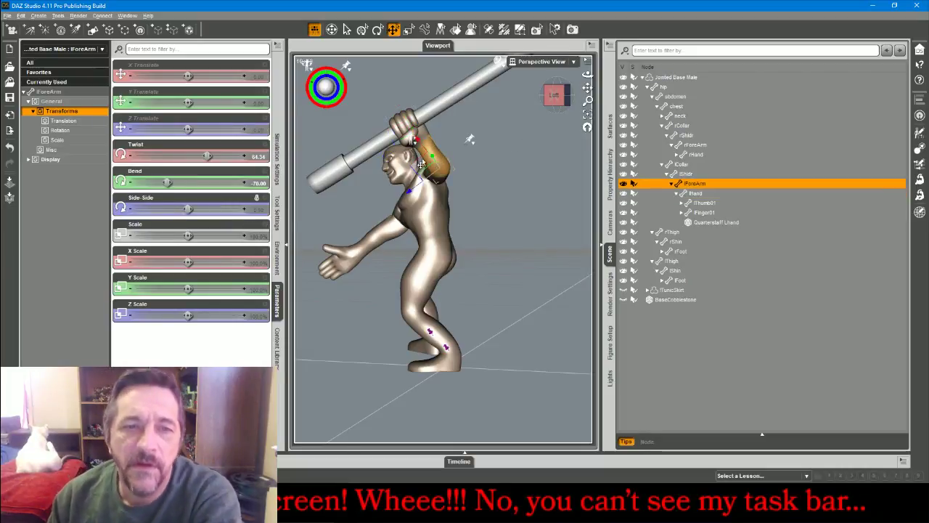
click(258, 158)
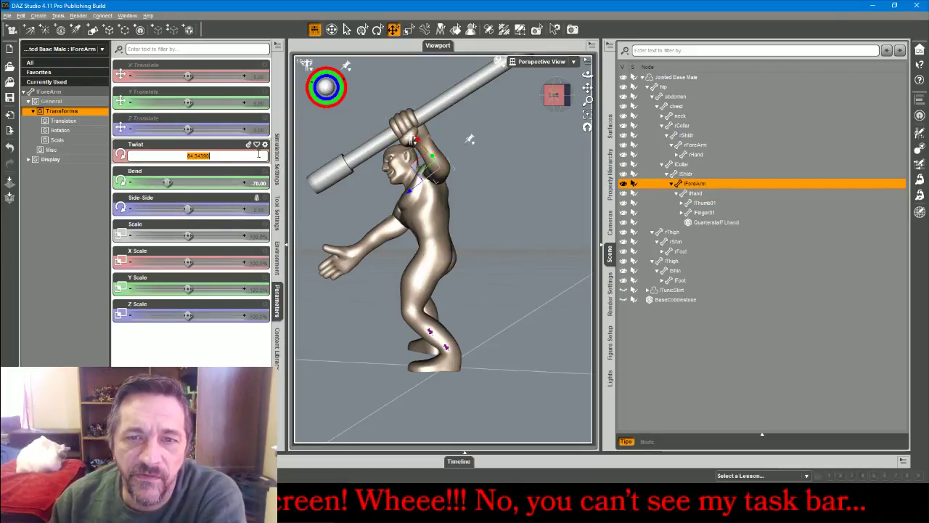
text(0)
key(Return)
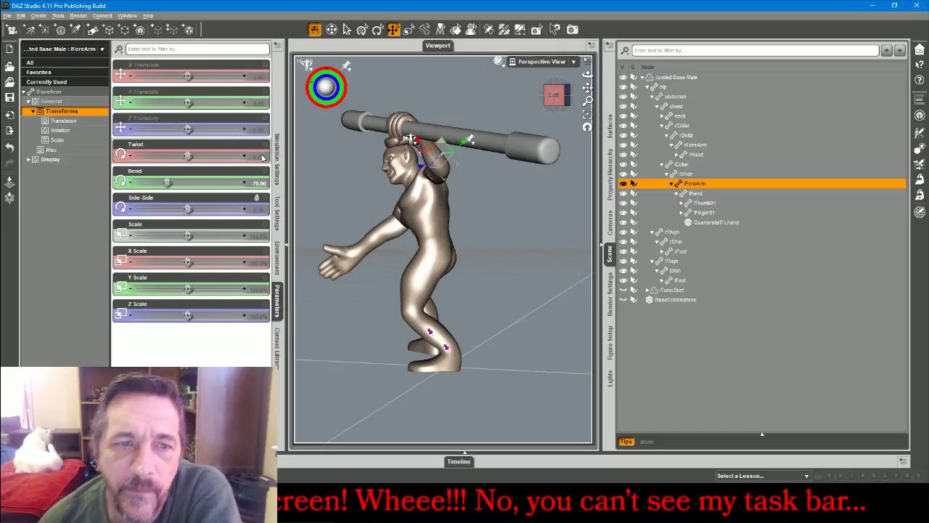
drag(187, 156, 168, 155)
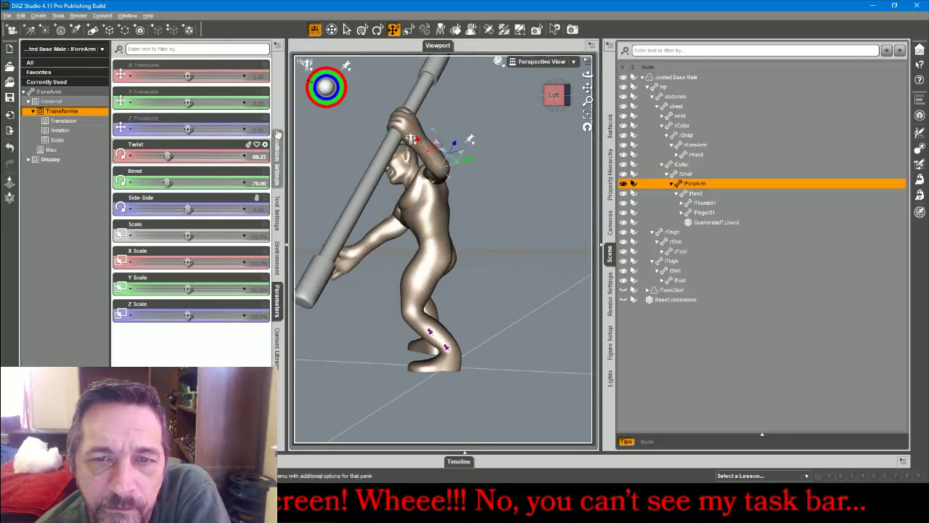
Set the left hand's Side-Side to about 48 and its Twist to about -17.1 to angle the quarterstaff's lower end toward the left foot
click(412, 127)
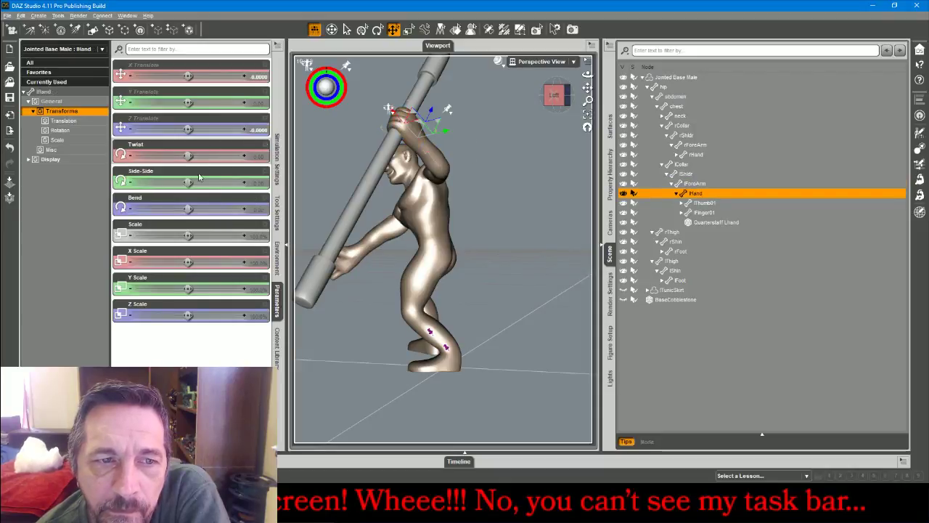
drag(190, 182, 202, 183)
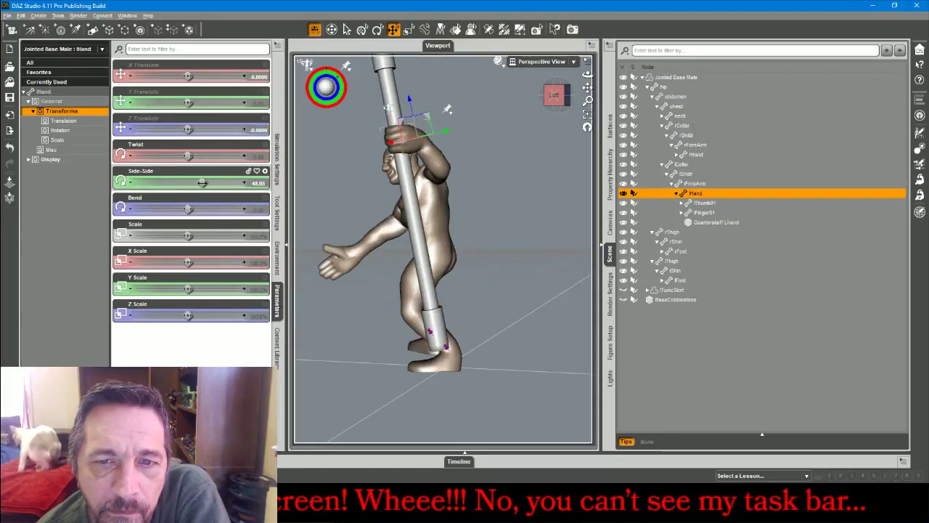
drag(554, 99, 592, 100)
drag(190, 156, 182, 155)
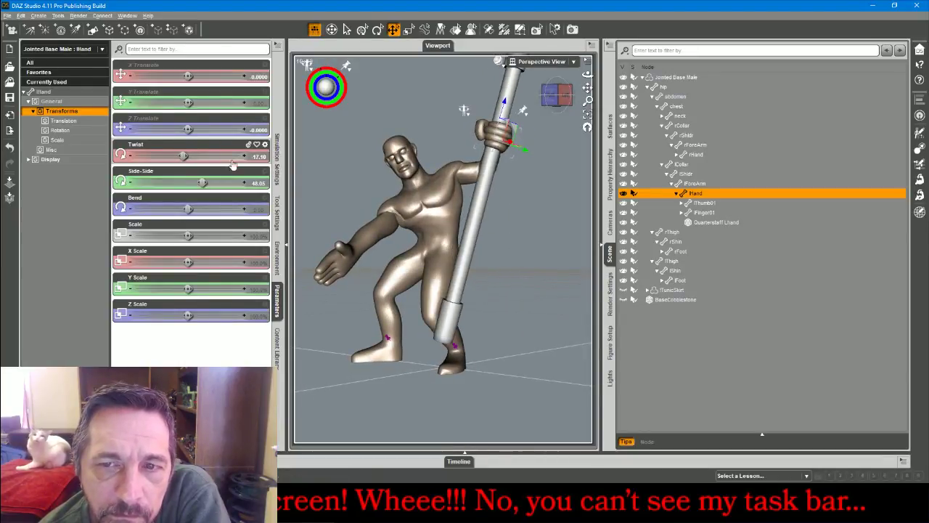
Slide the quarterstaff down along its length through the left hand's grip until its lower end reaches the feet
click(468, 248)
drag(481, 161, 481, 187)
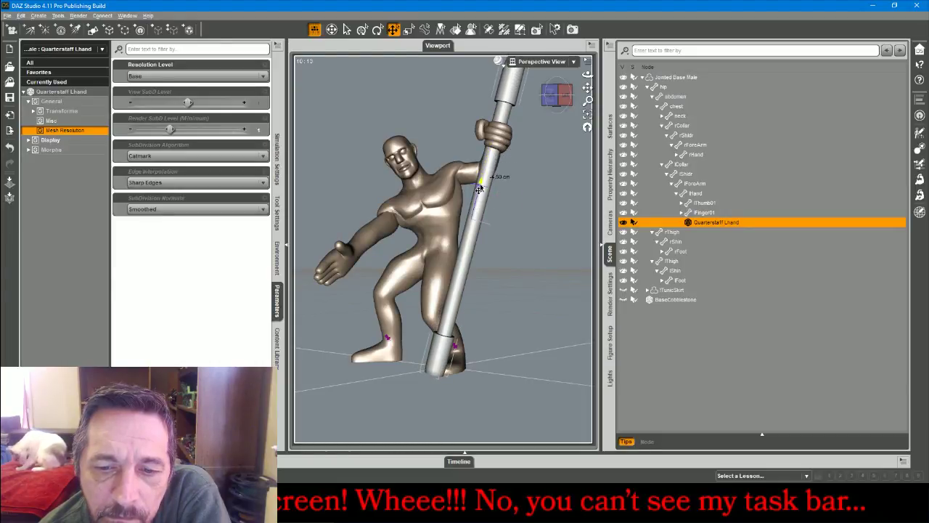
drag(550, 95, 568, 96)
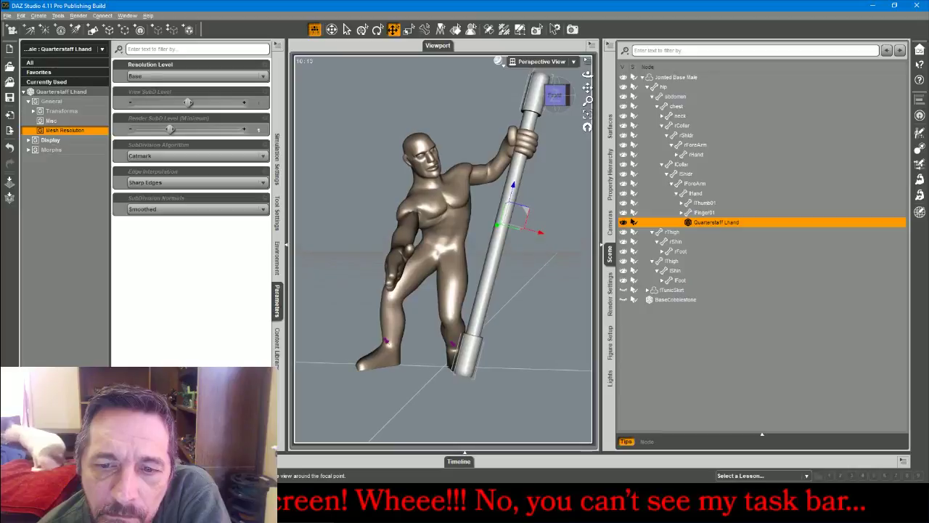
Set the left hand's Twist to about -5.7 to swing the quarterstaff's lower end outward from the left foot
click(510, 151)
click(510, 154)
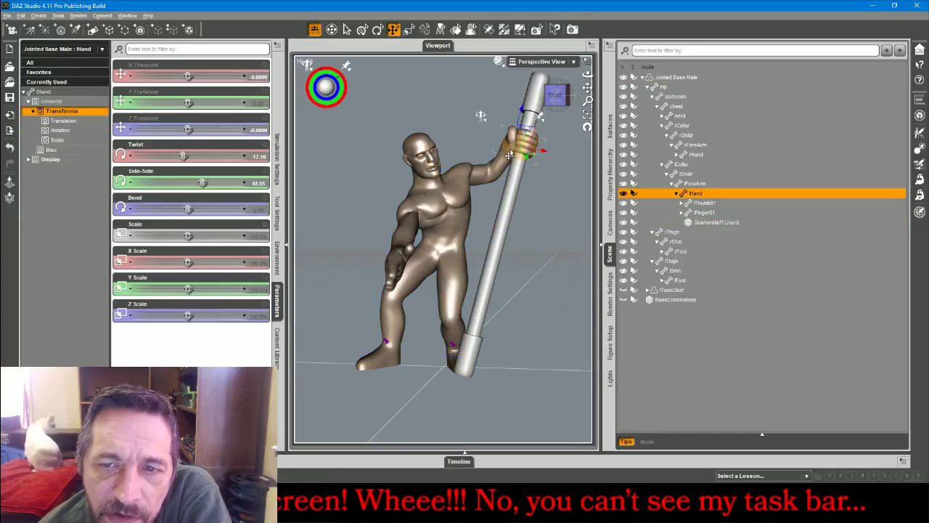
drag(184, 156, 187, 156)
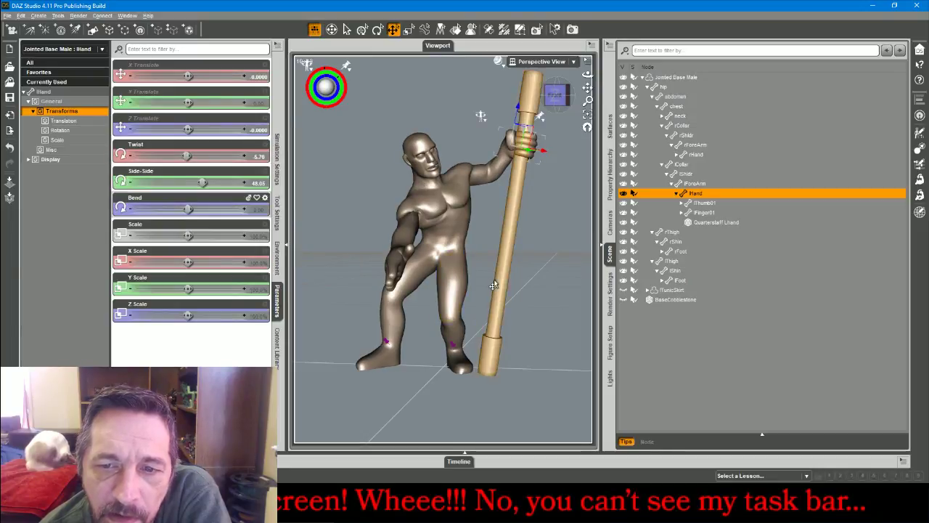
Slide the quarterstaff along its length in the front view until its lower end is level with the left foot's sole
click(501, 226)
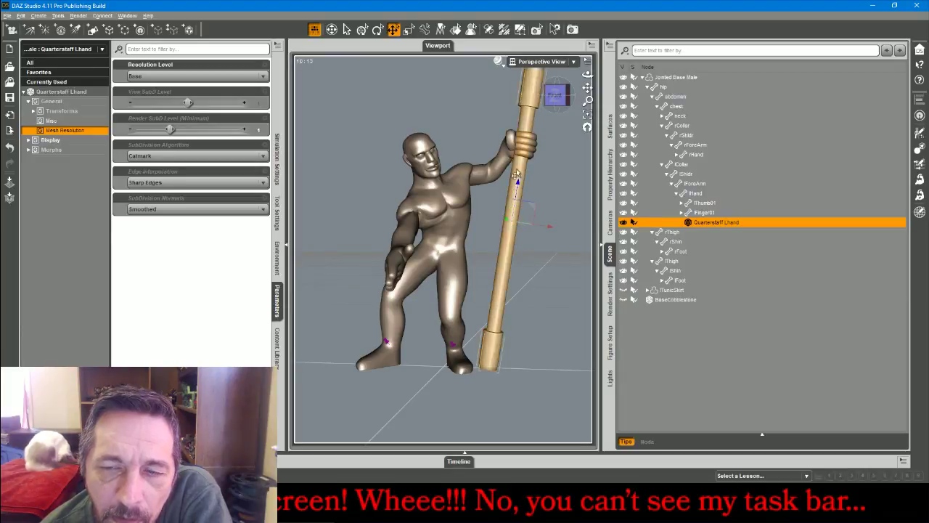
click(541, 62)
click(538, 78)
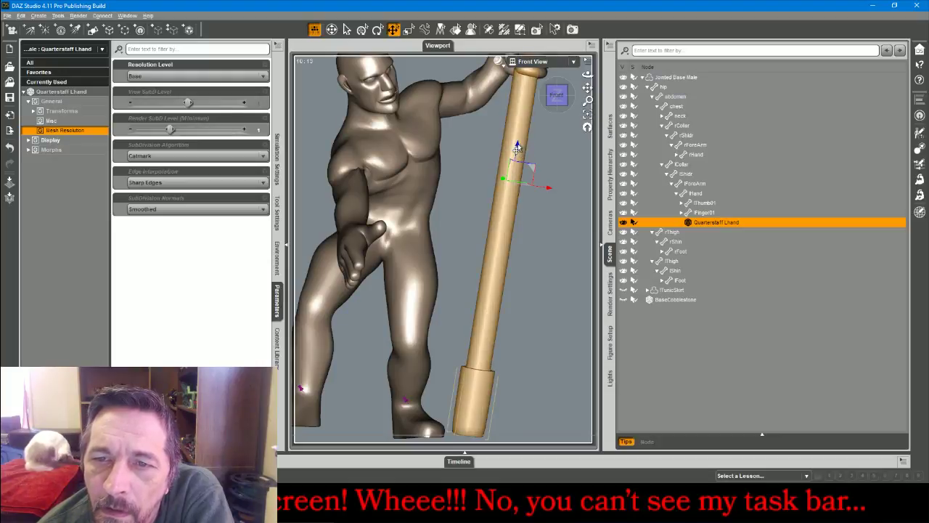
drag(517, 147, 513, 151)
Lower the right foot in the front view until its sole is level with the left foot and the quarterstaff's lower end
drag(588, 88, 652, 16)
click(379, 348)
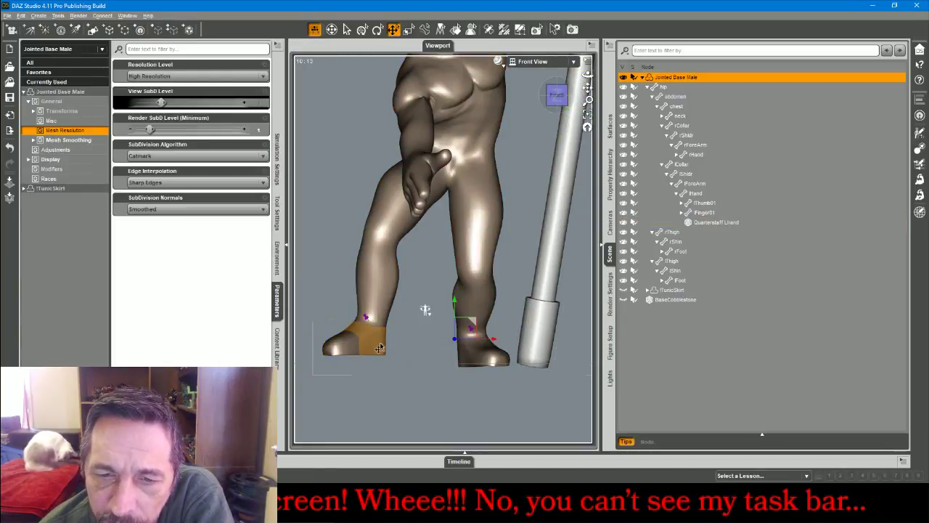
click(379, 348)
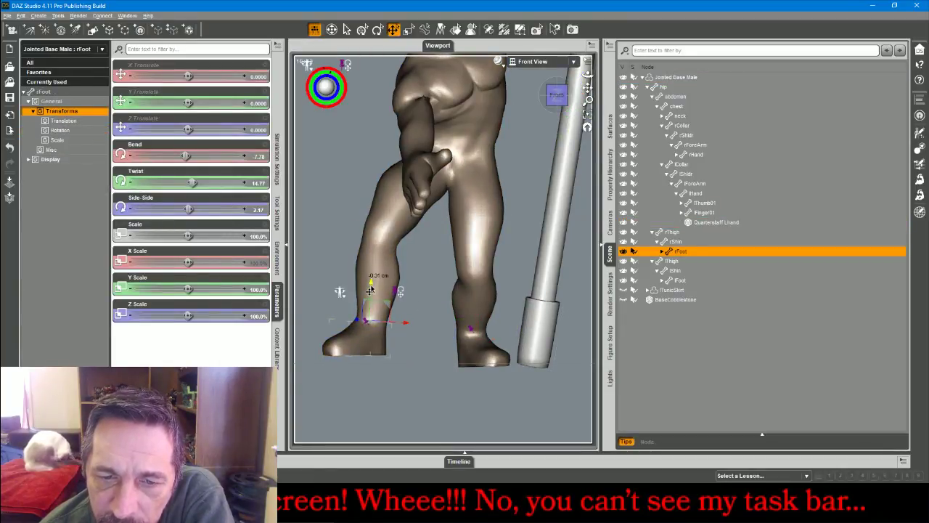
drag(370, 290, 371, 301)
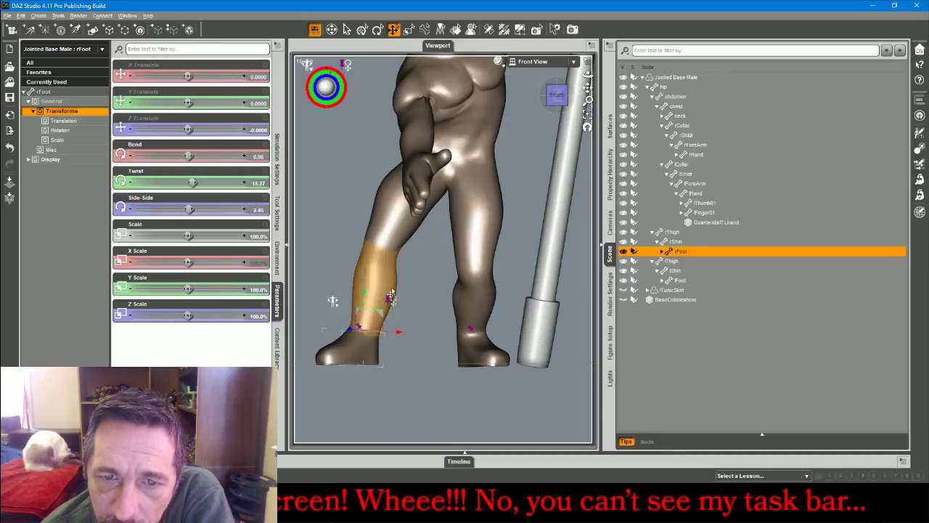
click(541, 65)
click(541, 67)
drag(555, 96, 545, 119)
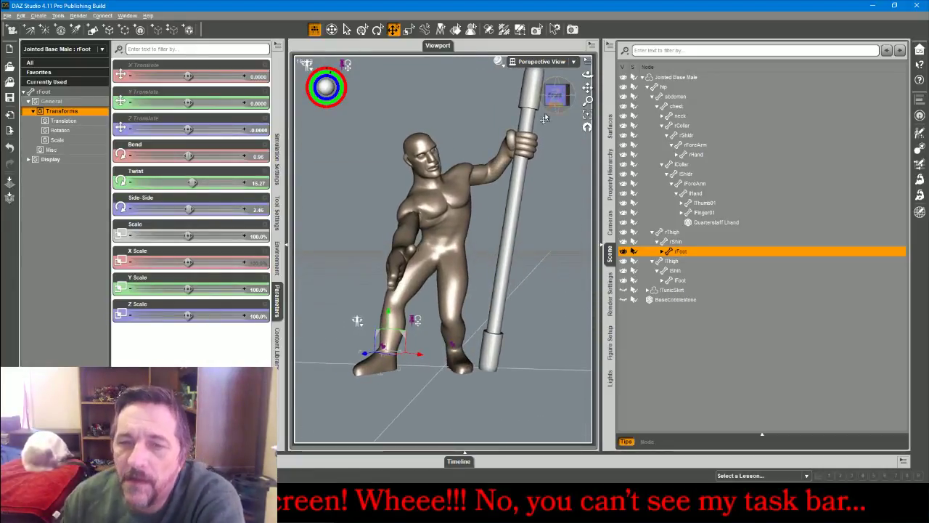
Shift the hip slightly down and toward the figure's right, and slide the quarterstaff back up to foot level
click(446, 260)
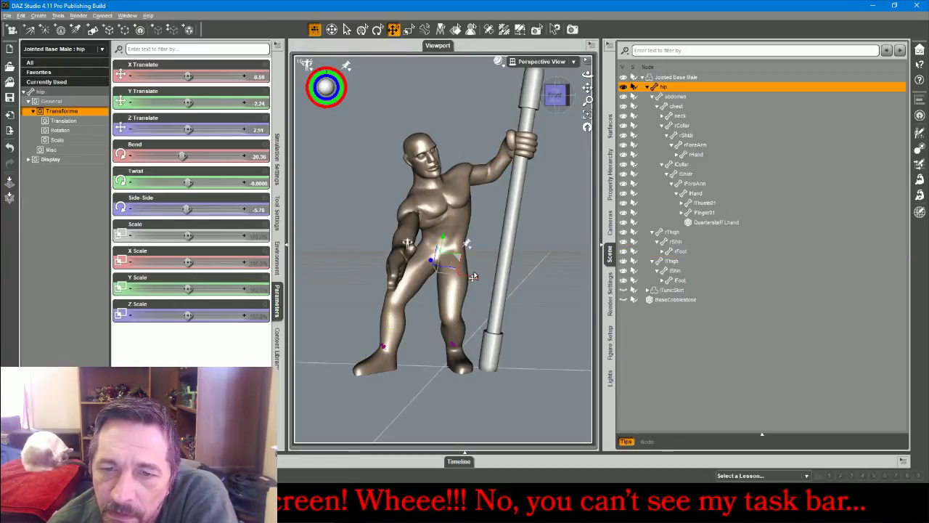
mouse_move(456, 262)
mouse_down()
mouse_move(434, 259)
mouse_move(451, 267)
mouse_up()
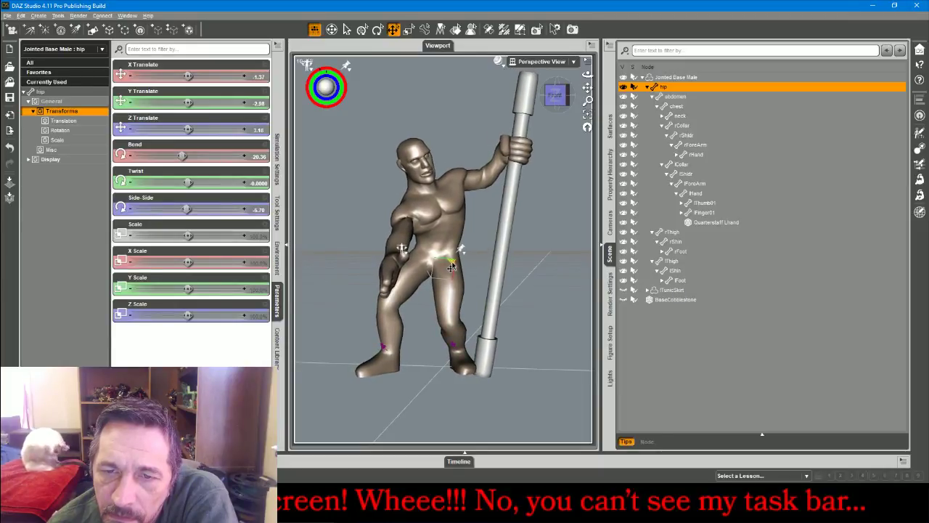
click(512, 196)
drag(514, 196, 506, 187)
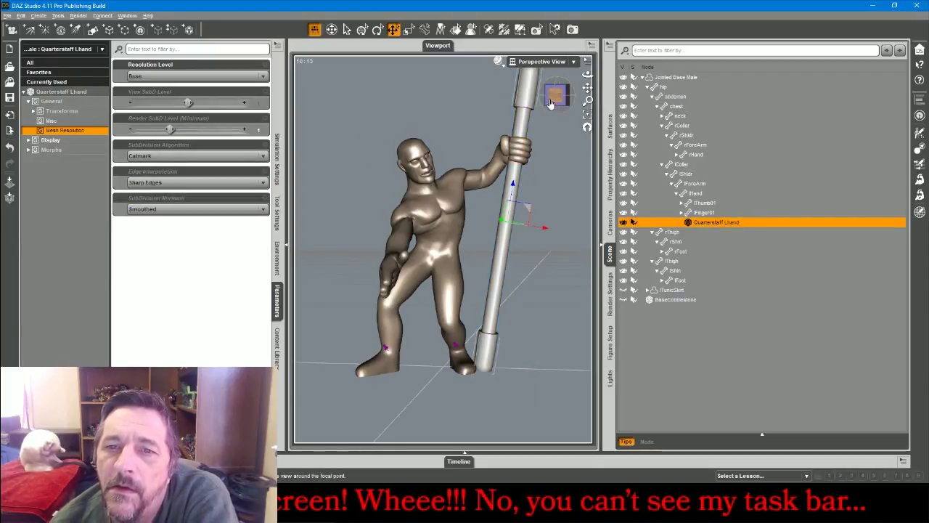
Set the neck's Twist to about -36.7 and Bend to about 9, and the head's Bend to about -20.4
click(425, 189)
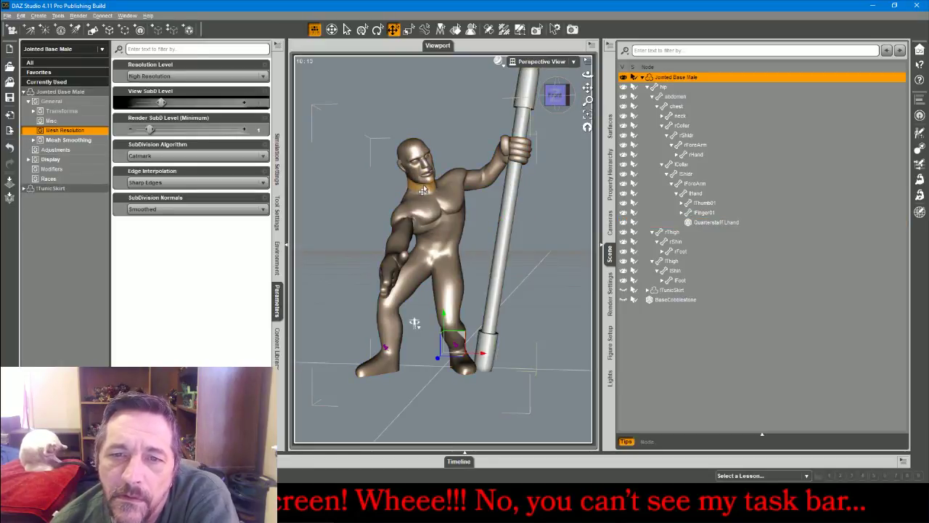
click(423, 190)
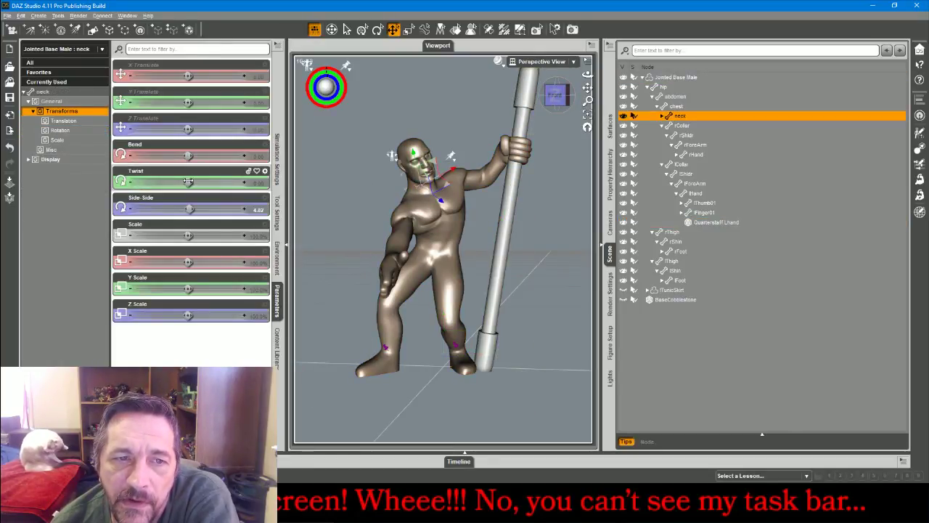
drag(187, 181, 191, 158)
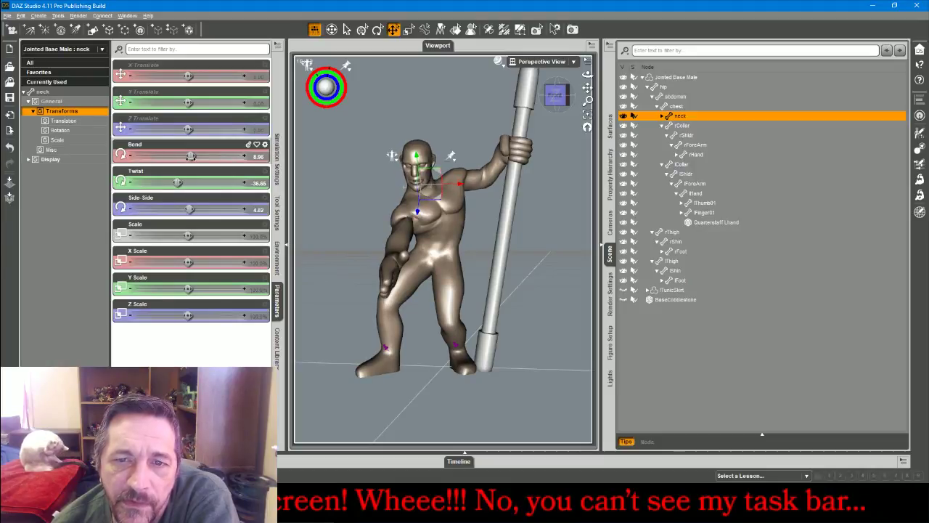
click(413, 150)
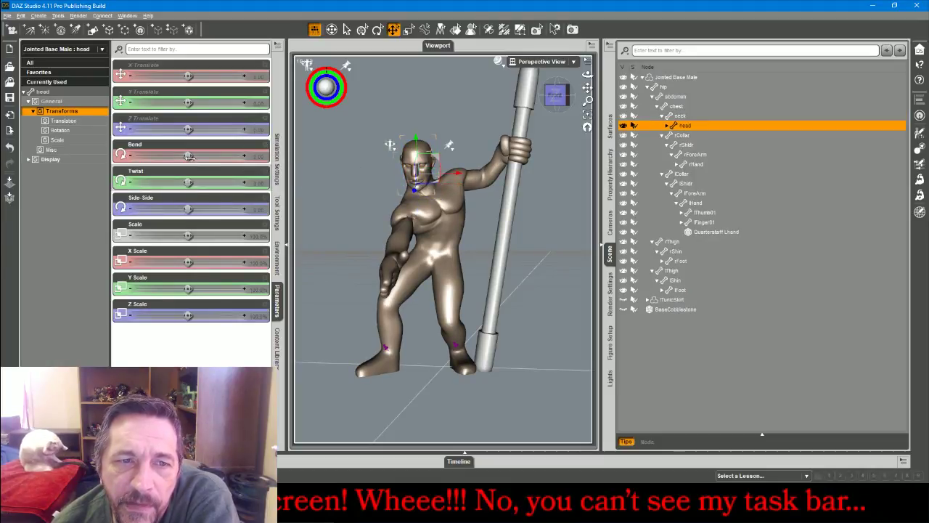
drag(189, 158, 181, 156)
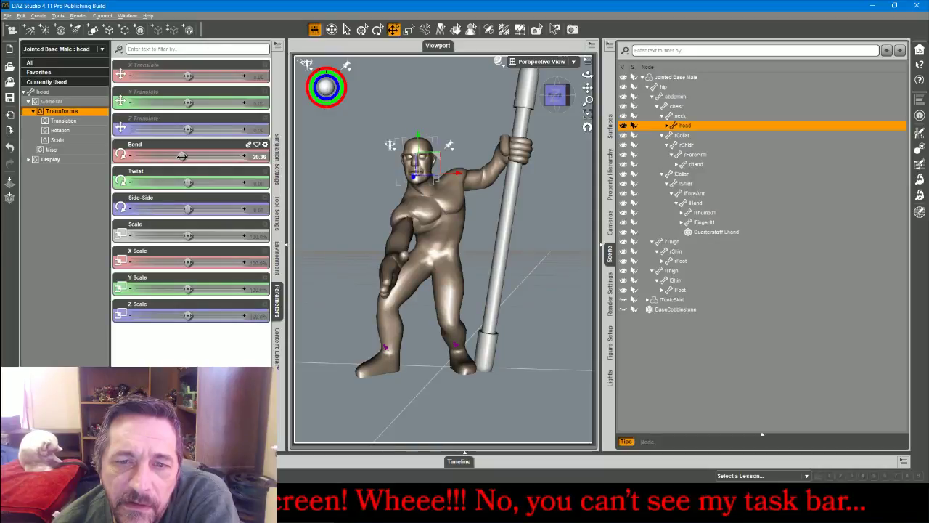
Inspect the pose from several angles and check the live chat in Firefox for feedback
drag(558, 109, 372, 119)
key(alt+Tab)
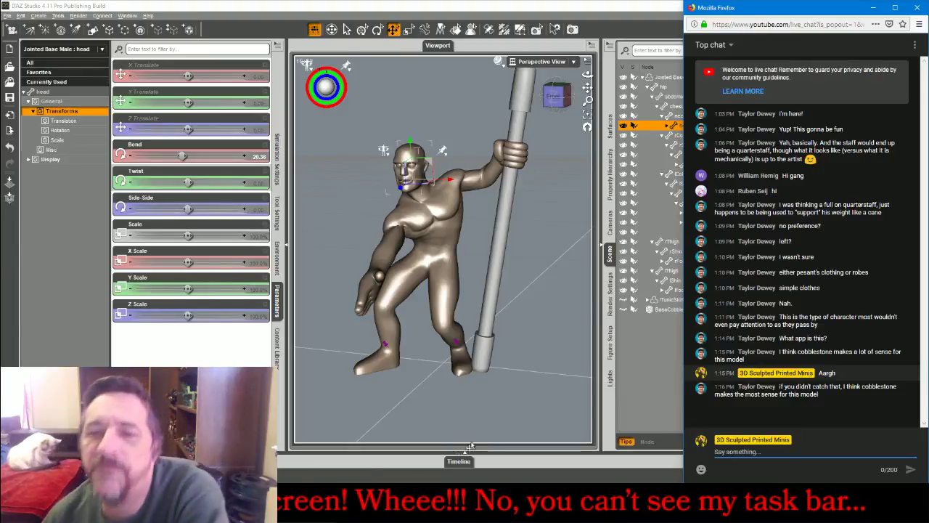
drag(562, 99, 493, 109)
Try to reposition the left hand holding the quarterstaff from the left side
click(461, 166)
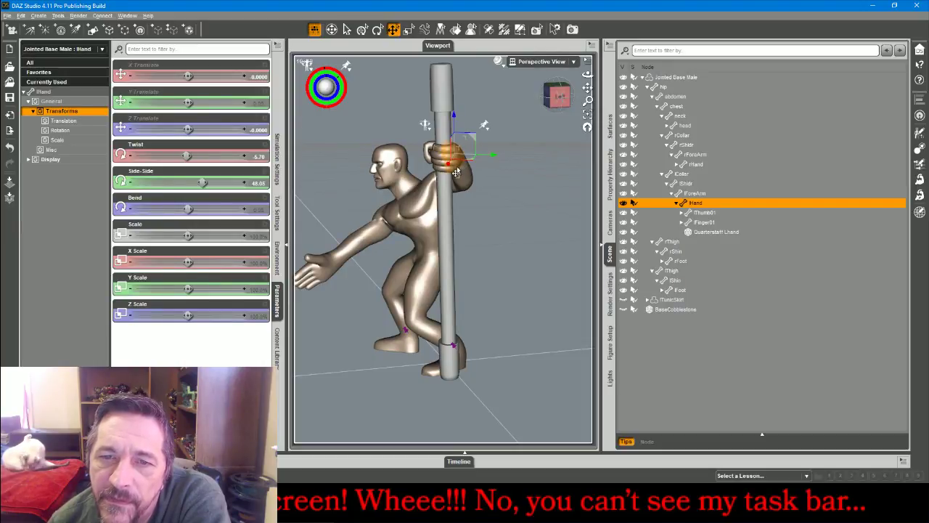
drag(472, 162, 454, 193)
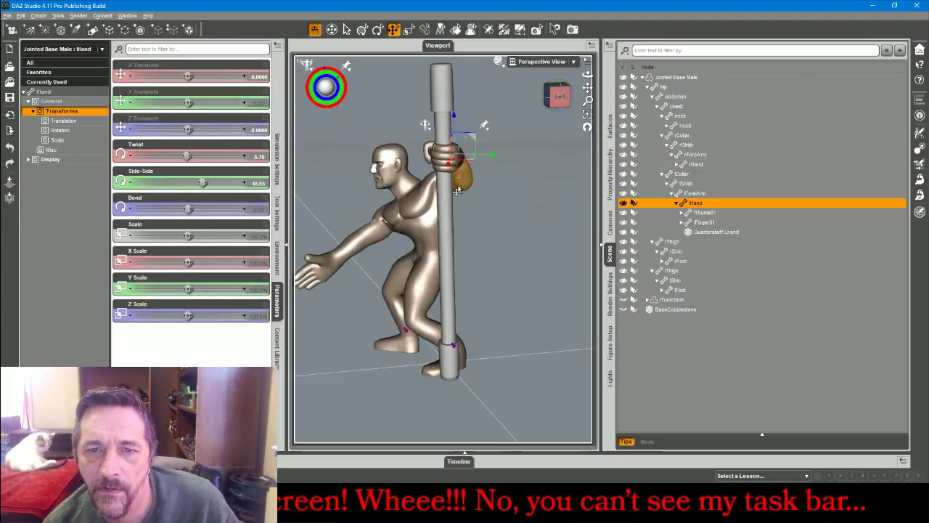
Set the left collar's Side-Side to about -28.5 and Bend to about 33.4, and the left shoulder's Twist to about -100
click(430, 190)
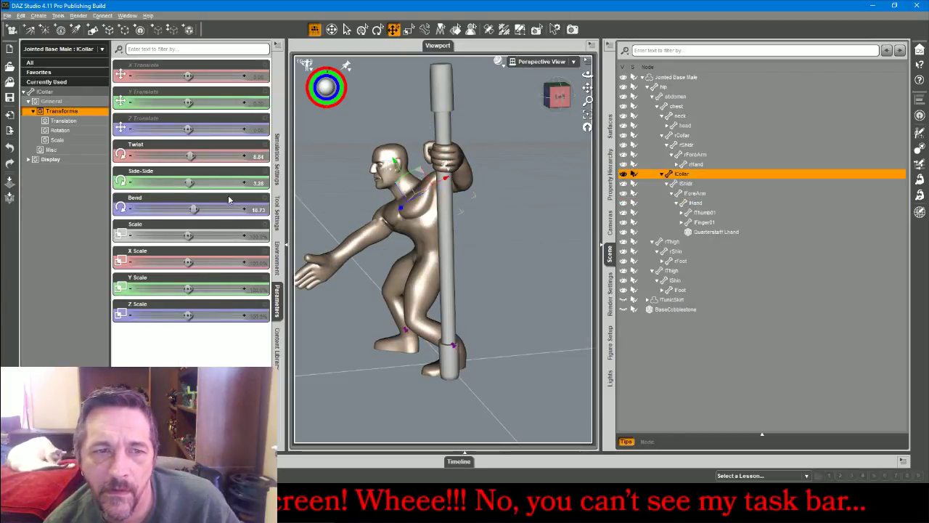
drag(190, 182, 184, 183)
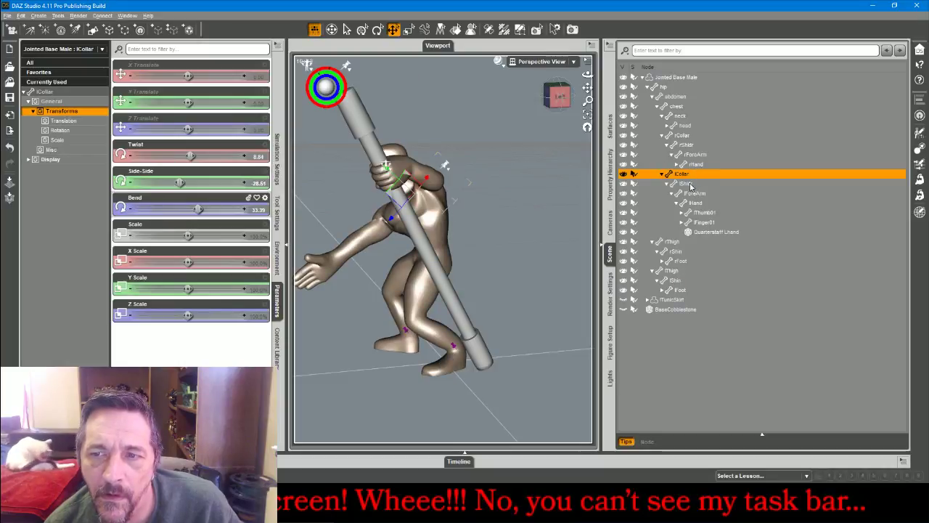
click(688, 185)
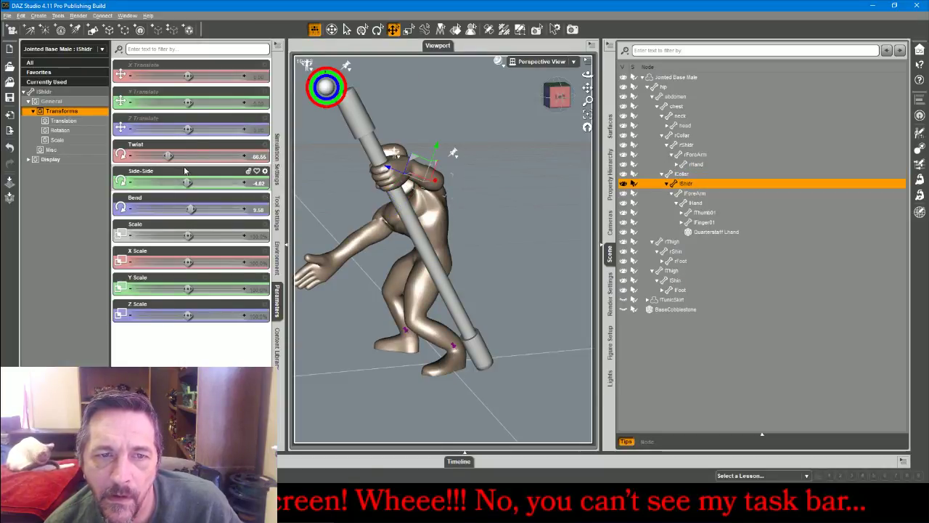
drag(168, 156, 159, 156)
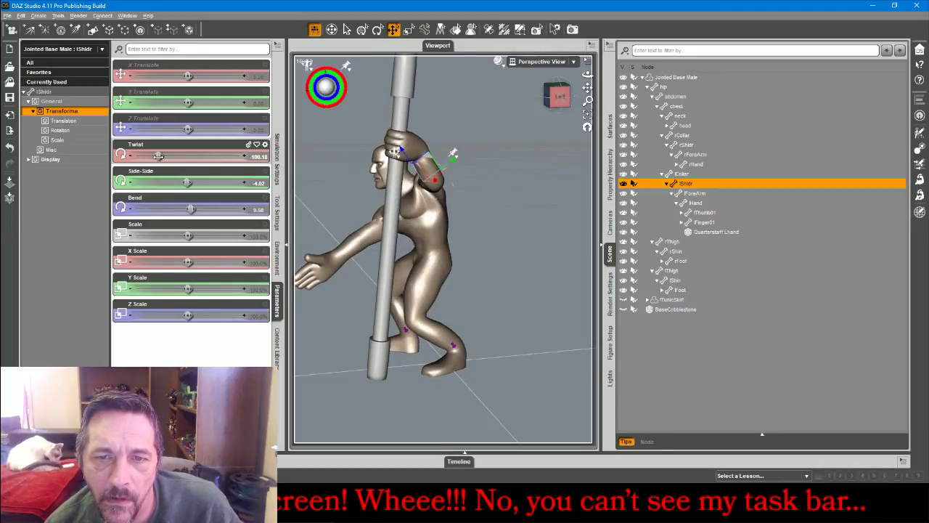
In the front orthographic view, slide the quarterstaff down along its length until its lower end reaches foot level
drag(564, 95, 617, 80)
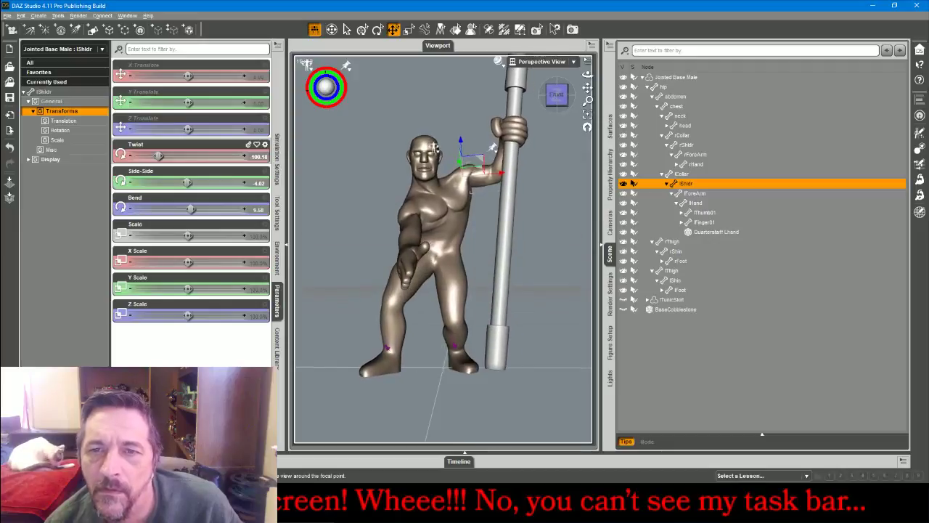
click(538, 61)
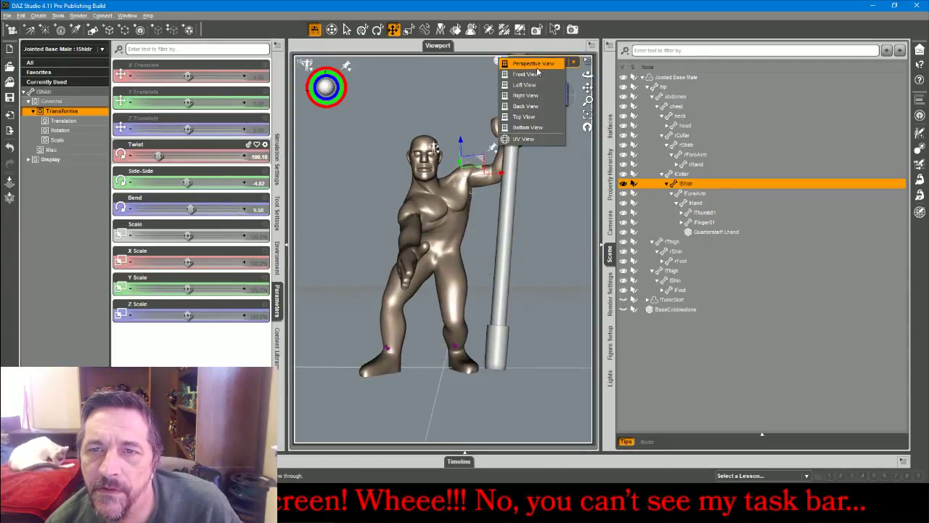
click(535, 84)
click(542, 69)
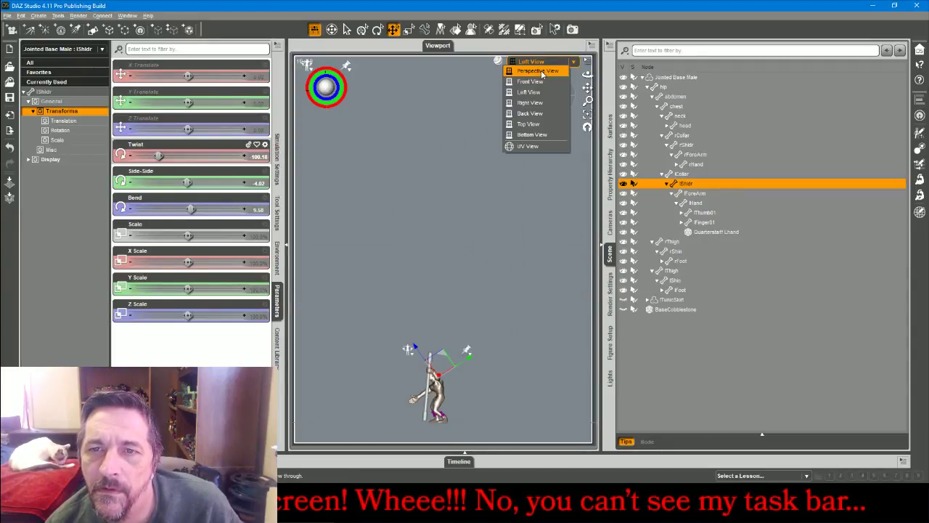
click(538, 78)
click(550, 145)
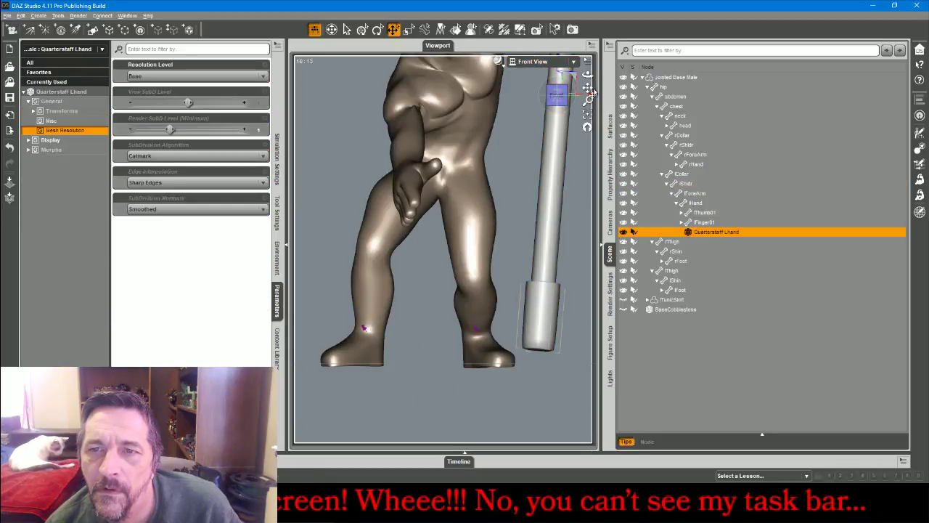
drag(589, 88, 529, 132)
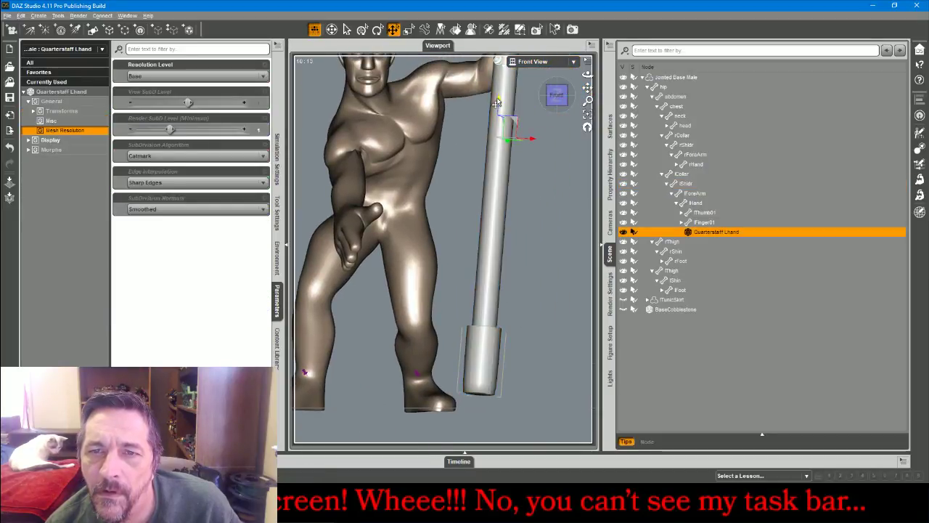
drag(497, 102, 492, 119)
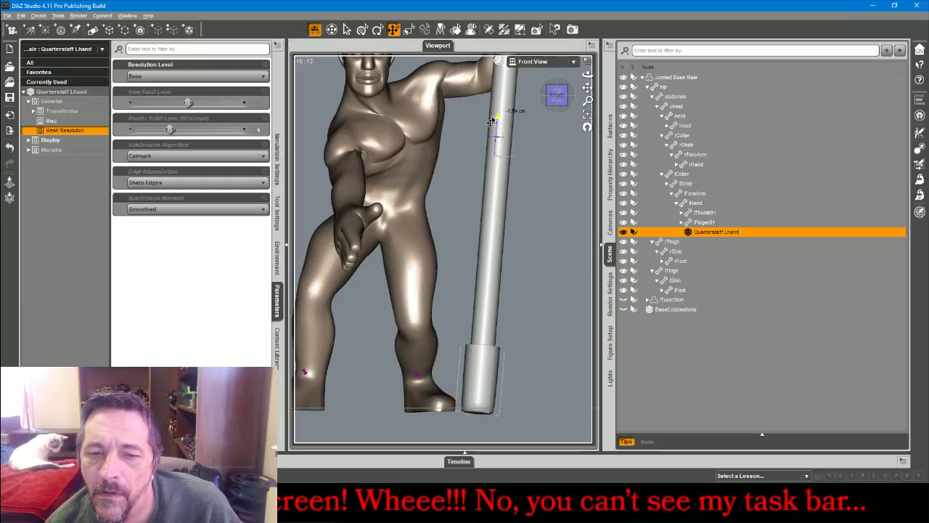
Raise the left foot slightly to the floor line and lift the quarterstaff's lower end to the same level
click(410, 396)
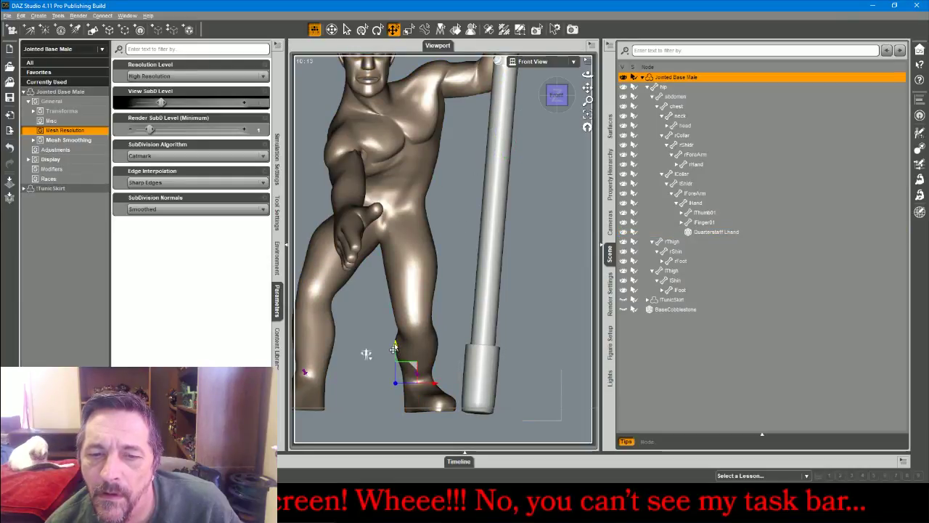
click(413, 402)
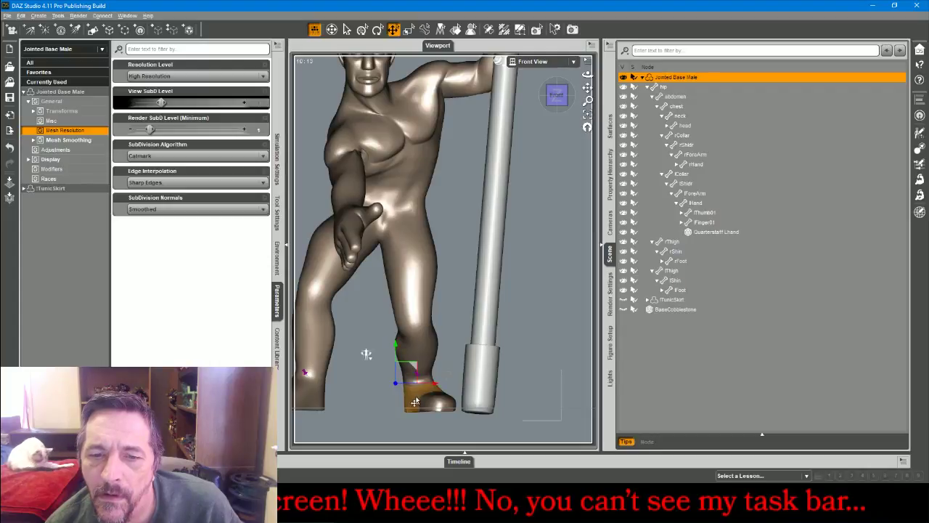
drag(418, 341, 419, 337)
click(490, 317)
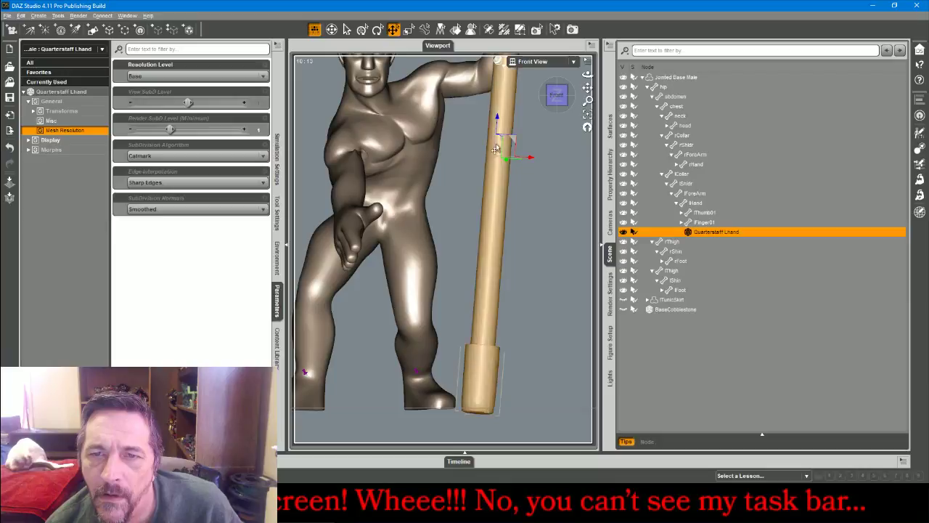
Set the left forearm's Twist to about -87.2 in the perspective view
click(553, 62)
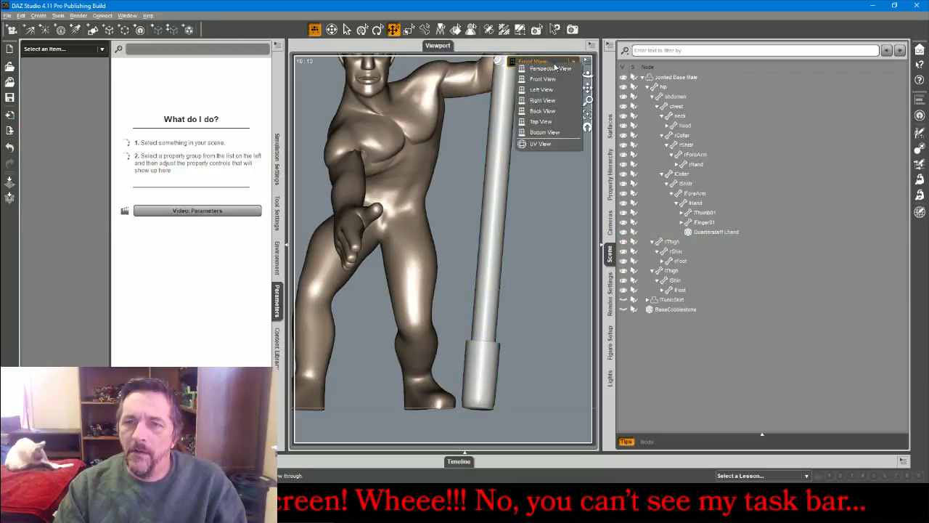
click(553, 69)
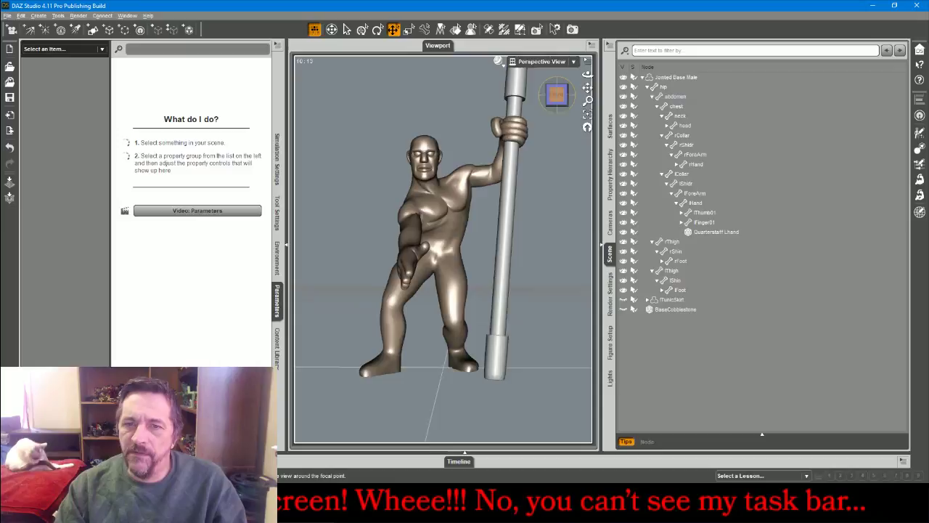
drag(588, 75, 433, 125)
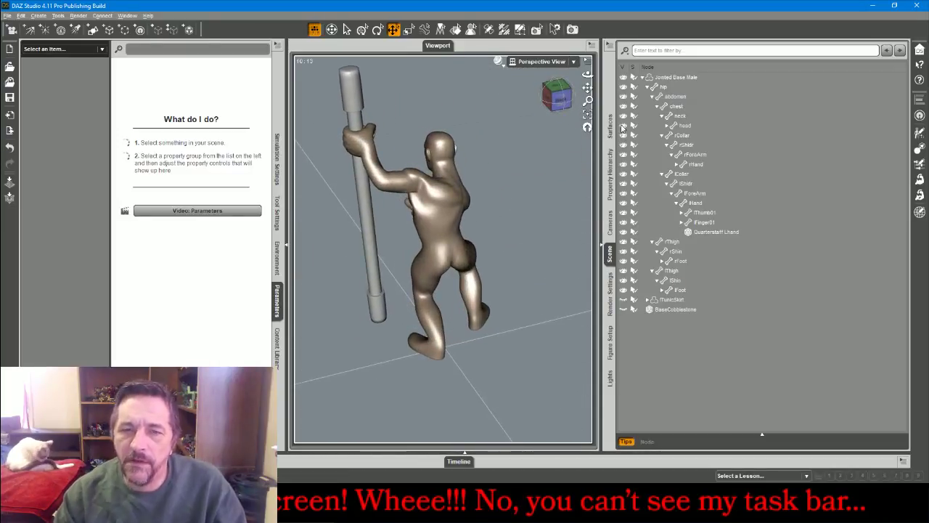
click(392, 182)
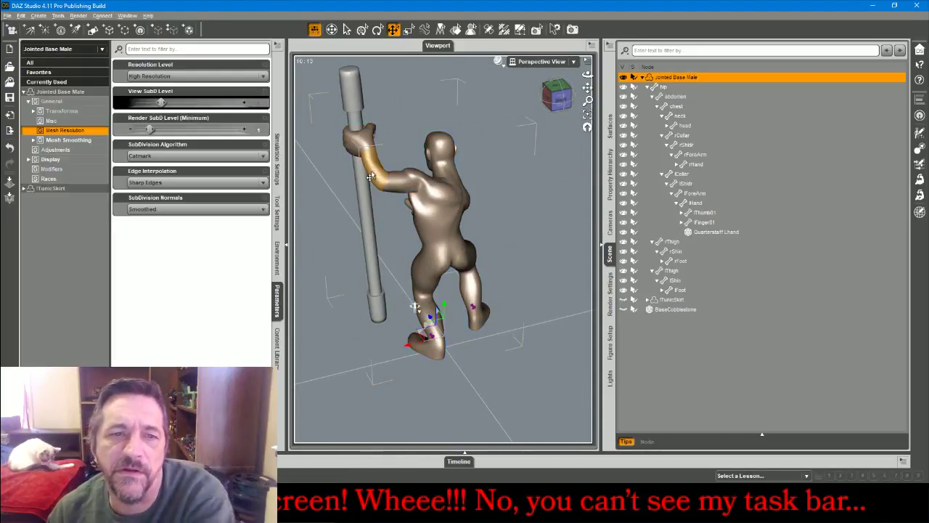
click(371, 177)
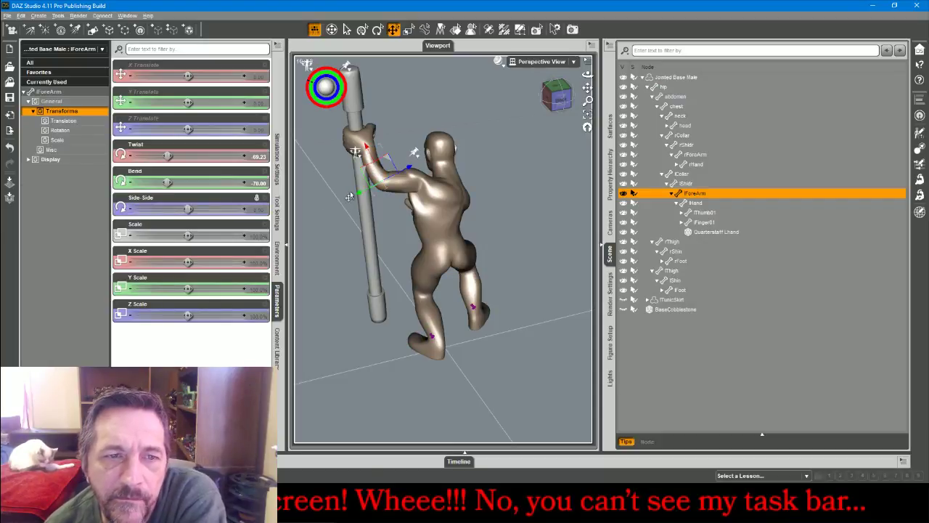
drag(168, 155, 161, 156)
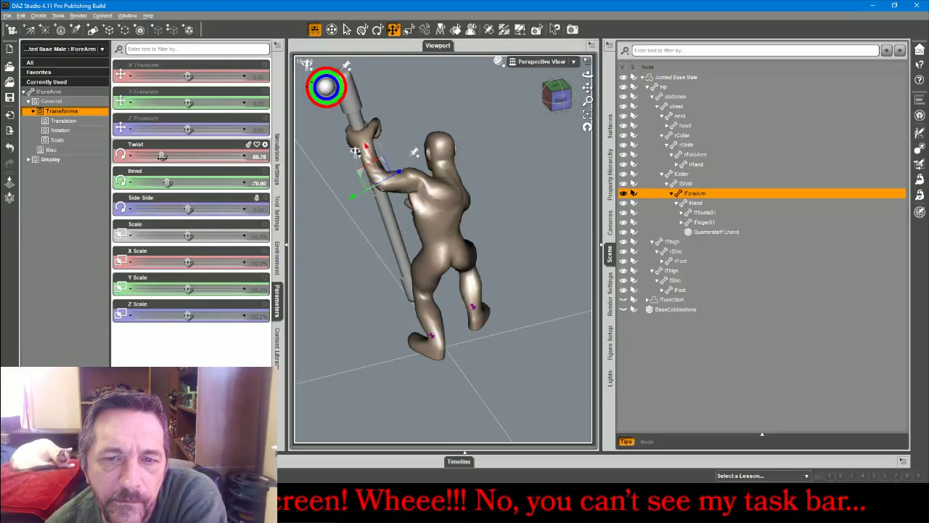
drag(161, 156, 163, 156)
Set the left shoulder's Twist to about -88.4 so the quarterstaff stands closer to upright from the left side
drag(549, 100, 523, 102)
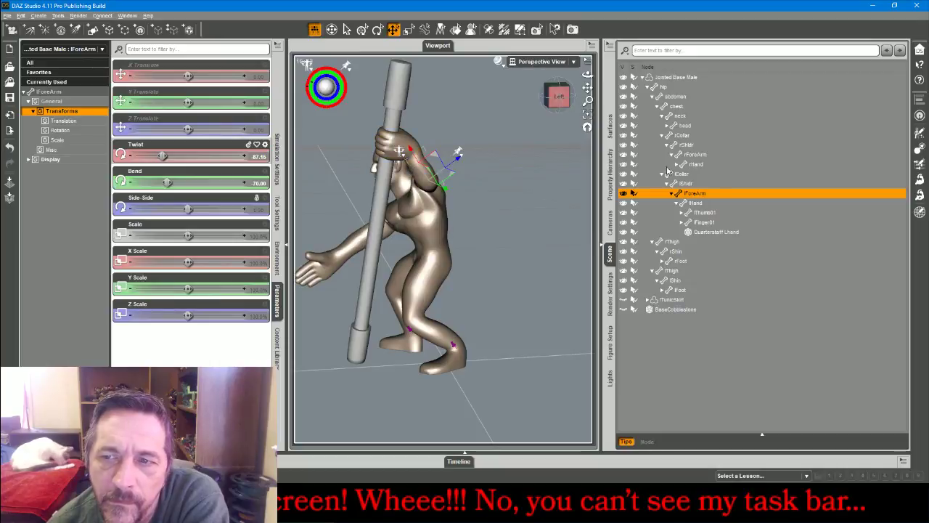
click(685, 183)
drag(160, 156, 160, 155)
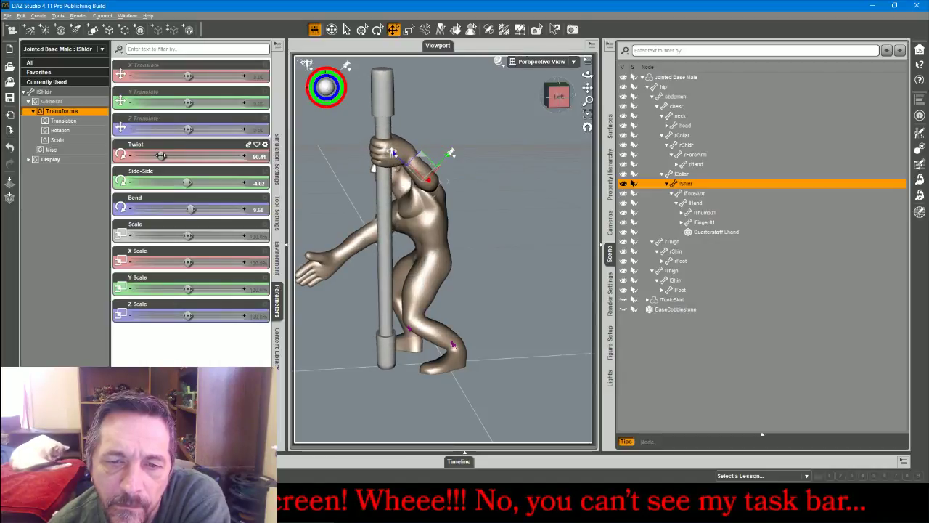
drag(246, 160, 244, 160)
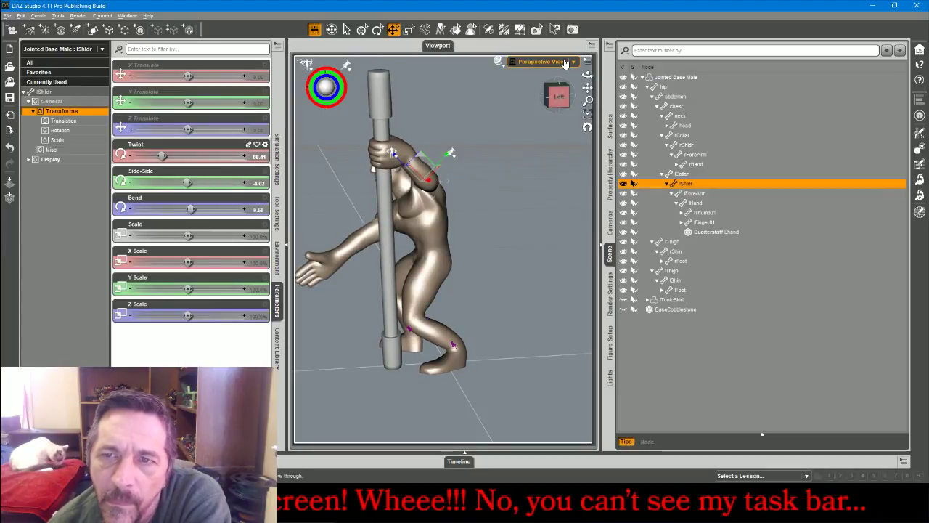
Slide the quarterstaff along its length in the front orthographic view so its lower end rests at foot level
click(566, 64)
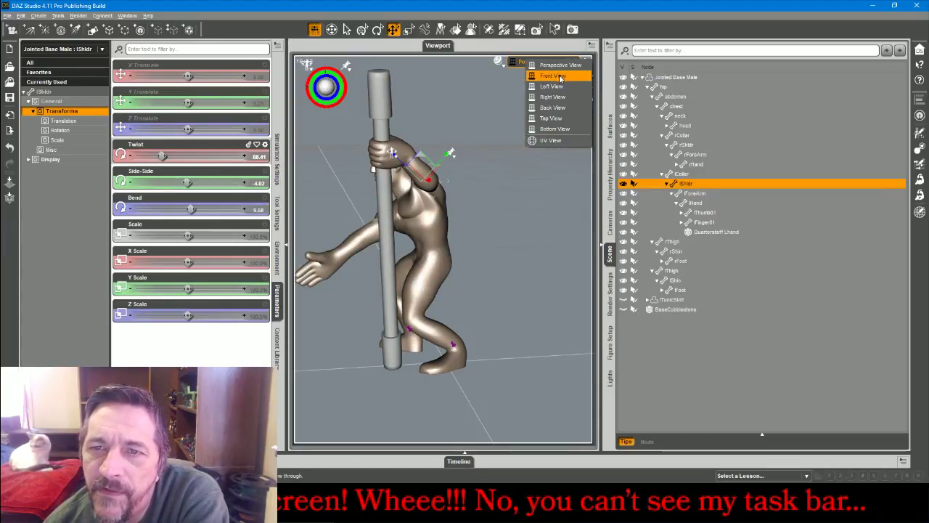
click(560, 76)
click(466, 185)
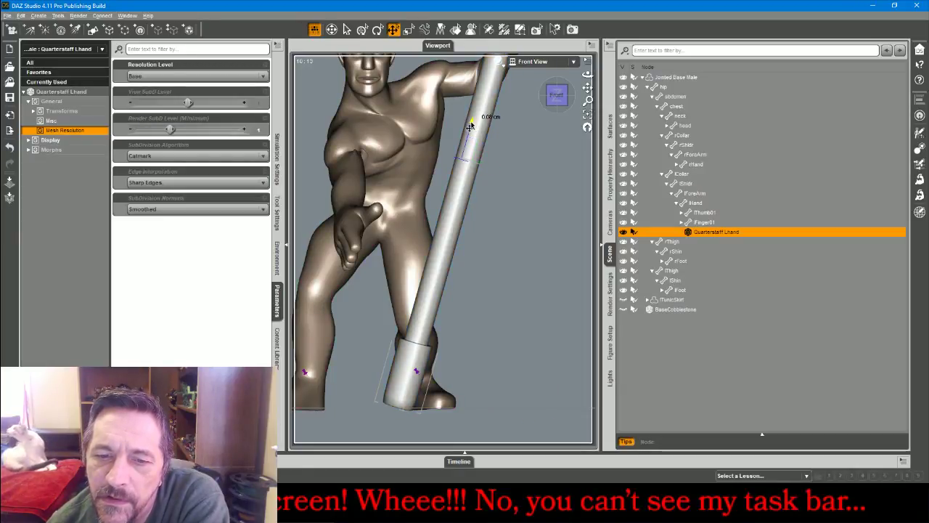
click(539, 63)
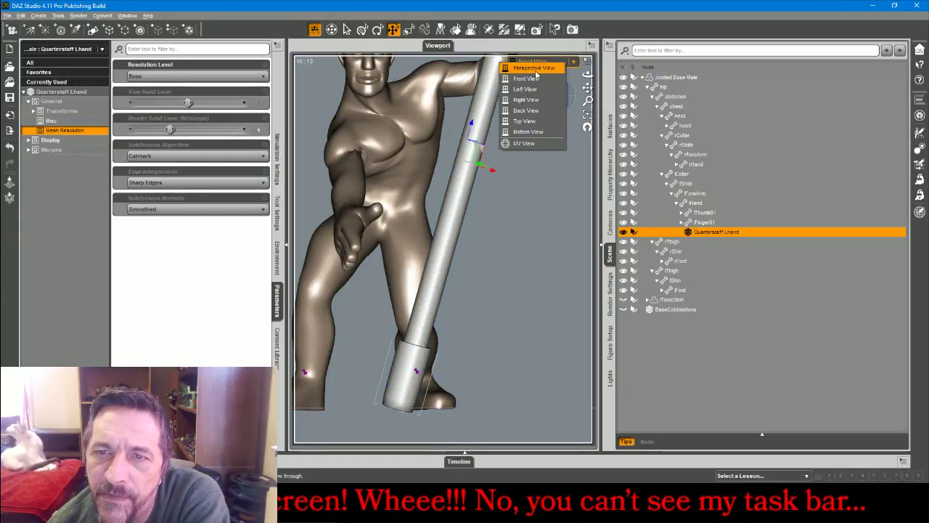
click(539, 71)
click(526, 137)
Set the right collar's Side-Side to about 7.3 and check the live chat in Firefox
drag(588, 75, 686, 74)
drag(587, 74, 468, 194)
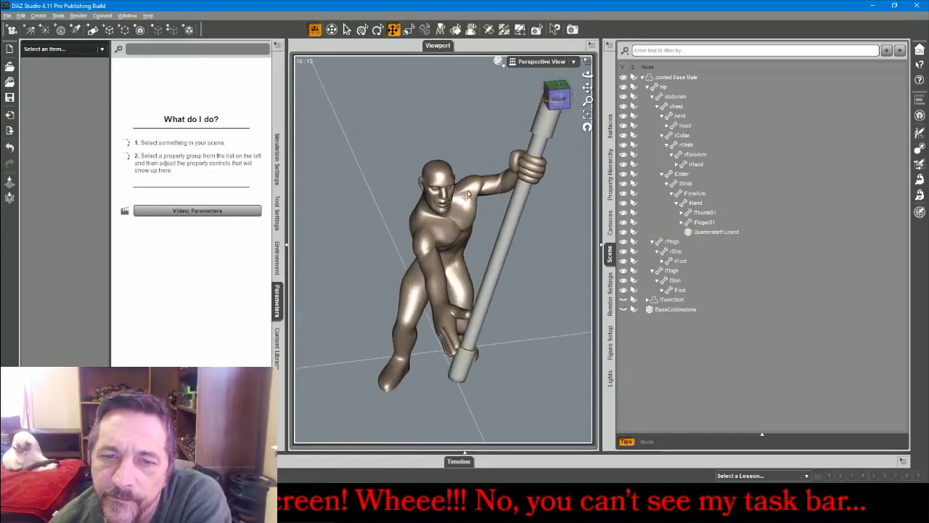
click(418, 251)
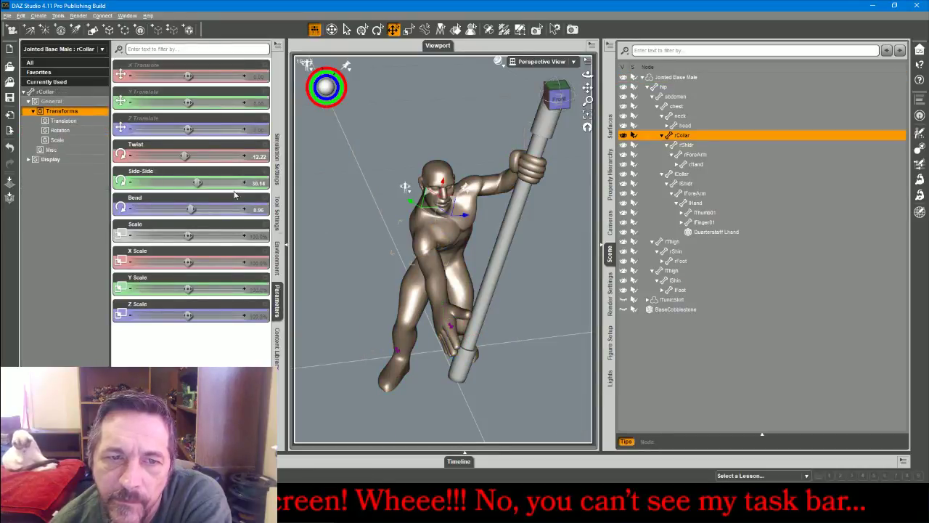
drag(198, 182, 190, 182)
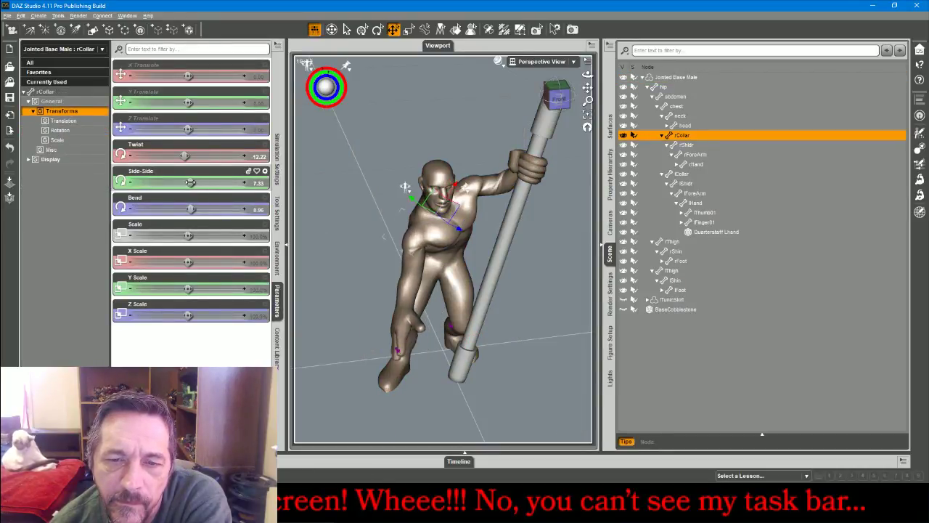
key(alt+Tab)
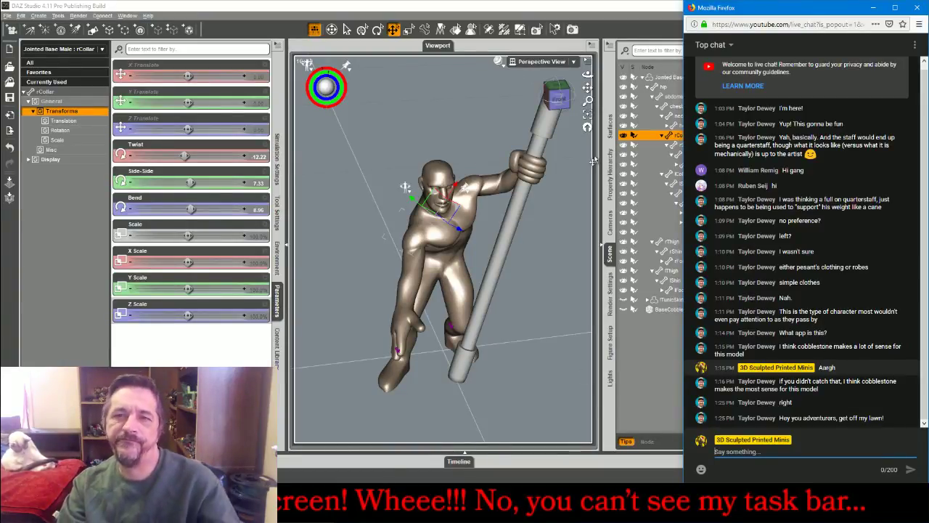
Set the right forearm's Bend to about 74, and the right shoulder's Twist to about -51.3, Side-Side to about 12.2 and Bend to about -48
drag(560, 99, 535, 64)
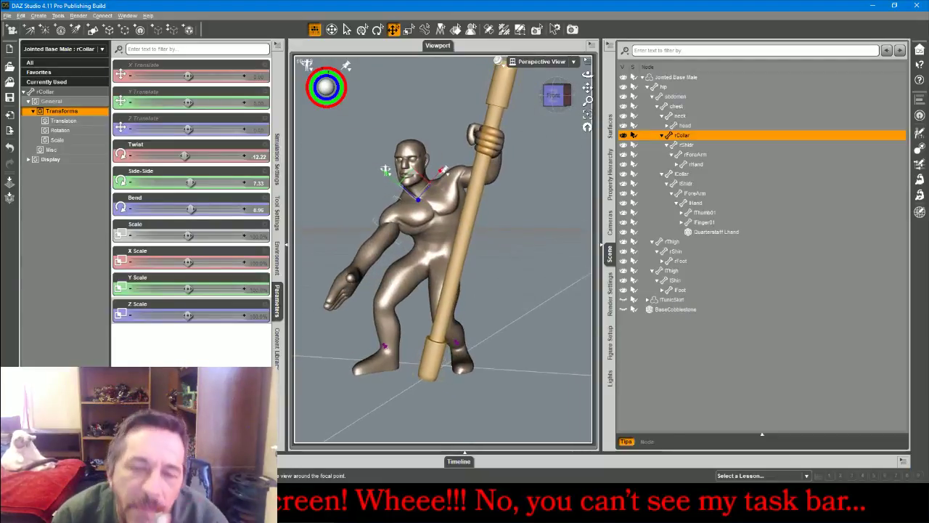
click(378, 253)
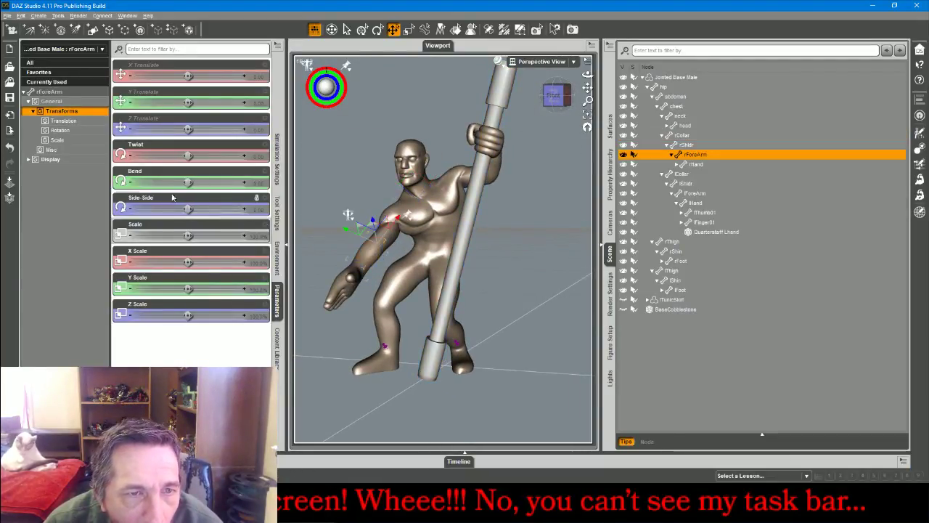
drag(188, 181, 210, 180)
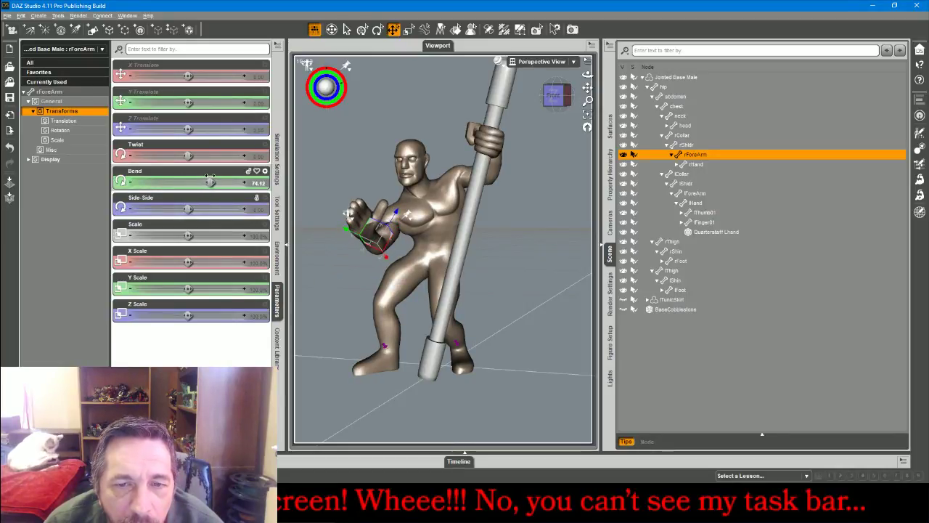
click(395, 234)
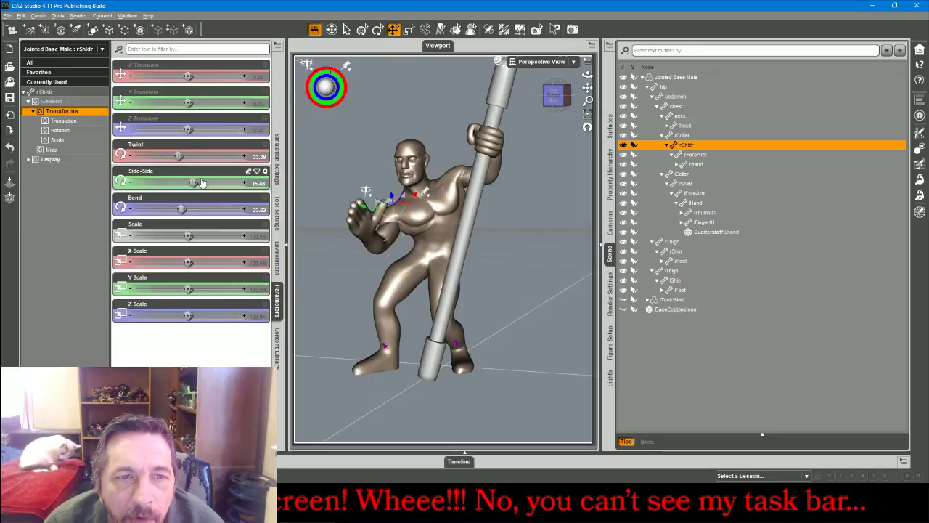
drag(181, 209, 172, 155)
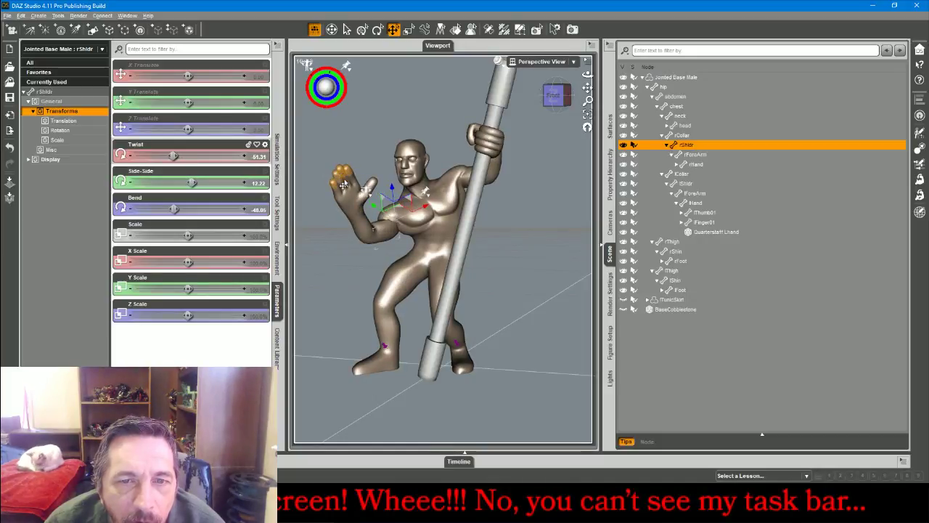
Set the right hand's Twist to about 33.4, Side-Side to about -33.4 and Bend to about 13.9
click(349, 197)
drag(188, 156, 198, 156)
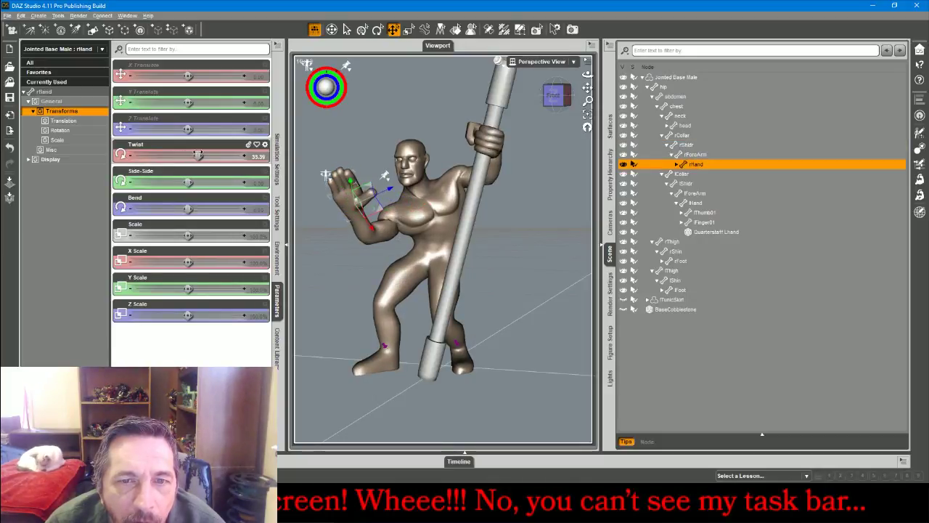
drag(188, 209, 178, 183)
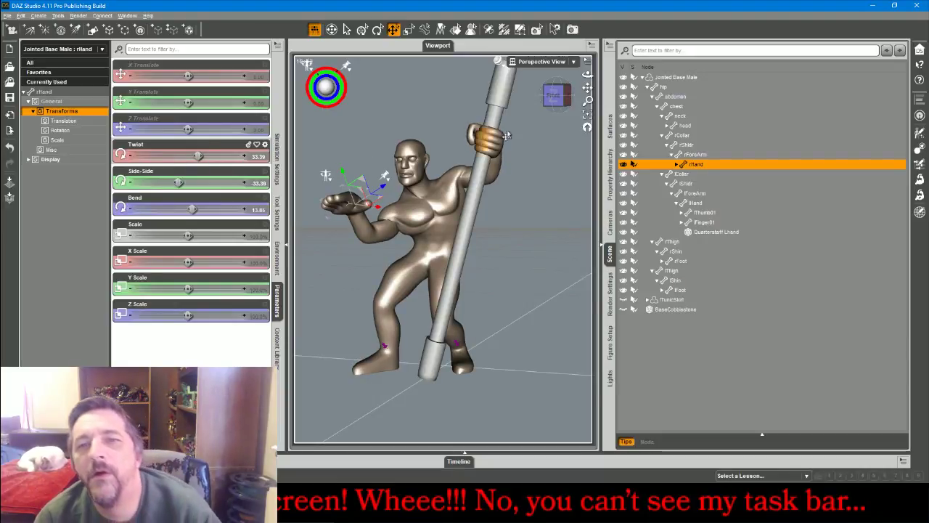
Curl the right fingers into a fist, bending rFinger01 and rFinger02 together to about 39 and rFinger02 alone to about 140
mouse_move(553, 101)
mouse_down()
mouse_move(604, 103)
mouse_move(554, 101)
mouse_up()
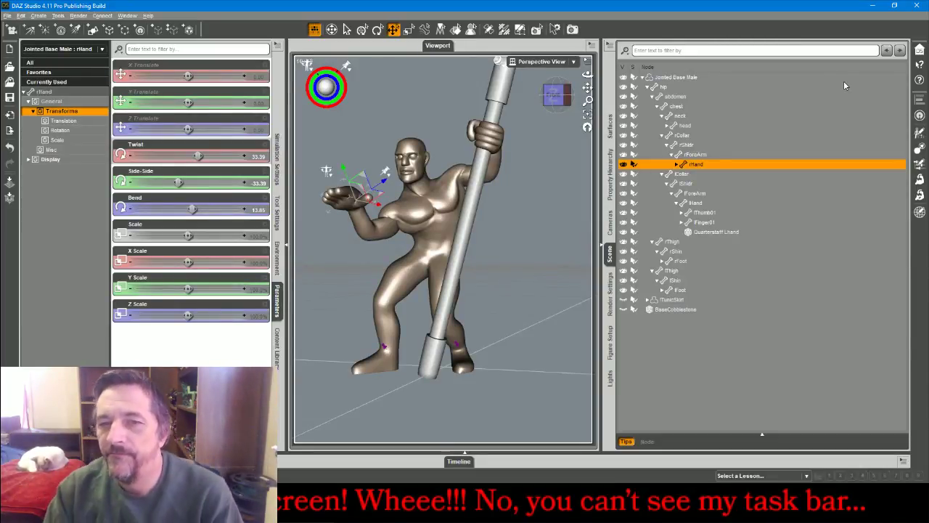
click(332, 199)
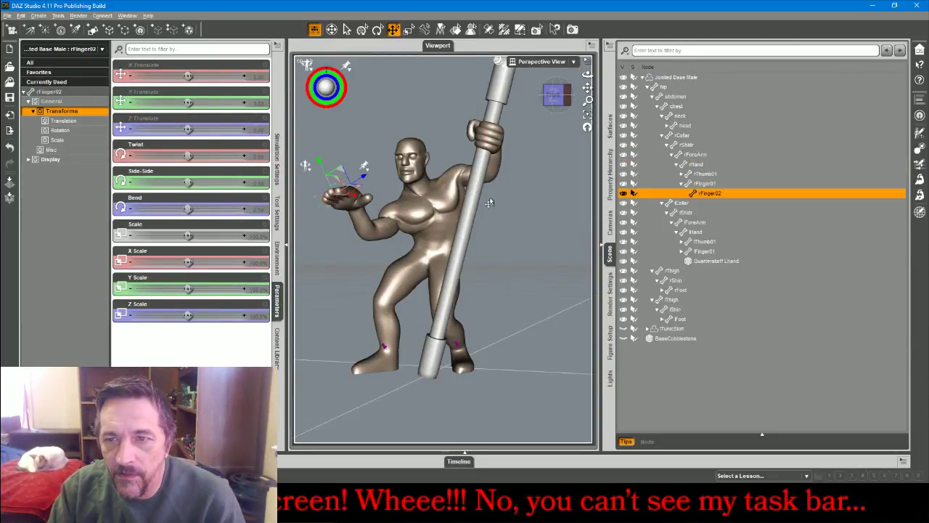
ctrl+click(713, 182)
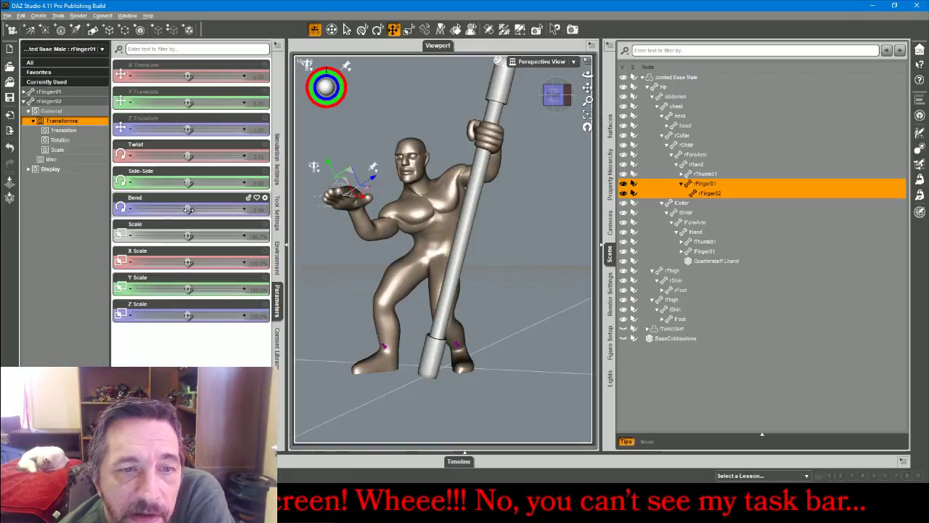
drag(189, 208, 191, 209)
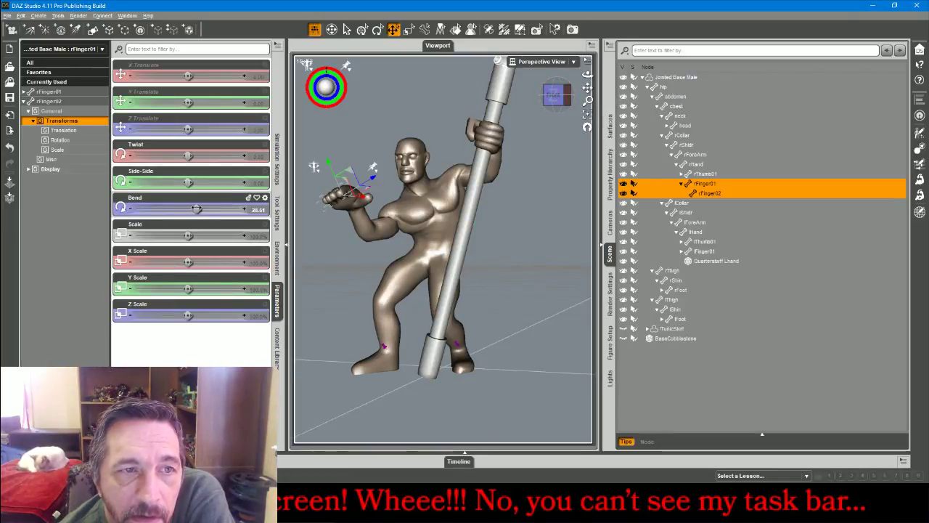
click(54, 62)
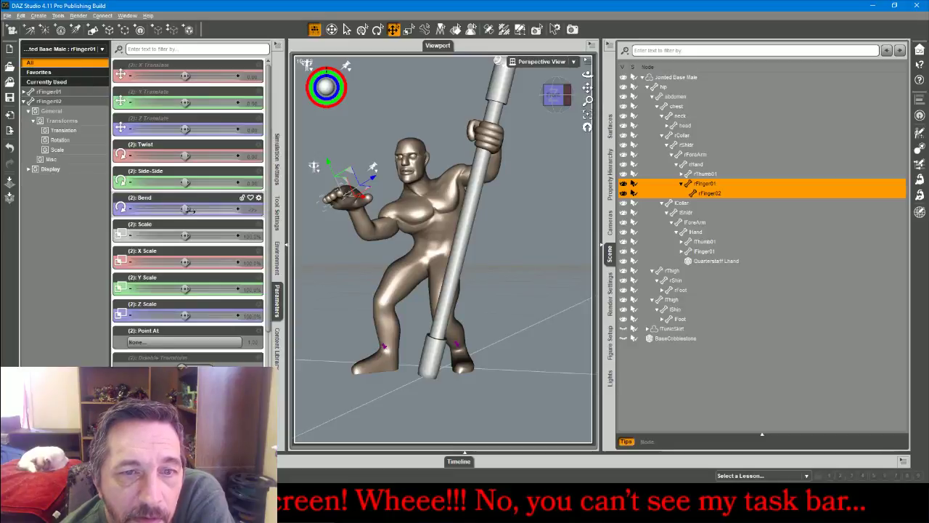
mouse_move(189, 209)
mouse_down()
mouse_move(210, 208)
mouse_move(197, 207)
mouse_up()
click(732, 192)
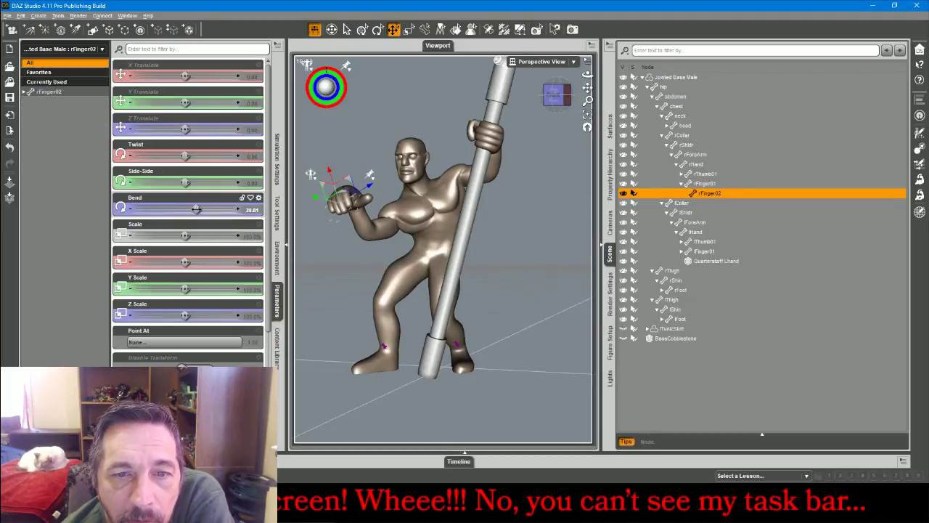
drag(196, 209, 217, 209)
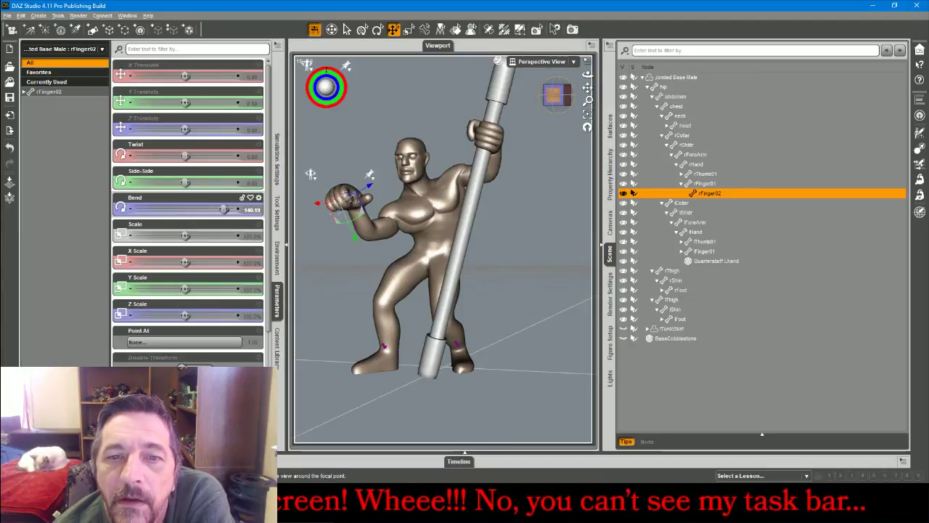
Turn the head by setting its Twist to about -12.1
drag(557, 95, 561, 67)
click(432, 156)
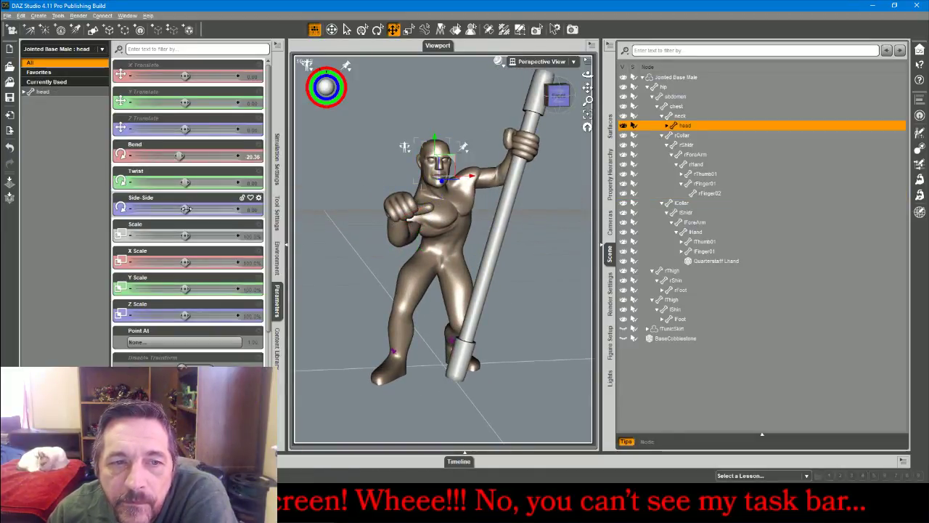
drag(186, 183, 183, 182)
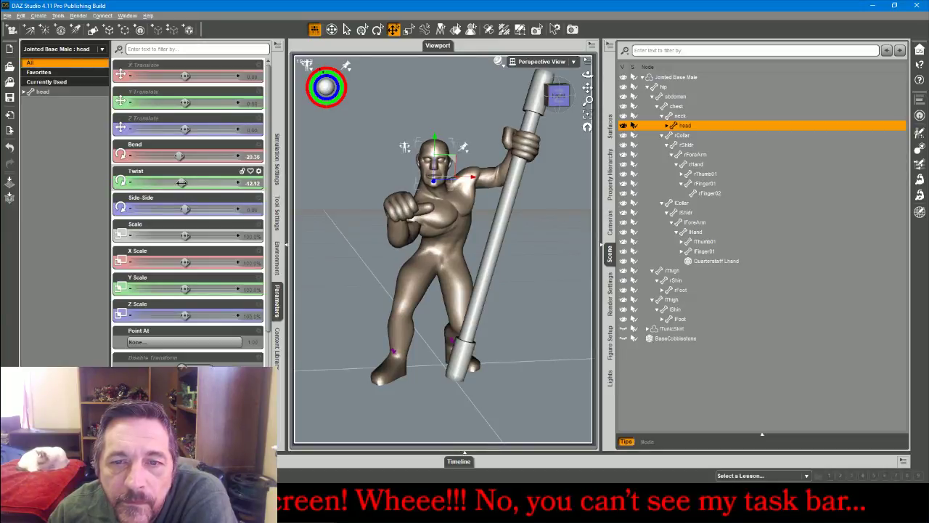
Set the left forearm's Twist to about -74.4 and nudge the quarterstaff slightly up along its length
drag(559, 106, 709, 106)
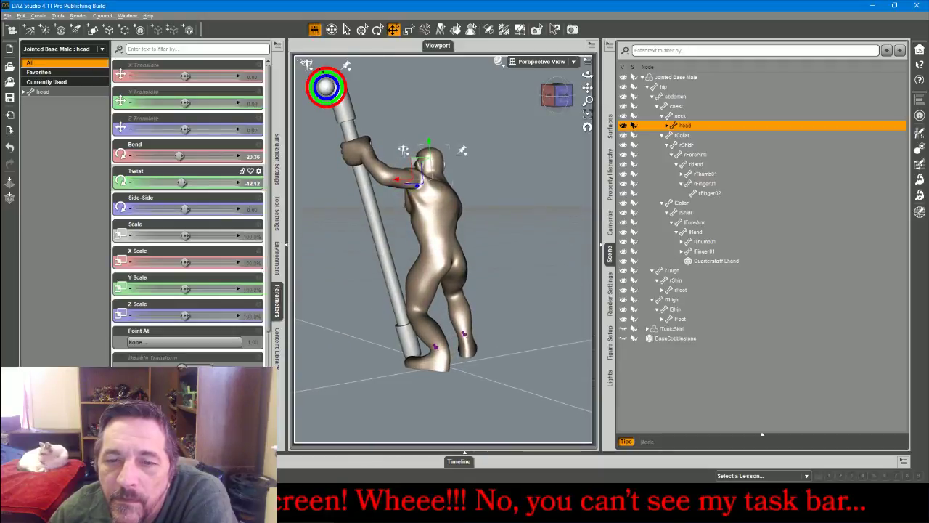
click(347, 152)
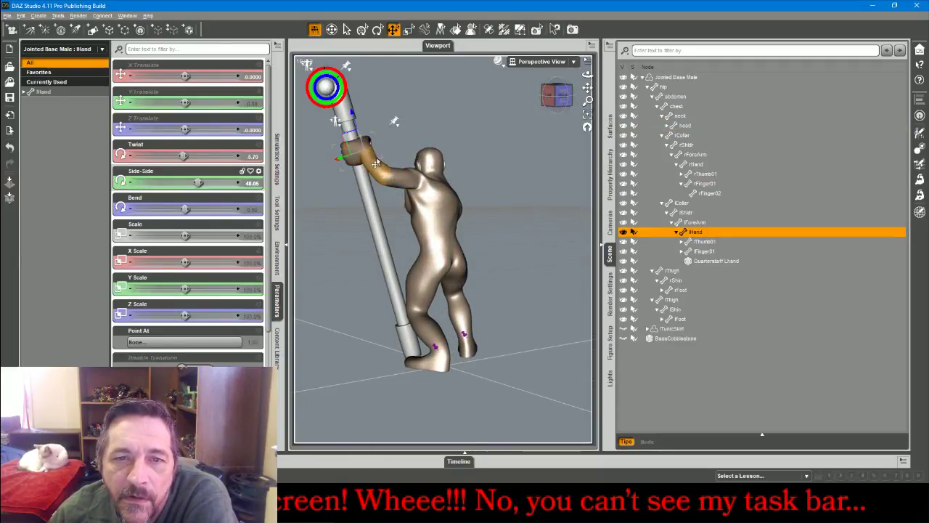
click(371, 166)
drag(166, 156, 165, 156)
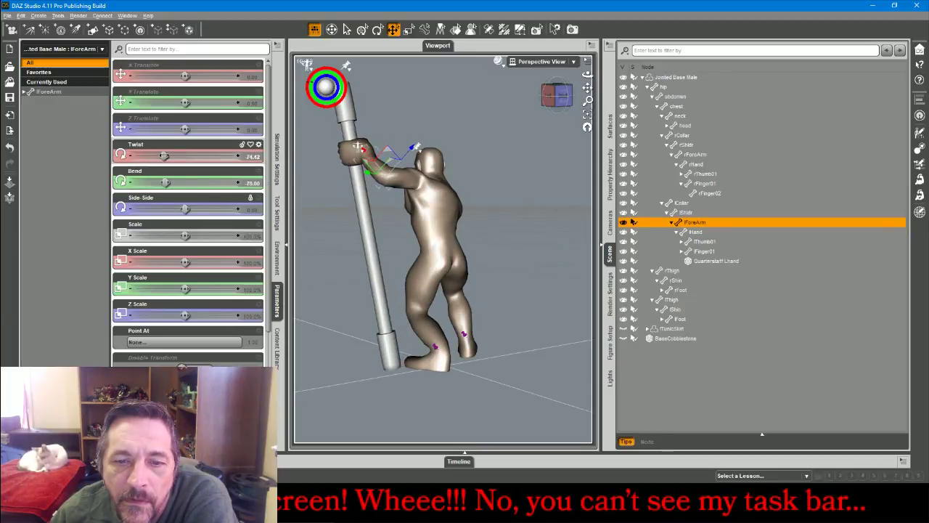
click(370, 247)
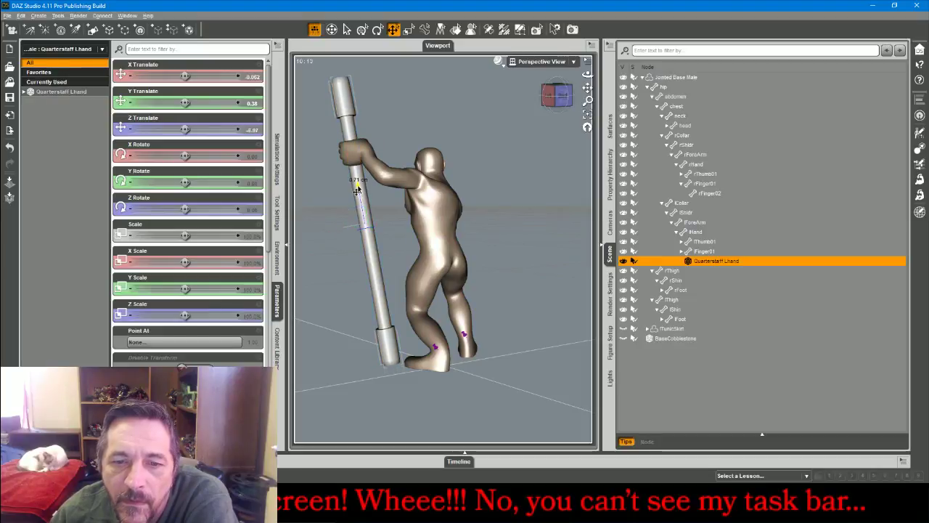
click(540, 190)
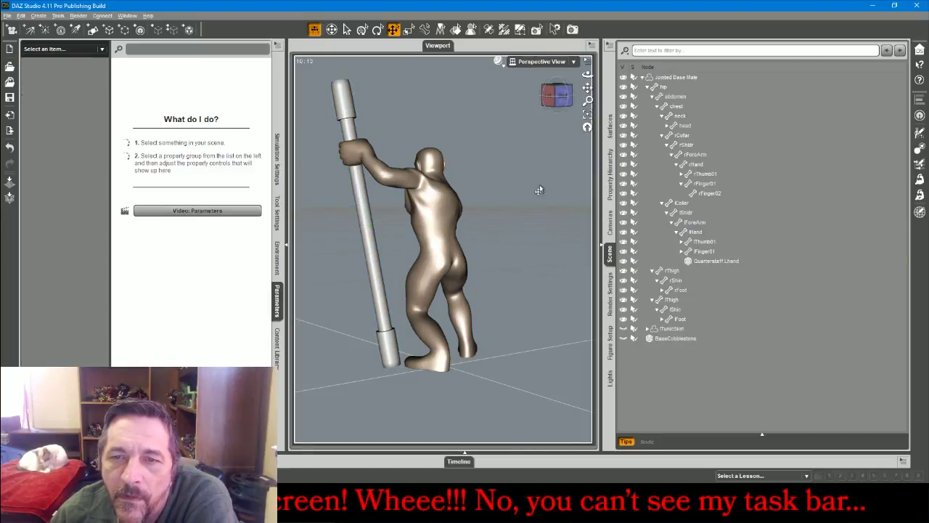
Shift the hip toward the figure's right side, away from the quarterstaff, keeping the feet pinned
drag(588, 74, 713, 61)
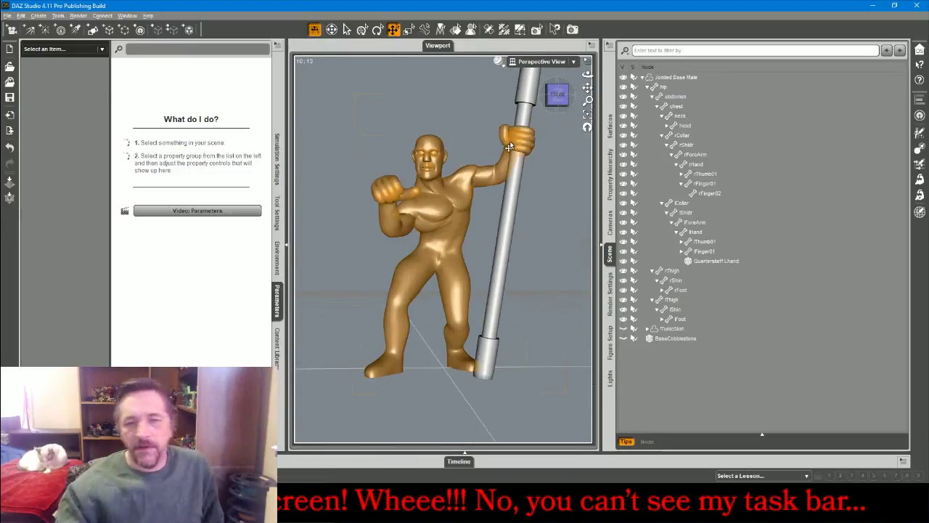
click(433, 294)
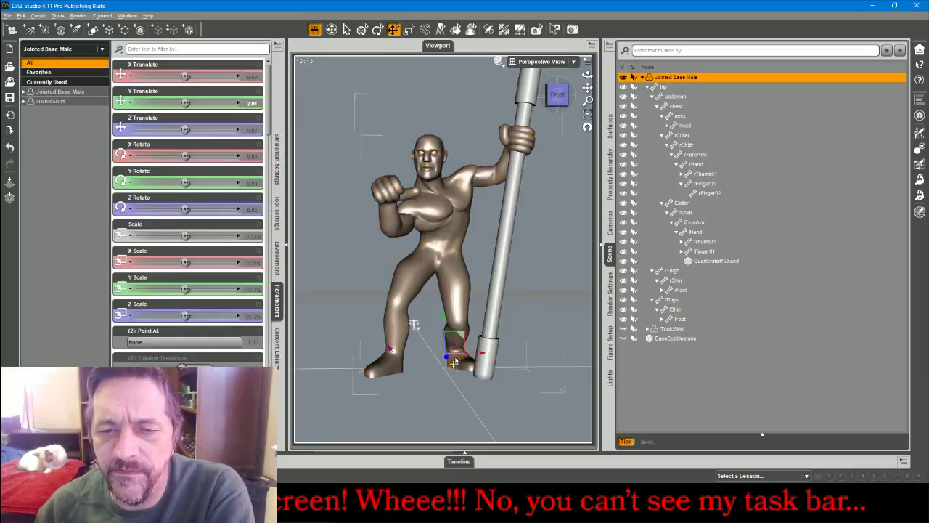
click(436, 268)
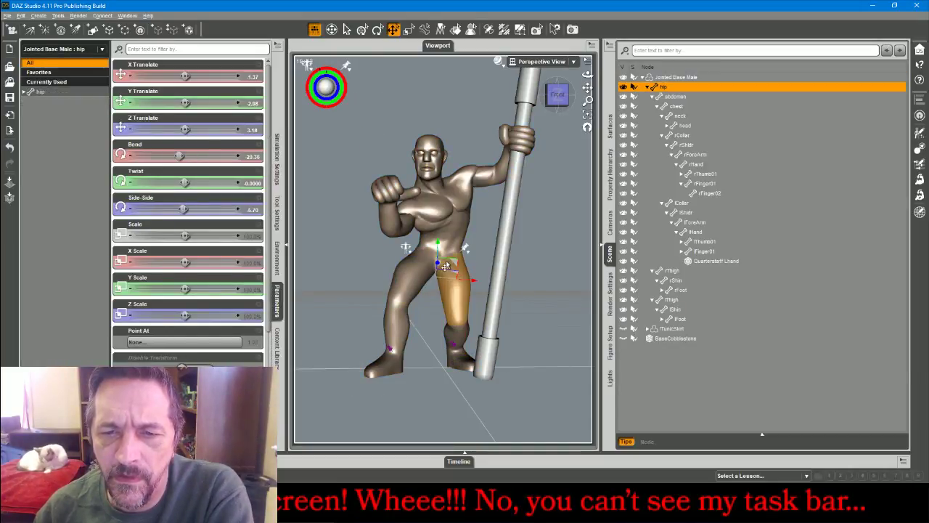
drag(455, 260, 430, 266)
Slide the quarterstaff up along its length in the Front View until its lower end meets the ground line
click(563, 66)
click(556, 63)
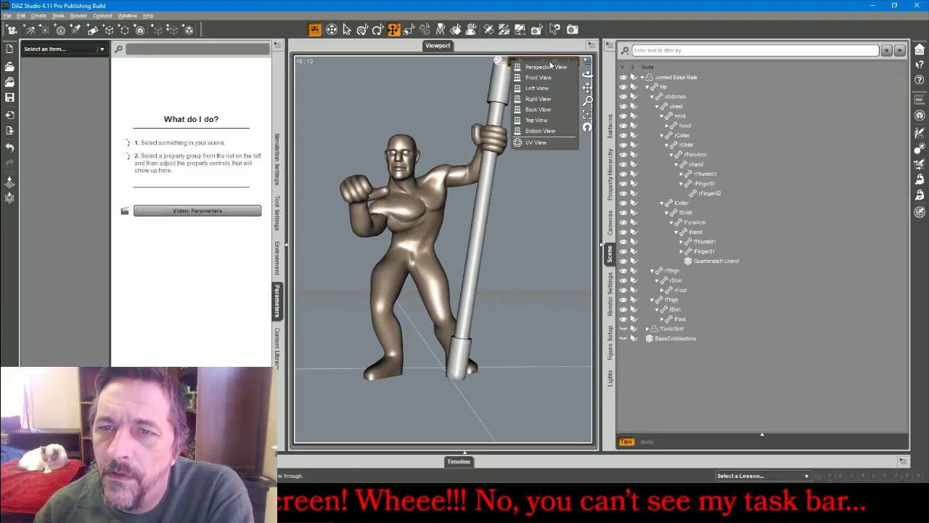
click(539, 78)
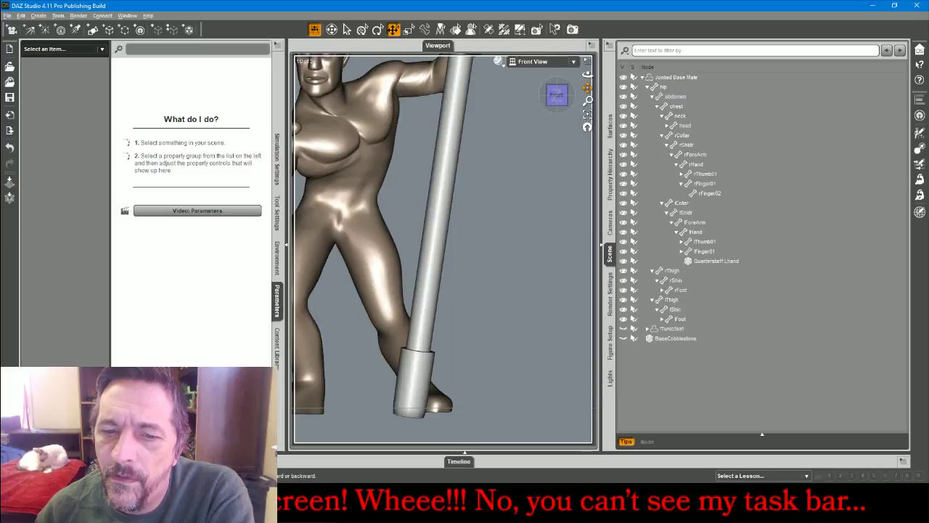
click(466, 195)
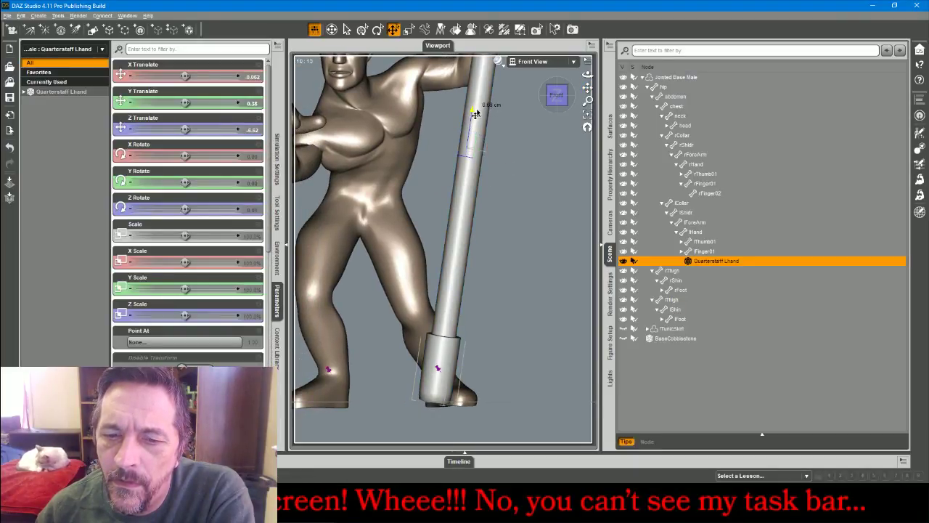
Raise the left foot and the right foot slightly so both soles sit on the ground line
click(428, 407)
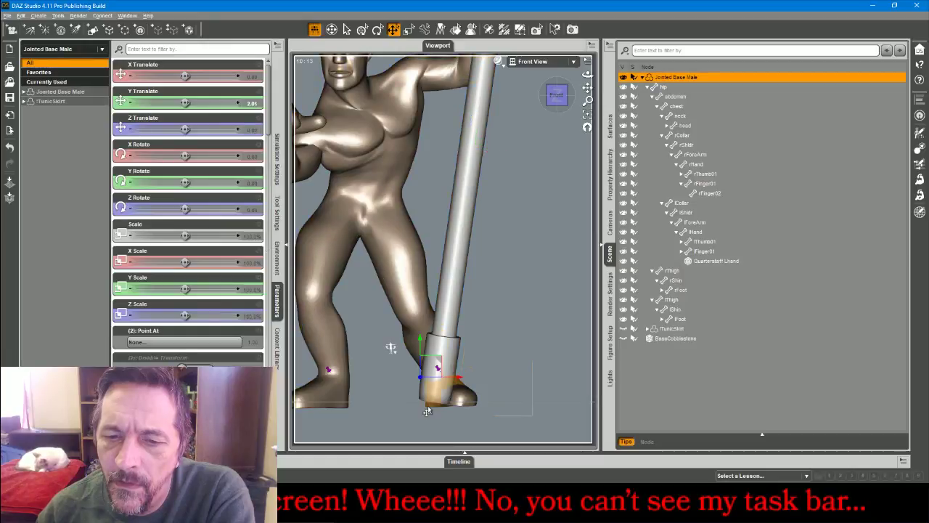
click(428, 408)
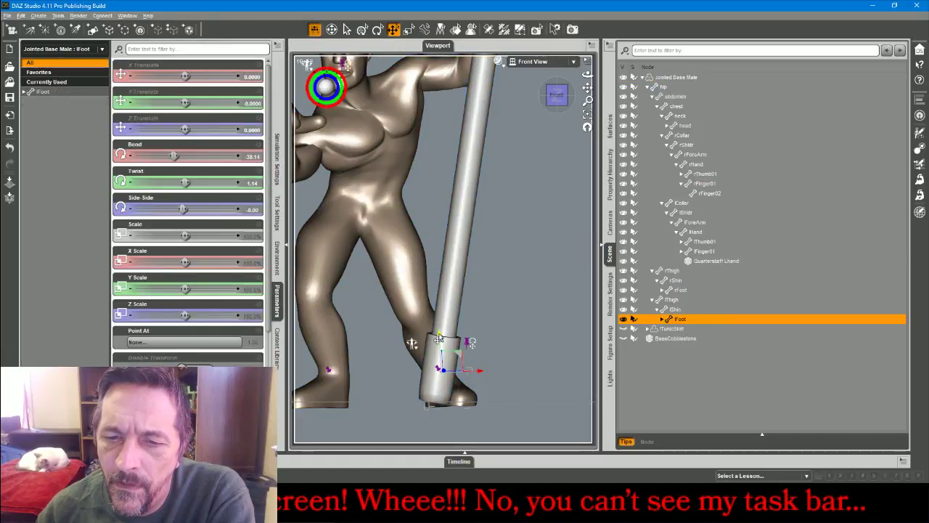
drag(439, 337, 439, 331)
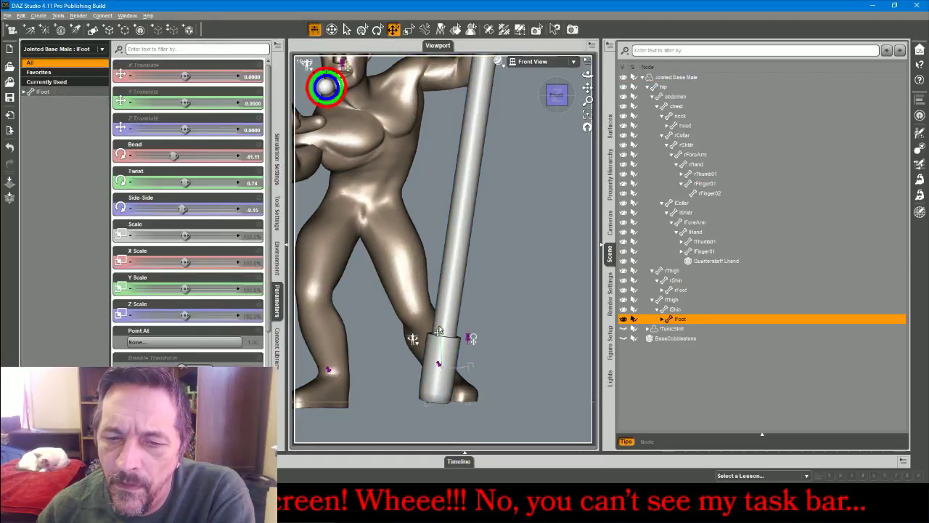
click(331, 406)
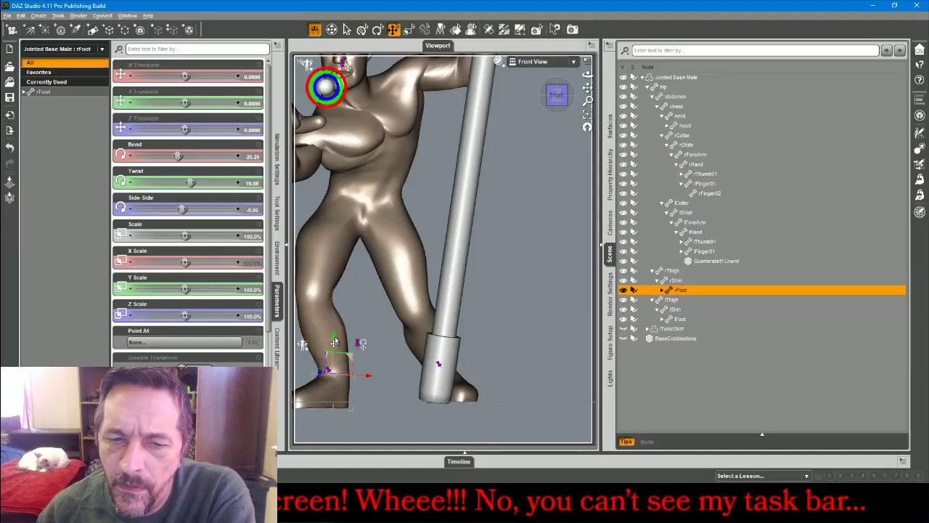
drag(332, 341, 329, 331)
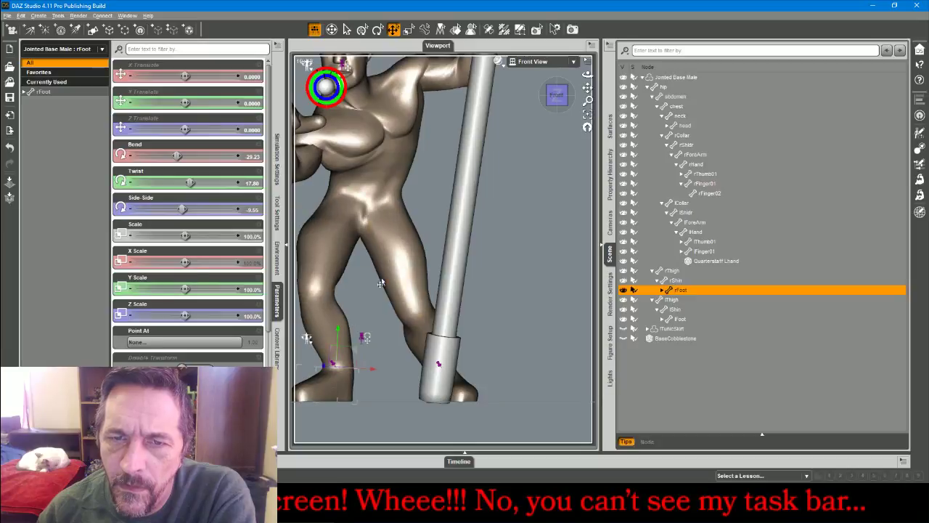
Open the mouth in the Perspective View by setting the jaw's X Rotate to about 19
click(532, 62)
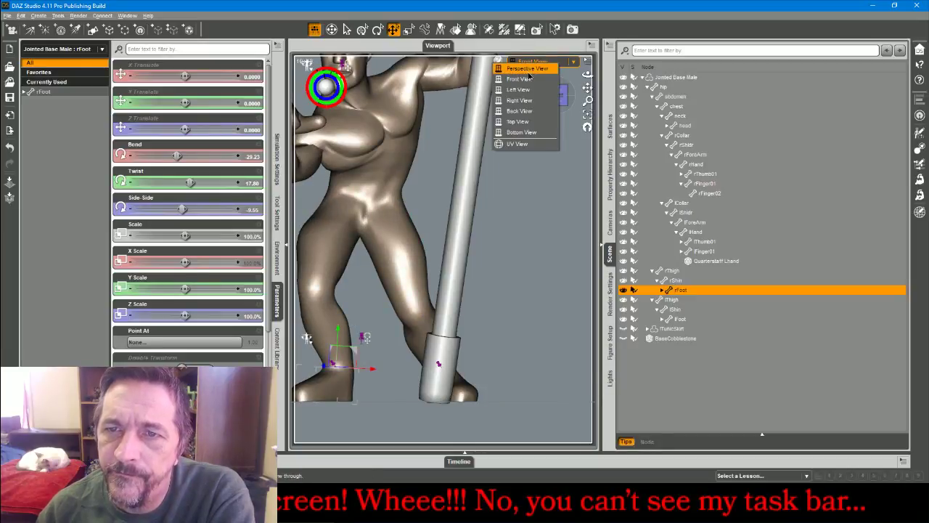
click(529, 70)
click(554, 190)
drag(557, 96, 560, 115)
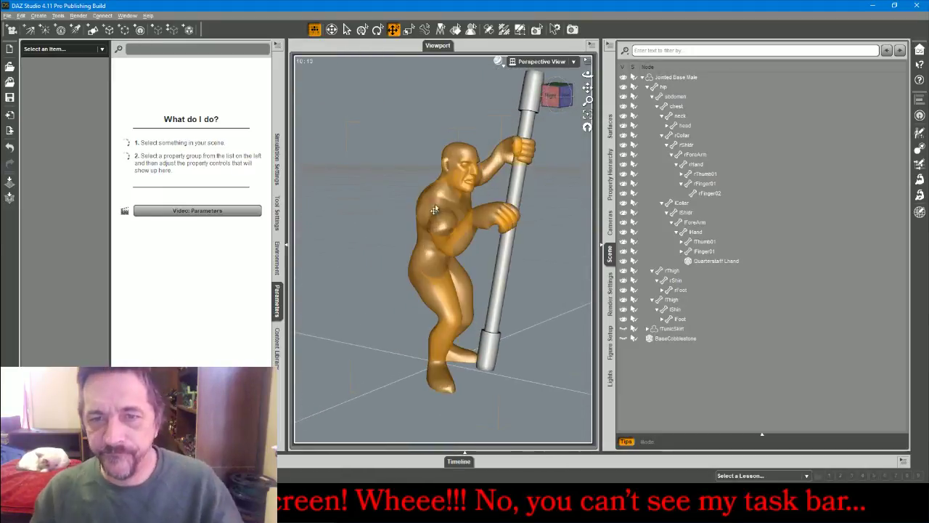
click(465, 164)
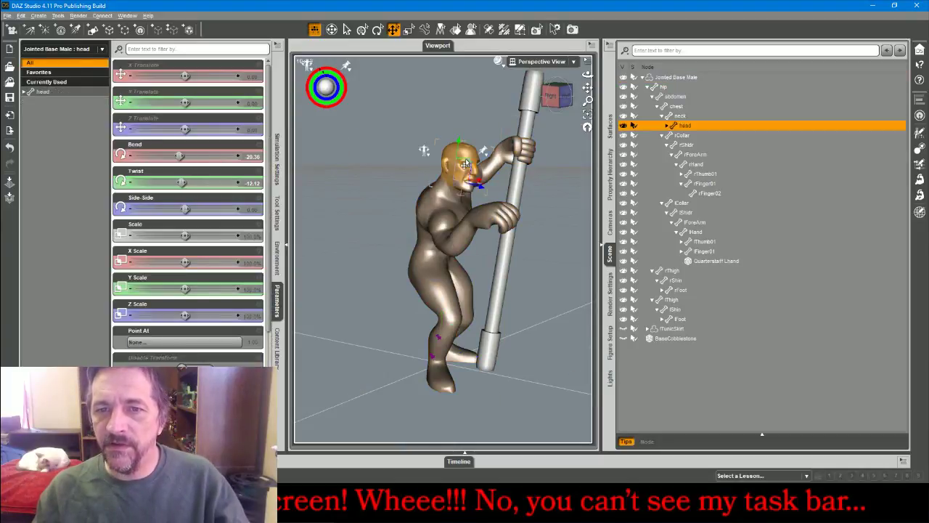
click(589, 116)
drag(567, 98, 543, 96)
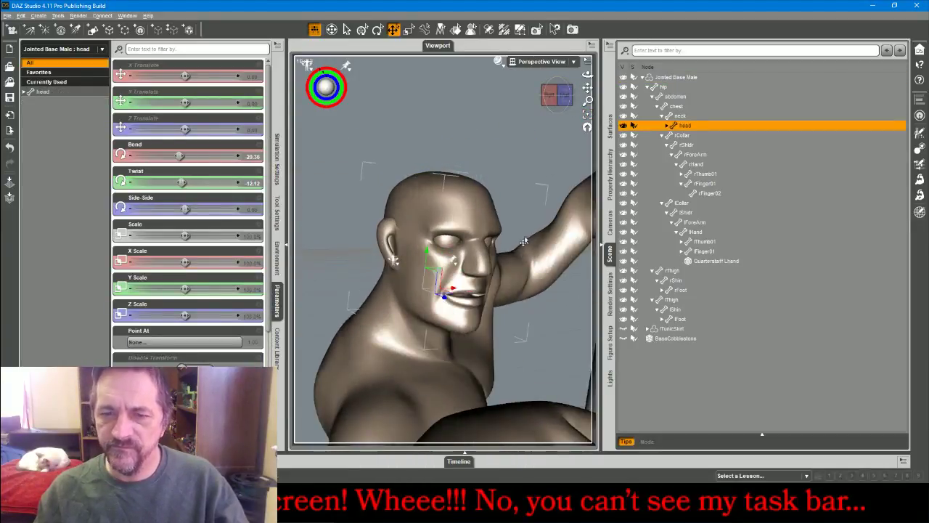
click(454, 325)
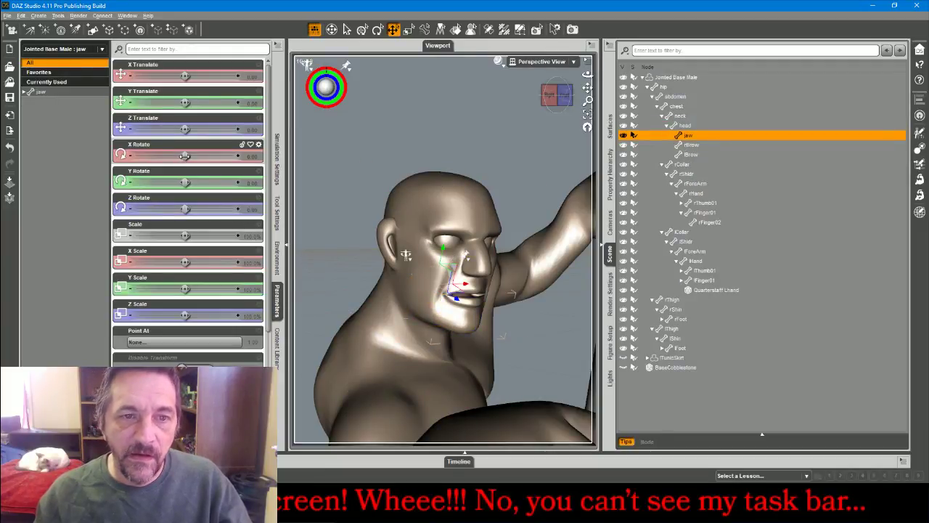
drag(186, 156, 191, 156)
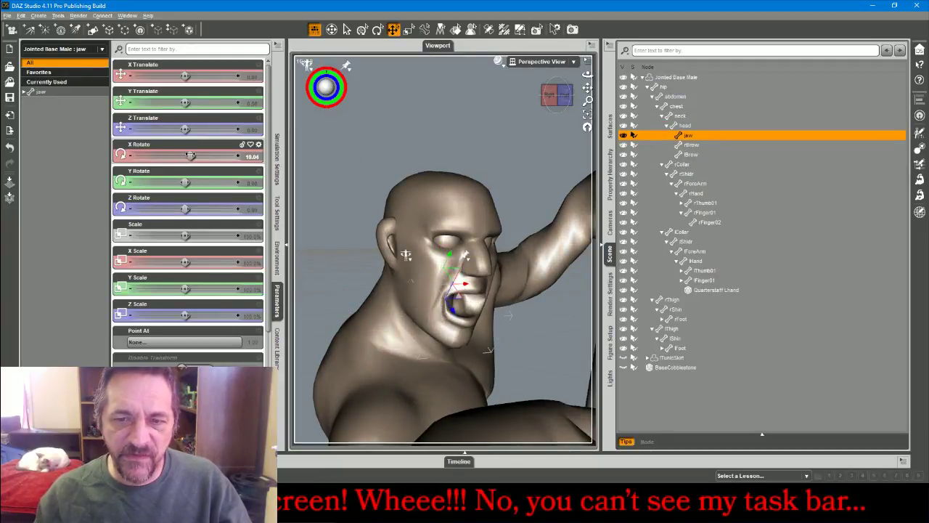
Angle the right brow into a scowl with Z Rotate about -48.5 and X Rotate about 17.3
click(451, 232)
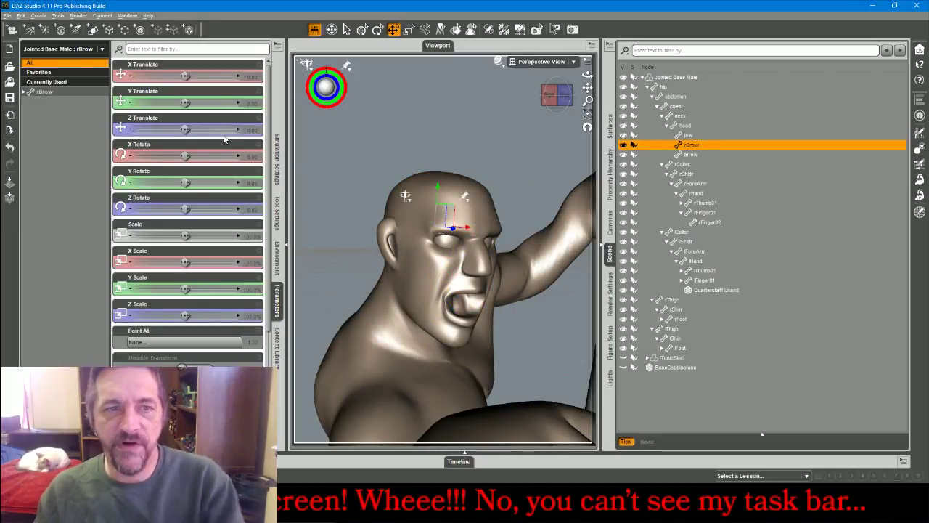
drag(186, 209, 172, 209)
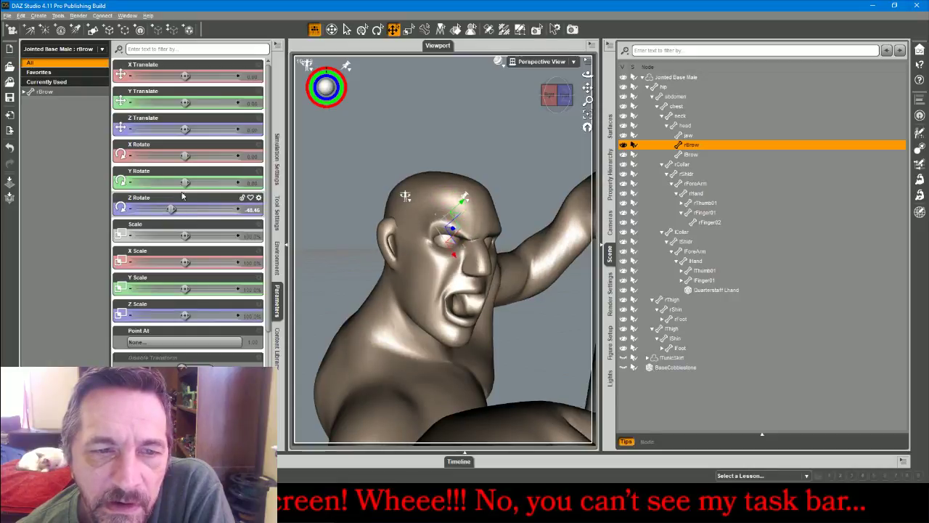
drag(185, 156, 190, 156)
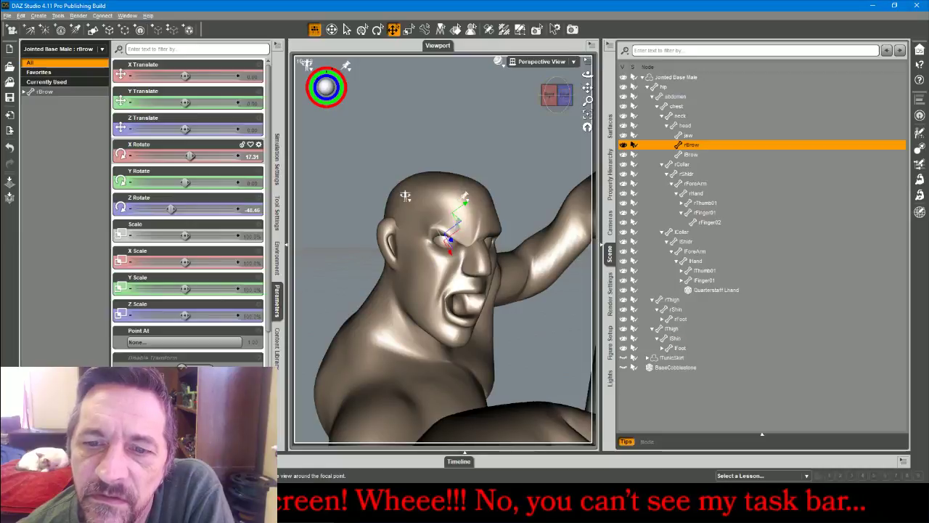
click(557, 95)
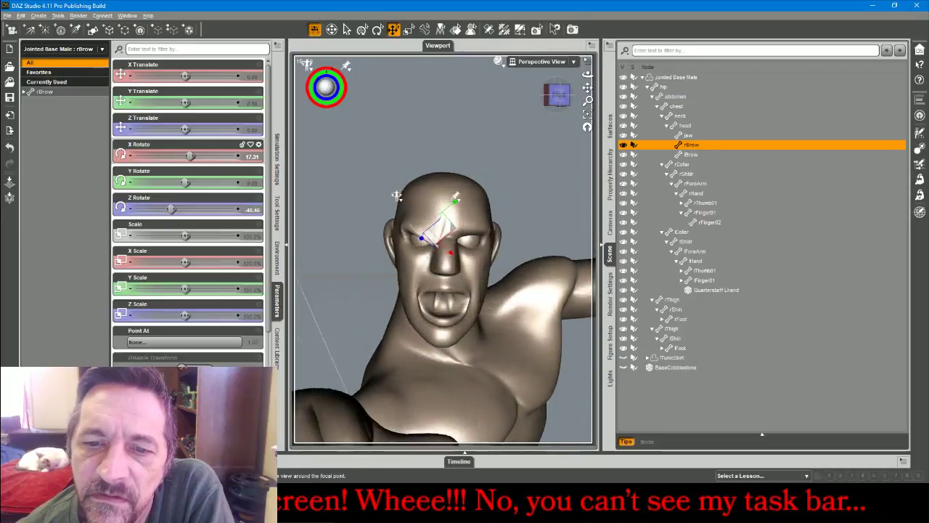
Angle the left brow into a matching scowl with Z Rotate about 60.6 and X Rotate about -24.2
click(477, 231)
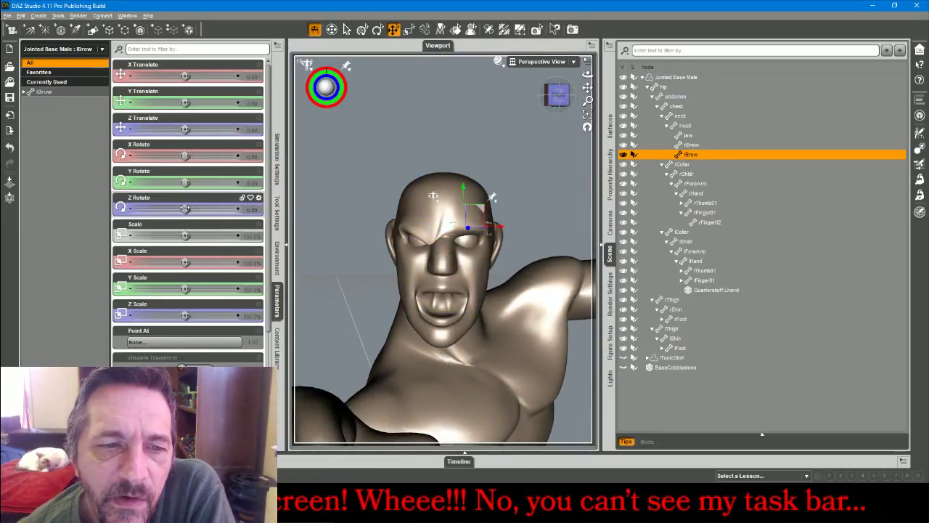
drag(185, 208, 202, 208)
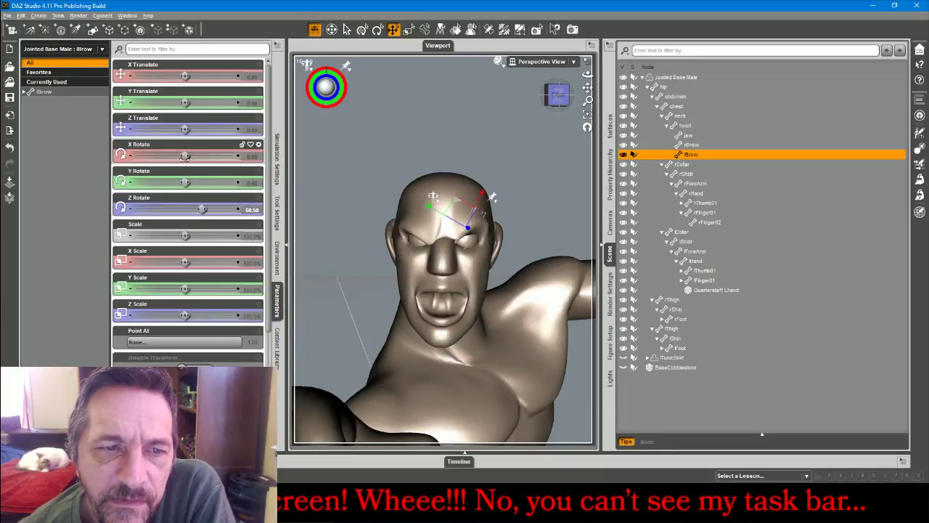
drag(186, 156, 188, 156)
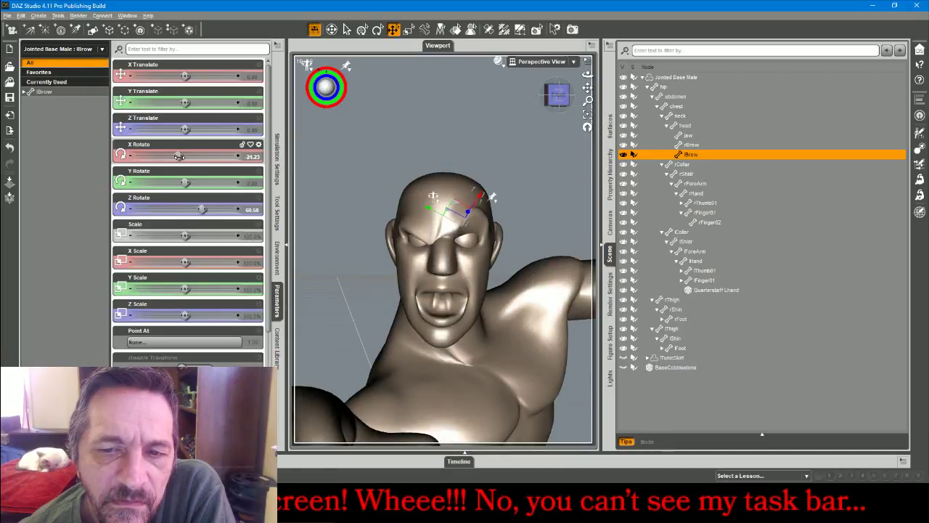
Examine the whole posed figure from several angles and read the viewers' feedback in the Firefox live chat
mouse_move(559, 97)
mouse_down()
mouse_move(593, 93)
mouse_move(562, 86)
mouse_up()
drag(588, 75, 614, 75)
click(498, 136)
click(587, 115)
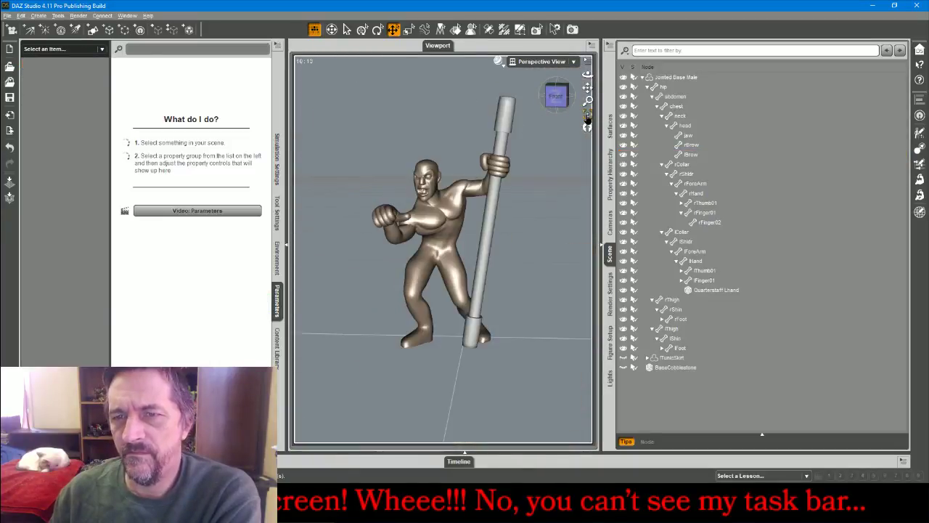
drag(559, 99, 588, 102)
click(563, 96)
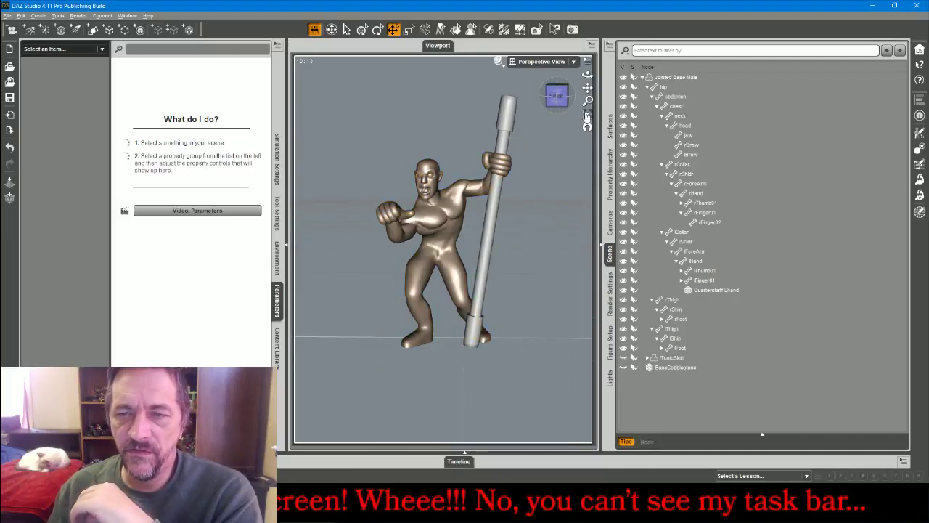
mouse_move(559, 96)
mouse_down()
mouse_move(664, 95)
mouse_move(545, 100)
mouse_up()
key(alt+Tab)
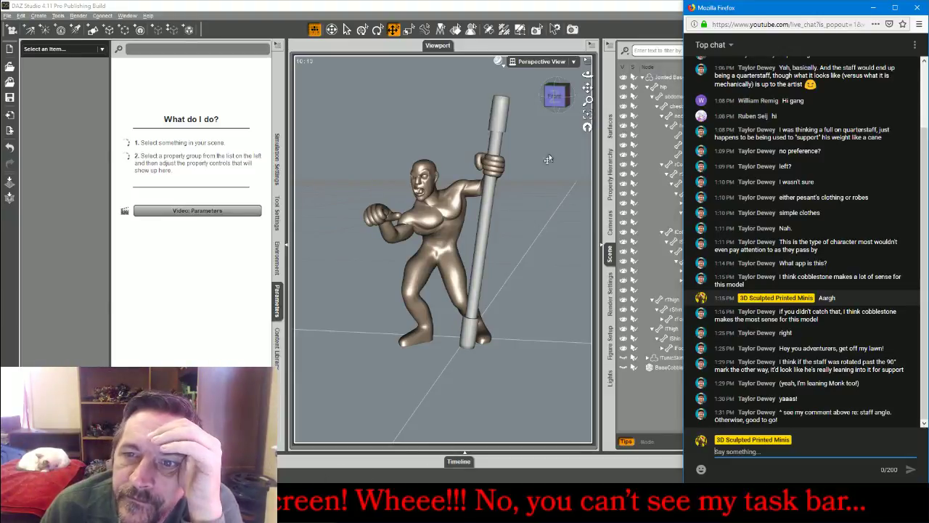
In DAZ Studio, set the left hand's Twist to about 13.9, and pull the hand and quarterstaff higher above the shoulder
drag(554, 103, 468, 125)
click(419, 175)
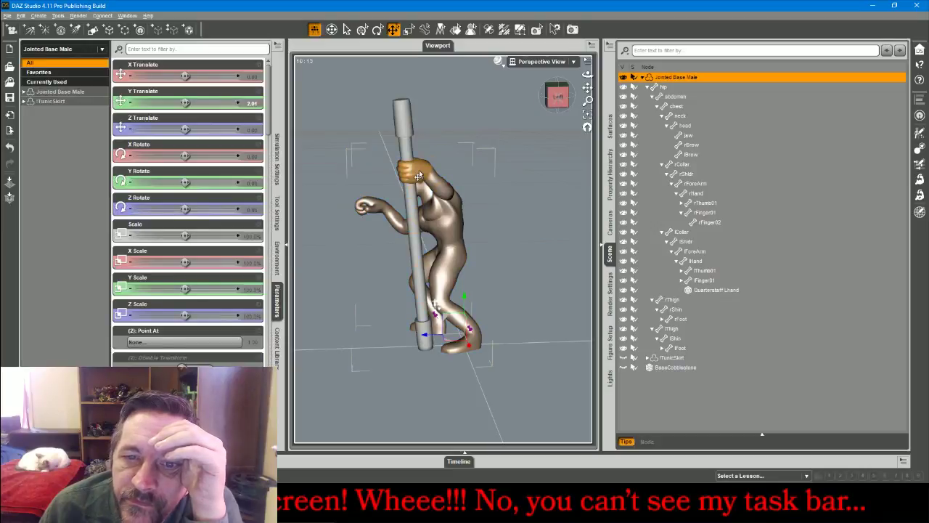
click(419, 176)
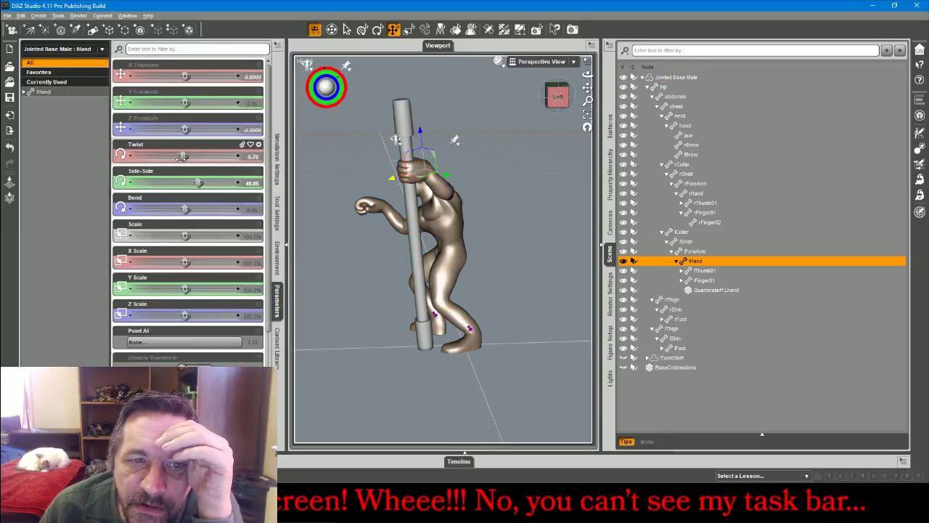
drag(183, 156, 188, 157)
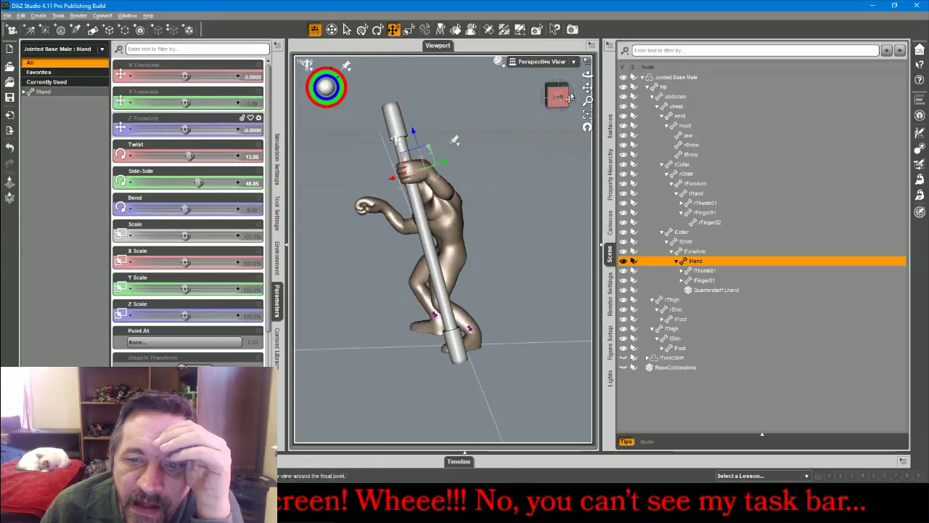
drag(557, 96, 581, 97)
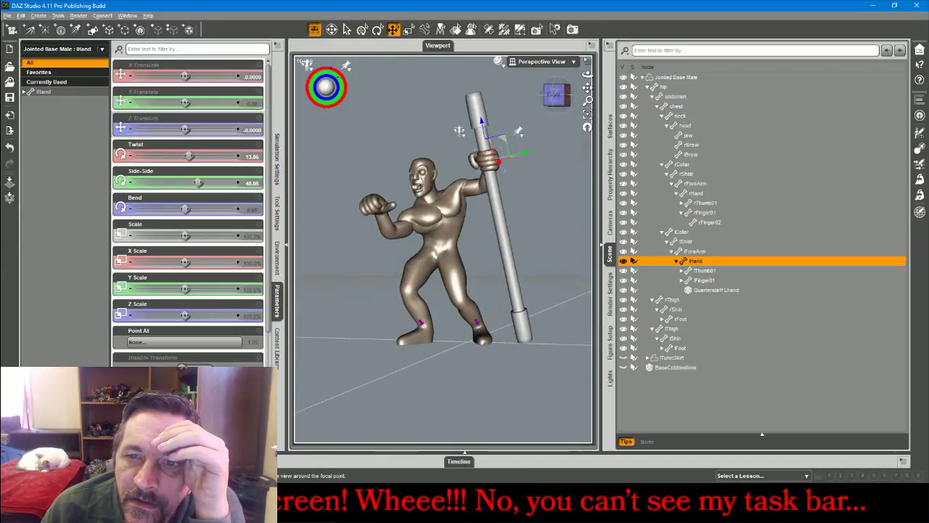
drag(504, 143, 461, 152)
Tilt the staff's lower end away from the body by setting the left hand's Side-Side to about 62.3 and Twist to about 31.2
click(469, 166)
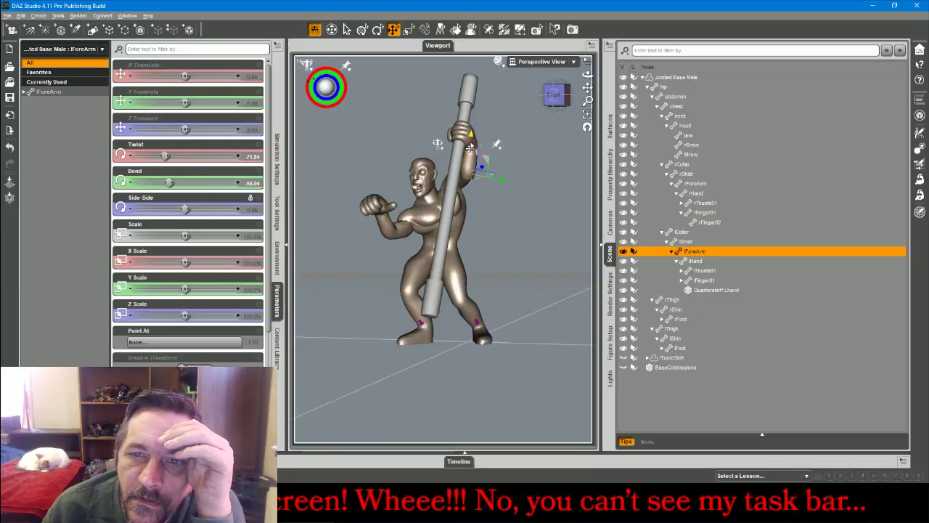
click(467, 146)
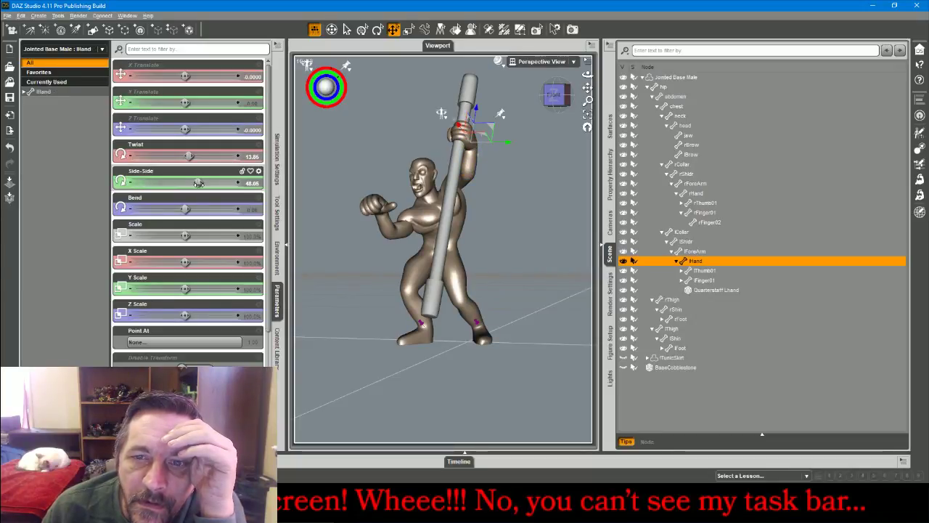
mouse_move(199, 183)
mouse_down()
mouse_move(195, 154)
mouse_move(201, 182)
mouse_up()
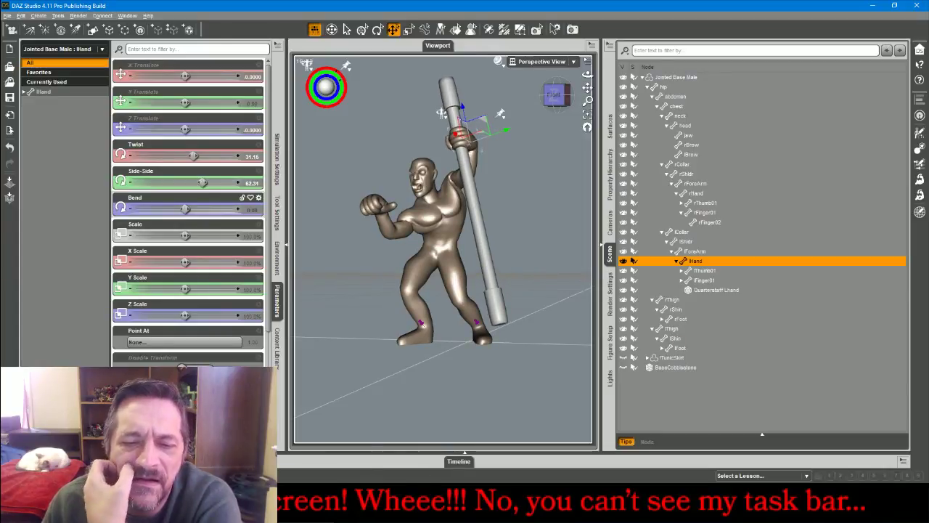
Check the live chat's comments on the staff angle, and slide the quarterstaff down along its length to the ground
key(alt+Tab)
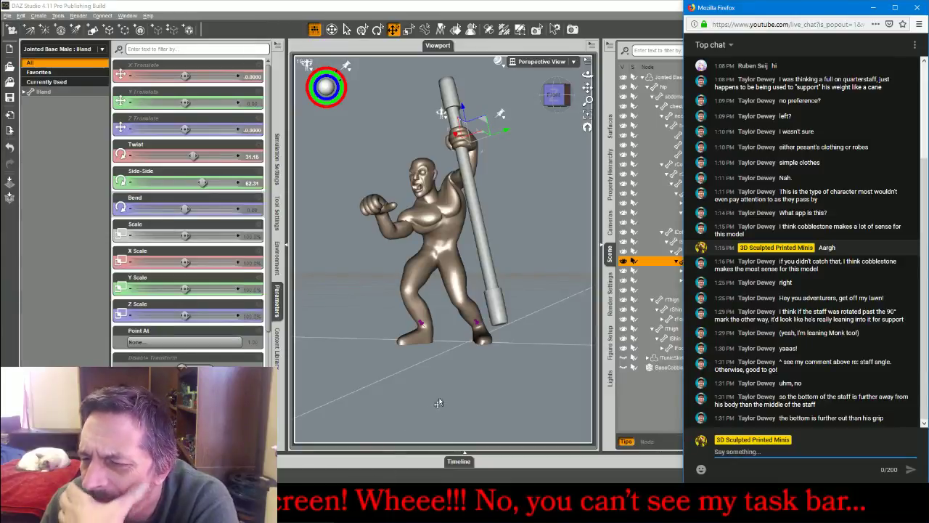
click(488, 322)
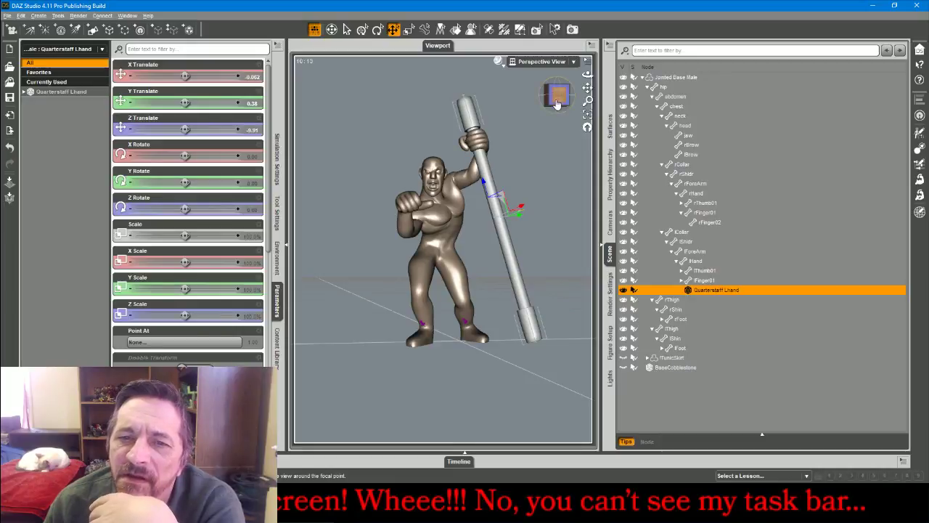
mouse_move(558, 103)
mouse_down()
mouse_move(539, 104)
mouse_move(560, 113)
mouse_up()
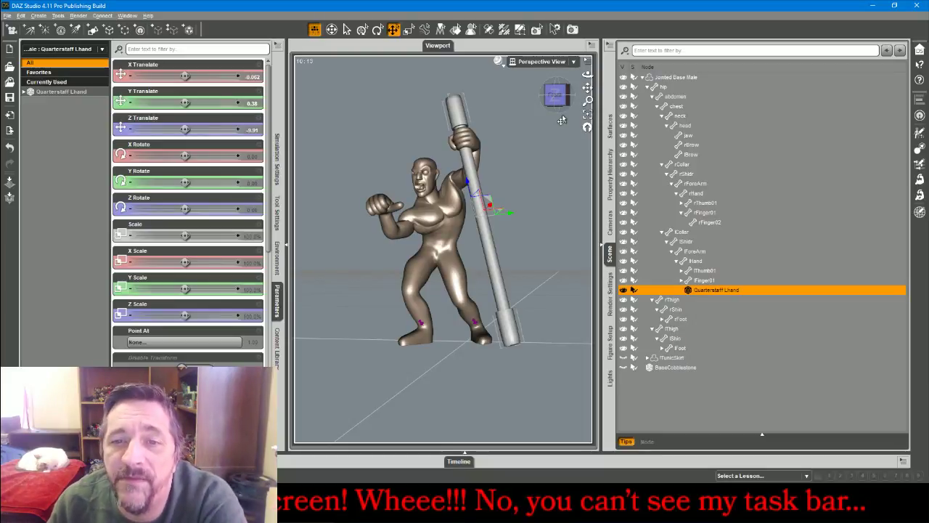
Steepen the quarterstaff by setting the left hand's Twist to about 20.8 and Side-Side to about 64.3
click(478, 142)
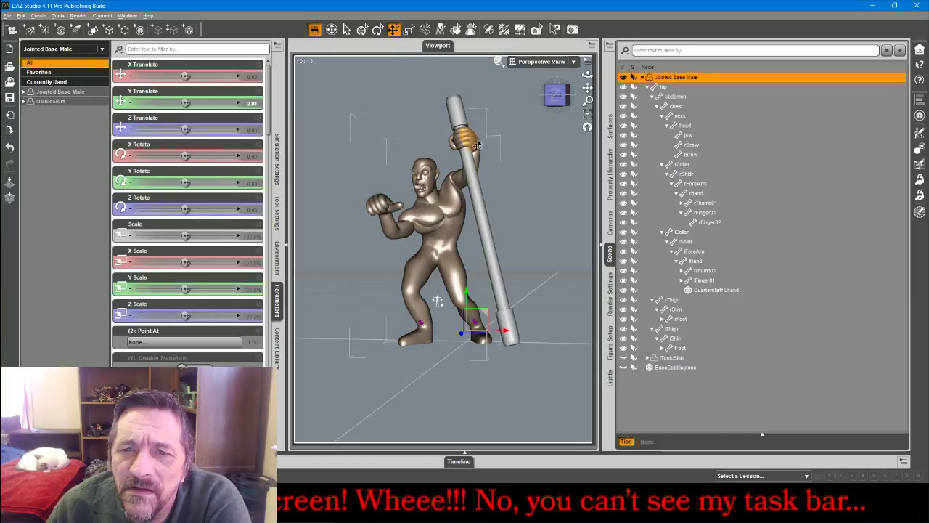
click(479, 143)
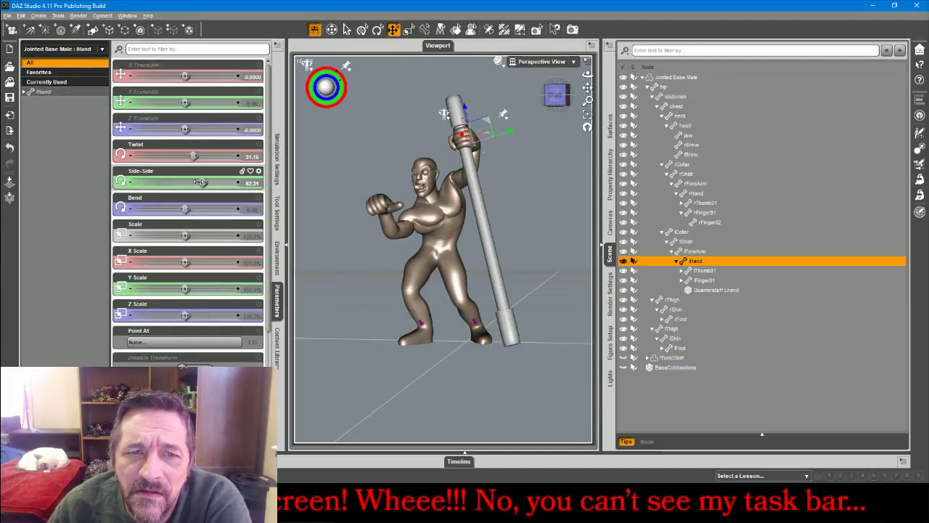
drag(193, 156, 190, 156)
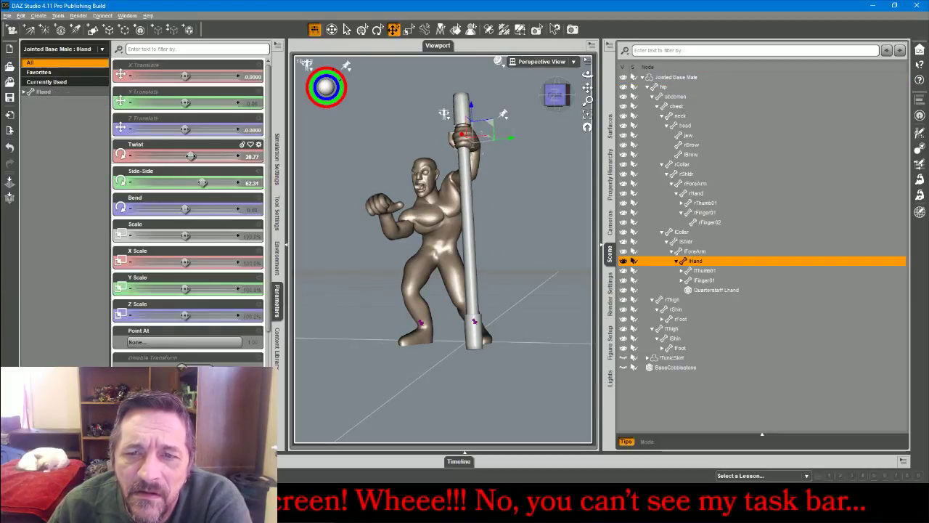
drag(555, 95, 532, 104)
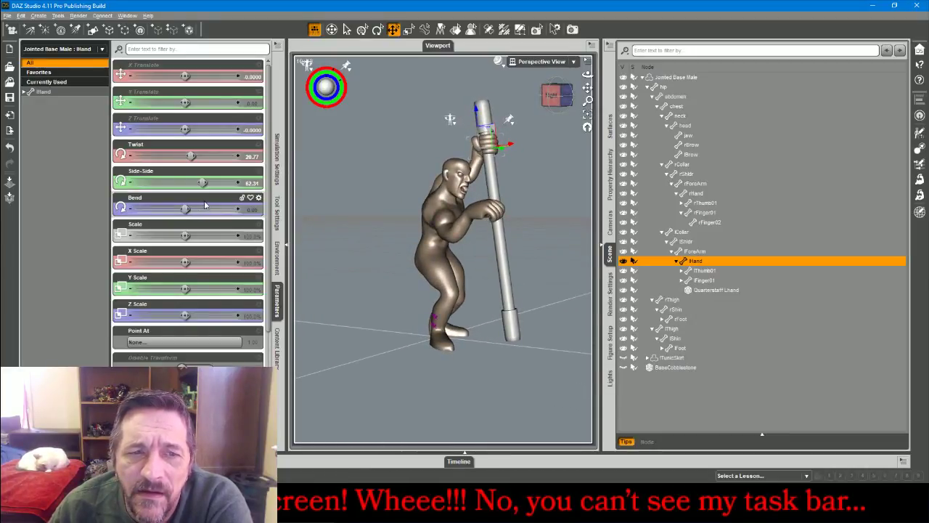
click(239, 183)
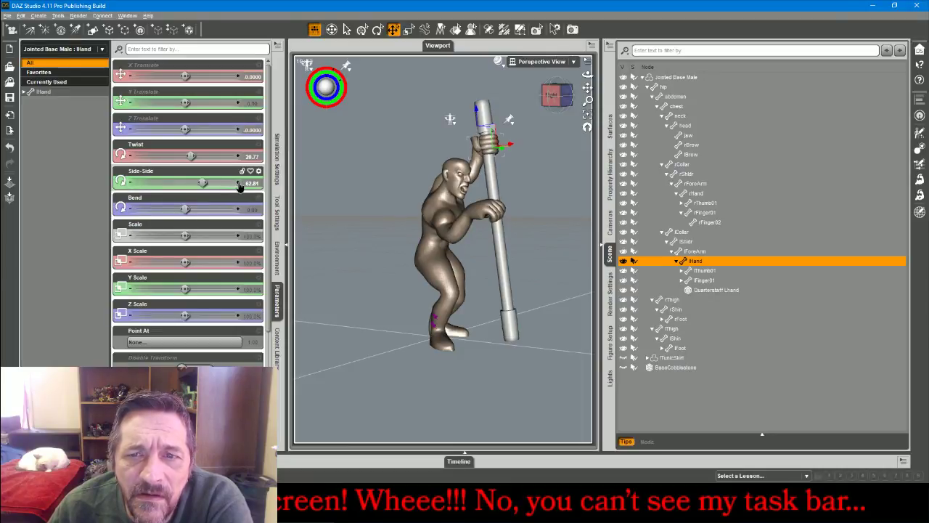
click(239, 184)
click(238, 184)
click(239, 184)
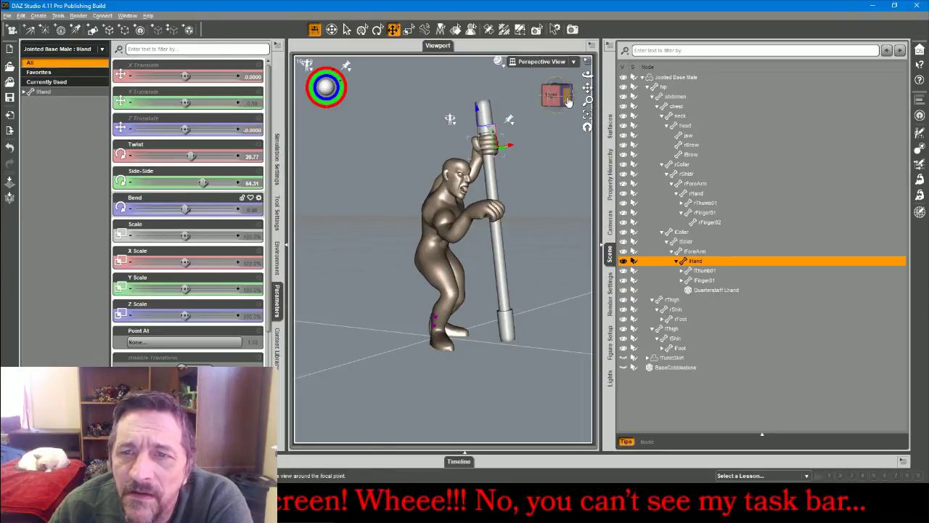
Examine the quarterstaff's lean and ground contact in the Front View and the Perspective View
click(541, 61)
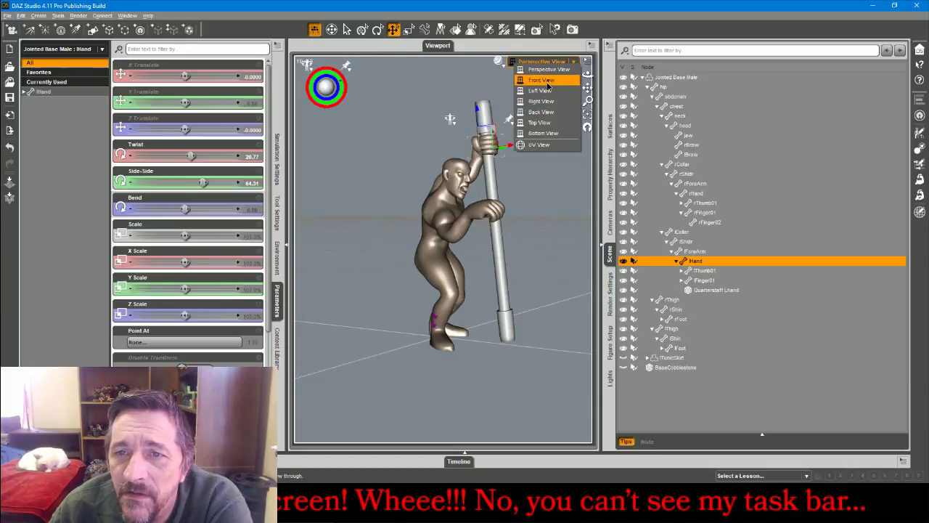
click(541, 80)
drag(588, 88, 597, 131)
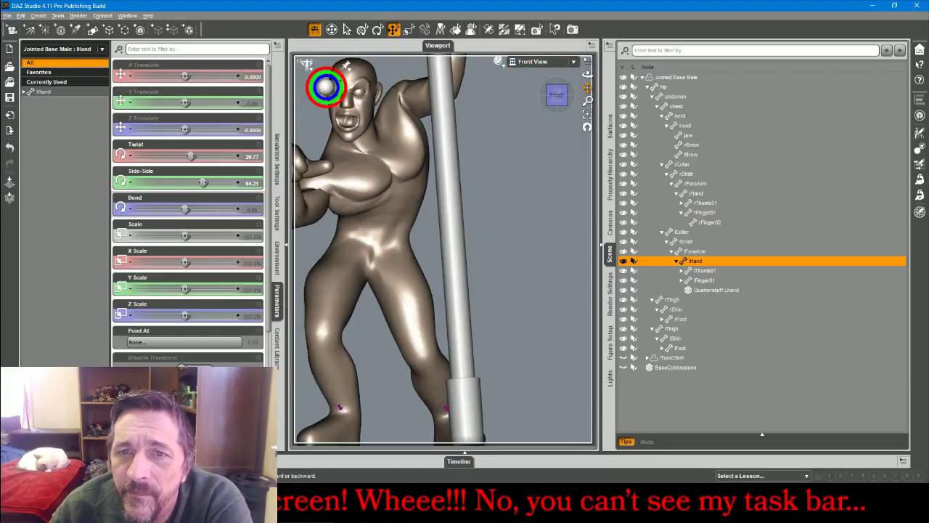
click(462, 216)
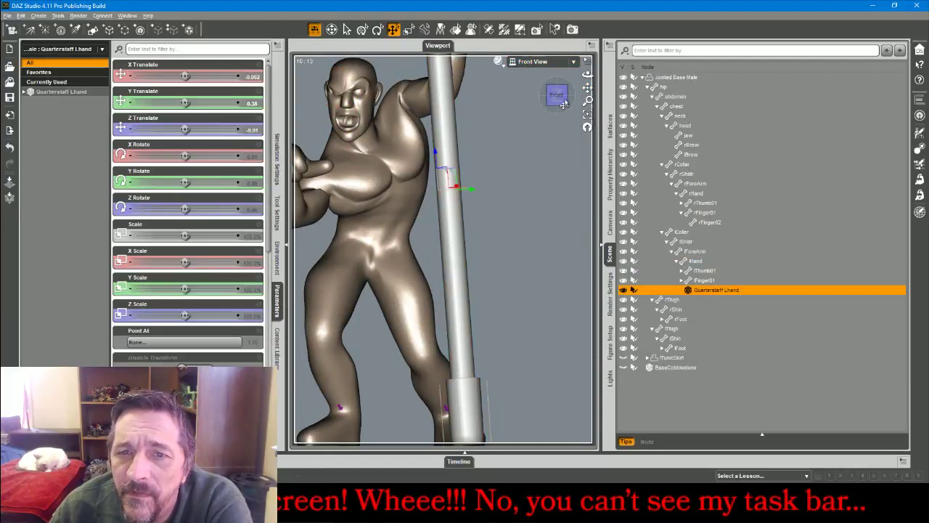
drag(589, 88, 597, 44)
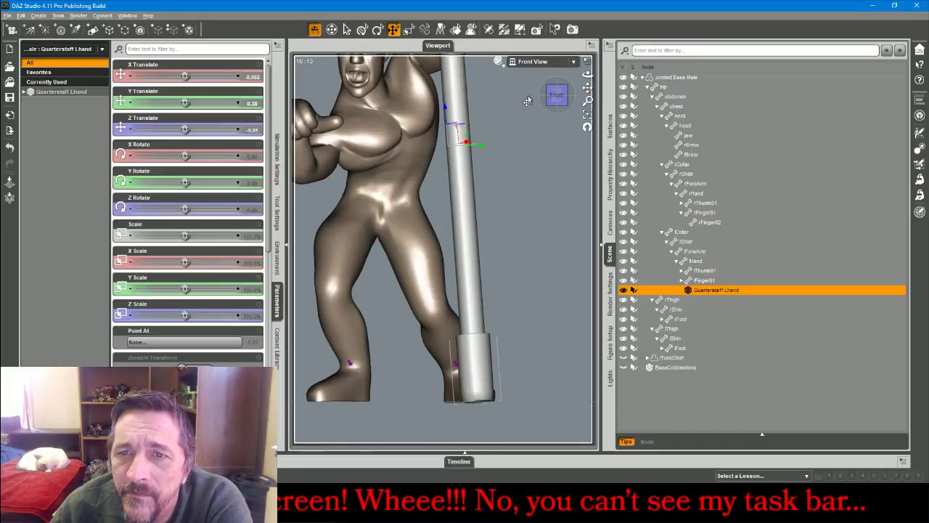
click(541, 62)
click(530, 70)
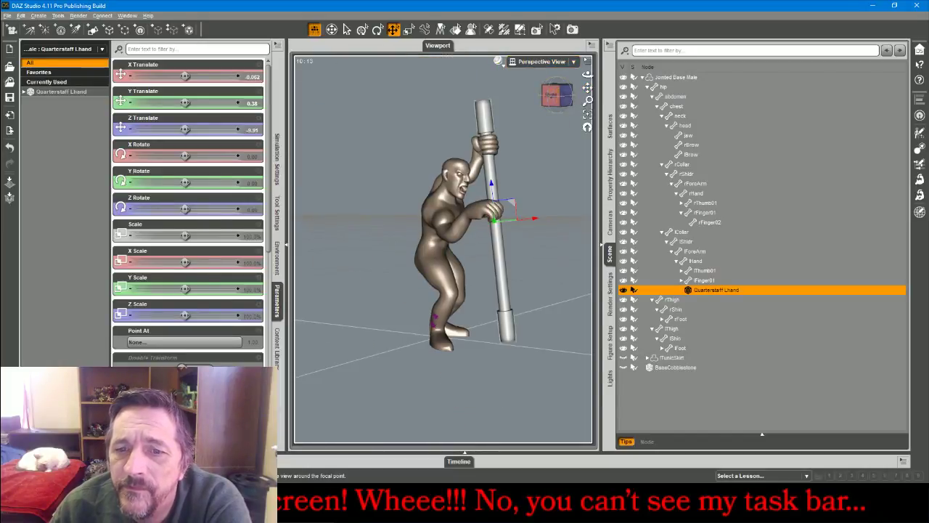
drag(589, 75, 533, 85)
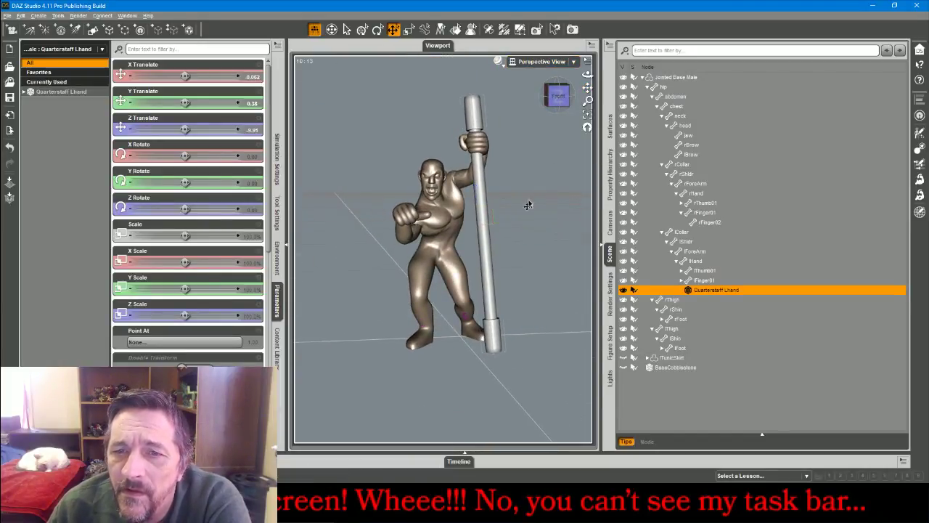
Show the cobblestone base, shift it under the feet and staff to about X -2.2 and Z 5.4, and lower it slightly
click(562, 218)
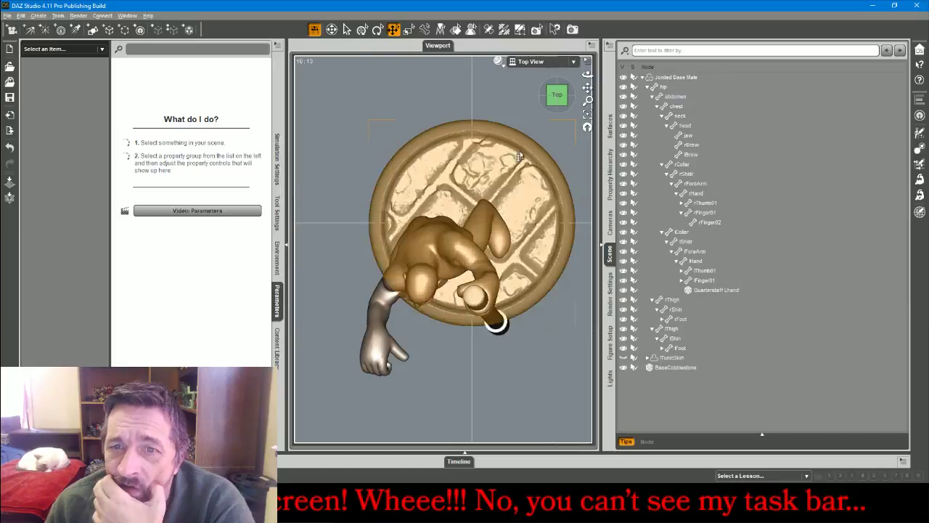
click(525, 246)
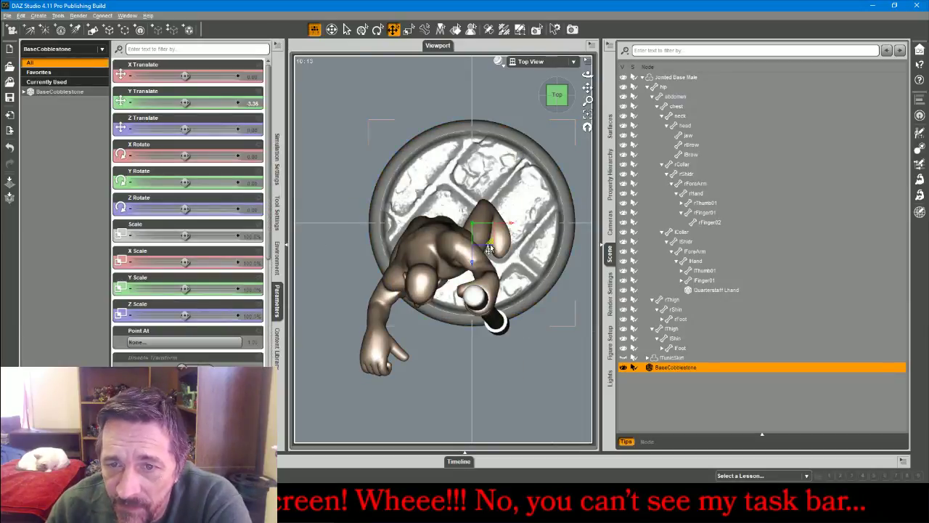
drag(490, 247, 472, 292)
click(531, 61)
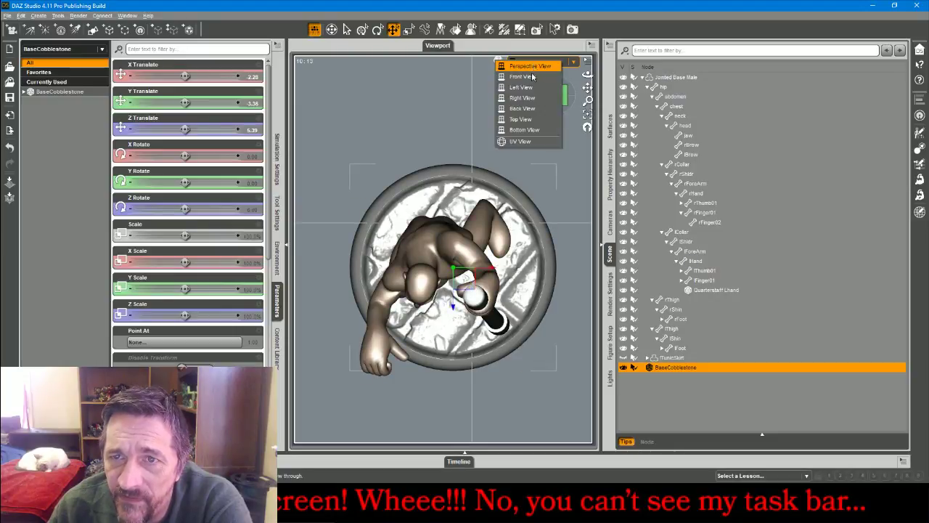
click(531, 72)
click(587, 114)
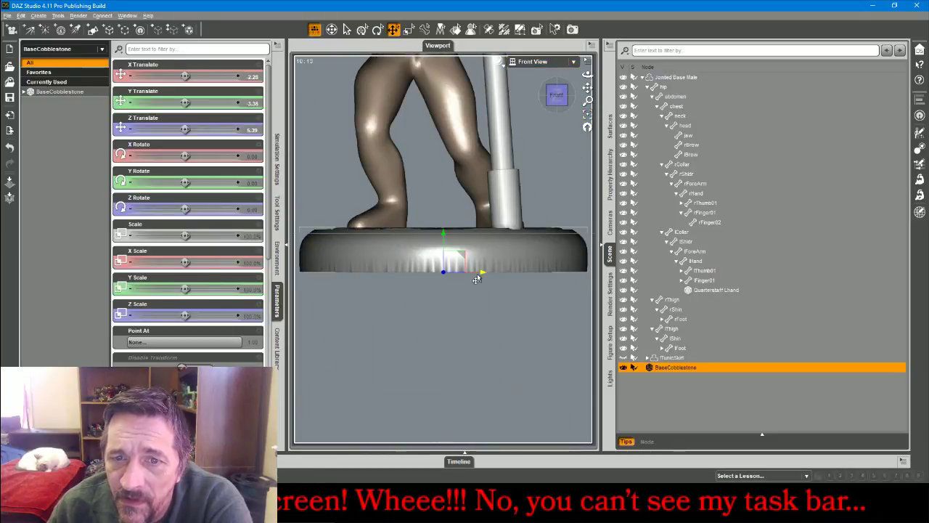
drag(444, 245, 446, 235)
Rotate the cobblestone base about its vertical axis with Y Rotate in the Perspective View
click(541, 62)
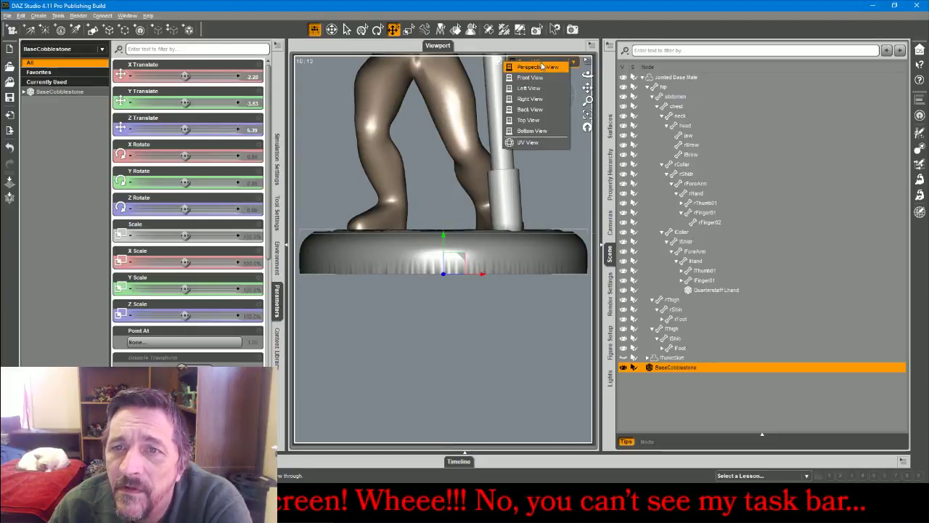
click(539, 66)
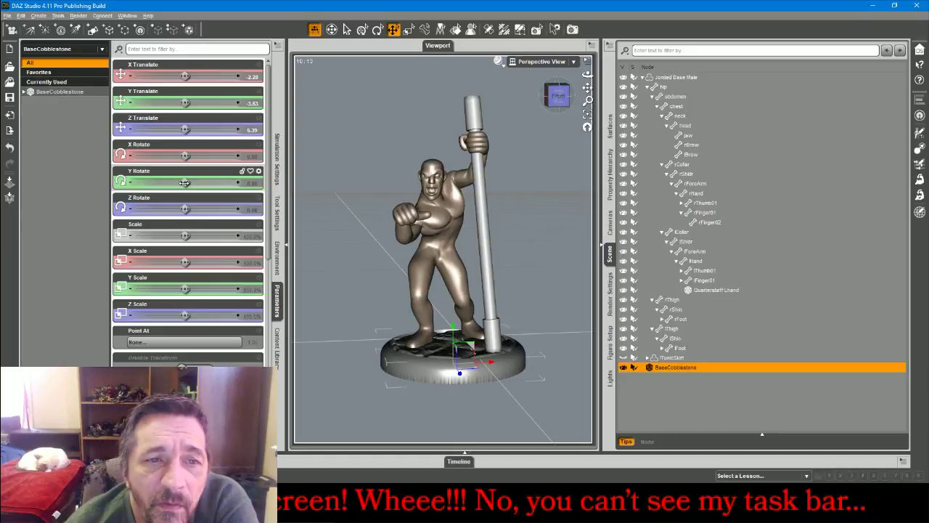
drag(223, 181, 247, 182)
drag(214, 183, 227, 182)
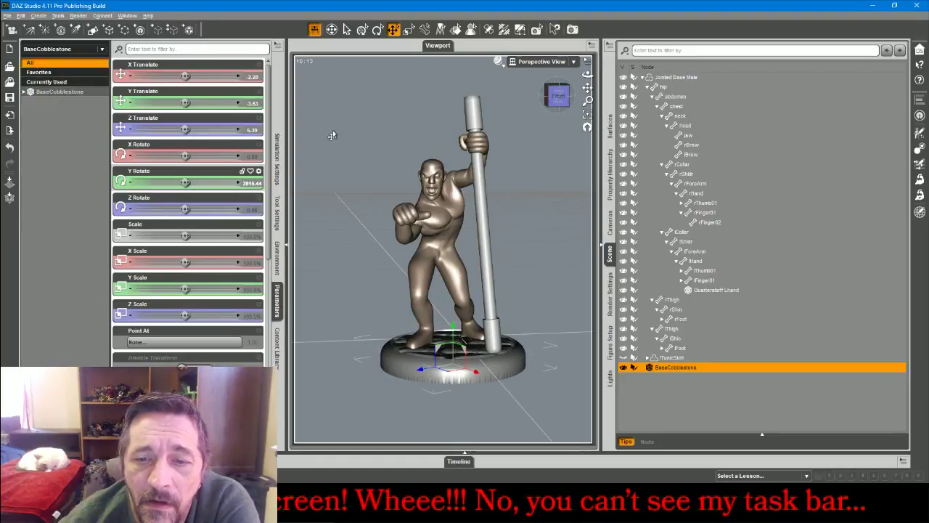
Set the cobblestone base's Y Translate to -3.4 to adjust its height under the feet and staff
drag(565, 103, 566, 107)
drag(589, 75, 529, 70)
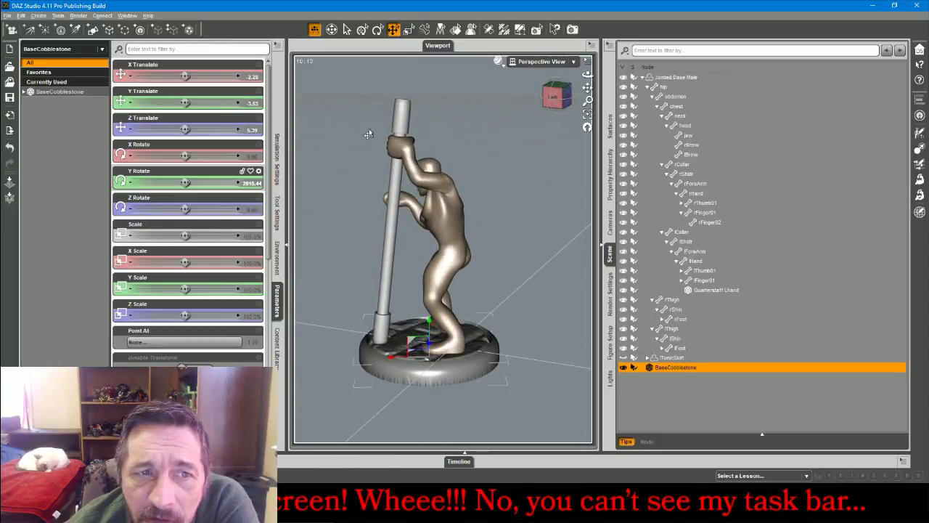
double_click(224, 103)
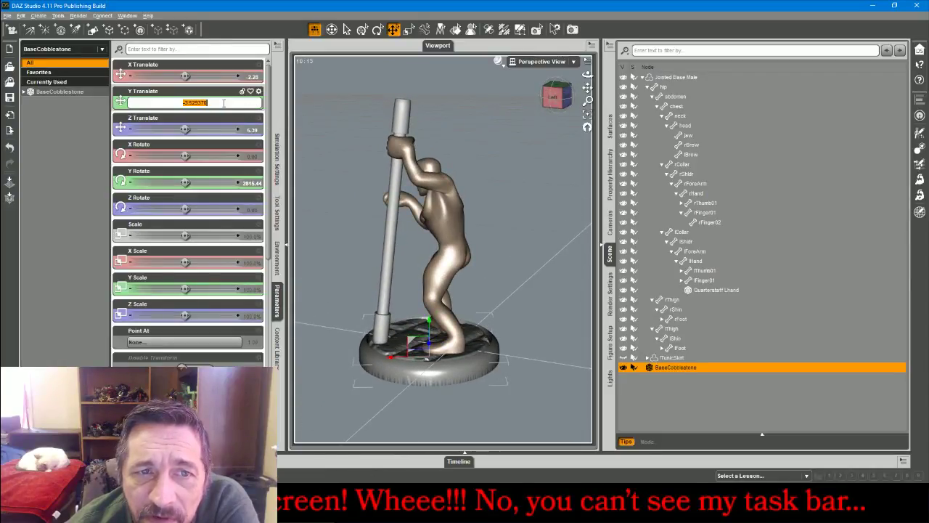
drag(192, 103, 208, 102)
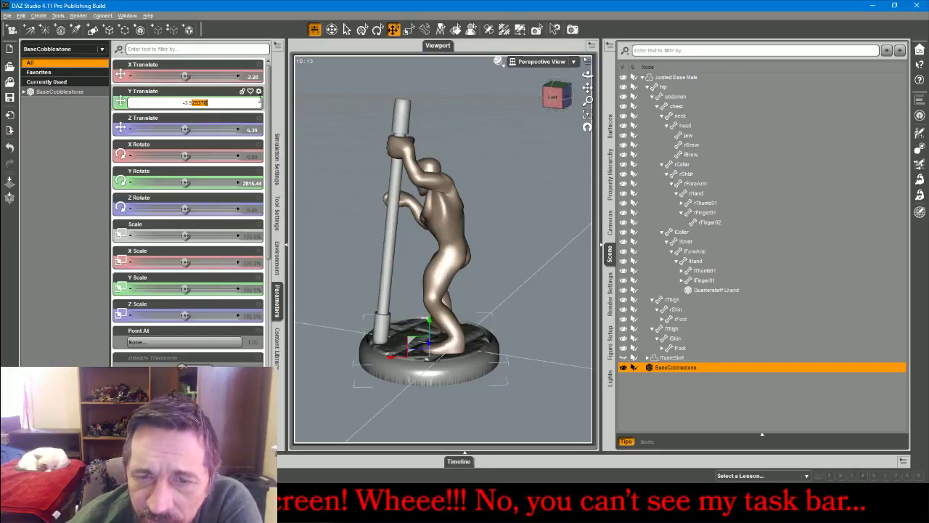
key(BackSpace)
key(Return)
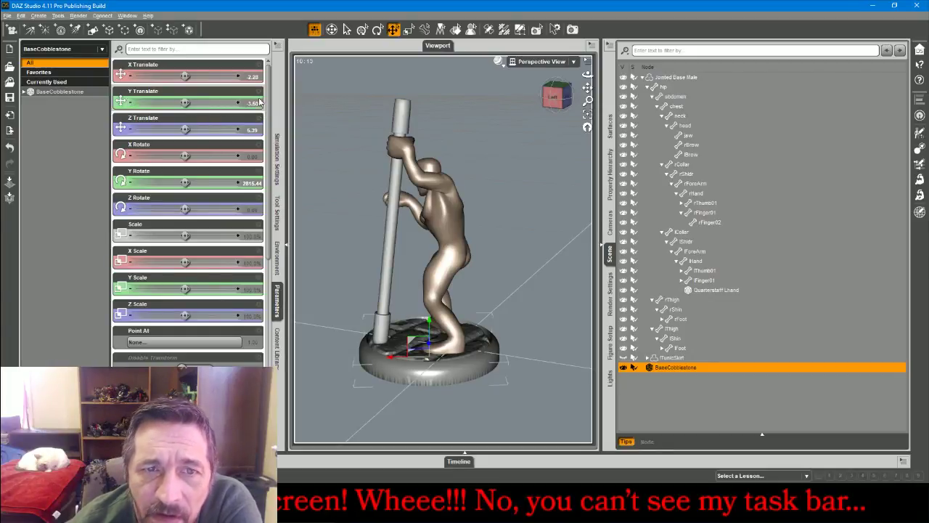
double_click(255, 106)
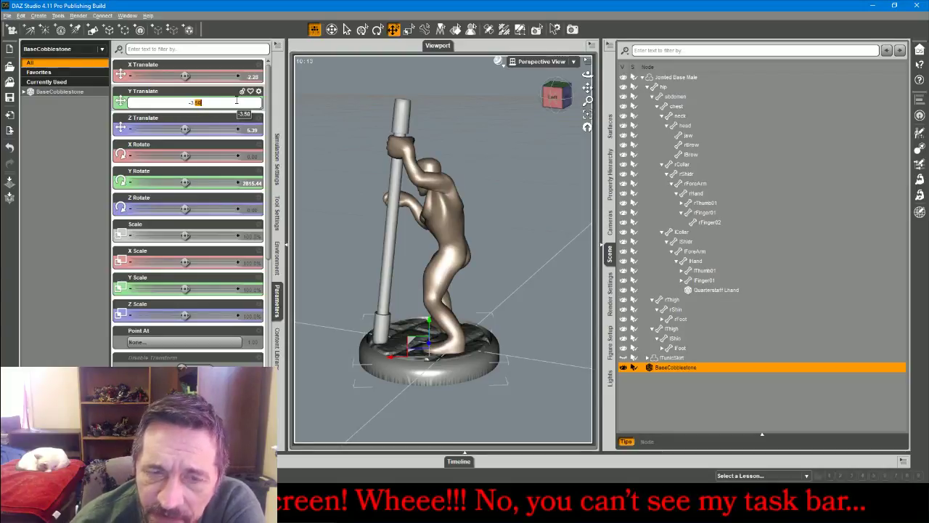
key(Return)
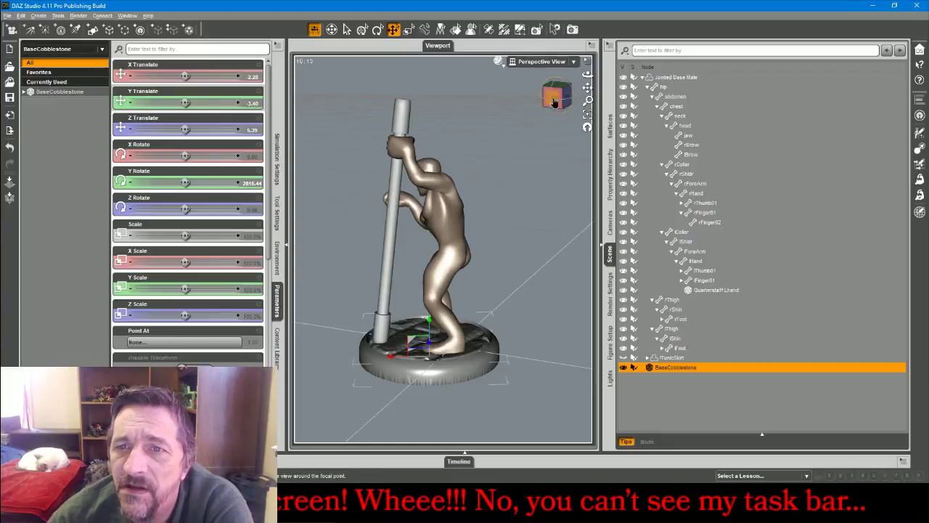
Check the live chat in Firefox and shift the cobblestone base to about X -1.8 and Z 6.4
drag(556, 100, 652, 94)
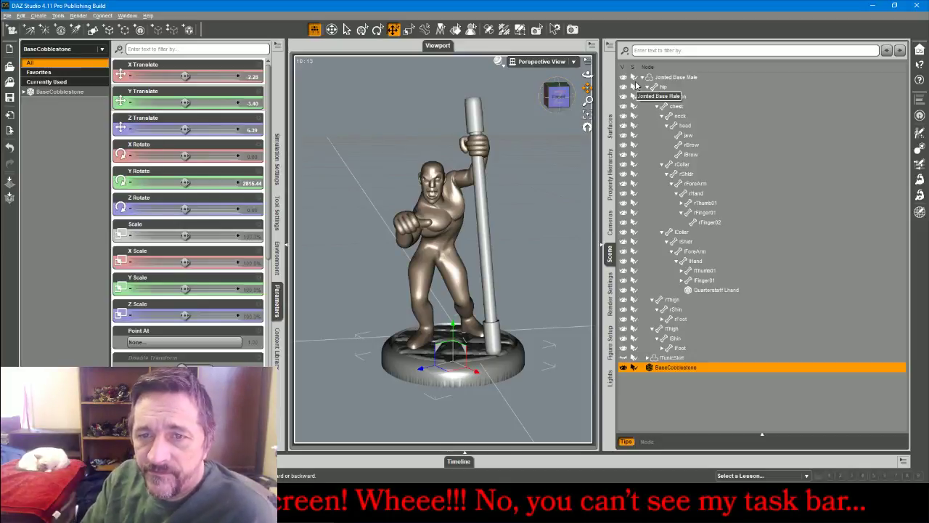
click(320, 513)
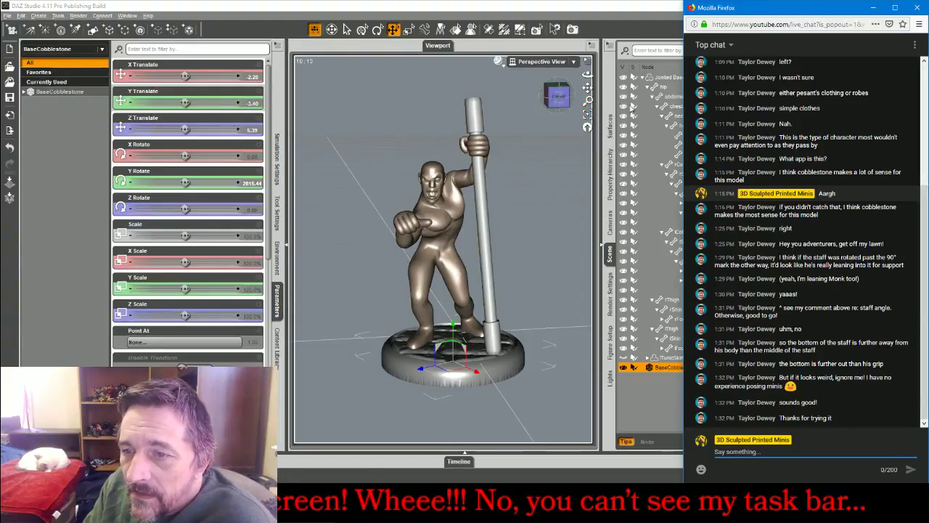
drag(557, 96, 589, 83)
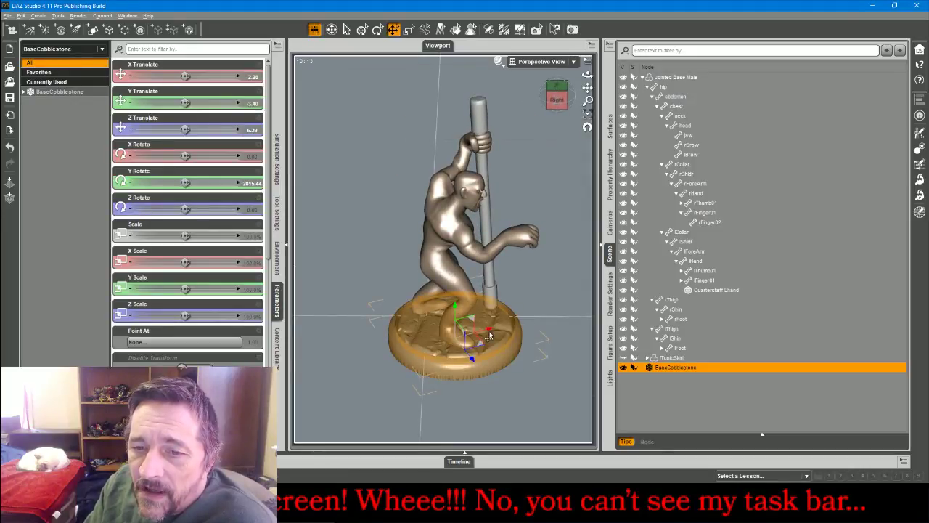
drag(490, 337, 494, 333)
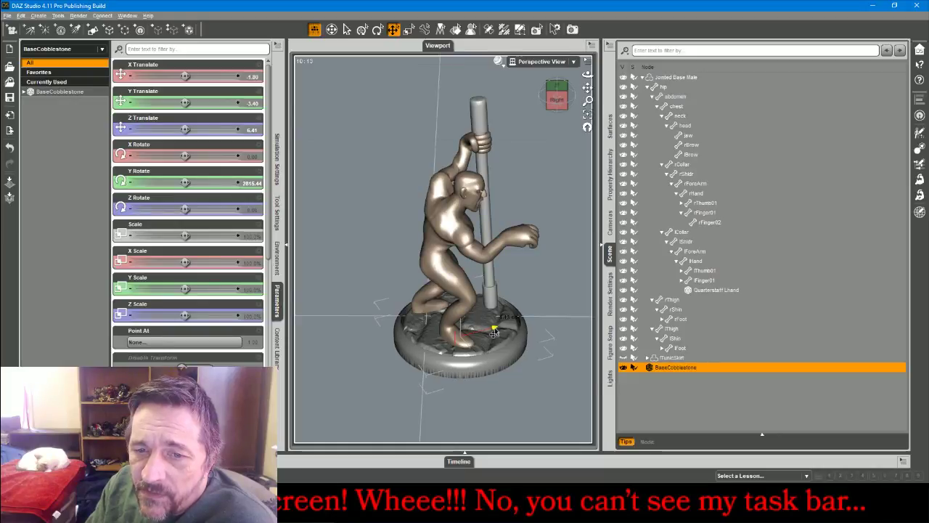
drag(556, 103, 613, 112)
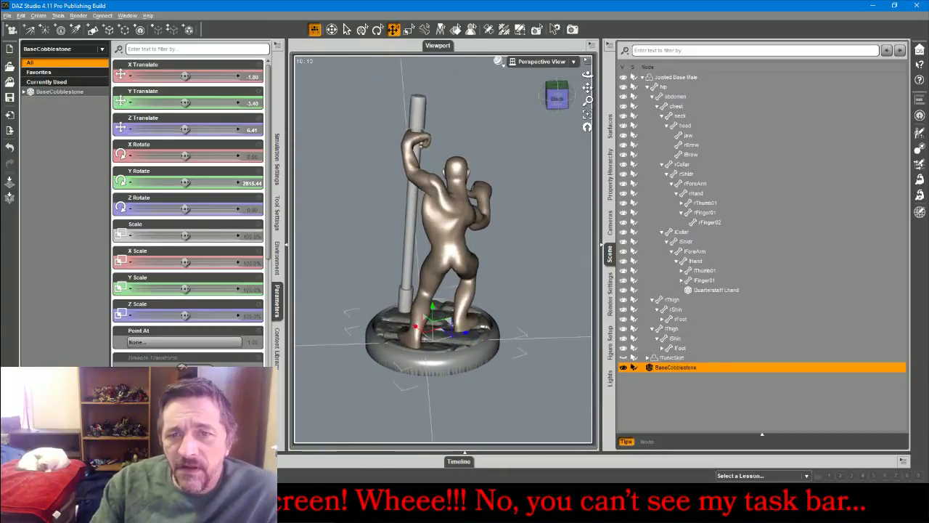
Clear the selection, show the tunic skirt, and examine the complete figure with quarterstaff and base from back and front
click(423, 190)
click(438, 201)
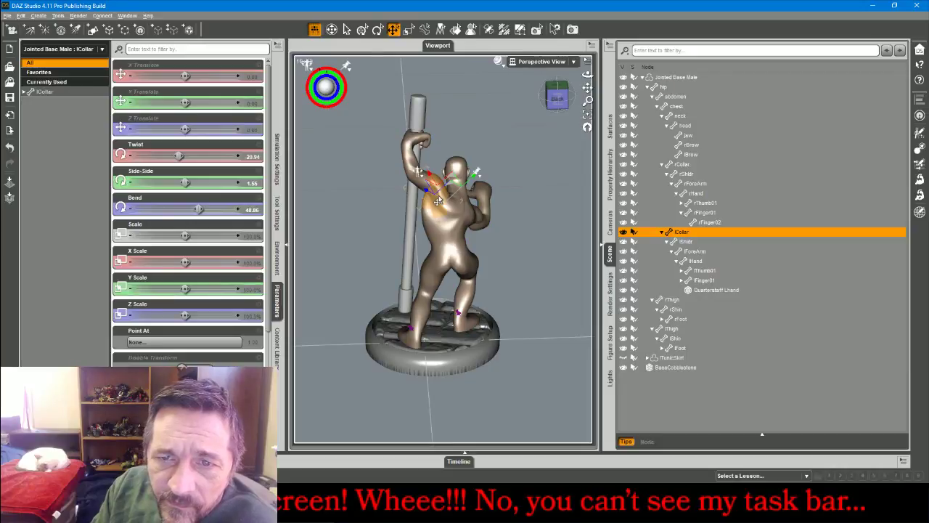
click(539, 203)
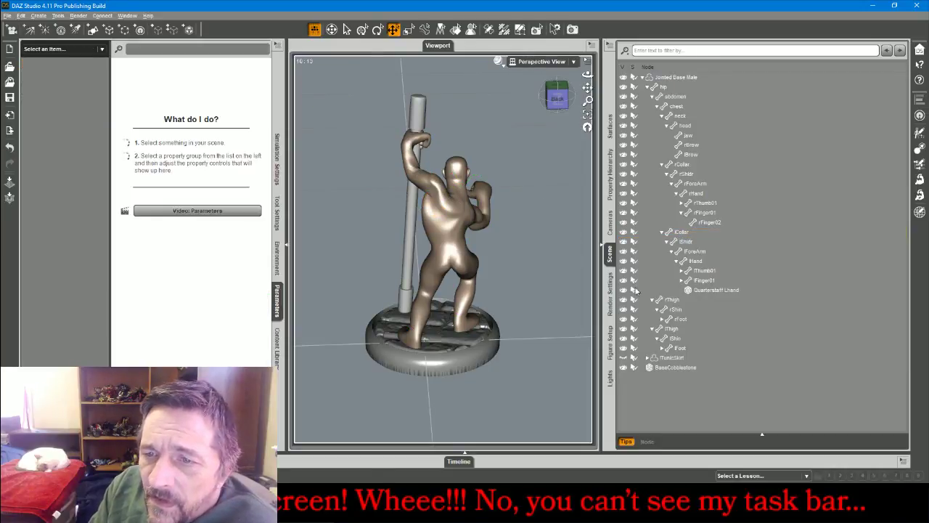
click(624, 359)
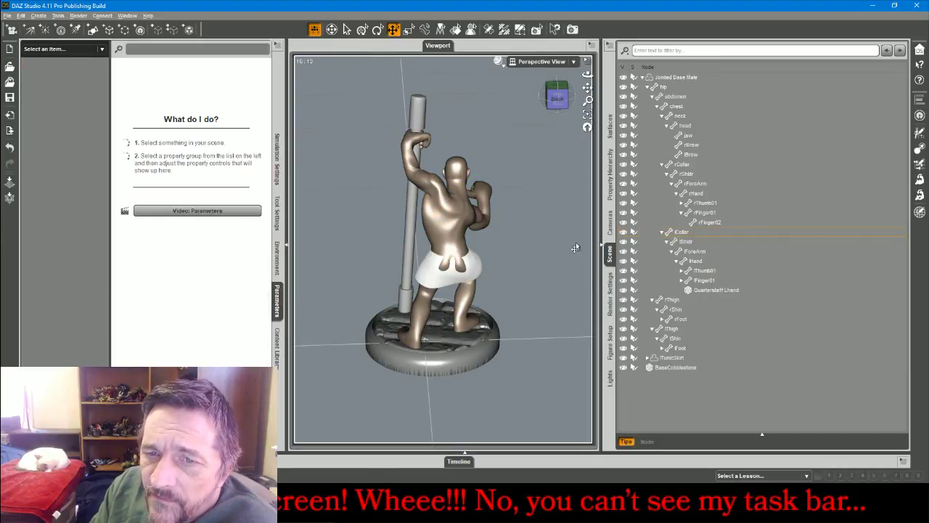
drag(553, 101, 482, 97)
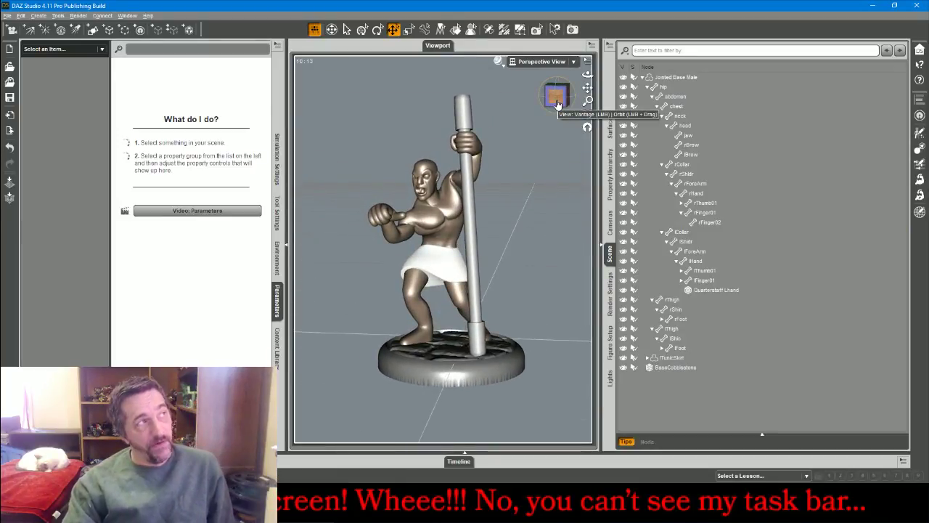
mouse_move(558, 104)
mouse_down()
mouse_move(597, 108)
mouse_move(558, 105)
mouse_up()
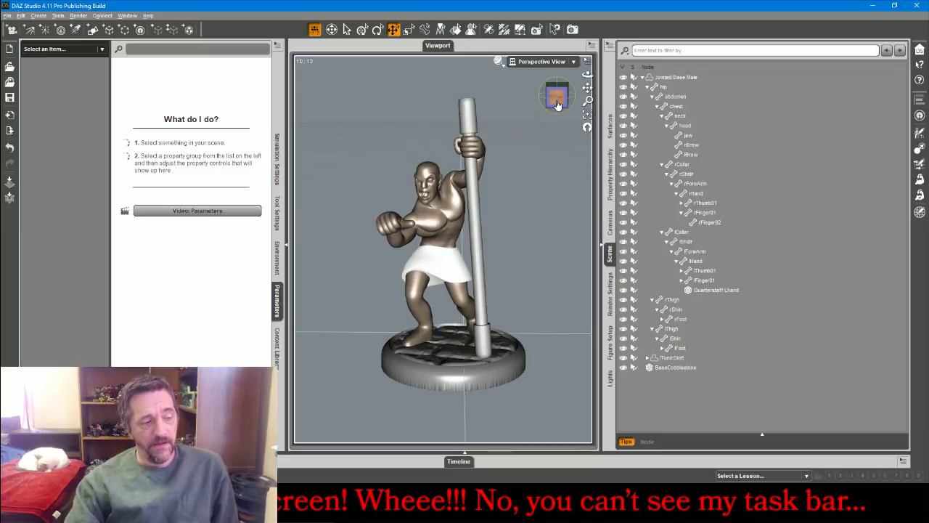
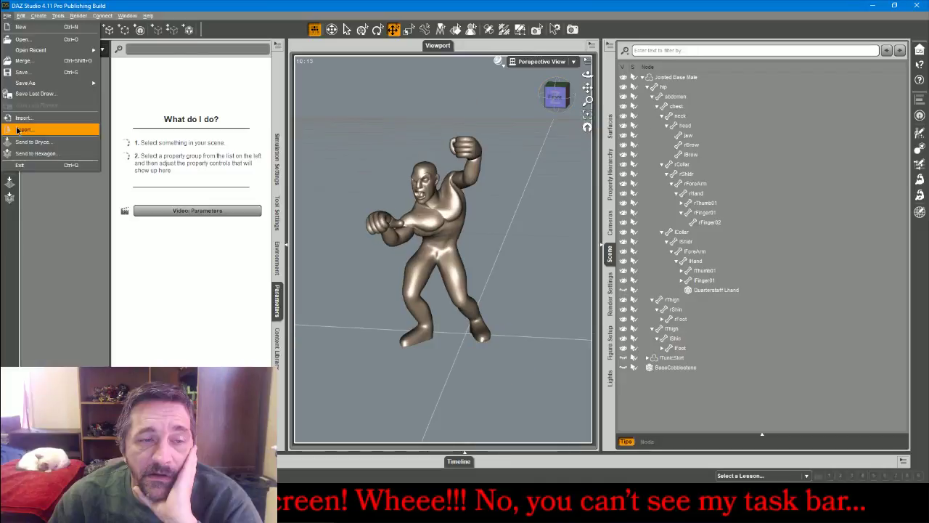
Start an export and create and open a new folder ThisOldMan inside PatreonMinis > New as its destination
click(29, 129)
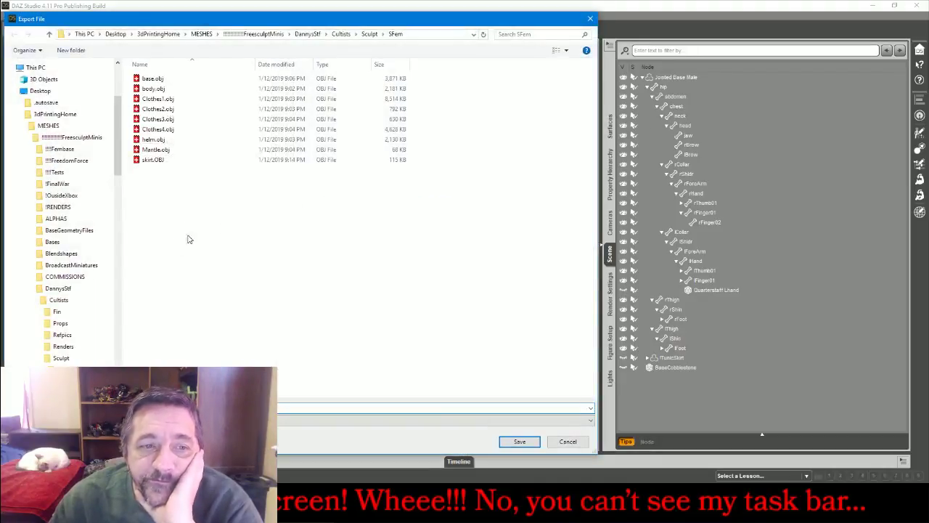
click(29, 288)
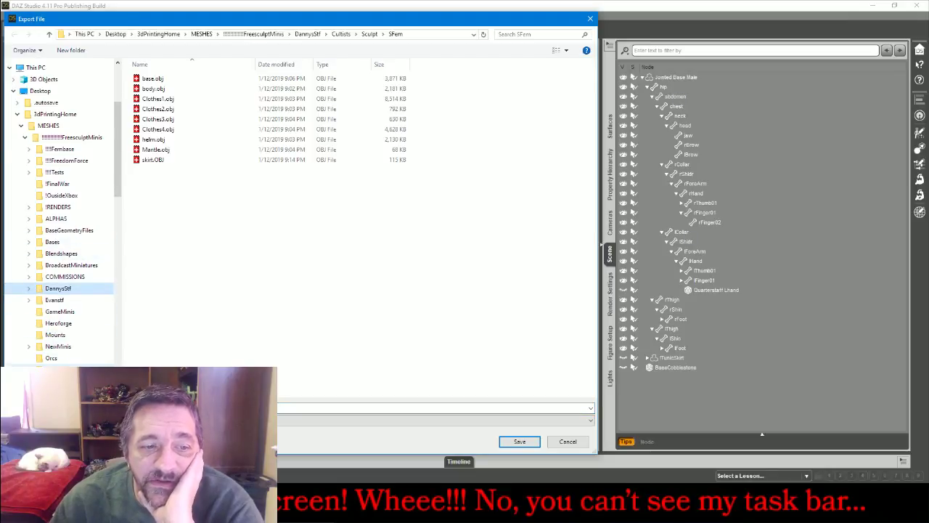
click(71, 366)
double_click(207, 91)
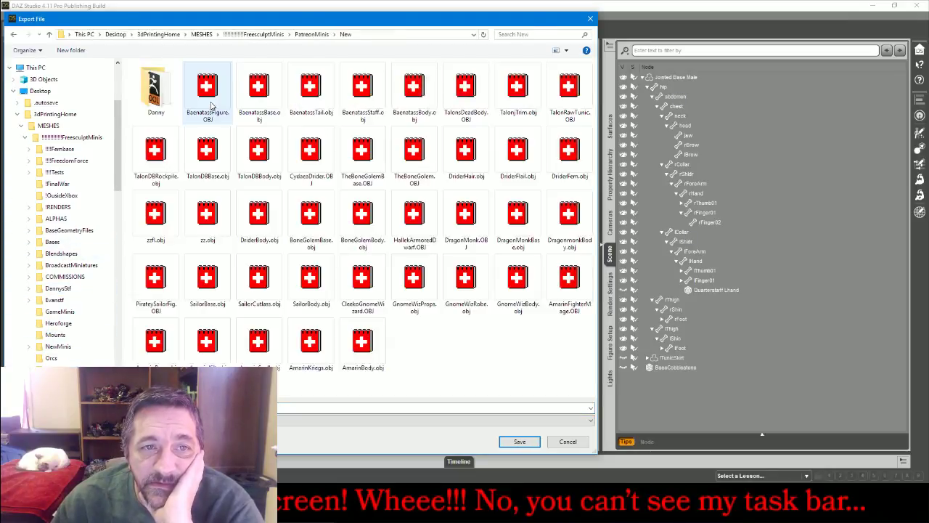
click(64, 51)
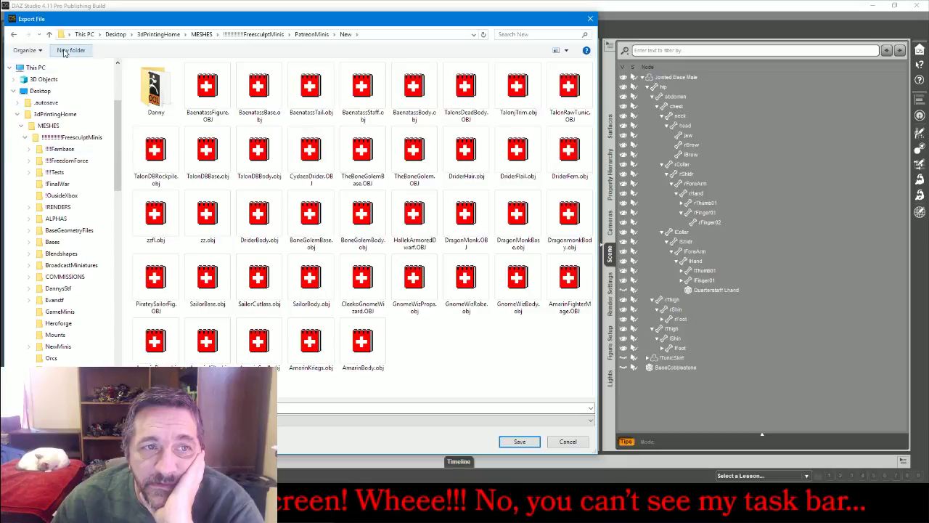
text(This)
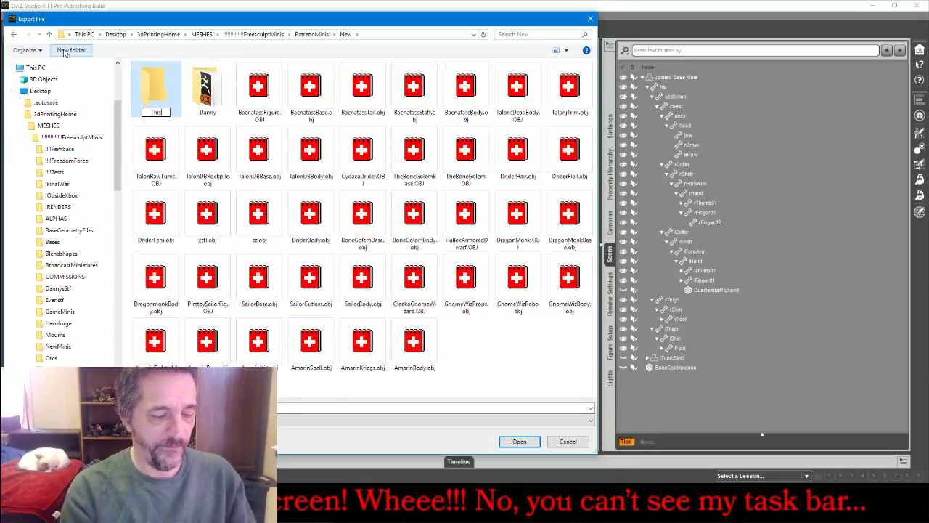
text(OldMan)
key(Return)
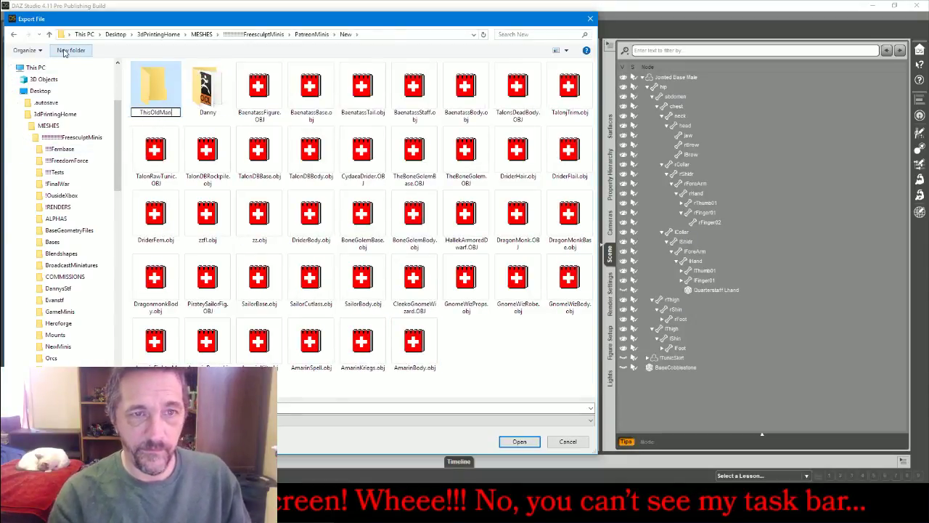
key(Return)
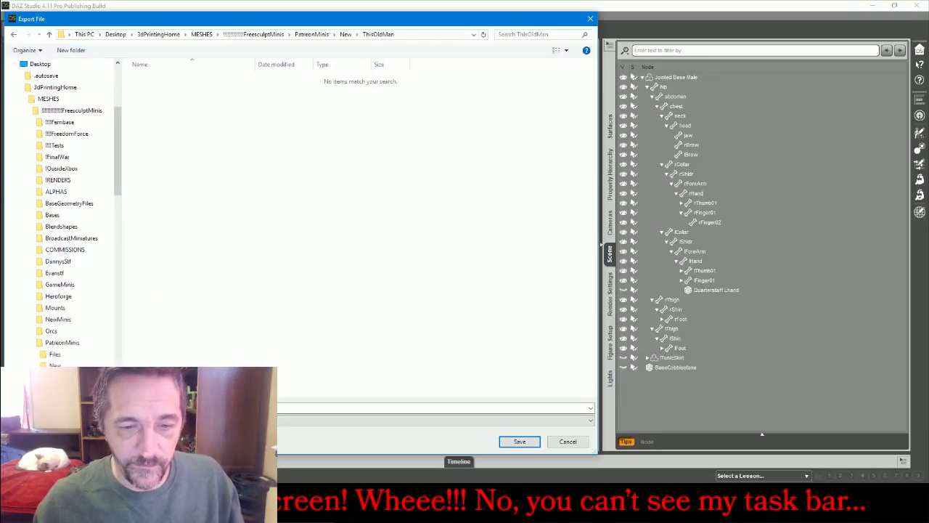
Check the live chat in Firefox and export the male body as ThisOldManBody.obj into the ThisOldMan folder, keeping the OBJ export options
key(alt+Tab)
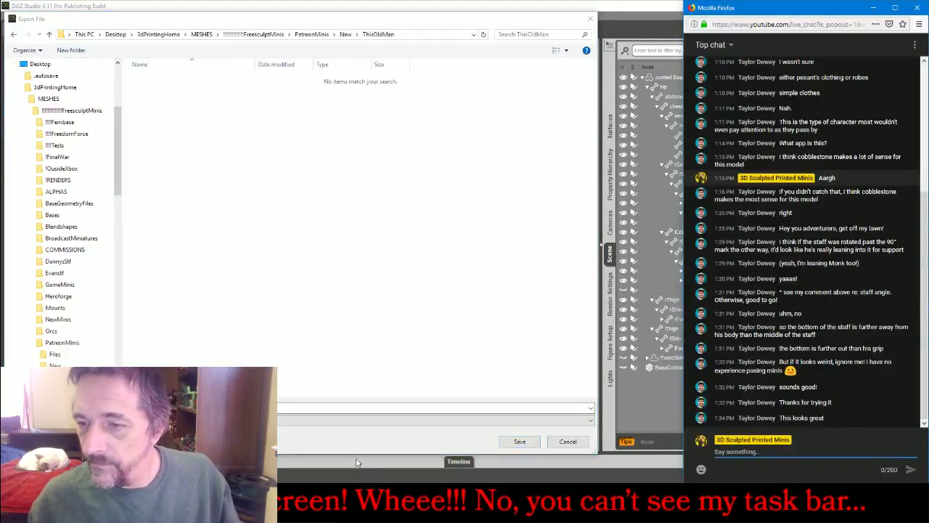
click(334, 409)
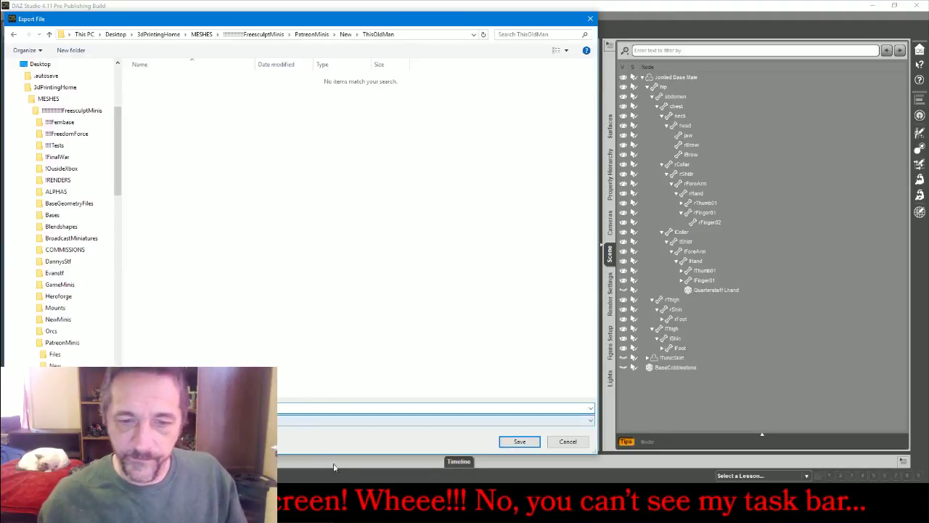
key(alt+Tab)
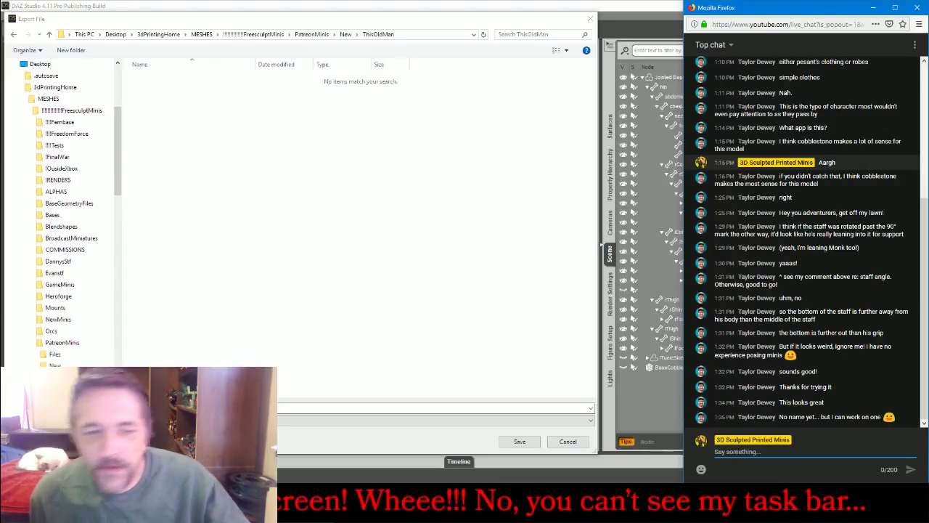
click(313, 411)
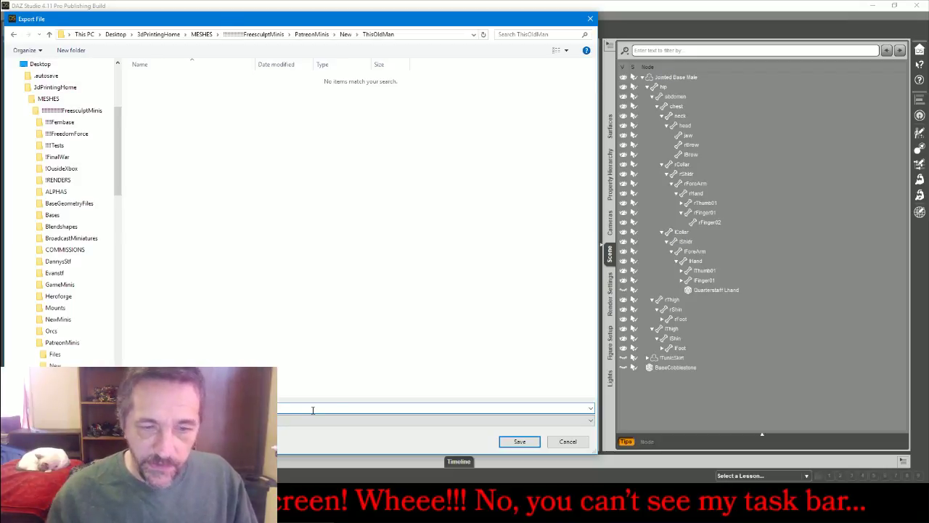
click(521, 442)
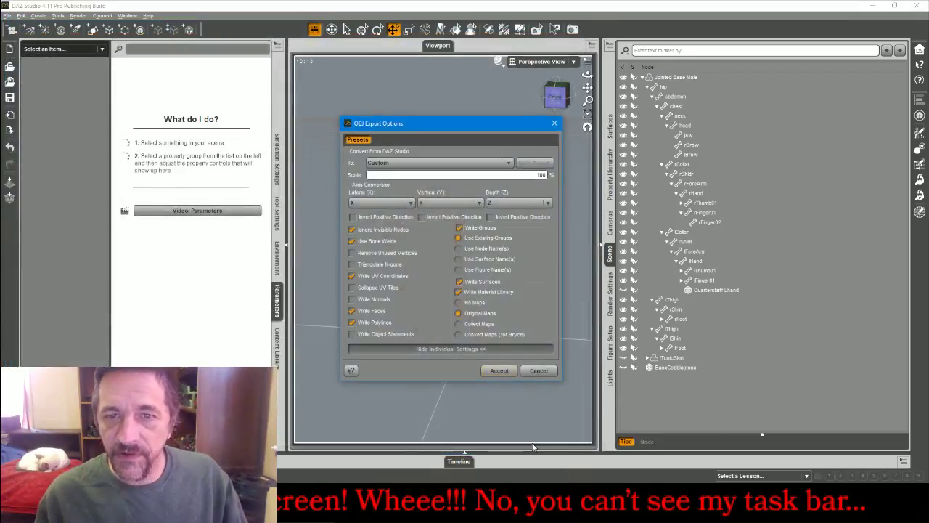
click(499, 371)
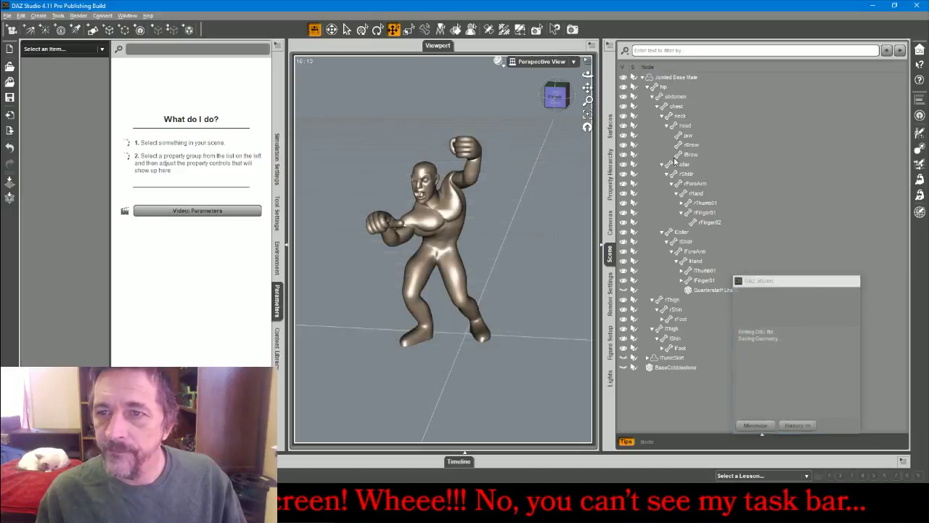
Hide the male body, show the quarterstaff, and export it as an OBJ file into the ThisOldMan folder, keeping the OBJ export options
click(622, 77)
click(622, 291)
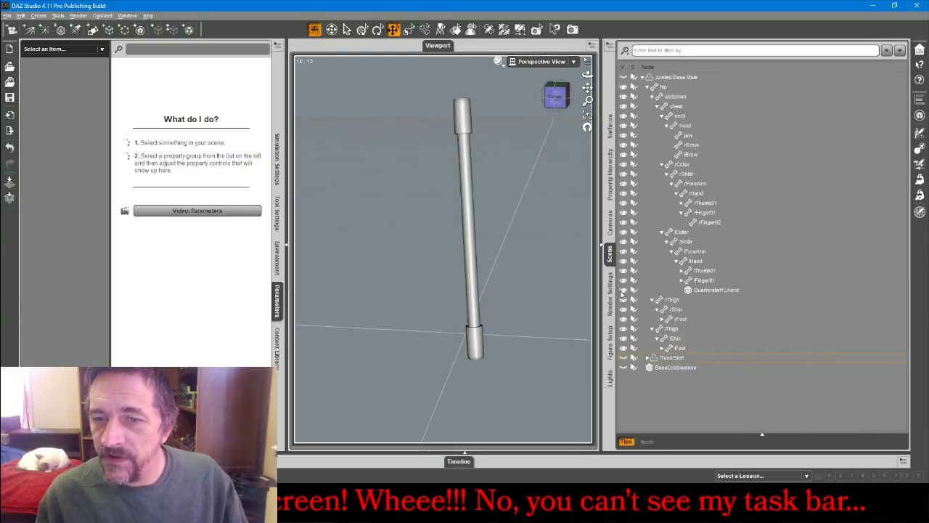
click(7, 18)
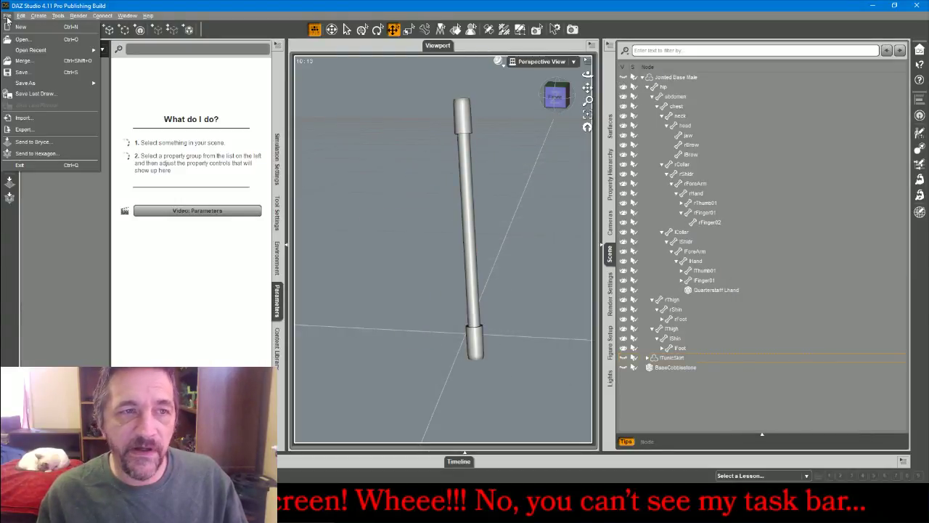
click(35, 126)
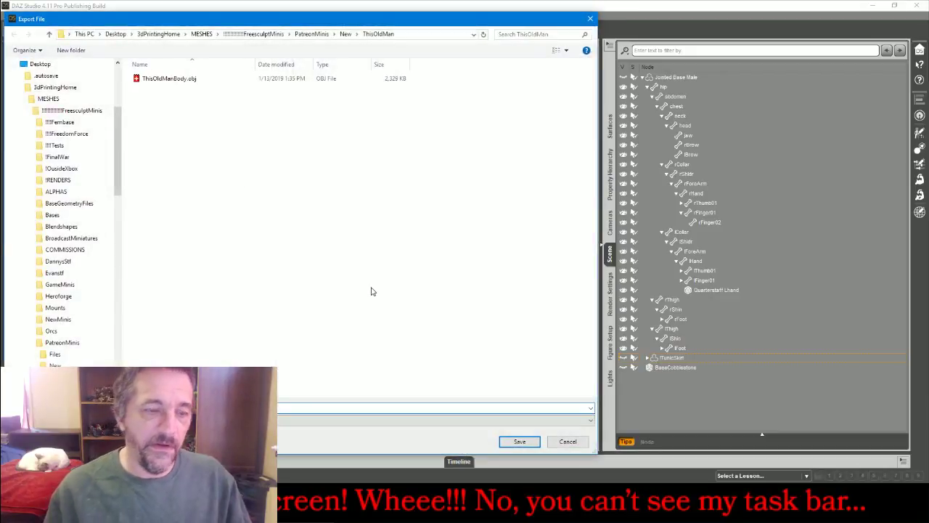
text(This)
key(Return)
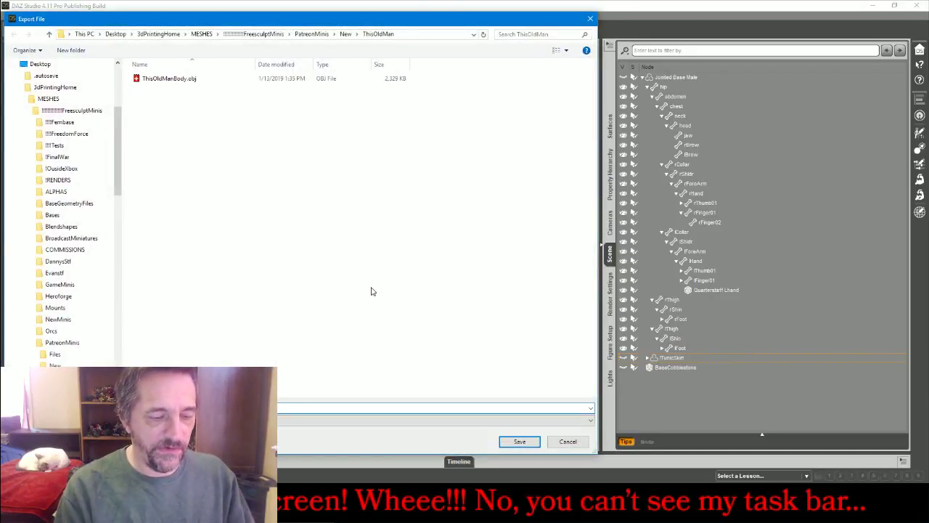
key(Return)
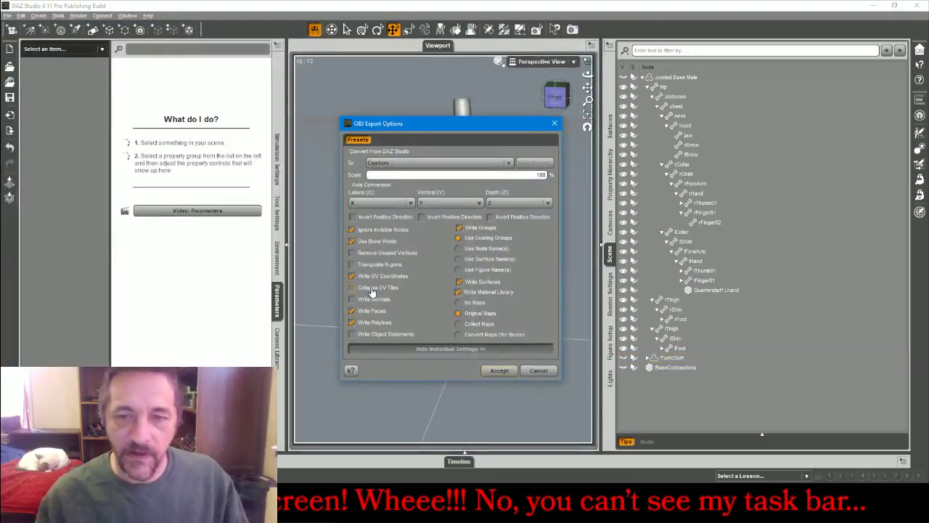
click(498, 371)
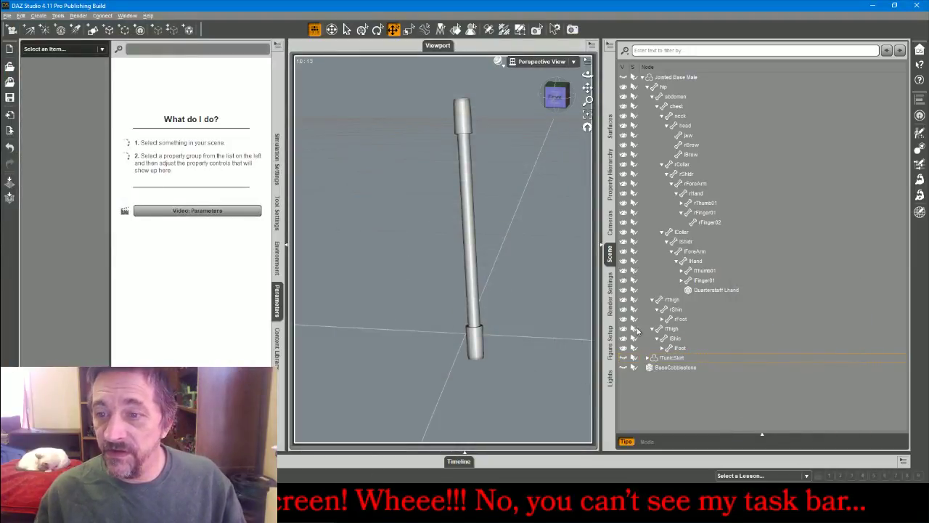
Hide the quarterstaff, show the tunic skirt, and set the skirt's left thigh Twist to 11.06, opposite to the body's left thigh
click(623, 291)
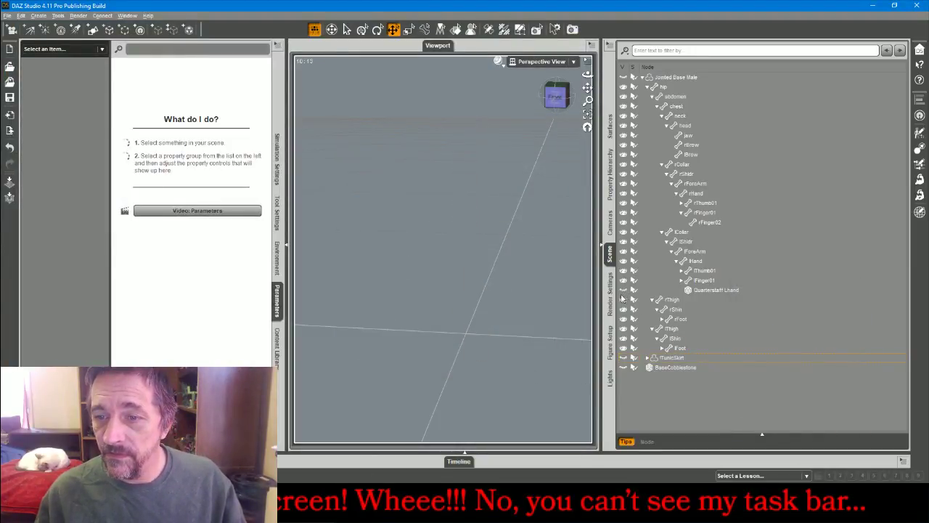
click(623, 368)
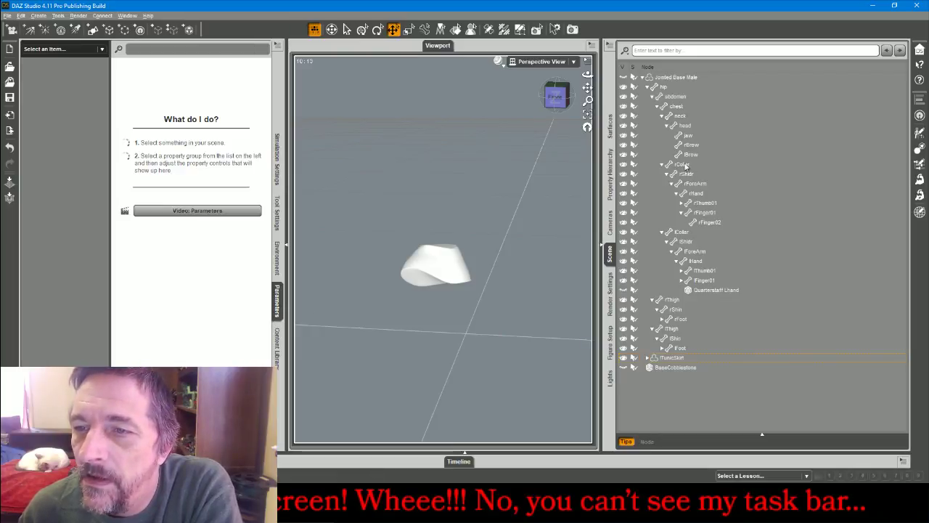
click(672, 330)
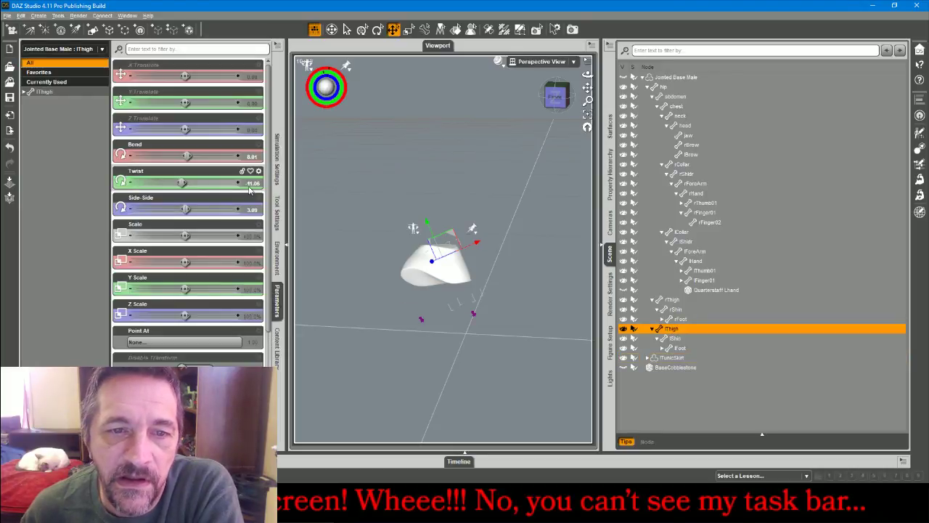
click(648, 358)
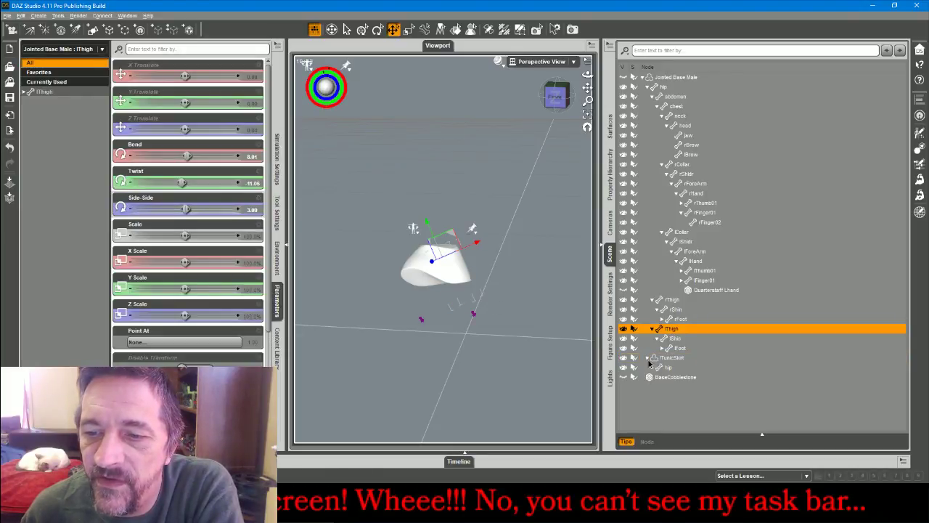
click(653, 369)
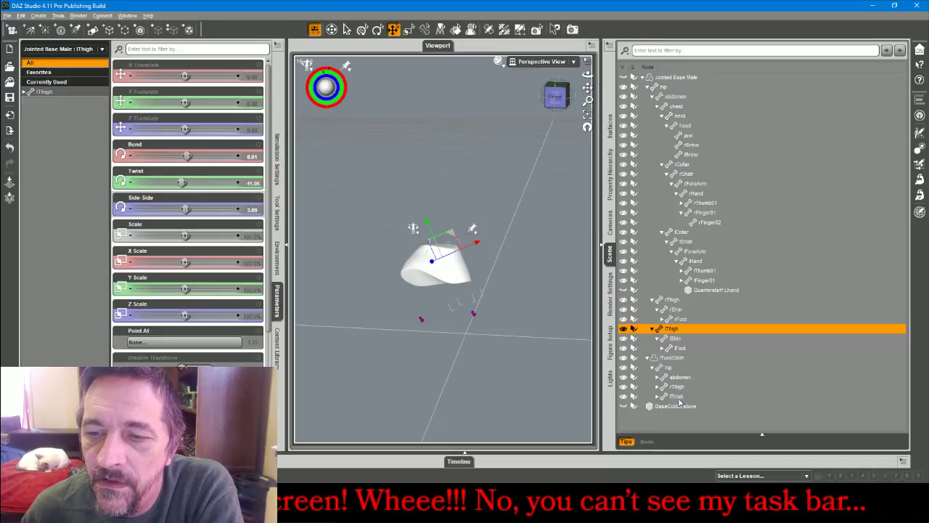
click(677, 397)
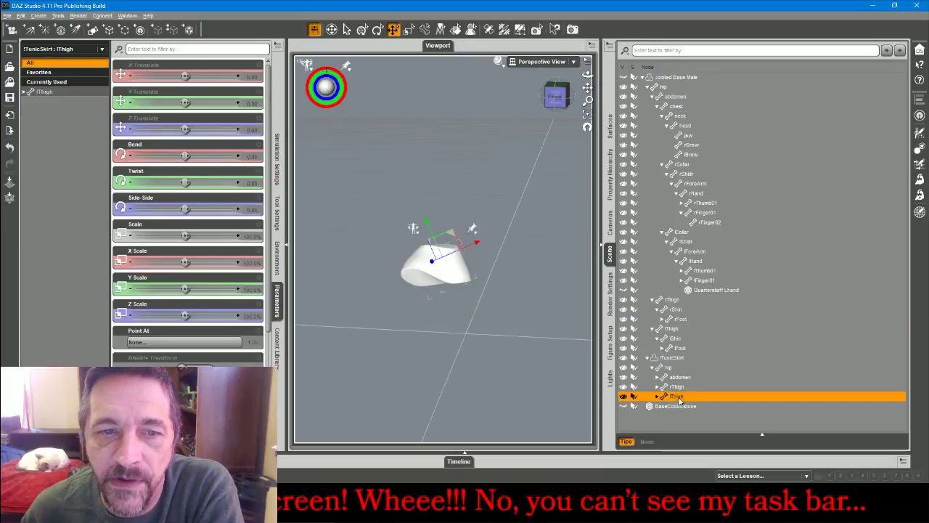
click(251, 182)
text(11.88)
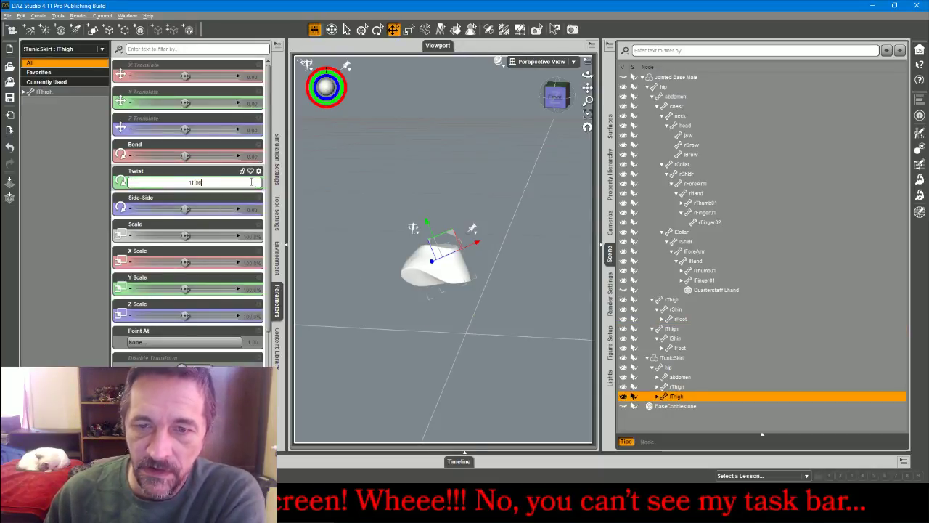
key(Return)
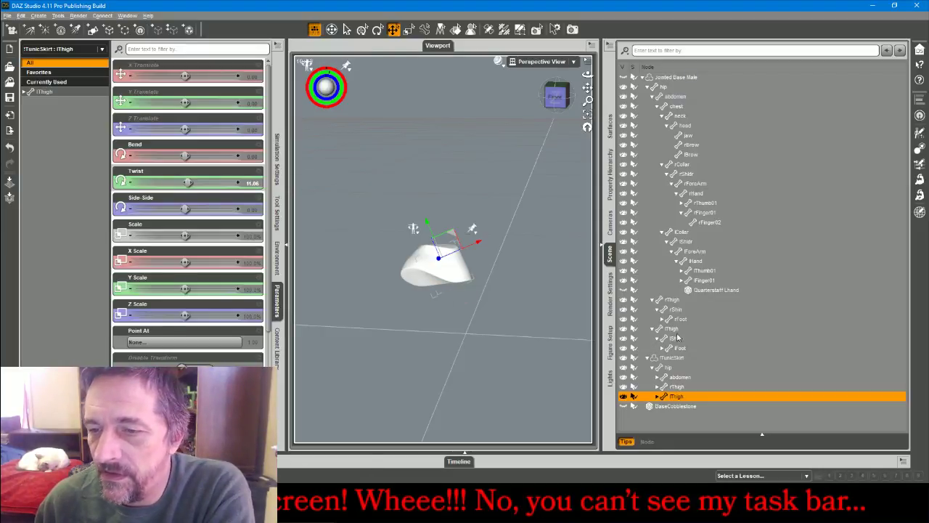
Set the tunic skirt's right thigh Twist to 27.29, opposite to the body's right thigh
click(673, 300)
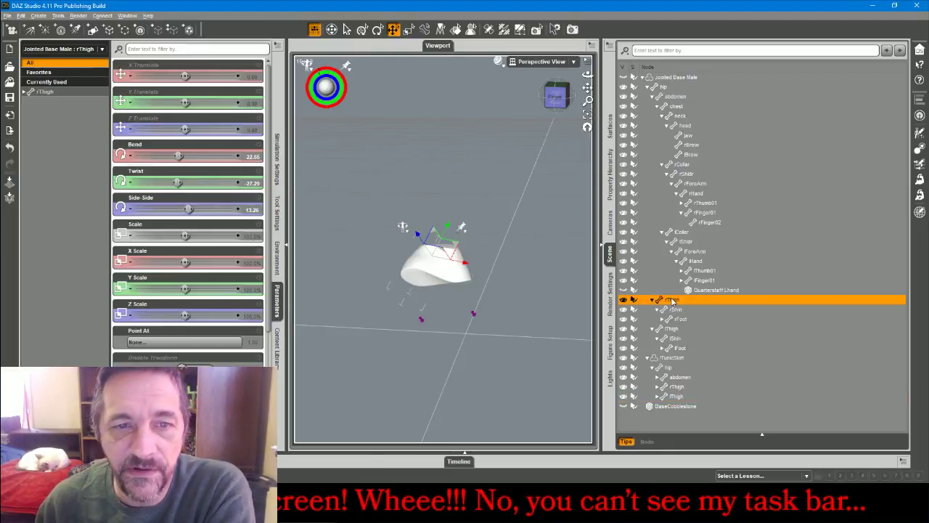
click(677, 386)
click(253, 182)
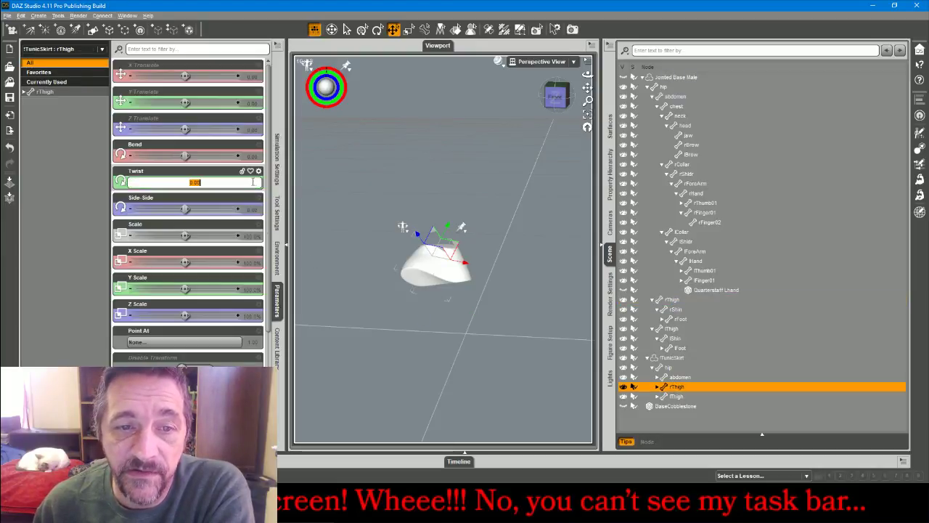
text(27.25)
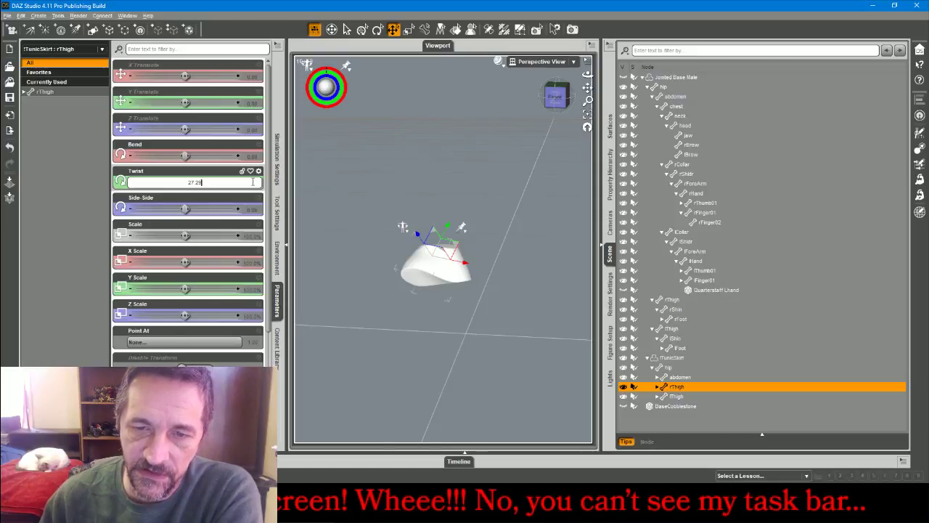
key(Return)
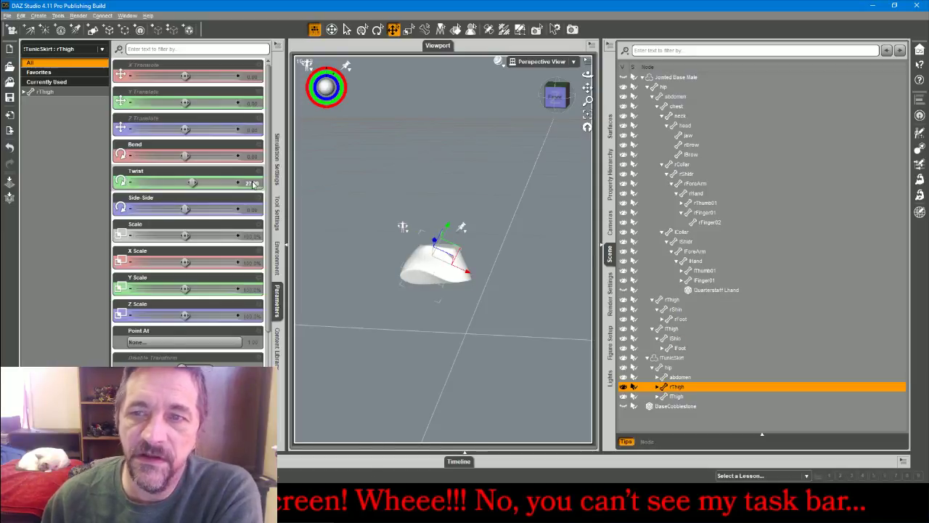
Briefly show the male body to check the tunic skirt's fit, and export the skirt on its own
click(624, 77)
click(624, 77)
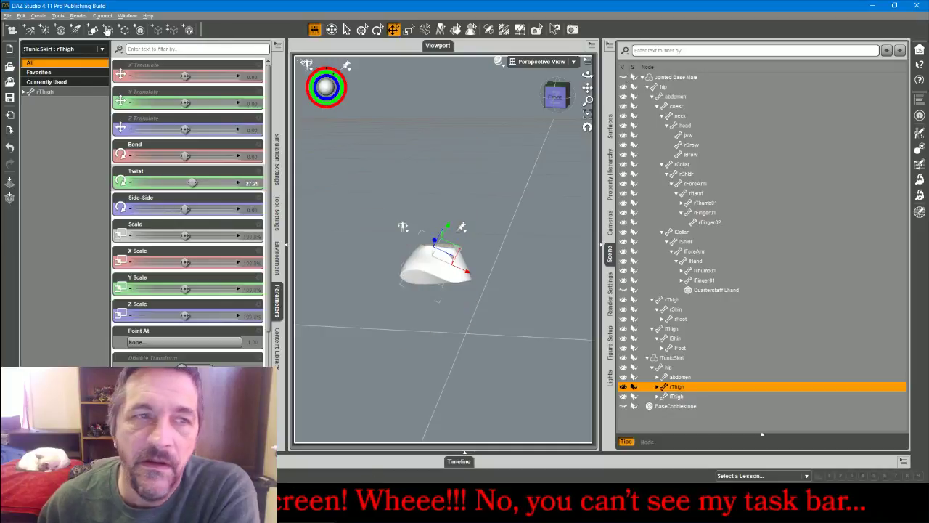
click(7, 16)
click(48, 130)
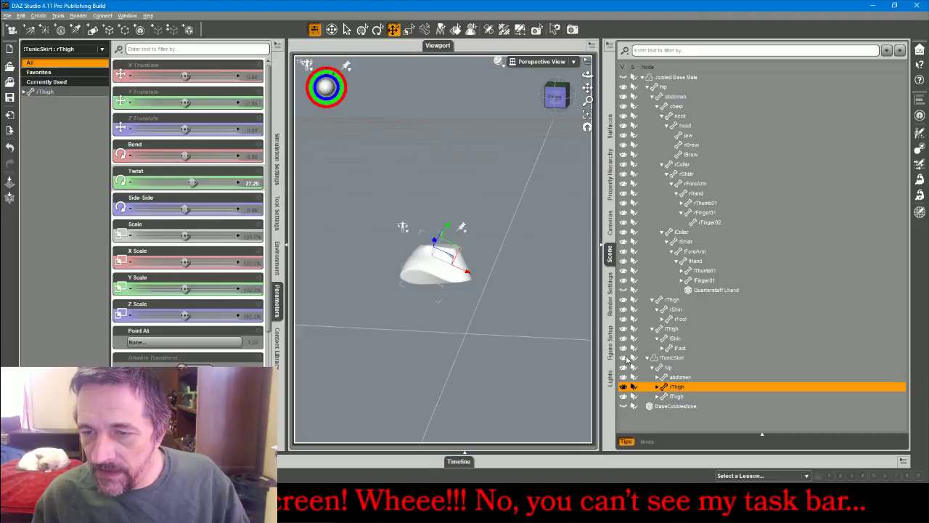
Hide the tunic skirt, show the cobblestone base and clear the scene selection
click(624, 358)
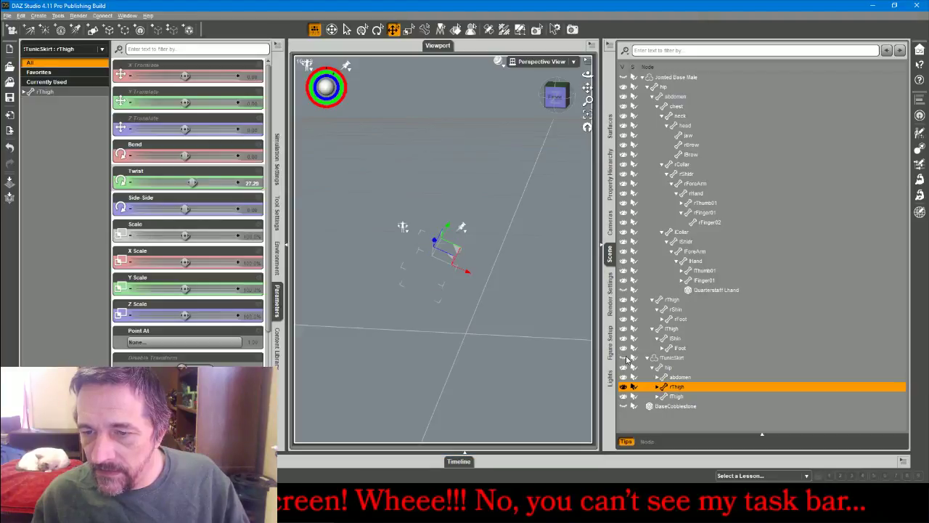
click(625, 406)
click(550, 285)
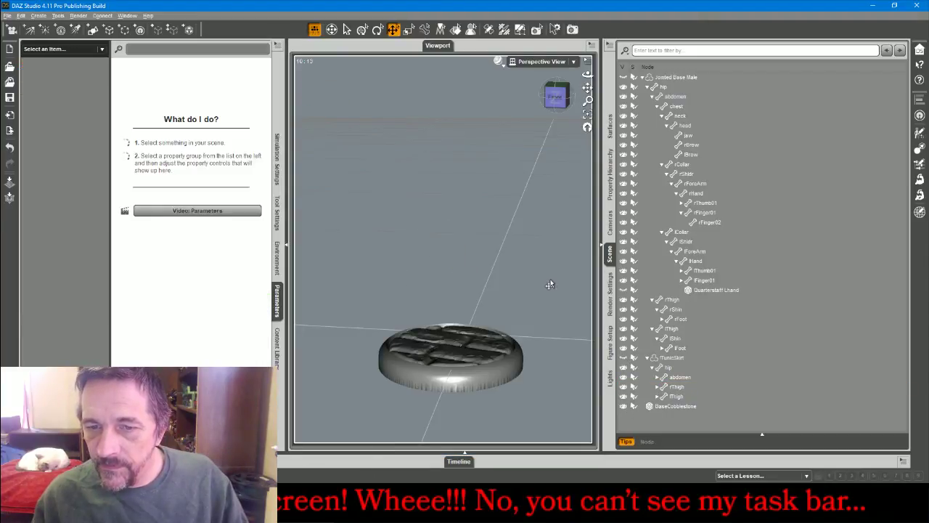
Export the visible base as ThisOldBase.obj into the ThisOldMan folder, accepting the existing OBJ export options
click(7, 15)
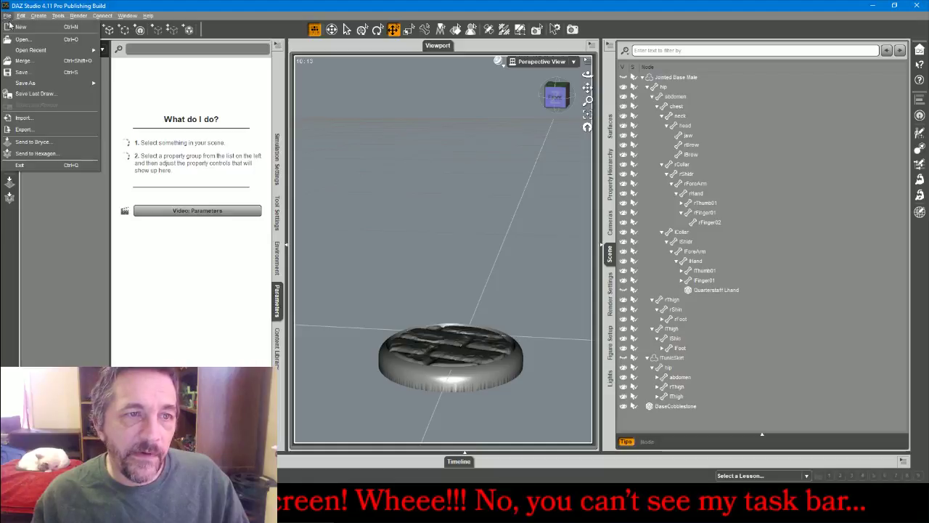
click(46, 128)
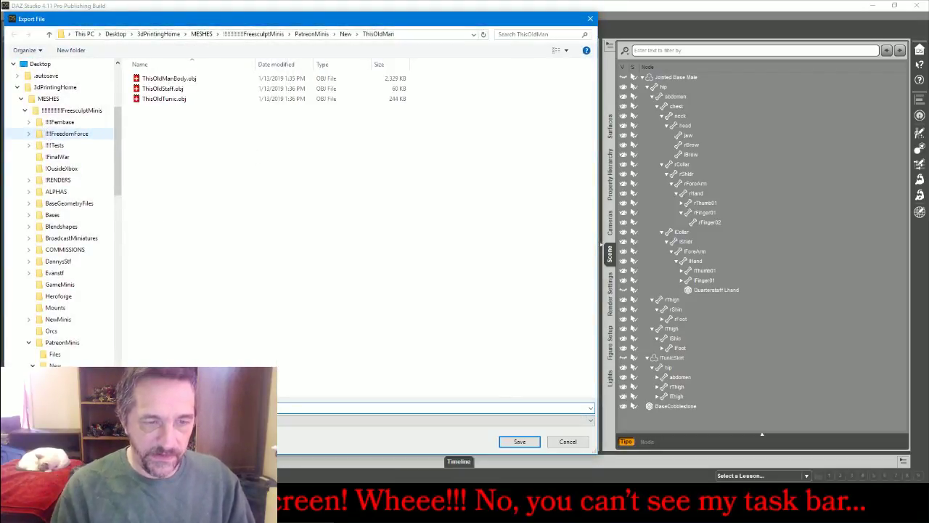
key(Return)
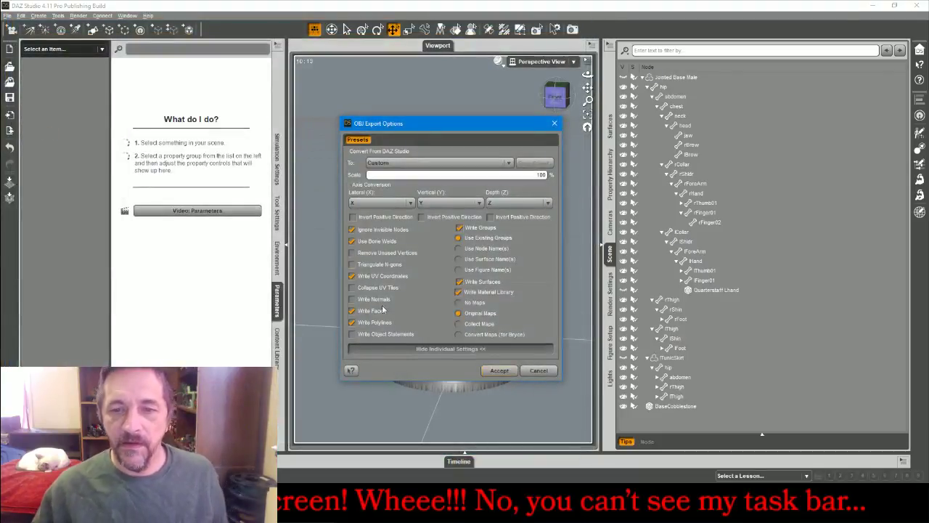
click(496, 370)
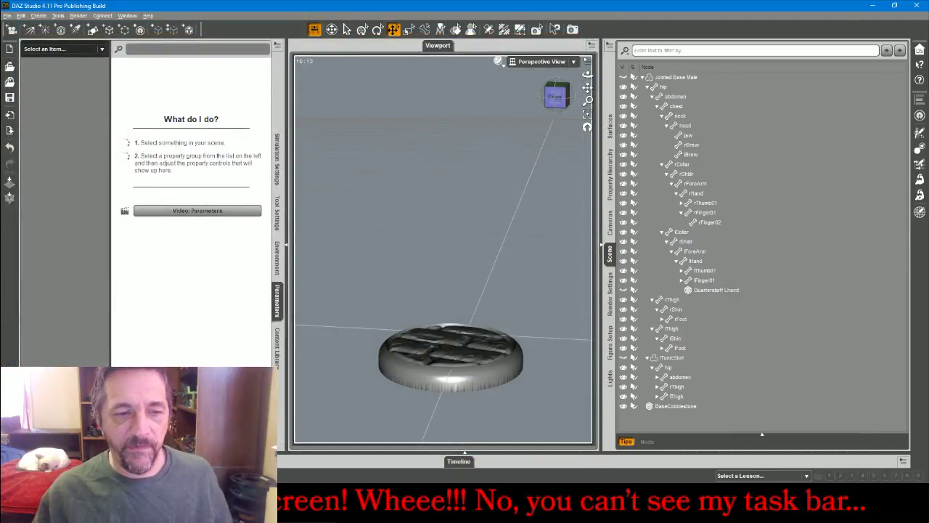
Switch to ZBrush and import ThisOldManBody.obj from the PatreonMinis, New, ThisOldMan folder
key(alt+Tab)
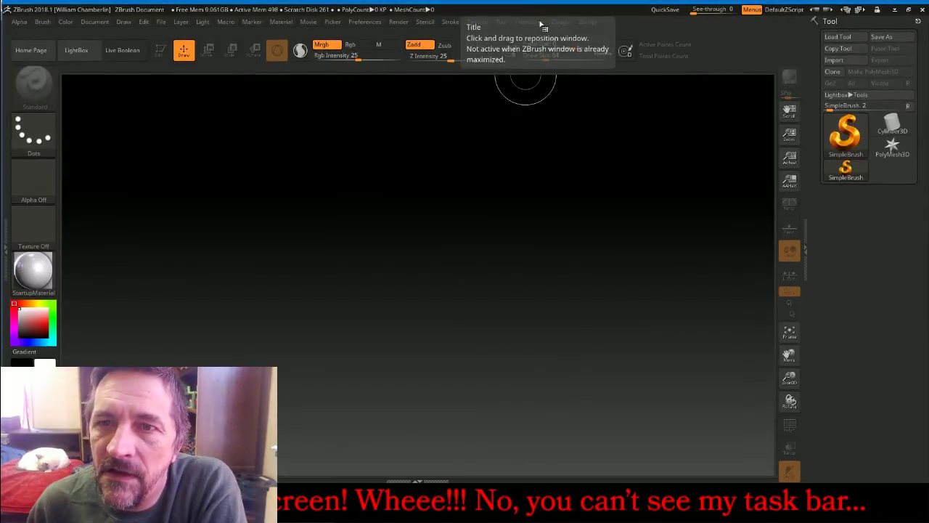
click(852, 61)
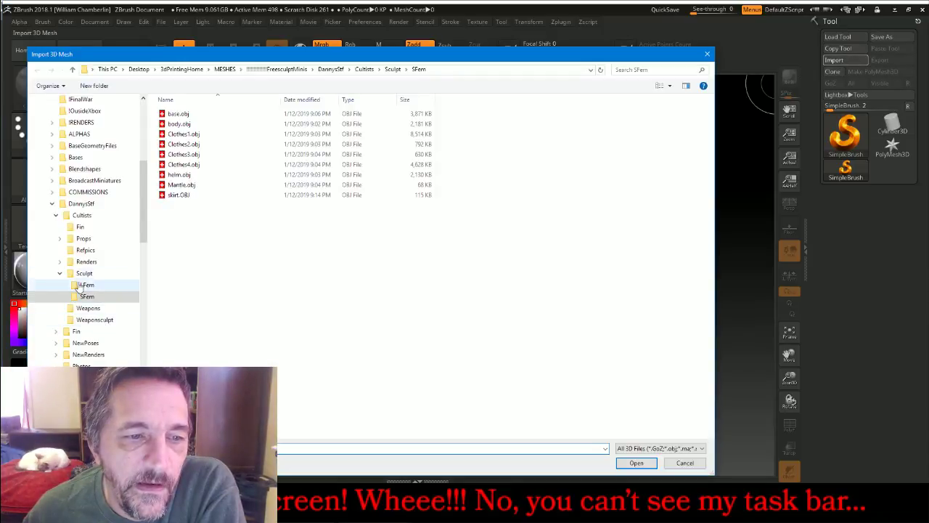
click(52, 203)
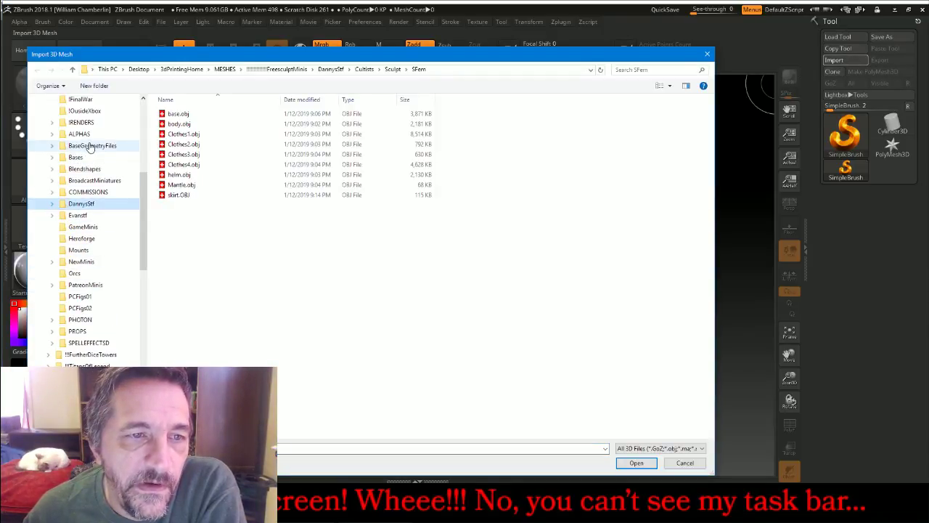
click(95, 286)
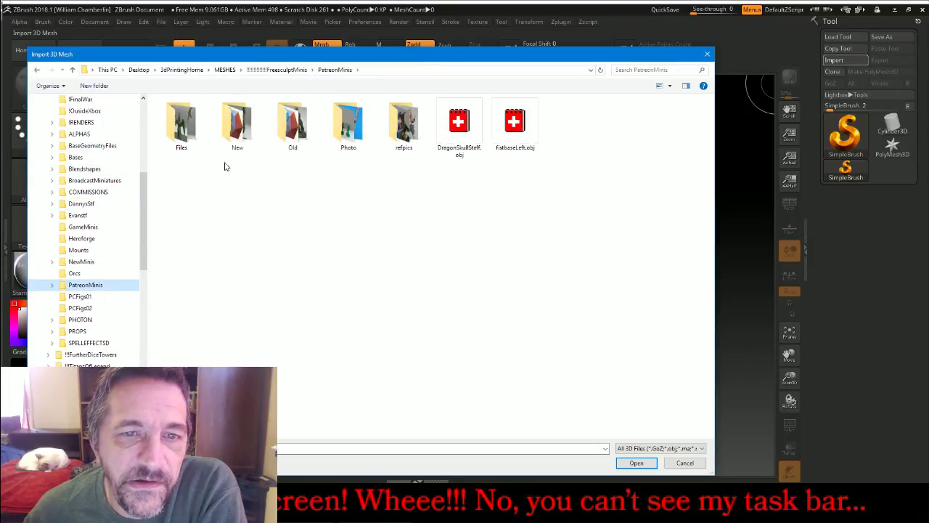
double_click(237, 122)
double_click(183, 116)
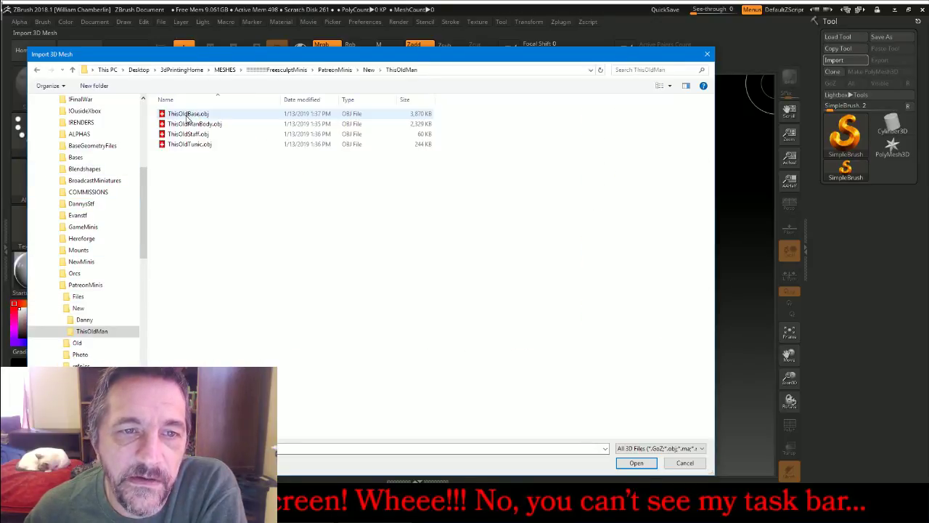
double_click(196, 123)
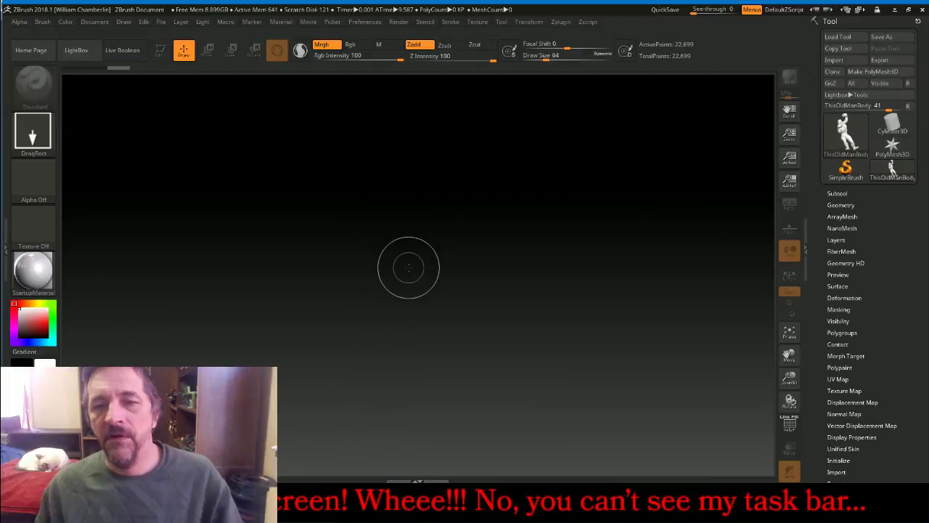
Draw the imported body on the canvas and enter Edit mode
drag(421, 265, 406, 472)
click(159, 51)
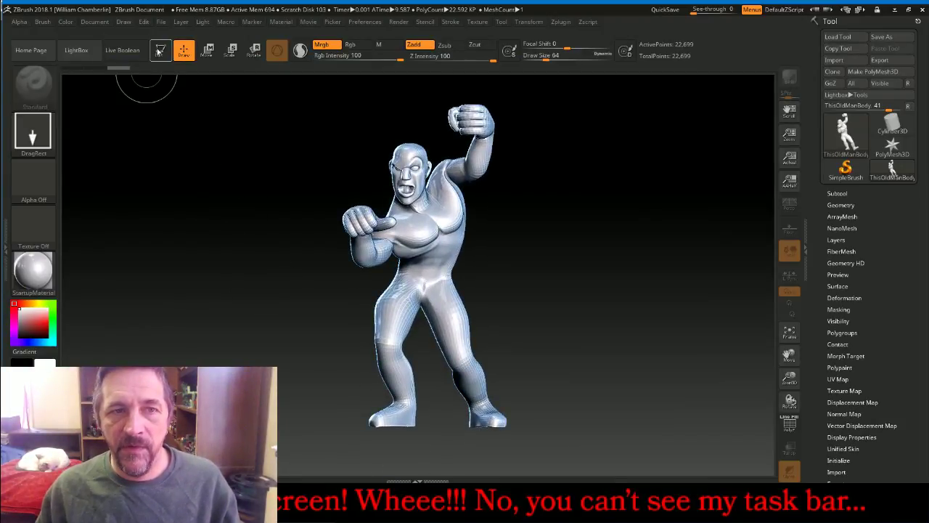
mouse_move(205, 231)
mouse_down()
mouse_move(231, 245)
mouse_move(200, 236)
mouse_up()
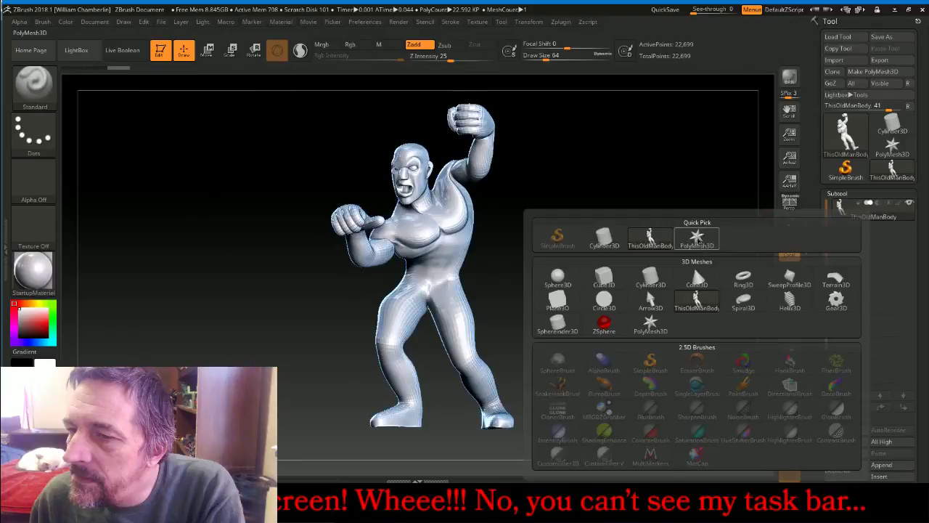
Append a PolyMesh3D subtool and replace it with the imported ThisOldTunic.obj mesh
click(698, 239)
click(843, 240)
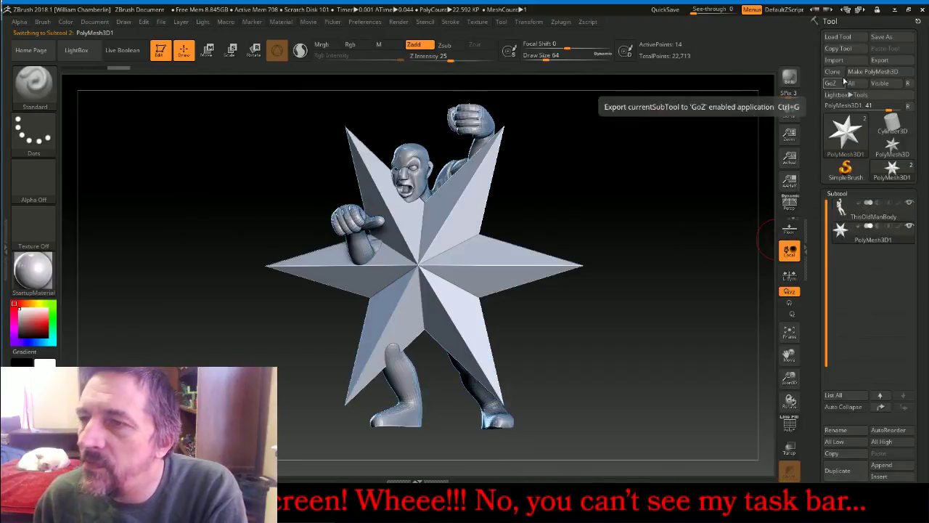
click(834, 59)
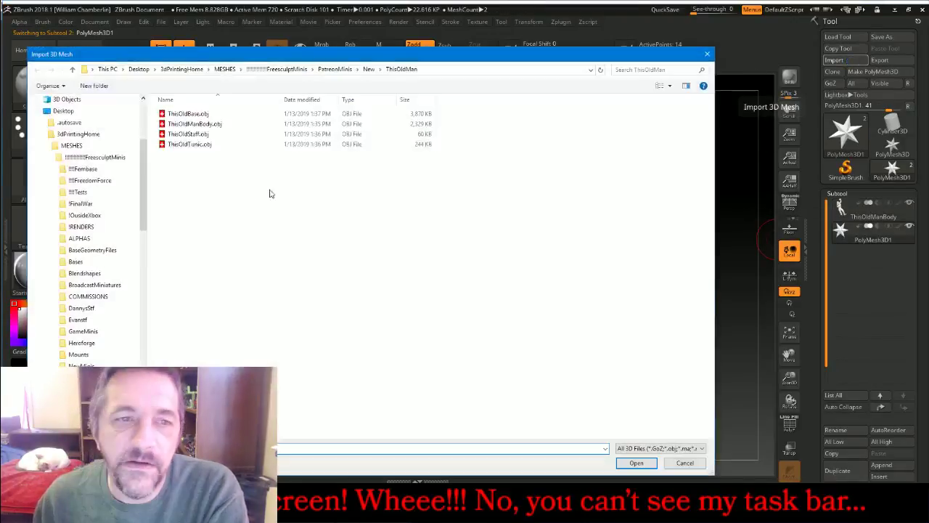
double_click(190, 143)
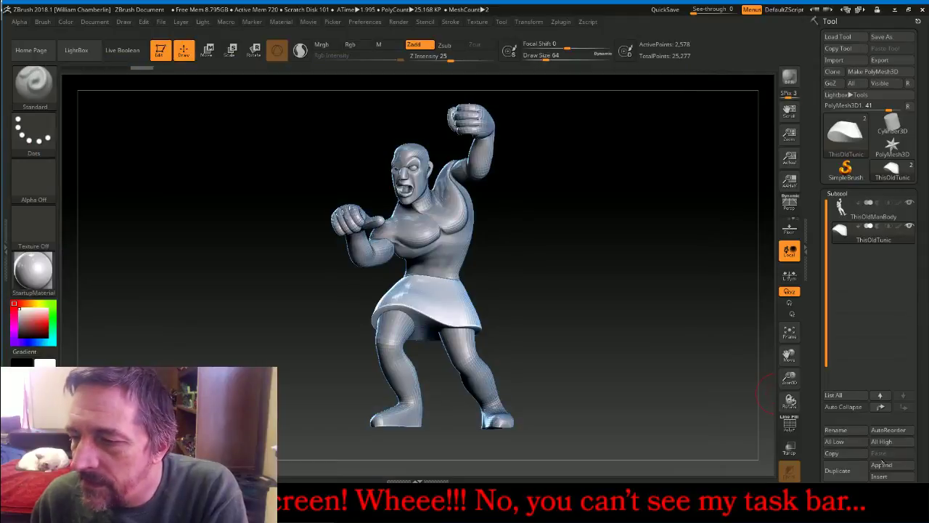
Append another PolyMesh3D subtool and replace it with the imported ThisOldStaff.obj mesh
click(881, 465)
click(697, 239)
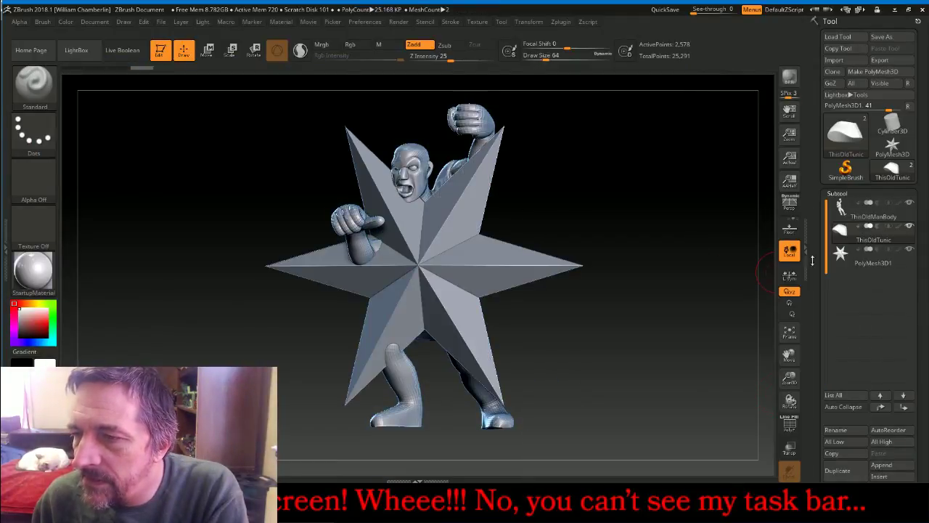
click(834, 60)
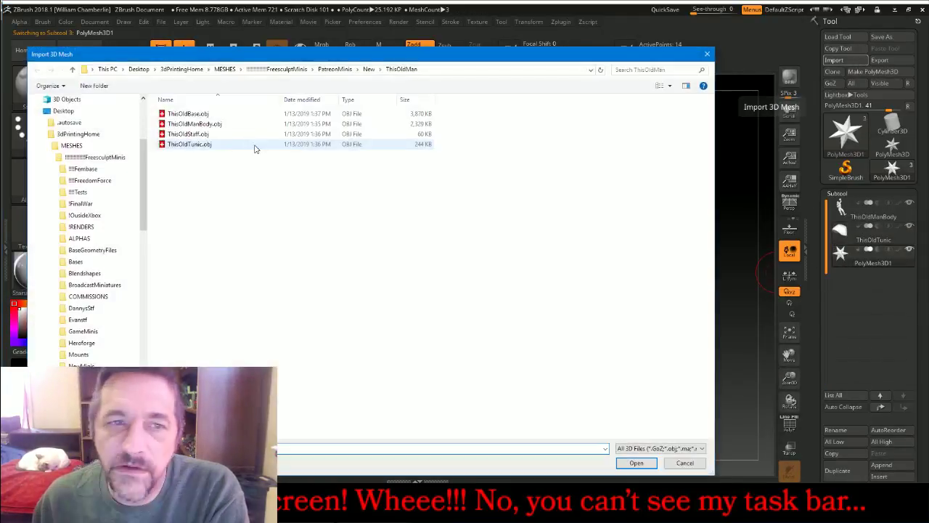
double_click(190, 134)
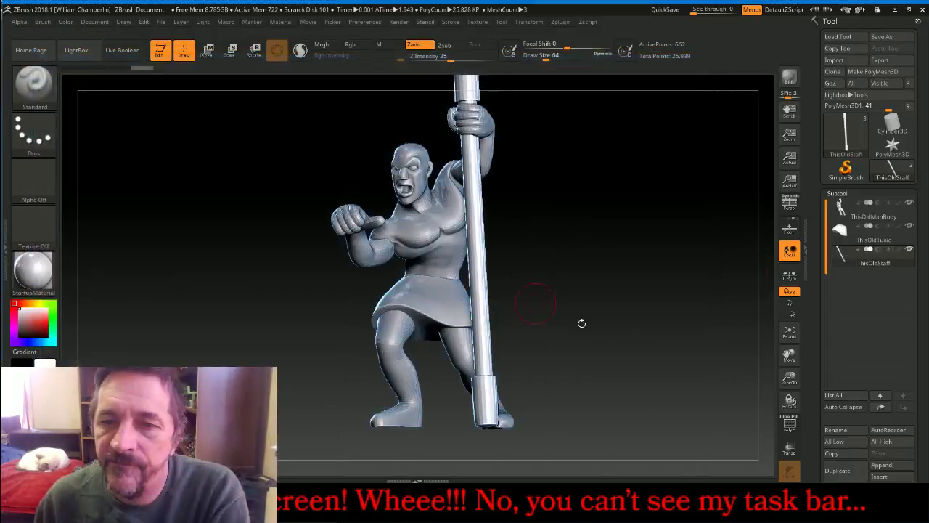
Append a fourth subtool from PolyMesh3D, import ThisOldBase.obj into it and frame the whole miniature
click(883, 469)
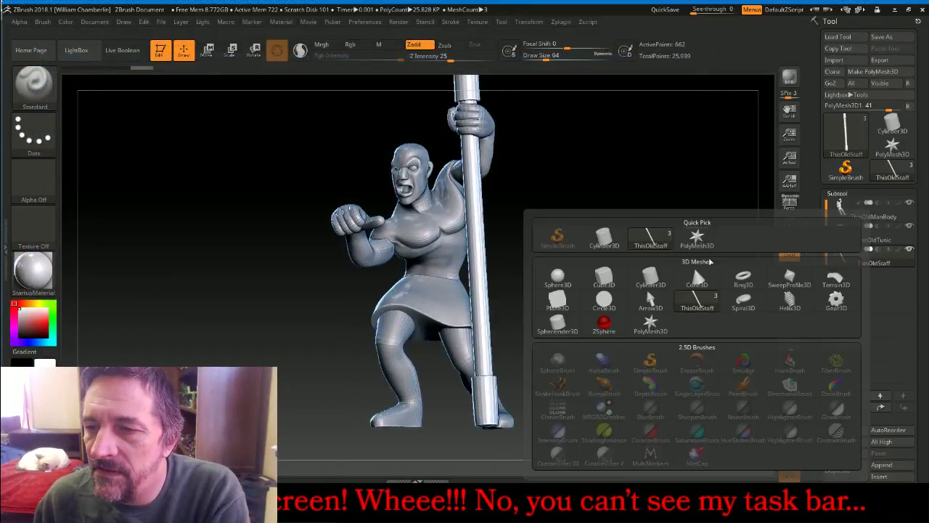
click(697, 240)
click(842, 282)
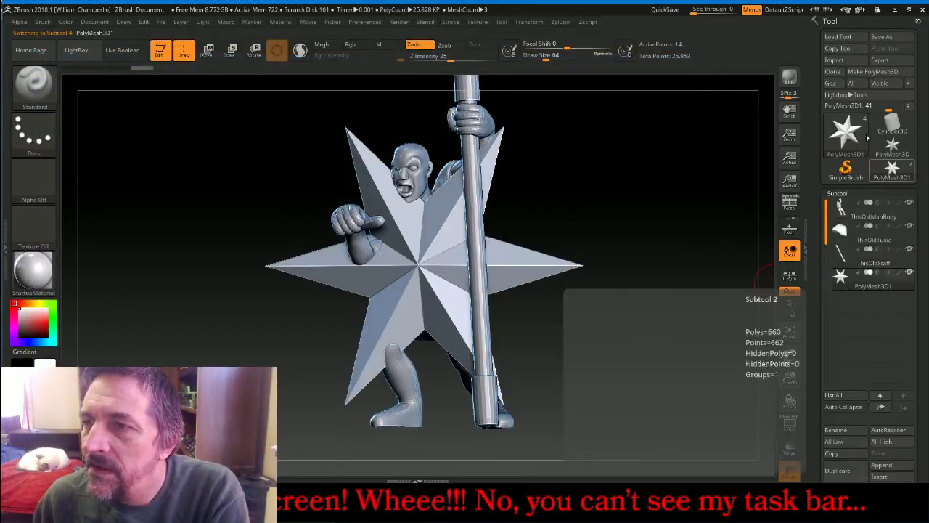
click(833, 60)
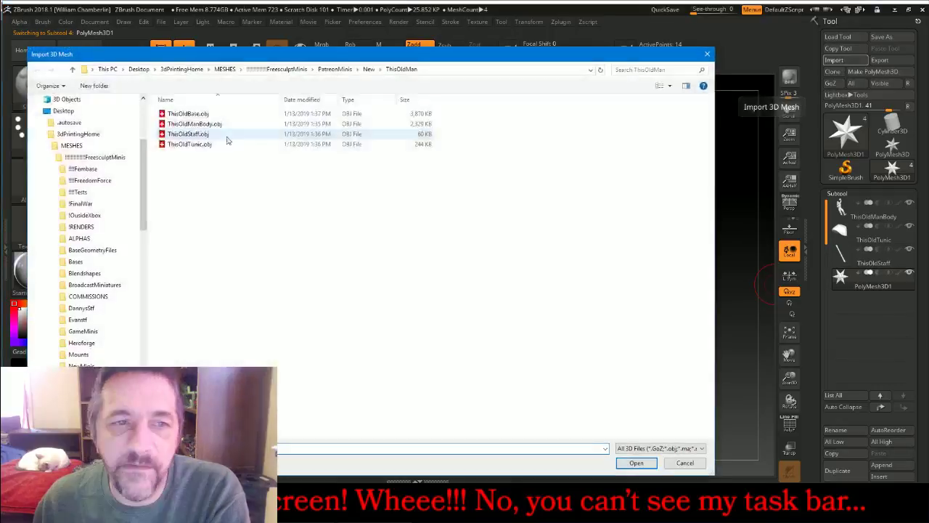
double_click(188, 114)
click(797, 338)
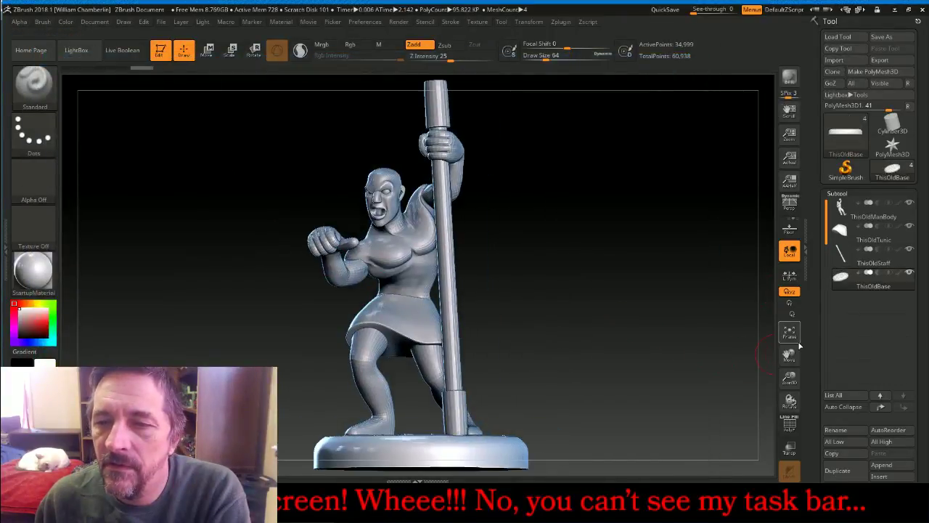
click(797, 338)
click(797, 338)
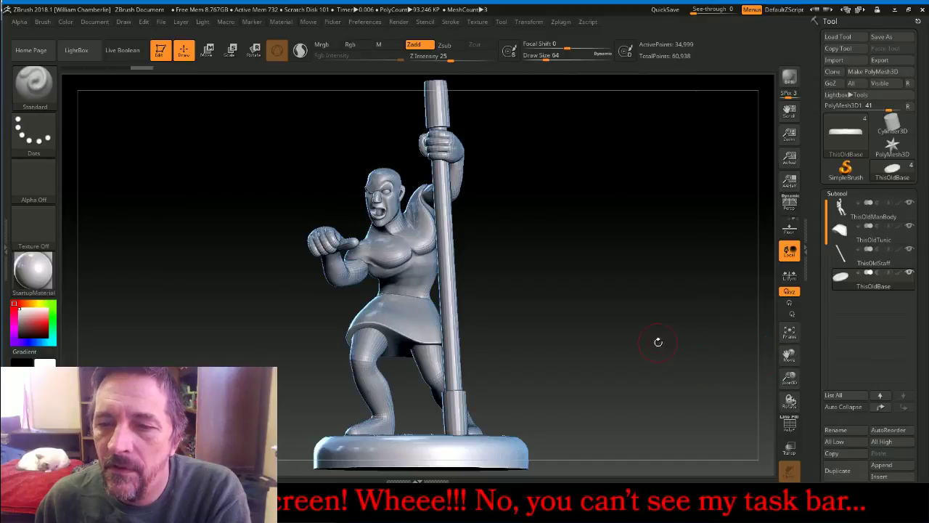
Hide the tunic, staff and base subtools, leaving ThisOldManBody selected for sculpting
drag(658, 340, 701, 305)
click(838, 215)
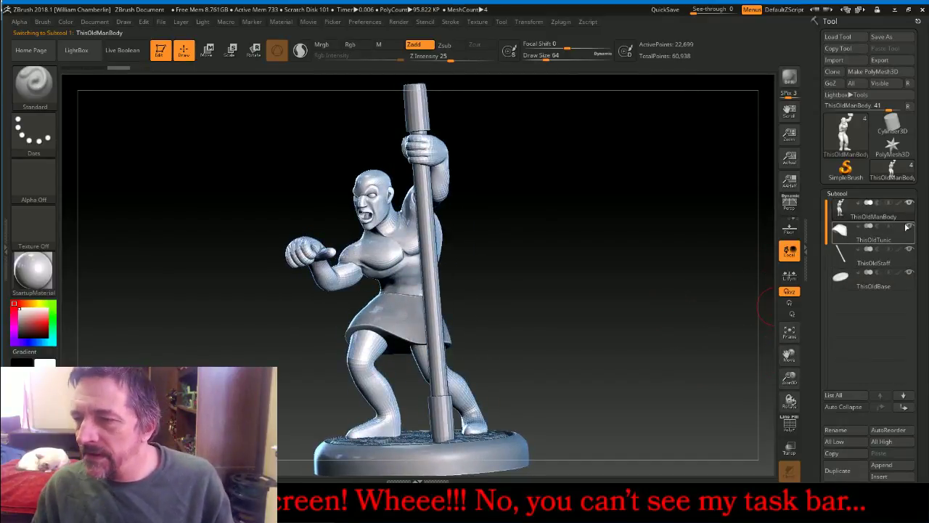
click(900, 254)
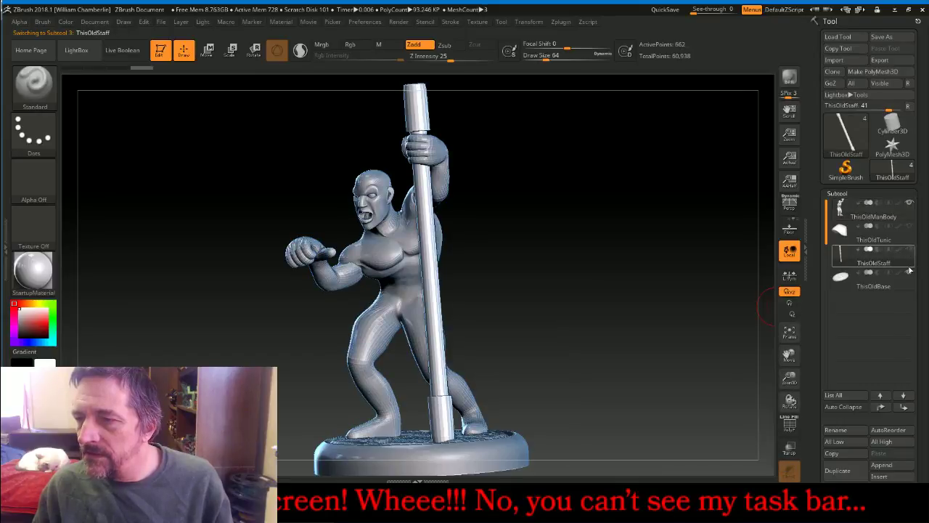
click(910, 273)
click(838, 208)
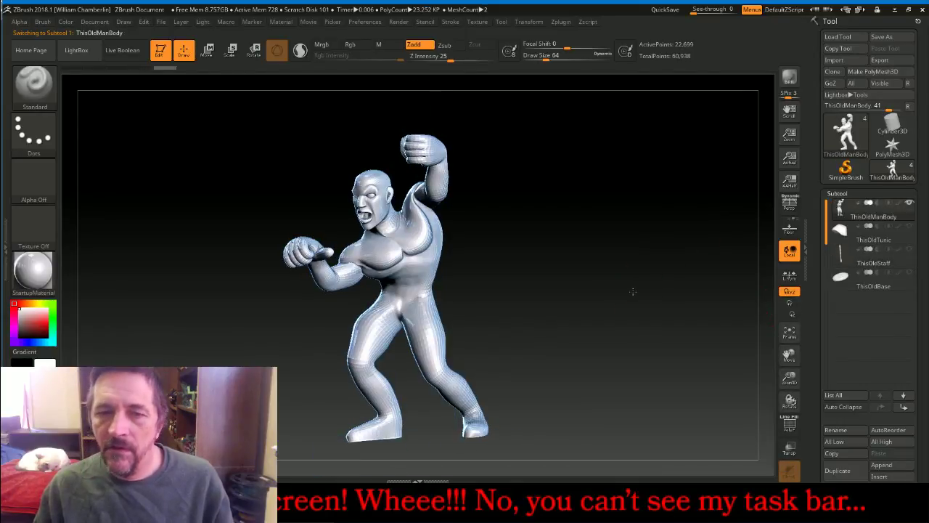
Set the Smooth brush's Z Intensity to 7 and smooth the muscles of the body's chest, shoulder and torso
drag(633, 291, 630, 294)
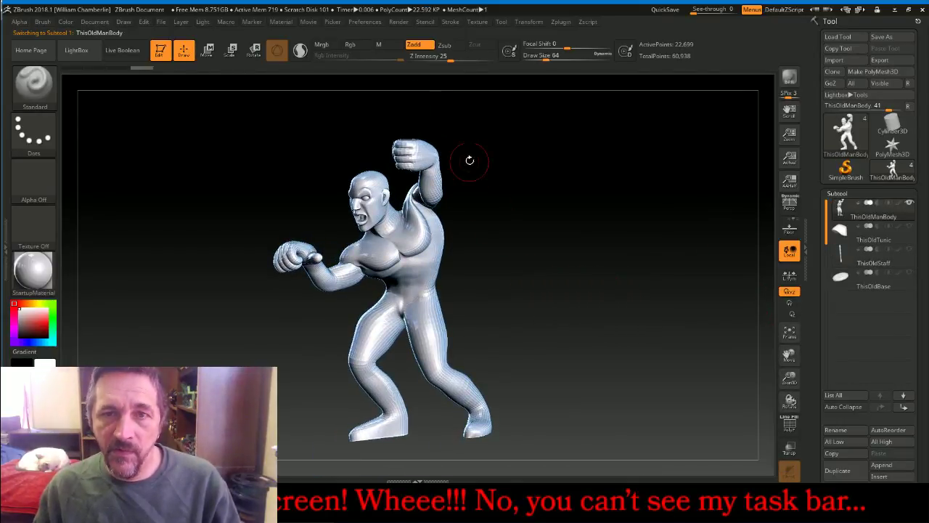
key(shift)
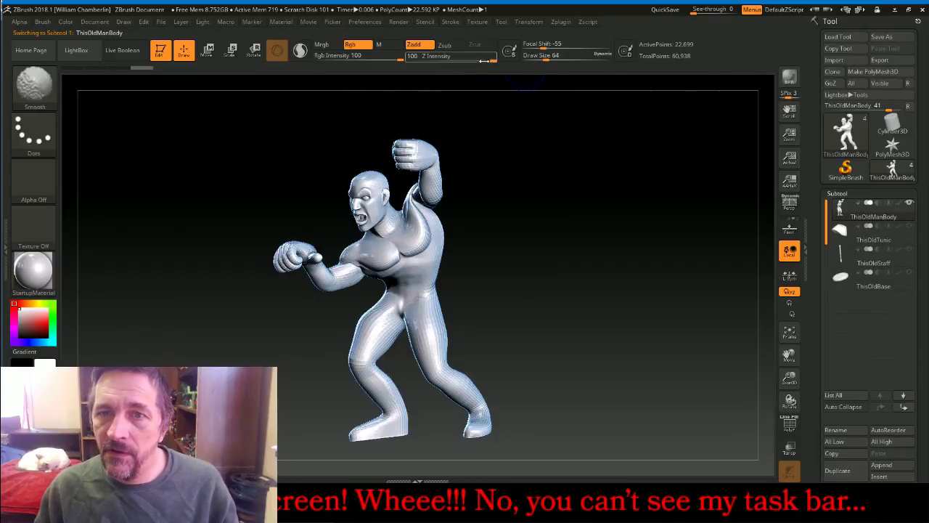
drag(789, 378, 790, 402)
drag(790, 355, 842, 521)
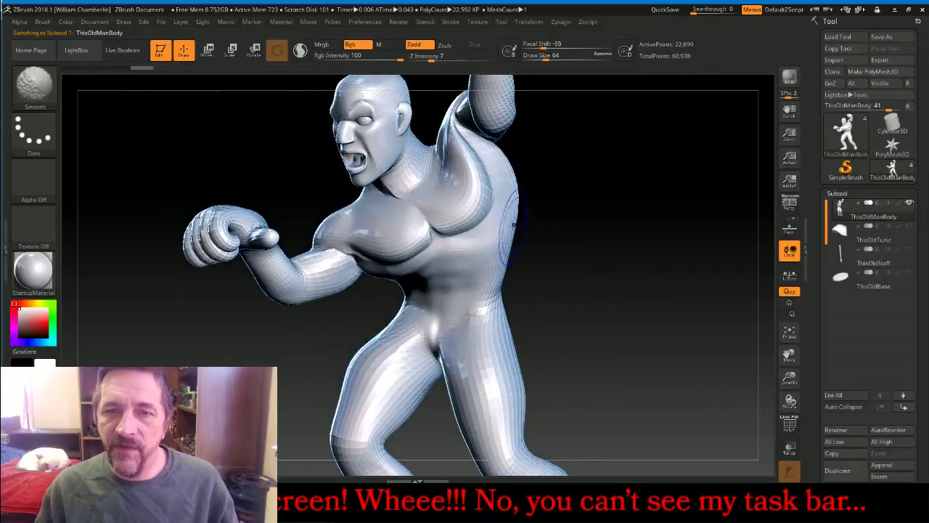
shift+drag(497, 220, 463, 166)
mouse_move(452, 121)
shift+mouse_down()
mouse_move(480, 185)
mouse_move(457, 240)
shift+mouse_up()
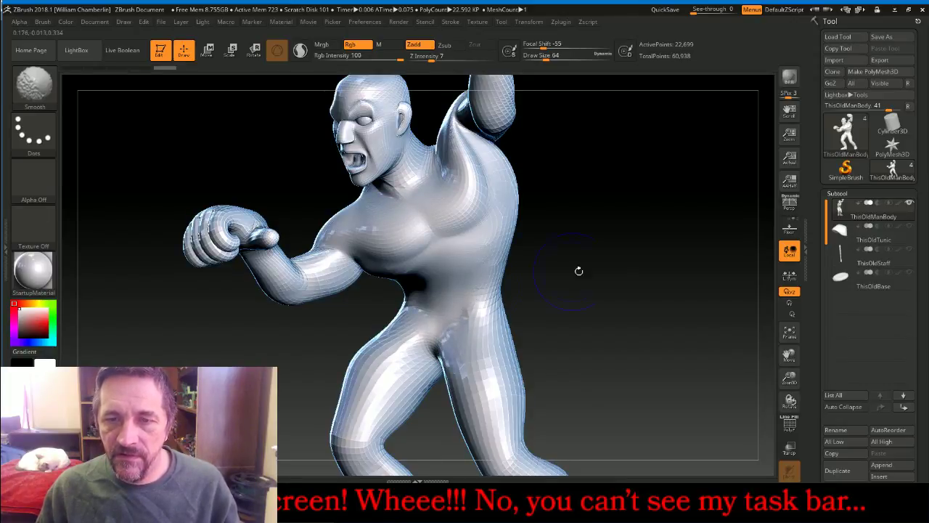
Raise the Smooth brush's Z Intensity to 11 and smooth the body's side, from the raised shoulder down to the hip
drag(579, 271, 501, 247)
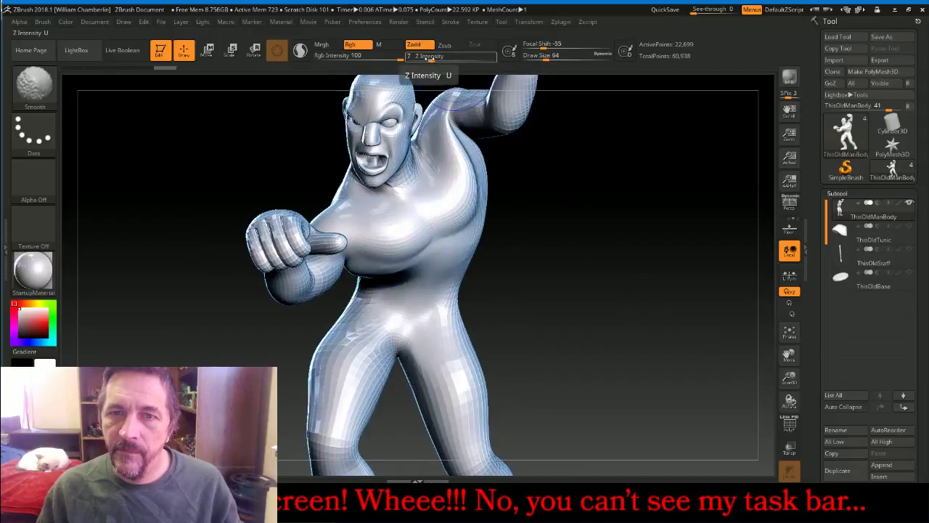
drag(429, 58, 435, 57)
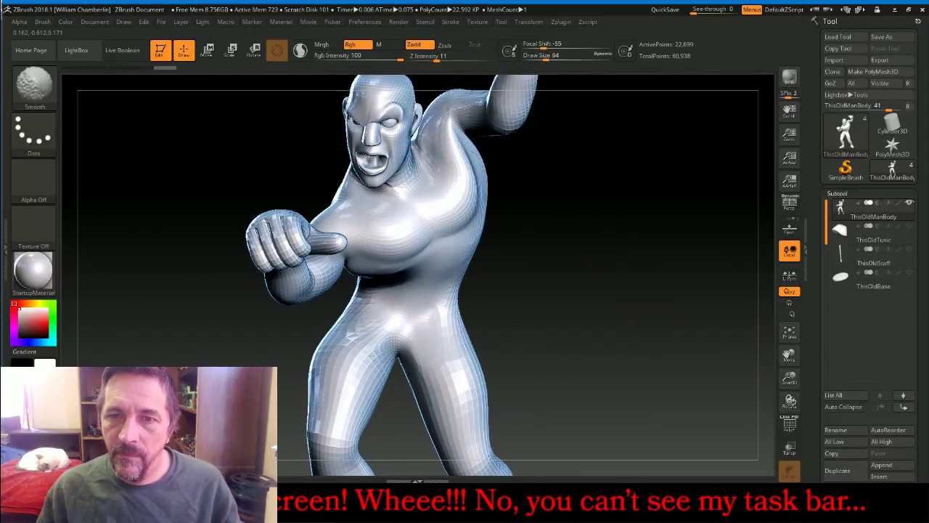
drag(564, 220, 523, 191)
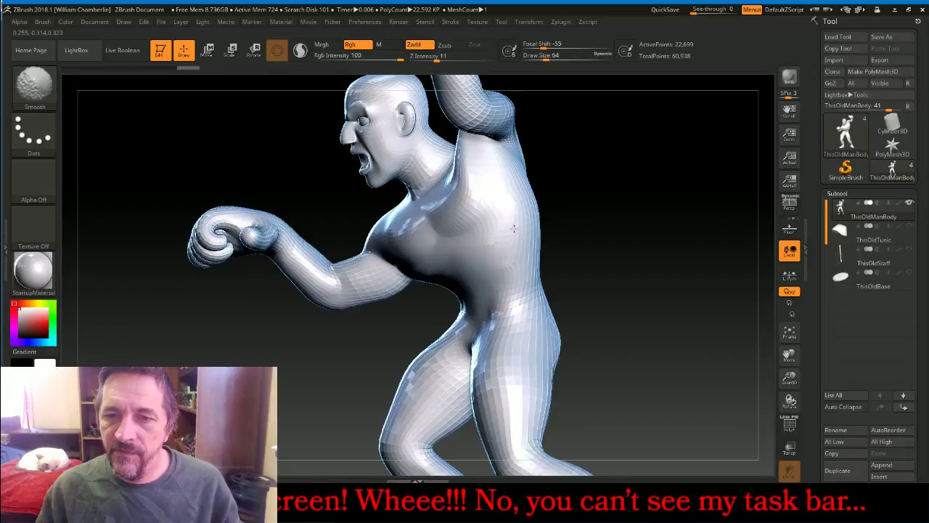
drag(600, 261, 492, 321)
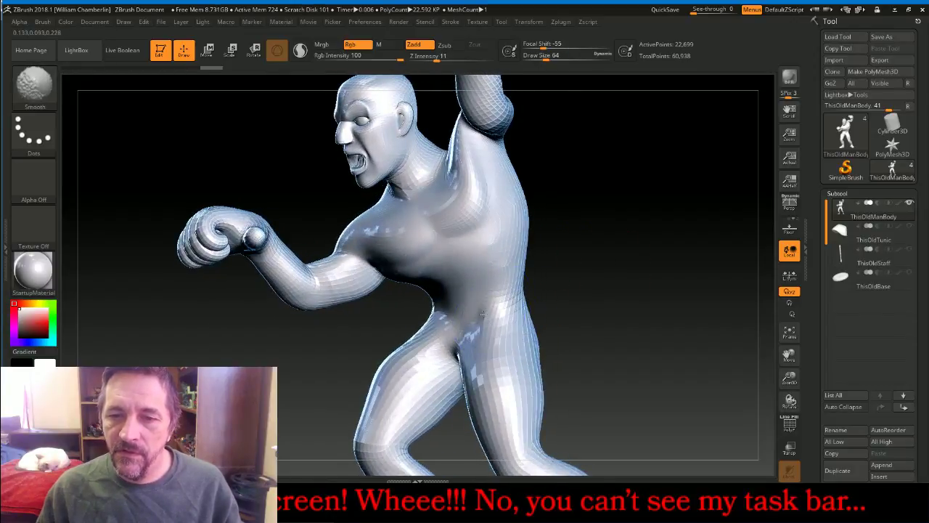
mouse_move(653, 254)
mouse_down()
mouse_move(512, 272)
mouse_move(529, 281)
mouse_up()
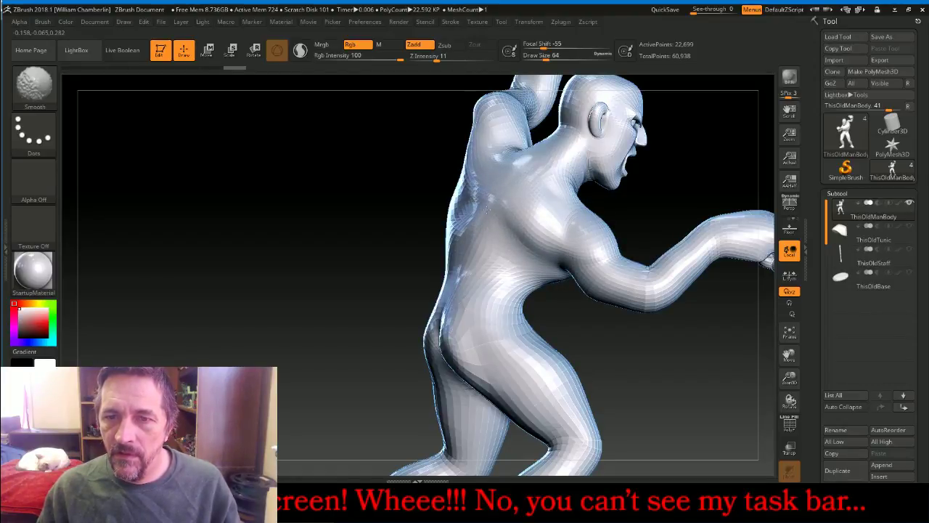
Smooth the muscle definition across the body's back, from the shoulder blades to the waist
drag(254, 221, 317, 227)
shift+drag(434, 215, 456, 209)
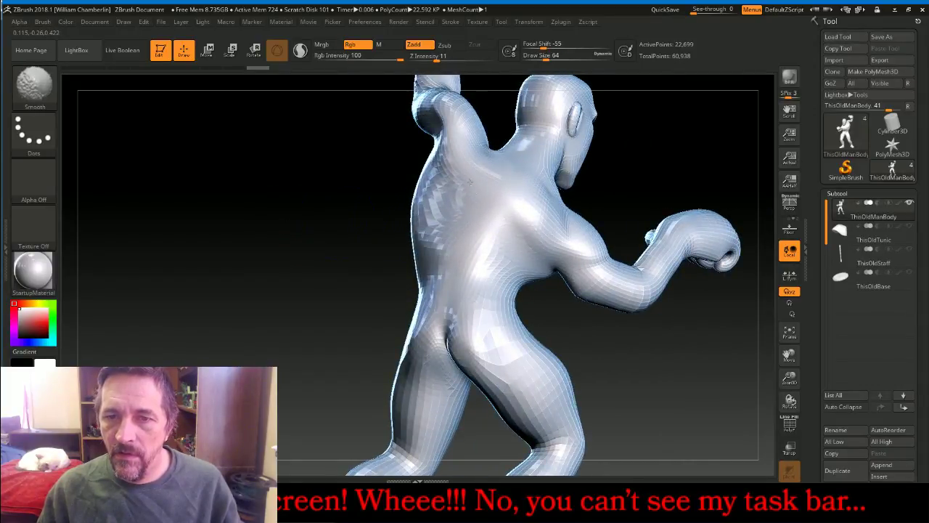
mouse_move(297, 215)
mouse_down()
mouse_move(354, 221)
mouse_move(413, 198)
mouse_move(407, 206)
mouse_move(400, 188)
mouse_move(404, 221)
mouse_move(415, 217)
mouse_up()
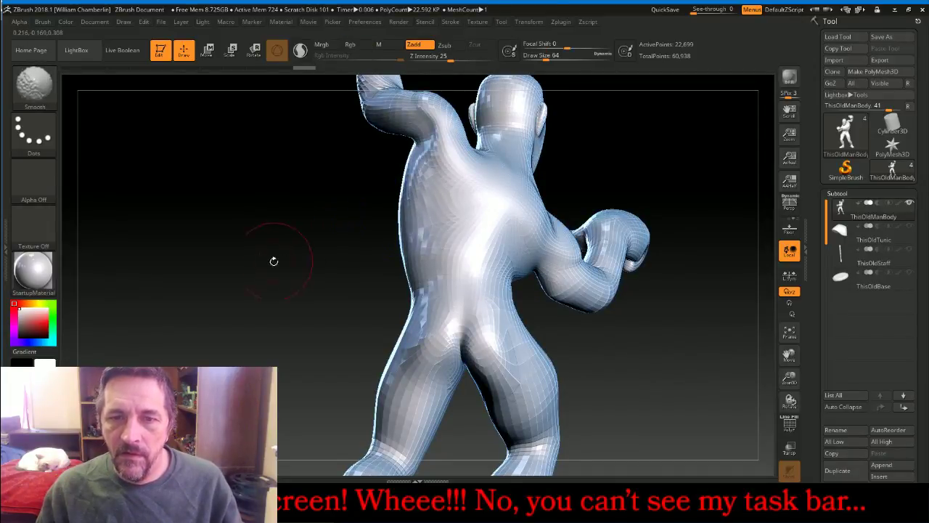
drag(272, 262, 384, 239)
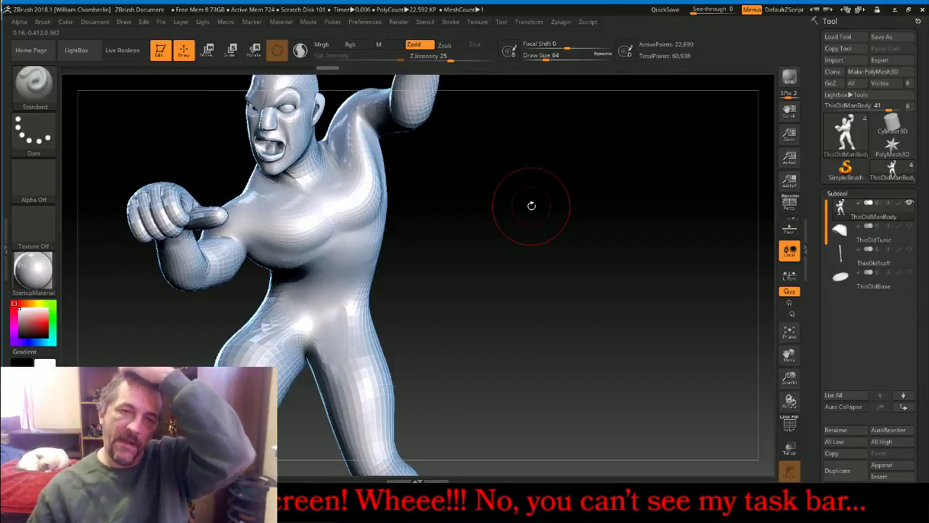
Smooth out the interior of the open mouth with the Smooth brush at Z Intensity 100 and Draw Size 10
drag(531, 206, 581, 211)
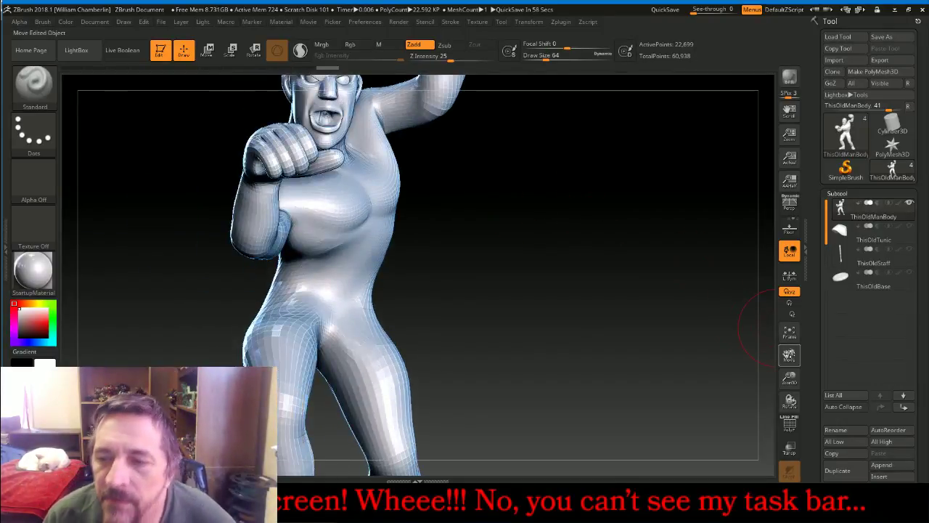
drag(790, 377, 793, 417)
drag(789, 355, 834, 420)
drag(801, 382, 801, 420)
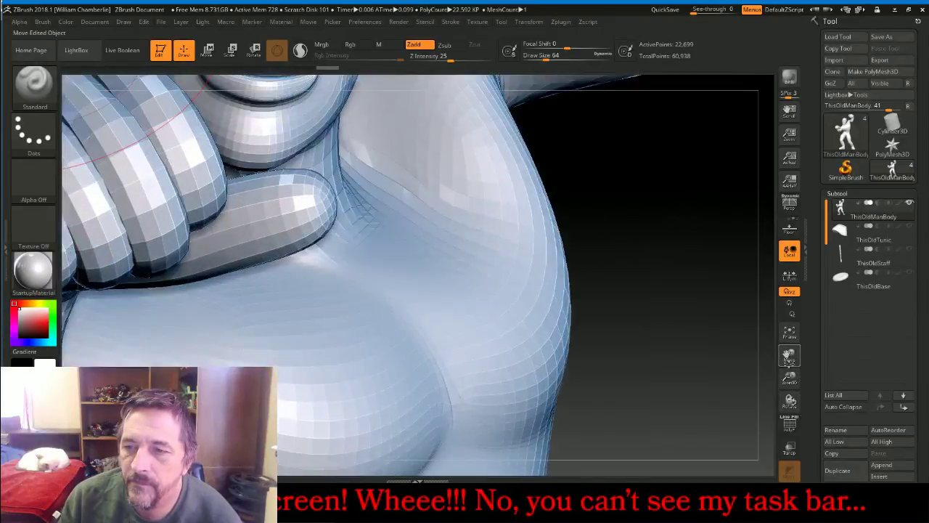
drag(789, 356, 750, 440)
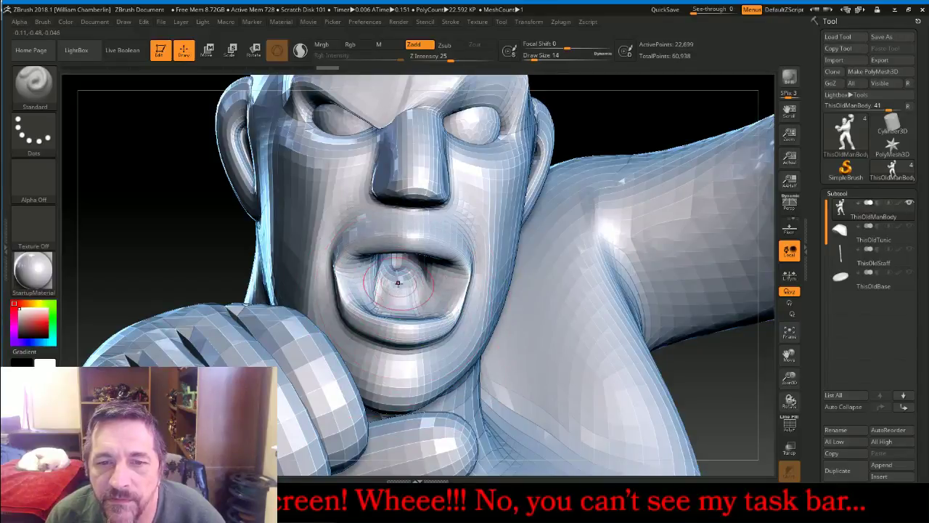
key(p)
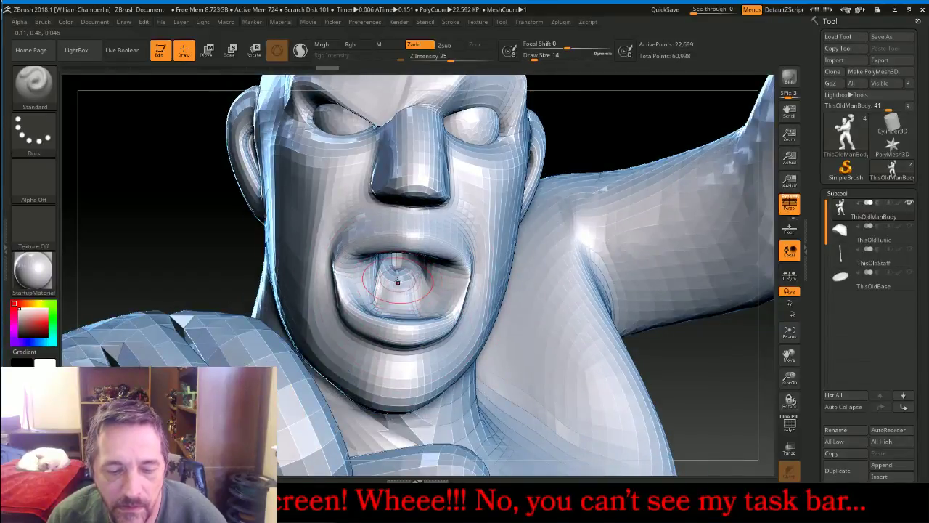
key(p)
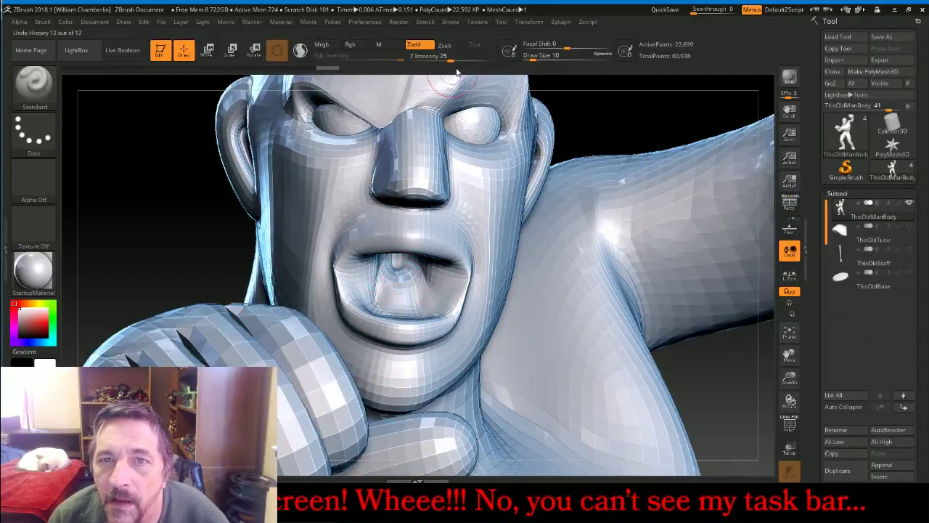
key(shift)
drag(450, 63, 507, 66)
mouse_move(392, 289)
shift+mouse_down()
mouse_move(398, 273)
mouse_move(422, 271)
mouse_move(419, 289)
mouse_move(382, 289)
mouse_move(412, 297)
shift+mouse_up()
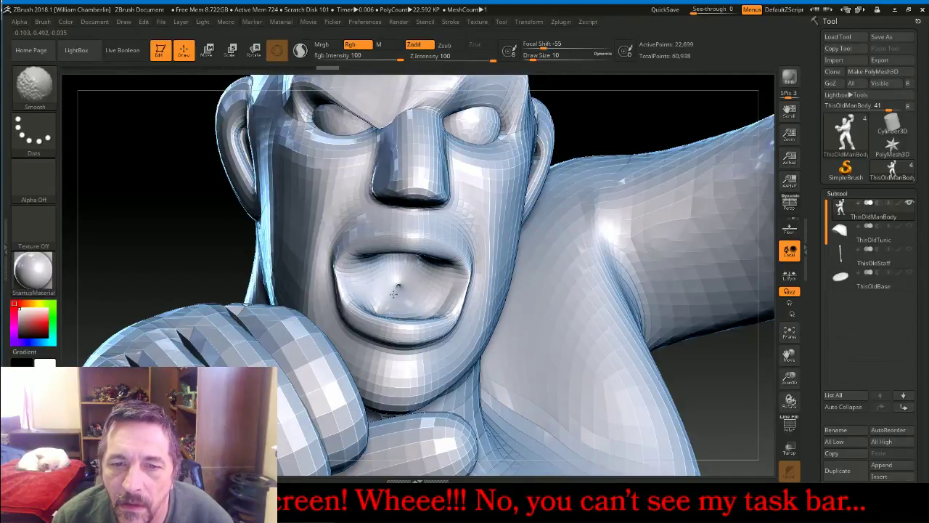
Smooth the remaining pits and creases inside the mouth from several angles, enlarging the Smooth brush to Draw Size 22
drag(187, 239, 171, 163)
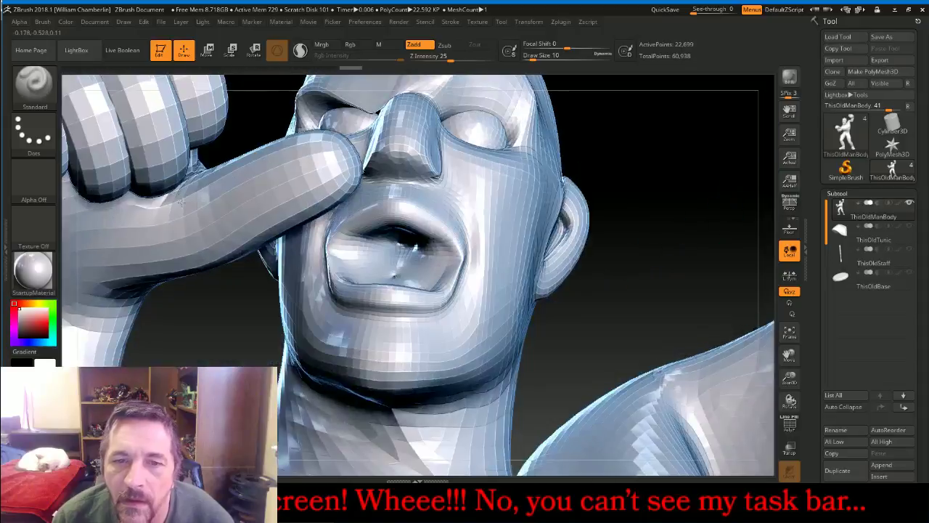
mouse_move(394, 271)
shift+mouse_down()
mouse_move(401, 252)
mouse_move(392, 250)
mouse_move(419, 255)
mouse_move(378, 263)
mouse_move(387, 244)
shift+mouse_up()
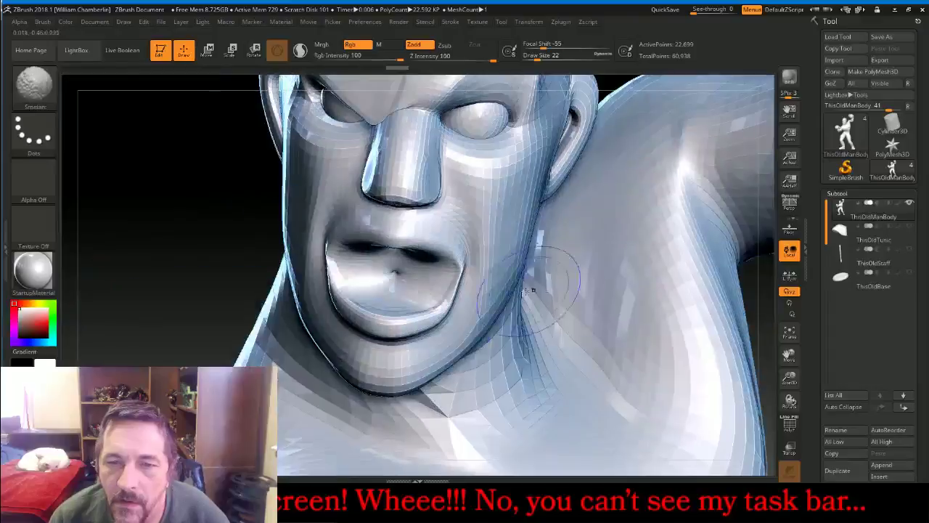
drag(450, 247, 393, 276)
drag(377, 320, 397, 275)
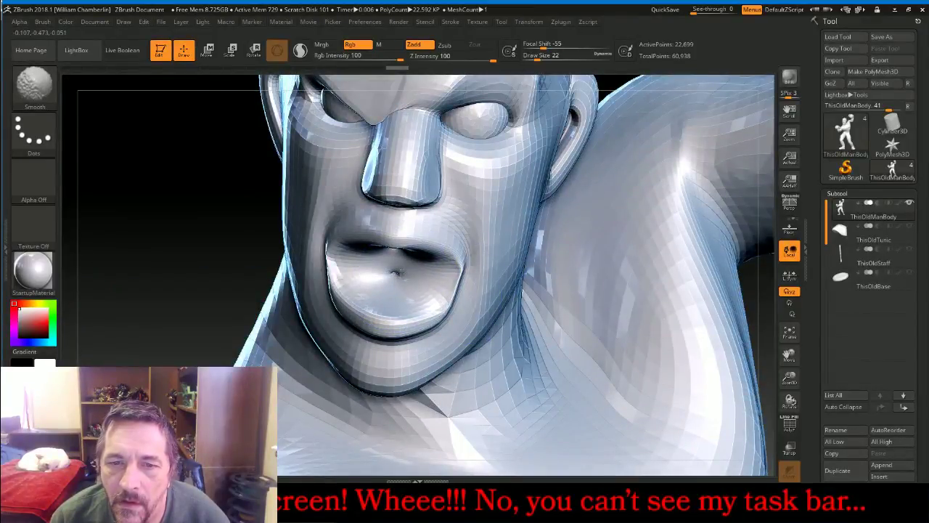
mouse_move(230, 238)
mouse_down()
mouse_move(247, 254)
mouse_move(194, 220)
mouse_move(213, 212)
mouse_up()
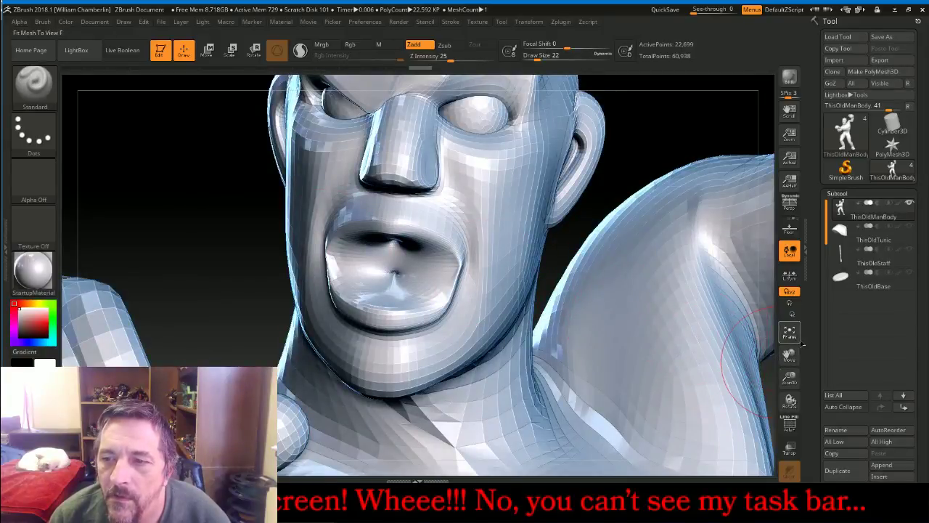
Subdivide the ThisOldManBody geometry three times and delete its lower subdivision levels
click(791, 332)
drag(697, 348, 666, 363)
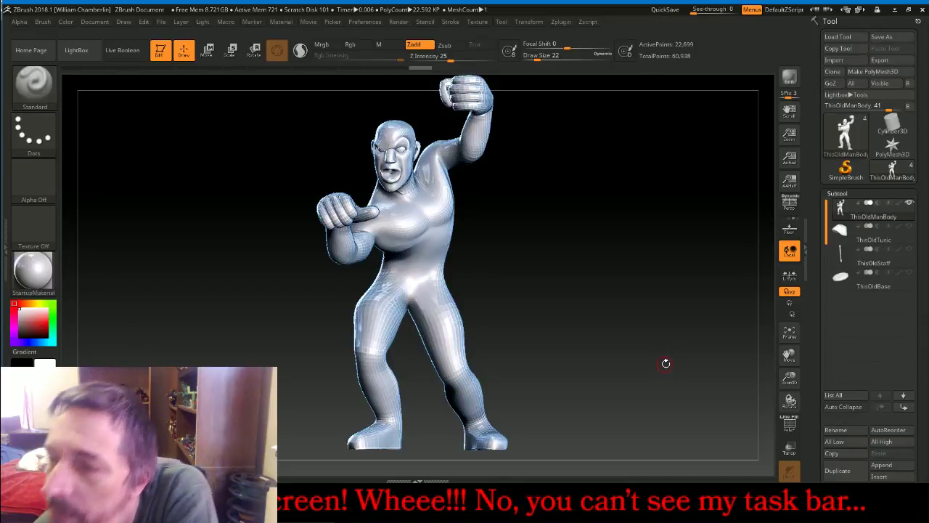
click(863, 193)
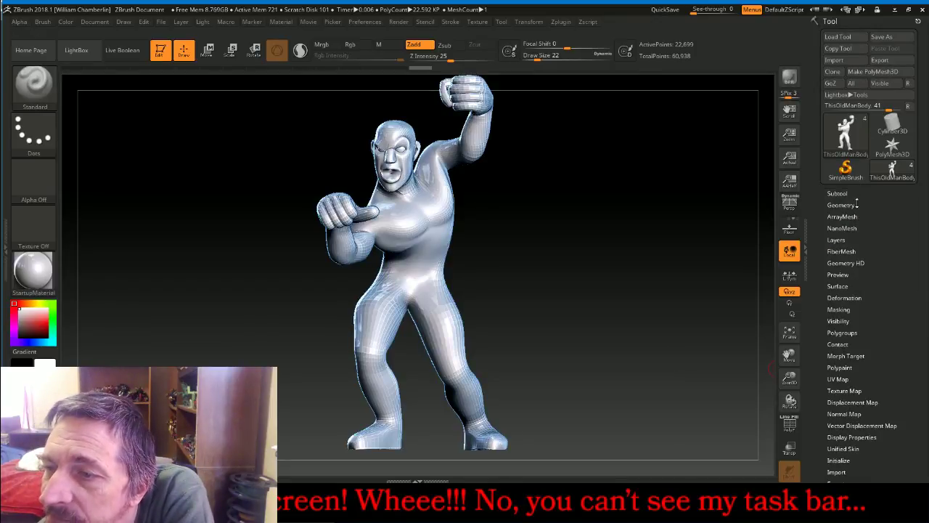
click(853, 205)
click(855, 291)
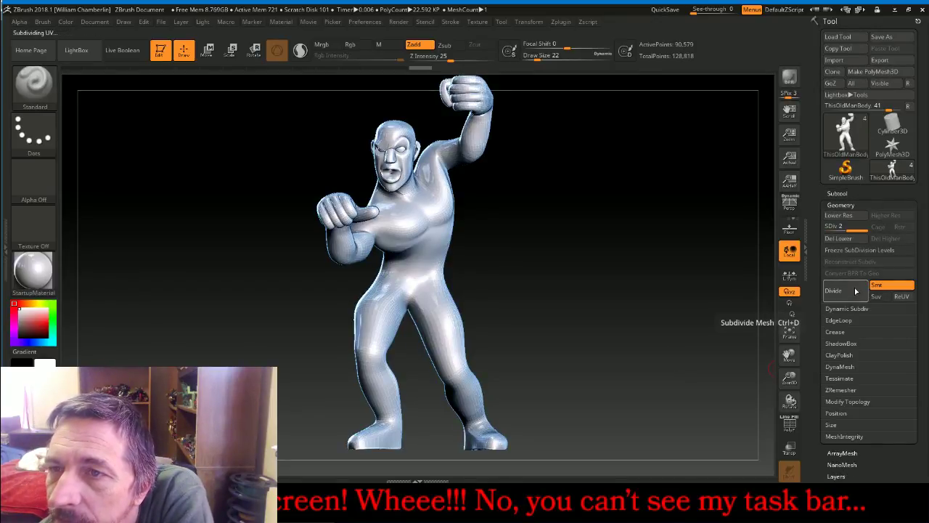
click(857, 291)
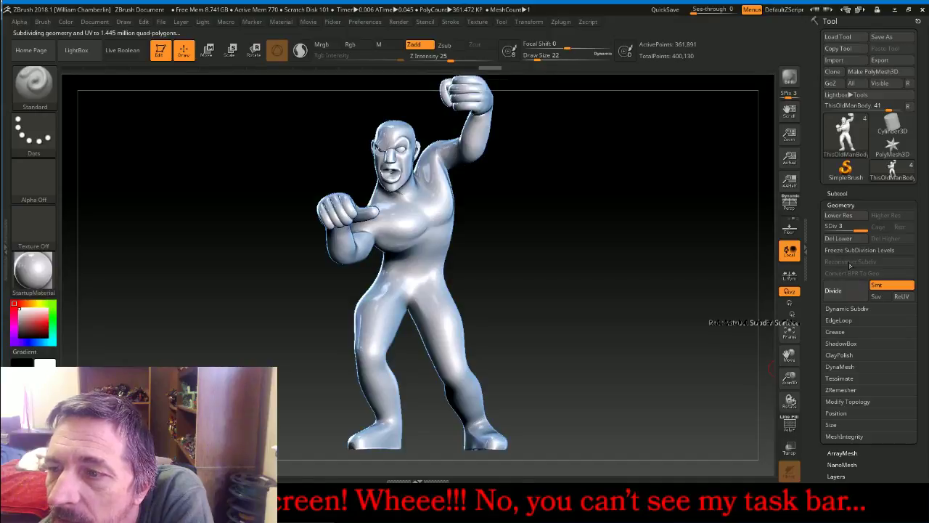
click(846, 238)
Show and select the ThisOldTunic subtool, and pull its front and side waistline against the body with the Move brush at Draw Size 54
drag(852, 196, 852, 195)
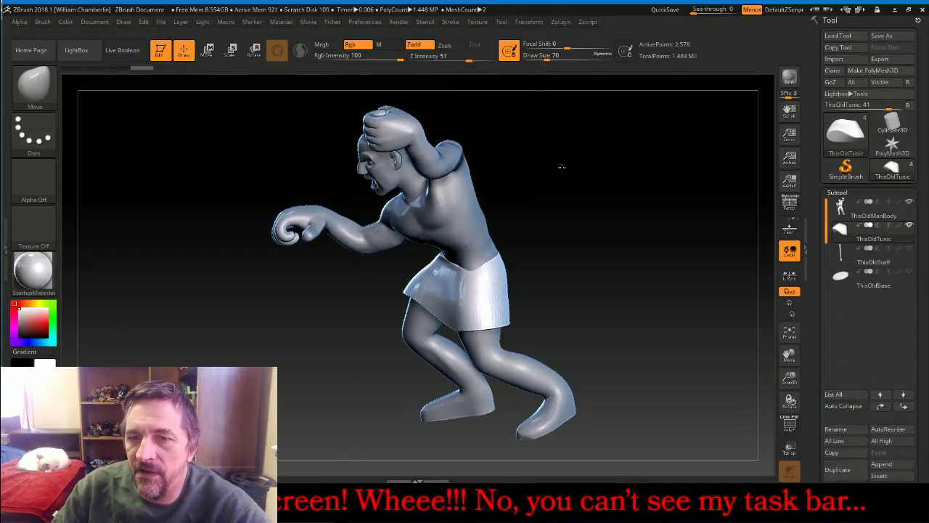
drag(790, 377, 782, 444)
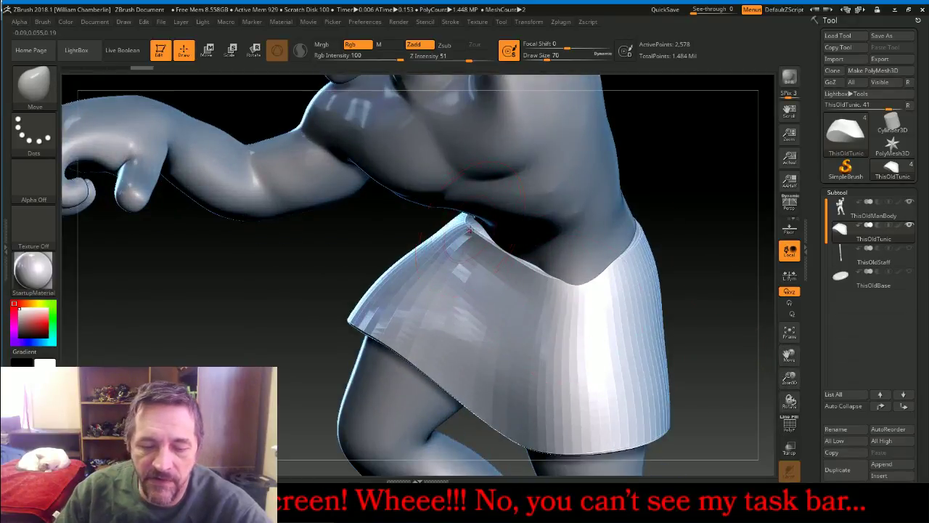
key(bracketleft)
key(bracketleft)
mouse_move(470, 229)
mouse_down()
mouse_move(496, 219)
mouse_move(507, 252)
mouse_move(540, 276)
mouse_up()
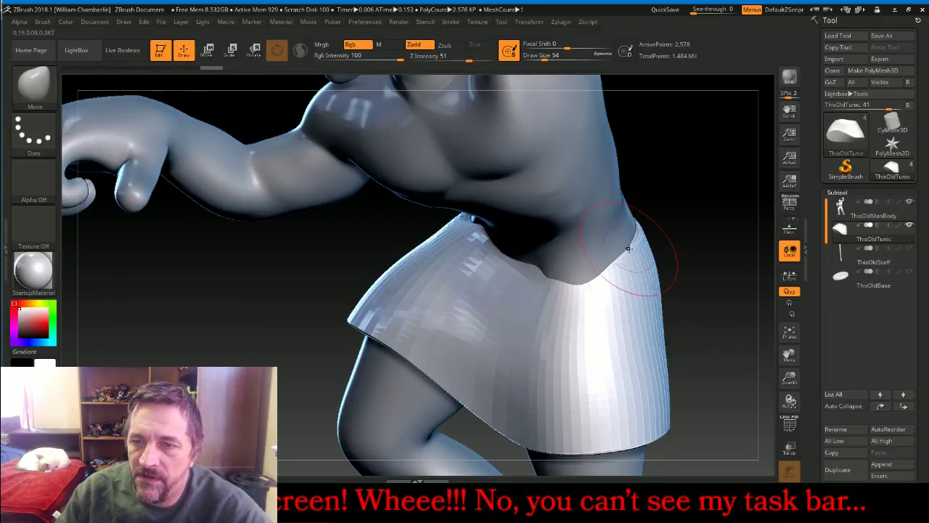
drag(637, 231, 636, 242)
Push the rear edge of the tunic's waistline into the lower back with the Move brush
mouse_move(720, 195)
mouse_down()
mouse_move(689, 212)
mouse_move(519, 206)
mouse_up()
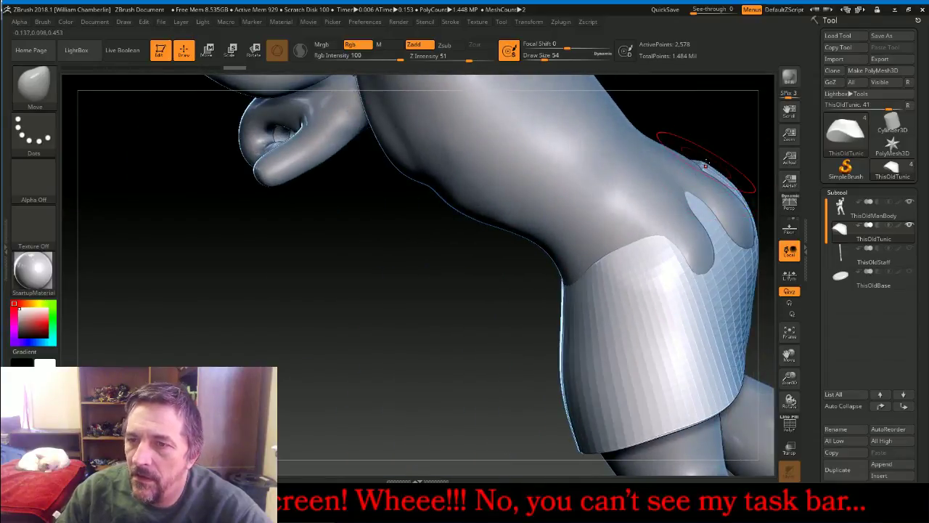
drag(711, 178, 706, 185)
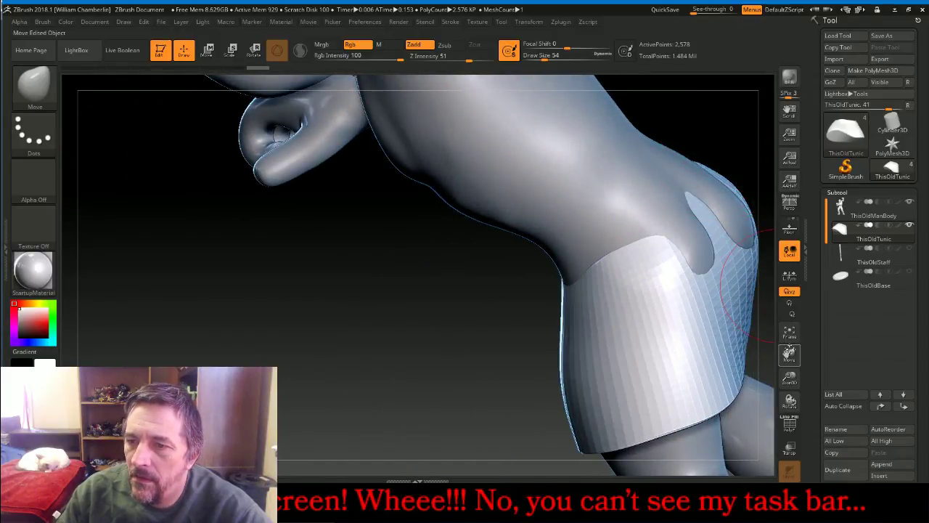
mouse_move(790, 354)
mouse_down()
mouse_move(743, 351)
mouse_move(708, 253)
mouse_up()
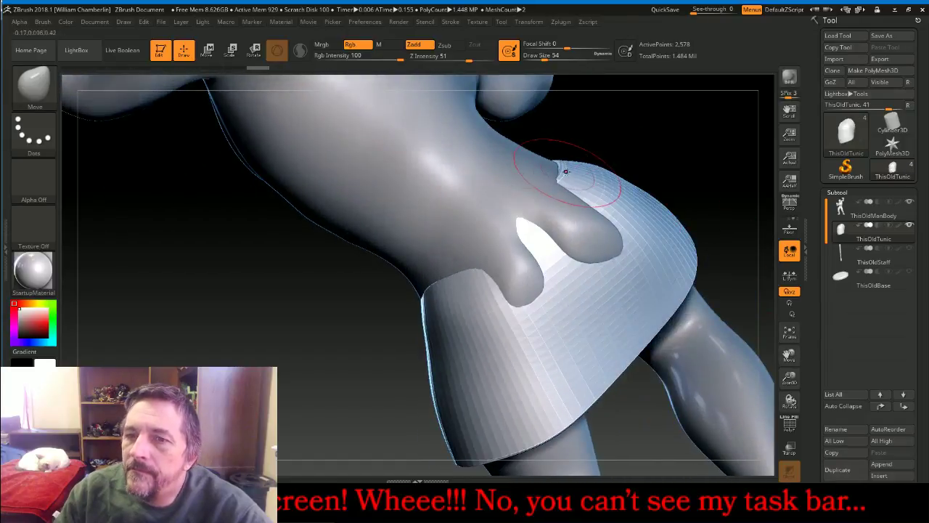
drag(550, 164, 552, 176)
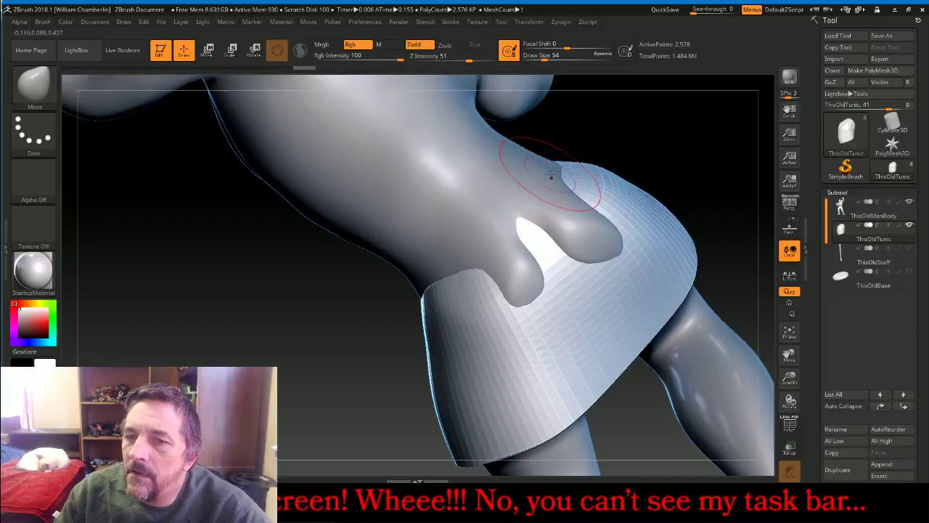
Subdivide the ThisOldTunic geometry three times and delete its lower subdivision levels
mouse_move(298, 322)
mouse_down()
mouse_move(361, 275)
mouse_move(376, 249)
mouse_up()
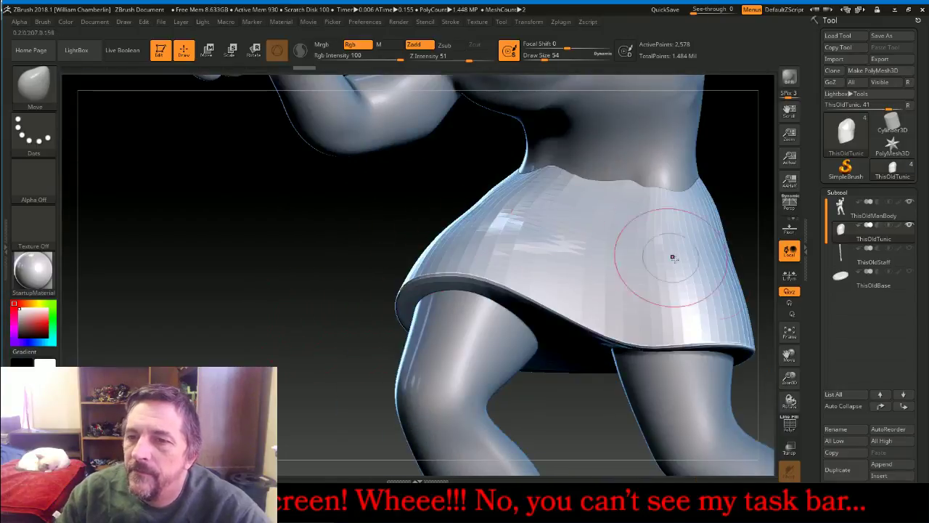
click(789, 332)
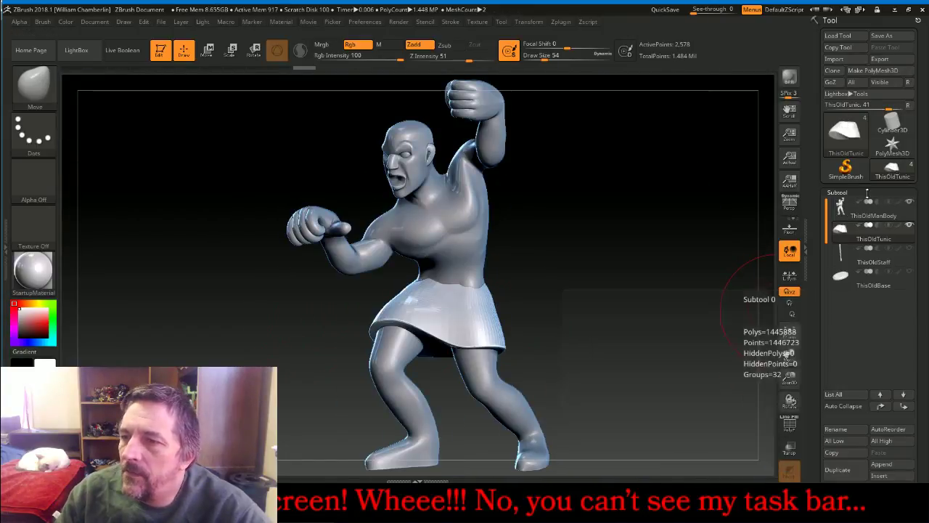
click(839, 193)
click(842, 204)
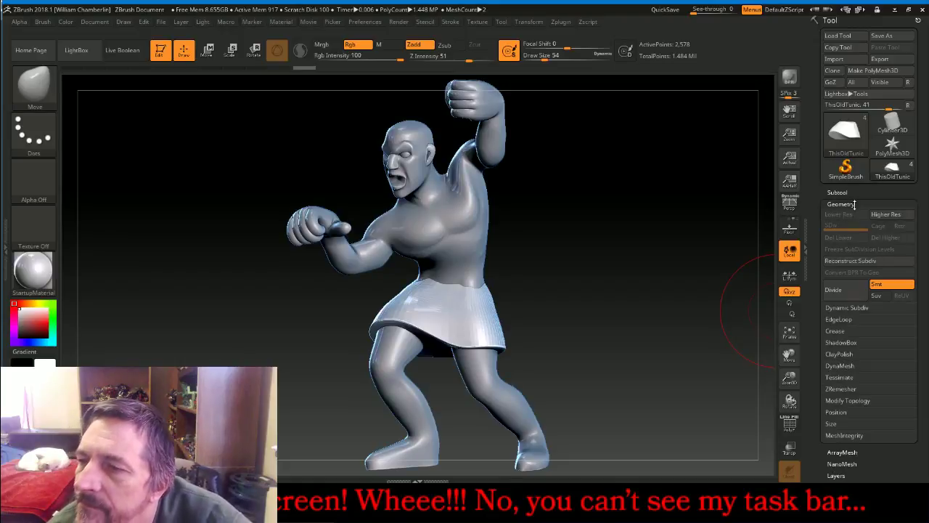
click(835, 289)
click(835, 289)
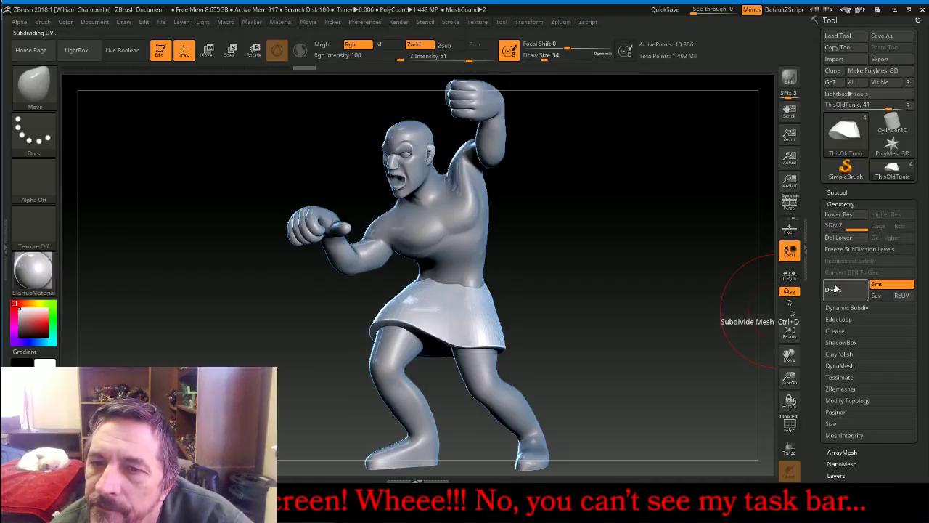
click(835, 289)
click(844, 238)
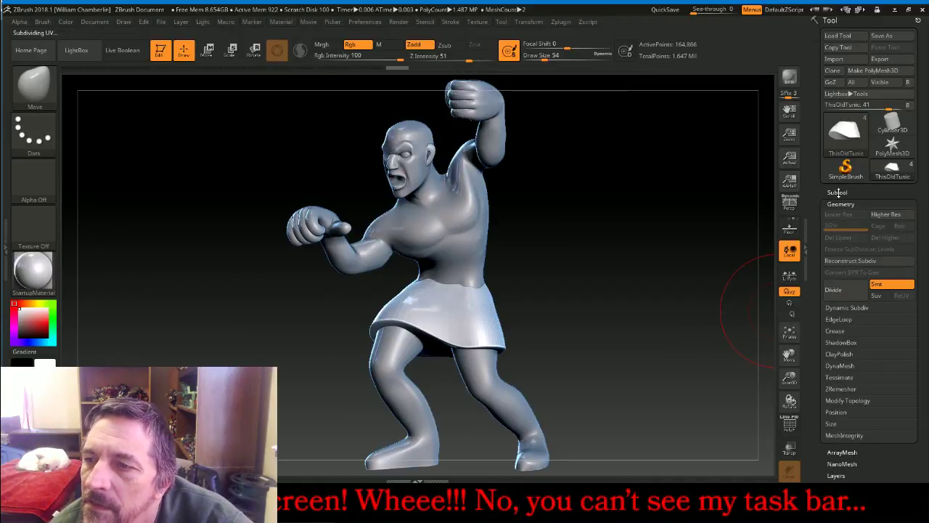
Select the ThisOldManBody subtool and merge it down with the ThisOldTunic subtool
click(838, 192)
click(871, 210)
drag(923, 365, 923, 258)
click(845, 427)
click(838, 87)
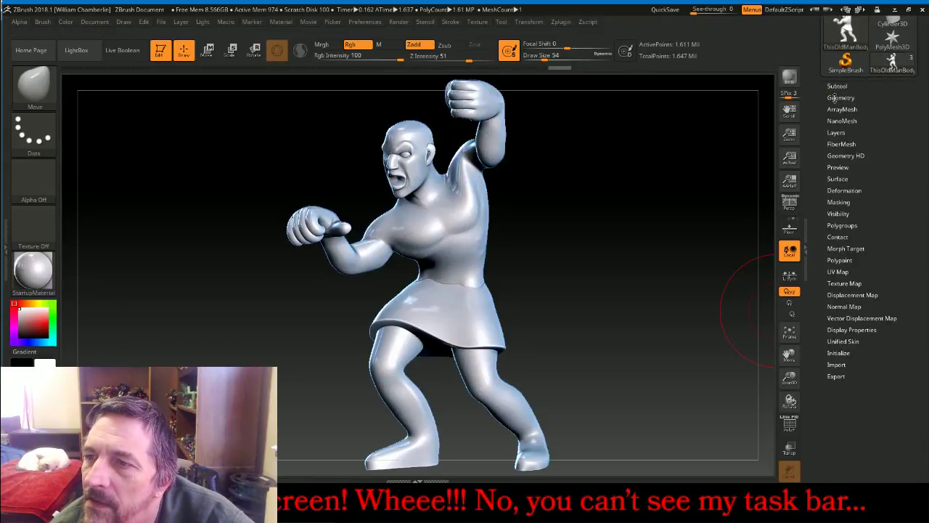
DynaMesh the merged ThisOldManBody subtool at a resolution of 768
click(841, 114)
mouse_move(661, 242)
mouse_down()
mouse_move(681, 231)
mouse_move(708, 248)
mouse_up()
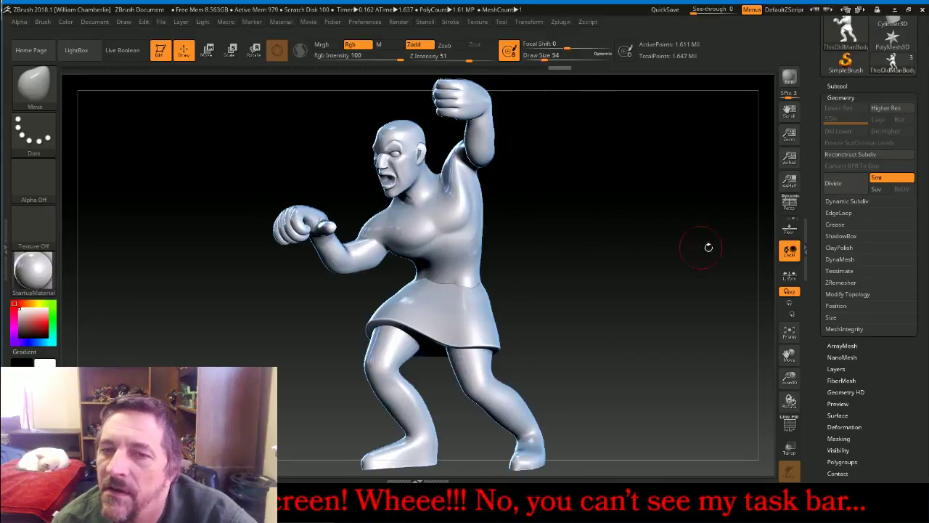
click(840, 259)
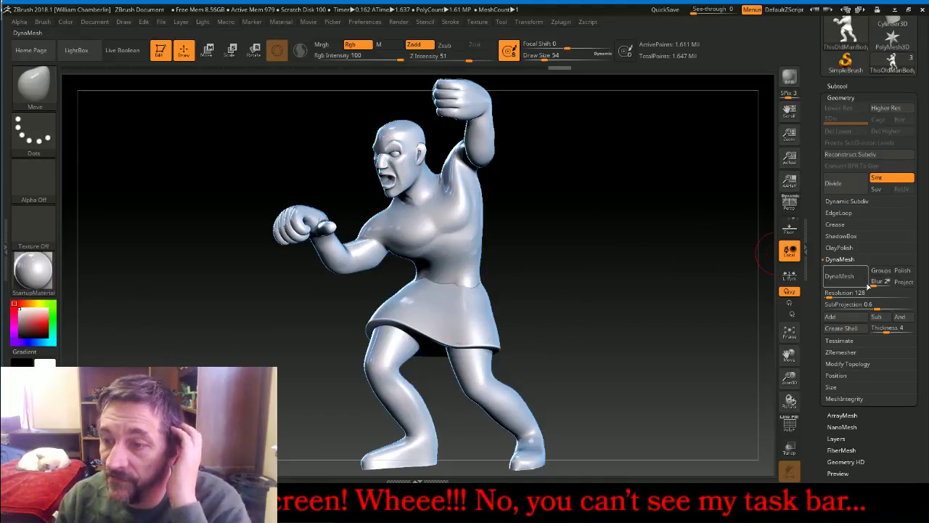
click(853, 292)
text(768)
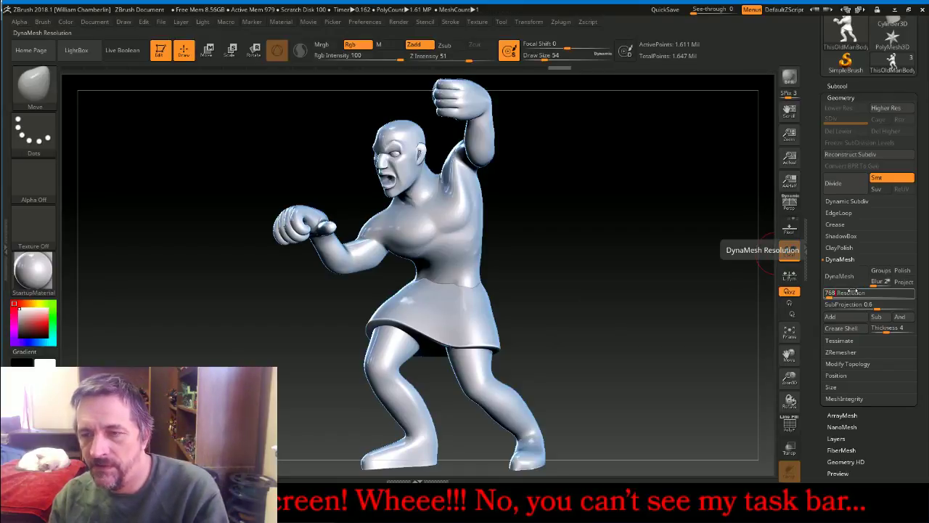
key(Return)
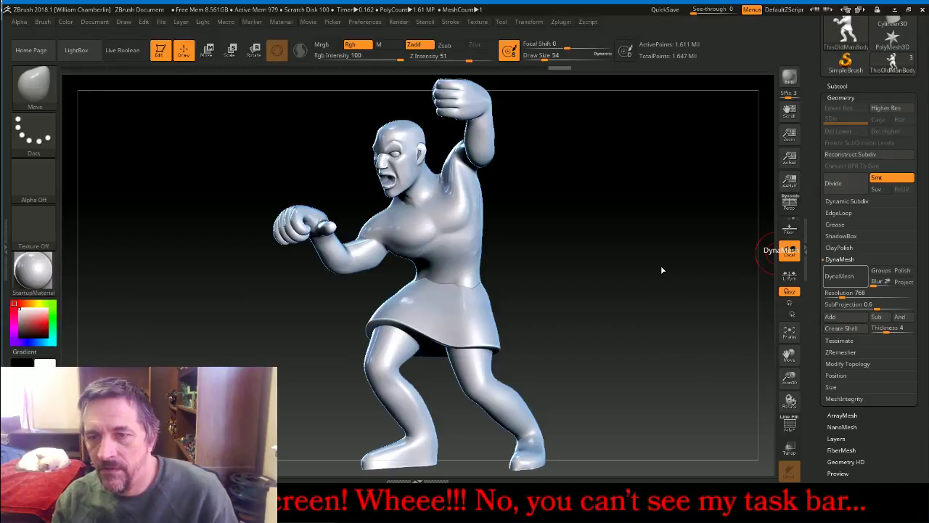
click(841, 277)
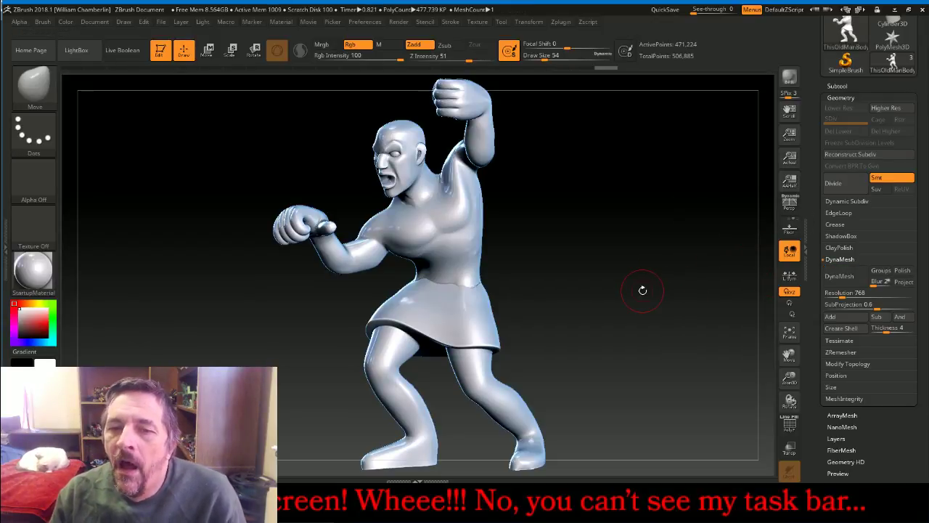
Smooth the seam between the torso and the tunic along the front, side and lower back of the waist
drag(790, 377, 797, 437)
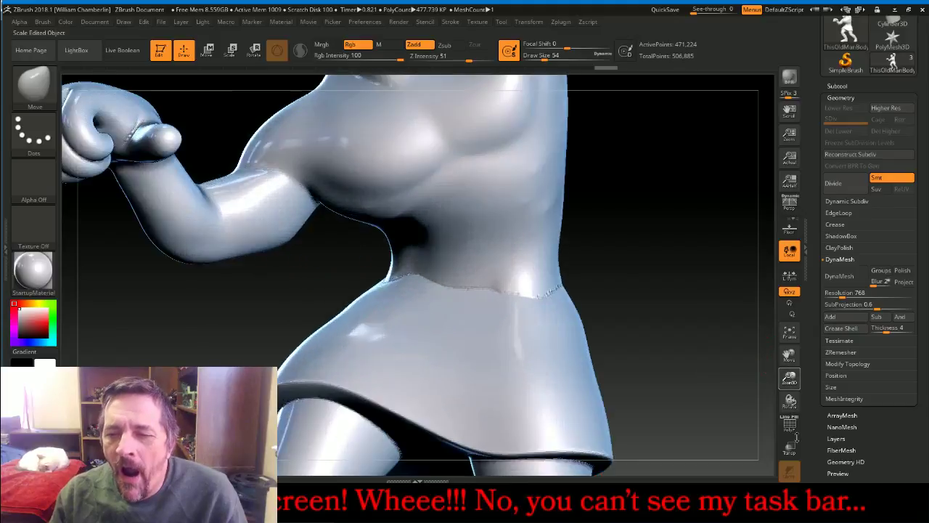
shift+drag(561, 291, 548, 292)
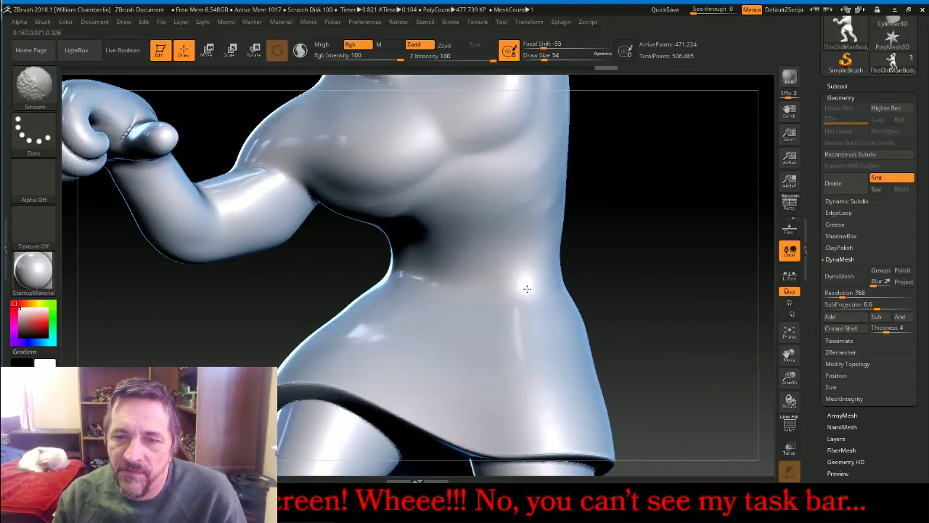
shift+drag(574, 324, 584, 324)
mouse_move(685, 291)
mouse_down()
mouse_move(618, 299)
mouse_move(603, 312)
mouse_move(645, 313)
mouse_move(630, 287)
mouse_up()
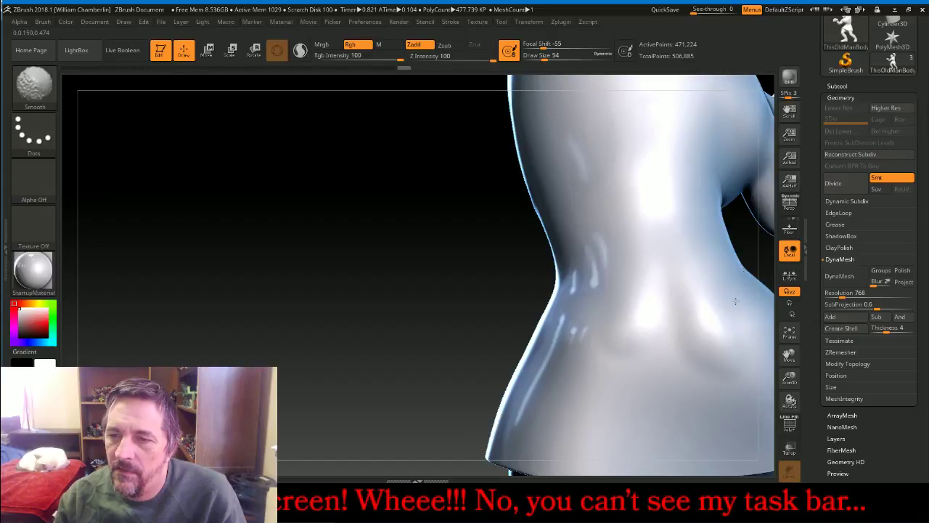
shift+drag(701, 280, 694, 289)
shift+drag(664, 325, 676, 289)
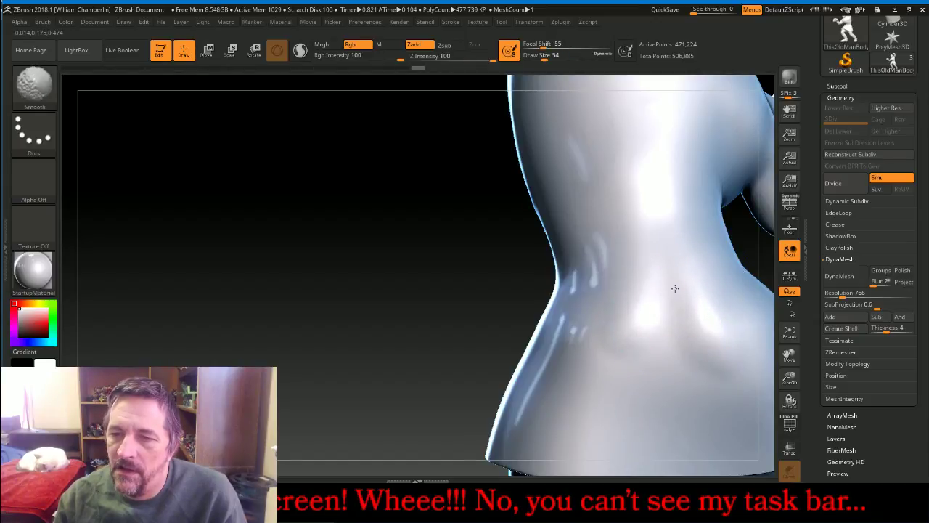
shift+drag(675, 289, 641, 308)
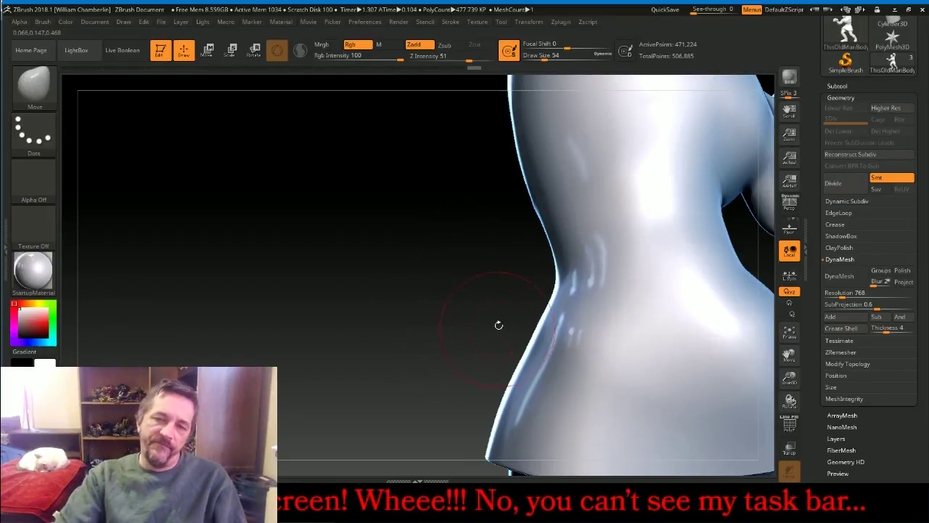
Examine the smoothed waist from the side and the whole figure, and check the live stream chat for comments
drag(451, 259, 392, 281)
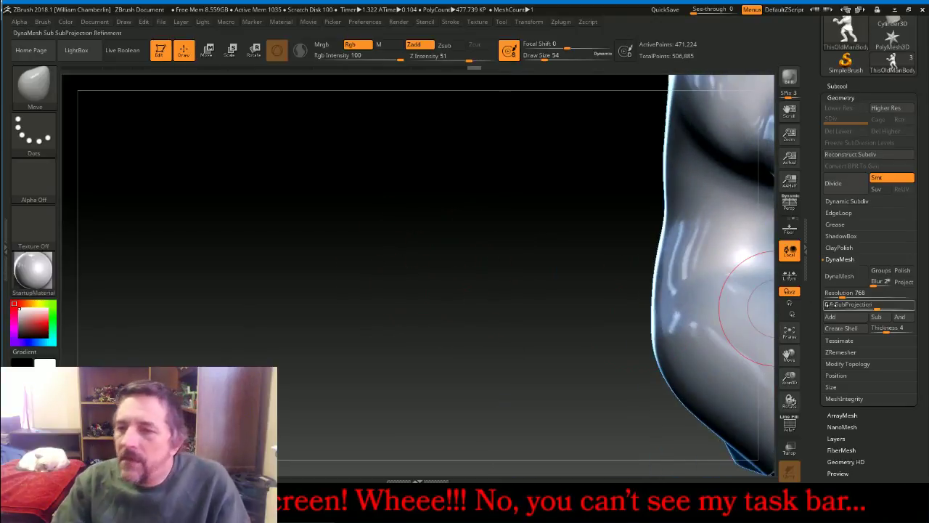
mouse_move(790, 354)
mouse_down()
mouse_move(695, 353)
mouse_move(446, 280)
mouse_up()
key(shift)
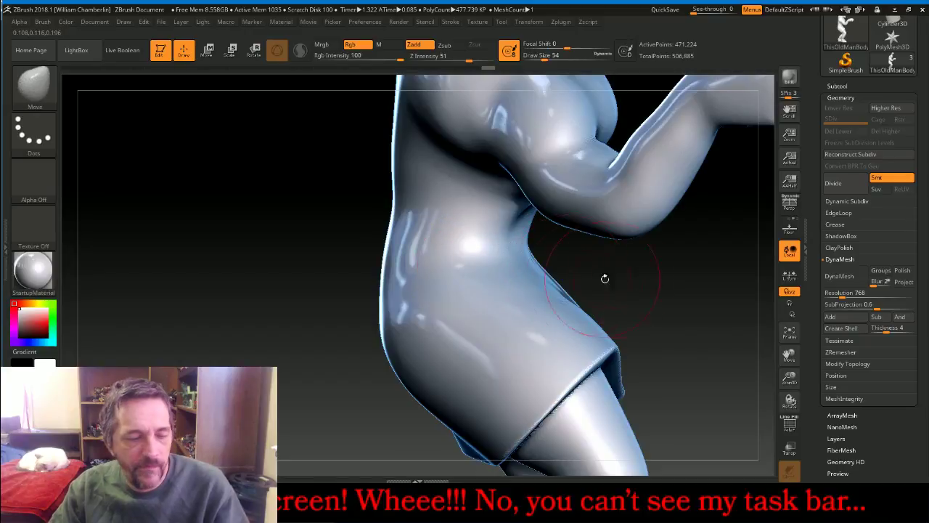
drag(706, 320, 661, 309)
click(788, 334)
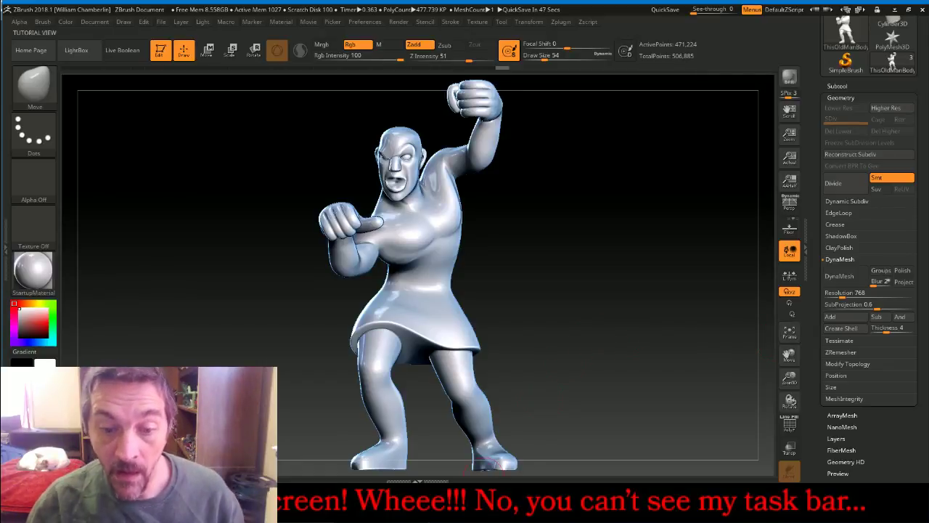
click(465, 503)
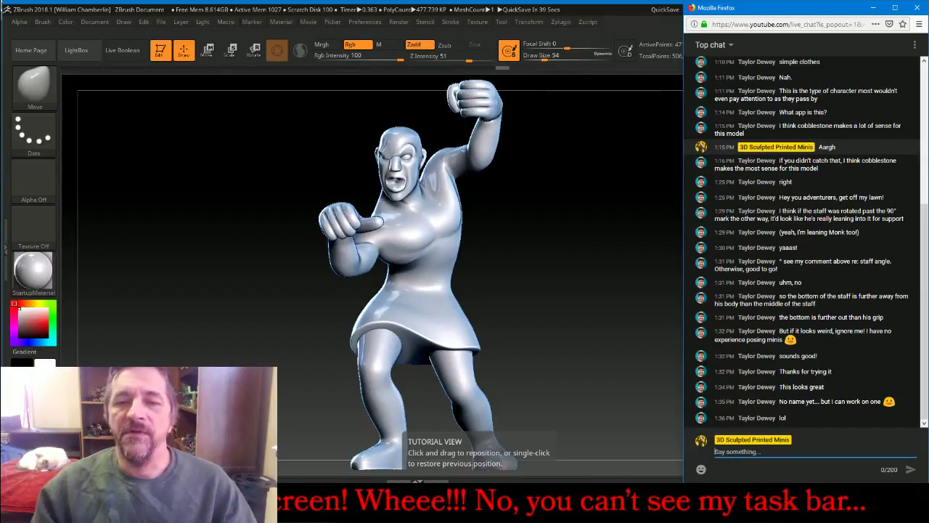
click(534, 375)
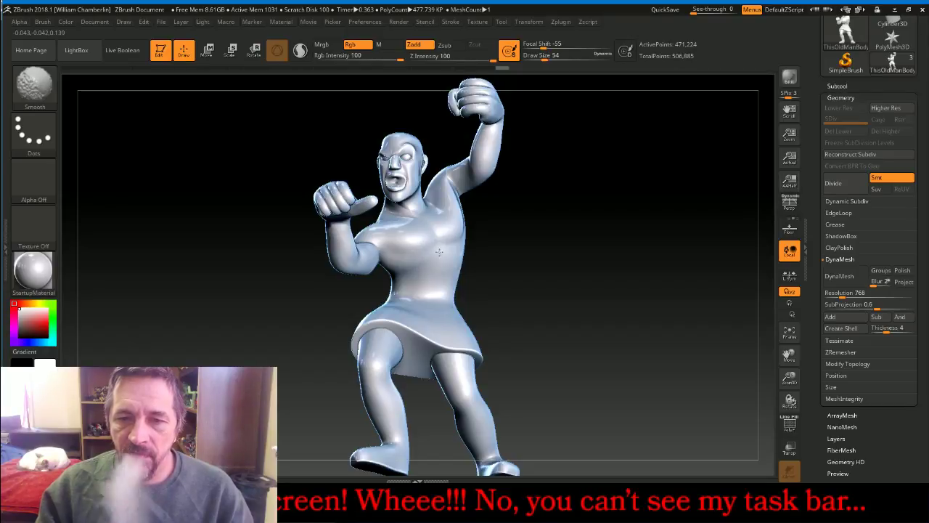
Set the MaskPen brush to Draw Size 22 and Focal Shift -100, and frame the waist closely
mouse_move(627, 282)
mouse_down()
mouse_move(631, 310)
mouse_move(658, 298)
mouse_move(655, 284)
mouse_move(435, 305)
mouse_up()
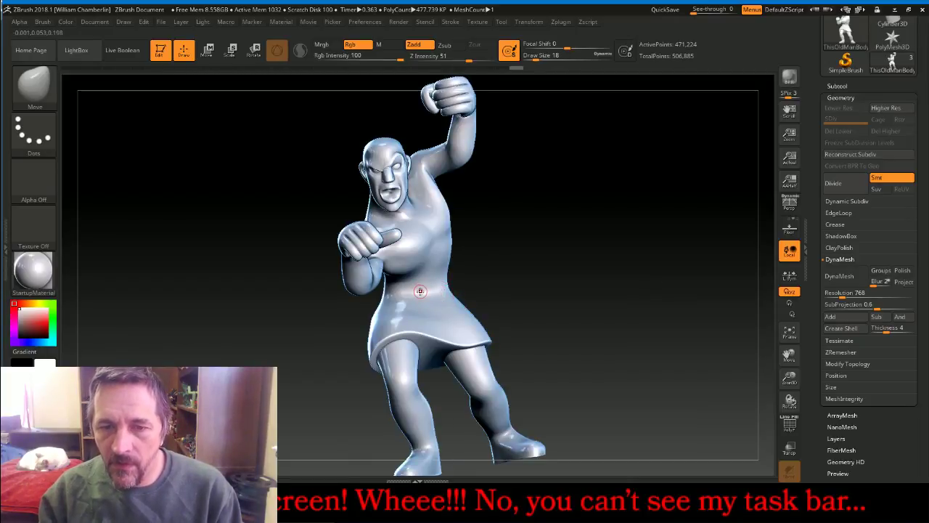
key(ctrl)
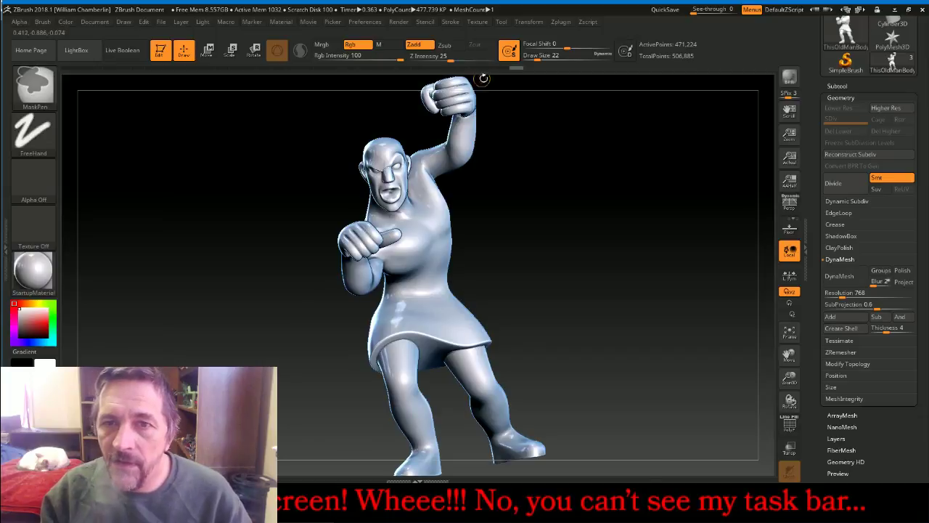
click(522, 45)
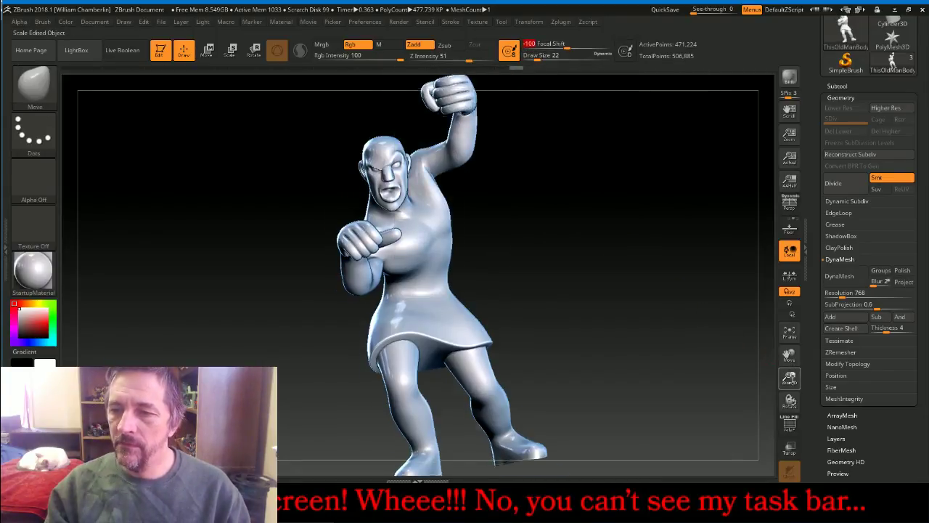
drag(790, 378, 790, 404)
scroll(846, 145, up, 5)
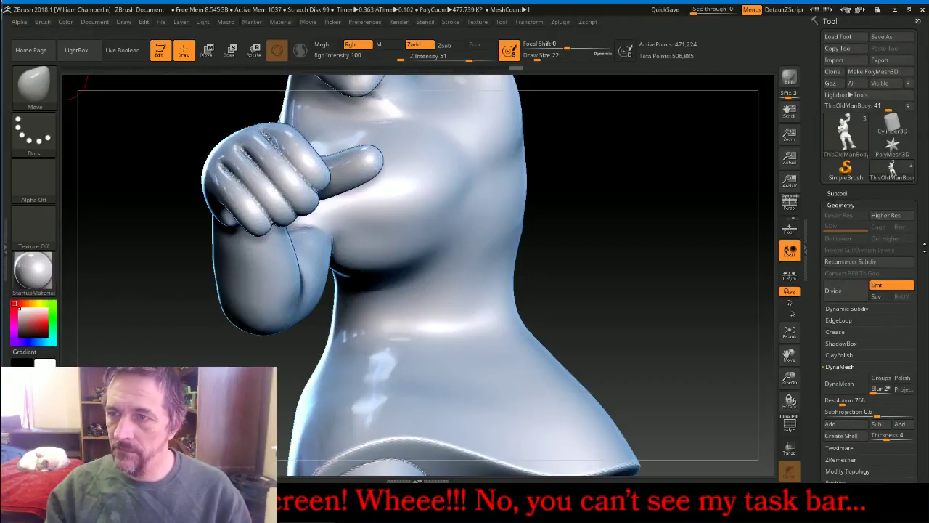
Dock the Stroke settings beside the canvas and turn on LazyMouse for the MaskPen's FreeHand stroke
click(451, 23)
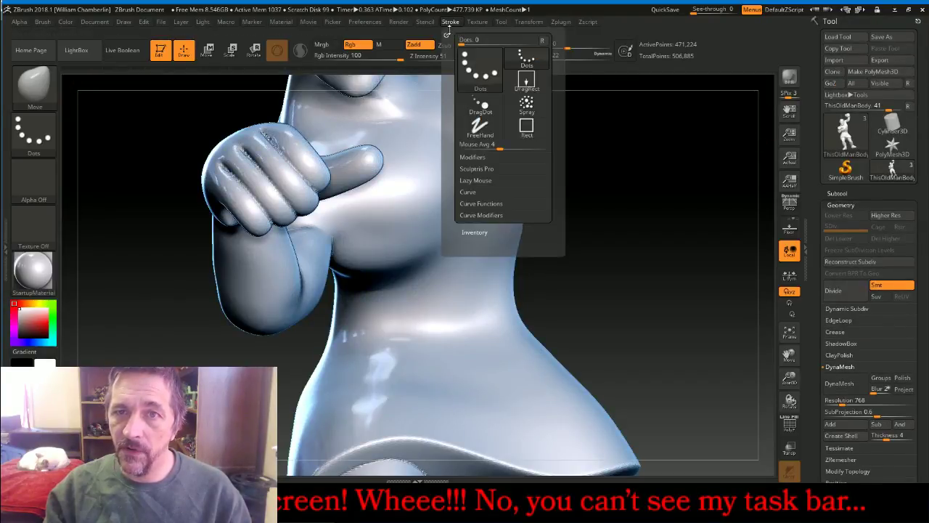
click(445, 26)
click(842, 176)
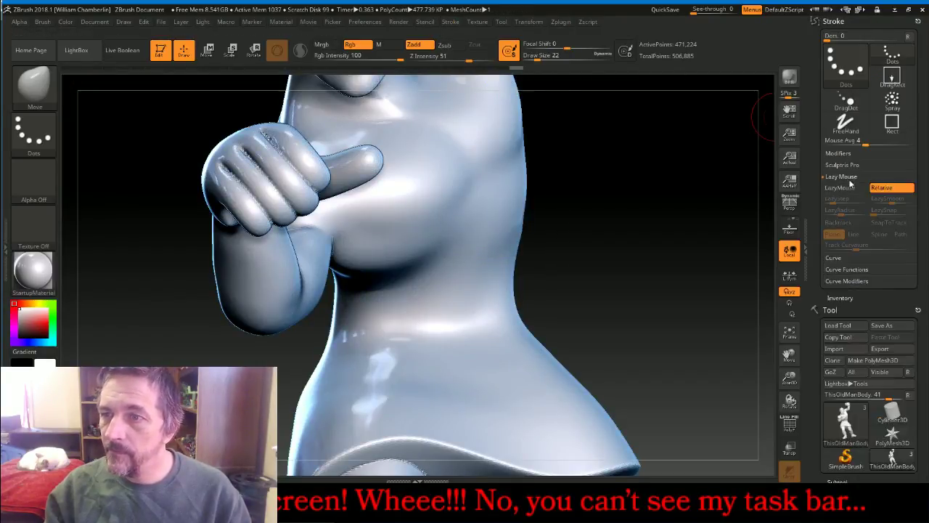
key(ctrl)
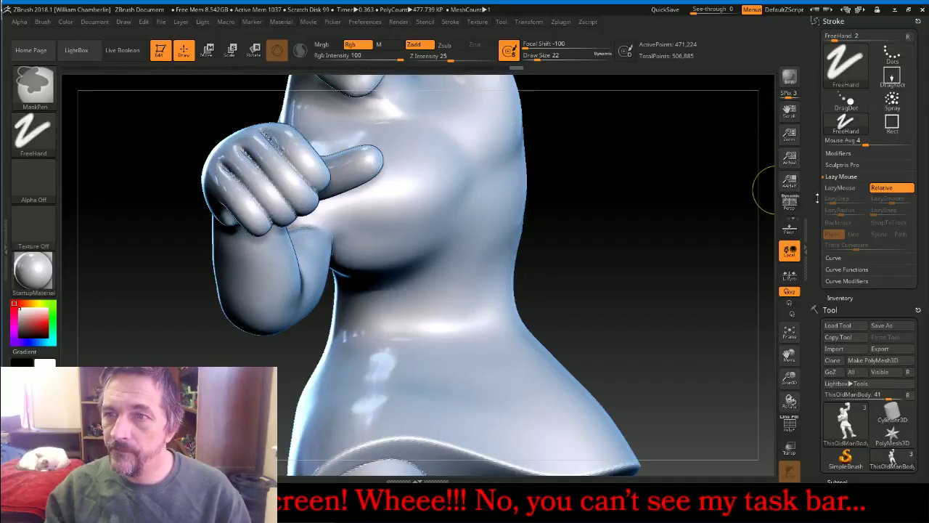
click(840, 188)
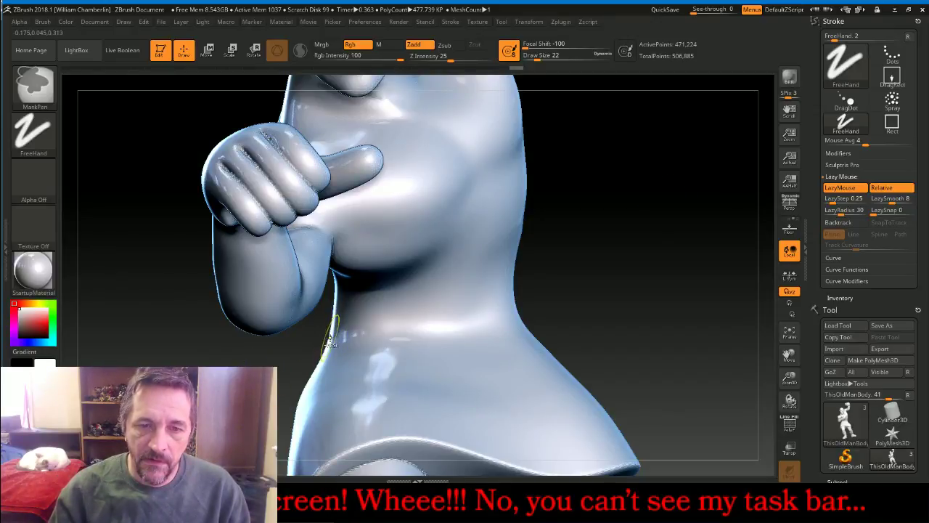
Try a freehand mask stroke across the front of the waist and clear it
drag(347, 340, 534, 299)
ctrl+drag(617, 258, 689, 309)
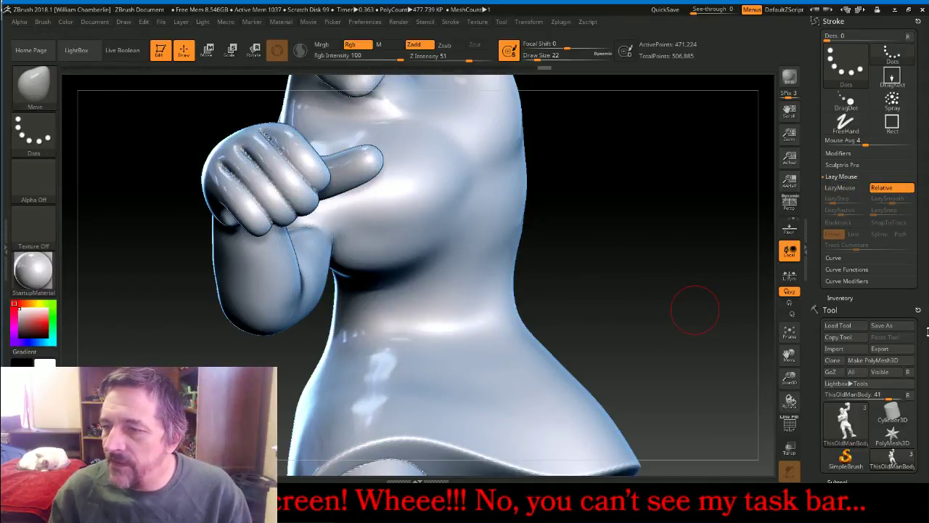
Subdivide the merged body once and delete its lower subdivision level
drag(928, 331, 916, 207)
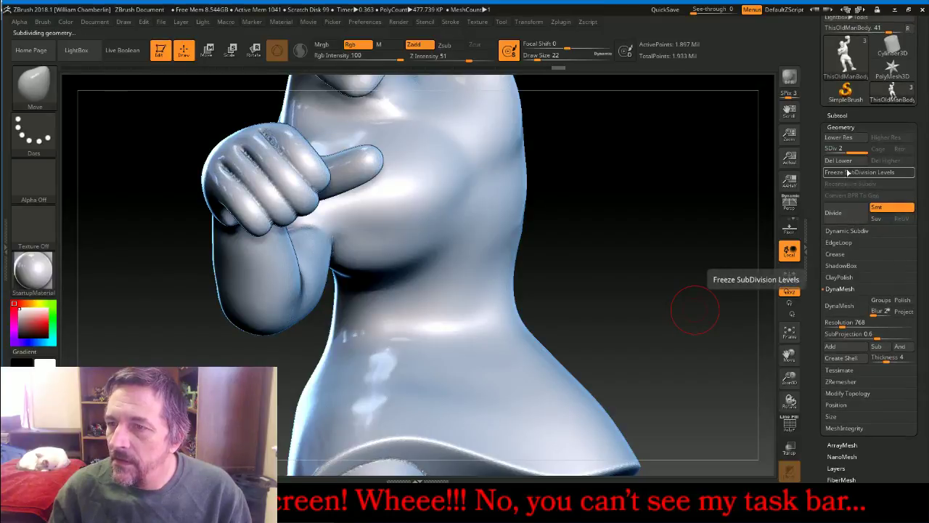
Mask a continuous belt-like band around the whole waist with the MaskPen, joining the strokes at the front, back and sides
key(ctrl)
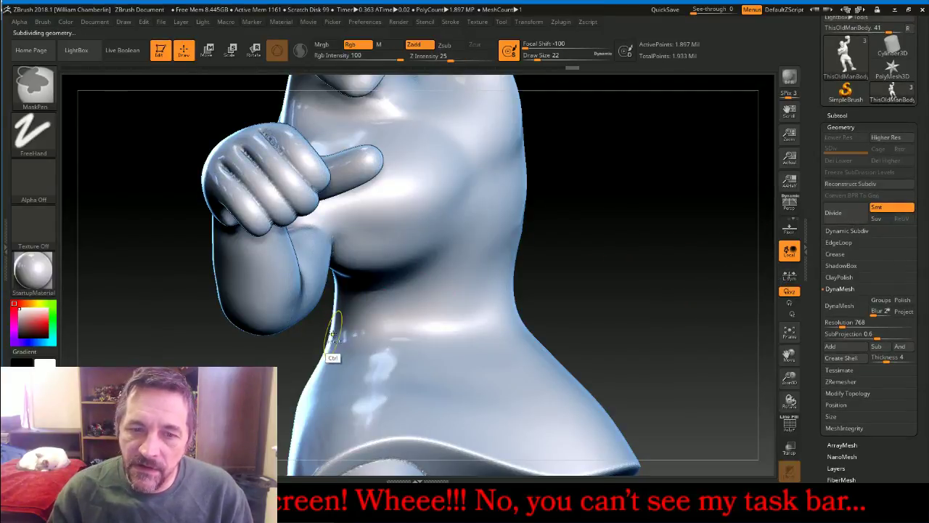
ctrl+drag(335, 330, 523, 308)
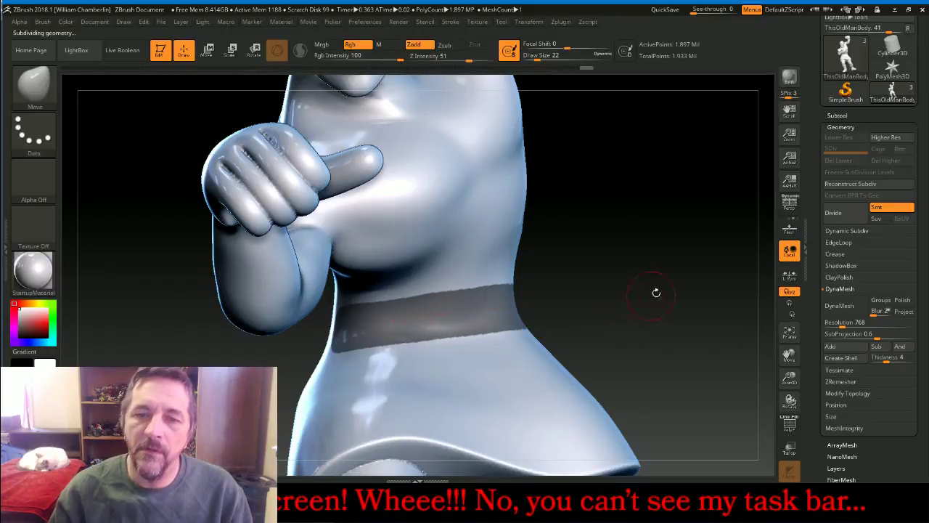
drag(655, 290, 567, 303)
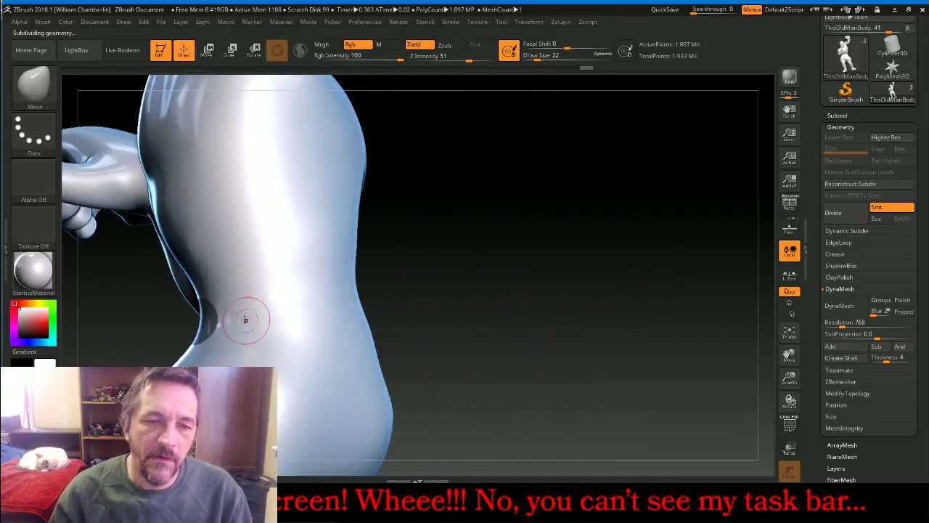
ctrl+drag(205, 320, 330, 305)
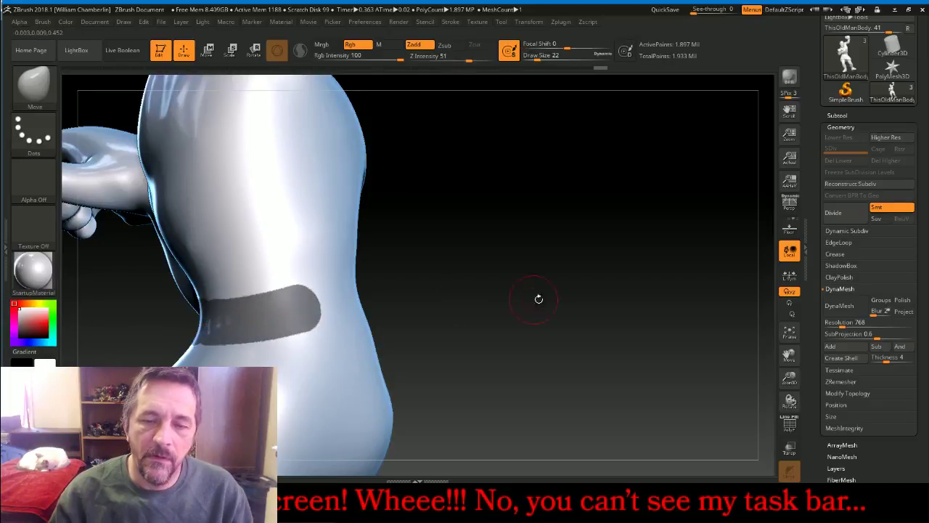
drag(539, 299, 260, 308)
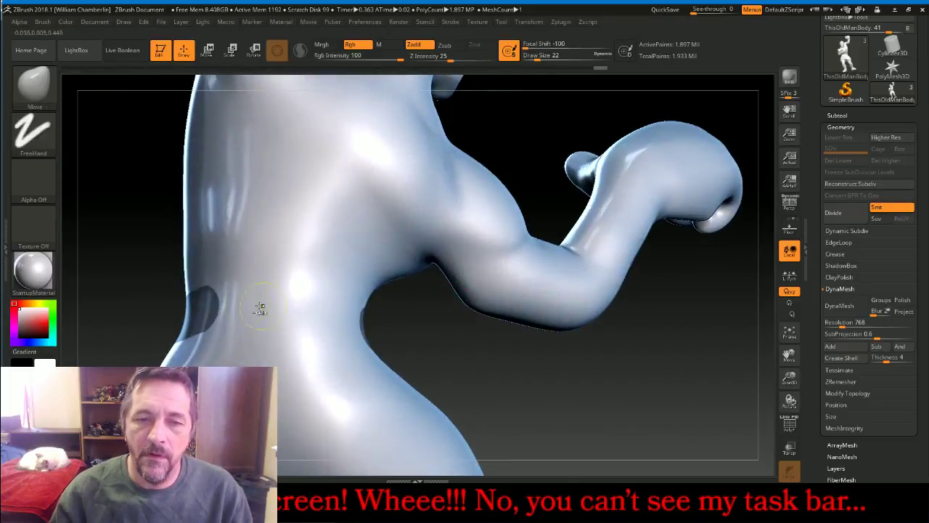
ctrl+drag(203, 310, 350, 316)
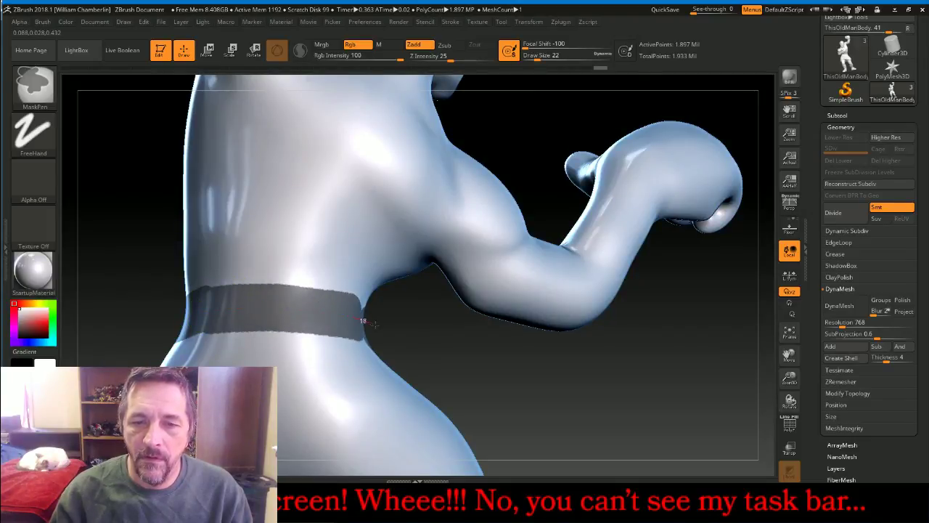
drag(423, 337, 259, 296)
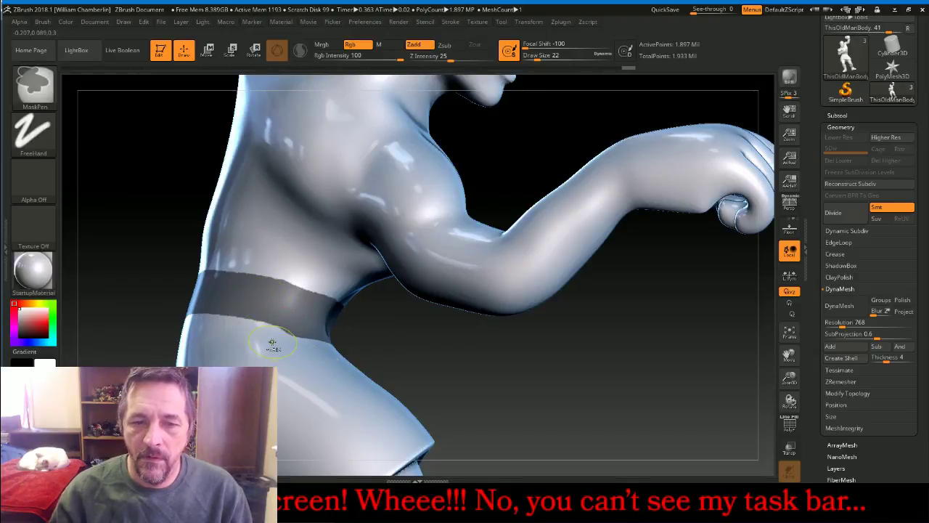
right_drag(272, 342, 258, 344)
ctrl+drag(257, 345, 269, 350)
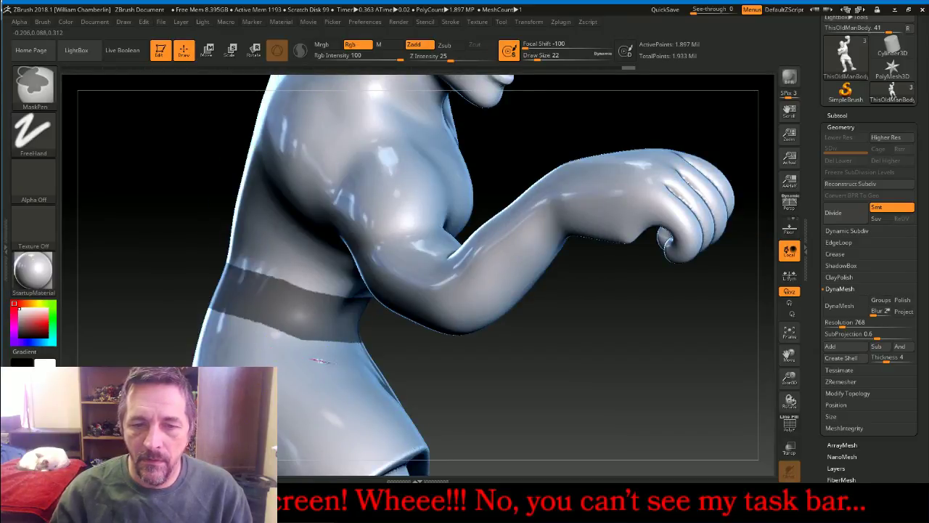
mouse_move(484, 395)
mouse_down()
mouse_move(370, 349)
mouse_move(557, 307)
mouse_move(563, 291)
mouse_up()
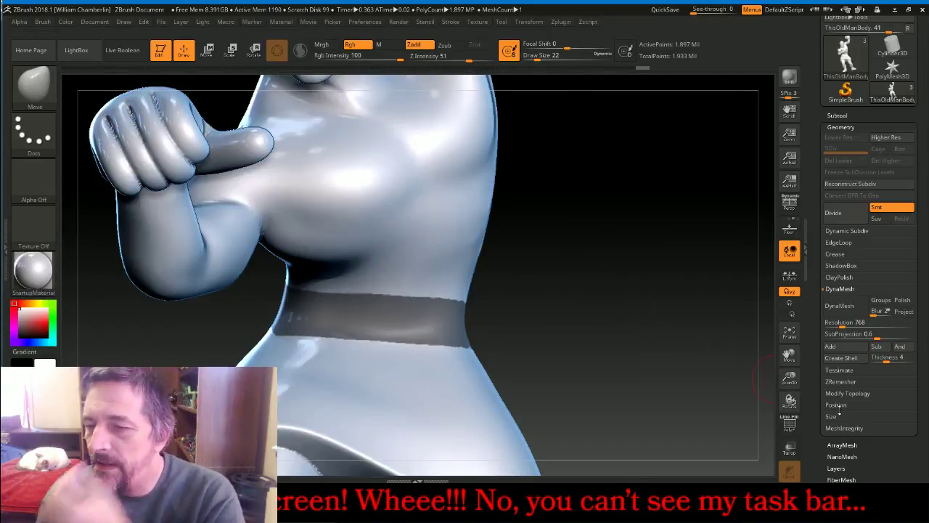
Extract the masked waist band as a new belt subtool with thickness 0.02 and smoothing 5, and accept it
click(837, 115)
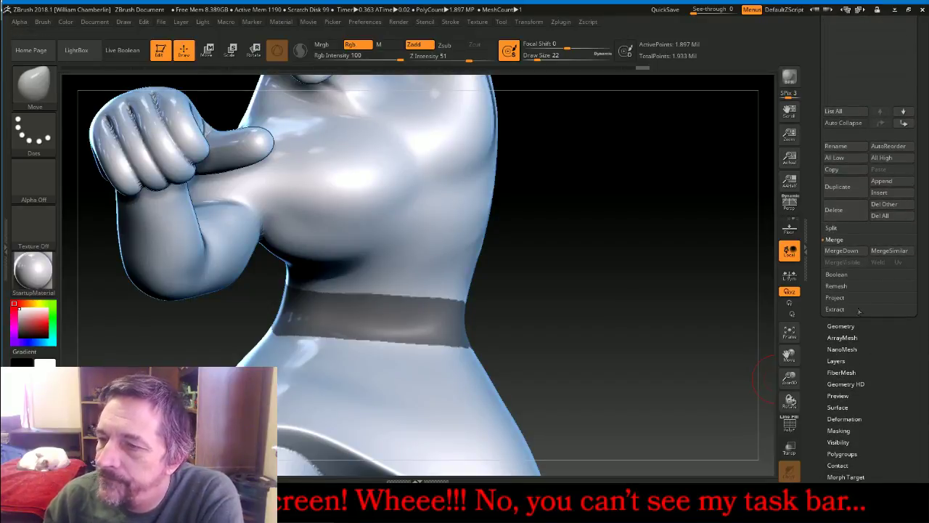
click(854, 312)
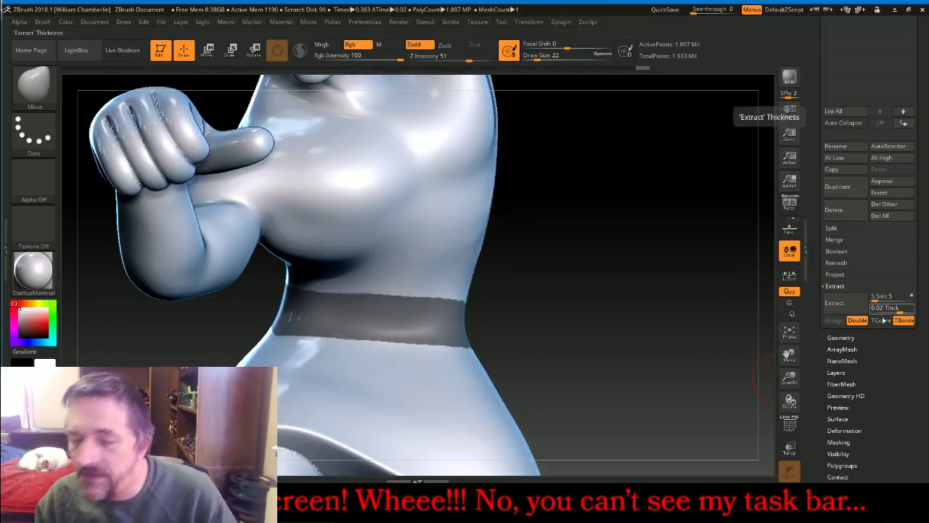
click(835, 303)
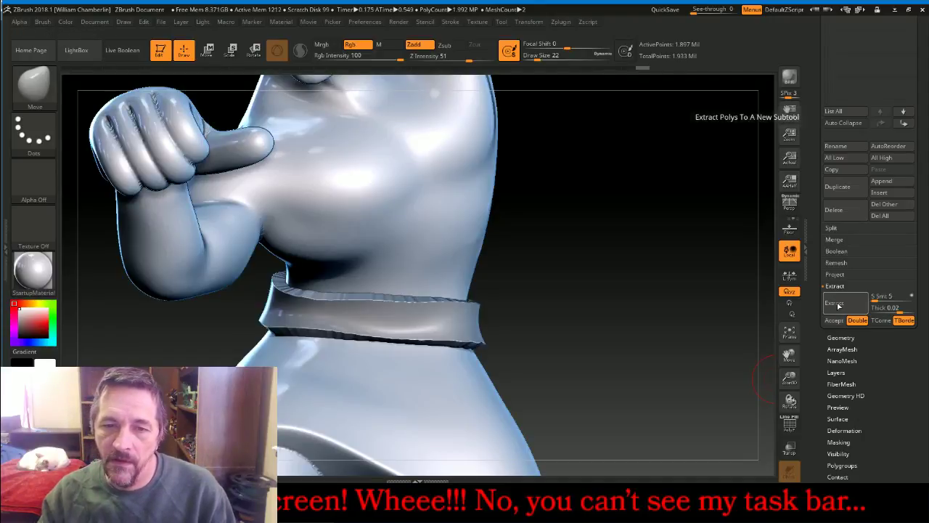
click(835, 320)
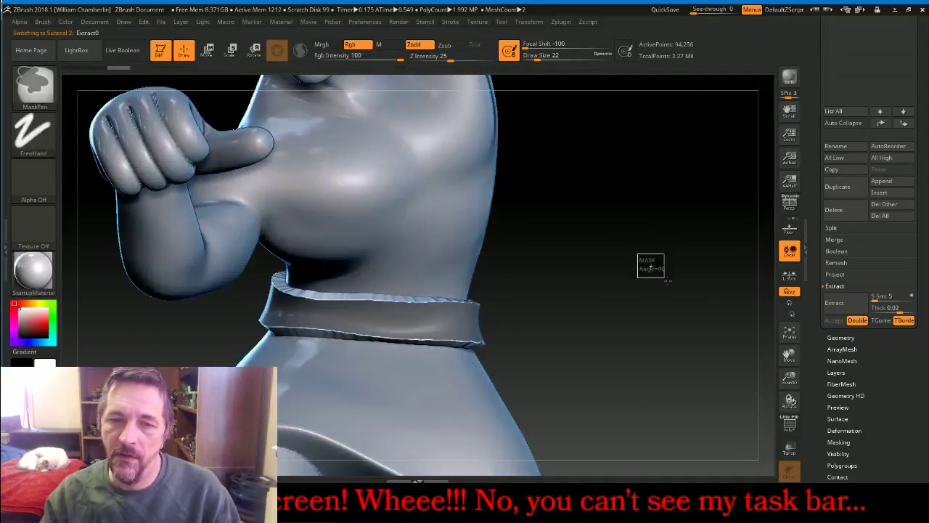
Select the extracted belt subtool and DynaMesh it at resolution 256
drag(924, 209, 924, 267)
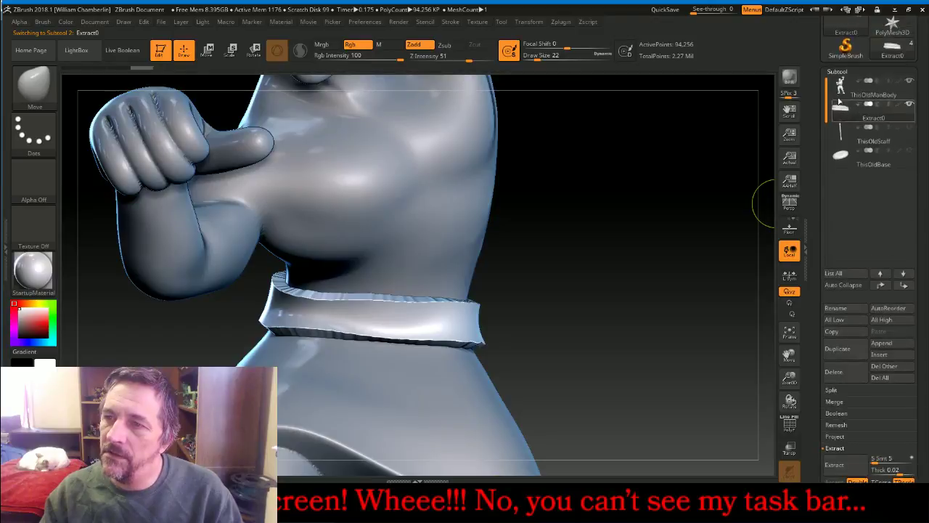
click(841, 87)
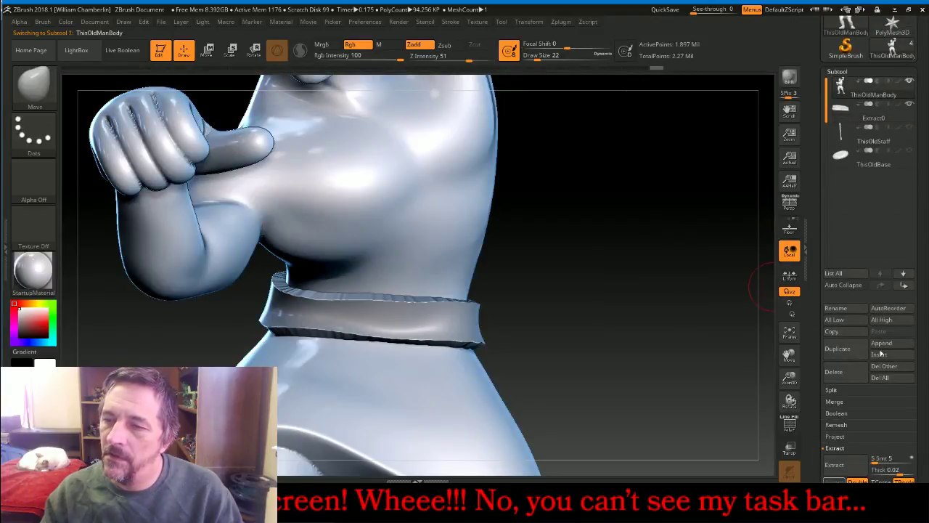
click(839, 113)
click(846, 72)
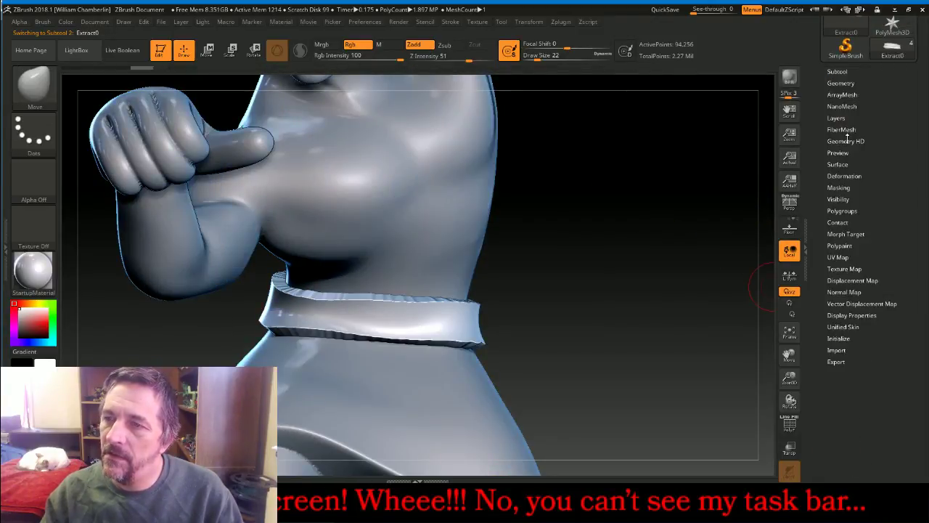
click(840, 83)
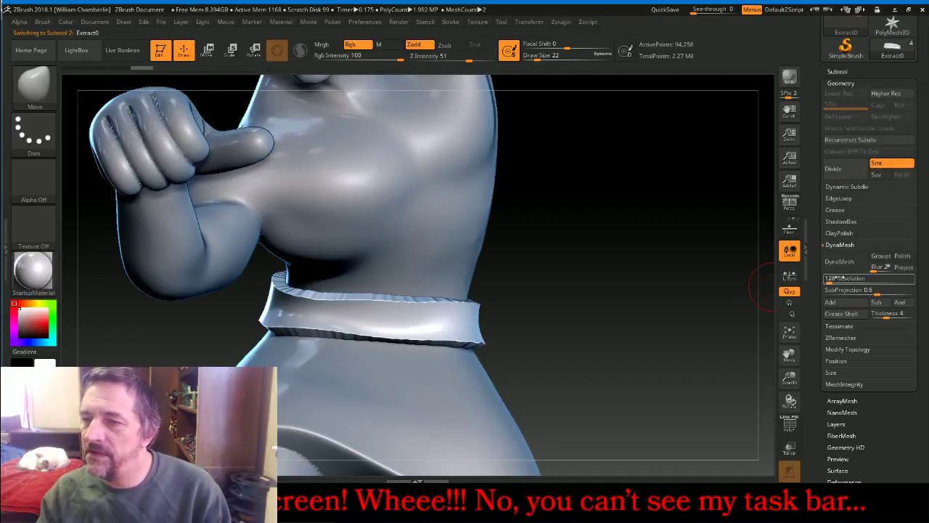
text(256)
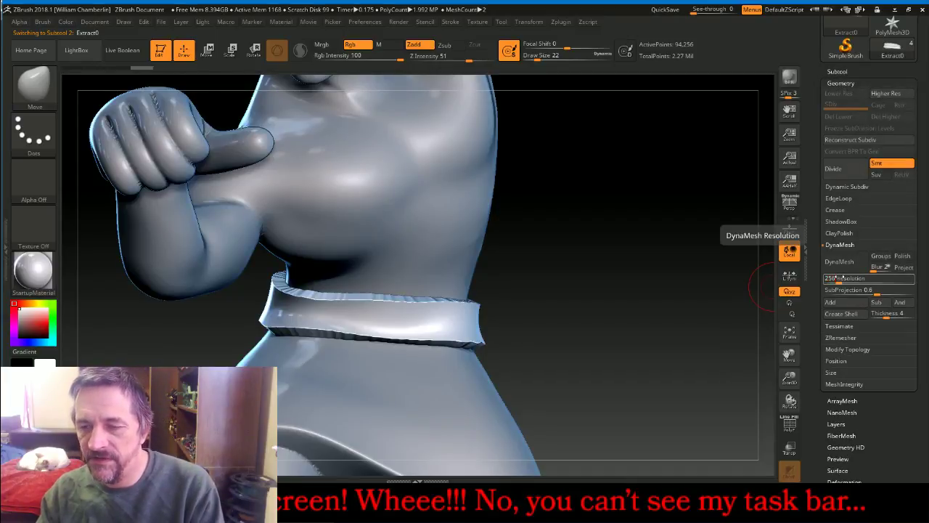
click(843, 265)
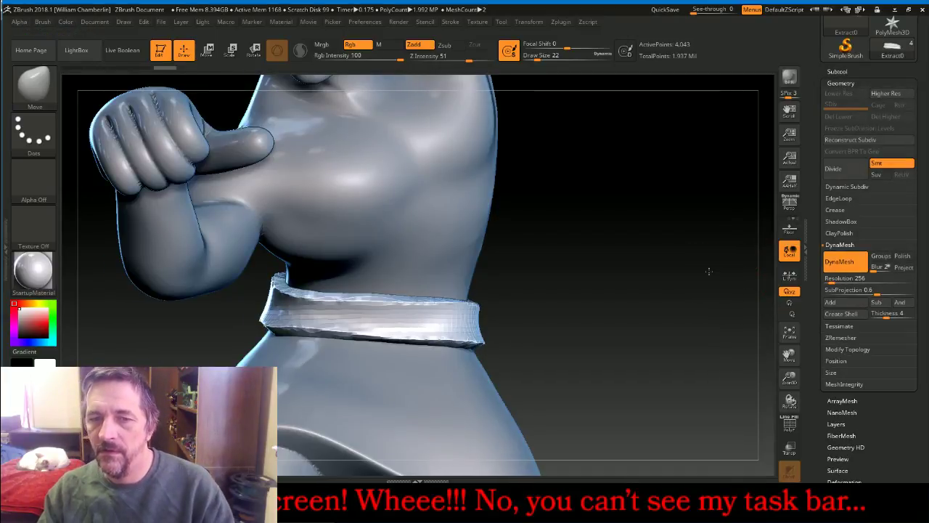
Subdivide the belt three times
drag(712, 265, 694, 284)
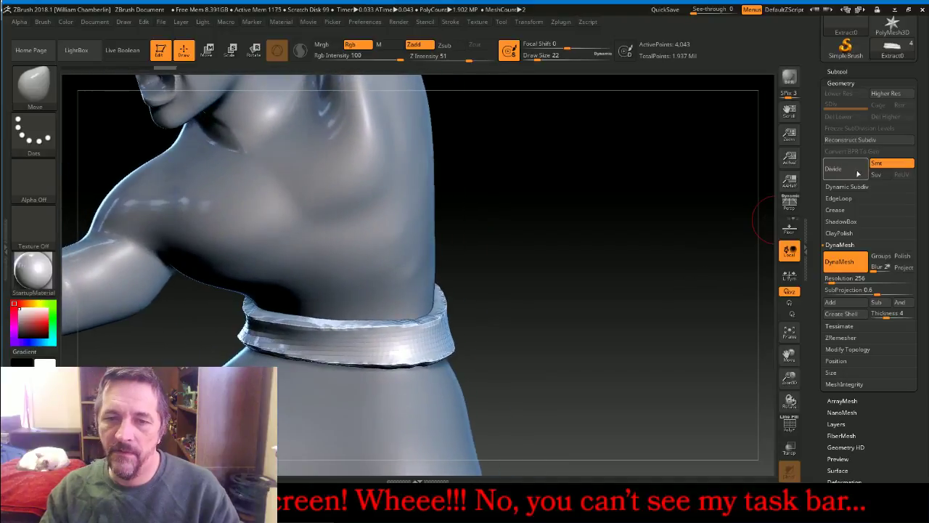
click(857, 170)
click(857, 170)
click(857, 170)
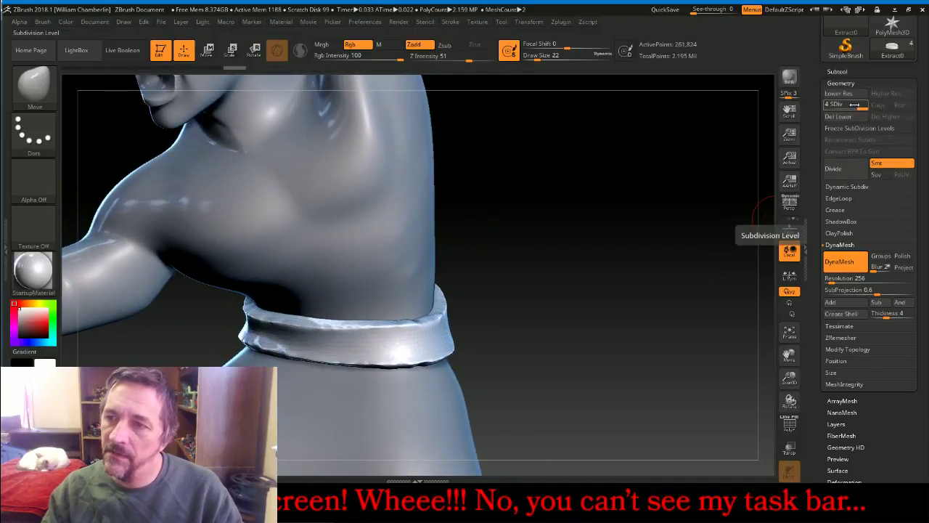
Smooth the front surface of the belt at subdivision level 1 with a brush size of 12
click(829, 106)
drag(712, 201, 501, 274)
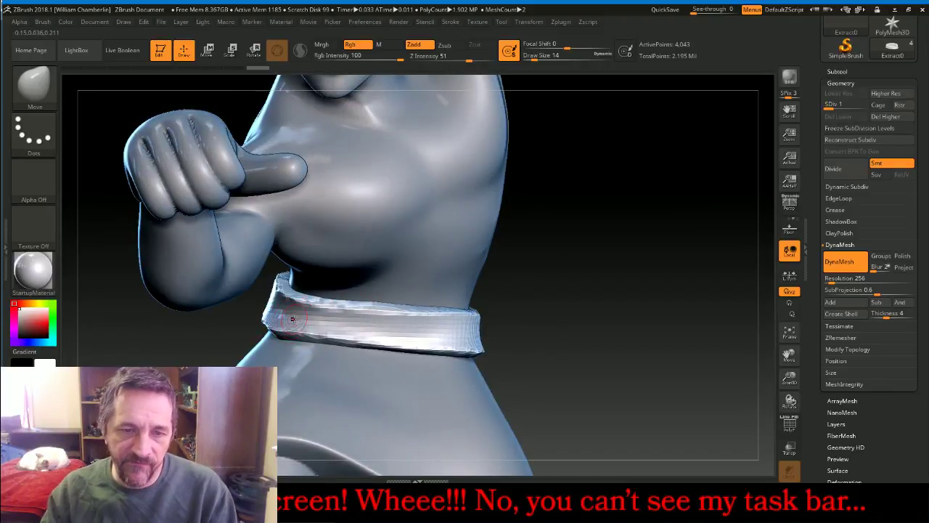
drag(562, 58, 557, 55)
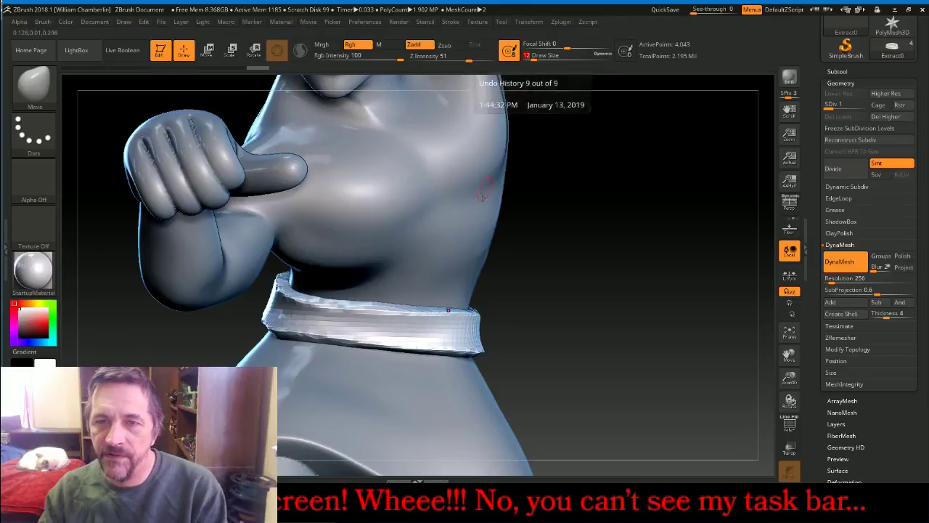
shift+drag(335, 323, 312, 319)
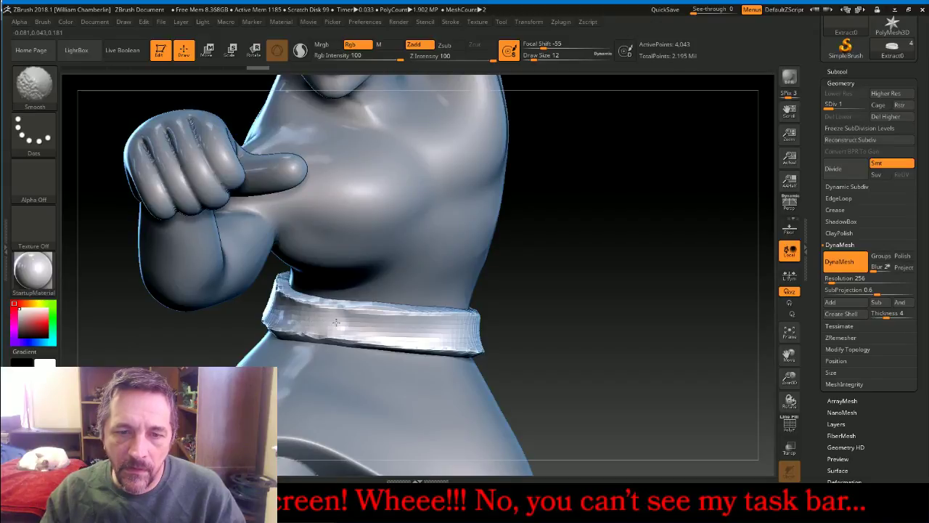
shift+drag(336, 323, 444, 330)
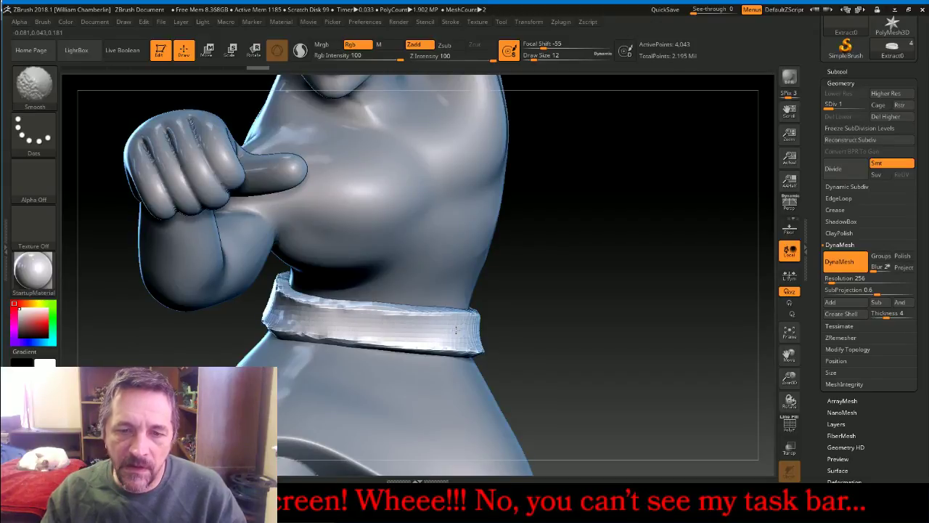
Return the belt to subdivision level 4 and delete its lower levels
mouse_move(613, 301)
mouse_down()
mouse_move(552, 307)
mouse_move(617, 299)
mouse_up()
drag(849, 109, 869, 109)
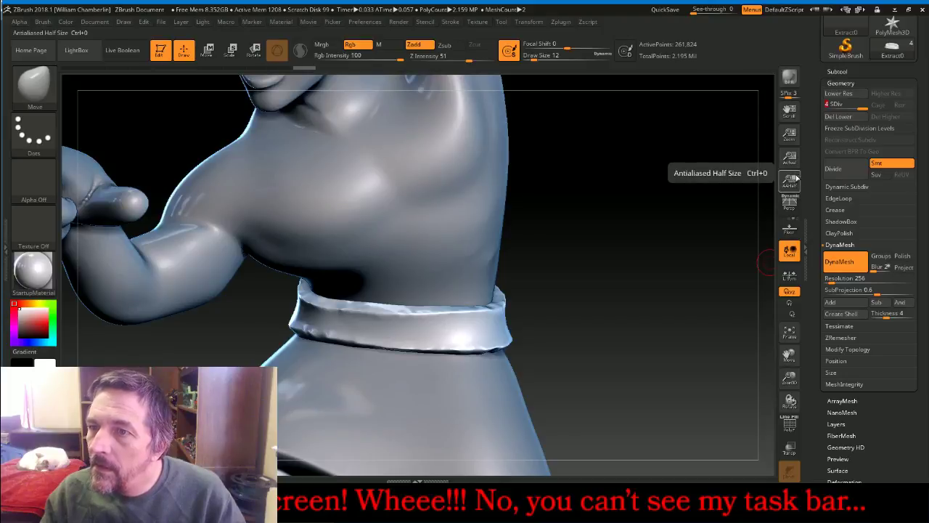
click(839, 116)
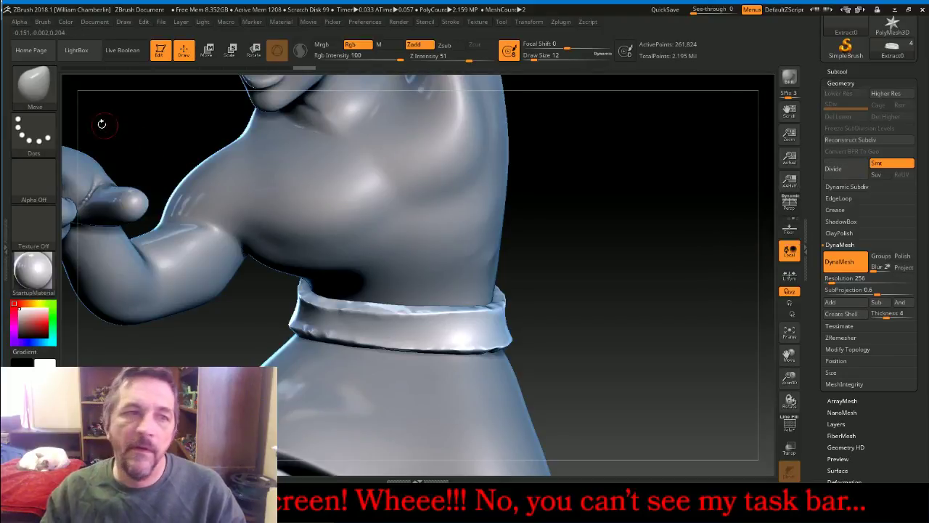
Check the YouTube live chat in Firefox and return to ZBrush
key(alt+Tab)
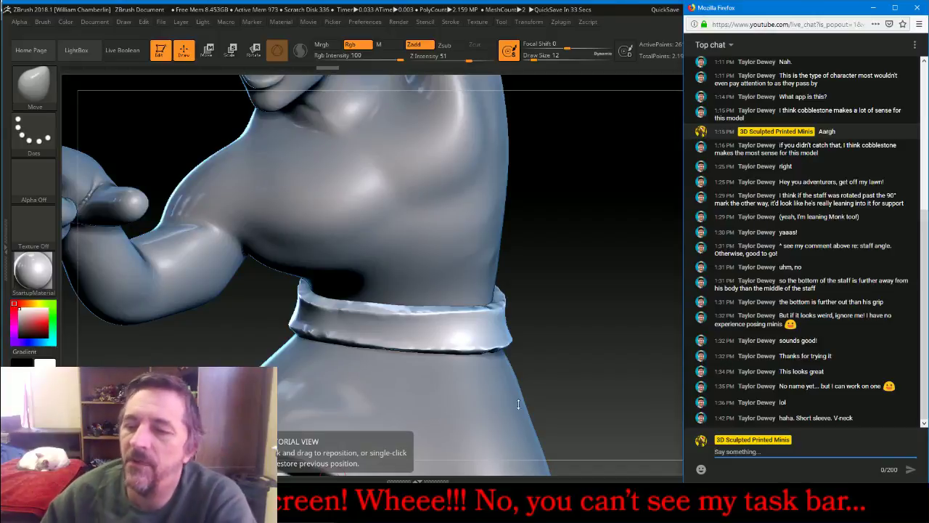
click(618, 351)
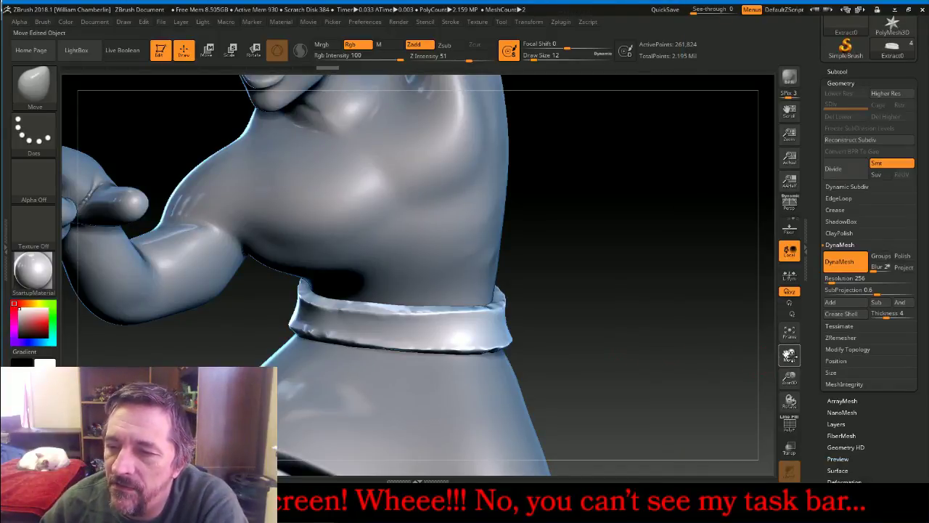
Select the ThisOldManBody subtool and mask a V-shaped neckline band across the upper chest with the MaskPen
drag(789, 354, 855, 463)
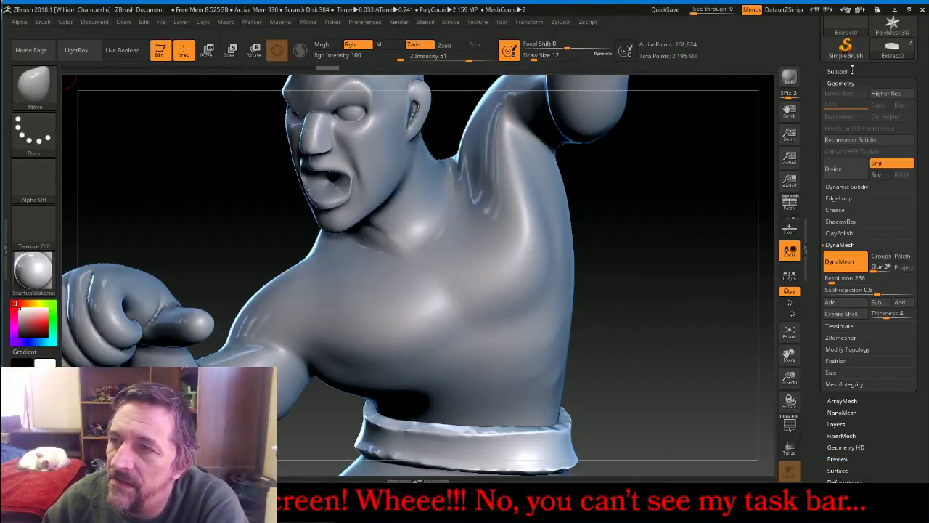
click(853, 71)
click(864, 88)
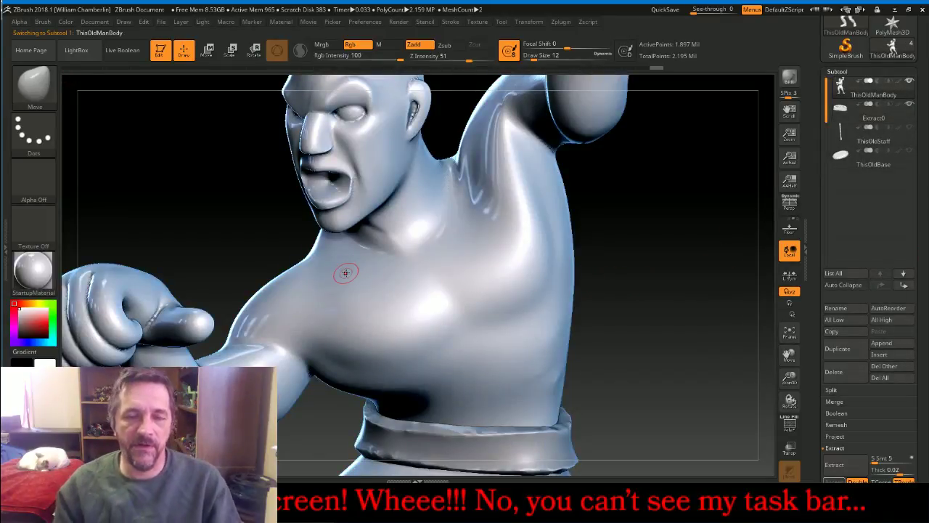
mouse_move(449, 167)
ctrl+mouse_down()
mouse_move(455, 236)
mouse_move(446, 304)
ctrl+mouse_up()
mouse_move(246, 241)
mouse_down()
mouse_move(239, 230)
mouse_move(303, 234)
mouse_move(456, 279)
mouse_up()
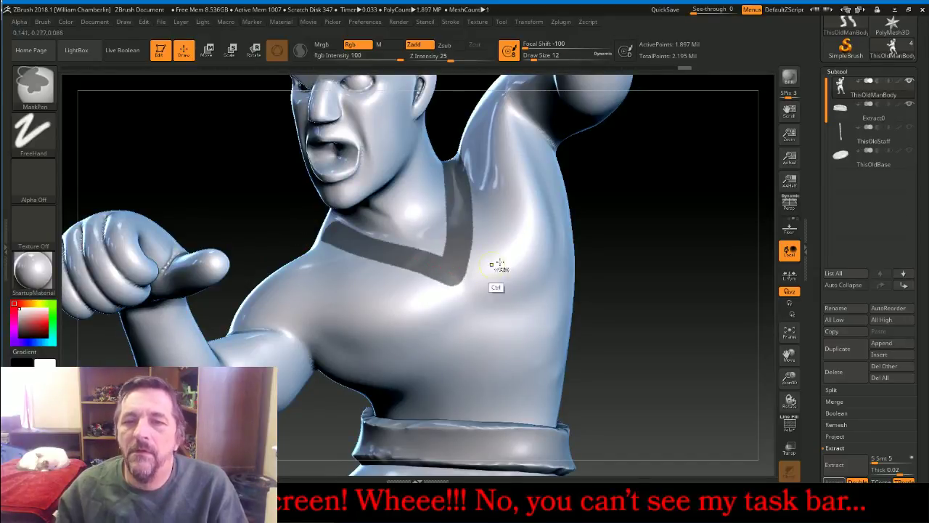
drag(637, 235, 706, 289)
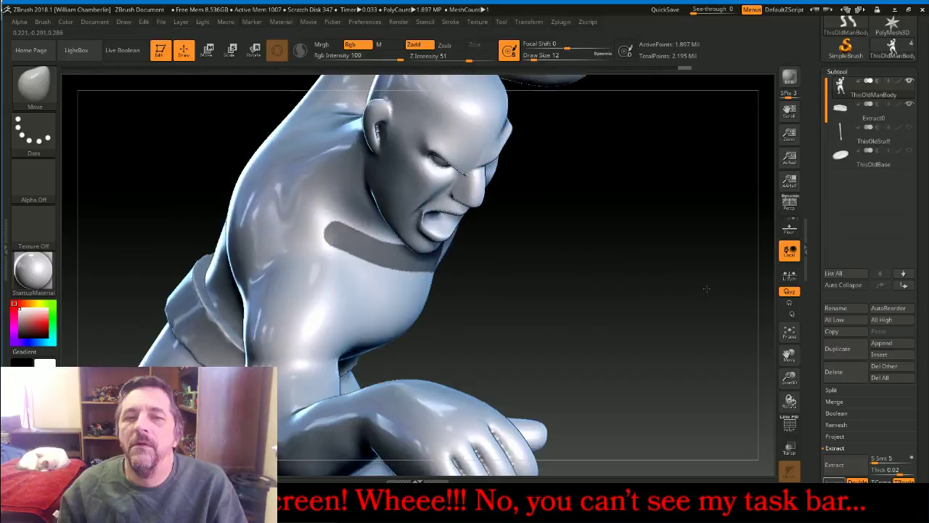
drag(707, 289, 576, 197)
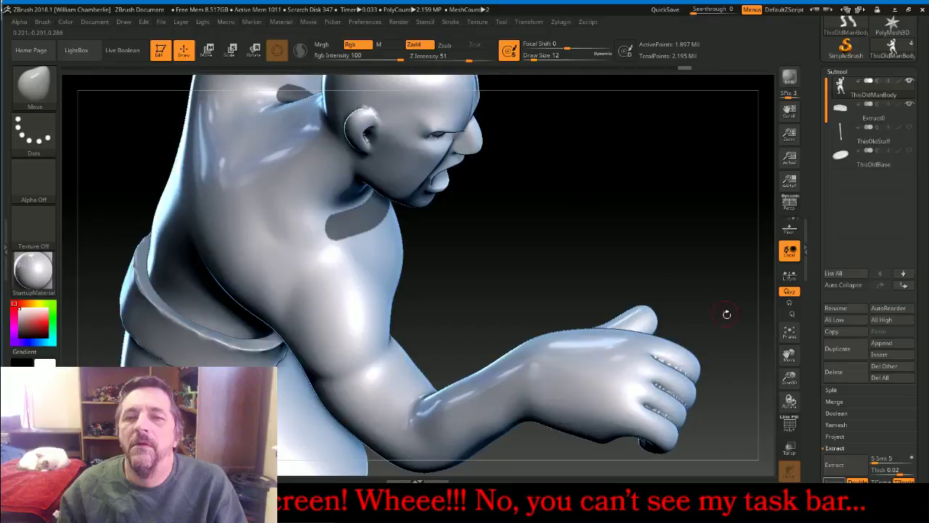
drag(789, 355, 827, 378)
Check the running processes' CPU and memory use in Task Manager and close it
key(super+x)
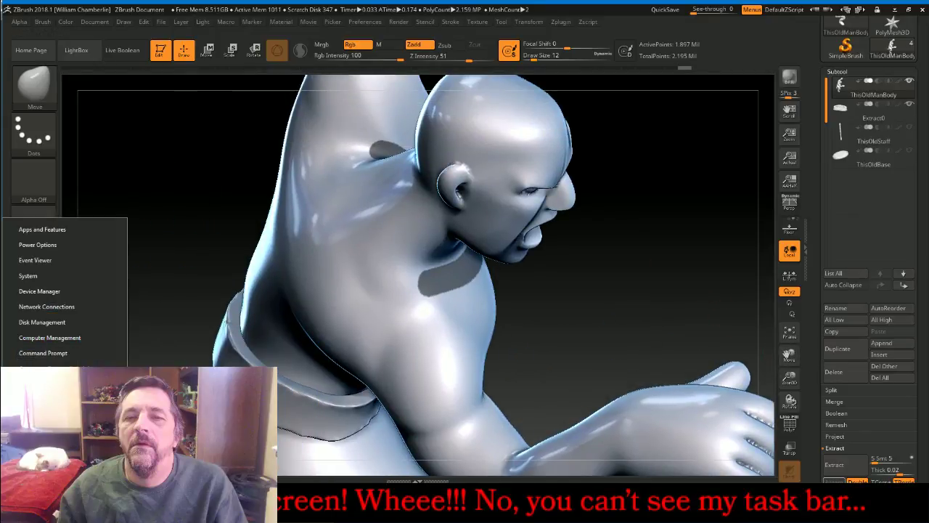
click(152, 335)
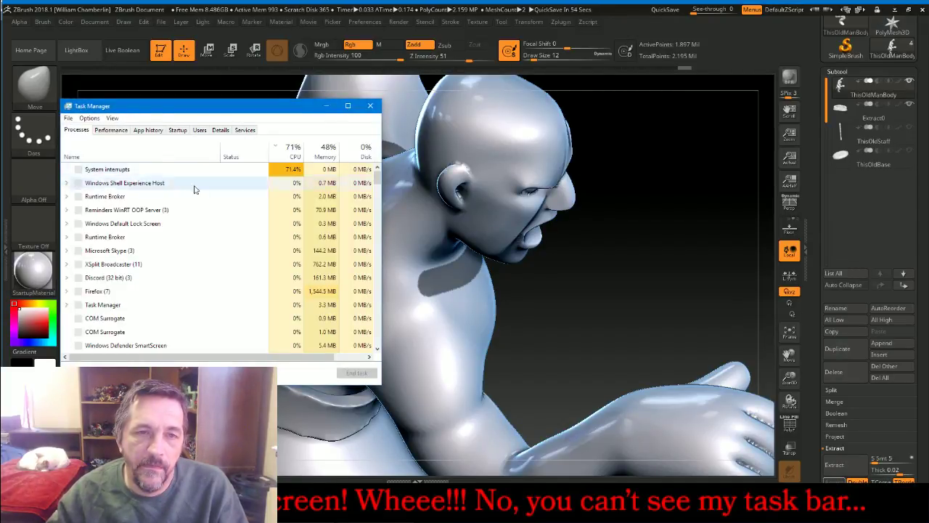
click(370, 105)
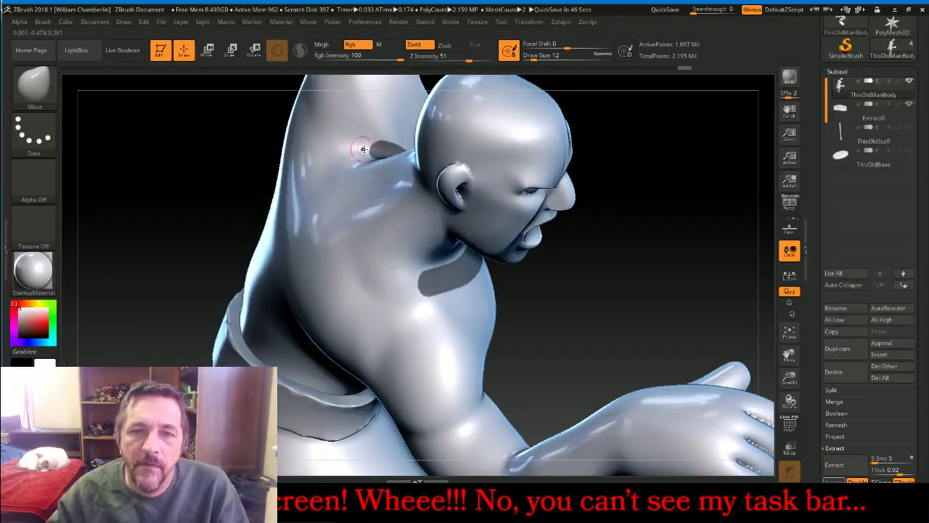
Mask around the back of the neck to join the two ends of the V-neck band
key(ctrl)
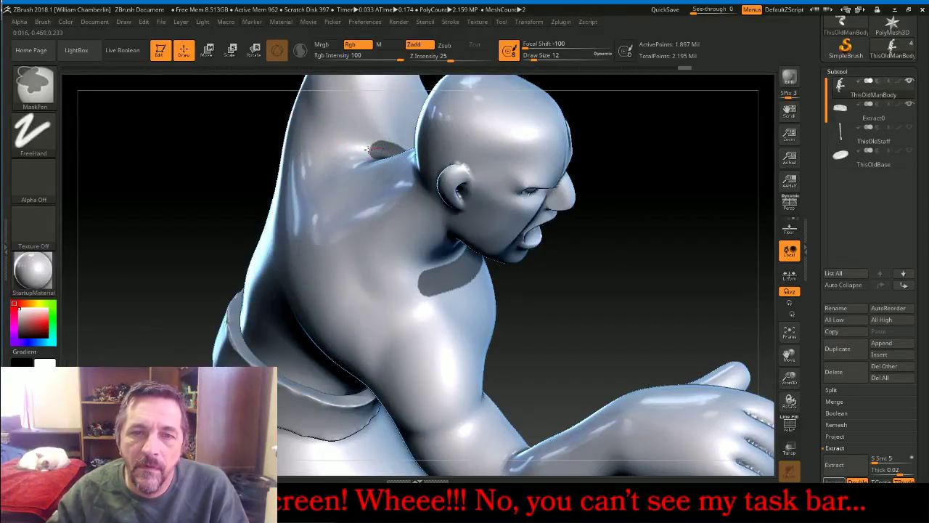
mouse_move(368, 148)
ctrl+mouse_down()
mouse_move(339, 154)
mouse_move(316, 205)
mouse_move(374, 284)
mouse_move(423, 290)
ctrl+mouse_up()
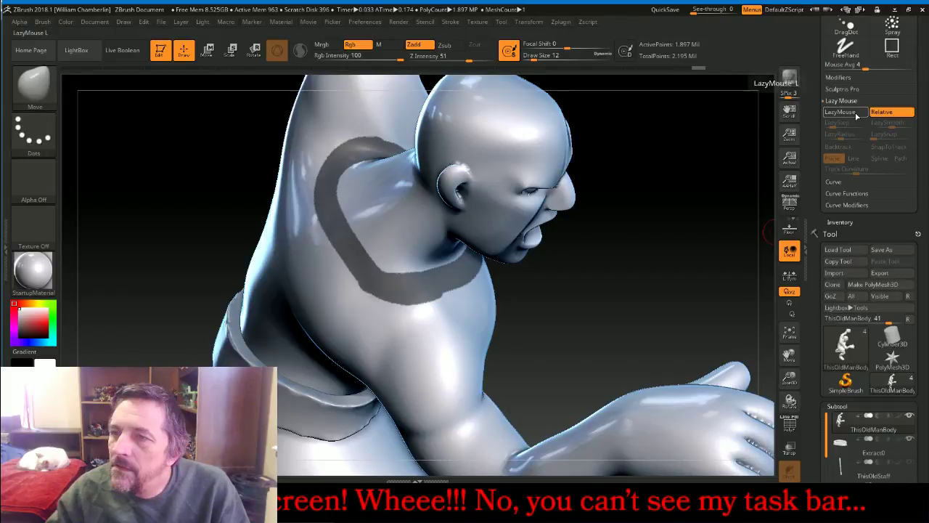
Turn off LazyMouse and widen the masked neckline band over the shoulders and upper back with the MaskPen
ctrl+click(854, 116)
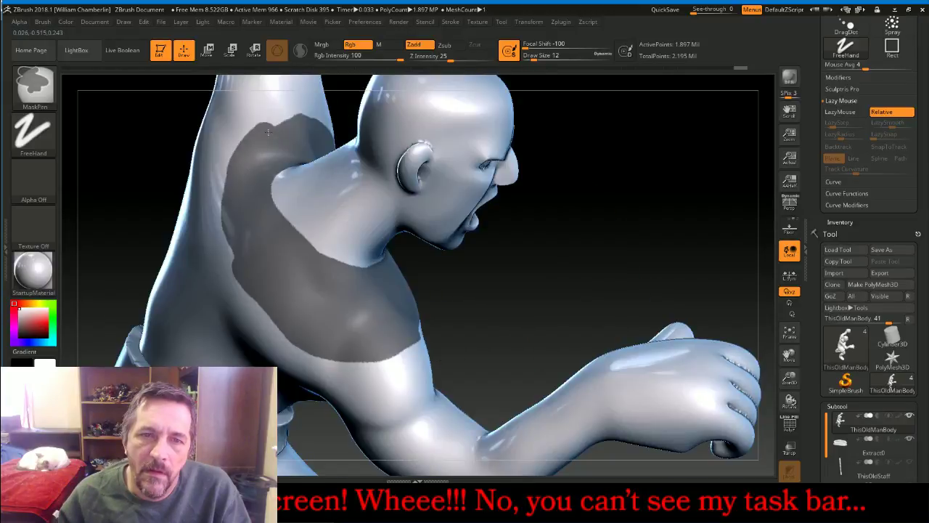
mouse_move(249, 136)
ctrl+mouse_down()
mouse_move(218, 199)
mouse_move(222, 258)
mouse_move(251, 303)
mouse_move(298, 330)
ctrl+mouse_up()
Extend the mask over the chest toward the raised arm's shoulder, filling the gaps and evening its outer edge
mouse_move(481, 292)
mouse_down()
mouse_move(533, 283)
mouse_move(621, 174)
mouse_move(487, 145)
mouse_up()
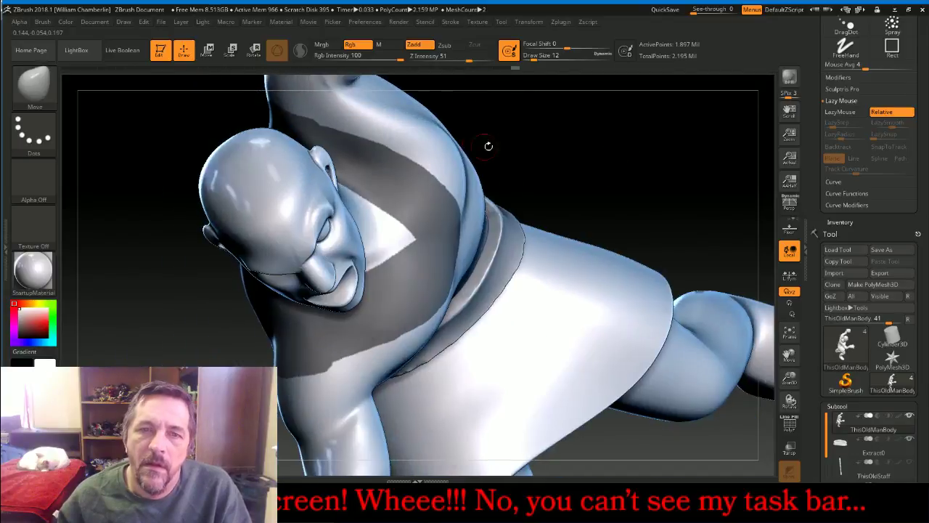
mouse_move(790, 355)
mouse_down()
mouse_move(807, 373)
mouse_move(825, 434)
mouse_up()
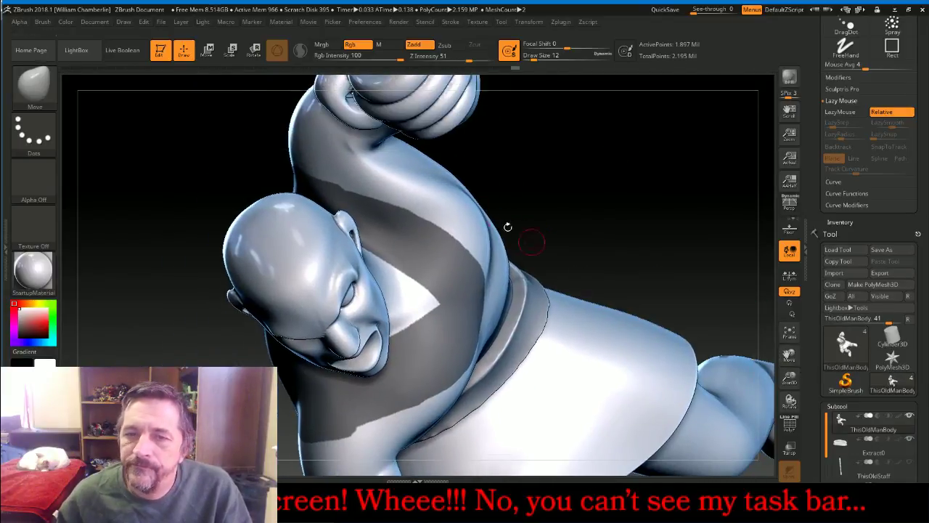
mouse_move(302, 161)
ctrl+mouse_down()
mouse_move(337, 165)
mouse_move(418, 206)
mouse_move(458, 251)
ctrl+mouse_up()
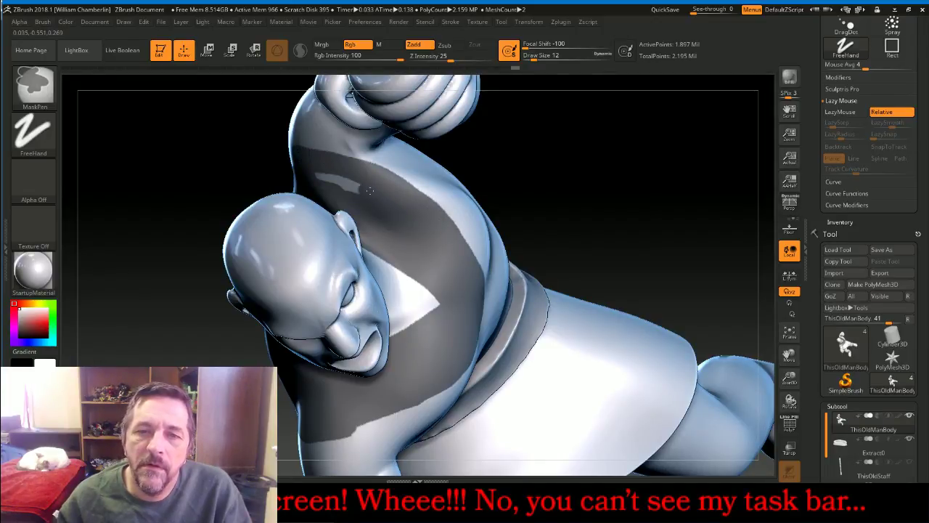
ctrl+drag(370, 191, 313, 173)
drag(649, 202, 592, 175)
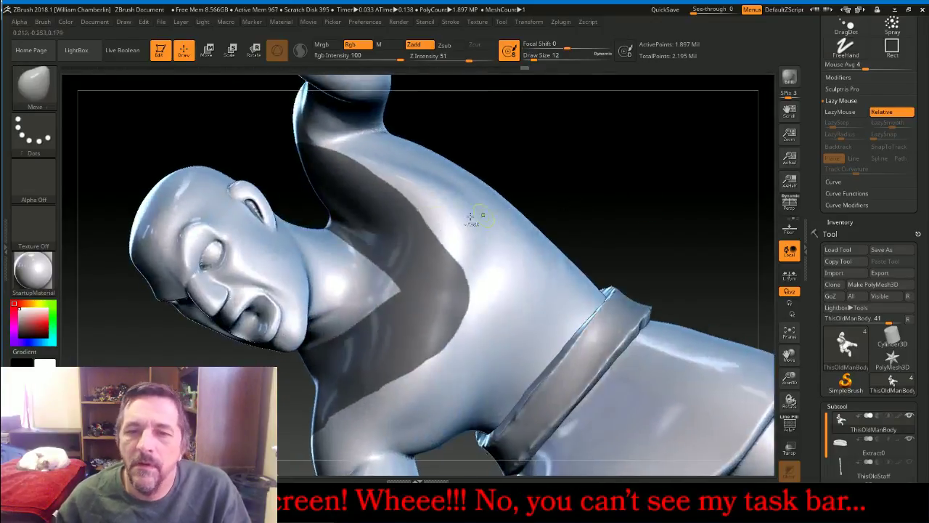
mouse_move(388, 201)
ctrl+mouse_down()
mouse_move(422, 216)
mouse_move(453, 250)
mouse_move(457, 285)
ctrl+mouse_up()
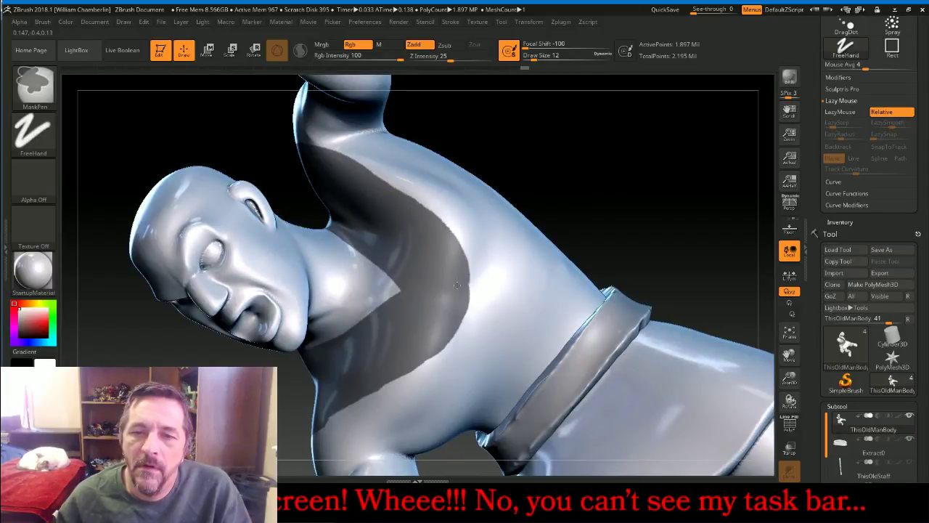
Even out the mask's outer edge across the upper back and the raised arm's shoulder
drag(608, 179, 649, 182)
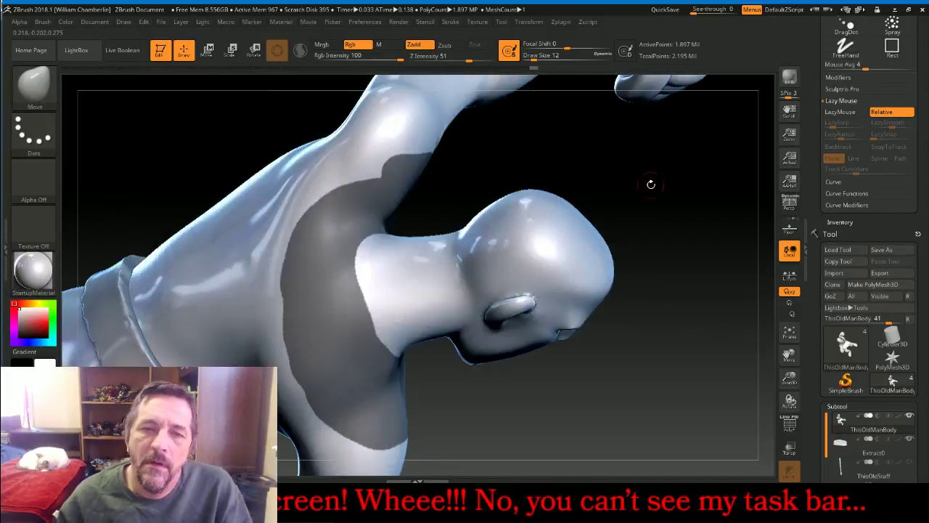
mouse_move(410, 174)
ctrl+mouse_down()
mouse_move(342, 178)
mouse_move(292, 219)
mouse_move(276, 303)
mouse_move(291, 344)
ctrl+mouse_up()
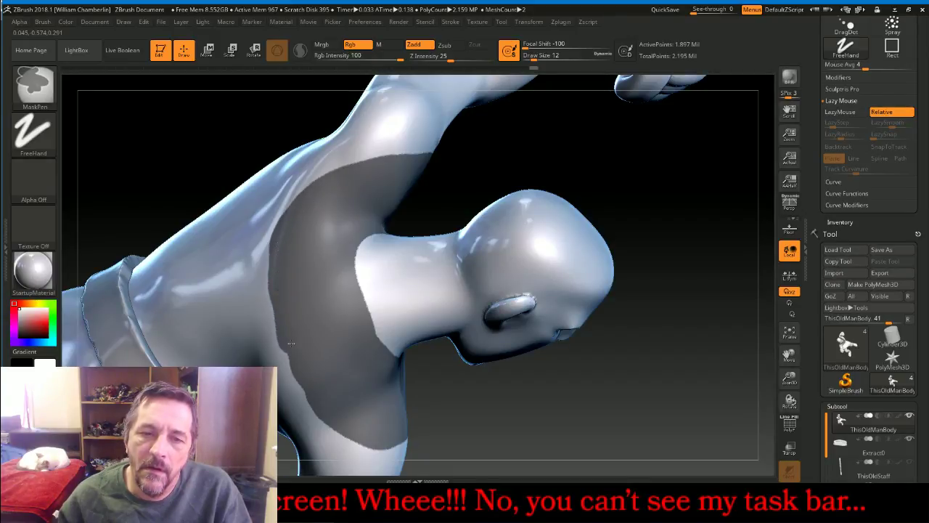
Extract the masked area as a new double-sided subtool with thickness 0.02 and smoothing 5, and accept it
drag(635, 395, 568, 320)
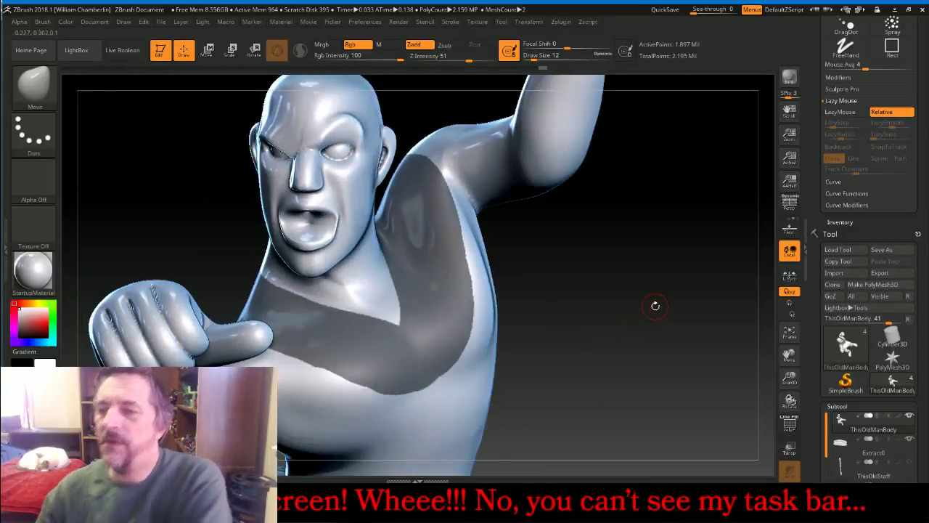
drag(828, 468, 828, 75)
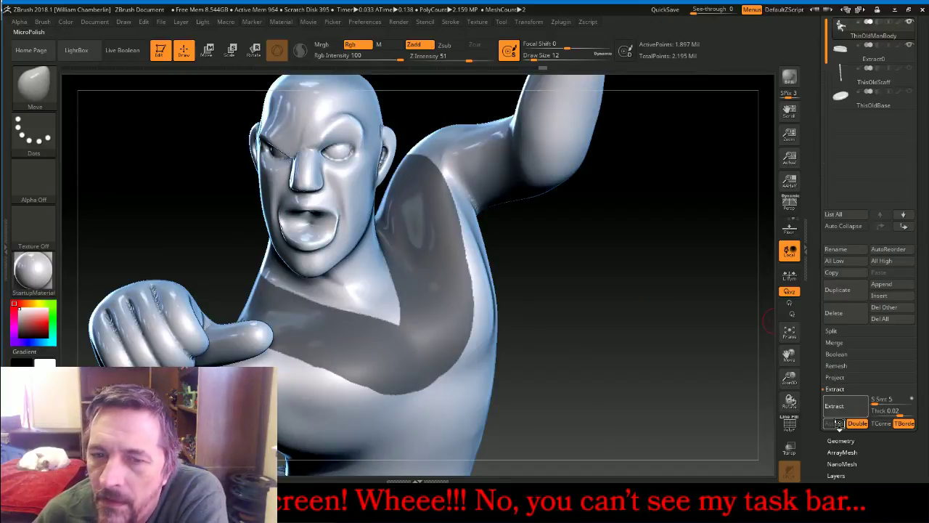
click(835, 424)
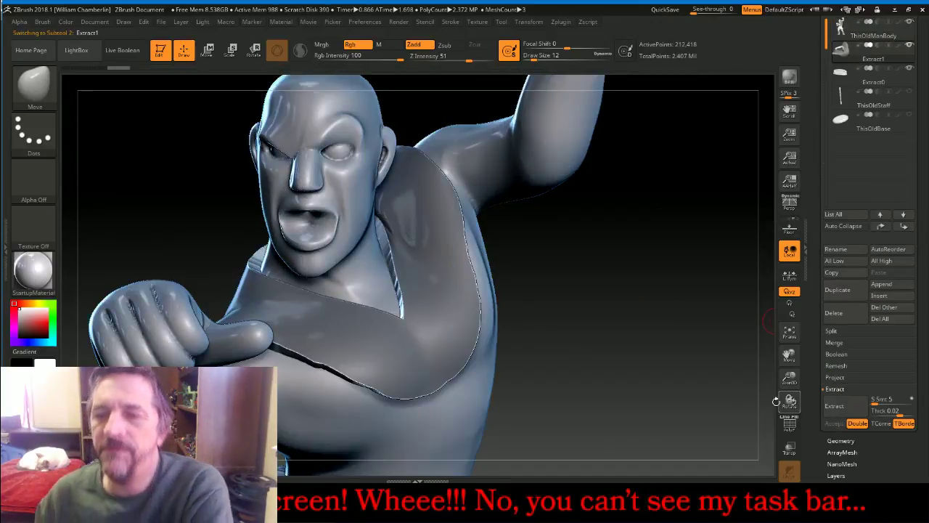
Select the Extract1 subtool and remesh it with DynaMesh at resolution 128
click(850, 56)
drag(685, 391, 769, 432)
click(836, 440)
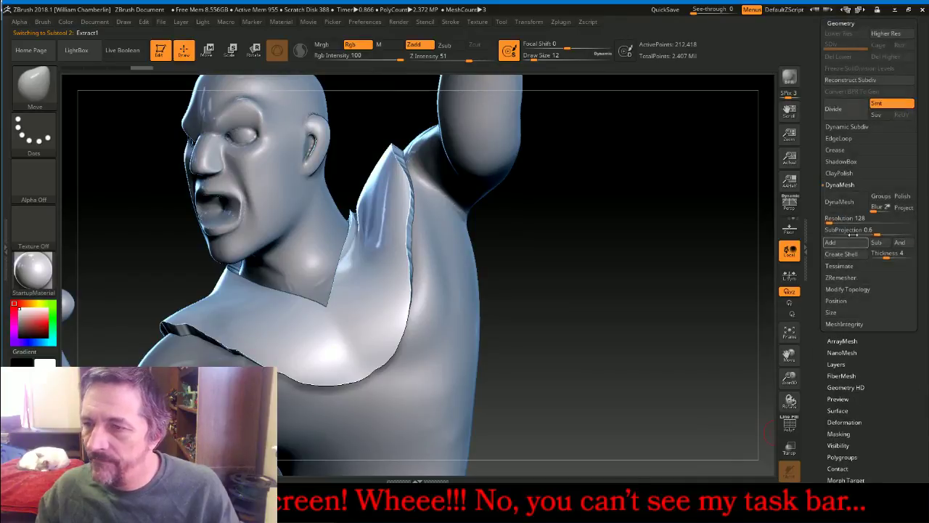
click(845, 209)
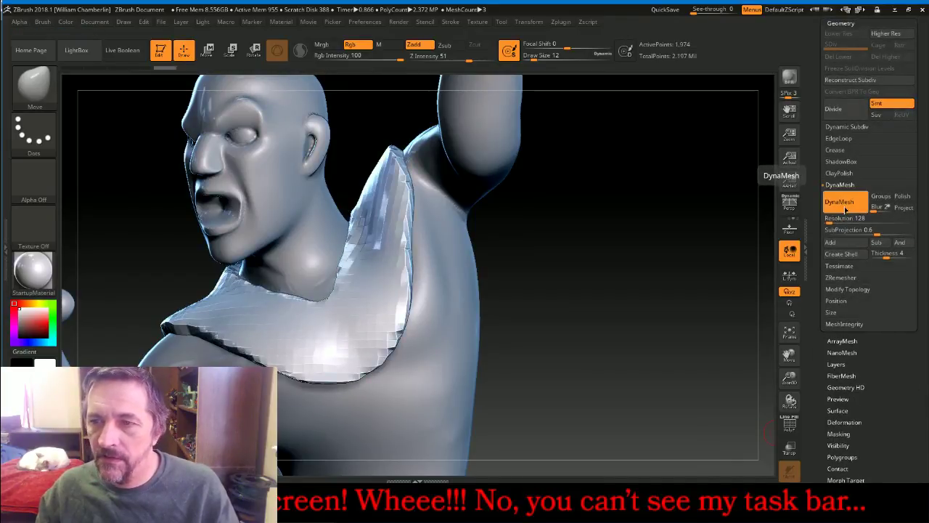
click(846, 210)
Check the YouTube live chat in Firefox and return to ZBrush
click(500, 507)
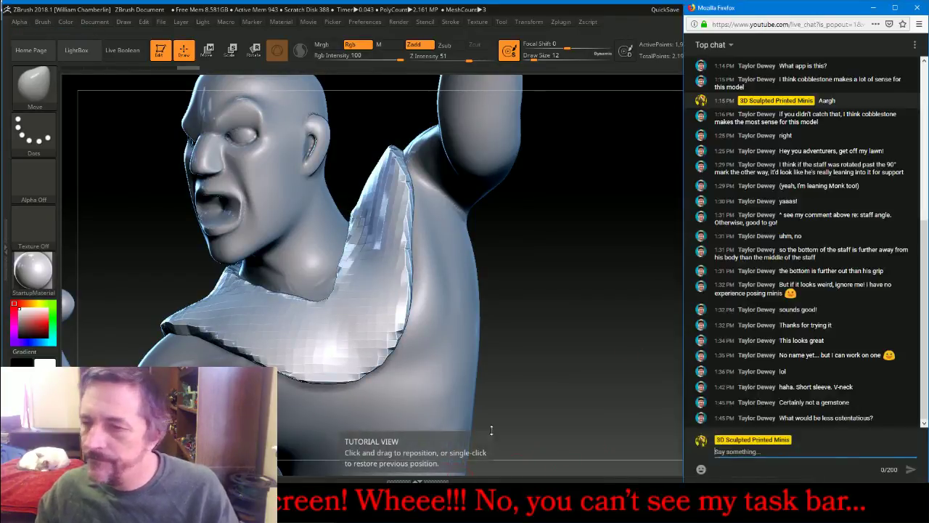
click(624, 322)
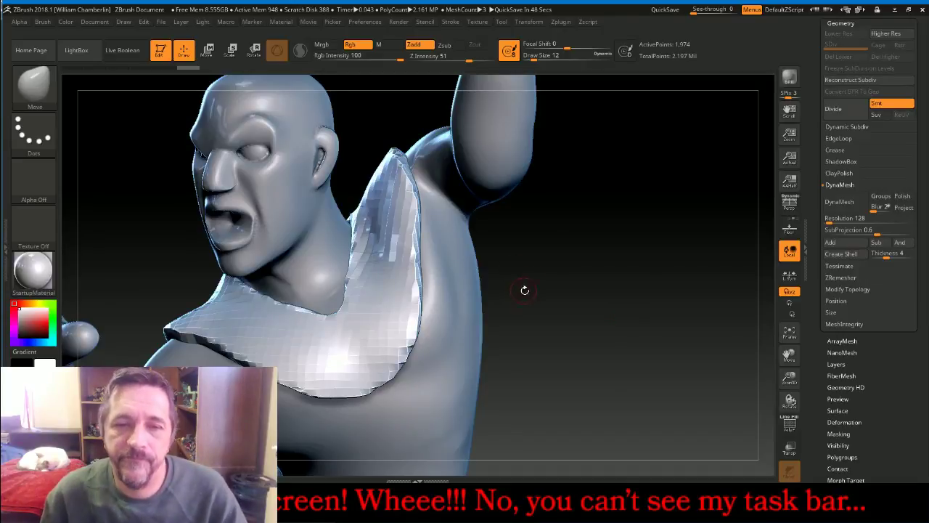
Set the brush draw size to 40 and smooth the extracted collar's outer edges around the front, shoulders and back
key(bracketright)
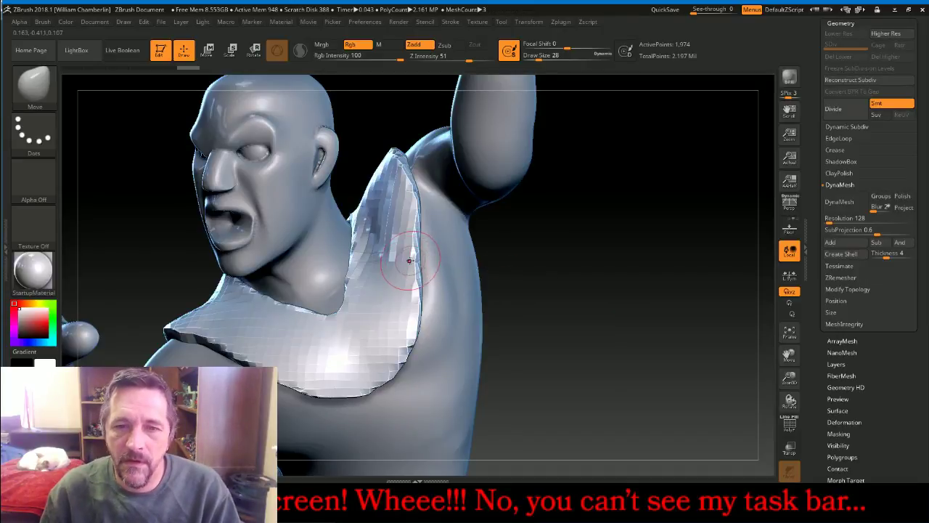
key(bracketright)
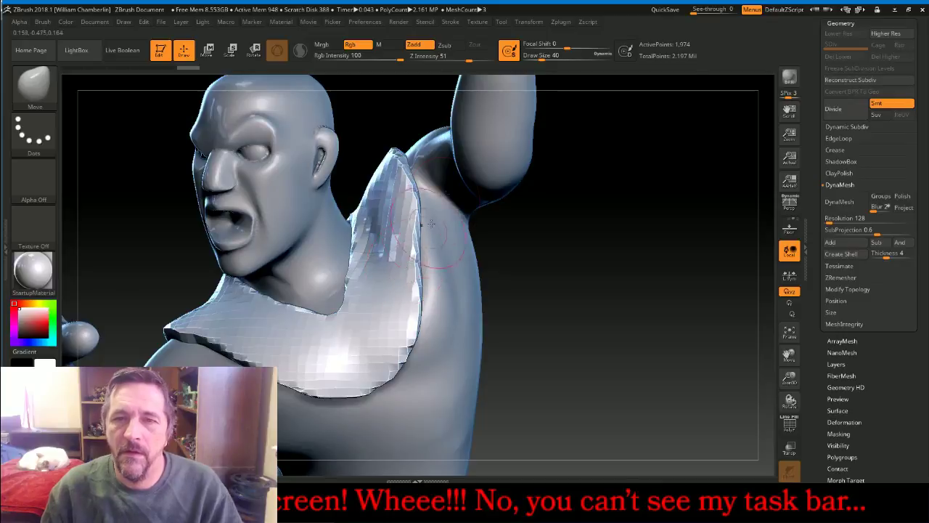
shift+click(452, 57)
drag(451, 57, 447, 57)
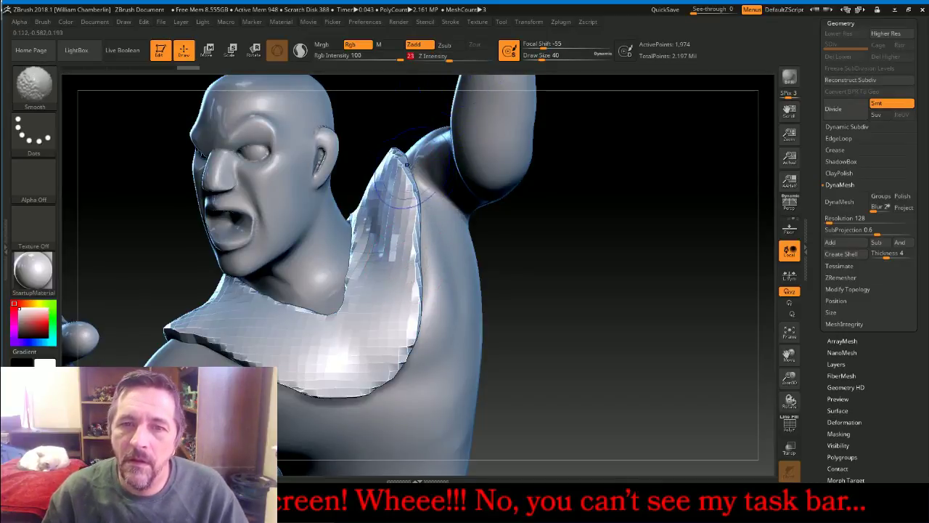
mouse_move(407, 166)
shift+mouse_down()
mouse_move(394, 173)
mouse_move(407, 190)
mouse_move(395, 183)
mouse_move(408, 240)
mouse_move(399, 339)
mouse_move(363, 359)
mouse_move(323, 363)
mouse_move(211, 342)
mouse_move(182, 323)
shift+mouse_up()
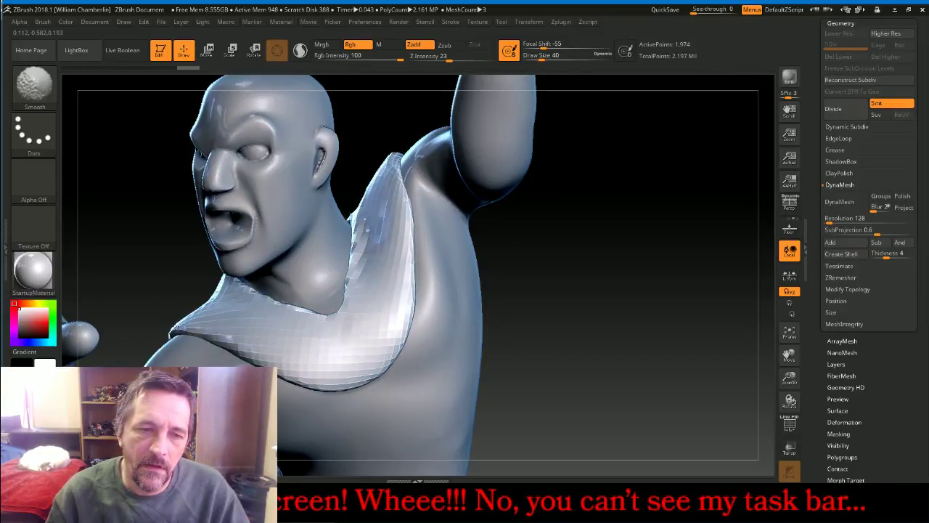
mouse_move(148, 271)
mouse_down()
mouse_move(156, 238)
mouse_move(349, 236)
mouse_up()
mouse_move(385, 197)
shift+mouse_down()
mouse_move(414, 163)
mouse_move(381, 215)
mouse_move(410, 284)
mouse_move(538, 330)
mouse_move(628, 323)
mouse_move(570, 337)
shift+mouse_up()
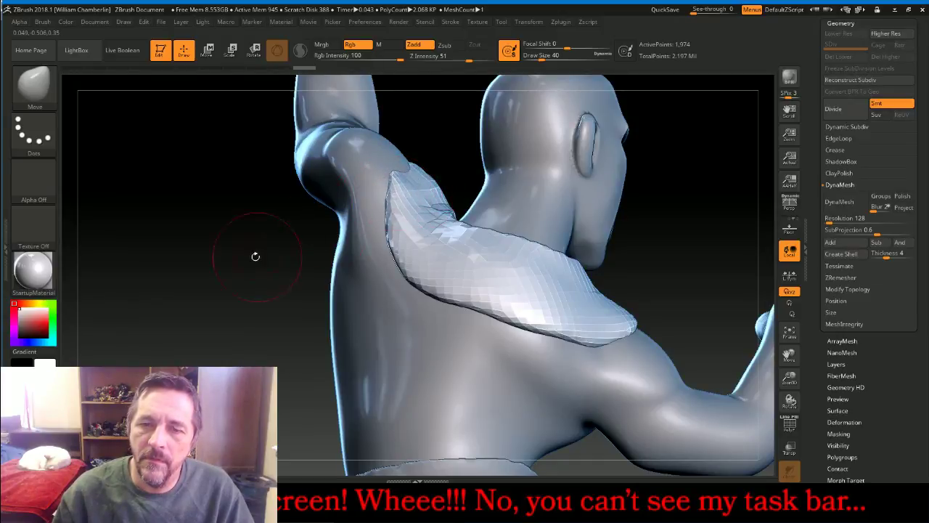
Reshape the collar's lower edge across the back and shoulder with the Move brush so it hugs the body
drag(256, 256, 372, 177)
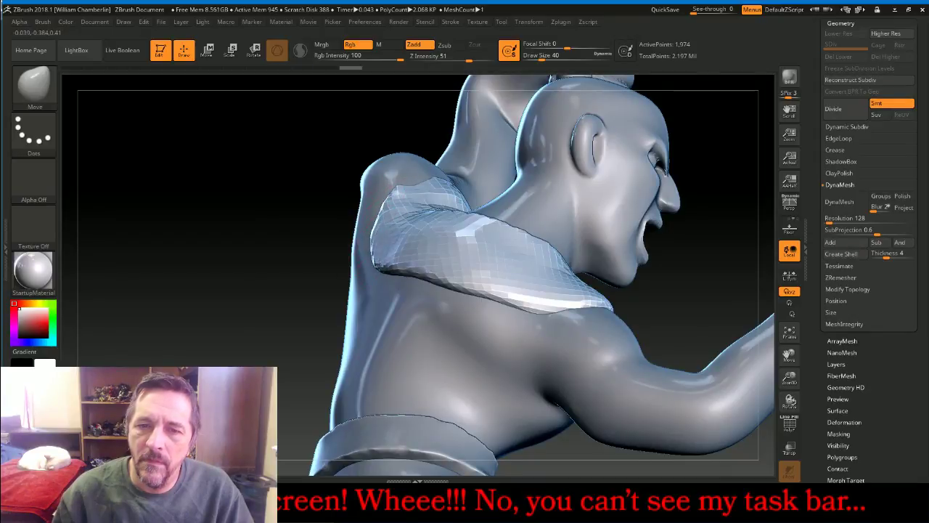
mouse_move(391, 271)
mouse_down()
mouse_move(409, 264)
mouse_move(528, 313)
mouse_up()
drag(653, 310, 639, 247)
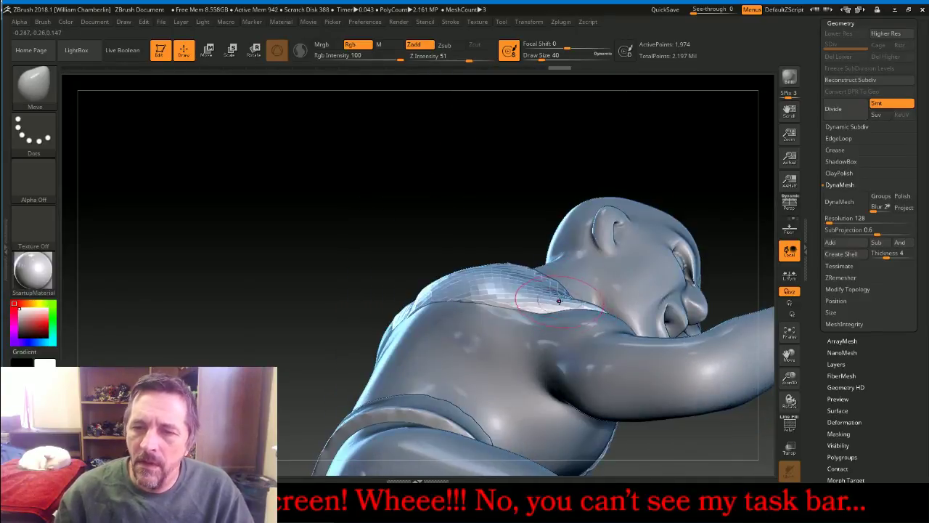
mouse_move(544, 306)
mouse_down()
mouse_move(544, 317)
mouse_move(498, 307)
mouse_up()
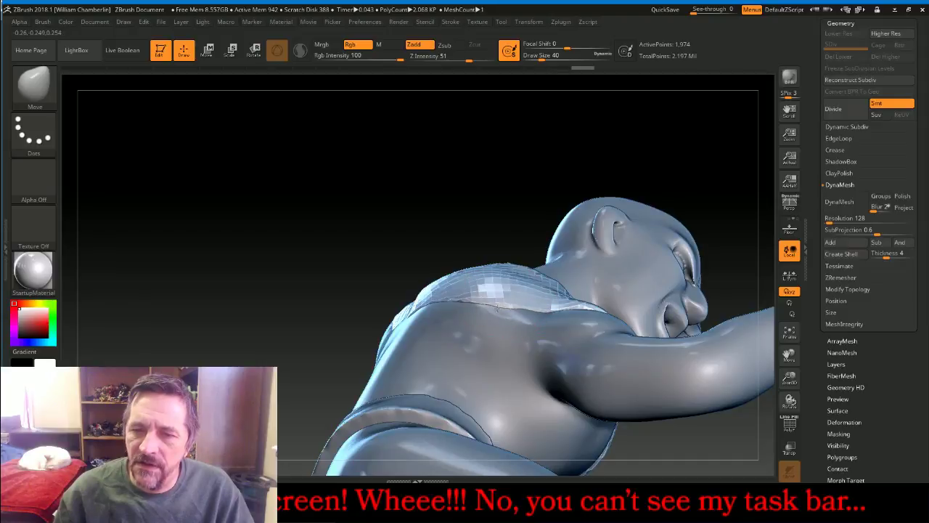
Push the collar's front edge into the chest with the Move brush, shaping its lower edge into a V point
mouse_move(449, 199)
mouse_down()
mouse_move(390, 187)
mouse_move(453, 293)
mouse_move(470, 300)
mouse_move(496, 222)
mouse_move(486, 181)
mouse_move(492, 293)
mouse_move(478, 267)
mouse_move(495, 292)
mouse_up()
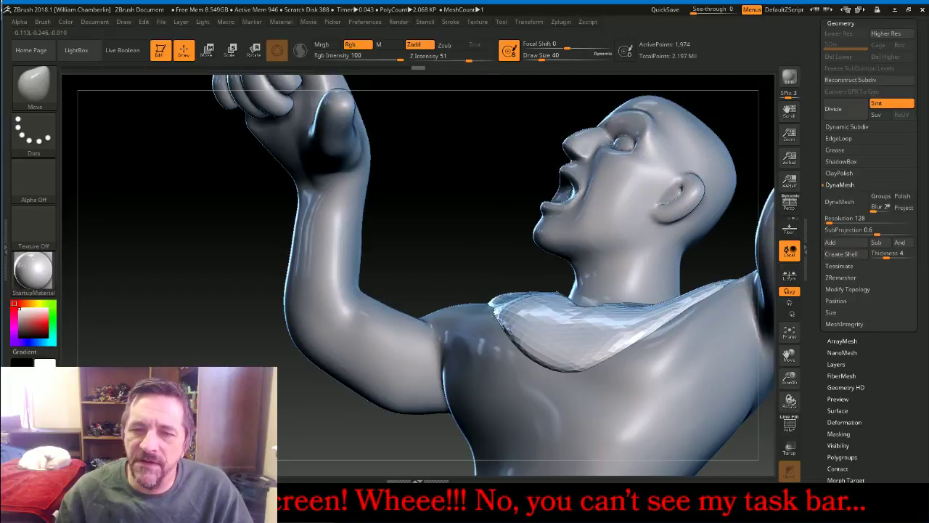
key(shift)
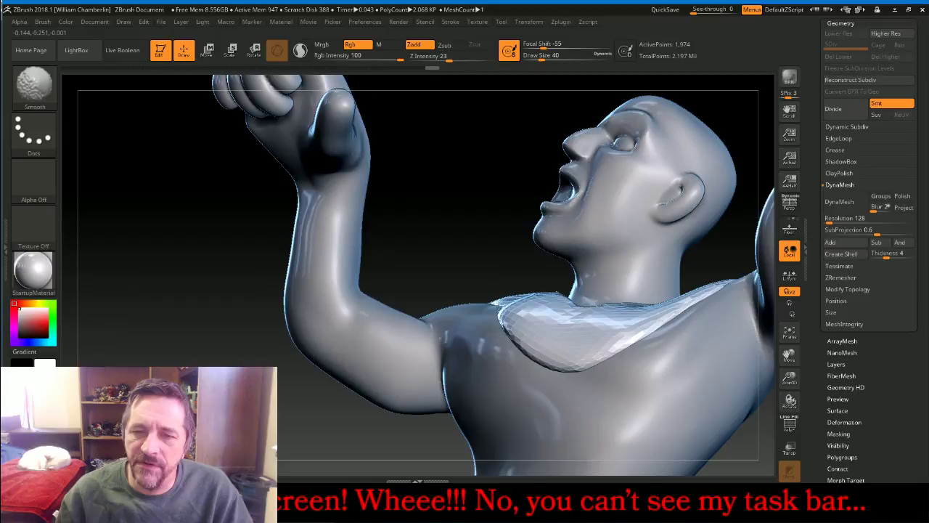
drag(450, 232, 428, 196)
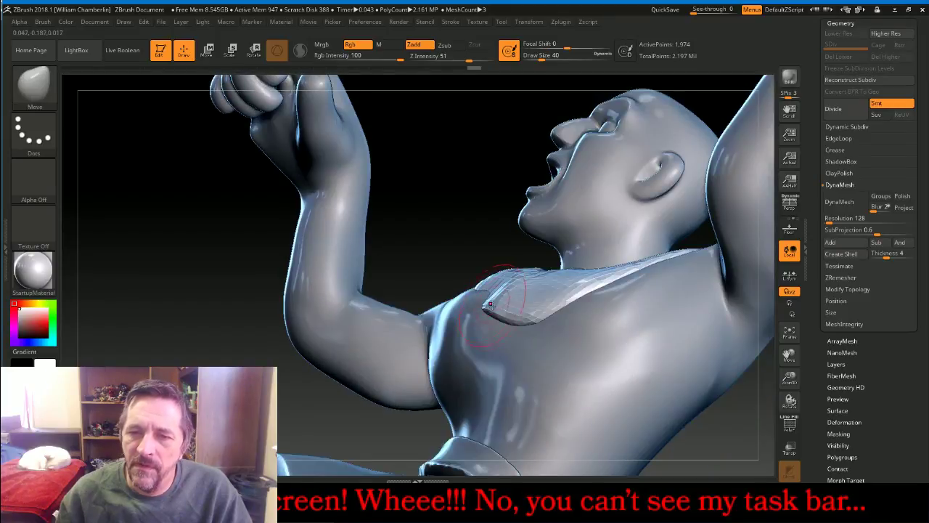
drag(523, 331, 552, 327)
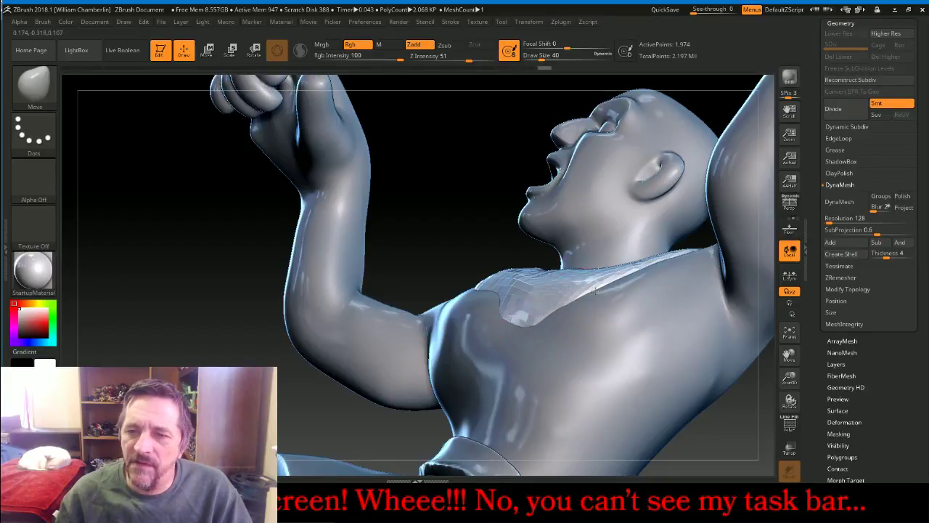
mouse_move(464, 228)
mouse_down()
mouse_move(443, 191)
mouse_move(523, 303)
mouse_move(458, 275)
mouse_move(586, 298)
mouse_up()
key(shift)
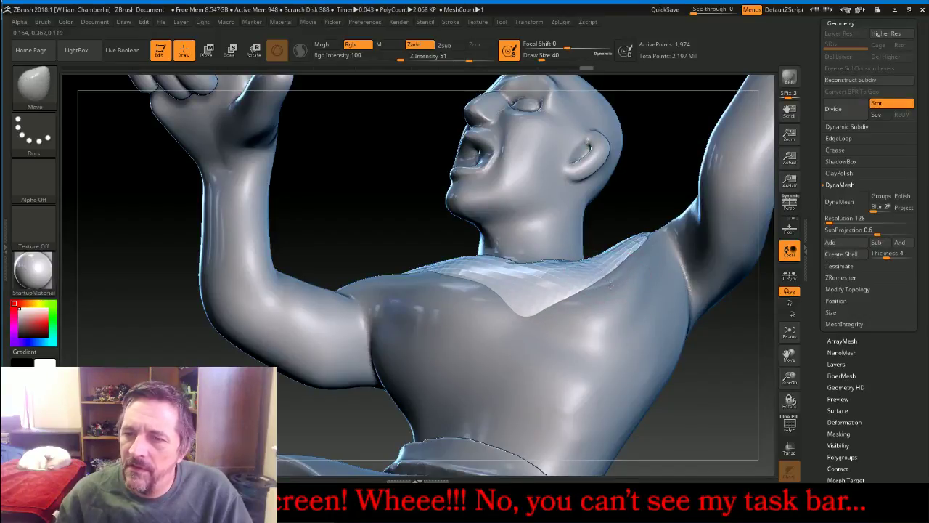
Adjust and smooth the collar's outer edge along the raised arm's shoulder
drag(633, 171, 744, 229)
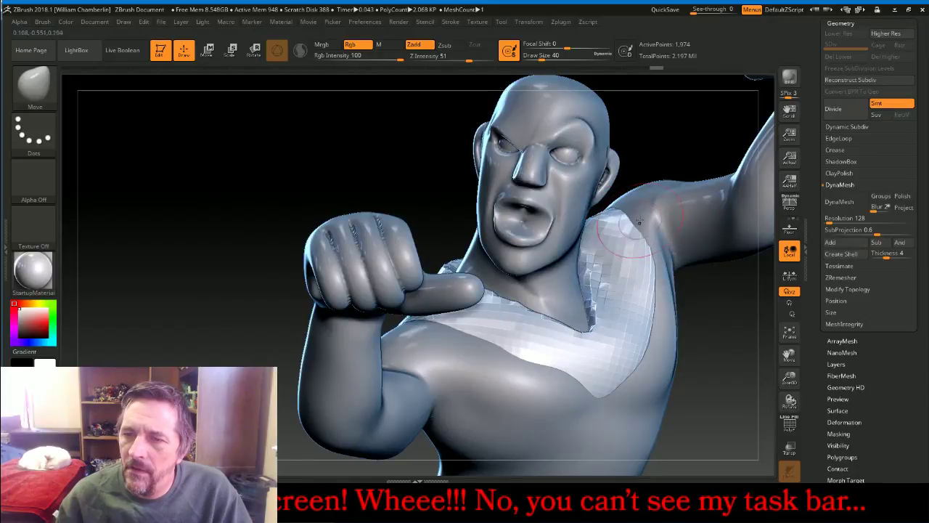
key(shift)
mouse_move(628, 218)
shift+mouse_down()
mouse_move(641, 243)
mouse_move(645, 322)
shift+mouse_up()
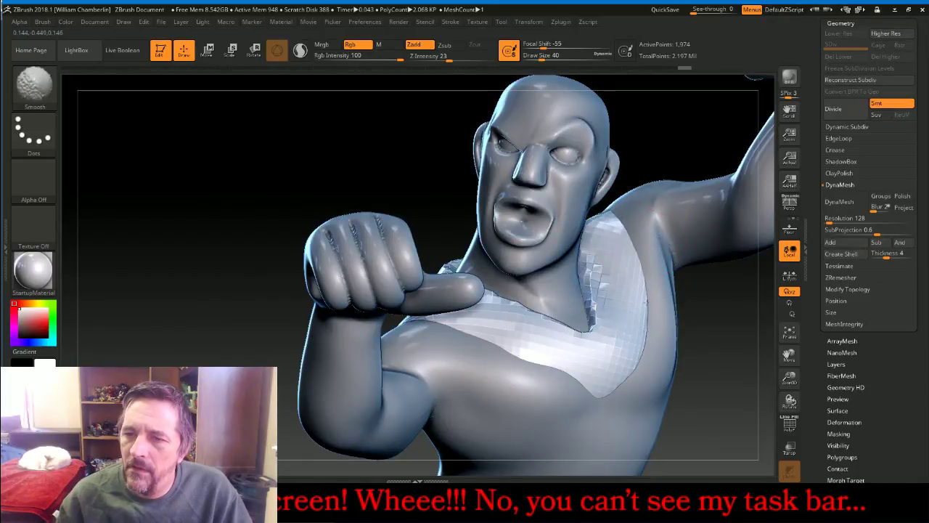
mouse_move(722, 312)
mouse_down()
mouse_move(679, 291)
mouse_move(693, 306)
mouse_up()
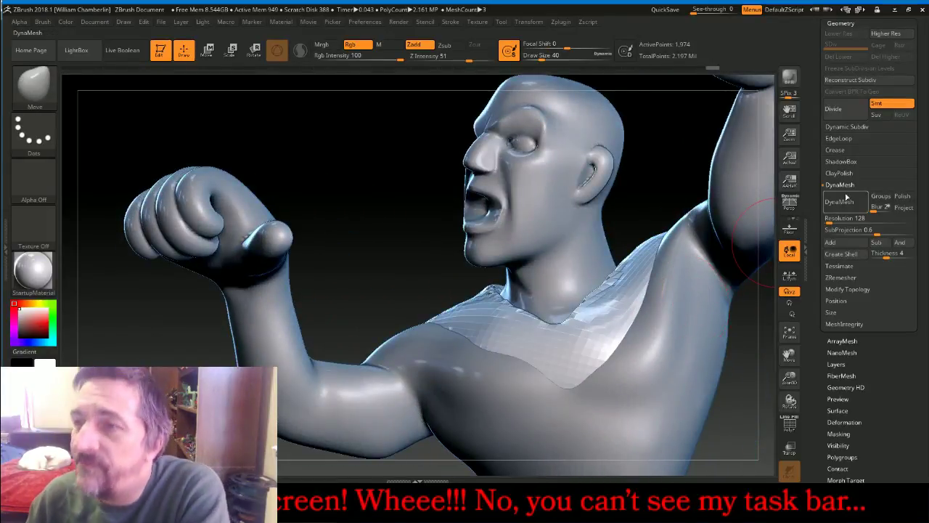
Subdivide the collar mesh three times and delete its lower subdivision levels
click(853, 110)
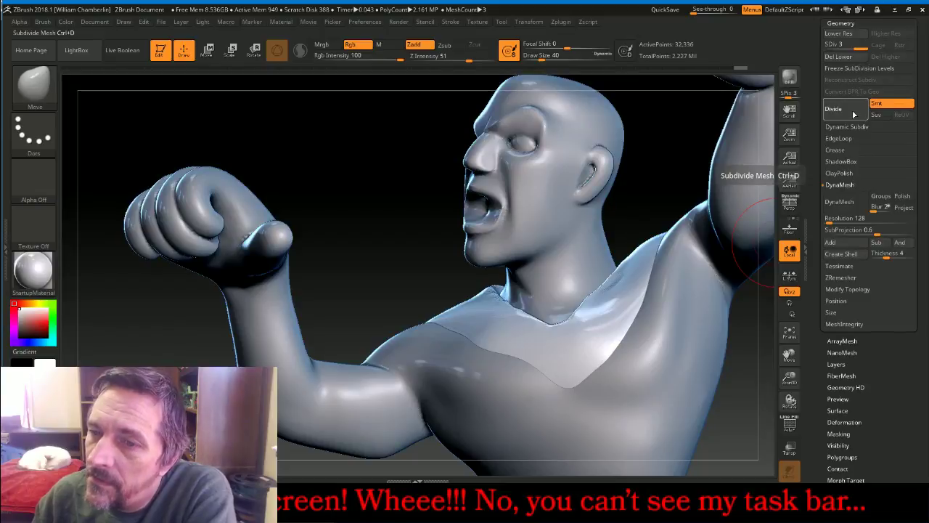
click(854, 110)
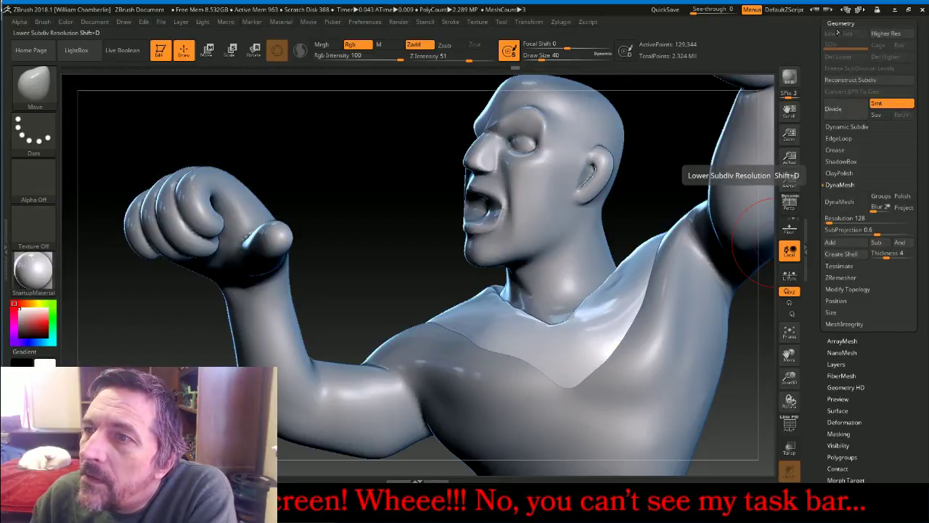
scroll(924, 76, up, 1)
Return to the subtool list and select the ThisOldManBody subtool
click(842, 35)
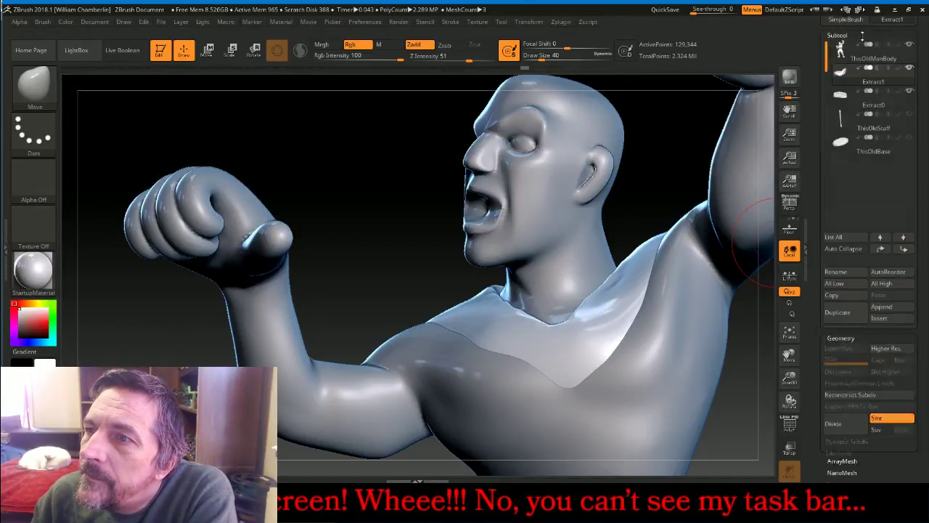
key(d)
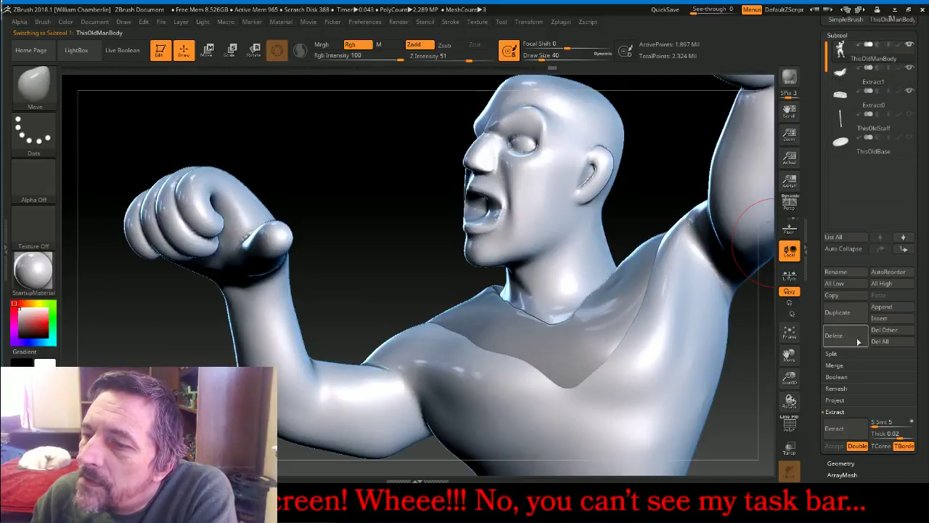
Merge the collar subtool down into ThisOldManBody and DynaMesh the combined mesh at resolution 768
click(858, 366)
click(846, 375)
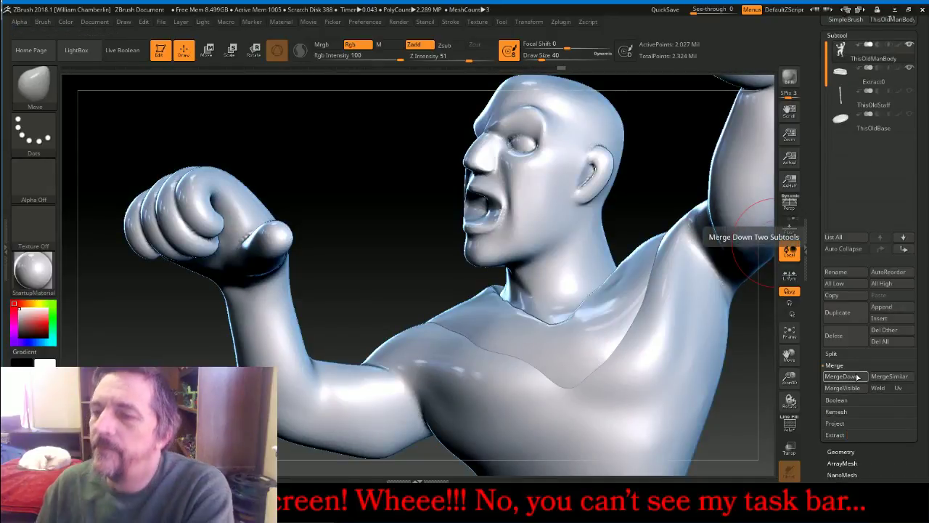
key(ctrl)
mouse_move(336, 130)
ctrl+mouse_down()
mouse_move(378, 162)
mouse_move(382, 185)
ctrl+mouse_up()
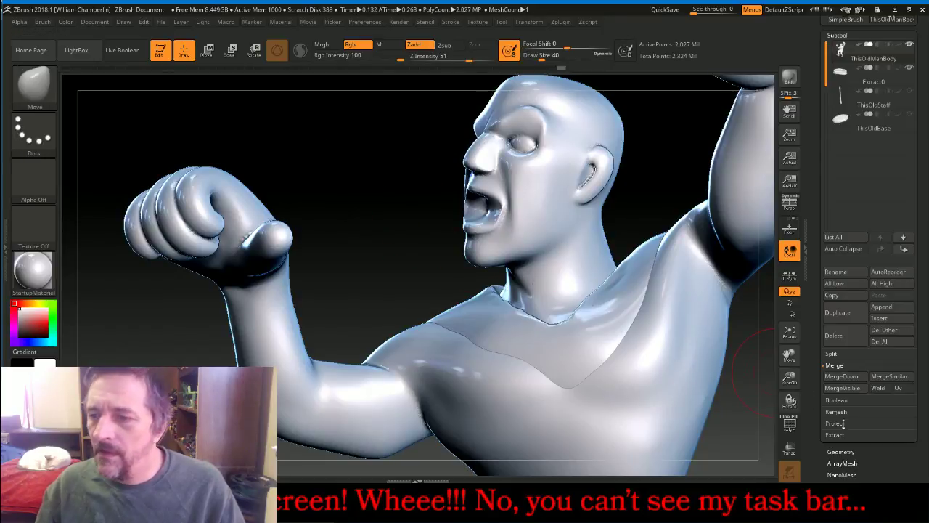
click(842, 452)
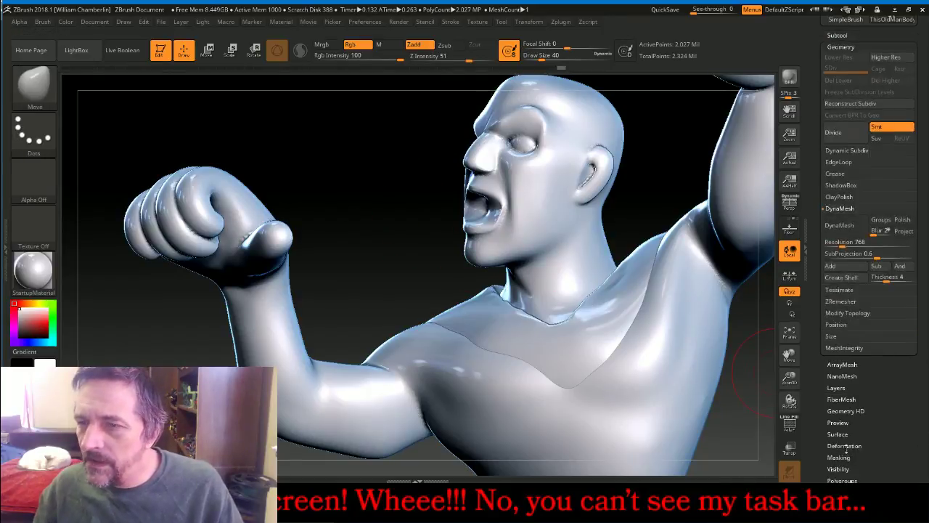
click(850, 226)
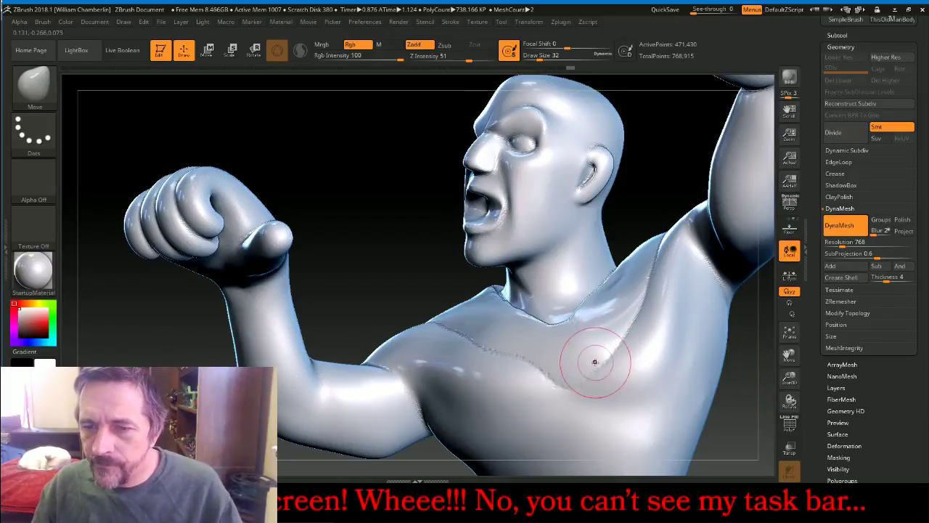
Set the Smooth brush's intensity to 100 and smooth the collar seam across the chest and the raised arm's shoulder
key(shift)
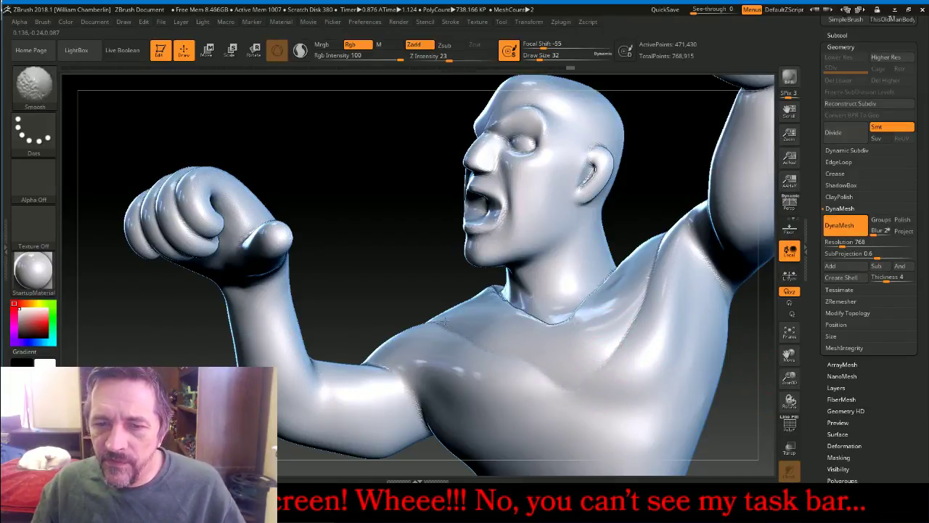
drag(466, 58, 490, 56)
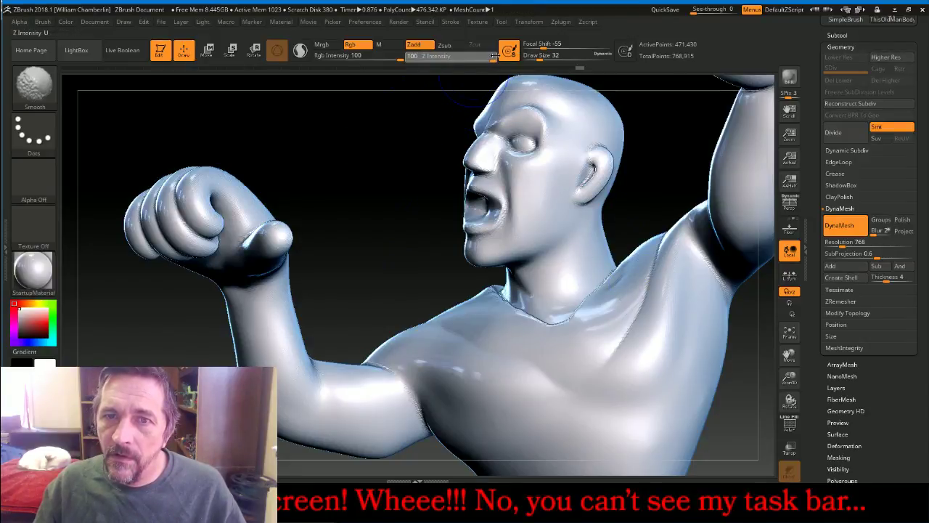
click(495, 56)
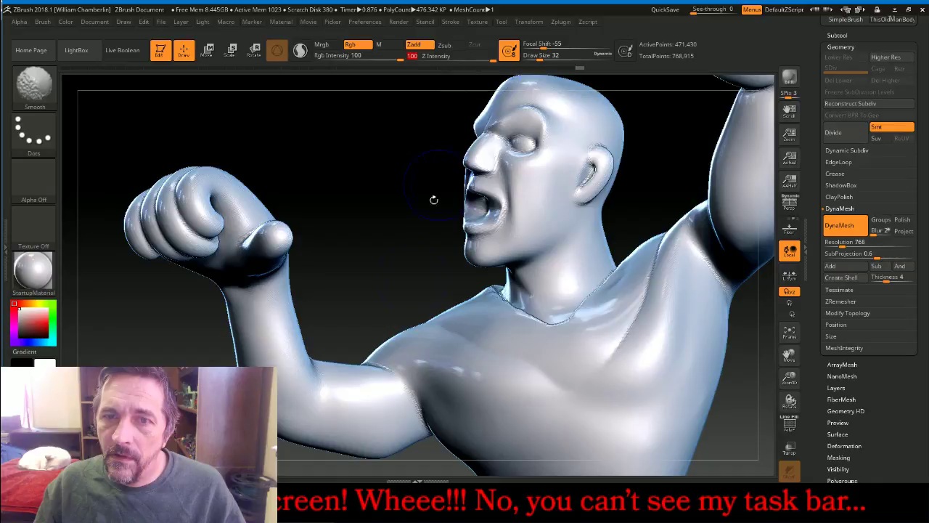
drag(328, 176, 338, 216)
shift+drag(648, 241, 658, 225)
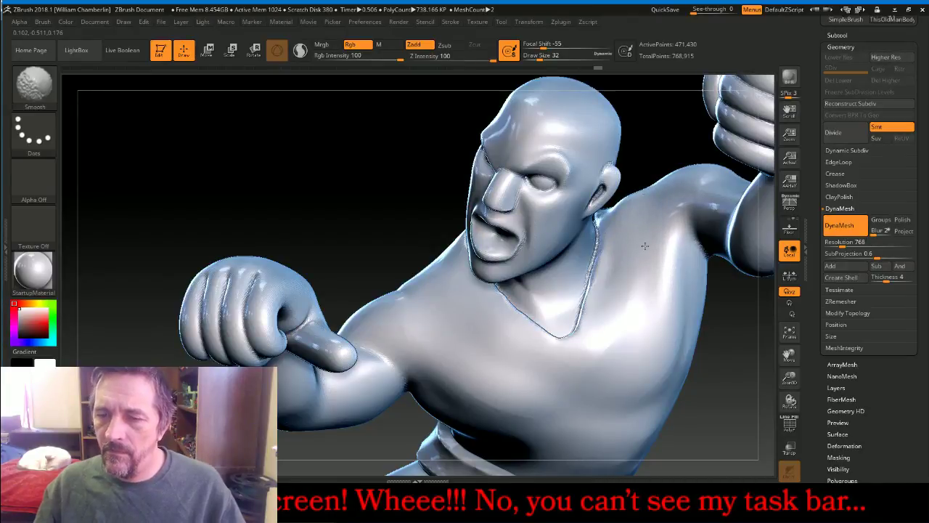
shift+drag(645, 246, 638, 271)
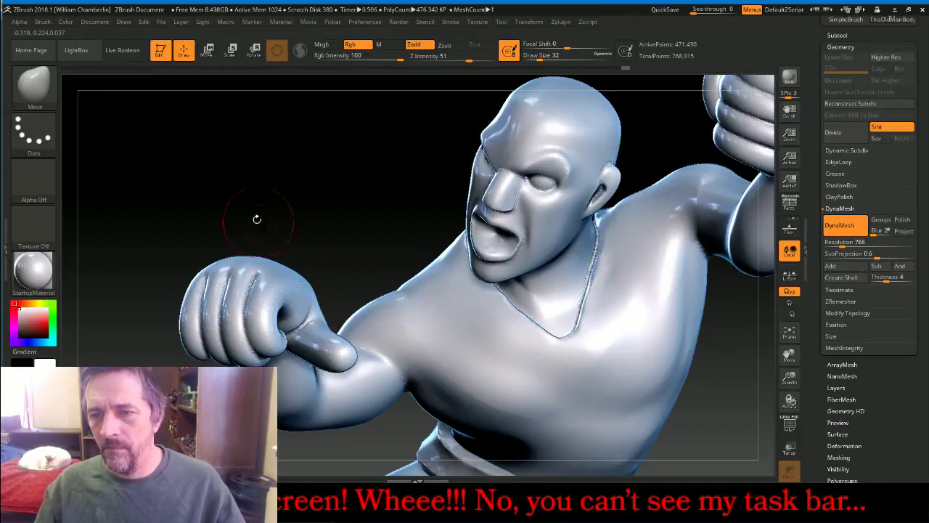
Smooth away the collar's outer seam across the upper back and shoulder, and inspect the torso from the other sides
drag(257, 219, 310, 214)
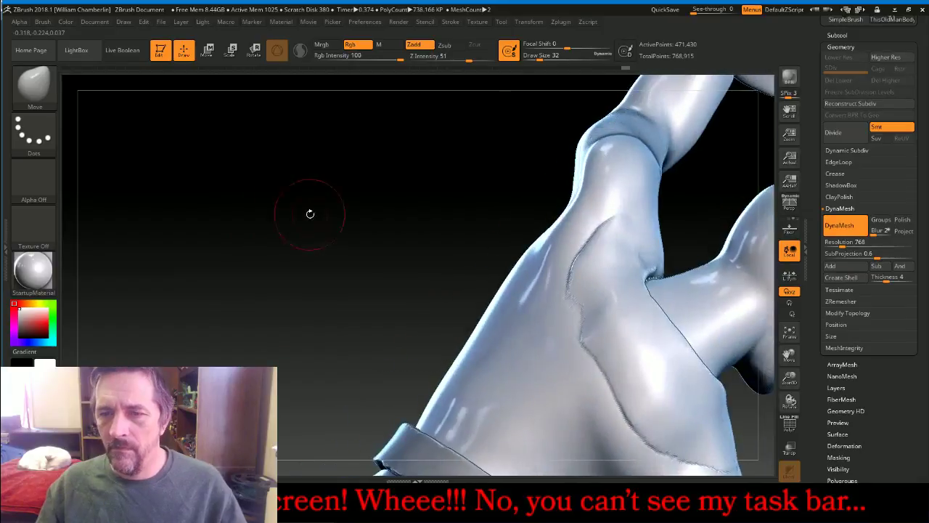
mouse_move(610, 204)
shift+mouse_down()
mouse_move(646, 225)
mouse_move(579, 241)
shift+mouse_up()
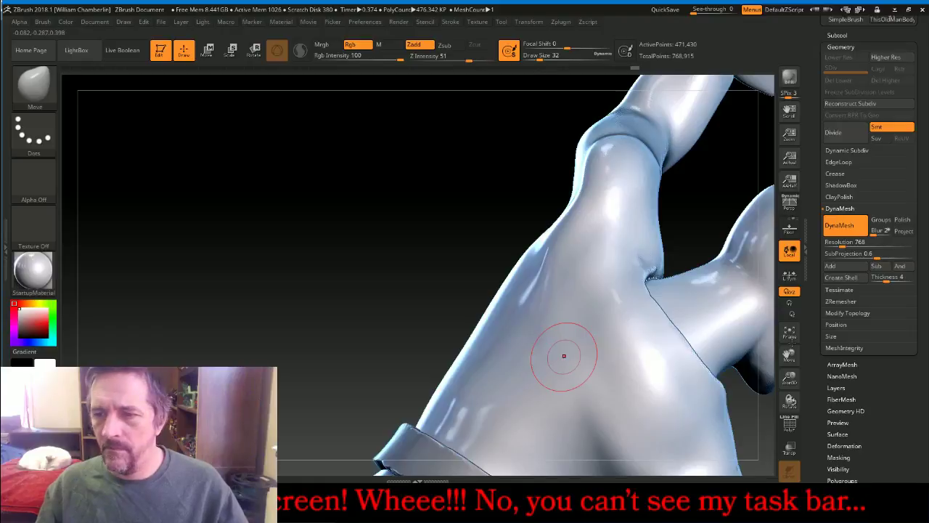
drag(790, 355, 682, 229)
drag(716, 294, 679, 303)
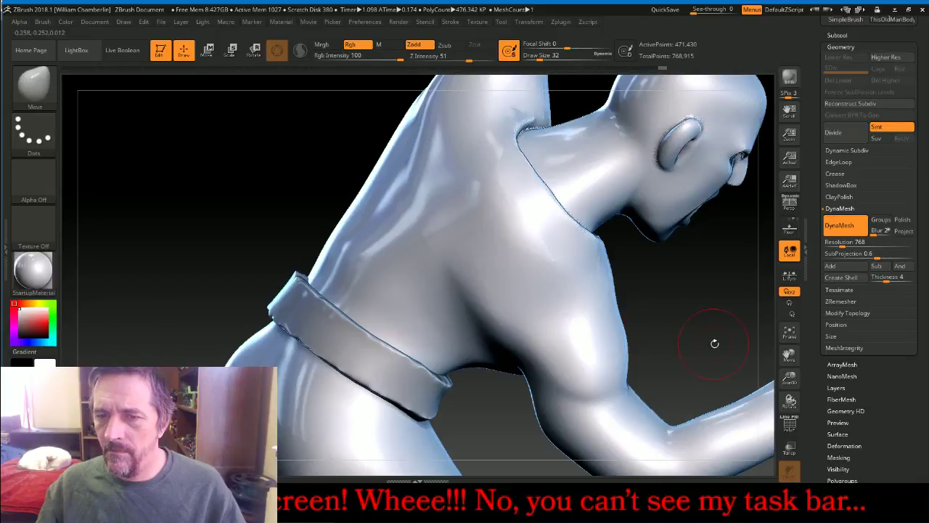
drag(712, 339, 634, 290)
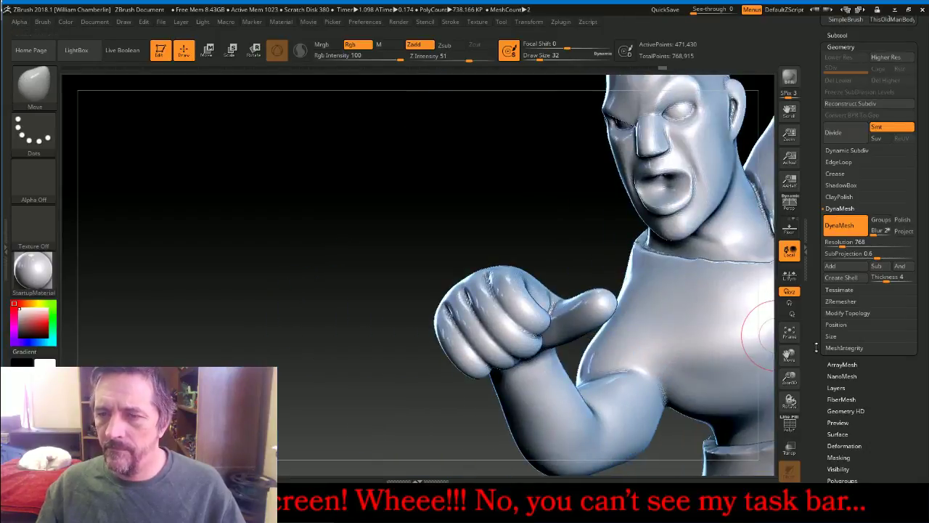
Frame the whole figure and read the latest viewer comments in the live chat window
click(789, 333)
drag(711, 348, 709, 342)
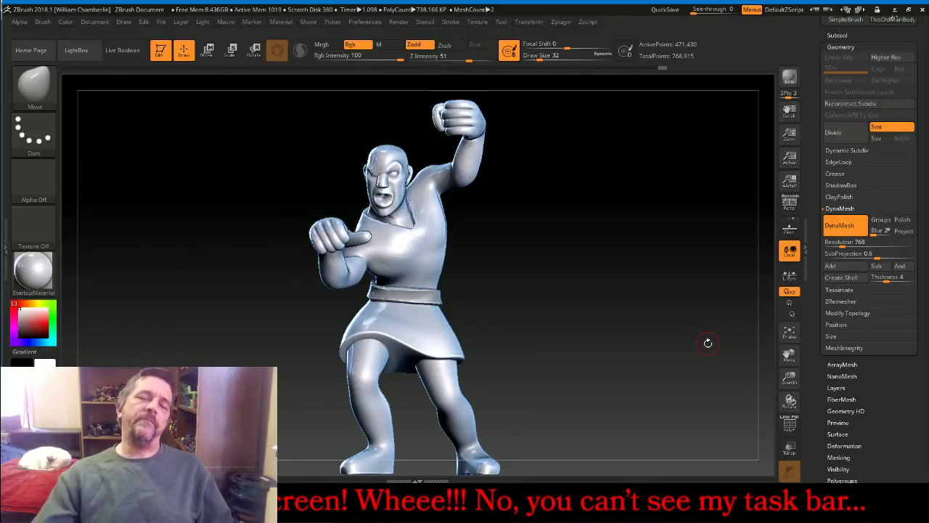
click(356, 505)
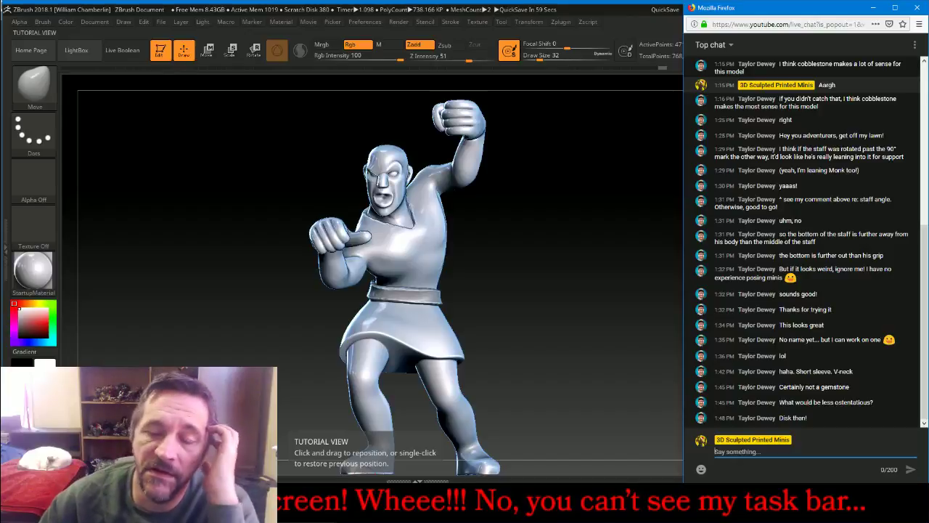
Mask a sleeve band around the upper part of the lowered, bent arm
drag(595, 356, 674, 373)
drag(719, 393, 680, 383)
drag(791, 379, 796, 466)
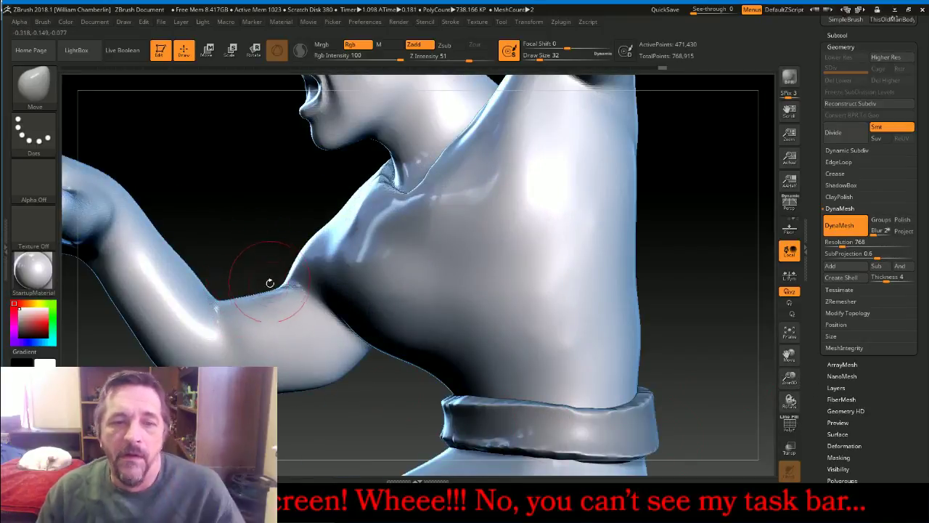
key(ctrl)
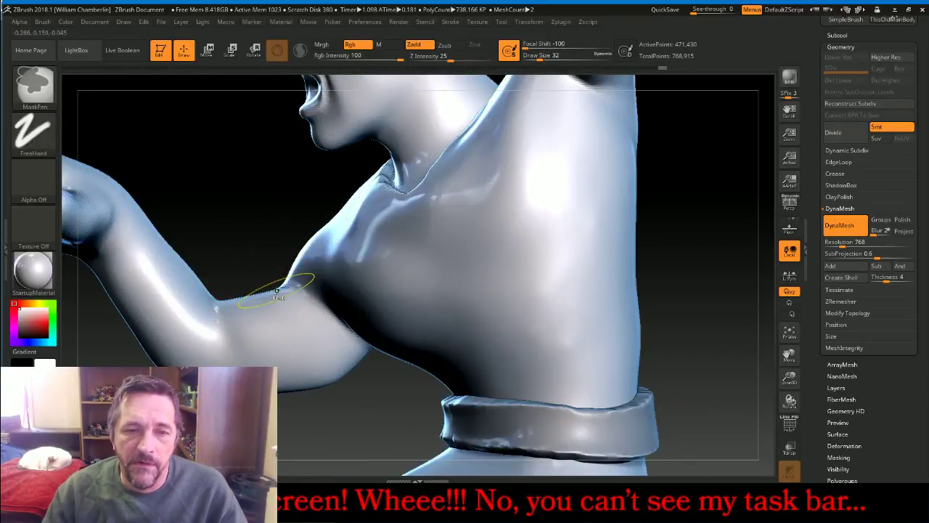
ctrl+drag(276, 291, 324, 371)
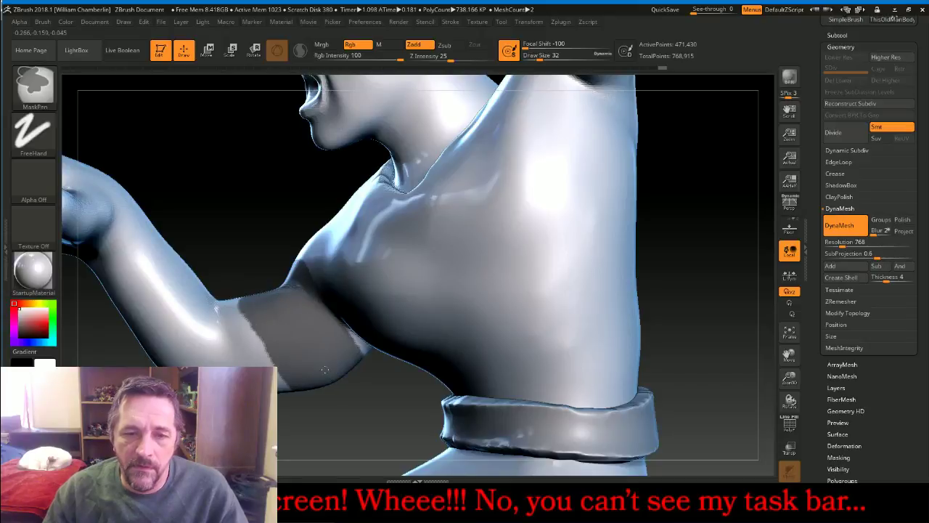
Mask a matching sleeve band all the way around the raised arm's upper part
mouse_move(274, 278)
mouse_down()
mouse_move(514, 293)
mouse_move(525, 314)
mouse_move(516, 332)
mouse_up()
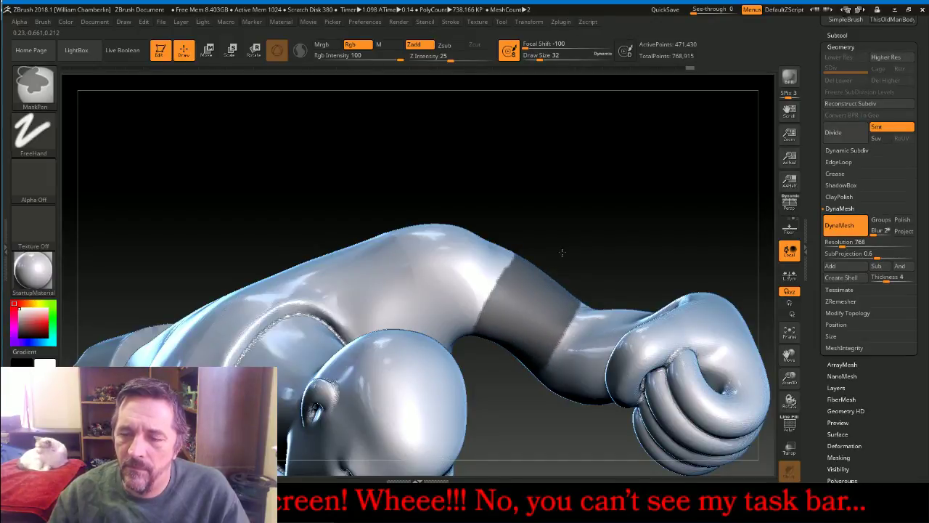
drag(562, 252, 572, 308)
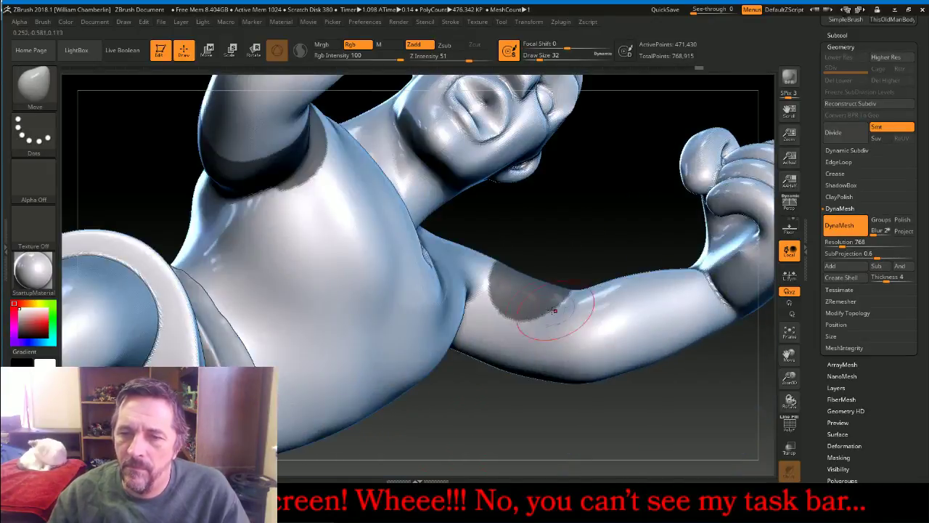
key(ctrl)
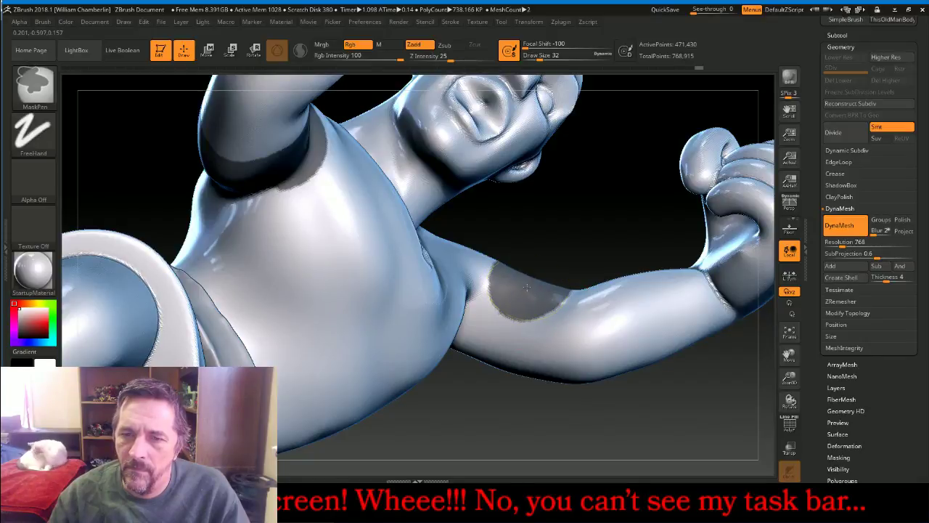
ctrl+drag(527, 288, 504, 347)
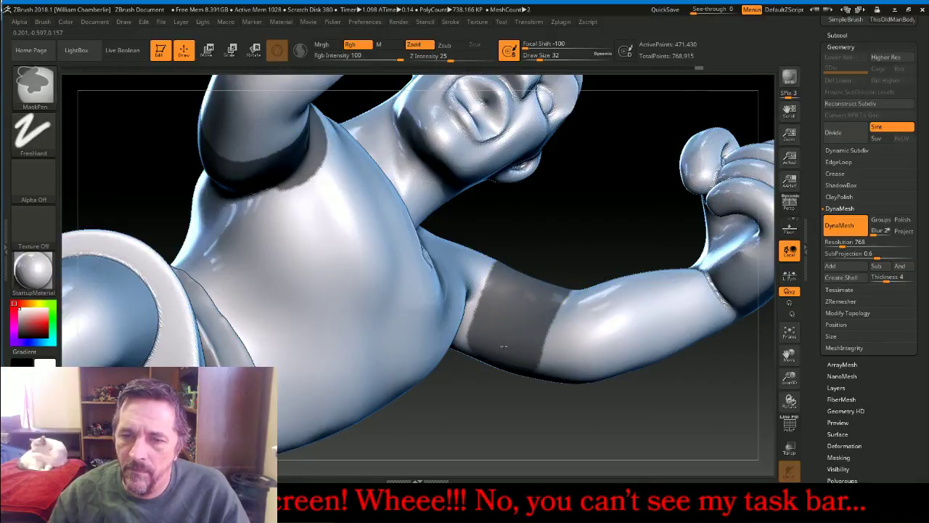
mouse_move(513, 404)
mouse_down()
mouse_move(536, 256)
mouse_move(533, 268)
mouse_up()
key(ctrl)
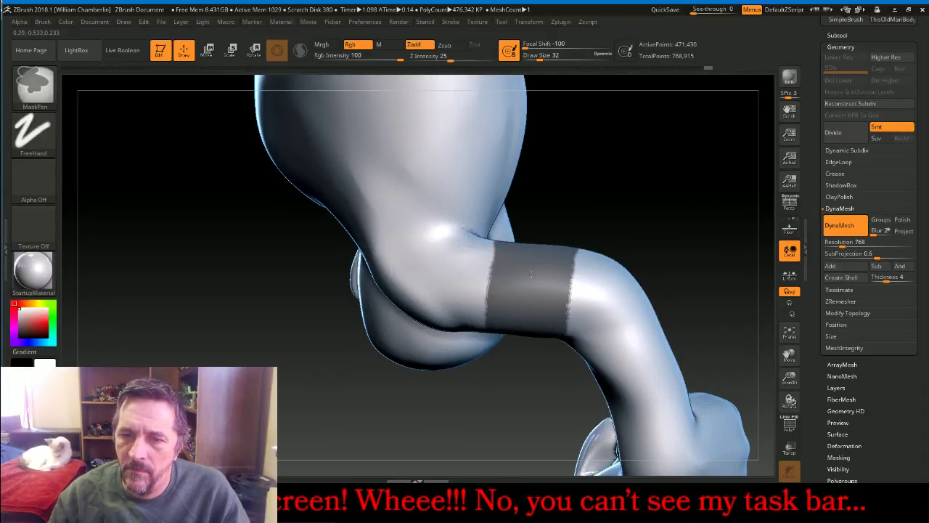
mouse_move(649, 199)
mouse_down()
mouse_move(667, 199)
mouse_move(658, 242)
mouse_up()
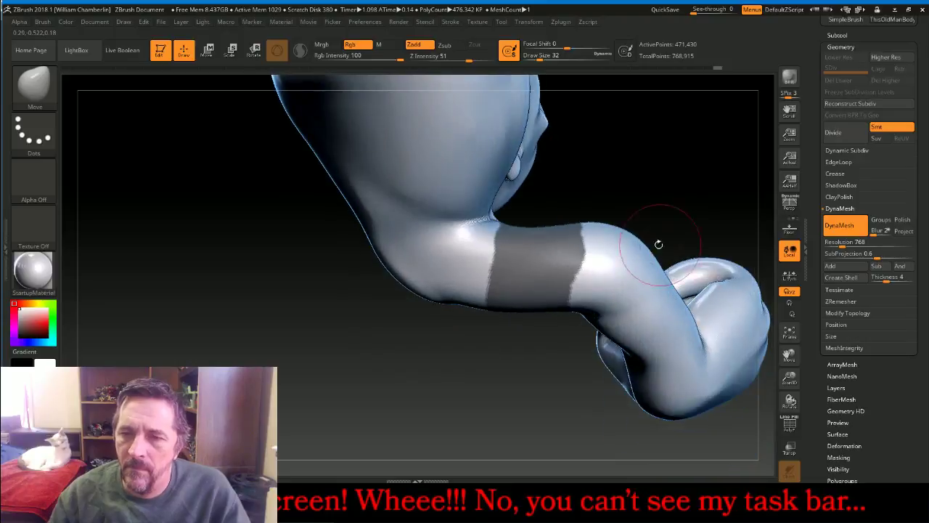
key(ctrl)
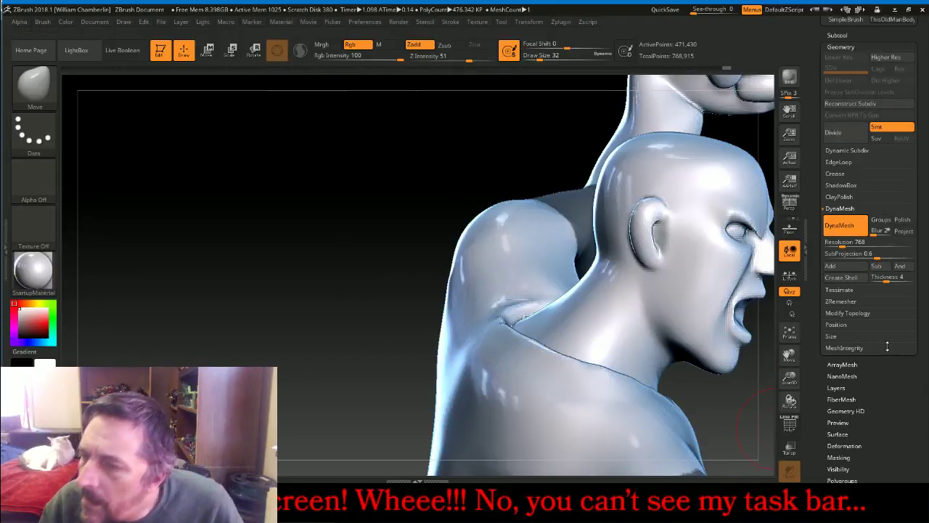
Extract the masked arm bands as a new sleeve subtool with thickness 0.02 and smoothing 5, and accept the result
scroll(887, 374, up, 5)
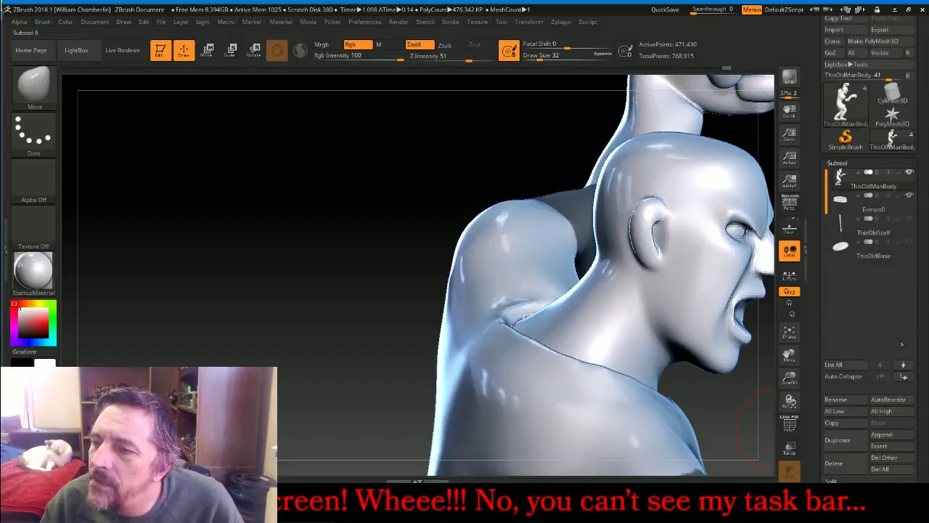
scroll(915, 399, down, 5)
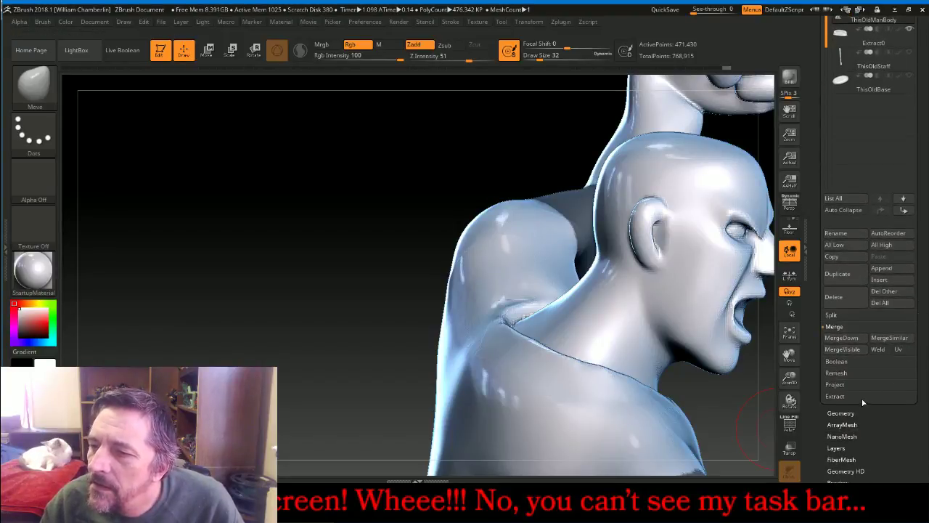
click(857, 396)
click(851, 392)
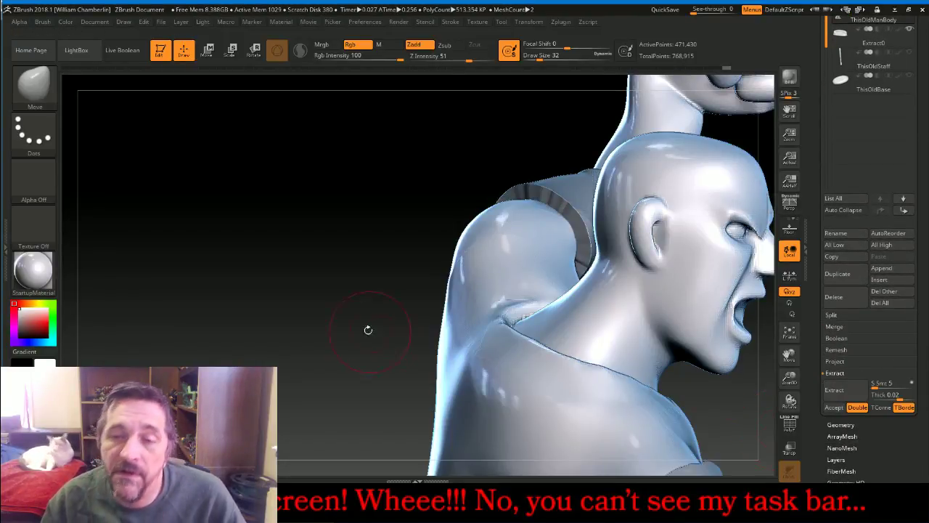
drag(349, 317, 560, 339)
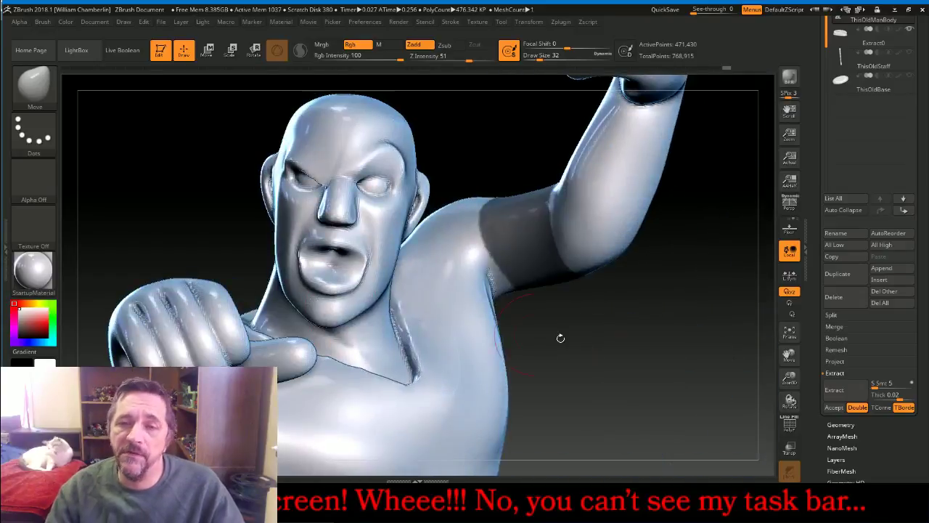
click(835, 392)
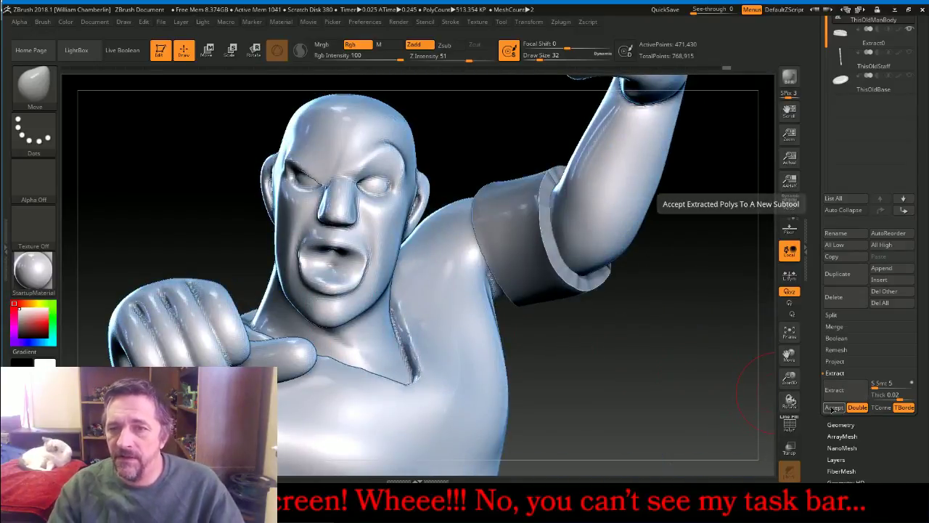
click(834, 408)
Clear the mask after the extraction and make the Extract3 sleeve subtool active
drag(922, 141, 923, 259)
ctrl+drag(667, 356, 699, 392)
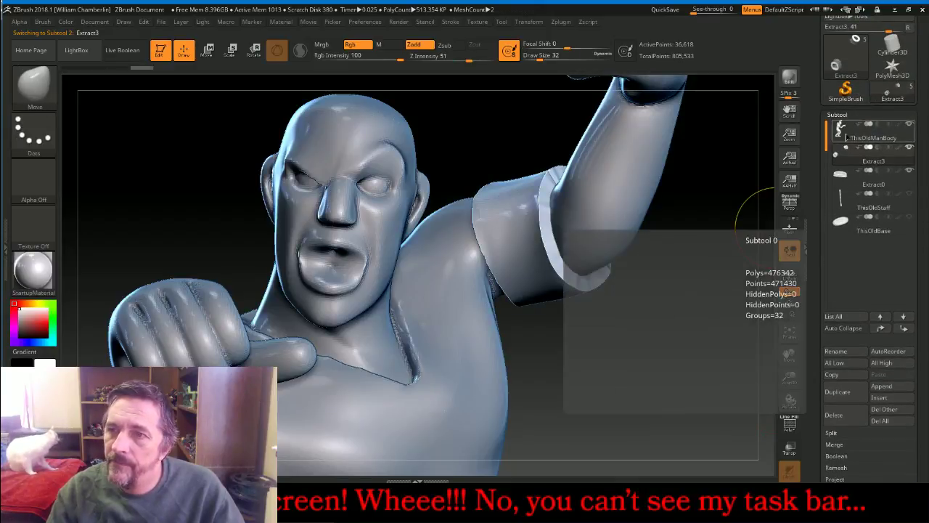
click(869, 130)
key(Down)
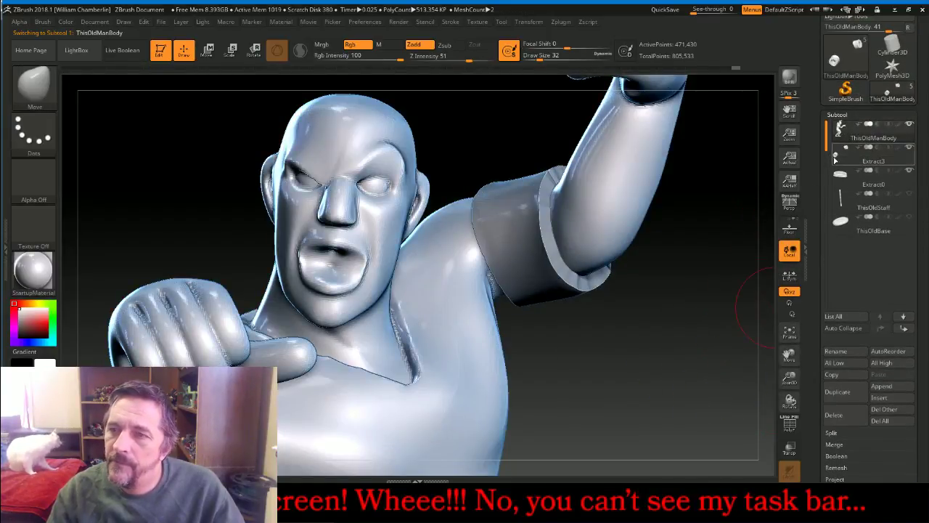
click(789, 332)
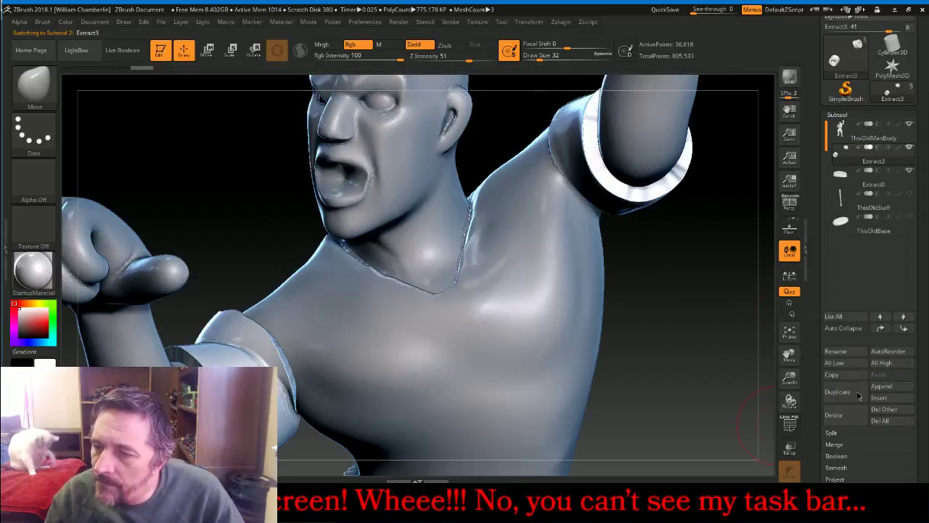
Remesh the sleeve subtool with DynaMesh at resolution 128, and switch its DynaMesh mode off again
click(835, 443)
drag(927, 384, 923, 296)
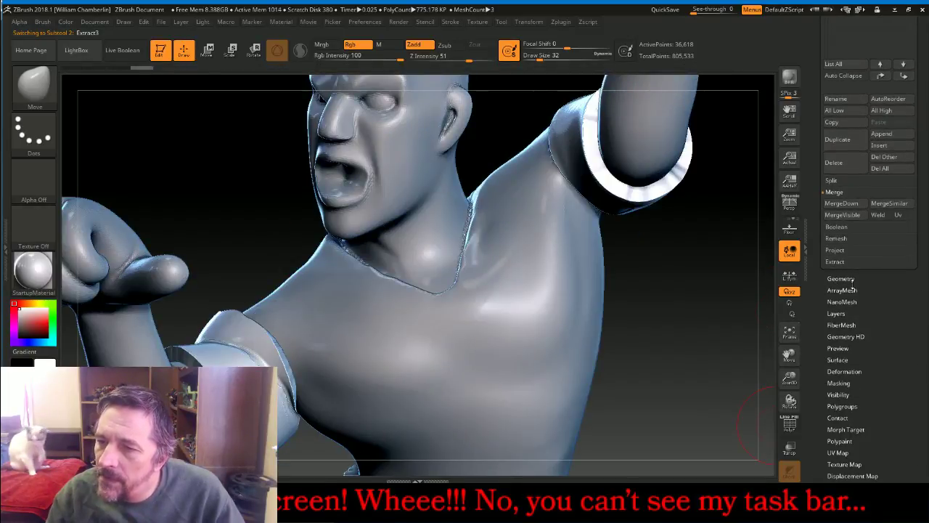
click(845, 279)
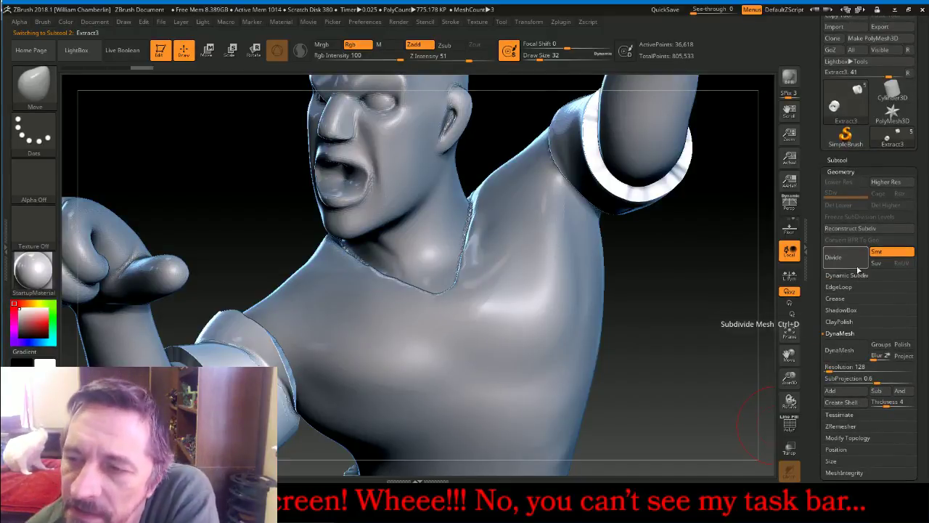
click(844, 349)
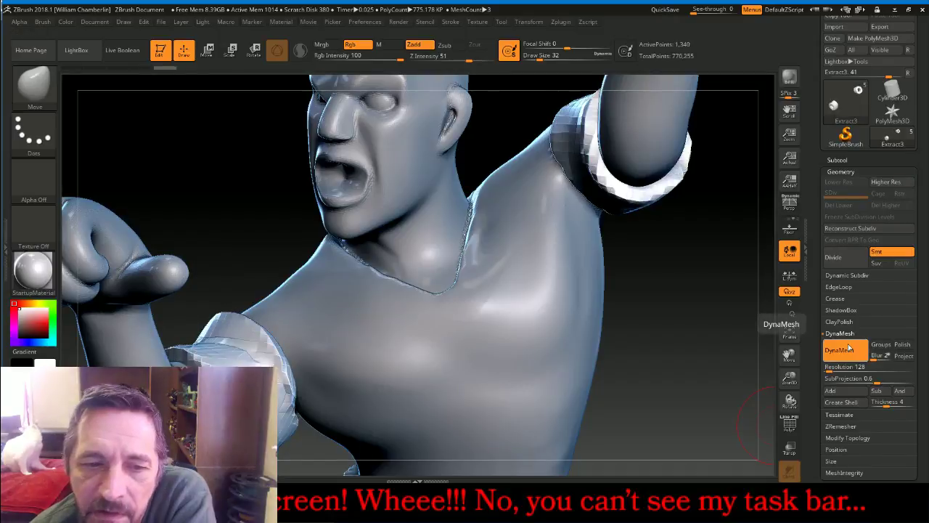
click(848, 347)
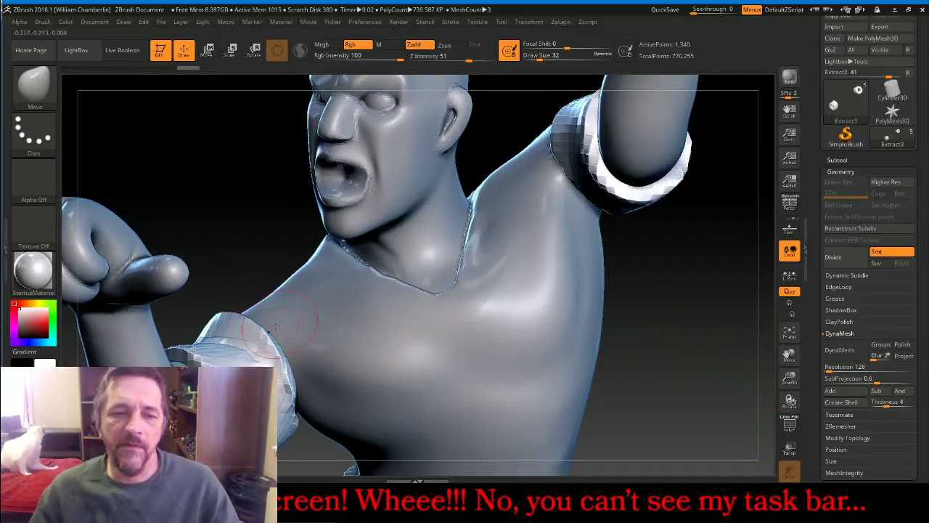
Smooth the sleeve band around the lowered arm with the Smooth brush, undoing the first stroke
mouse_move(270, 329)
shift+mouse_down()
mouse_move(226, 331)
mouse_move(254, 352)
shift+mouse_up()
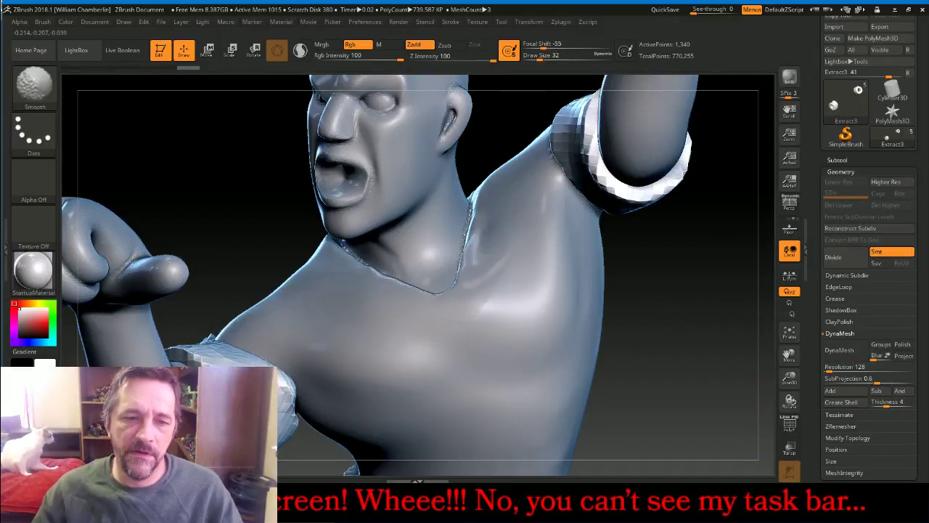
key(ctrl+z)
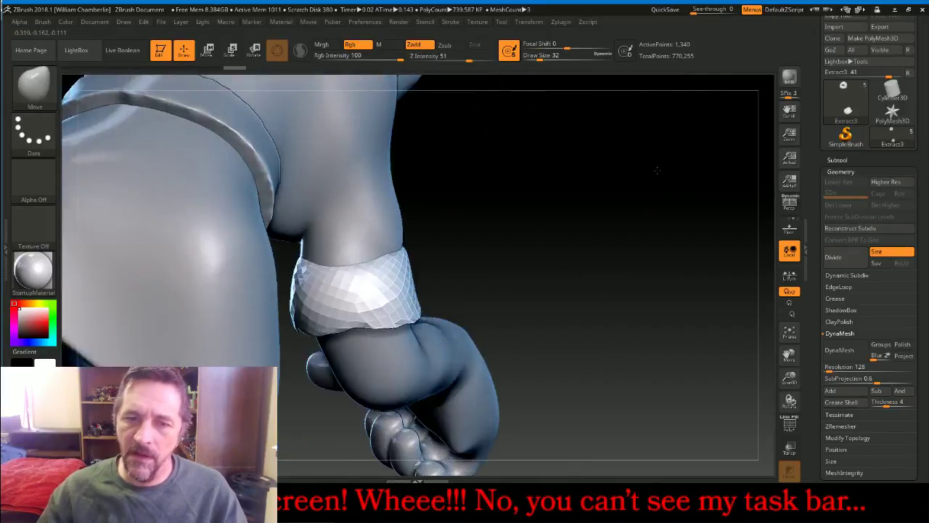
drag(657, 171, 667, 172)
mouse_move(338, 278)
shift+mouse_down()
mouse_move(311, 292)
mouse_move(363, 294)
mouse_move(424, 270)
mouse_move(622, 229)
mouse_move(573, 350)
shift+mouse_up()
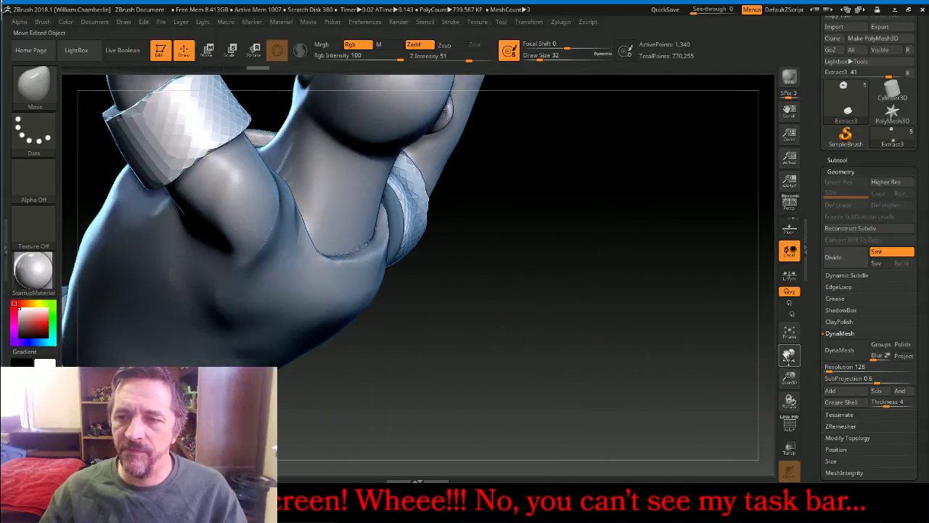
drag(789, 356, 925, 467)
mouse_move(416, 235)
shift+mouse_down()
mouse_move(360, 278)
mouse_move(327, 285)
mouse_move(421, 231)
mouse_move(404, 234)
shift+mouse_up()
Smooth the sleeve band all the way around the raised arm with the Smooth brush at intensity 26, and frame the whole figure
mouse_move(465, 145)
mouse_down()
mouse_move(574, 218)
mouse_move(584, 236)
mouse_move(566, 276)
mouse_up()
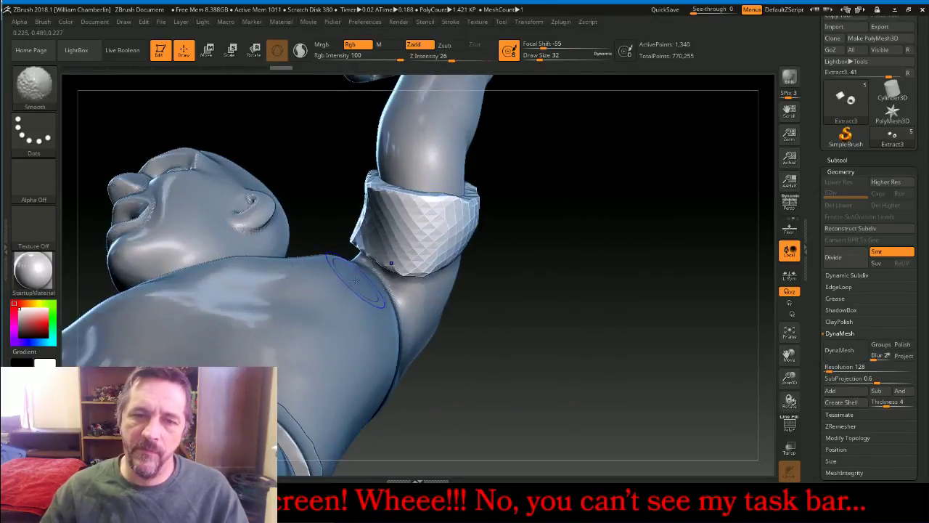
mouse_move(356, 281)
shift+mouse_down()
mouse_move(443, 247)
mouse_move(398, 247)
mouse_move(447, 243)
shift+mouse_up()
mouse_move(574, 233)
mouse_down()
mouse_move(590, 263)
mouse_move(526, 294)
mouse_up()
mouse_move(338, 226)
shift+mouse_down()
mouse_move(358, 239)
mouse_move(355, 199)
mouse_move(359, 211)
mouse_move(365, 195)
shift+mouse_up()
drag(567, 270, 646, 310)
shift+drag(306, 204, 298, 195)
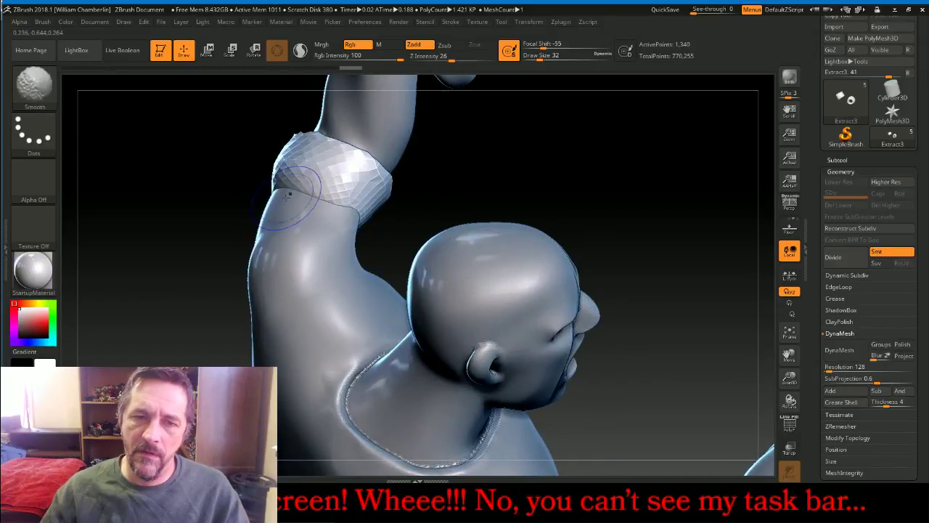
mouse_move(403, 204)
mouse_down()
mouse_move(625, 216)
mouse_move(564, 191)
mouse_move(603, 193)
mouse_move(583, 225)
mouse_move(740, 288)
mouse_move(688, 314)
mouse_move(726, 319)
mouse_move(679, 327)
mouse_up()
click(790, 336)
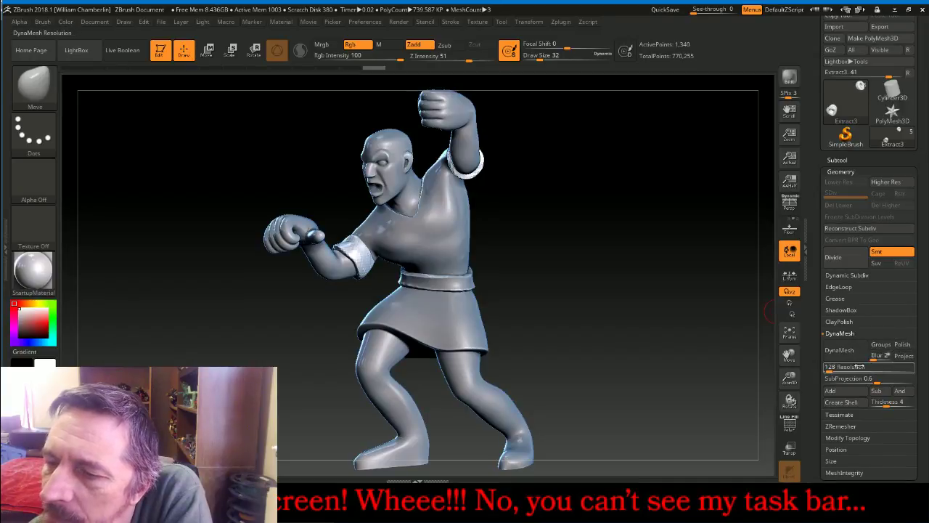
Subdivide the sleeve subtool three times and delete its lower subdivision levels
click(843, 258)
click(846, 262)
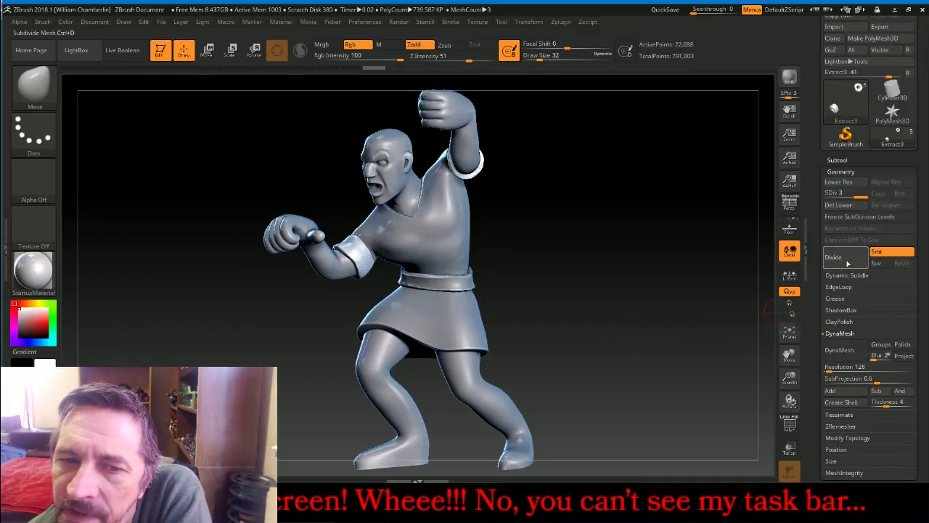
click(847, 263)
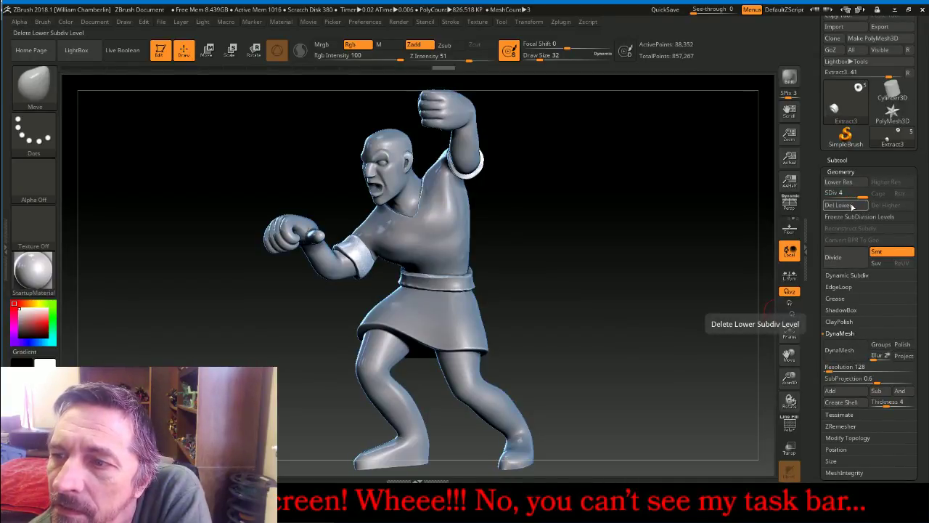
click(846, 205)
Merge the Extract3 sleeves into the ThisOldManBody subtool and update the DynaMesh to fuse them
click(842, 160)
click(848, 179)
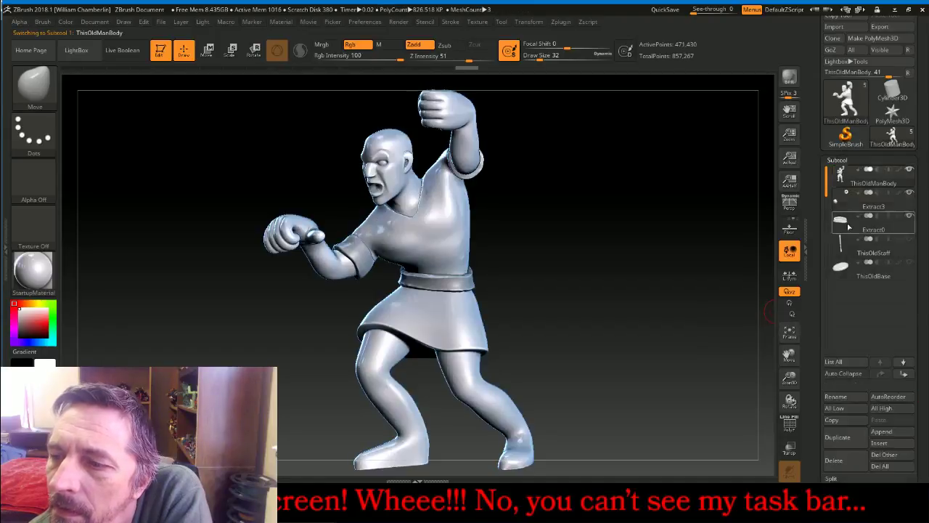
drag(920, 337, 924, 280)
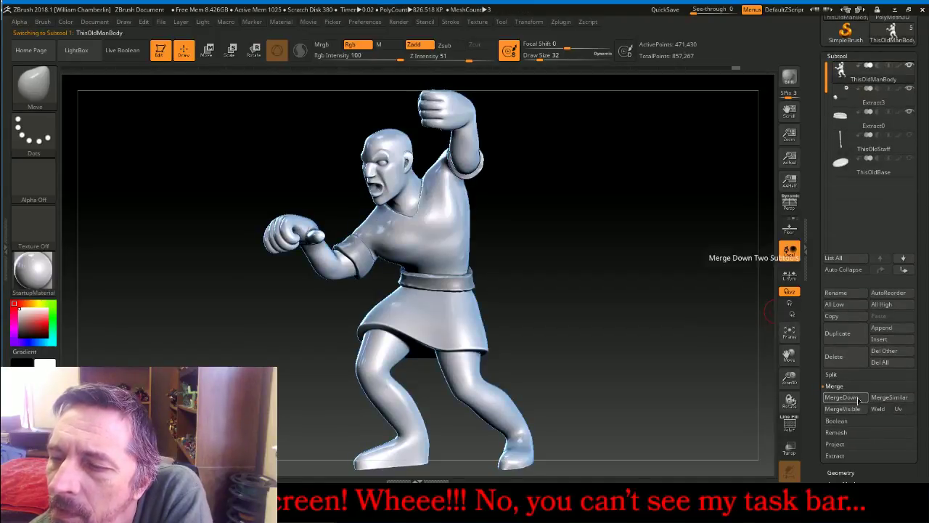
click(859, 400)
ctrl+drag(626, 199, 713, 292)
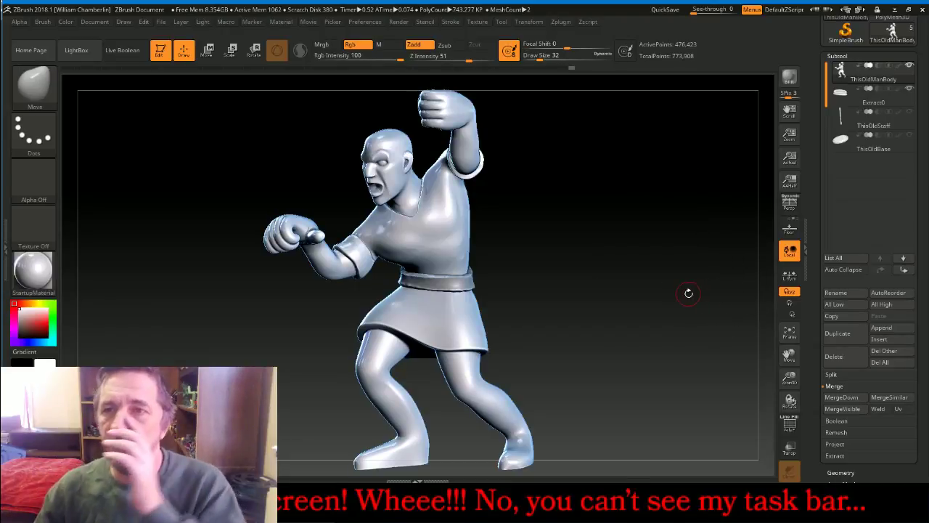
Smooth the seams where both sleeves meet the shirt, using the Smooth brush at intensity 100 and draw size 24
mouse_move(790, 378)
mouse_down()
mouse_move(790, 406)
mouse_move(629, 353)
mouse_up()
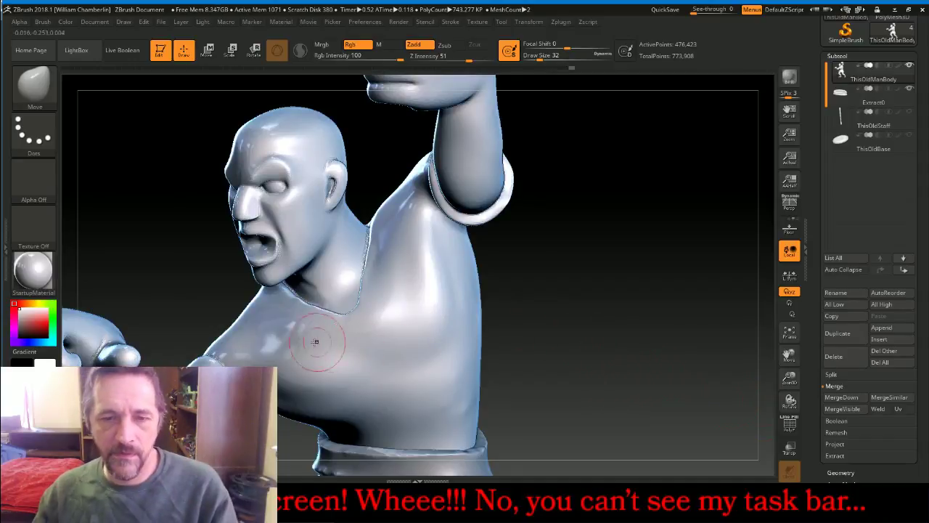
key(shift)
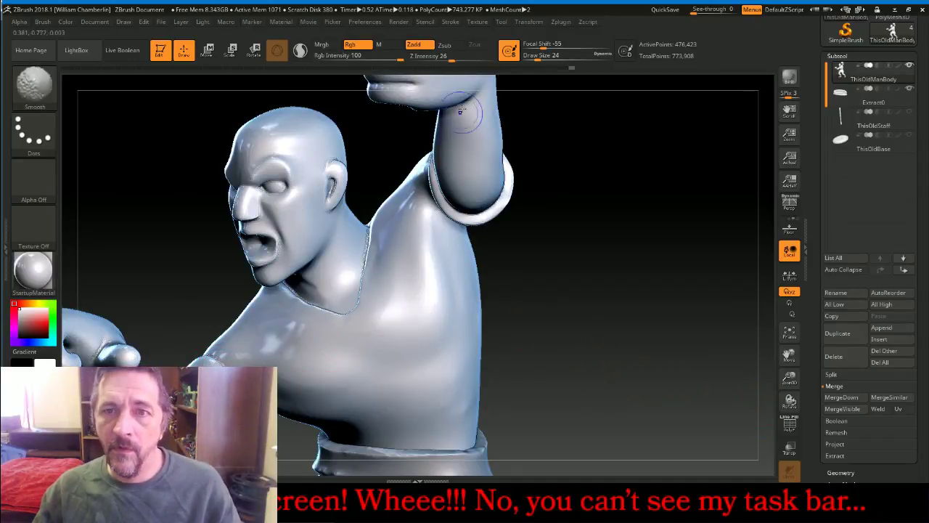
drag(478, 56, 500, 57)
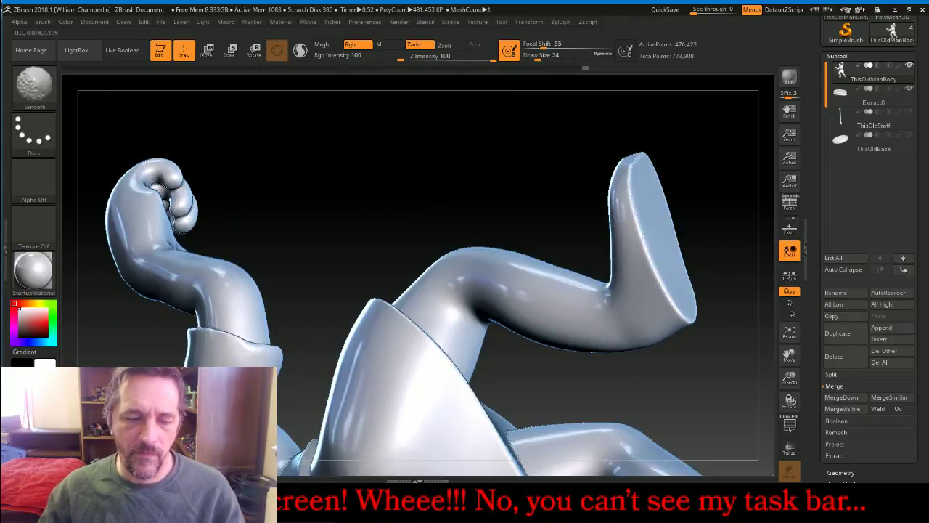
mouse_move(371, 226)
mouse_down()
mouse_move(404, 230)
mouse_move(302, 396)
mouse_up()
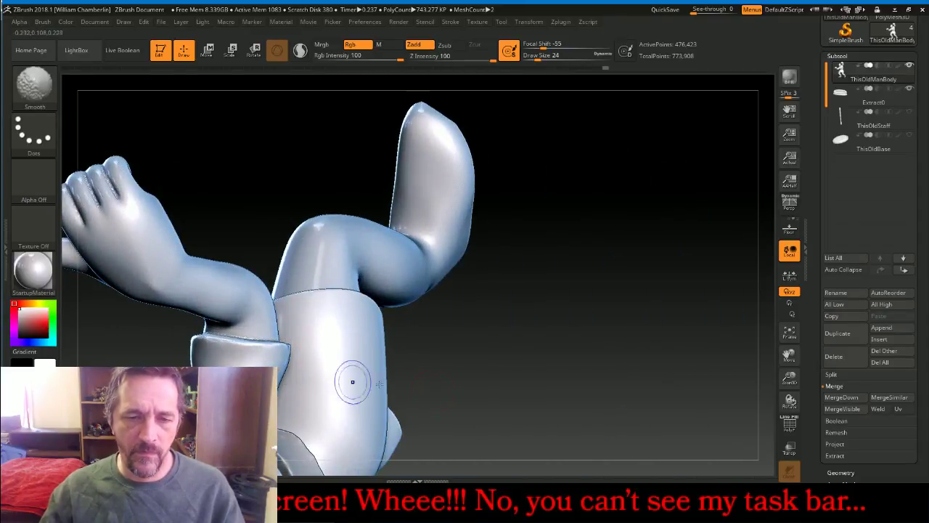
mouse_move(353, 382)
mouse_down()
mouse_move(679, 404)
mouse_move(724, 264)
mouse_move(756, 269)
mouse_move(670, 297)
mouse_up()
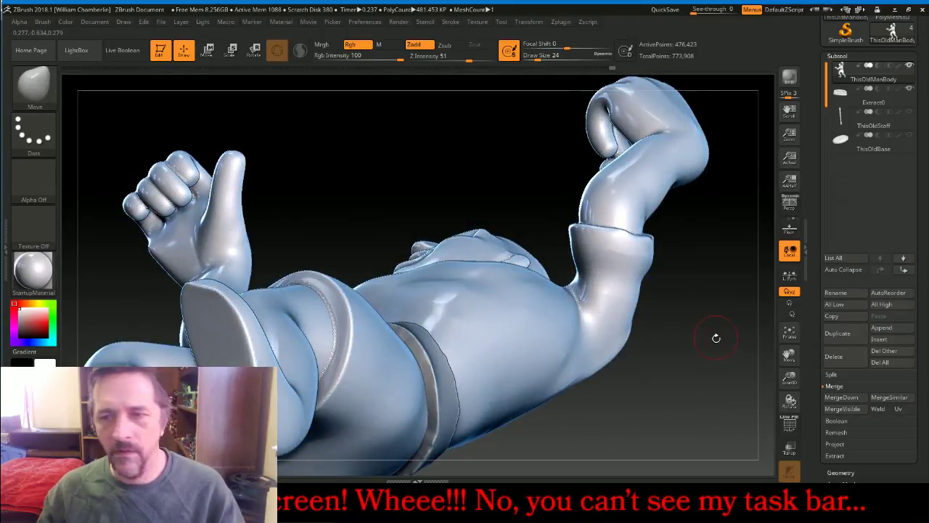
mouse_move(710, 368)
mouse_down()
mouse_move(621, 358)
mouse_move(650, 282)
mouse_up()
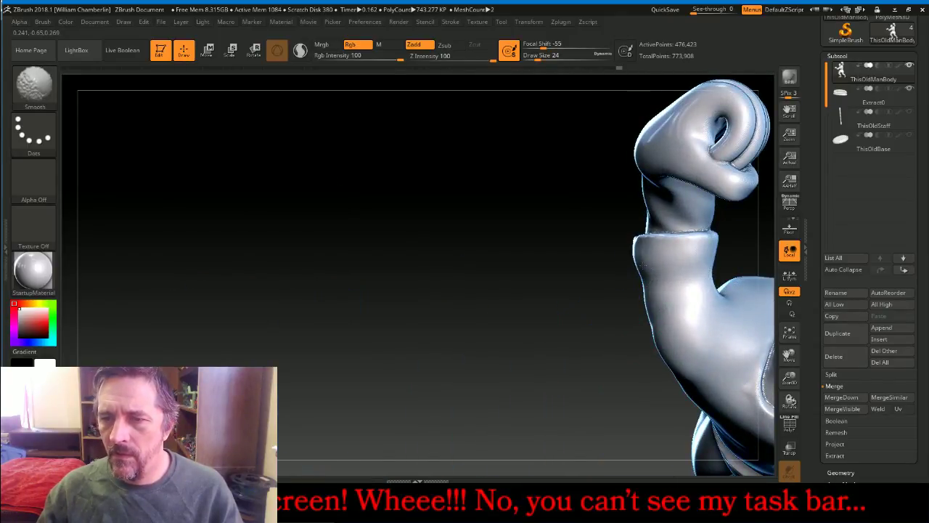
shift+drag(675, 299, 656, 305)
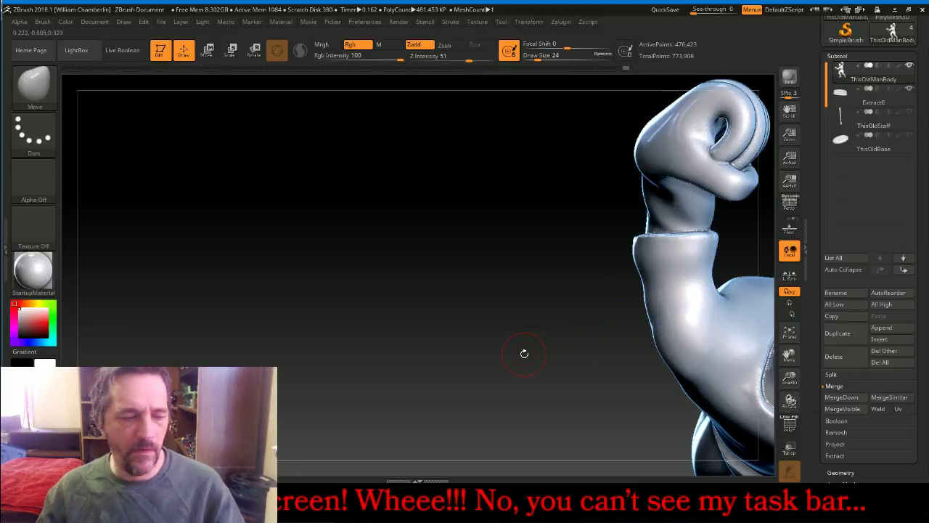
drag(547, 305, 551, 266)
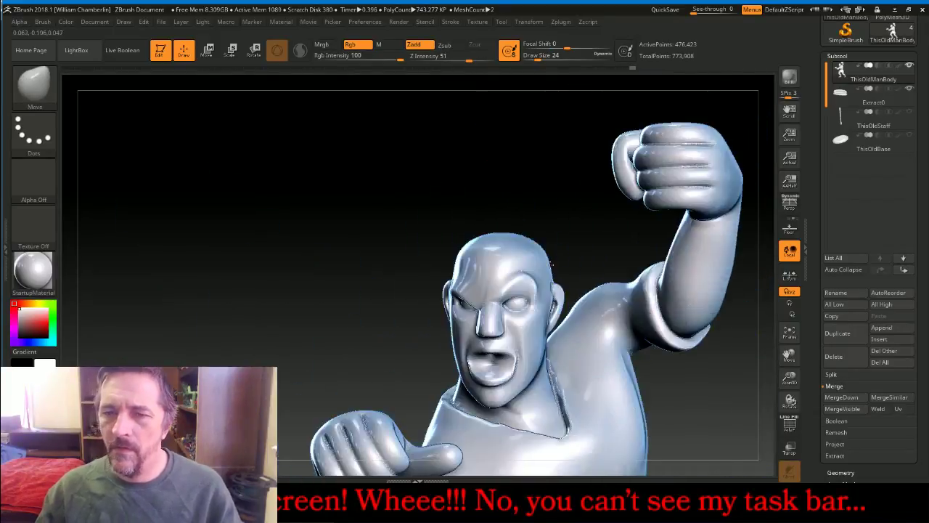
click(789, 333)
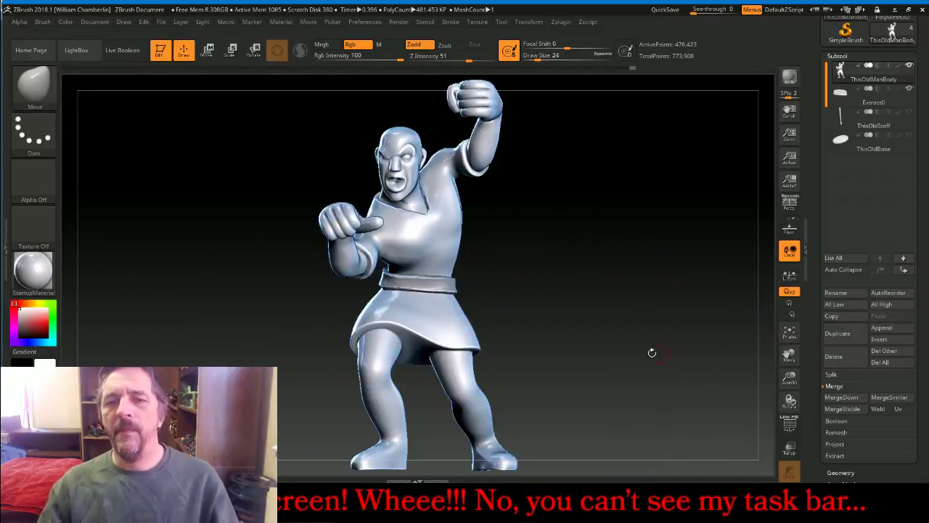
Insert the discbuckle mesh from the InsertGemstone brush onto the front centre of the Extract0 belt subtool
click(43, 106)
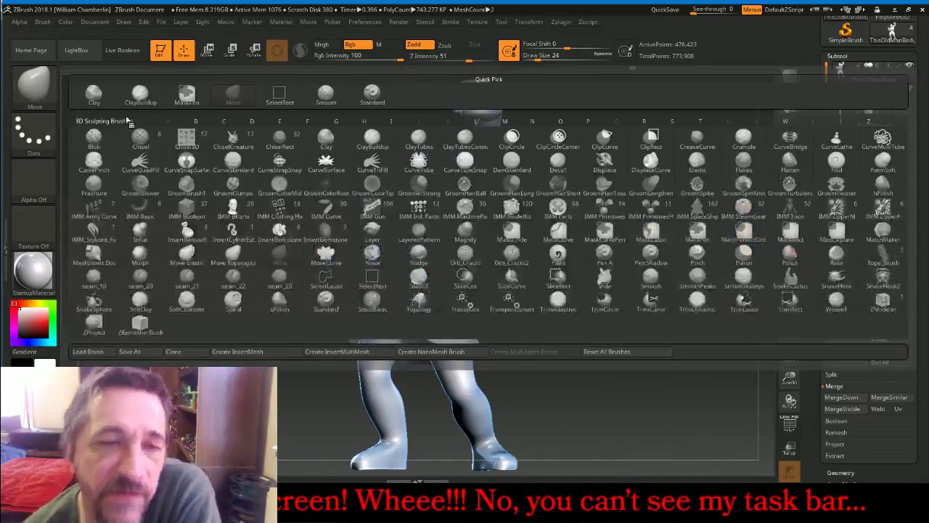
click(272, 226)
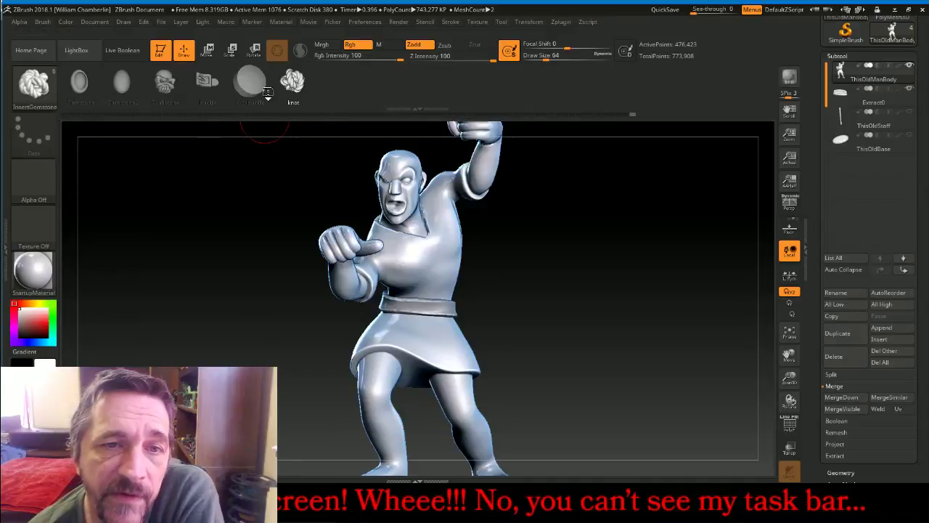
click(843, 103)
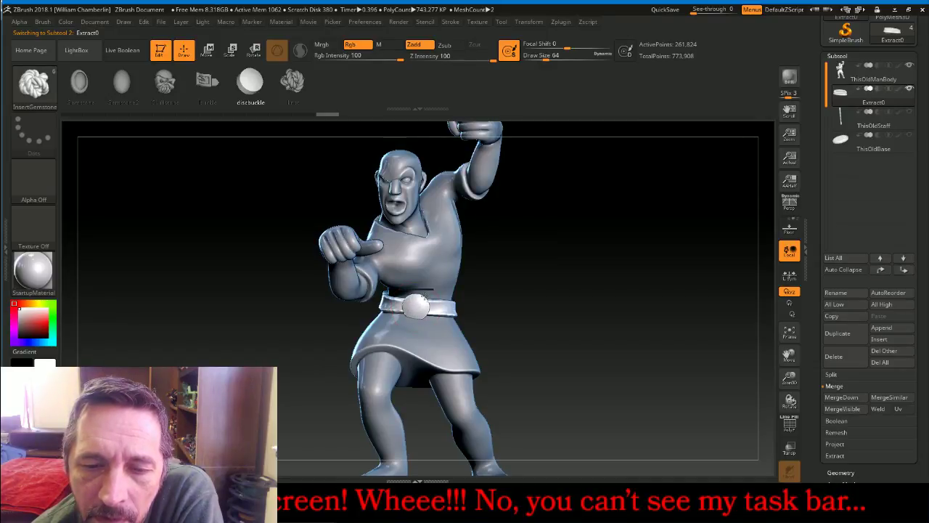
drag(425, 297, 426, 296)
Adjust the disc buckle's position on the belt with the Move Topological brush at draw size 484, checking it from the side
click(39, 100)
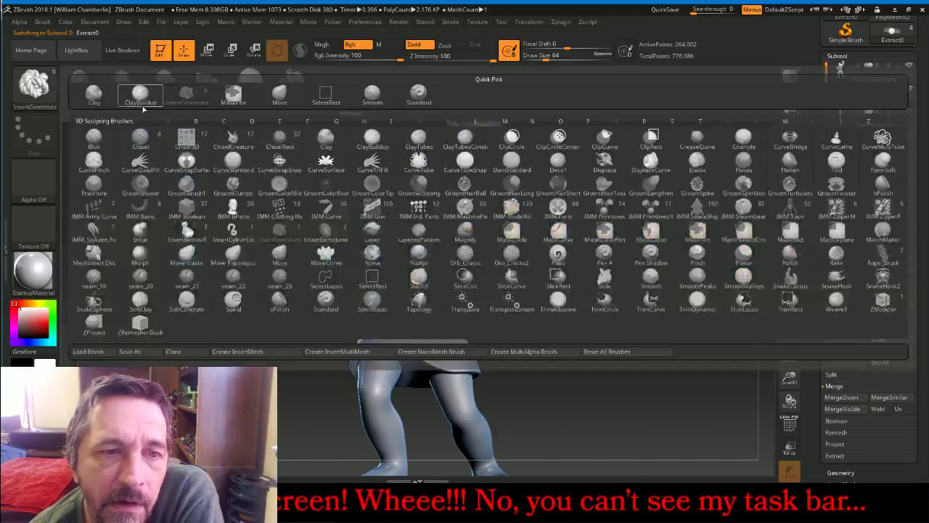
click(233, 255)
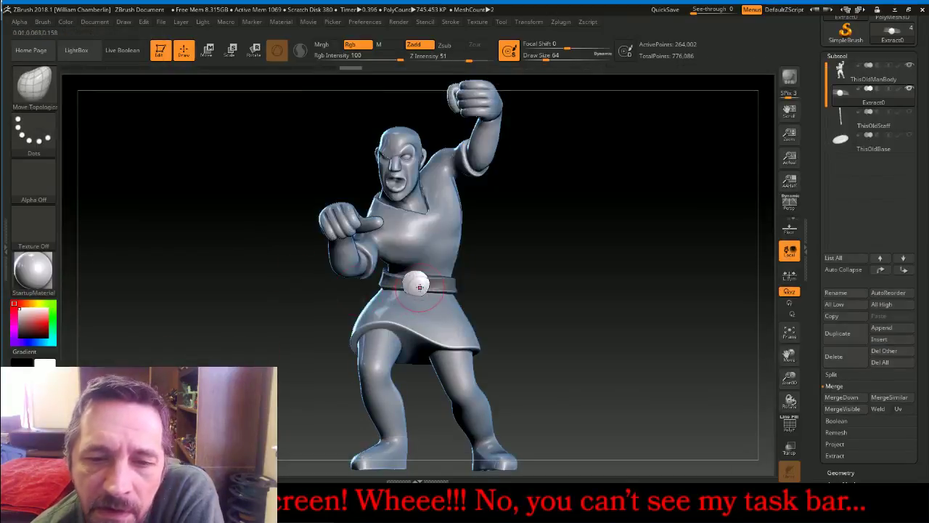
drag(546, 58, 590, 64)
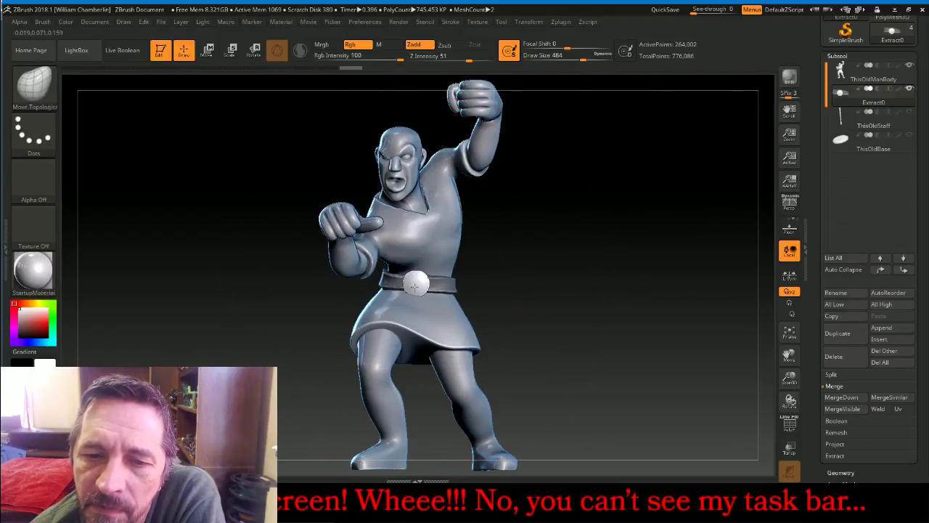
drag(573, 296, 522, 292)
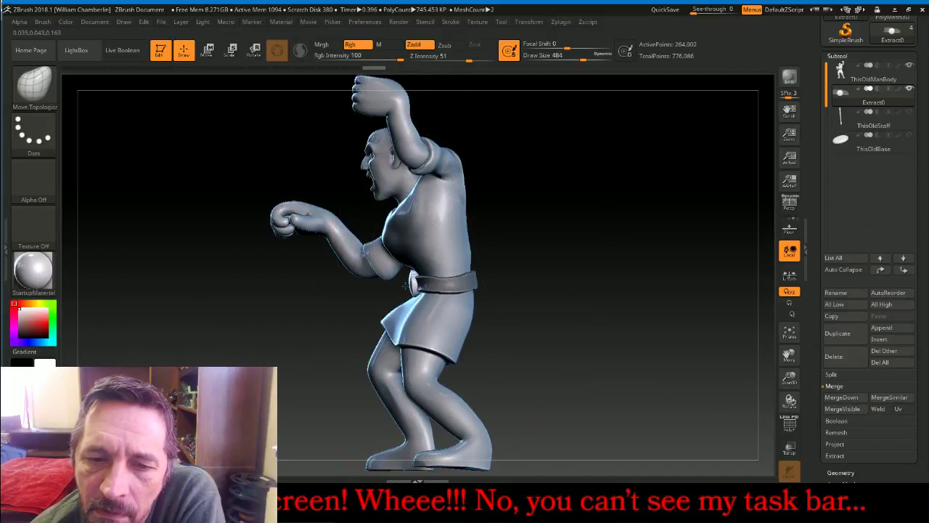
drag(562, 326, 618, 327)
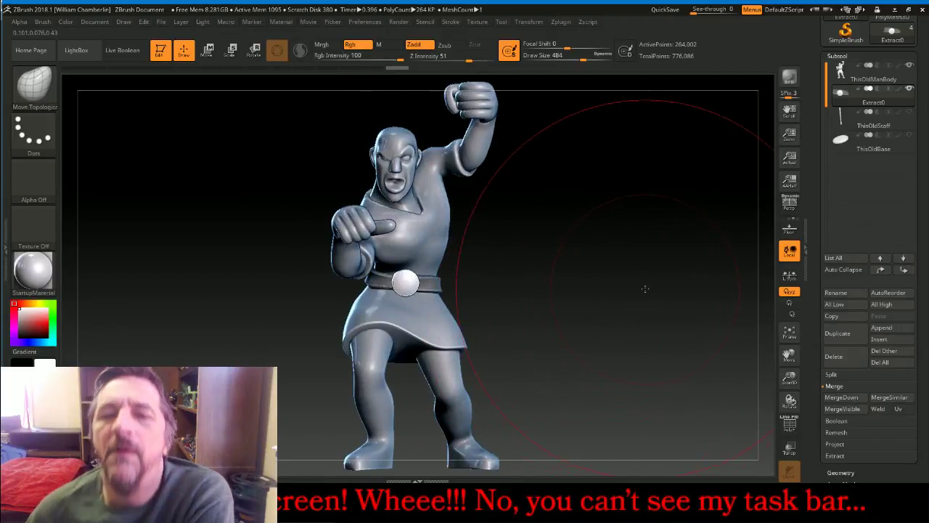
Turn the figure slightly and switch to the live chat in Firefox to read the viewers' suggestions
drag(645, 289, 626, 295)
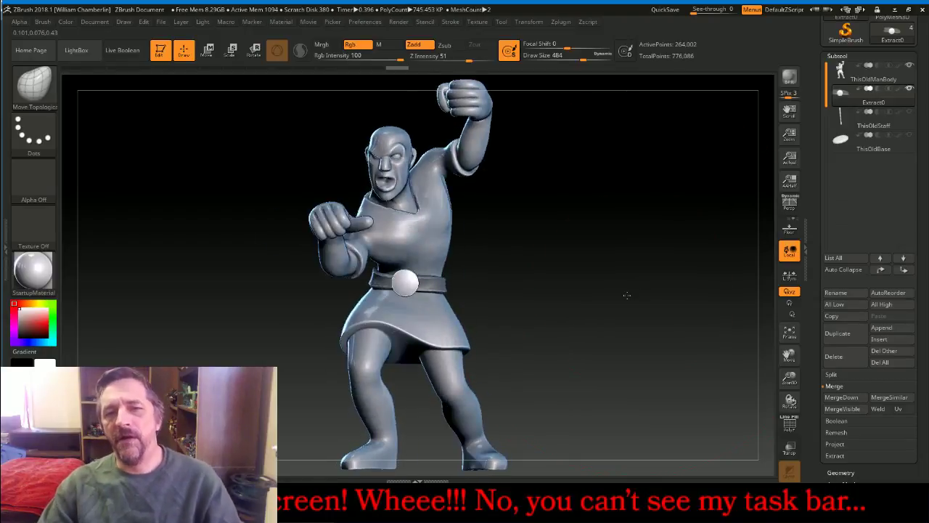
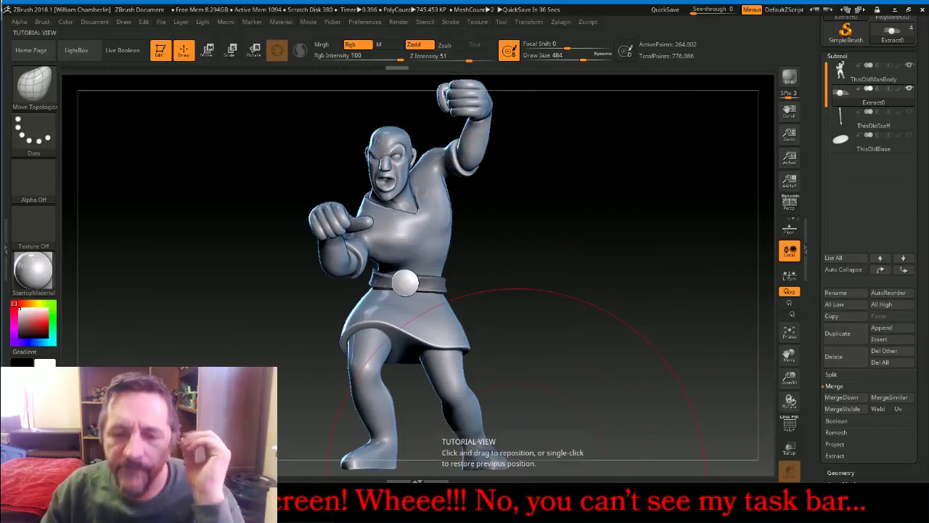
click(501, 502)
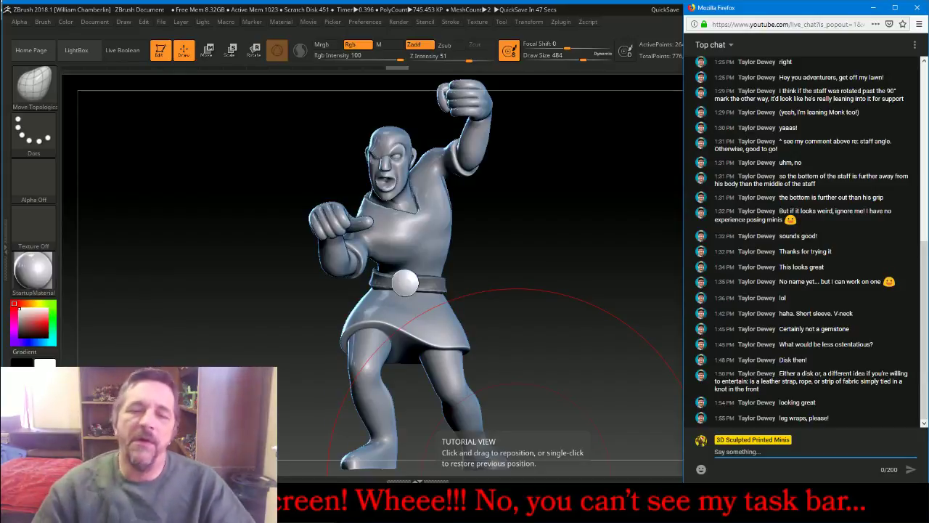
Reduce the draw size to 72 and try to mask the figure's right lower leg between knee and ankle
drag(590, 254, 608, 189)
drag(639, 328, 603, 335)
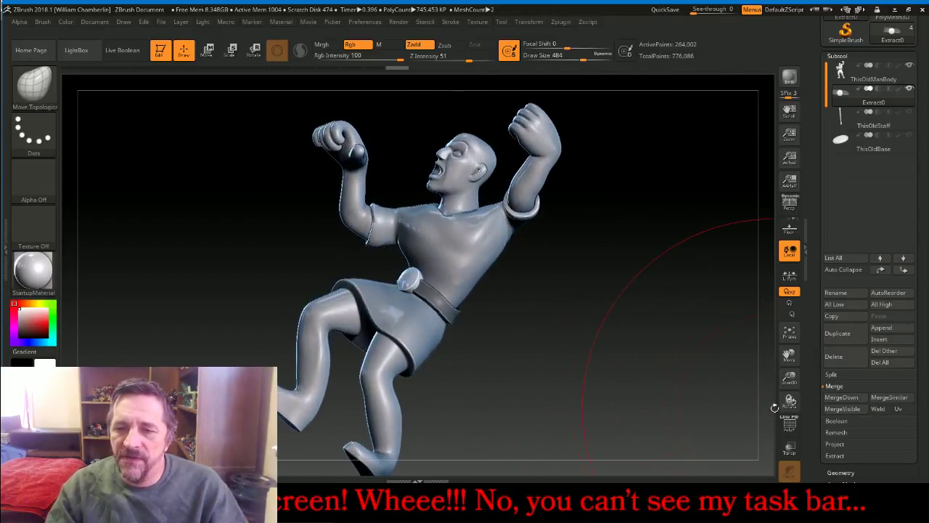
drag(791, 402, 792, 421)
drag(791, 354, 833, 324)
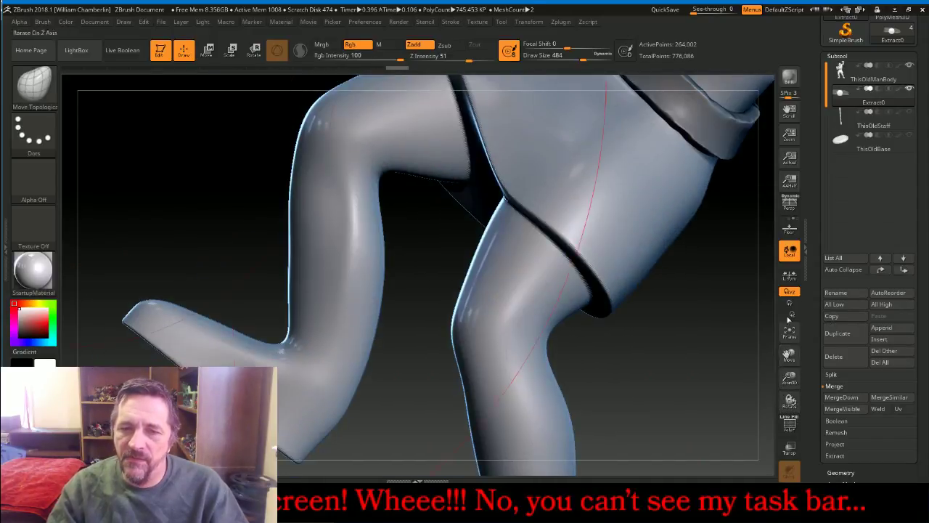
drag(709, 367, 693, 365)
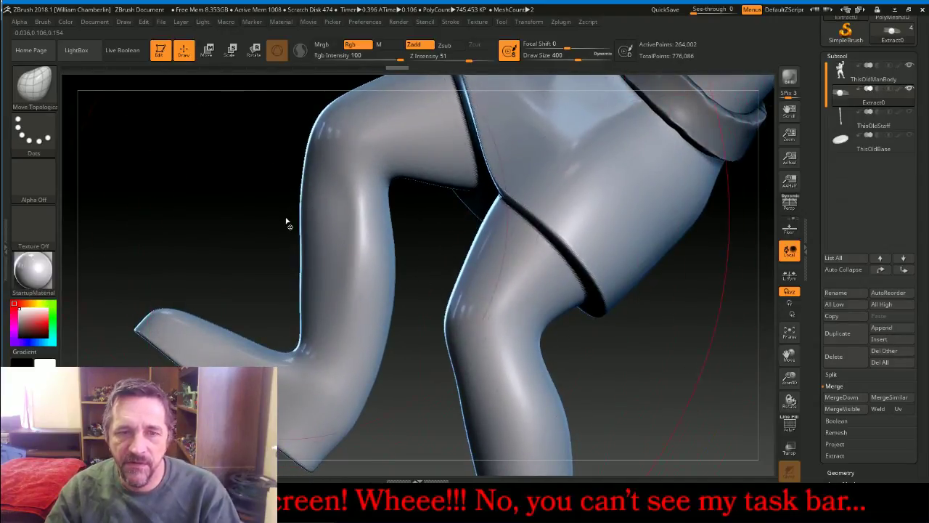
key(bracketleft)
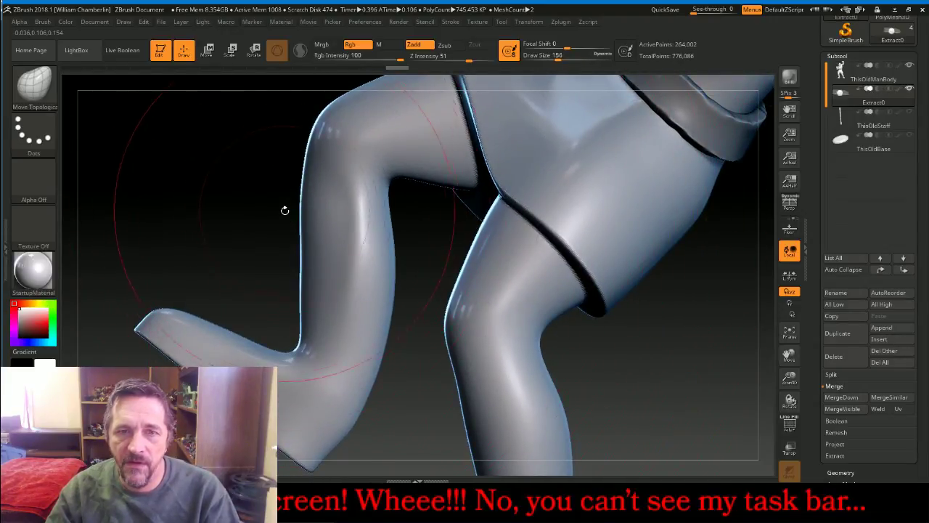
key(ctrl)
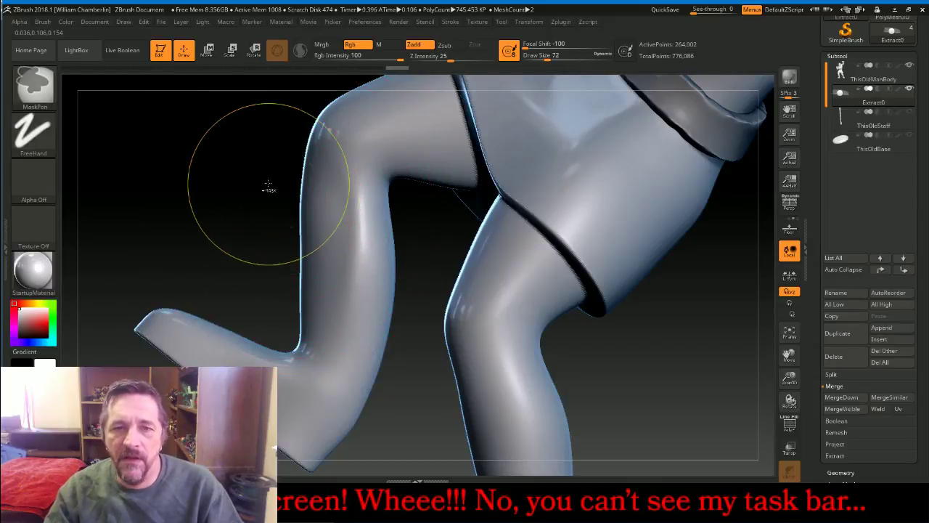
mouse_move(264, 176)
ctrl+mouse_down()
mouse_move(411, 293)
mouse_move(420, 348)
ctrl+mouse_up()
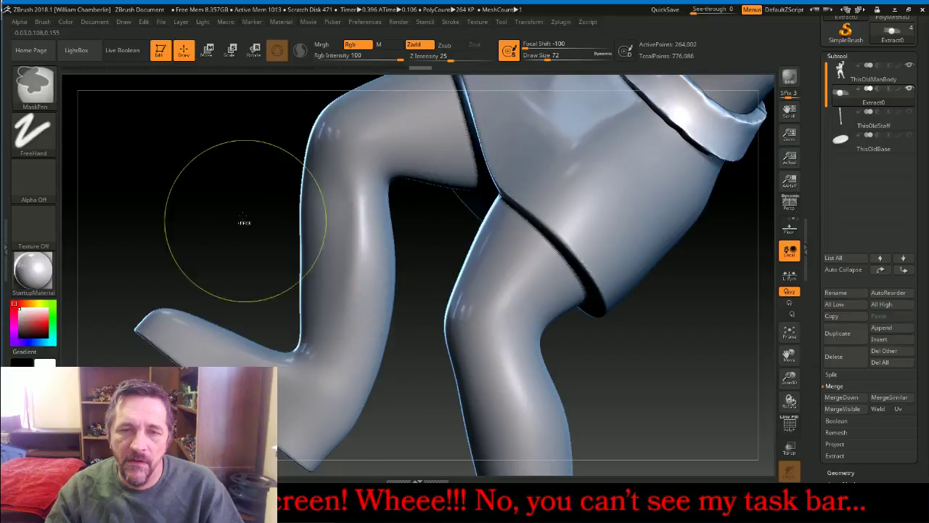
Make ThisOldManBody the active subtool and mask its right lower leg from below the knee to the ankle
click(844, 75)
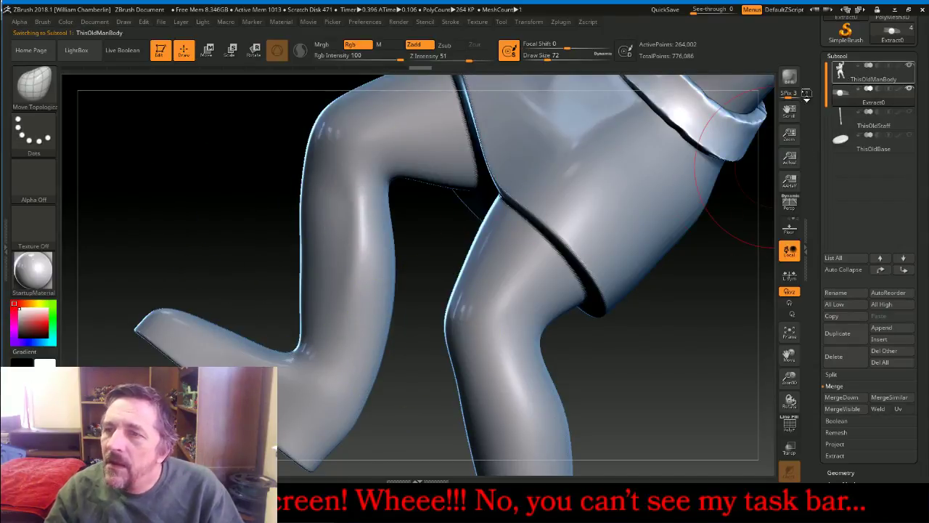
drag(427, 316, 440, 297)
mouse_move(398, 272)
mouse_down()
mouse_move(394, 308)
mouse_move(358, 293)
mouse_up()
key(ctrl)
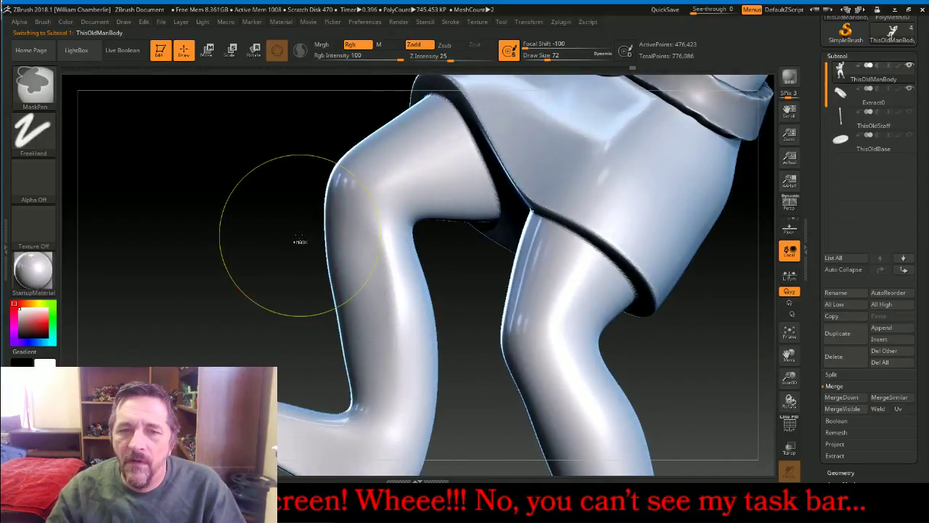
ctrl+drag(300, 224, 469, 410)
Mask the body's left lower leg from below the knee to the ankle, keeping the foot unmasked
drag(616, 353, 630, 351)
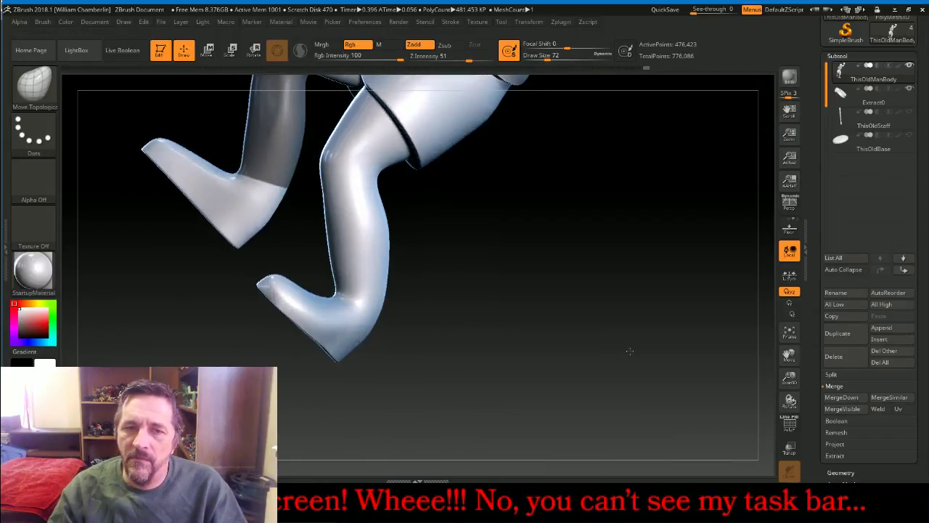
key(ctrl)
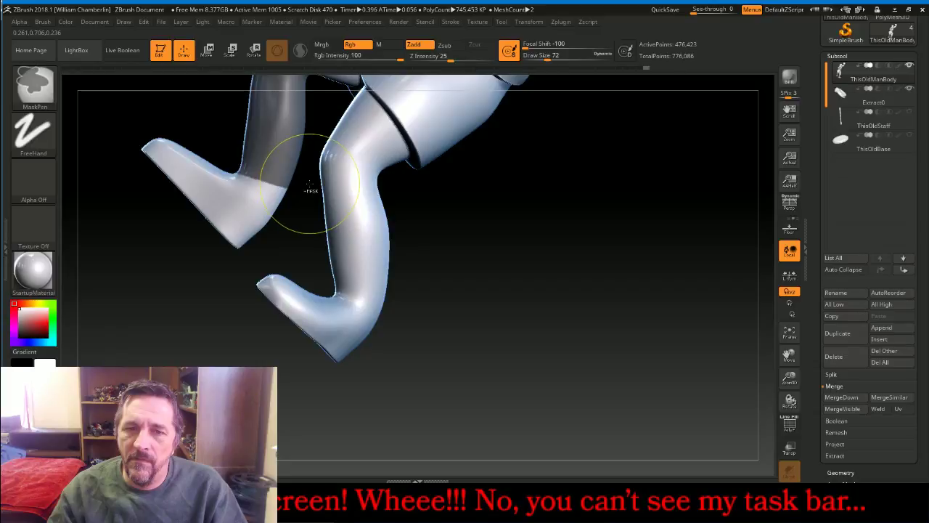
ctrl+drag(311, 186, 445, 296)
mouse_move(230, 376)
ctrl+mouse_down()
mouse_move(313, 280)
mouse_move(332, 277)
ctrl+mouse_up()
Extract the masked lower legs as a new subtool with a thickness of 0.001 and accept the result
mouse_move(481, 308)
mouse_down()
mouse_move(600, 320)
mouse_move(610, 349)
mouse_move(637, 314)
mouse_move(658, 318)
mouse_up()
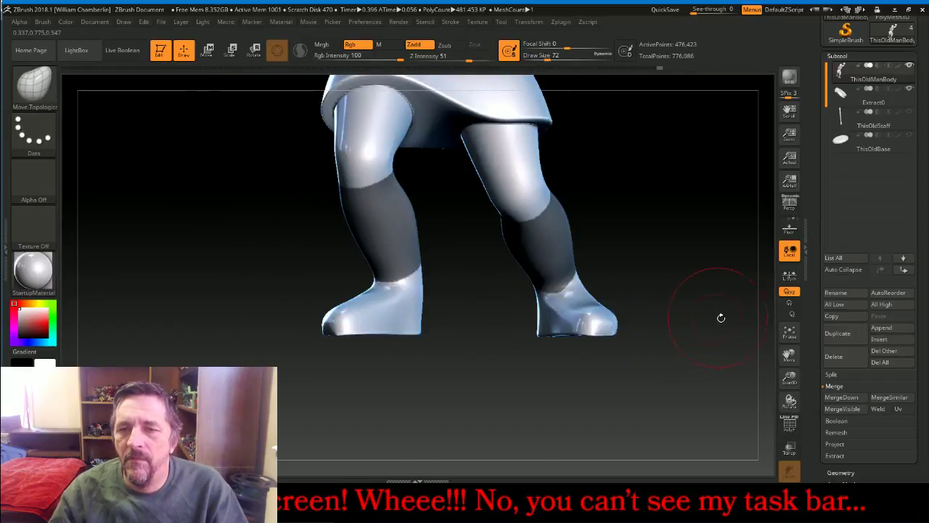
click(792, 333)
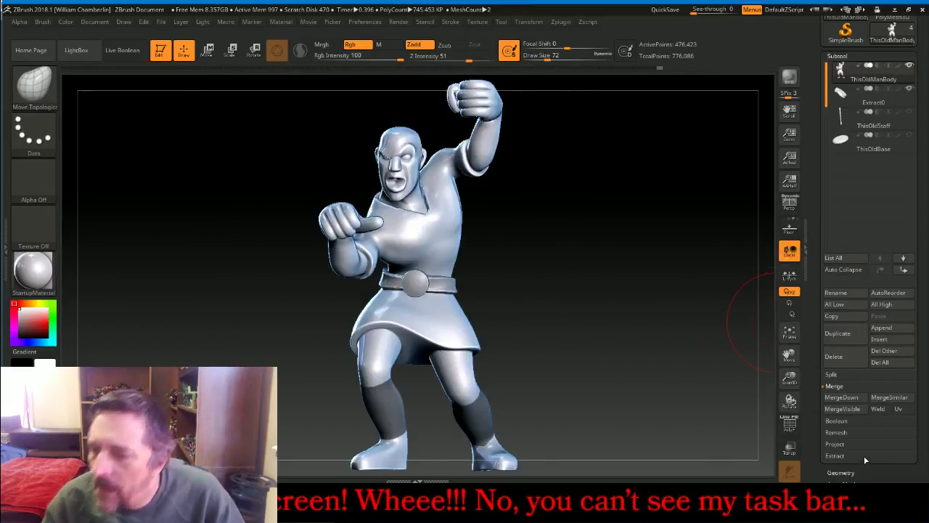
click(835, 455)
click(889, 455)
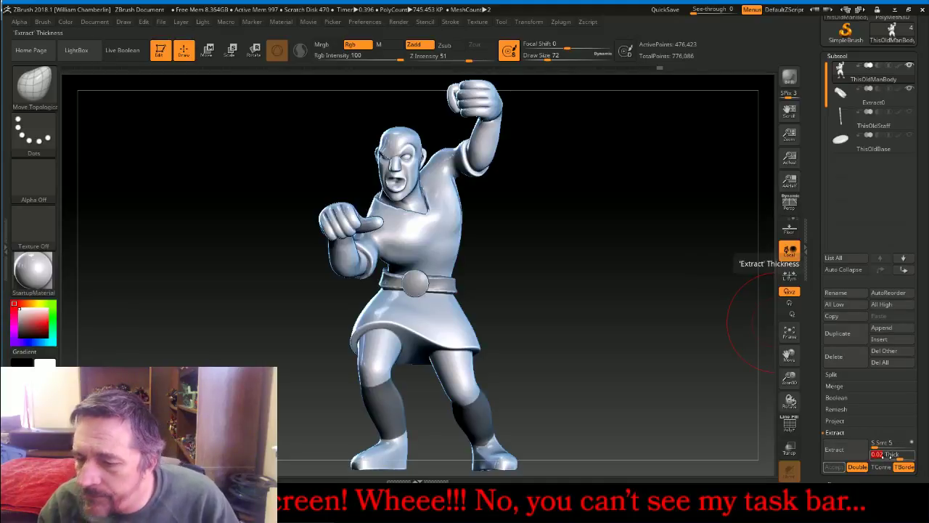
text(.001)
key(Return)
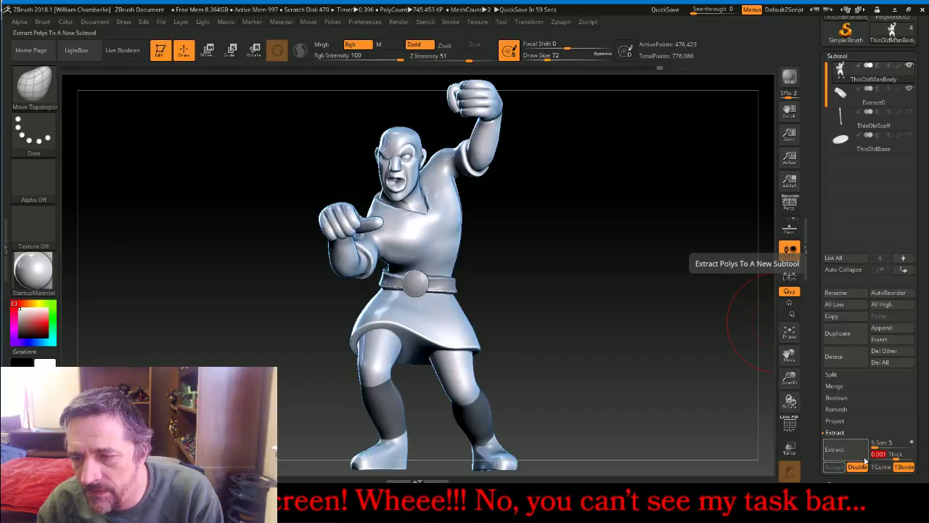
click(835, 449)
click(835, 467)
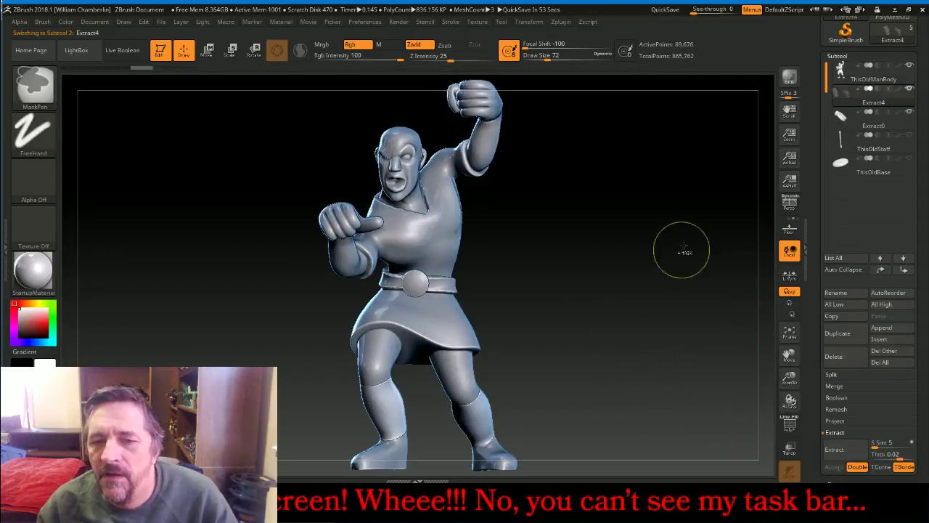
Clear the mask on ThisOldManBody, and show only the Extract4 leg pieces by hiding the body and belt subtools
click(843, 72)
ctrl+drag(656, 264, 700, 334)
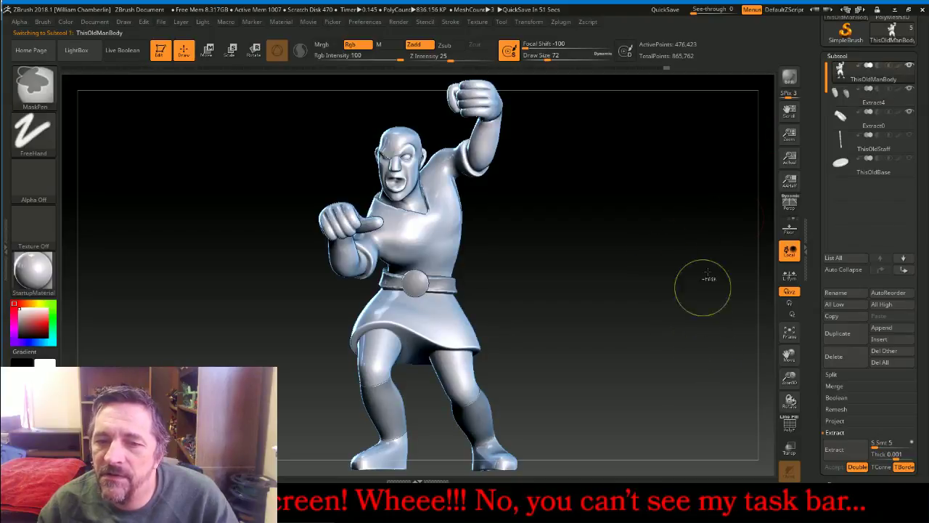
click(848, 94)
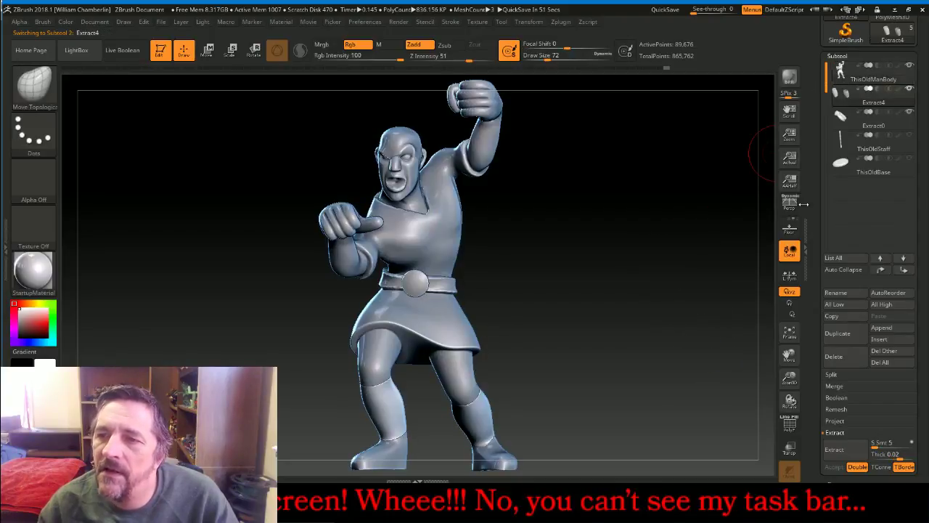
click(798, 327)
click(911, 67)
click(908, 111)
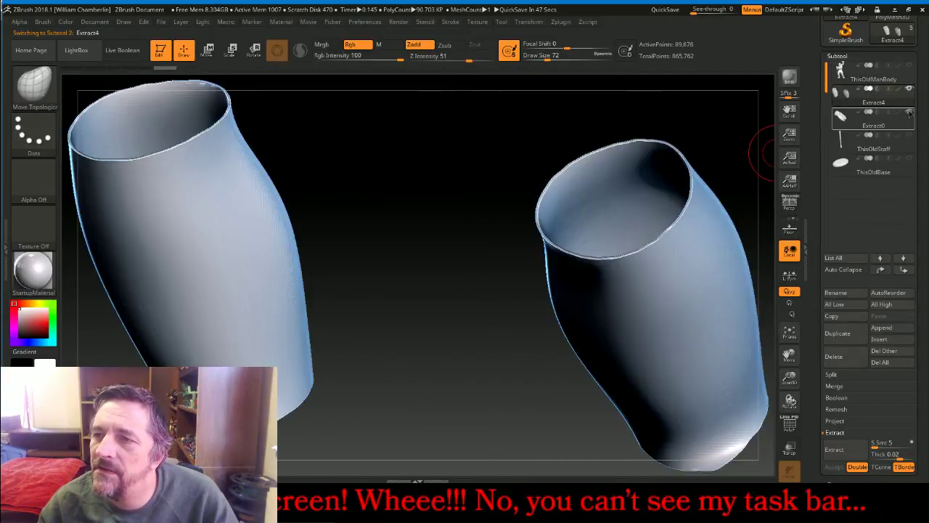
drag(779, 378, 782, 347)
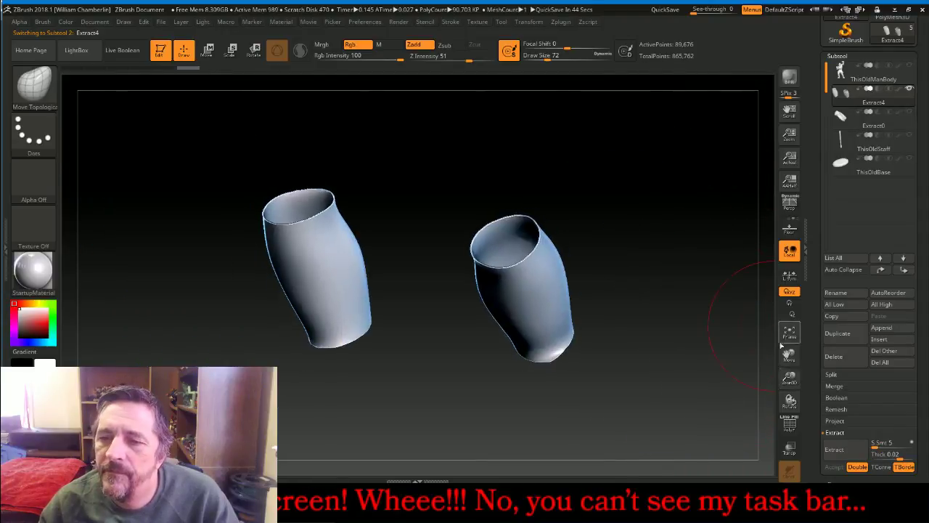
Give each Extract4 leg piece its own polygroup with Auto Groups and turn on the polyframe display
scroll(908, 249, down, 5)
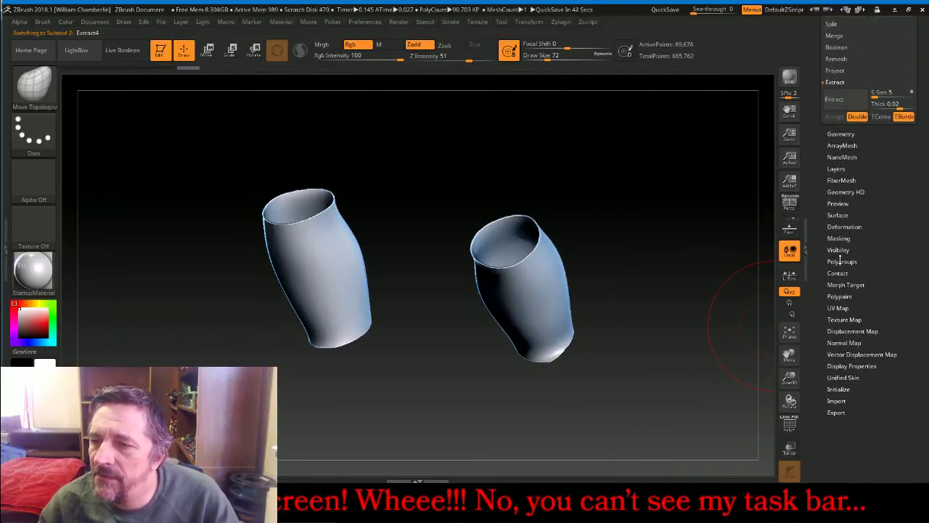
click(840, 259)
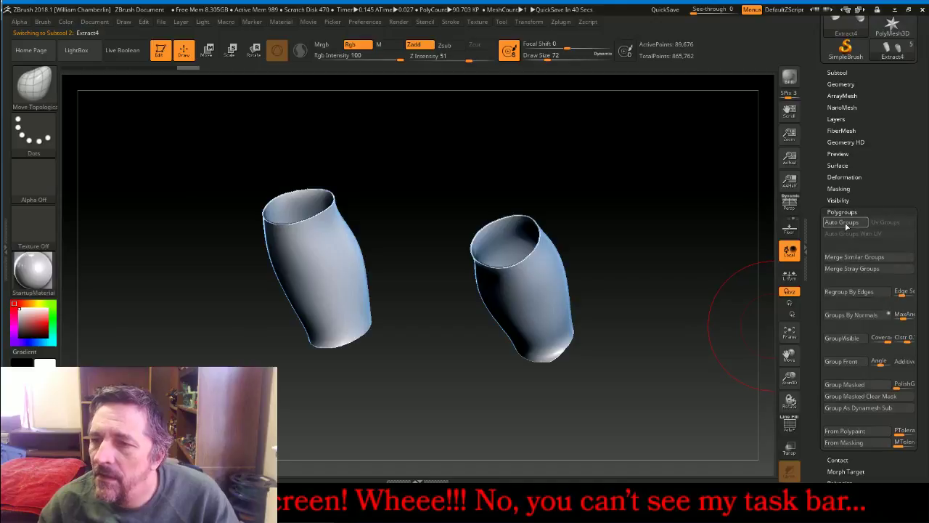
click(790, 425)
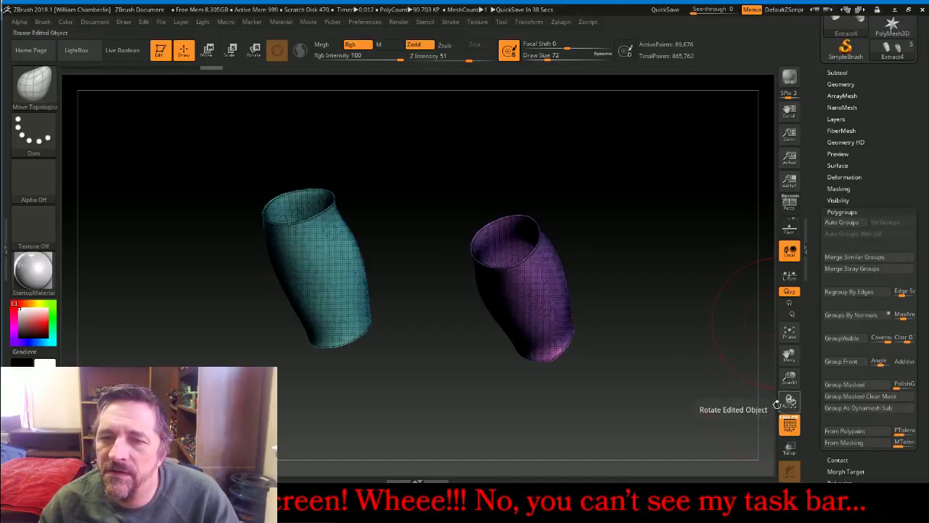
key(ctrl+w)
mouse_move(689, 298)
mouse_down()
mouse_move(697, 317)
mouse_move(711, 315)
mouse_move(699, 322)
mouse_move(671, 301)
mouse_move(685, 301)
mouse_move(675, 305)
mouse_up()
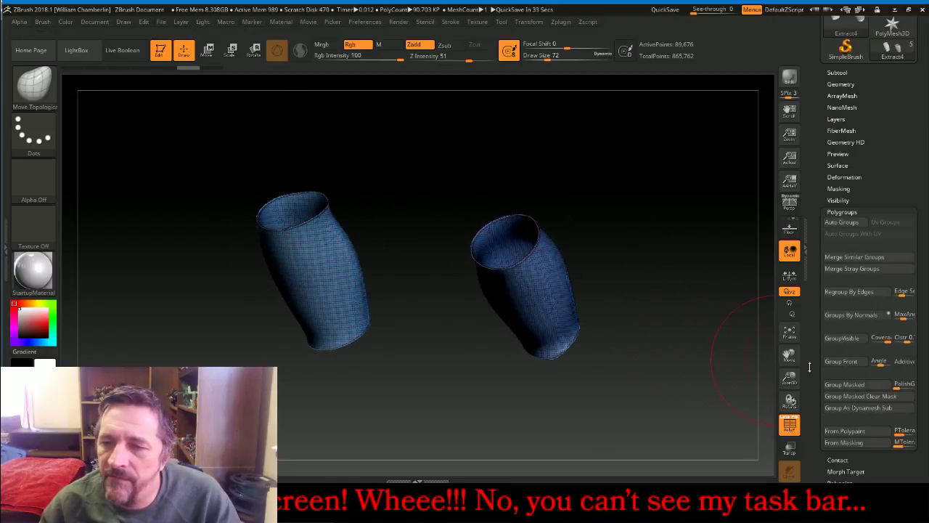
click(213, 69)
Isolate the purple polygroup of the left leg piece and choose the SliceCurve brush
drag(498, 134, 500, 148)
ctrl+shift+click(528, 302)
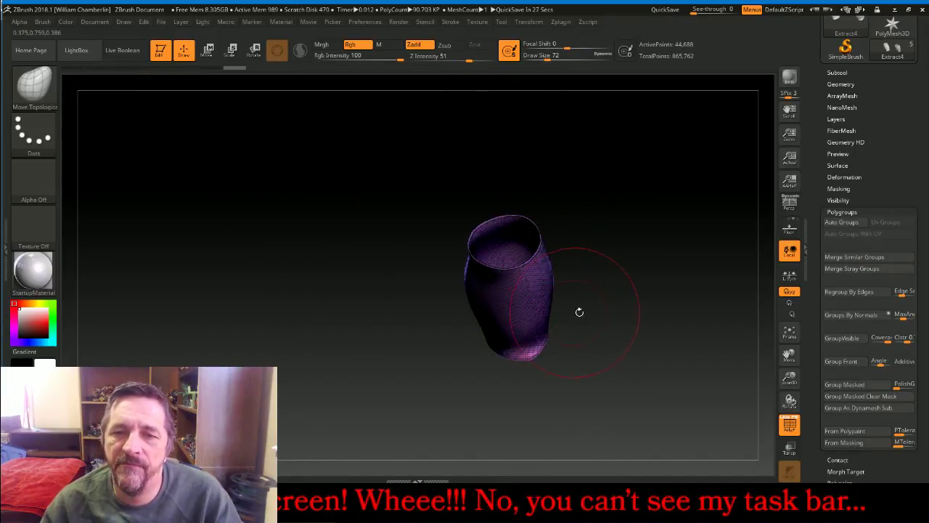
mouse_move(579, 311)
mouse_down()
mouse_move(668, 295)
mouse_move(668, 284)
mouse_move(719, 293)
mouse_move(676, 232)
mouse_move(668, 263)
mouse_move(660, 255)
mouse_move(647, 262)
mouse_up()
click(37, 94)
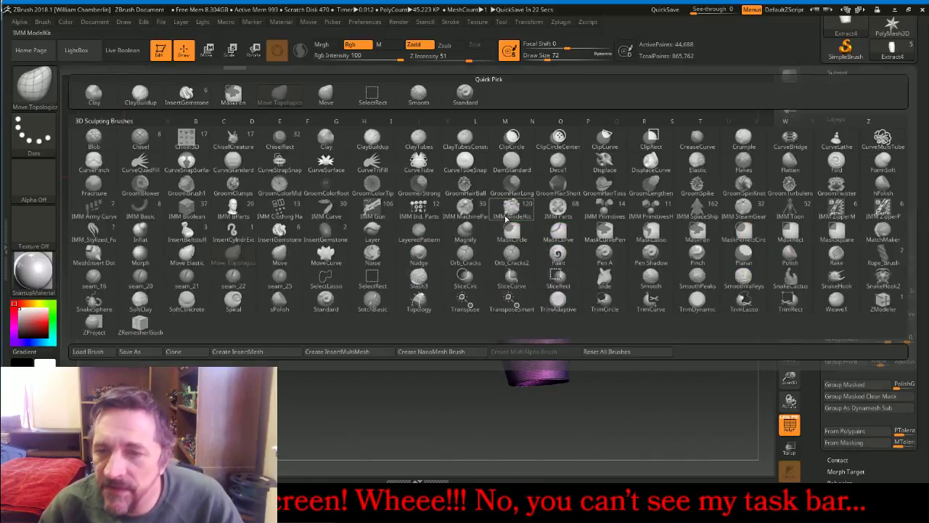
click(524, 281)
click(491, 298)
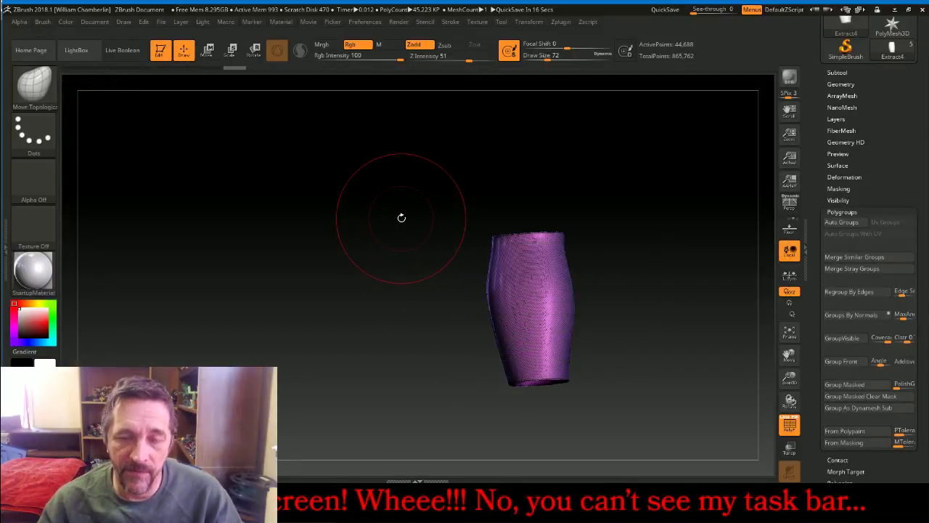
Slice the isolated left leg piece into angled polygroup bands with SliceCurve from several sides, using draw size 36
drag(603, 179, 593, 177)
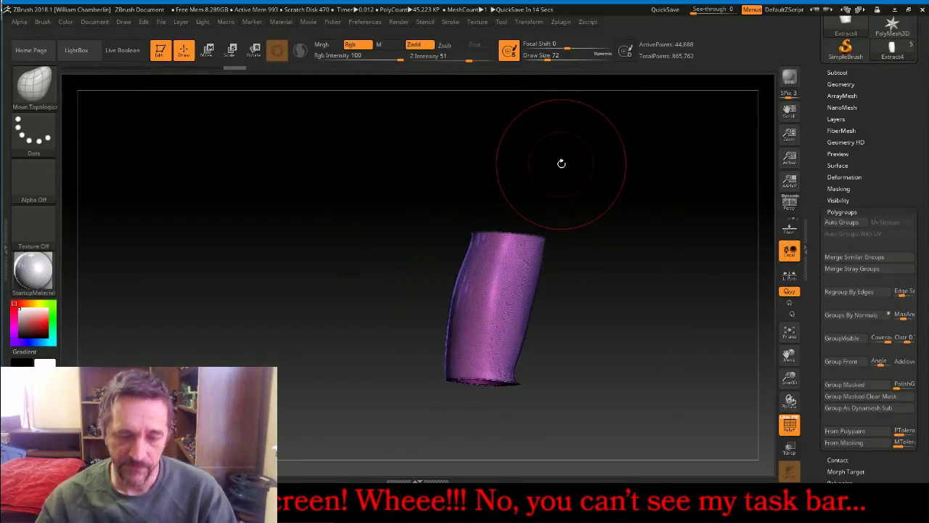
key([)
key([)
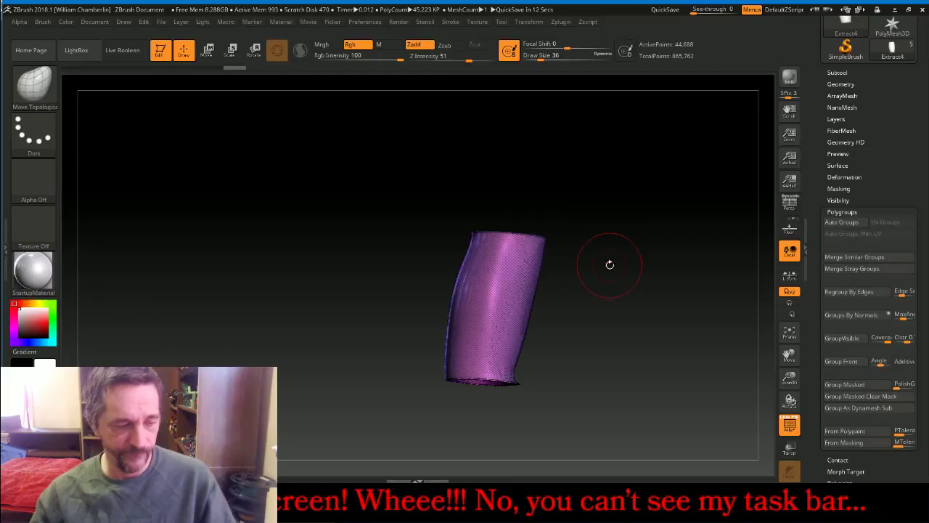
drag(602, 276, 445, 312)
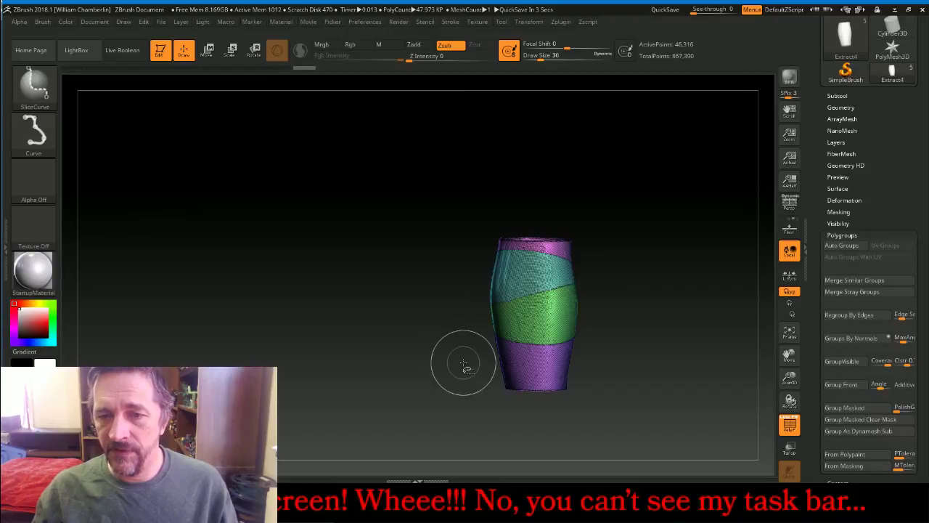
drag(511, 359, 481, 357)
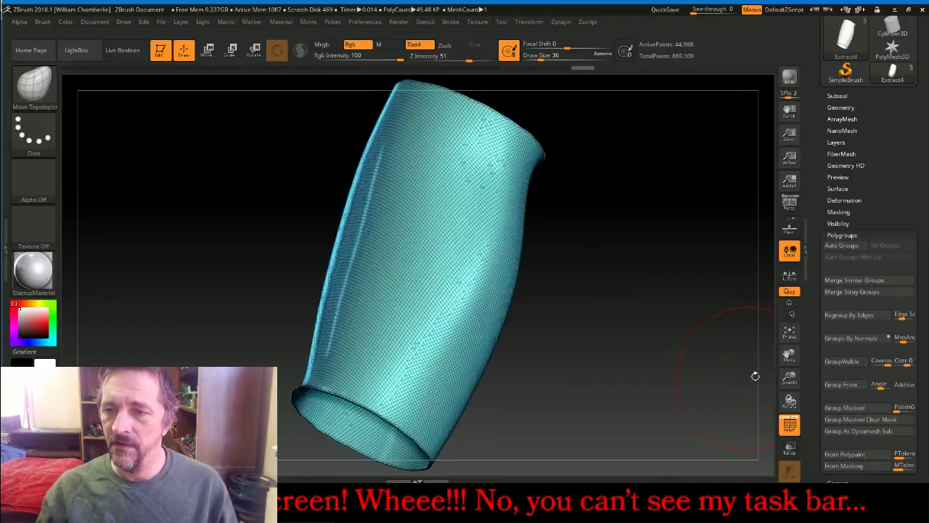
Slice the right leg piece into crossing diagonal polygroup bands with SliceCurve all around, and show both leg pieces again
drag(791, 379, 790, 360)
drag(681, 327, 693, 378)
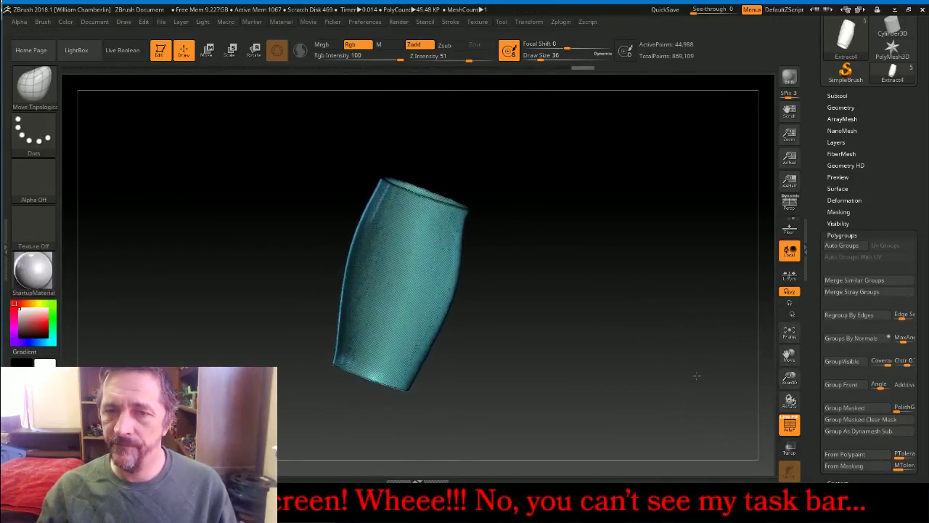
key(ctrl+shift)
ctrl+shift+drag(480, 225, 270, 208)
ctrl+shift+drag(326, 307, 467, 383)
drag(599, 337, 559, 320)
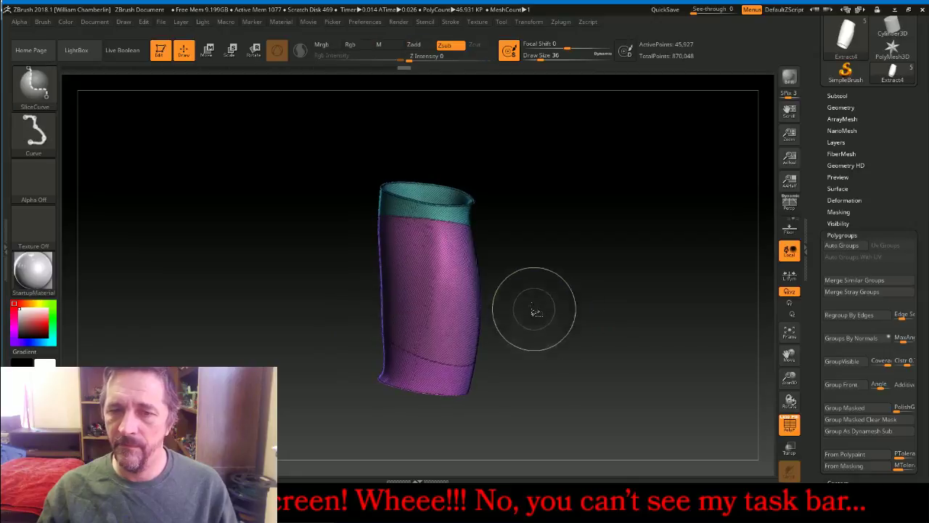
ctrl+shift+drag(332, 264, 530, 264)
drag(628, 276, 597, 278)
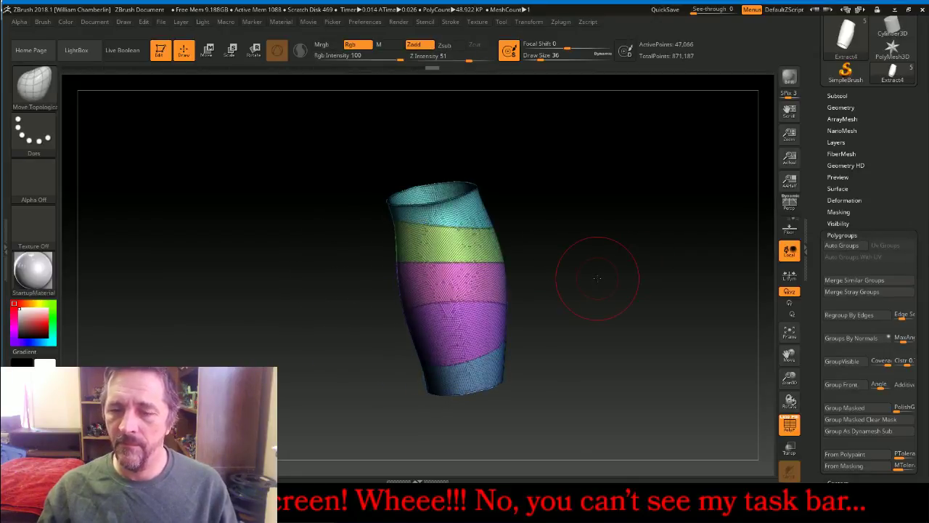
ctrl+shift+drag(491, 297, 269, 229)
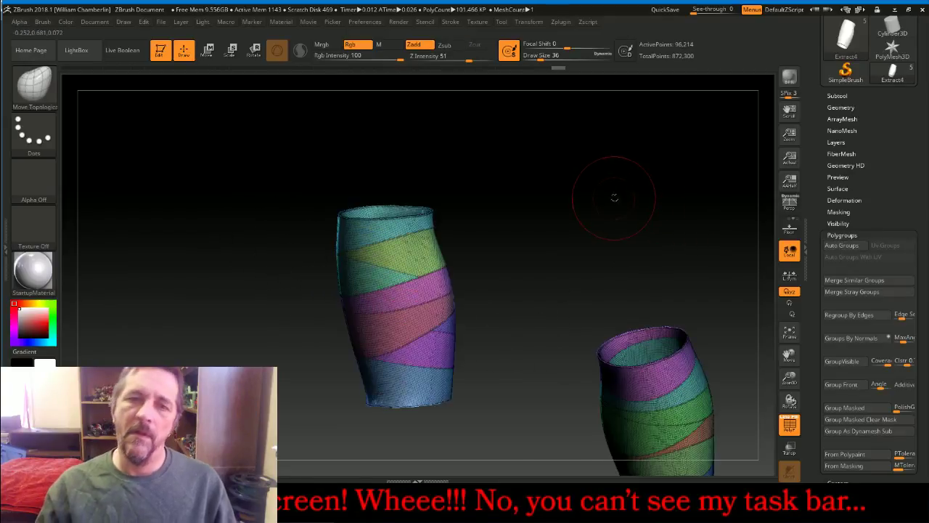
drag(614, 197, 679, 268)
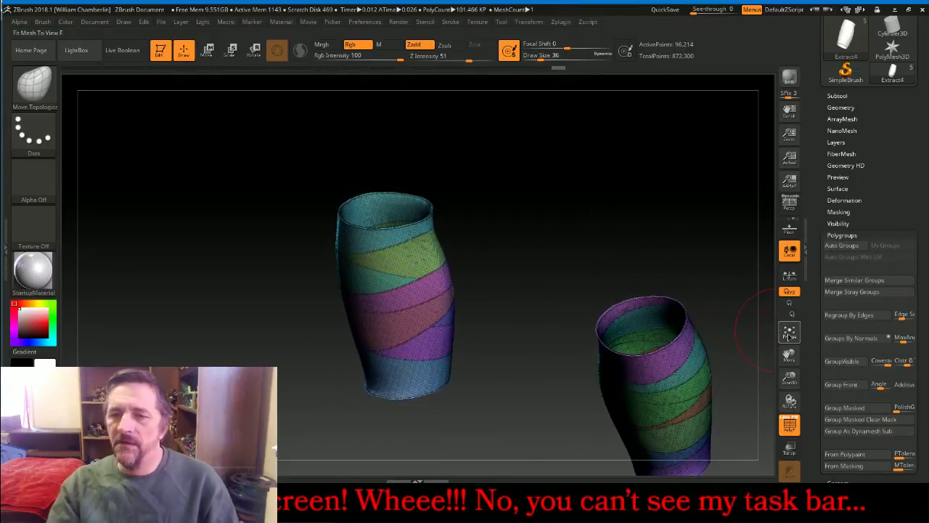
Show the ThisOldManBody subtool together with the banded leg pieces and turn off the polyframe display
click(790, 333)
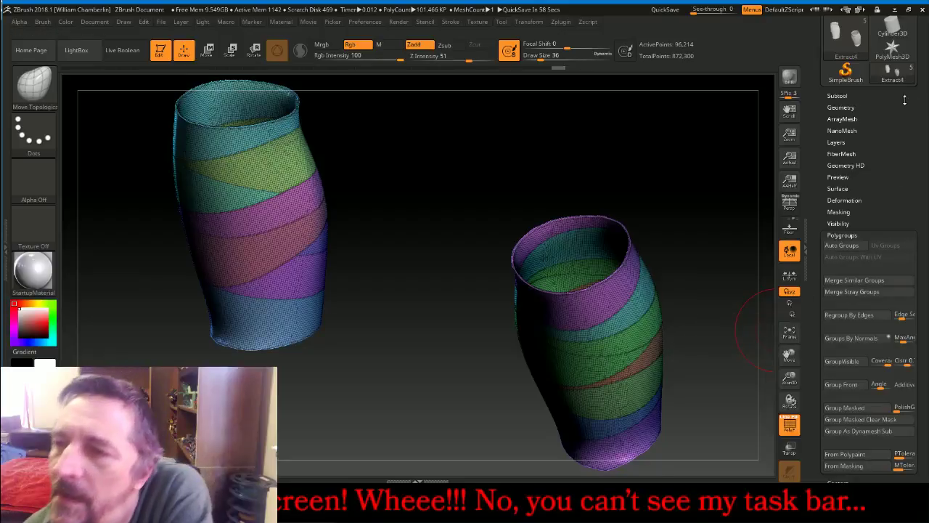
click(837, 96)
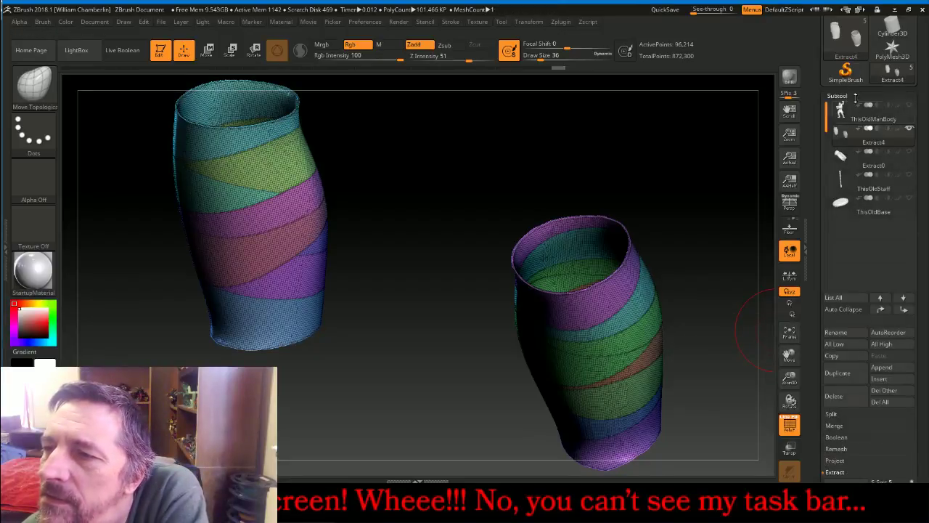
click(910, 106)
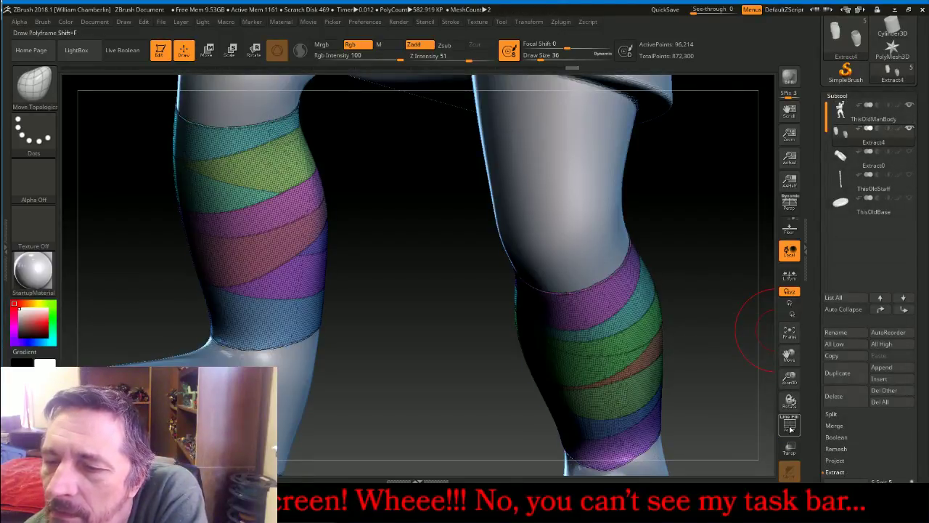
click(791, 429)
Apply Panel Loops to the Extract4 leg pieces with thickness 0.02 and bevel 73
scroll(848, 308, down, 5)
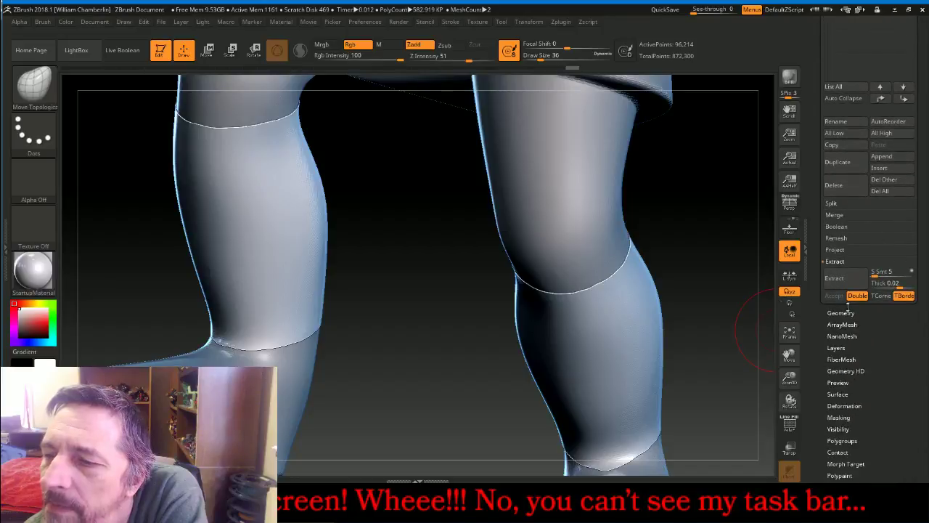
click(840, 313)
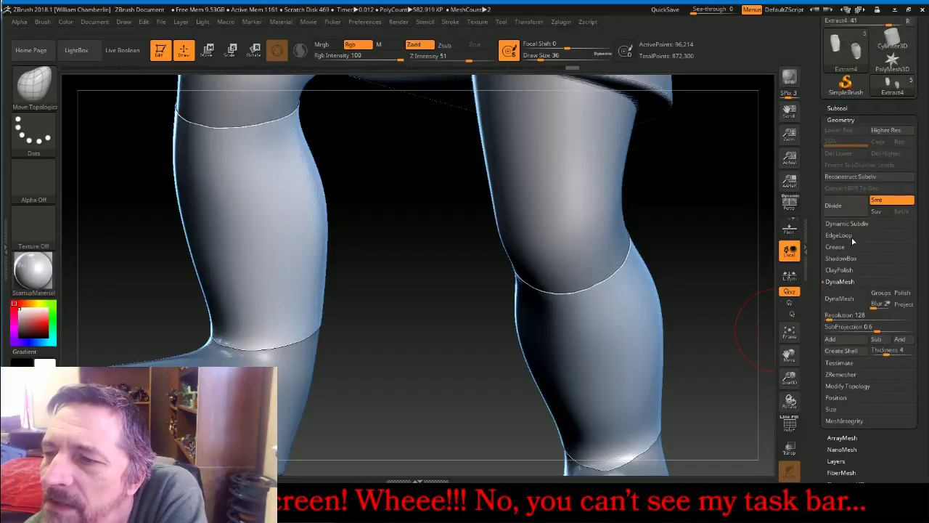
click(854, 236)
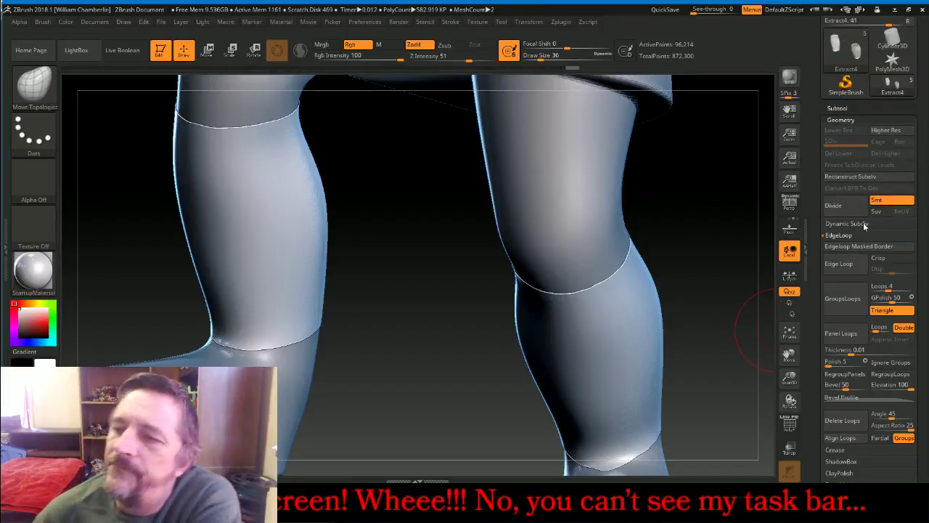
click(849, 350)
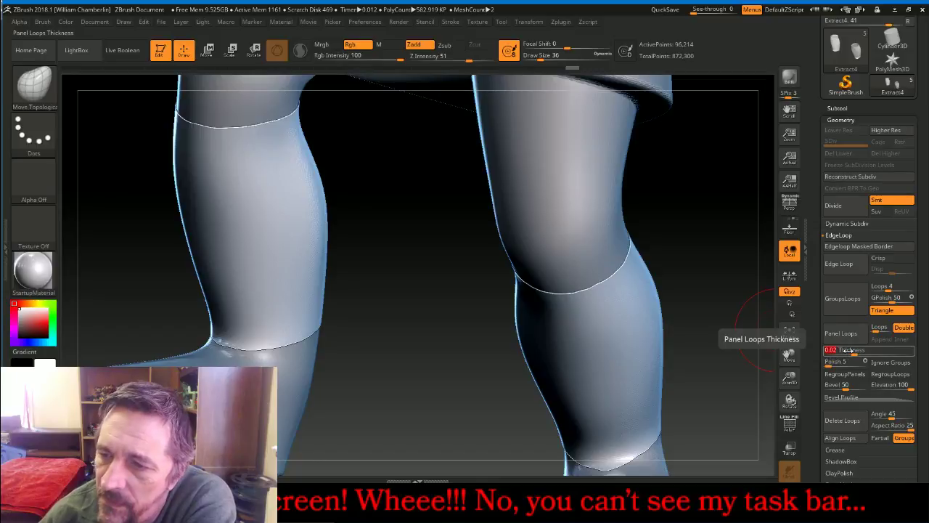
drag(848, 387, 852, 387)
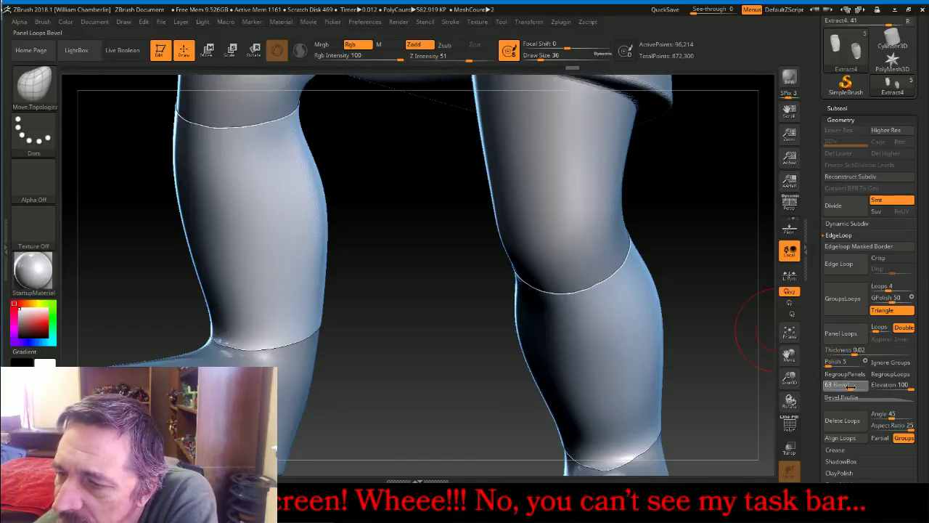
click(855, 387)
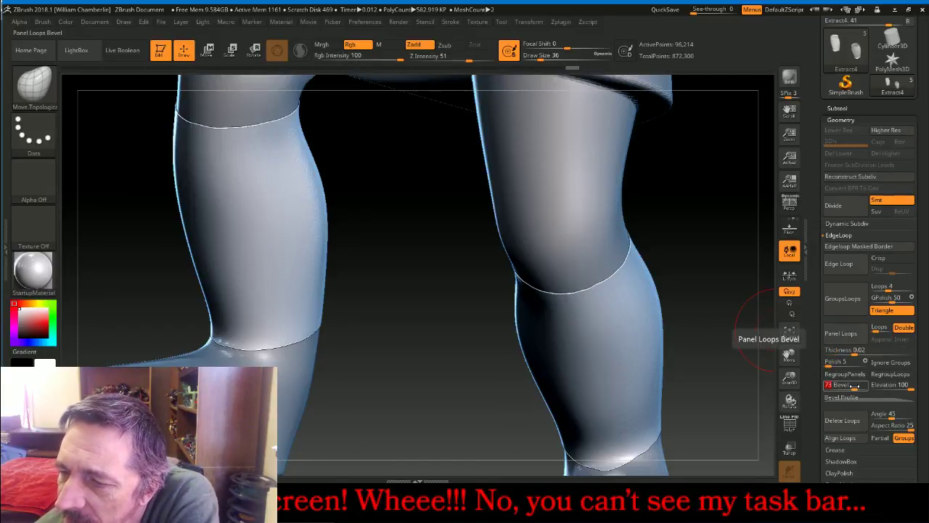
click(851, 333)
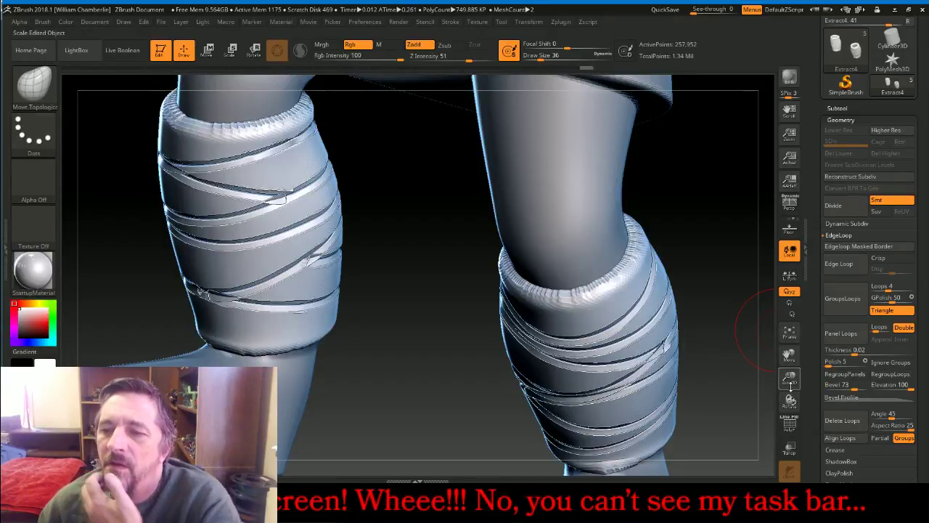
Smooth the paneled leg wraps with the Polish deformation
drag(790, 383, 790, 355)
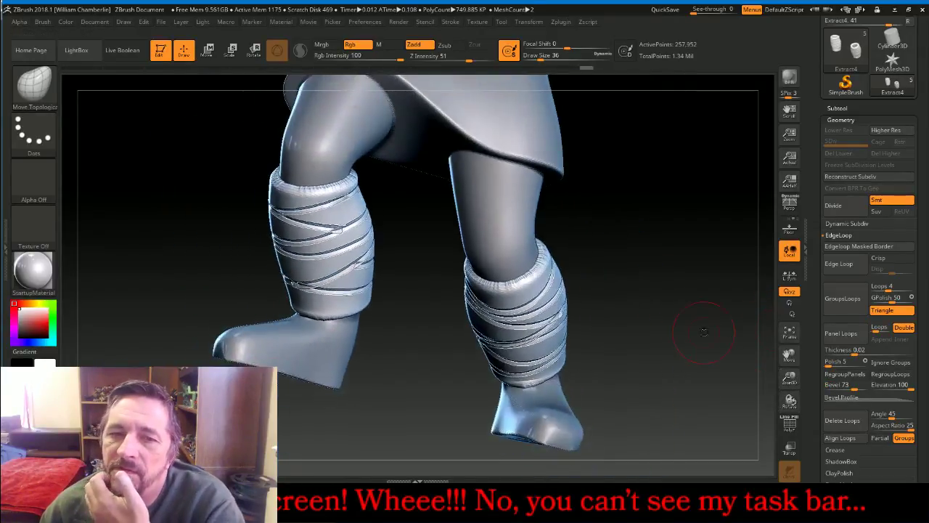
drag(704, 331, 816, 377)
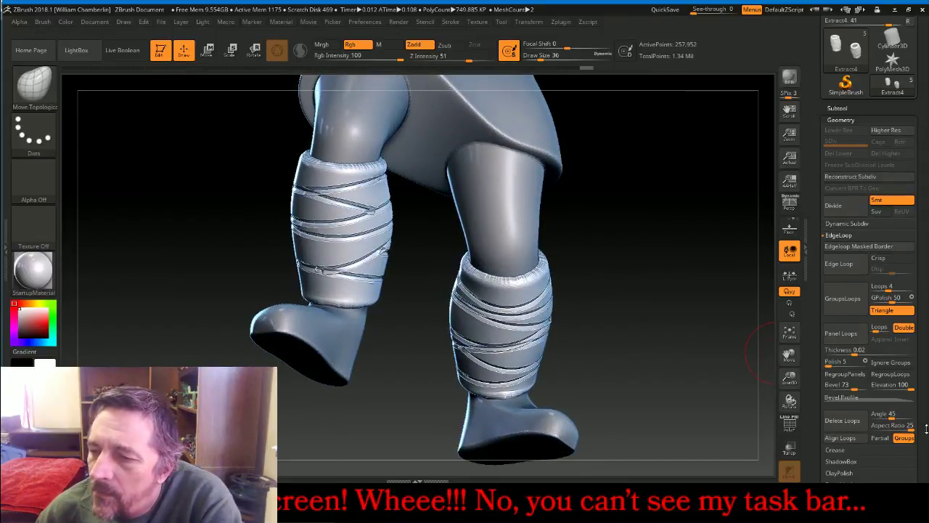
scroll(903, 353, down, 5)
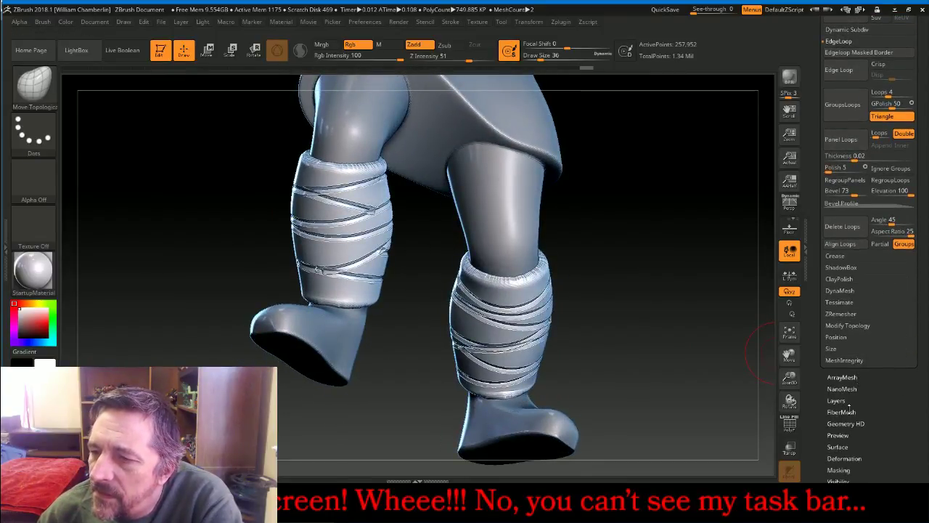
click(854, 456)
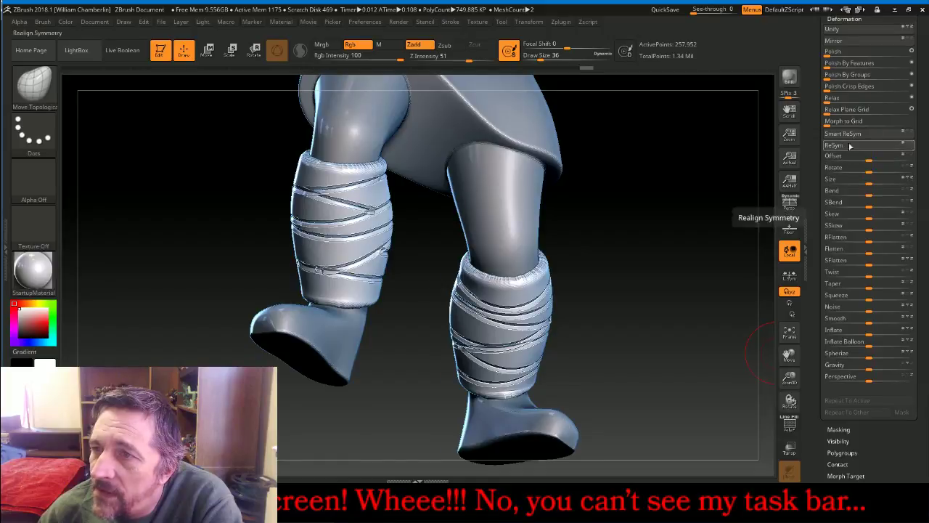
click(827, 51)
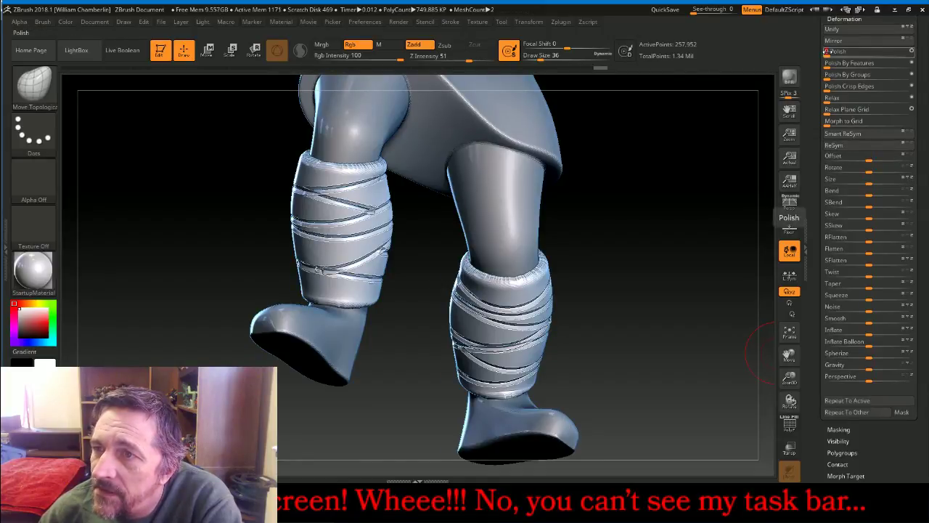
click(827, 52)
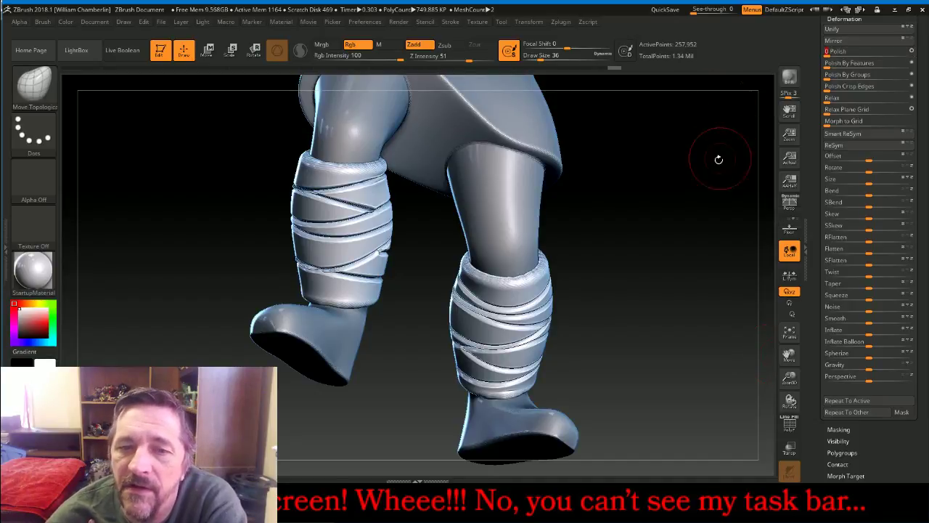
DynaMesh the polished leg wraps at a resolution of 512
drag(718, 155, 711, 210)
drag(923, 63, 920, 112)
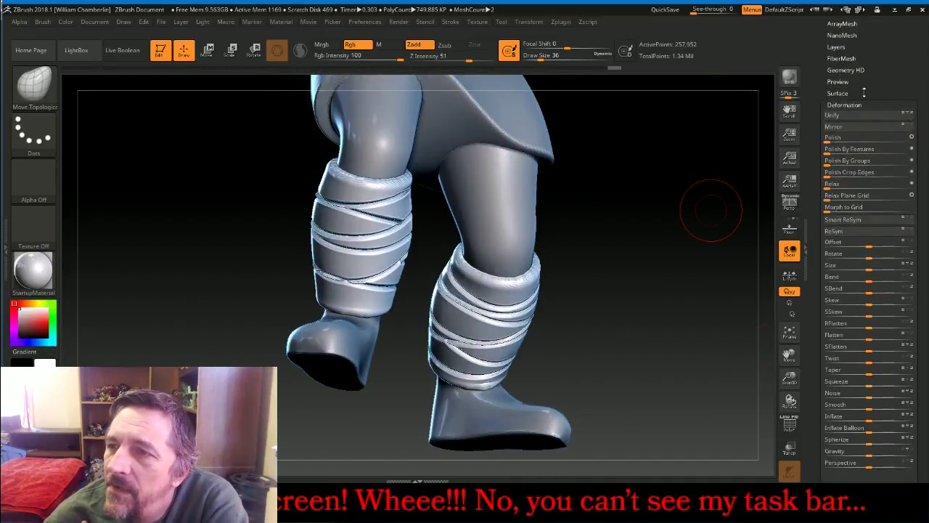
drag(867, 41, 871, 86)
click(853, 58)
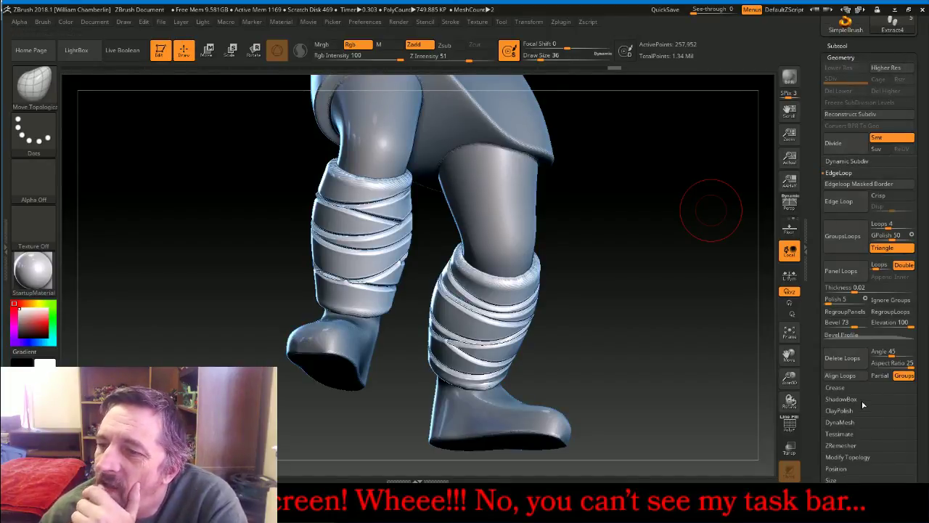
click(840, 422)
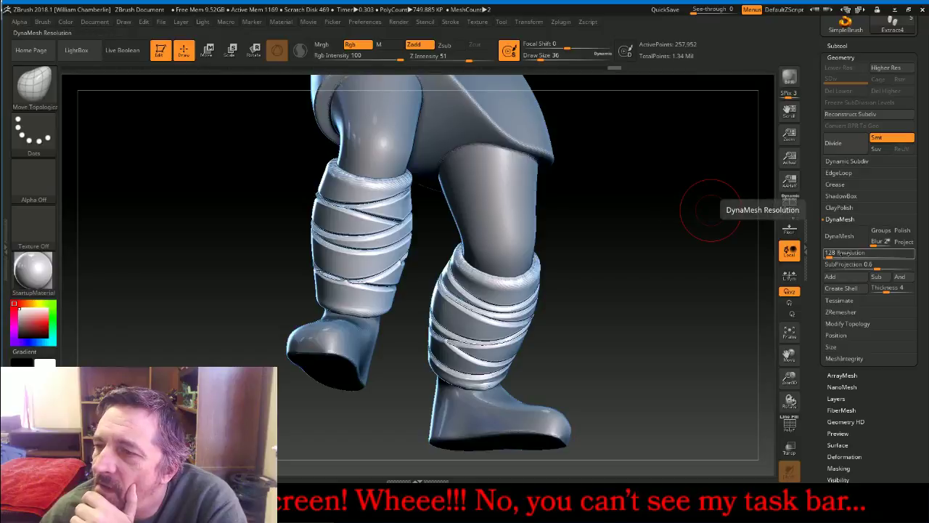
click(842, 253)
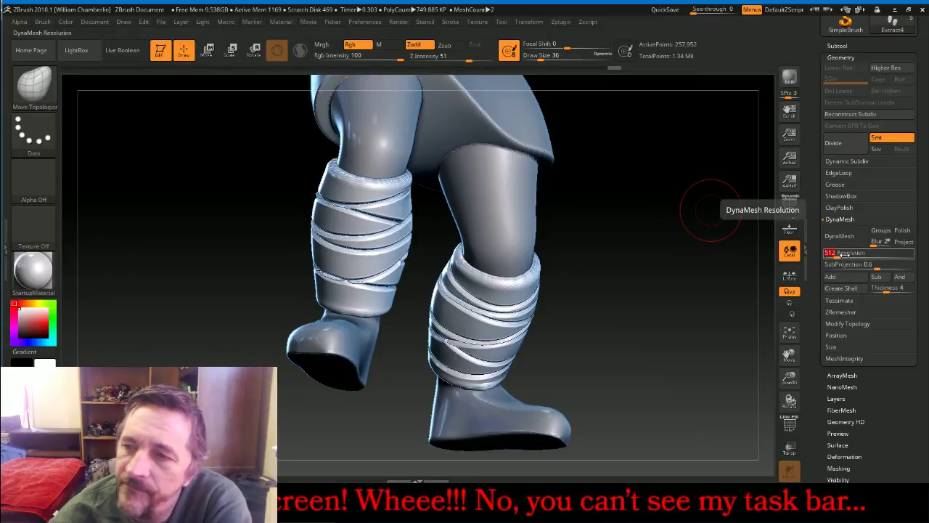
click(844, 239)
click(845, 239)
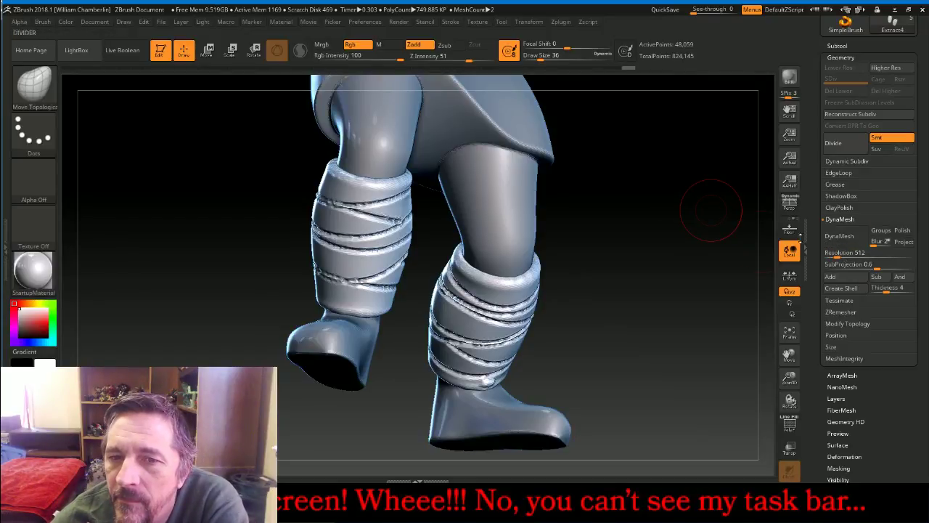
Show the ThisOldStaff and ThisOldBase subtools and frame the whole miniature to review it
drag(752, 246, 680, 245)
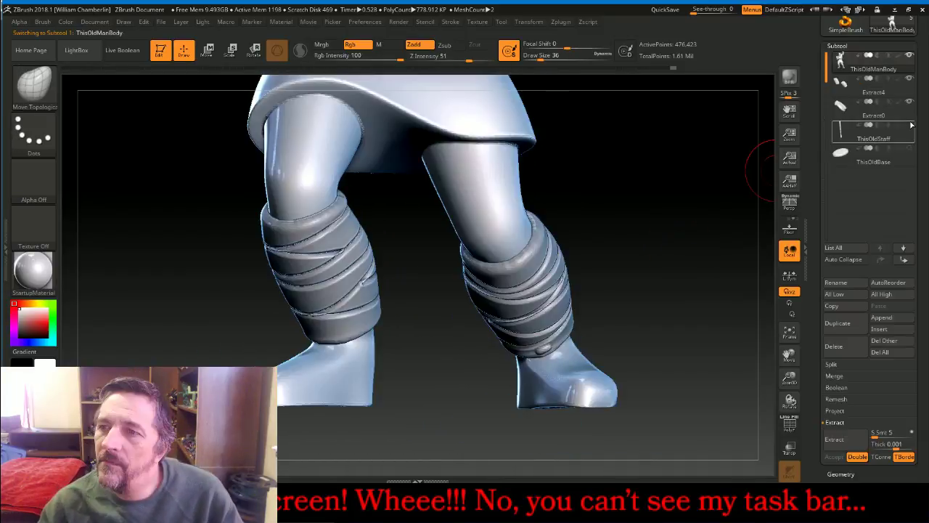
click(909, 124)
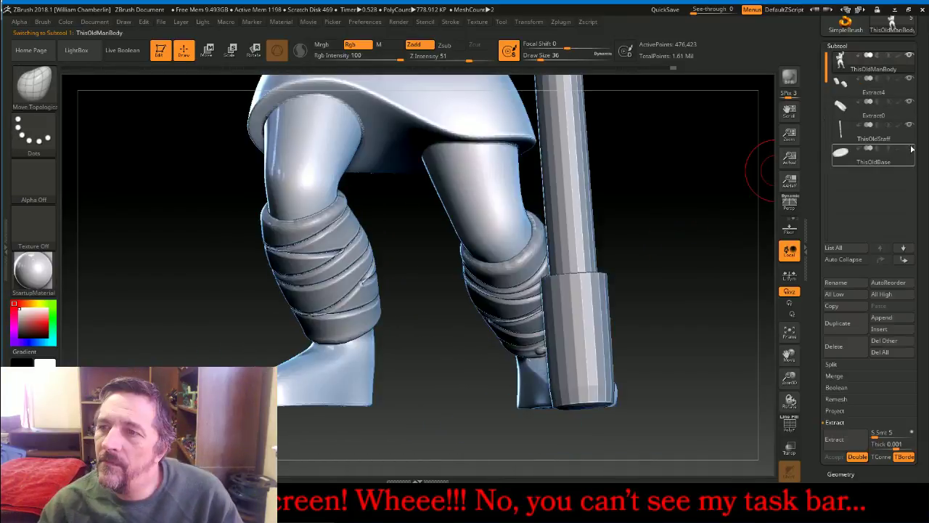
click(912, 149)
click(798, 336)
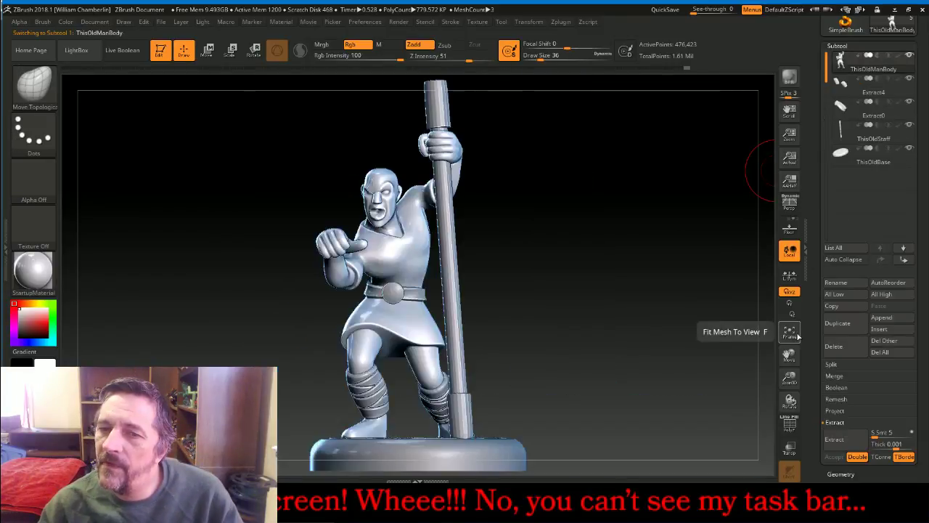
mouse_move(689, 294)
mouse_down()
mouse_move(758, 303)
mouse_move(670, 297)
mouse_up()
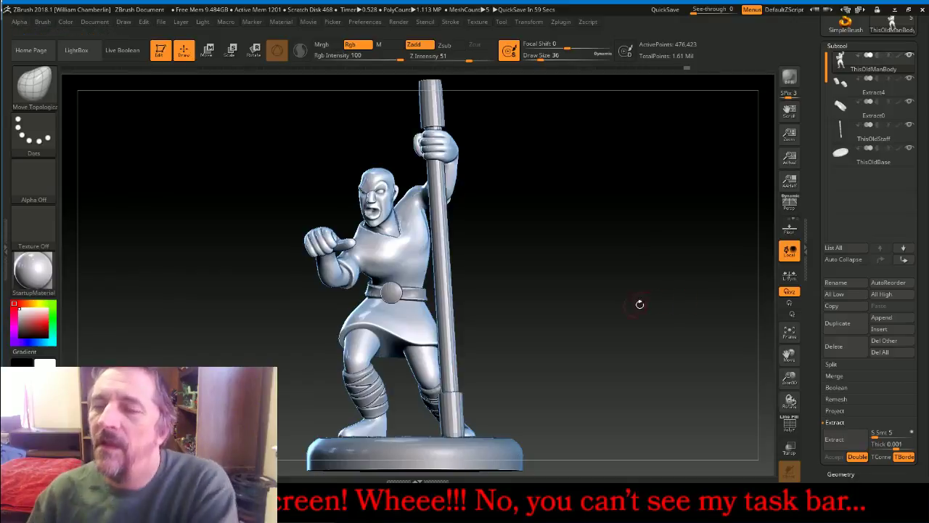
Hide the leg wraps, belt, staff and base subtools, leaving only ThisOldManBody displayed
click(910, 79)
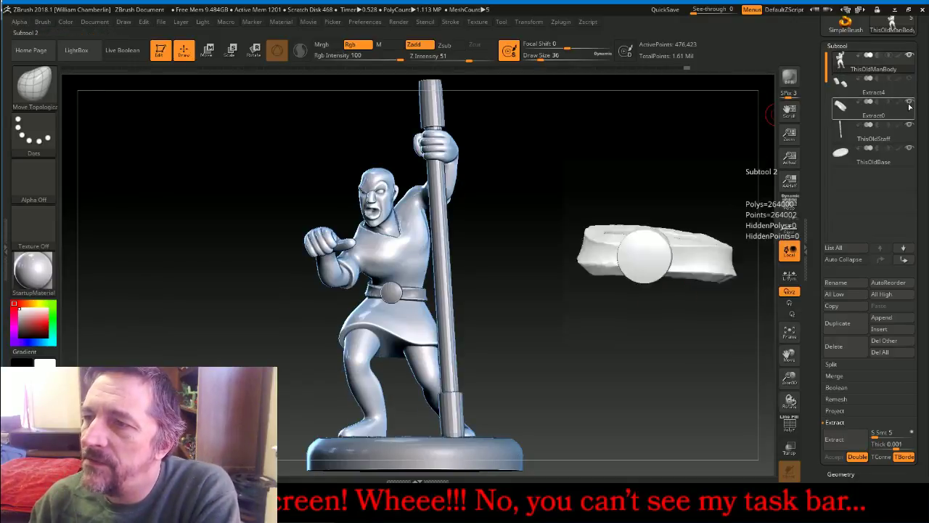
click(909, 101)
click(909, 125)
click(909, 148)
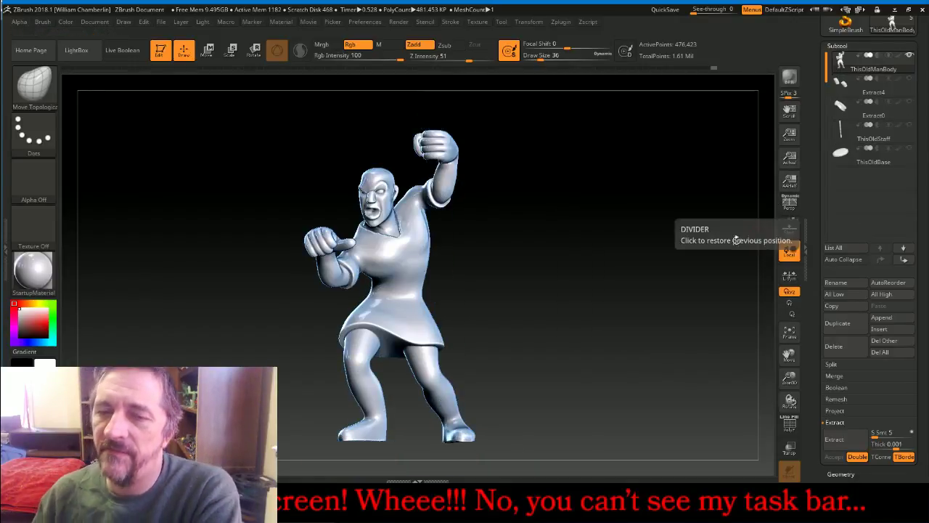
Isolate the head polygroup to frame the head closely, and unhide the rest of the body around it
key(ctrl+shift)
ctrl+shift+click(378, 177)
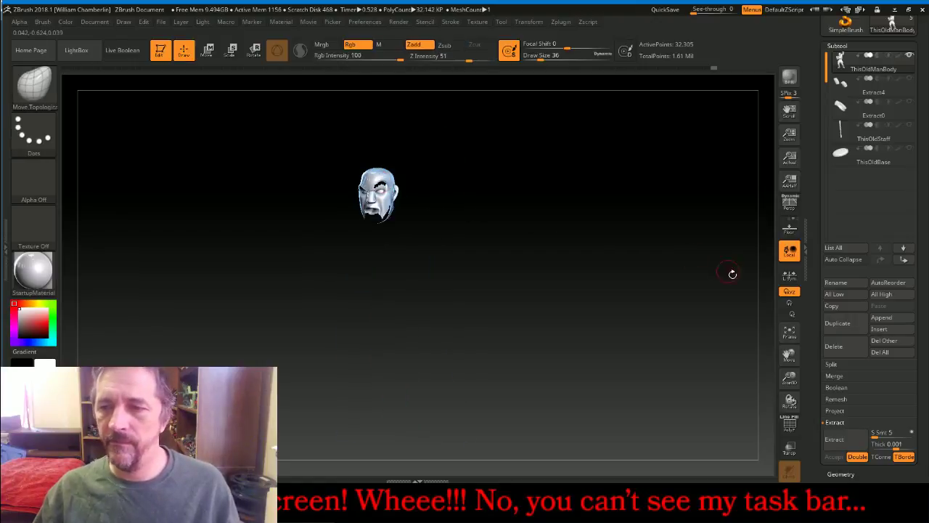
click(785, 334)
drag(791, 379, 772, 336)
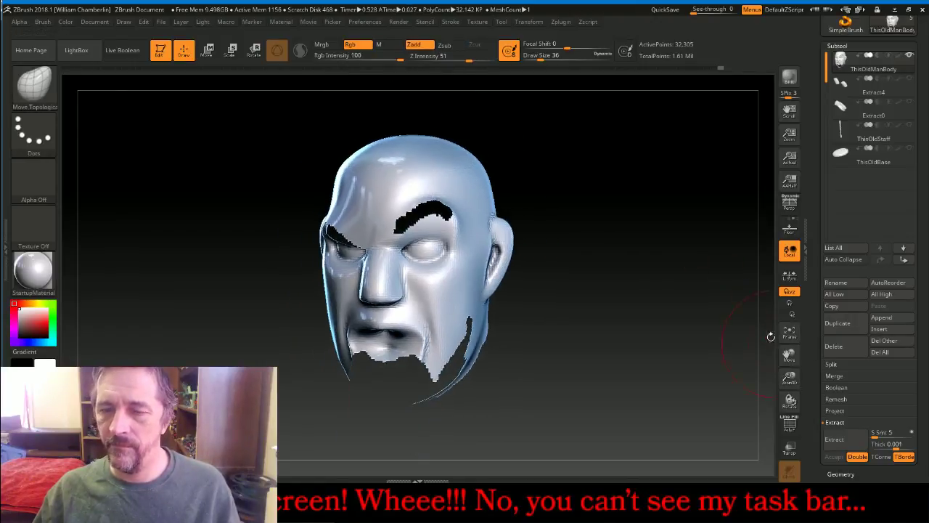
ctrl+shift+click(692, 250)
mouse_move(537, 153)
mouse_down()
mouse_move(603, 146)
mouse_move(570, 154)
mouse_up()
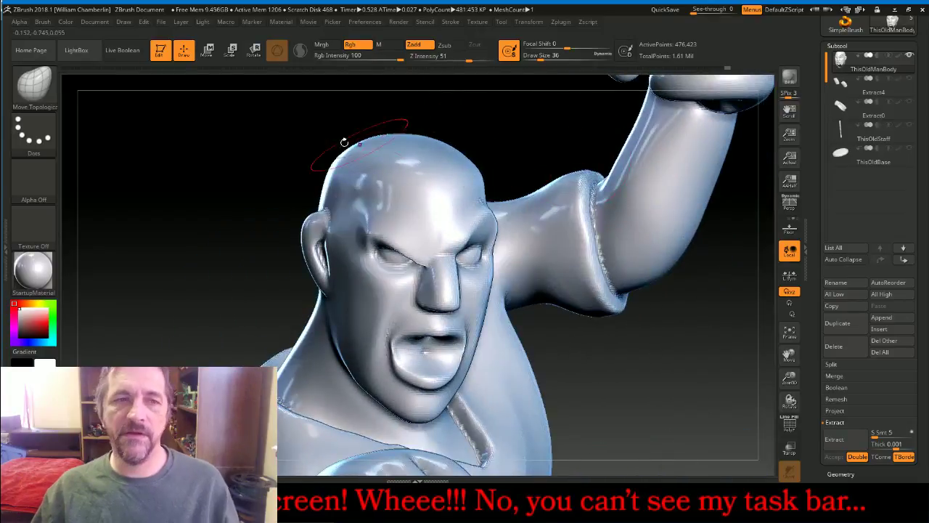
Puff up the brow ridges and the areas around both eyes with the Inflat brush at Z Intensity 8 and draw size 13
click(36, 84)
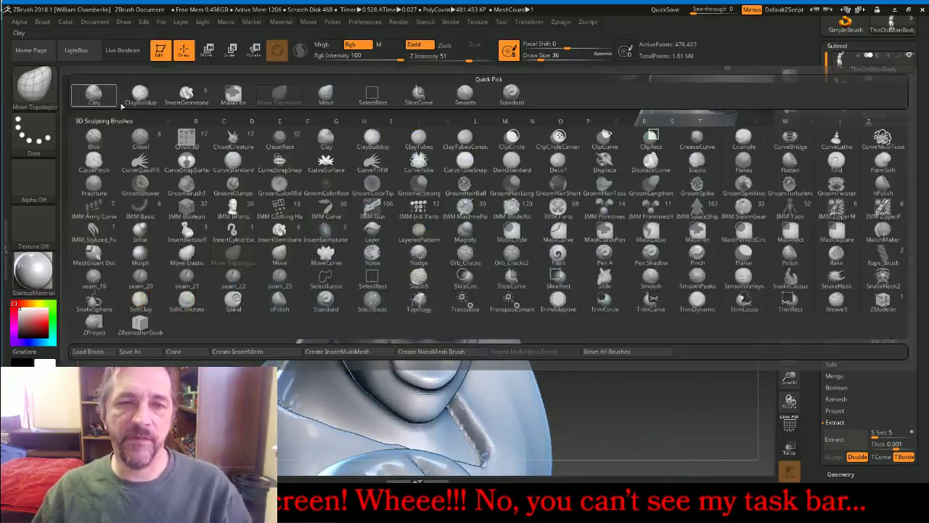
click(142, 232)
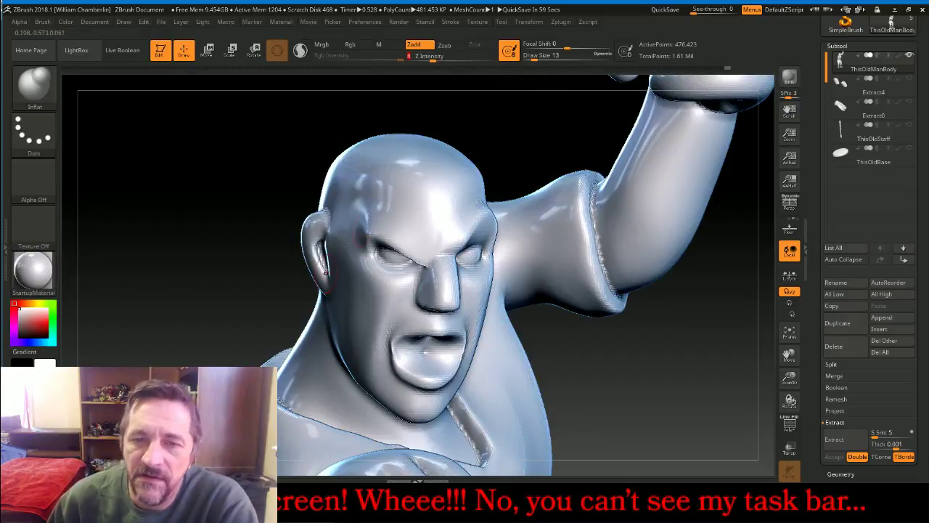
mouse_move(367, 224)
mouse_down()
mouse_move(418, 256)
mouse_move(411, 241)
mouse_move(429, 240)
mouse_move(377, 236)
mouse_move(351, 213)
mouse_up()
drag(558, 104, 501, 199)
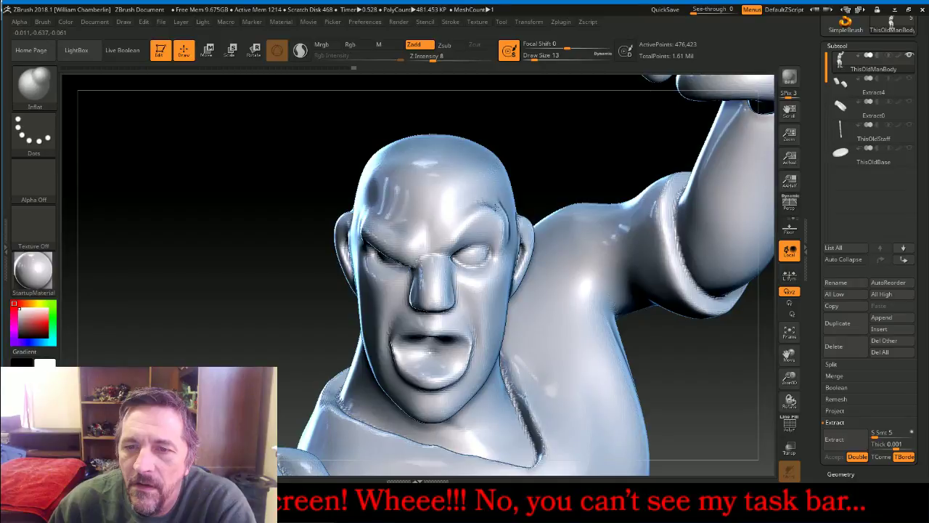
drag(481, 206, 455, 237)
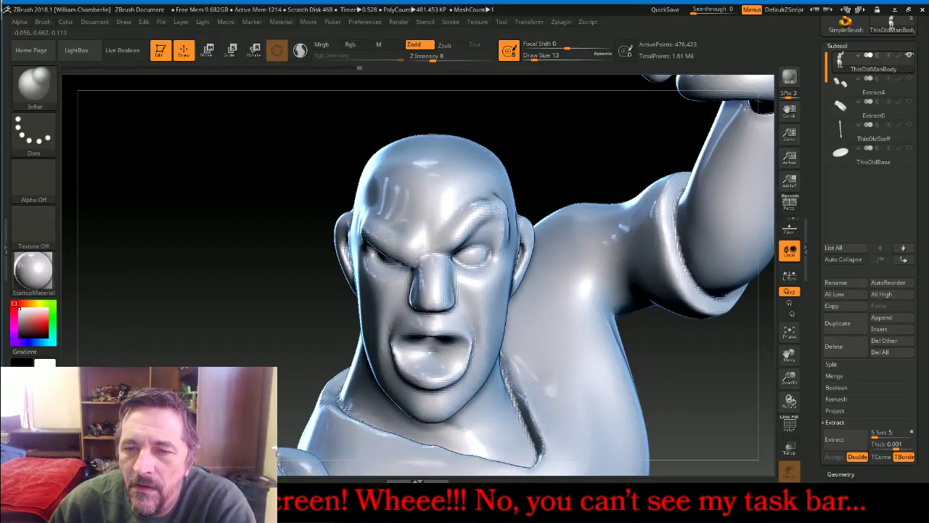
mouse_move(576, 145)
mouse_down()
mouse_move(566, 139)
mouse_move(520, 213)
mouse_move(496, 213)
mouse_move(543, 213)
mouse_up()
mouse_move(527, 245)
mouse_down()
mouse_move(548, 260)
mouse_move(538, 275)
mouse_move(484, 289)
mouse_move(507, 294)
mouse_move(542, 268)
mouse_up()
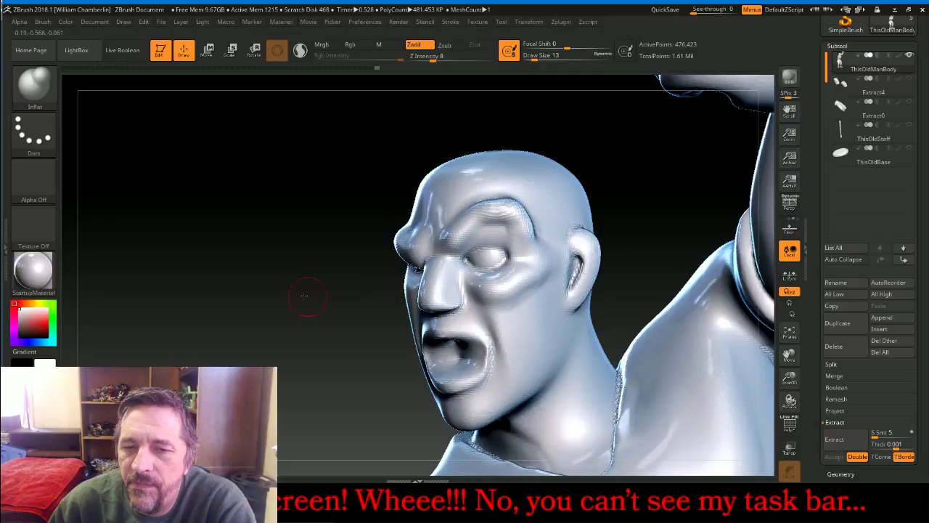
Carve laugh lines around both sides of the mouth using the Slash3 brush with LazyMouse off, Z Intensity 9 and draw size 16
key(b)
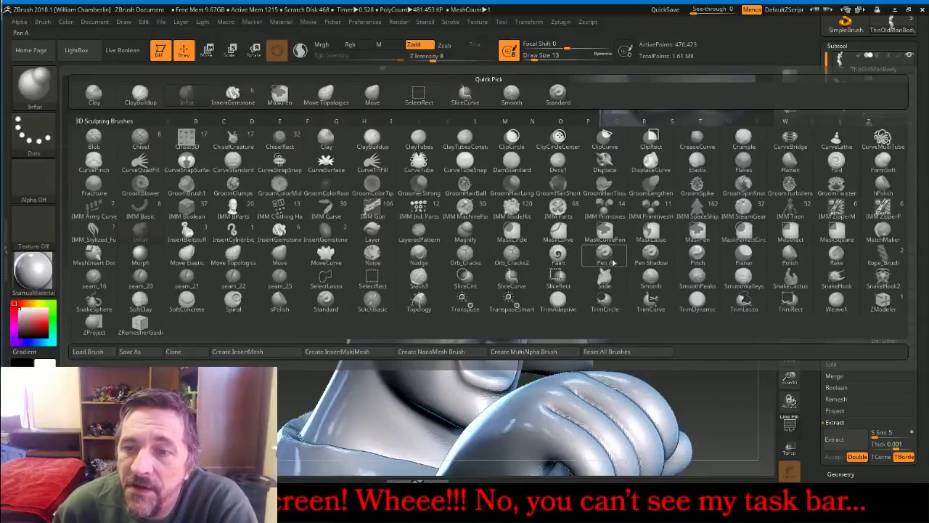
click(418, 278)
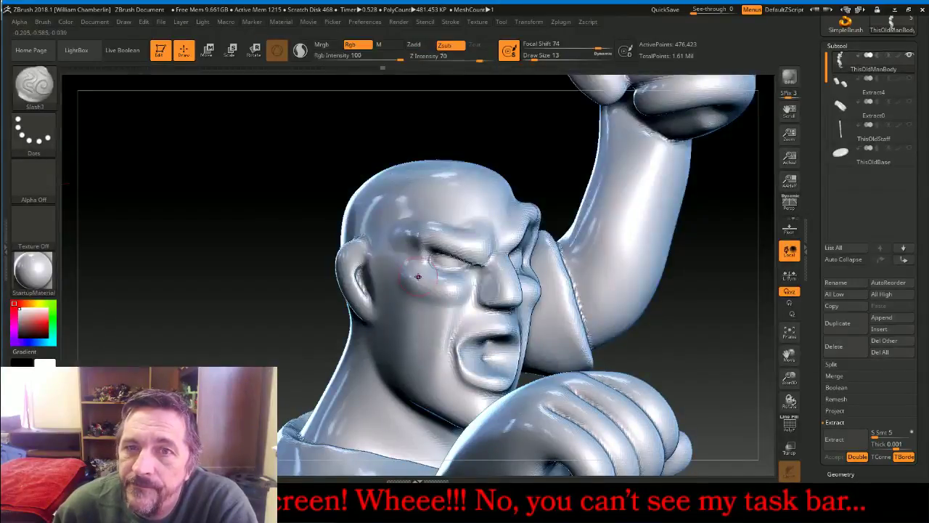
drag(923, 137, 922, 419)
click(840, 32)
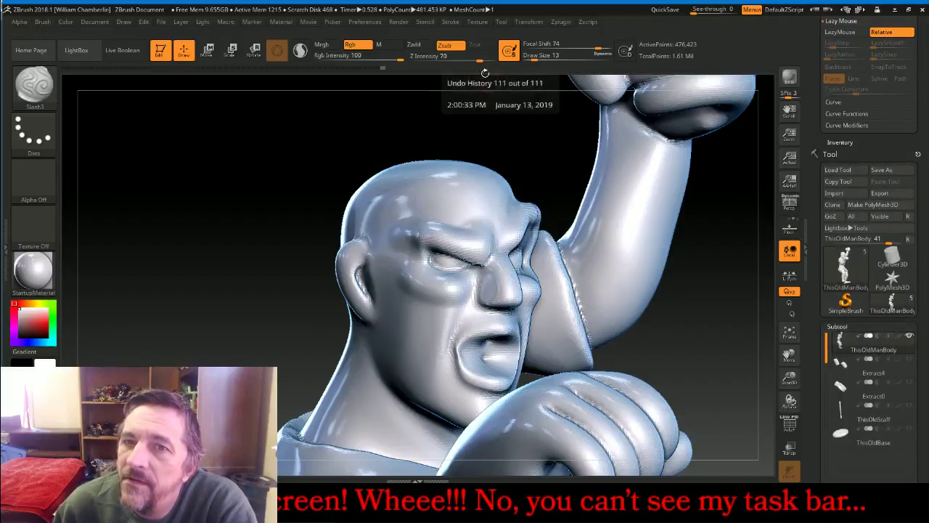
drag(479, 60, 443, 57)
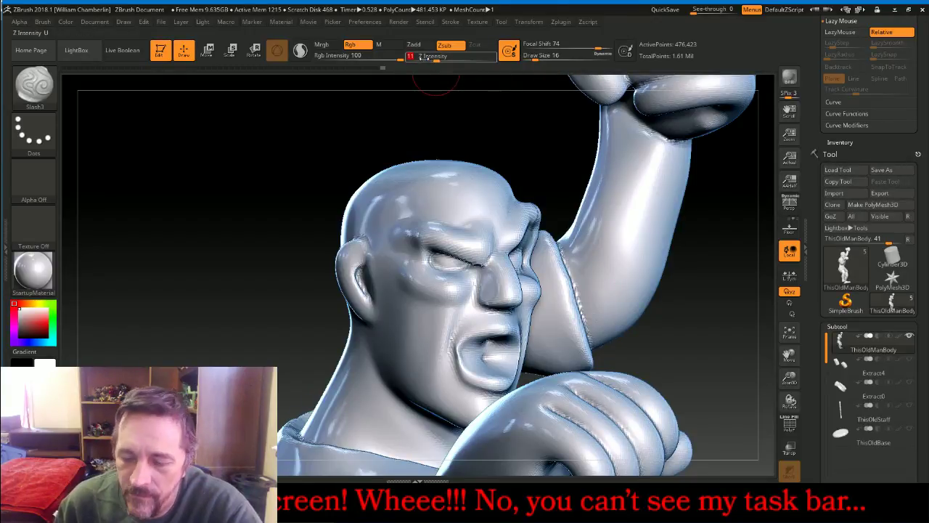
drag(426, 56, 424, 56)
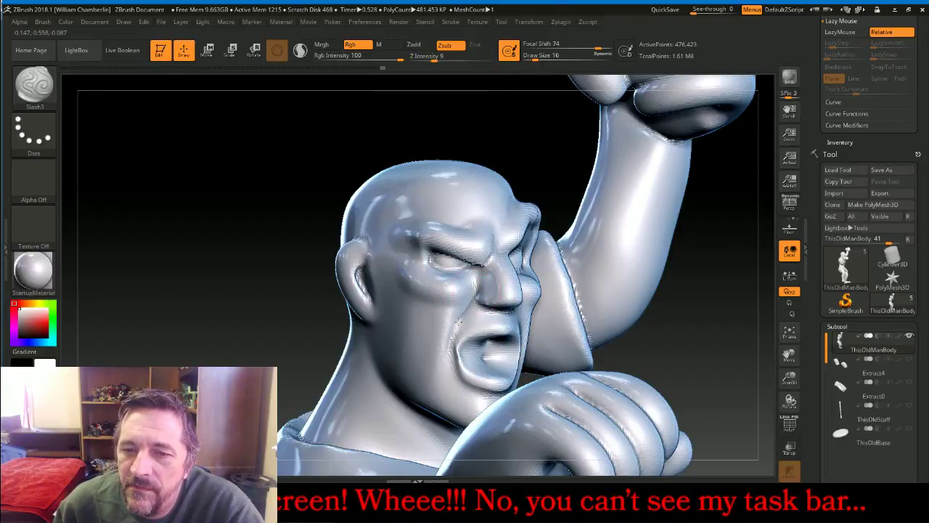
mouse_move(450, 336)
mouse_down()
mouse_move(441, 368)
mouse_move(472, 403)
mouse_up()
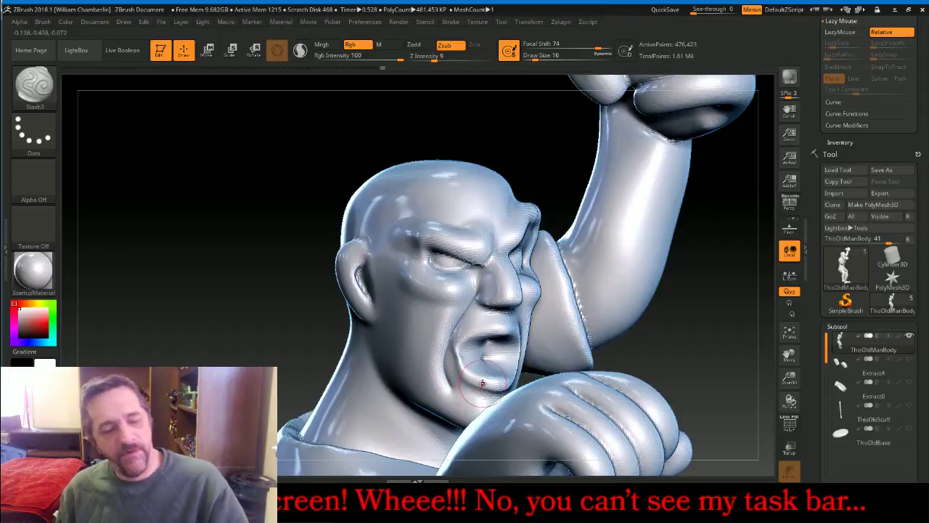
key(1)
mouse_move(716, 273)
mouse_down()
mouse_move(647, 271)
mouse_move(676, 293)
mouse_move(657, 296)
mouse_up()
key(ctrl+z)
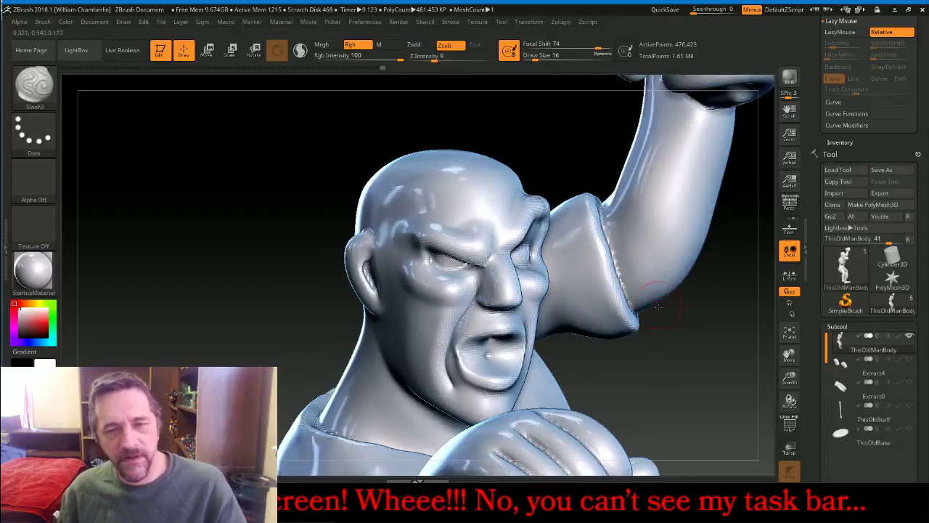
drag(645, 336, 699, 340)
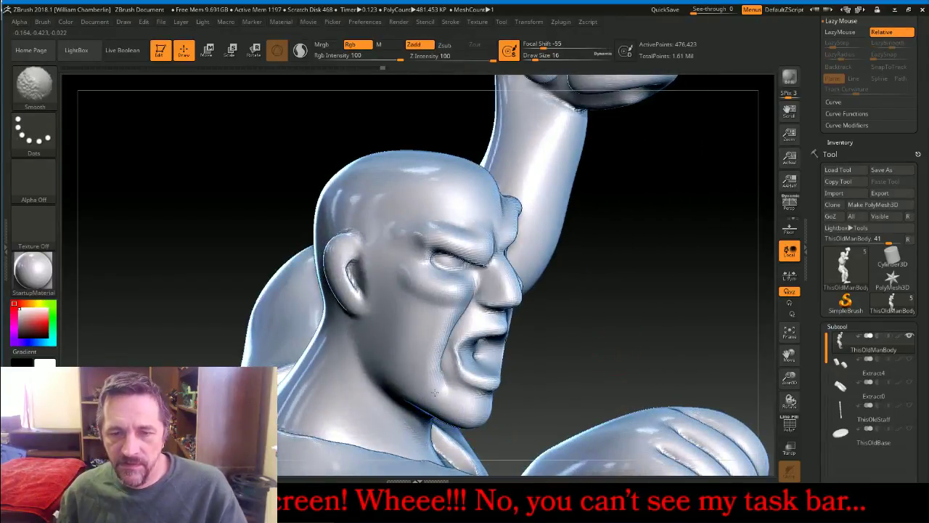
mouse_move(576, 355)
mouse_down()
mouse_move(528, 350)
mouse_move(508, 330)
mouse_up()
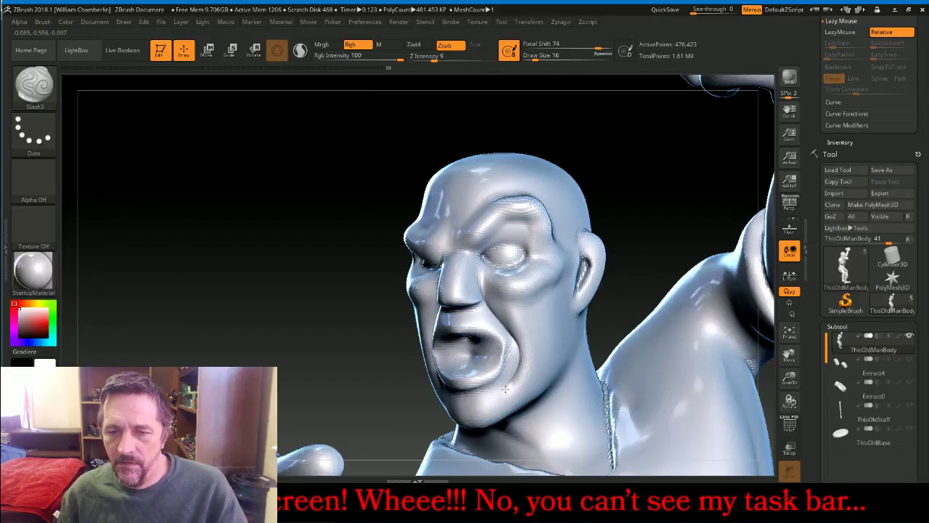
Carve a vertical crease into each cheek and wavy wrinkles across the forehead with the Slash3 brush
drag(712, 197, 672, 205)
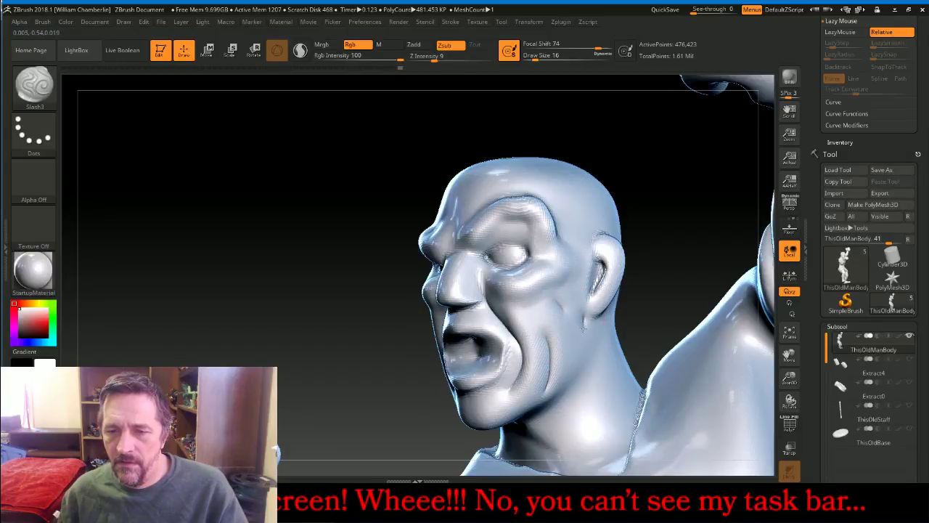
drag(693, 245, 762, 235)
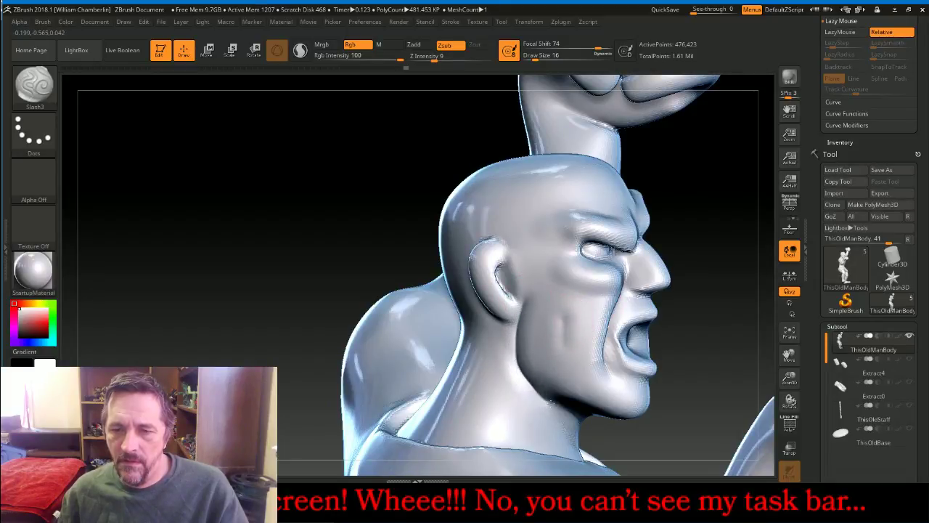
drag(721, 247, 671, 240)
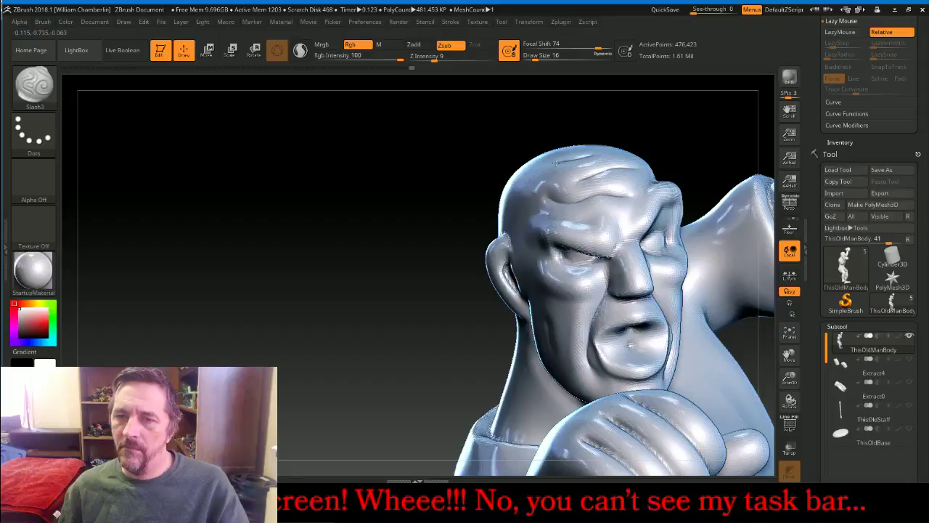
Add further Slash3 creases running down both cheeks from the cheekbones toward the jaw
drag(388, 245, 506, 228)
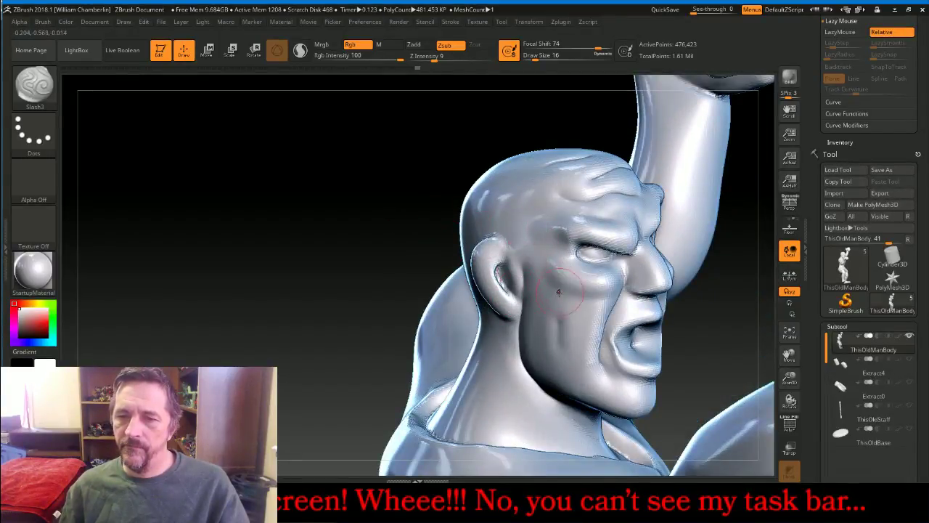
mouse_move(582, 294)
mouse_down()
mouse_move(581, 334)
mouse_move(567, 346)
mouse_move(541, 306)
mouse_up()
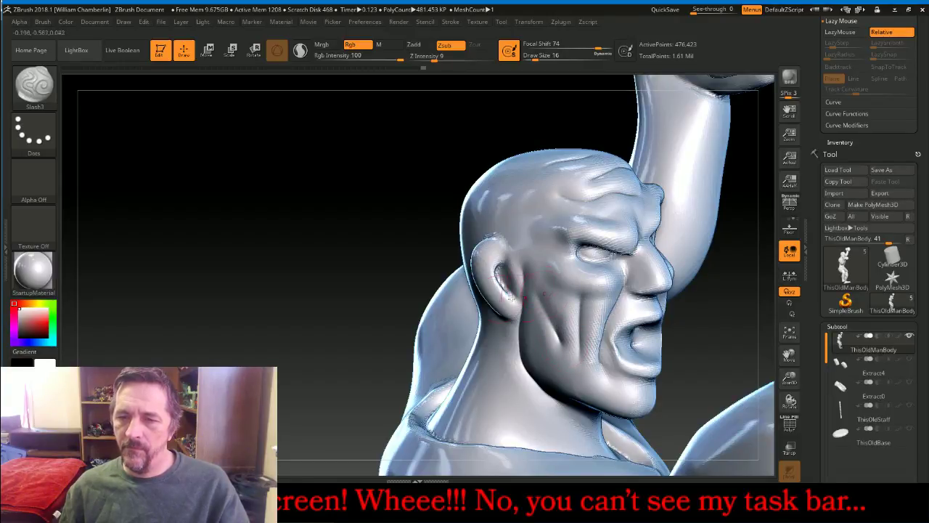
drag(385, 267, 225, 212)
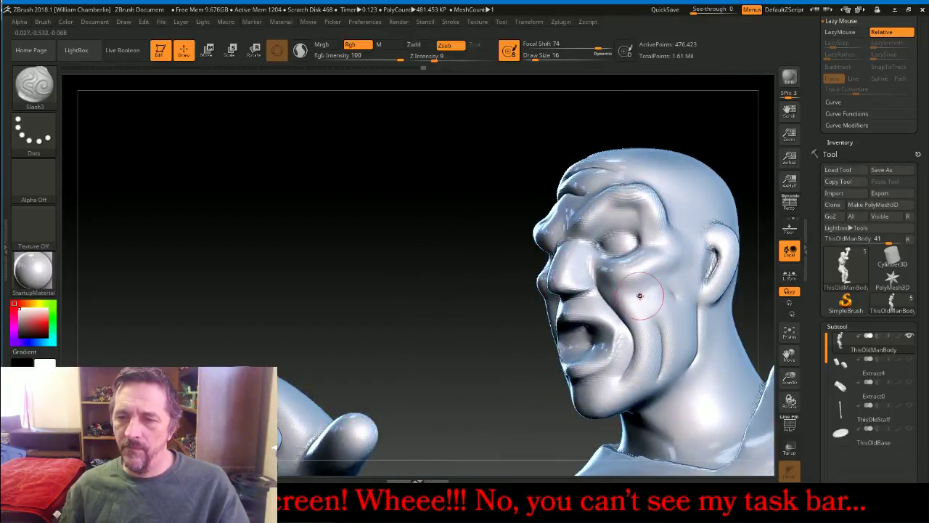
drag(653, 288, 658, 317)
key(ctrl+z)
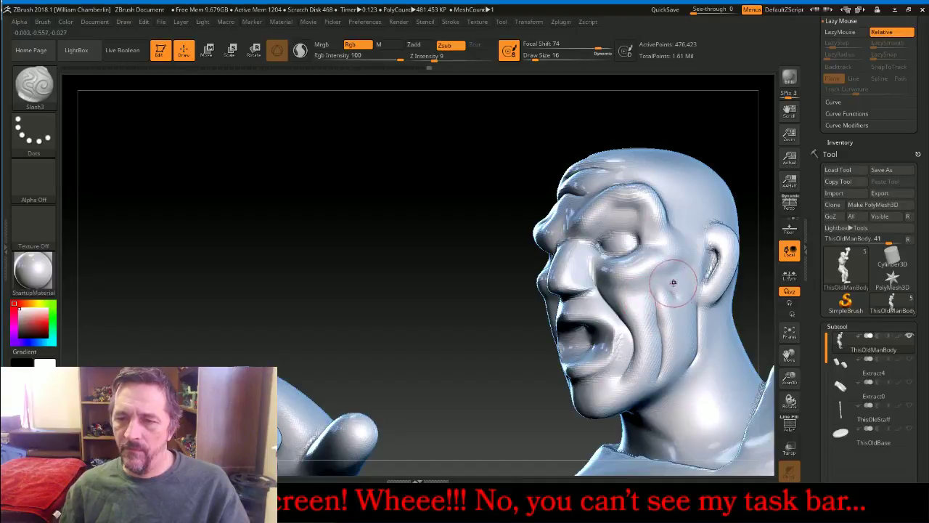
drag(450, 271, 443, 235)
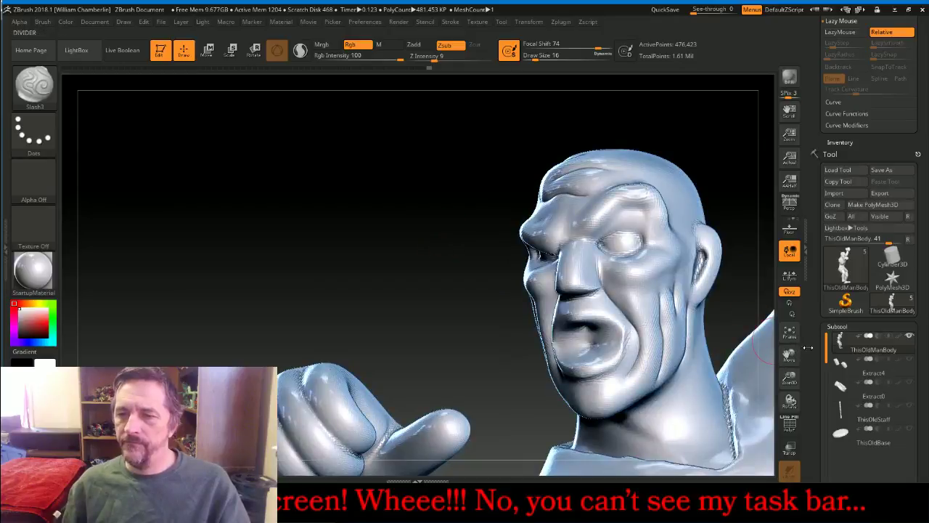
Check the whole figure and reshape the fingers of the lowered arm's hand with the Move Topological brush
click(790, 333)
mouse_move(755, 336)
mouse_down()
mouse_move(705, 337)
mouse_move(664, 270)
mouse_move(692, 275)
mouse_move(683, 265)
mouse_move(683, 287)
mouse_up()
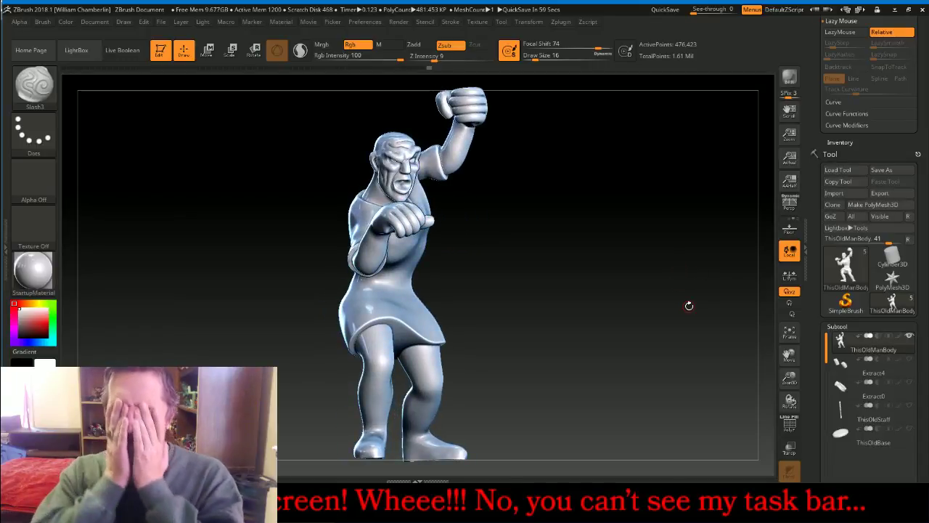
drag(678, 310, 648, 297)
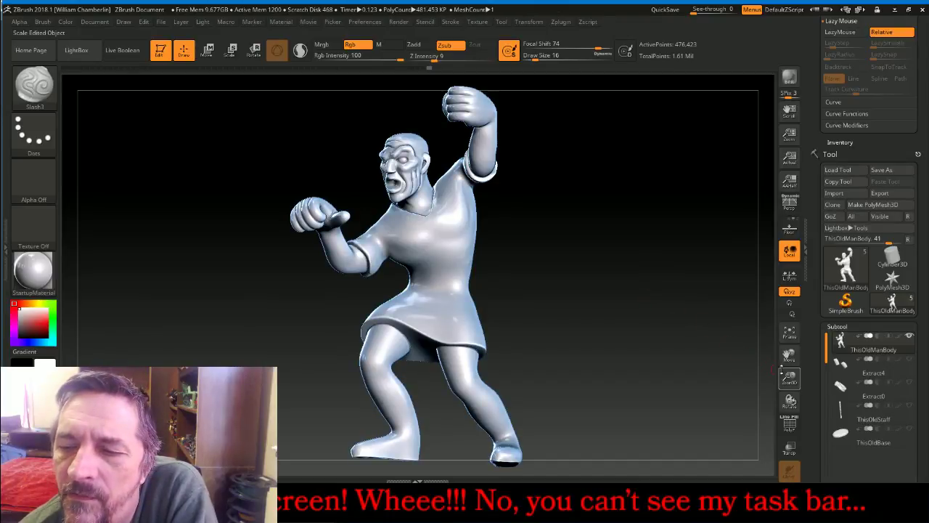
drag(790, 377, 802, 420)
drag(792, 355, 814, 391)
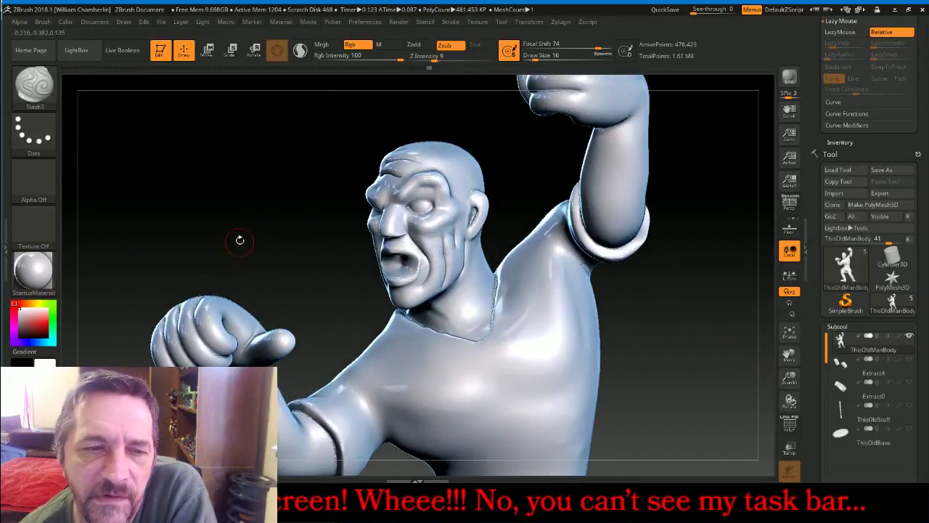
click(44, 93)
click(363, 100)
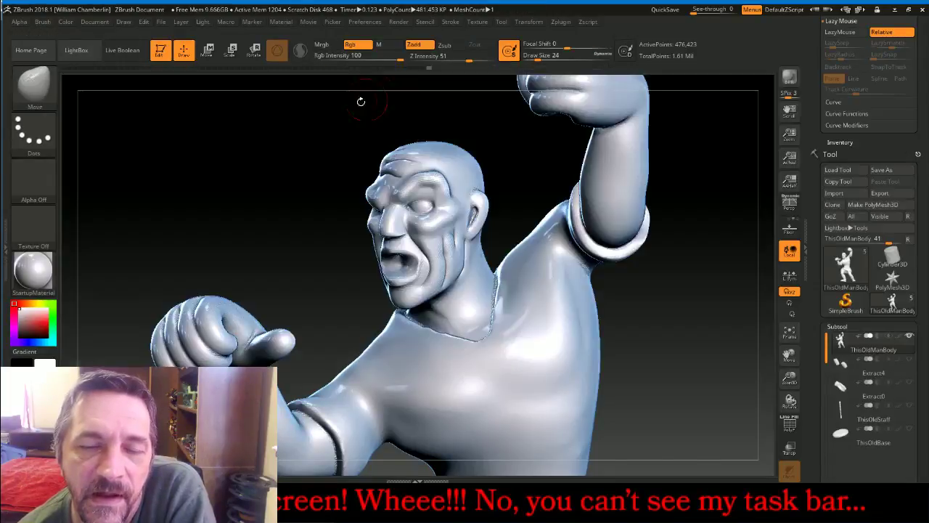
click(33, 75)
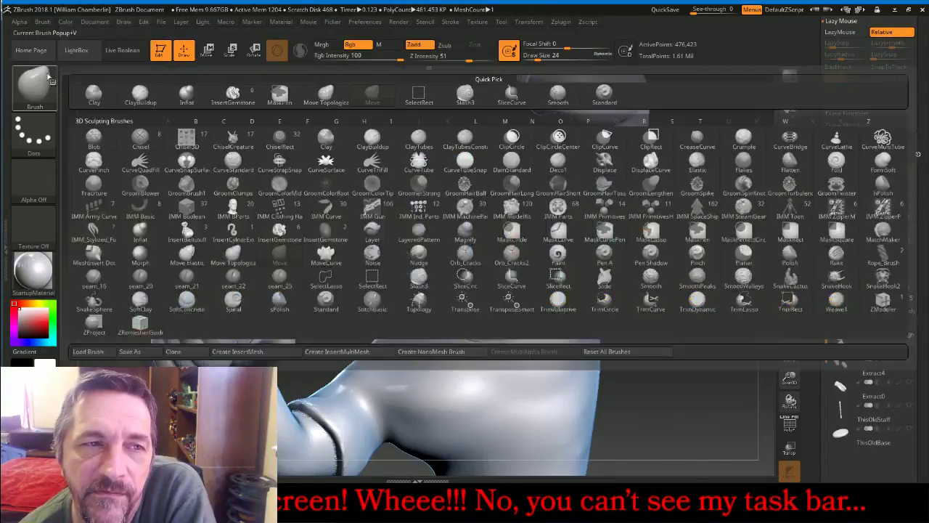
click(326, 99)
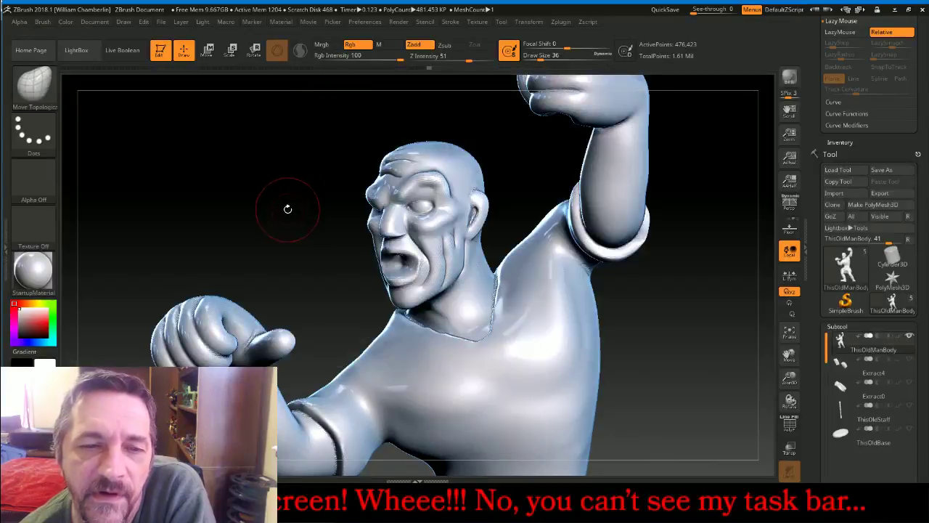
drag(286, 207, 215, 305)
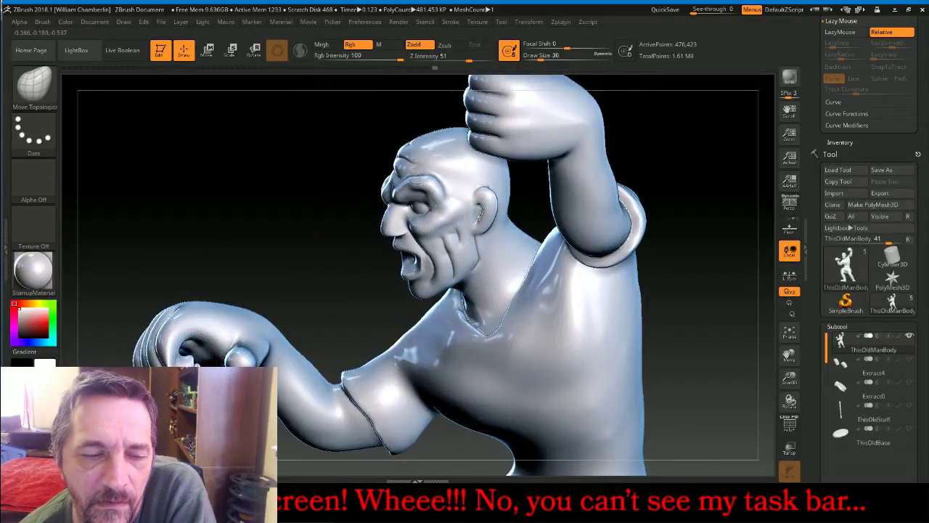
drag(214, 305, 163, 343)
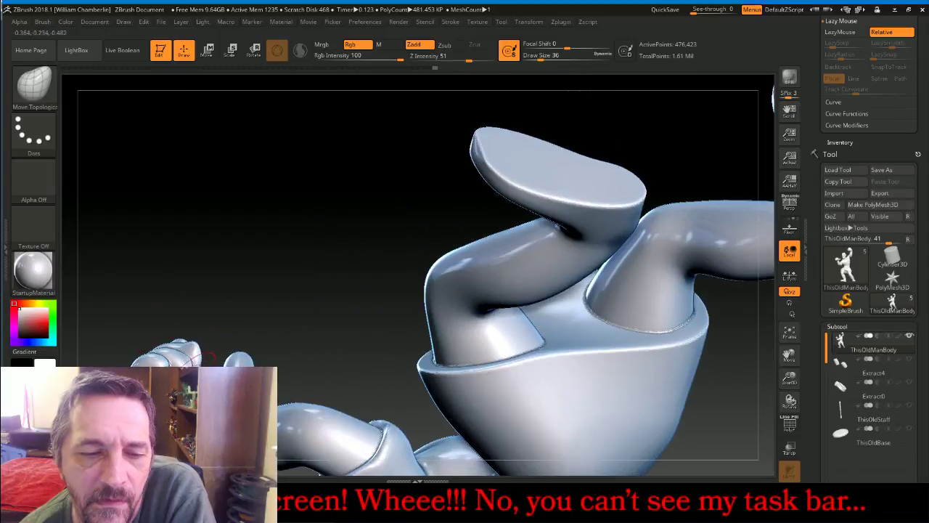
mouse_move(225, 323)
mouse_down()
mouse_move(253, 319)
mouse_move(184, 353)
mouse_move(207, 335)
mouse_up()
drag(253, 266, 381, 188)
drag(789, 353, 872, 314)
Cut the hand off the lowered arm partway along the forearm with the TrimRect brush
click(34, 84)
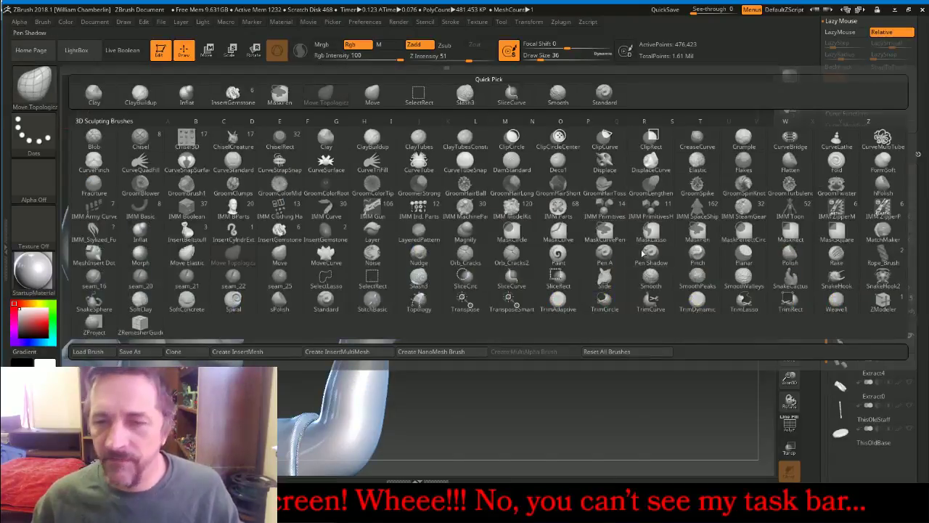
click(790, 300)
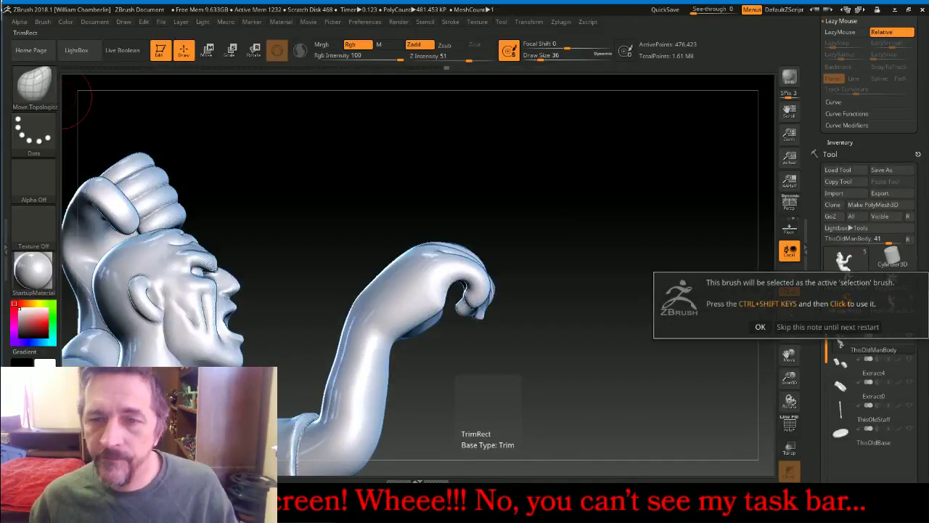
click(760, 327)
drag(598, 235, 308, 222)
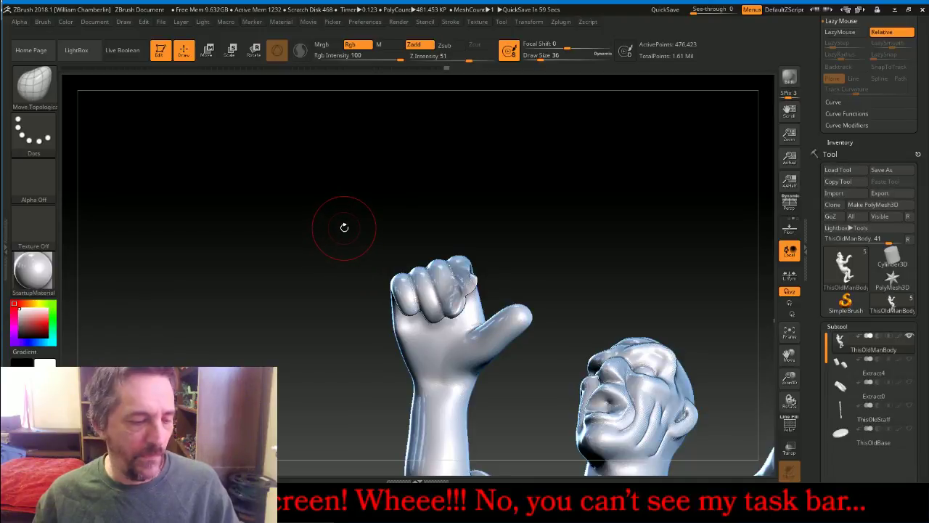
ctrl+shift+drag(342, 226, 546, 384)
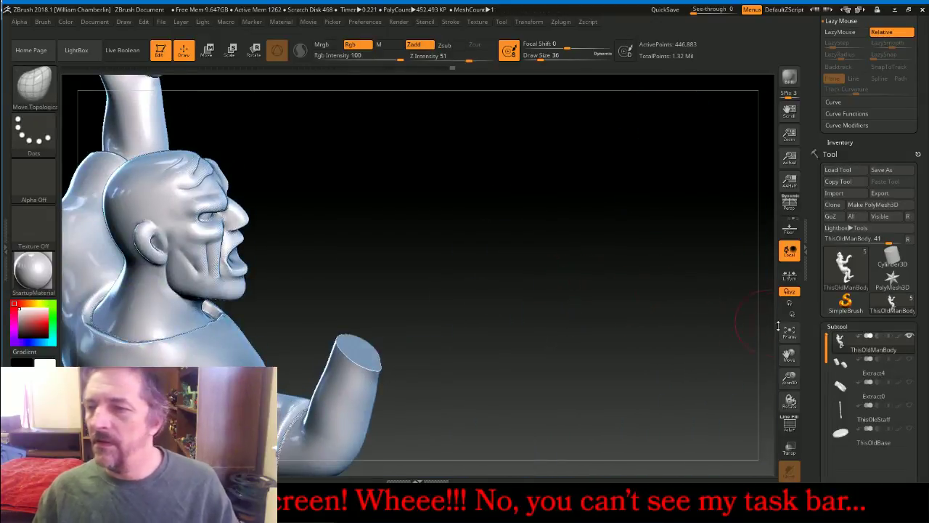
scroll(922, 352, down, 5)
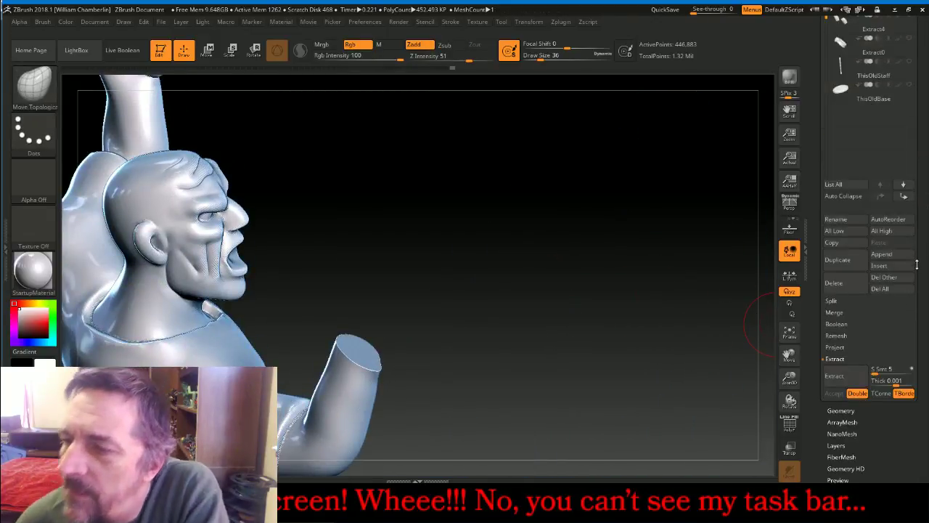
Insert a PolyMesh3D star as a new subtool and import the earlier old man body mesh with its hand intact over it
click(912, 268)
click(701, 238)
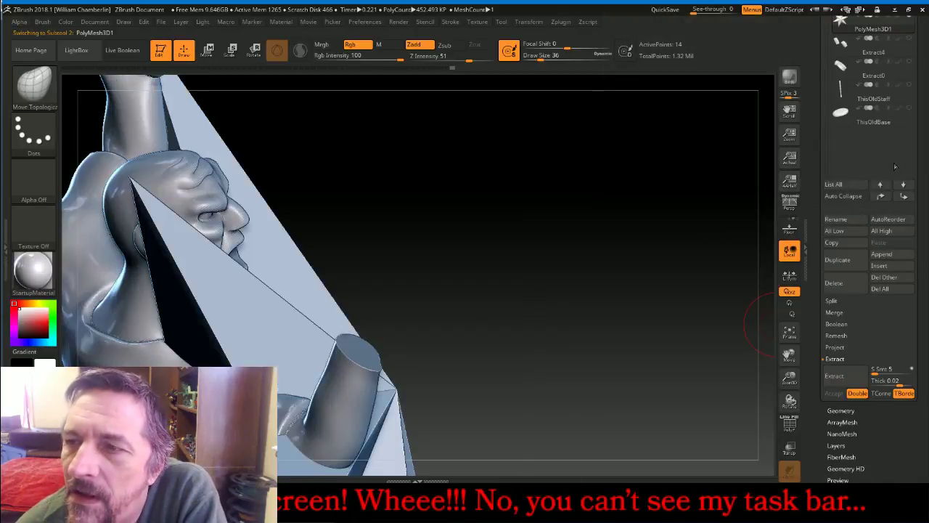
scroll(923, 124, up, 5)
click(834, 77)
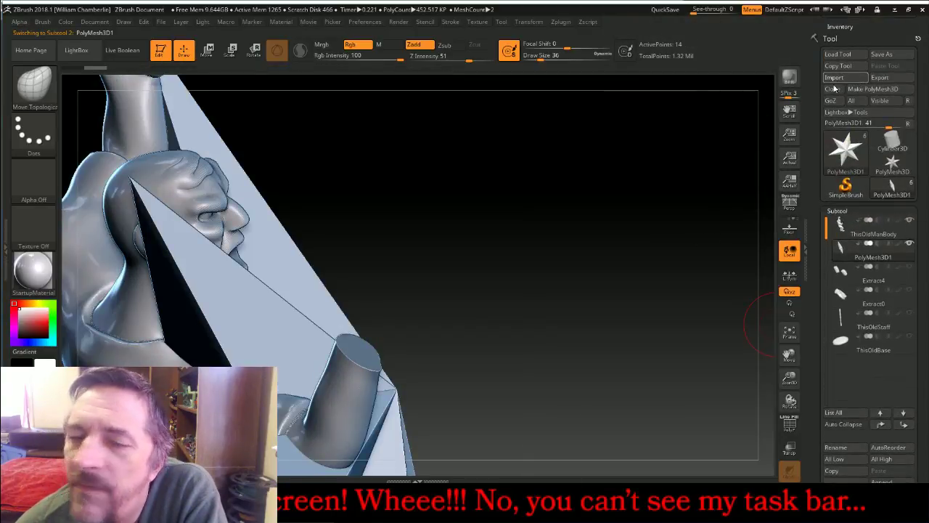
double_click(195, 124)
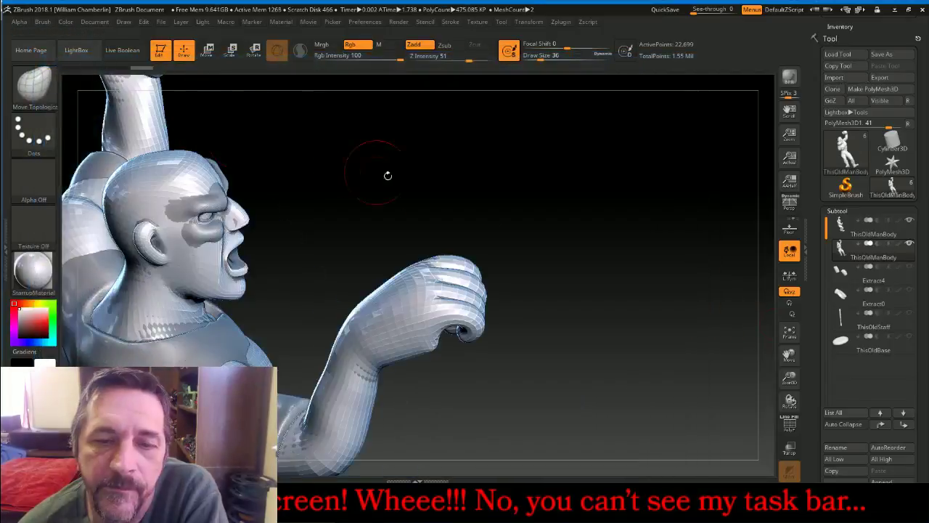
Trim a band out of the imported body's lowered forearm with the TrimRect brush to separate the hand from the arm
mouse_move(669, 273)
mouse_down()
mouse_move(686, 263)
mouse_move(707, 269)
mouse_up()
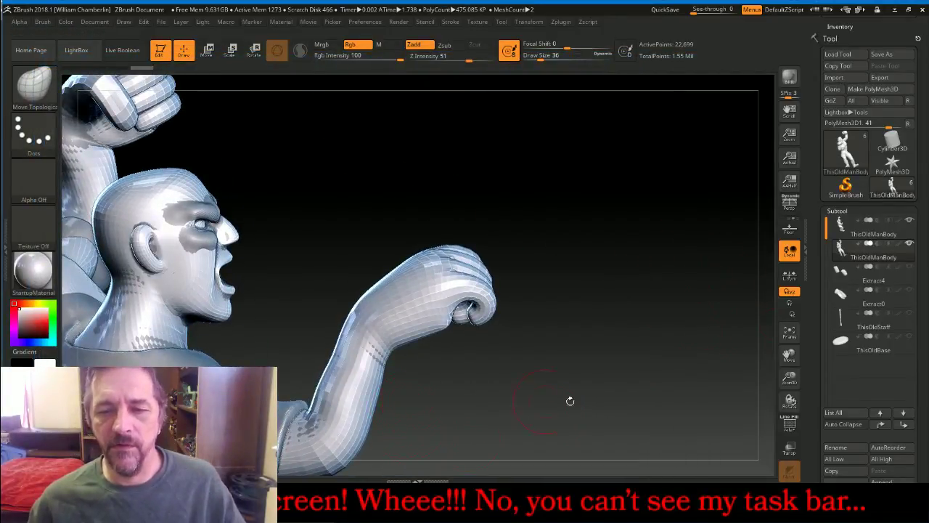
mouse_move(570, 400)
mouse_down()
mouse_move(614, 352)
mouse_move(664, 353)
mouse_move(699, 292)
mouse_up()
drag(790, 353, 736, 254)
mouse_move(574, 316)
ctrl+shift+mouse_down()
mouse_move(464, 348)
mouse_move(420, 346)
ctrl+shift+mouse_up()
drag(672, 348, 599, 341)
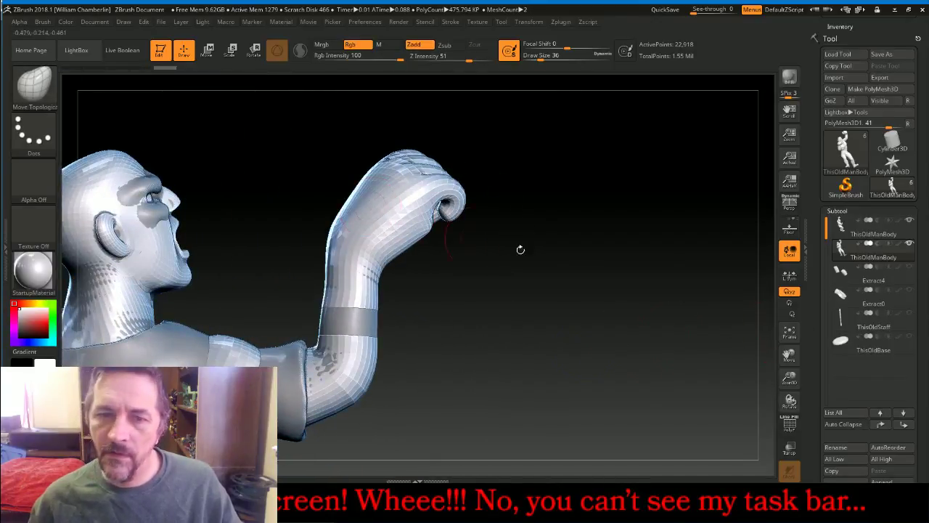
Assign auto polygroups to the imported body and isolate the separated hand and wrist
scroll(873, 325, down, 10)
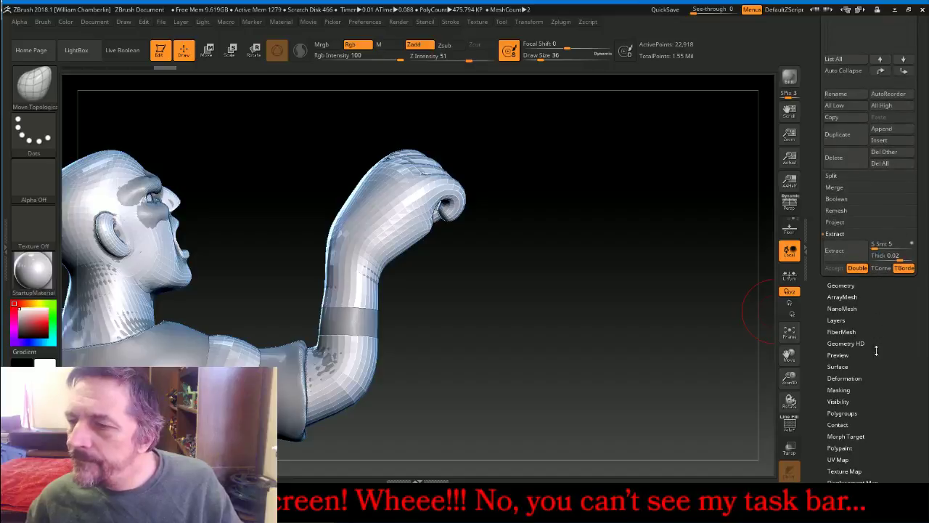
click(842, 373)
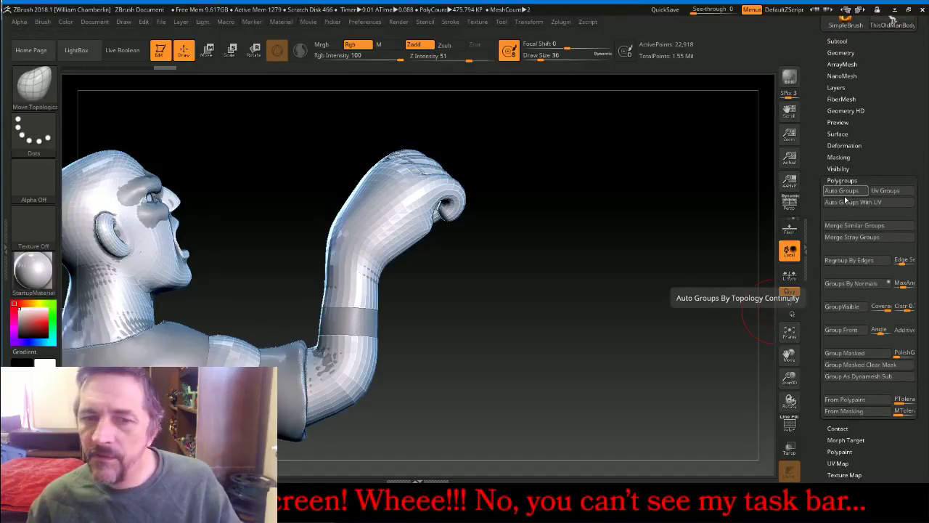
alt+click(420, 217)
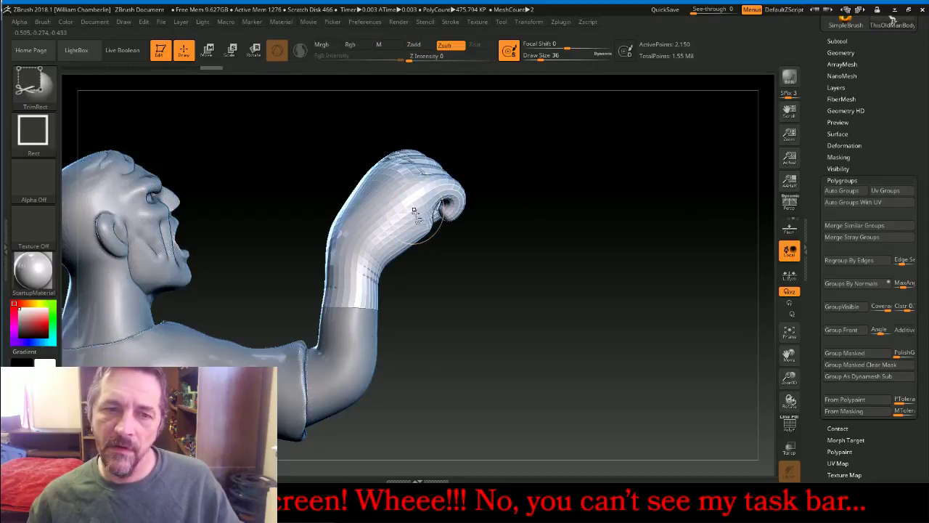
Delete the hidden geometry of the imported body, keeping only the hand and wrist piece
drag(894, 151, 887, 201)
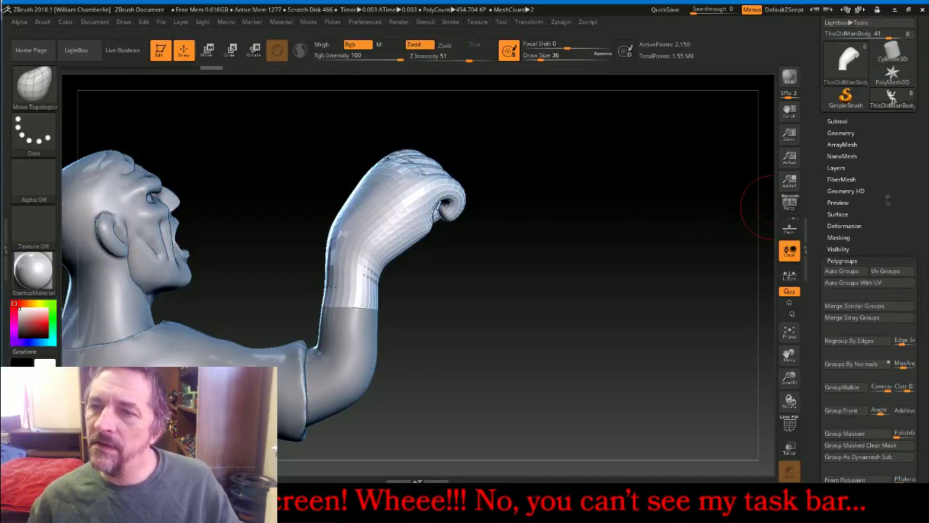
click(854, 136)
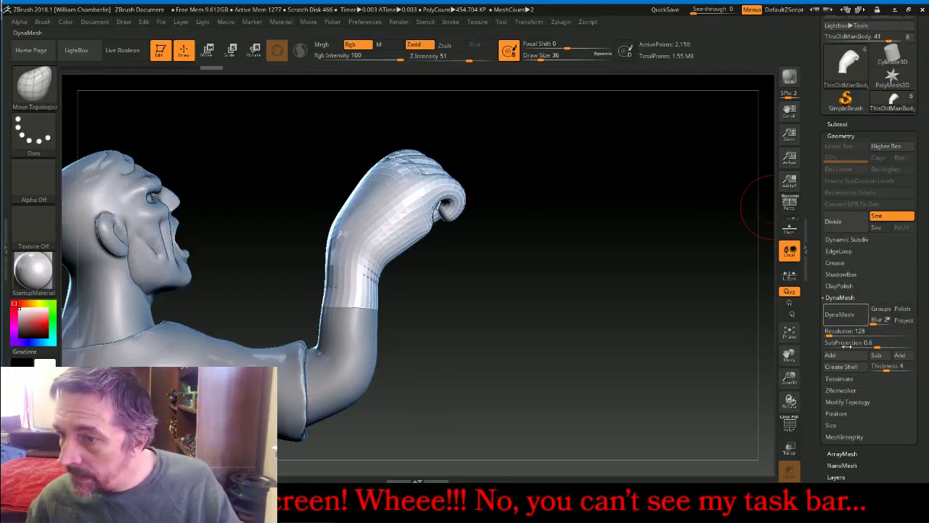
click(843, 391)
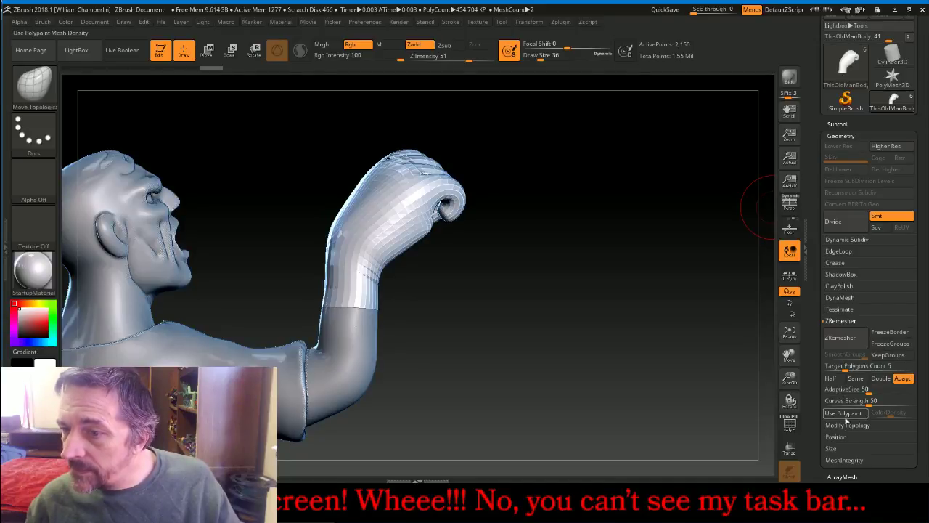
click(846, 425)
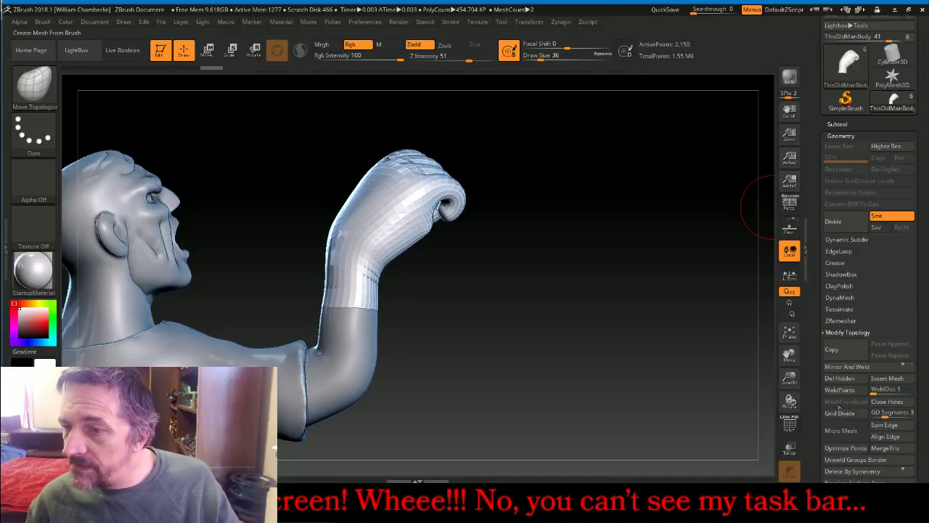
click(841, 379)
Pull the curled fingers nearest the thumb outward from the hand's palm with the Move Topological brush
drag(701, 332, 621, 335)
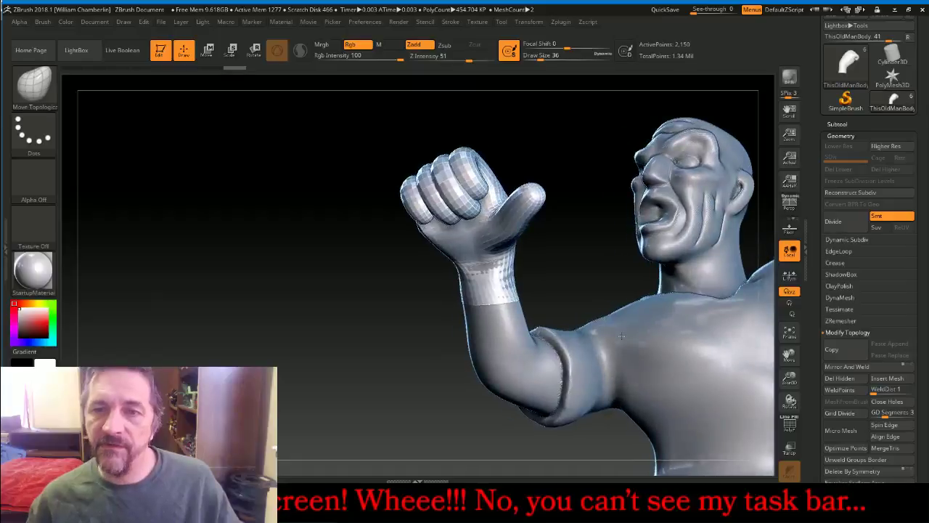
mouse_move(595, 274)
mouse_down()
mouse_move(603, 251)
mouse_move(596, 246)
mouse_move(369, 241)
mouse_move(369, 225)
mouse_move(349, 218)
mouse_up()
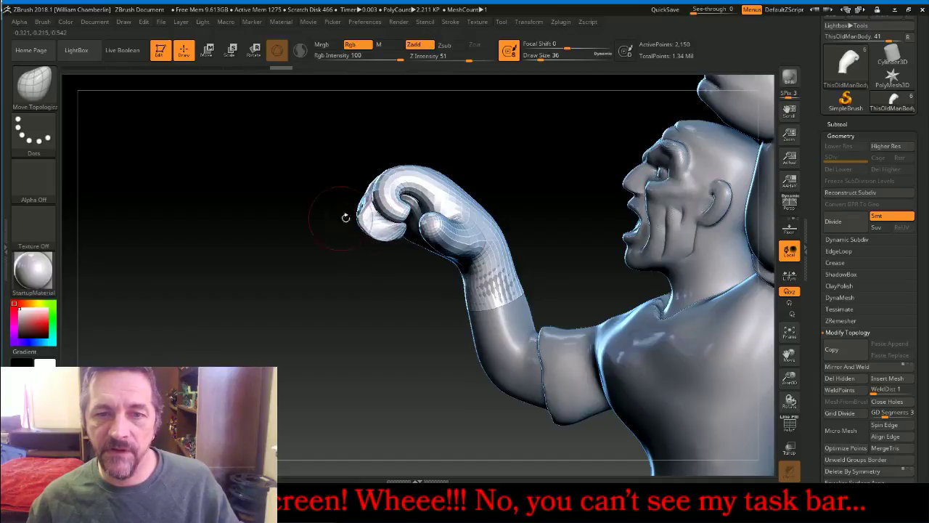
drag(305, 261, 290, 207)
key(ctrl+z)
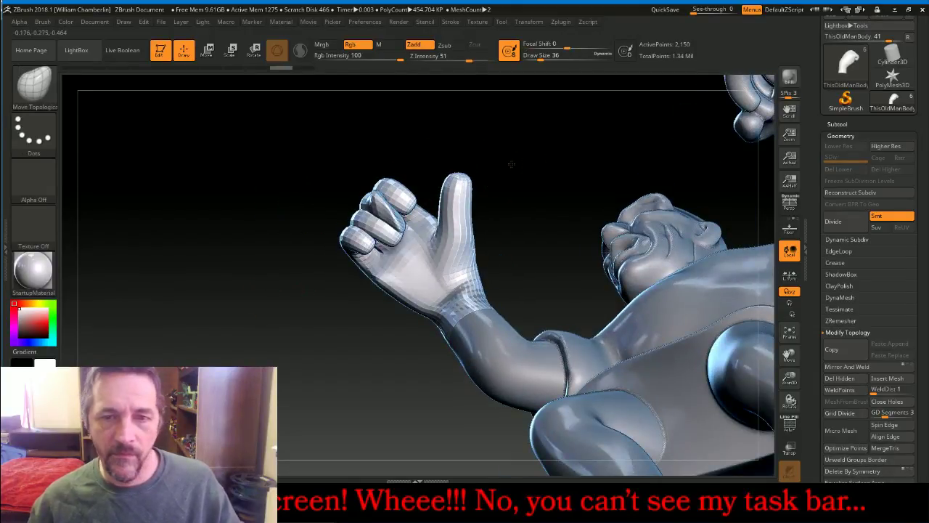
drag(513, 161, 476, 174)
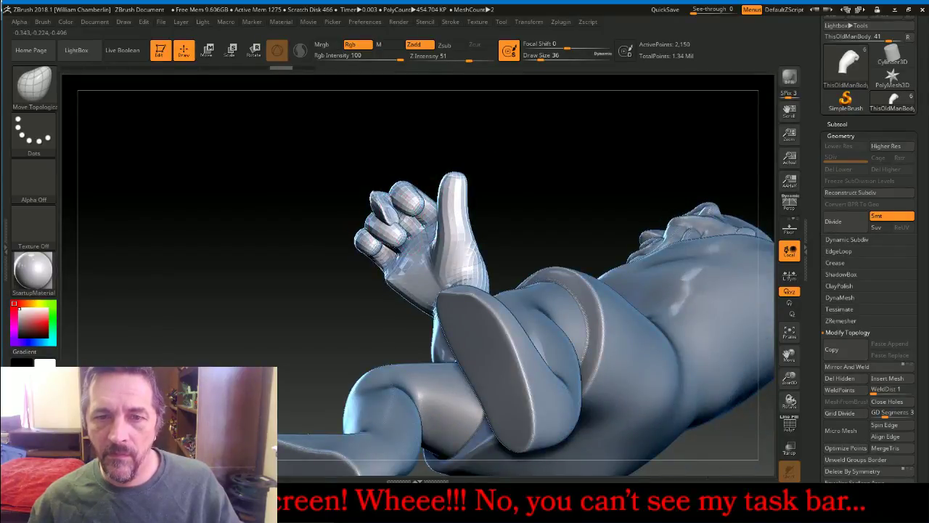
drag(364, 175, 363, 172)
drag(409, 197, 358, 147)
mouse_move(531, 178)
mouse_down()
mouse_move(552, 181)
mouse_move(560, 137)
mouse_move(479, 163)
mouse_up()
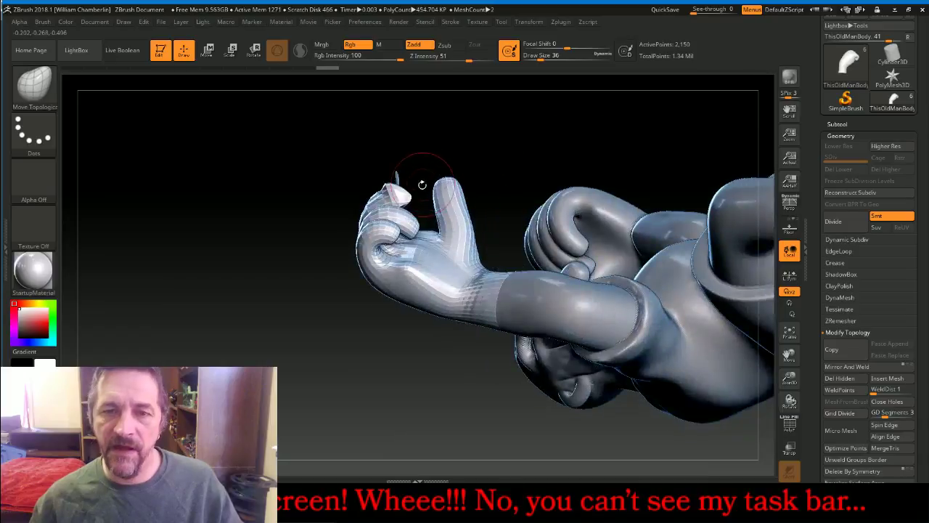
Stretch the index finger farther out from the fist with Move Topological and smooth the pulled fingers with the Smooth brush
mouse_move(408, 195)
mouse_down()
mouse_move(385, 176)
mouse_move(336, 177)
mouse_move(329, 141)
mouse_up()
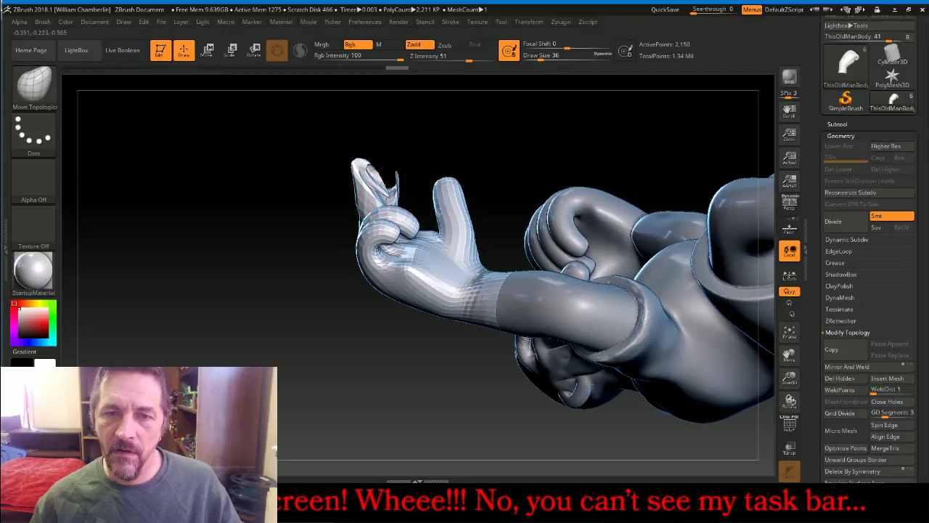
drag(357, 138, 360, 138)
drag(490, 155, 291, 168)
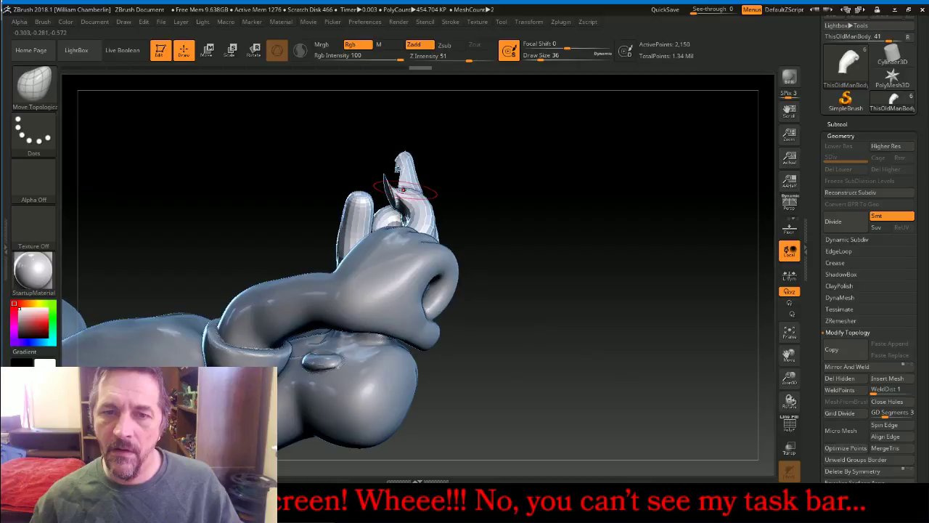
drag(465, 188, 552, 170)
mouse_move(479, 182)
mouse_down()
mouse_move(417, 183)
mouse_move(376, 165)
mouse_move(399, 190)
mouse_move(391, 188)
mouse_up()
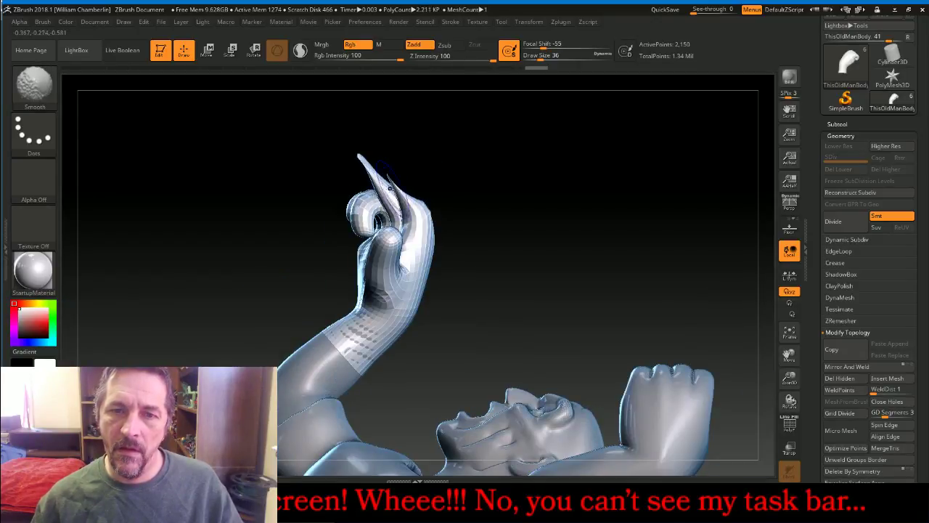
mouse_move(504, 184)
mouse_down()
mouse_move(538, 212)
mouse_move(490, 254)
mouse_up()
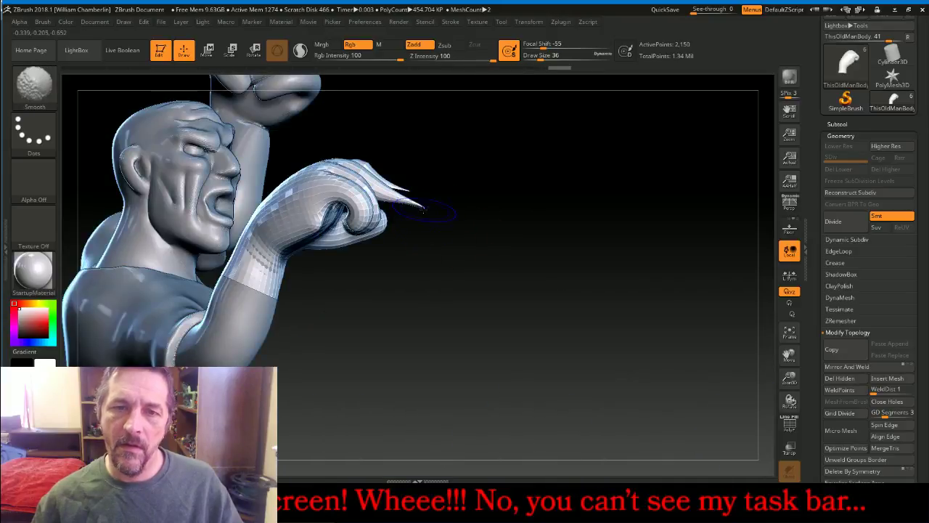
Pull the tip of one extended finger farther out with Move Topological, and thicken both thin fingers with the Inflat brush at draw size 29
drag(423, 208, 472, 417)
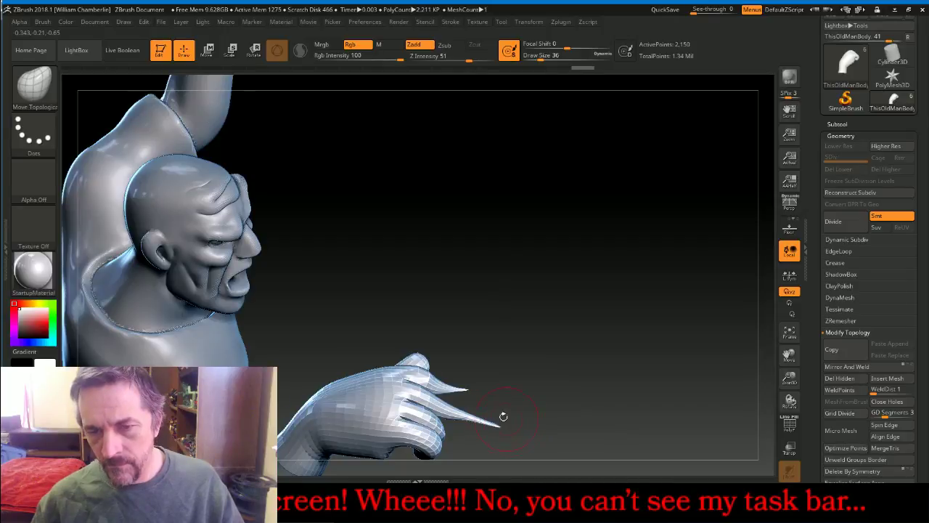
drag(469, 392, 484, 403)
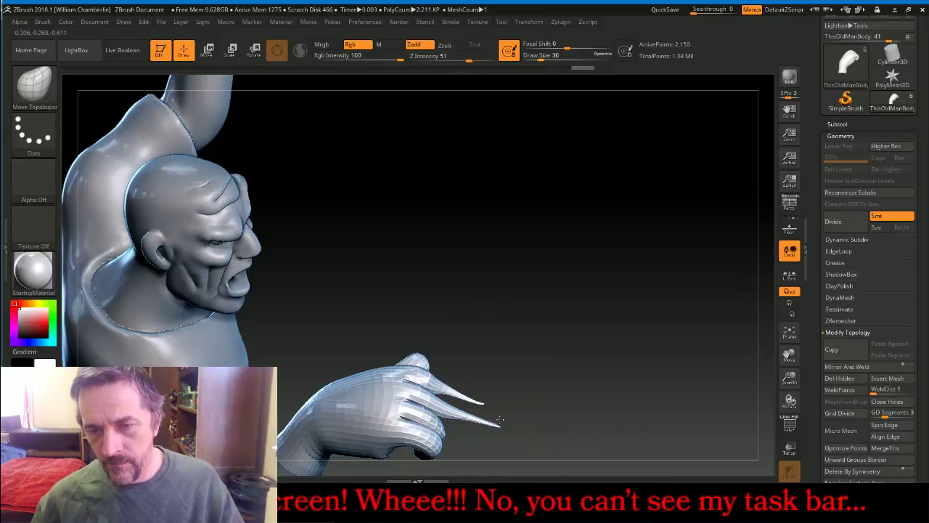
click(35, 83)
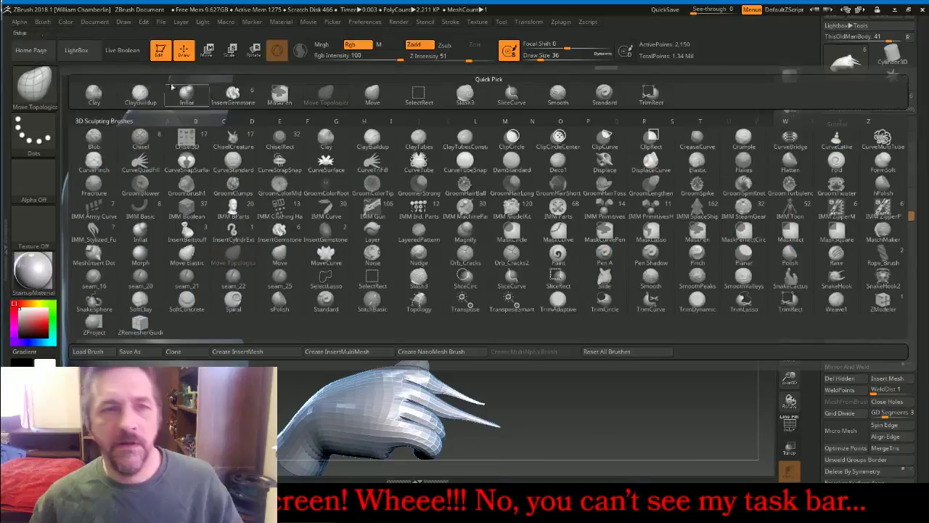
click(187, 92)
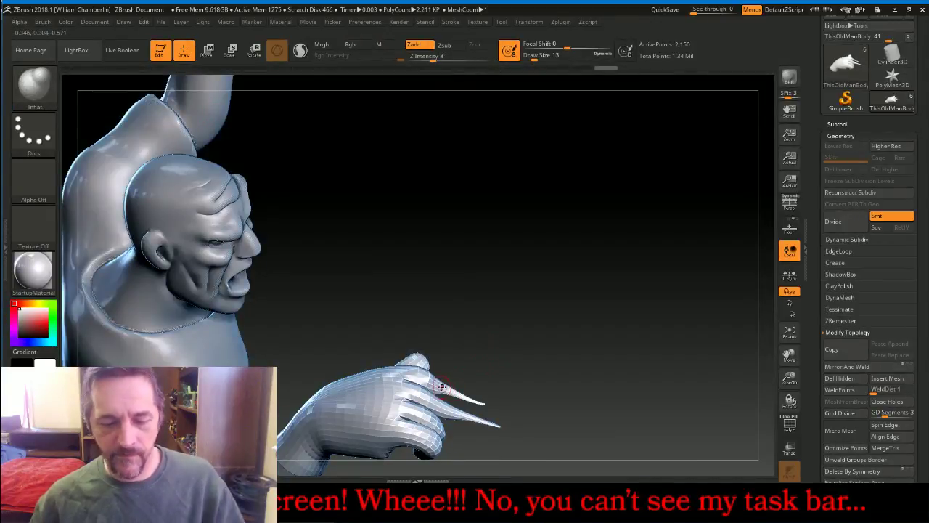
key(bracketright)
key(bracketright)
mouse_move(448, 390)
mouse_down()
mouse_move(455, 394)
mouse_move(436, 384)
mouse_move(498, 419)
mouse_up()
Smooth the faceted tip of the extended finger and touch up the fingers with the Inflat brush
mouse_move(549, 385)
mouse_down()
mouse_move(591, 374)
mouse_move(568, 311)
mouse_move(604, 312)
mouse_up()
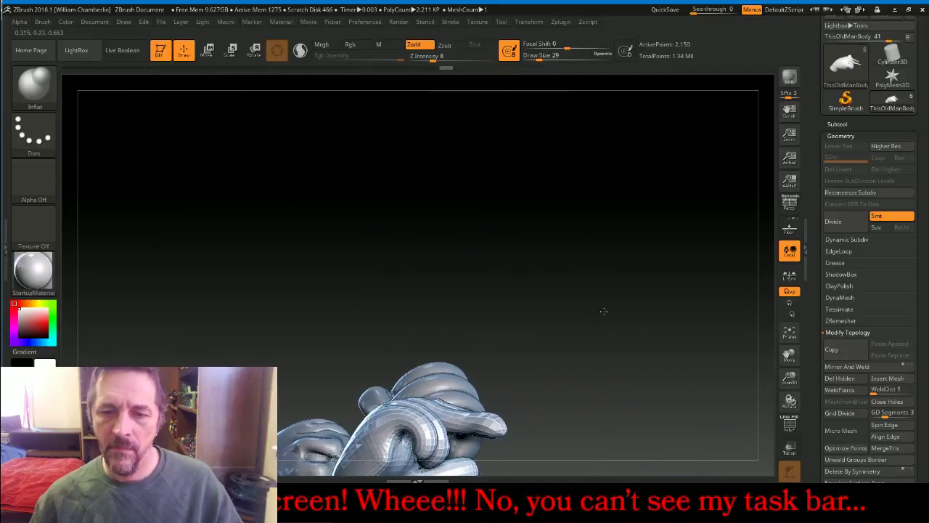
drag(564, 370, 596, 317)
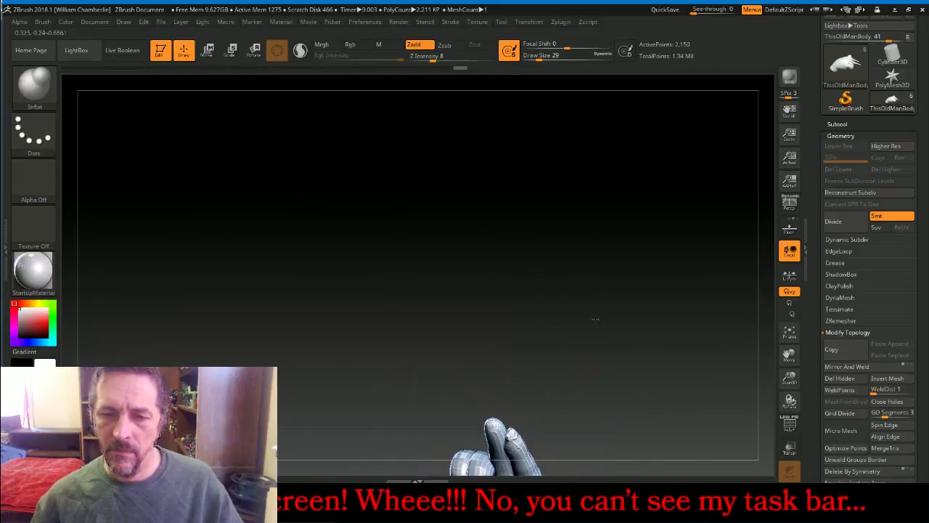
drag(790, 355, 772, 224)
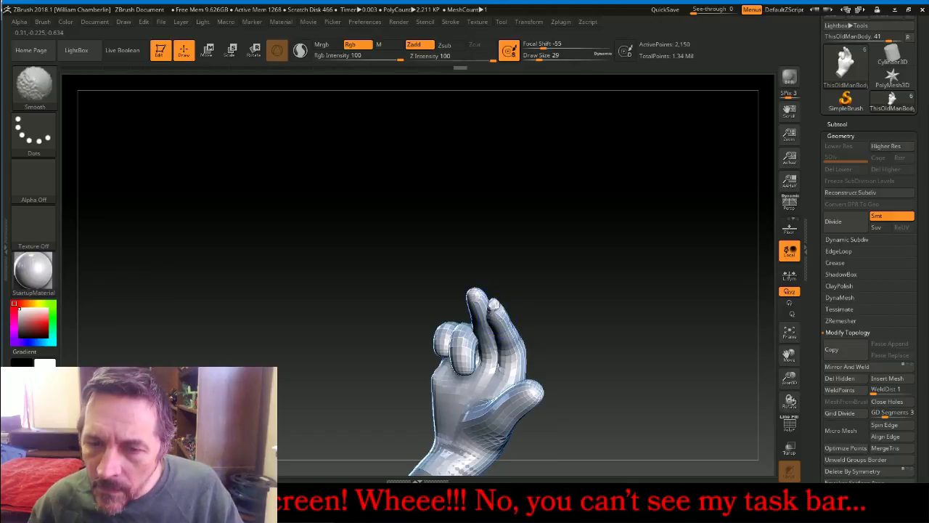
shift+drag(493, 306, 495, 308)
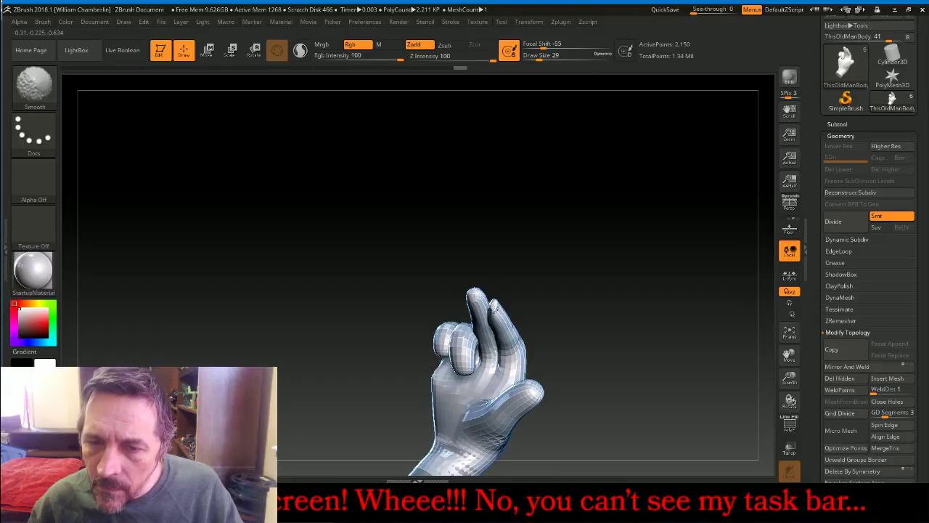
right_drag(495, 306, 480, 377)
mouse_move(491, 363)
mouse_down()
mouse_move(475, 383)
mouse_move(501, 345)
mouse_up()
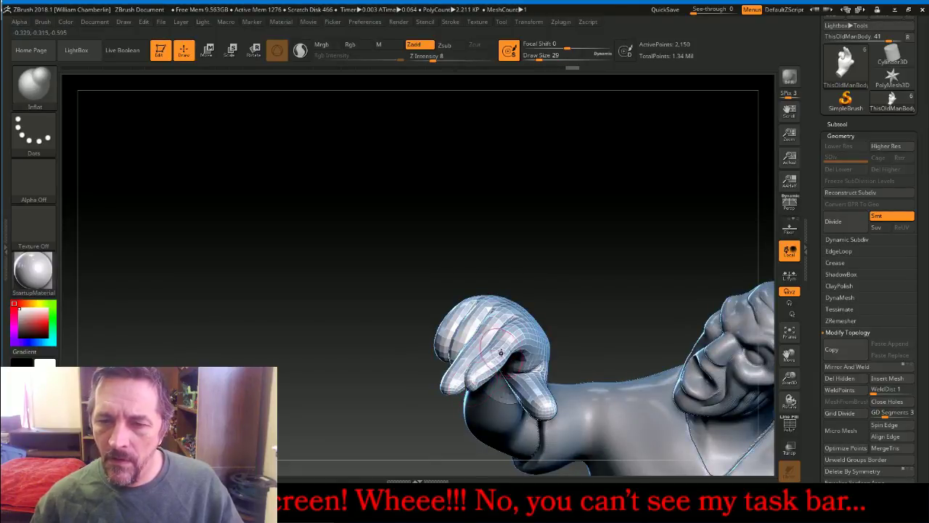
Divide the hand subtool up to subdivision level 5 and delete its lower subdivision levels
click(790, 332)
drag(767, 335, 695, 336)
click(790, 334)
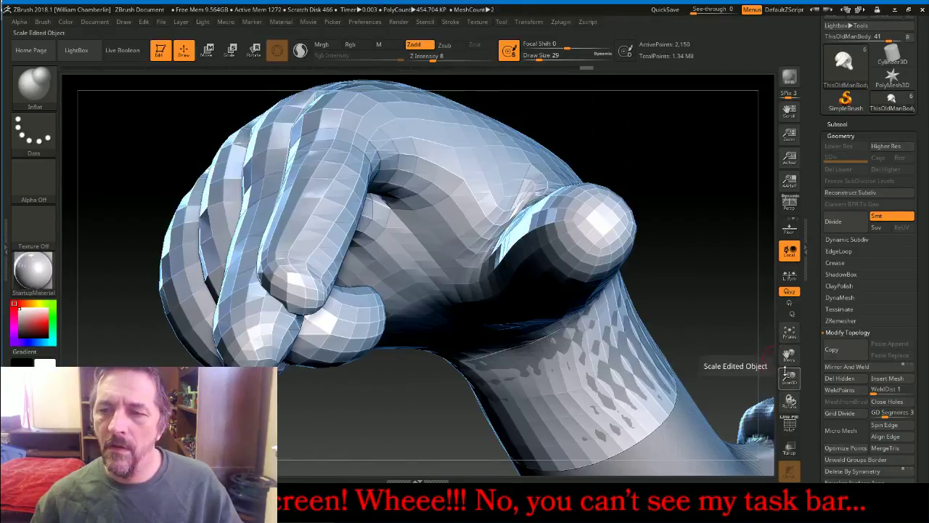
drag(787, 381, 721, 193)
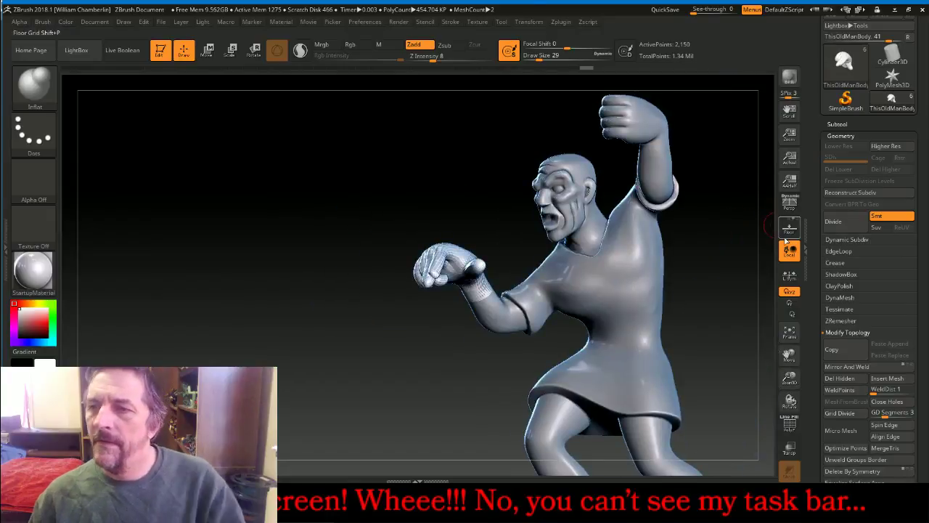
click(835, 222)
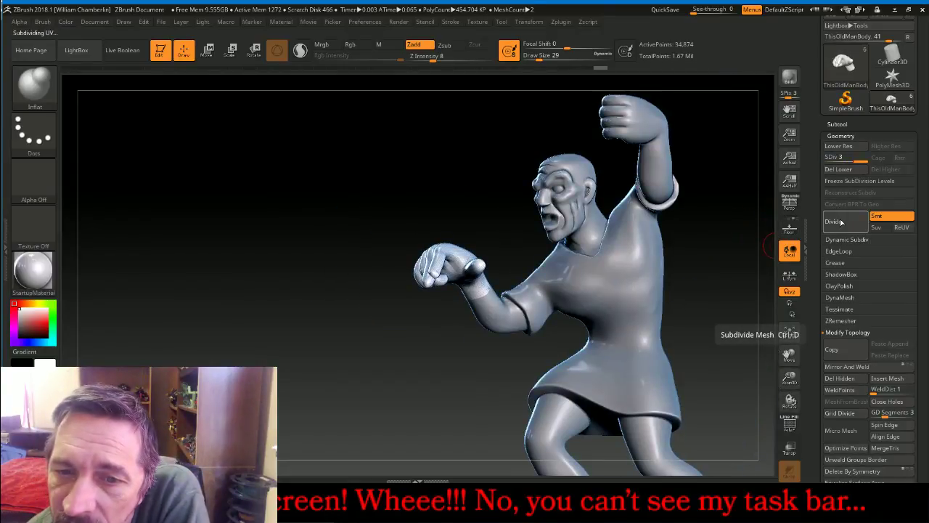
click(841, 222)
click(841, 221)
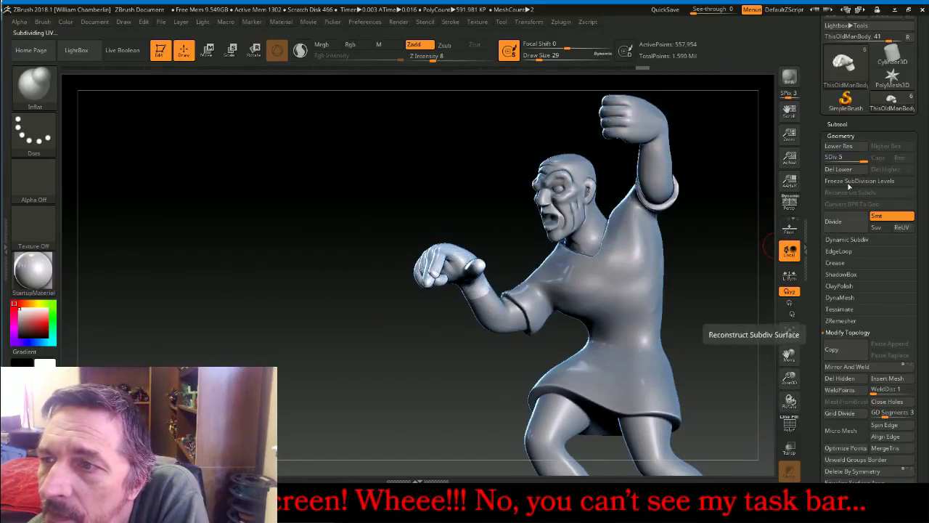
click(839, 168)
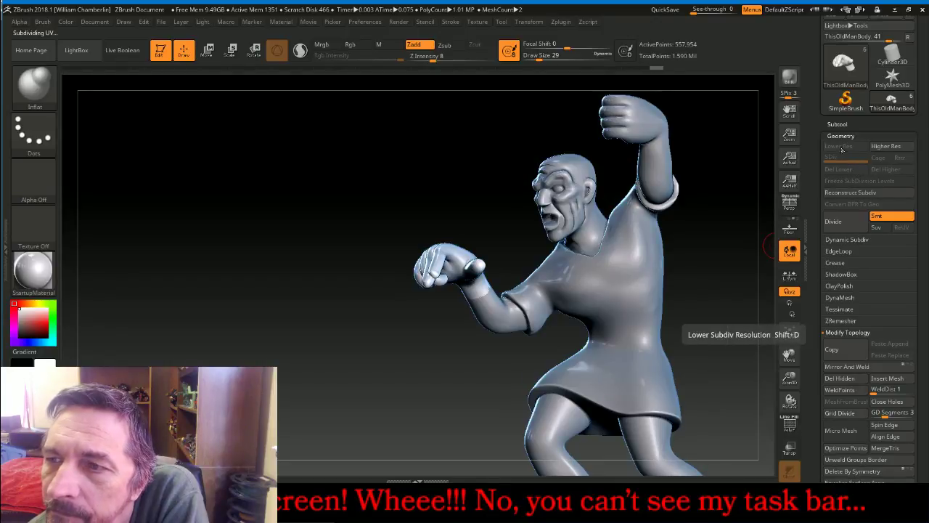
Select the full-body ThisOldManBody subtool and open its DynaMesh settings
click(837, 124)
click(850, 139)
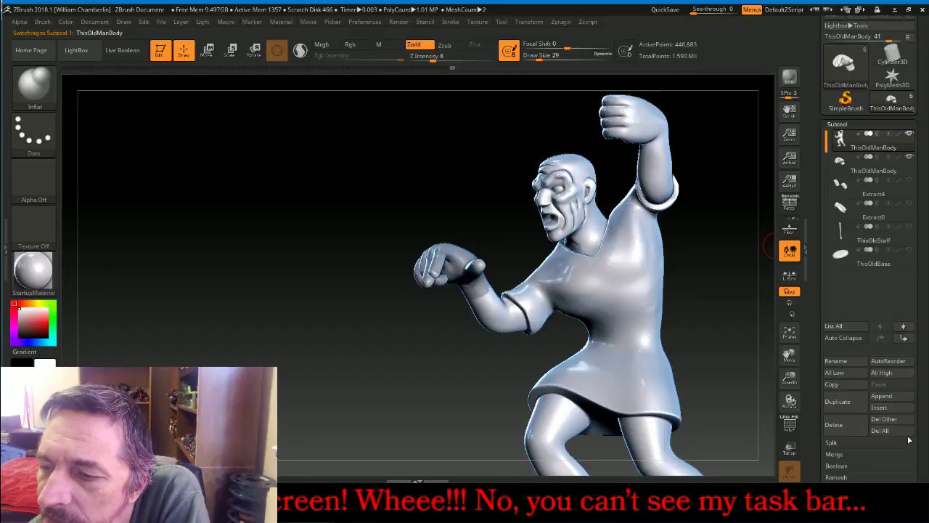
drag(922, 436, 921, 382)
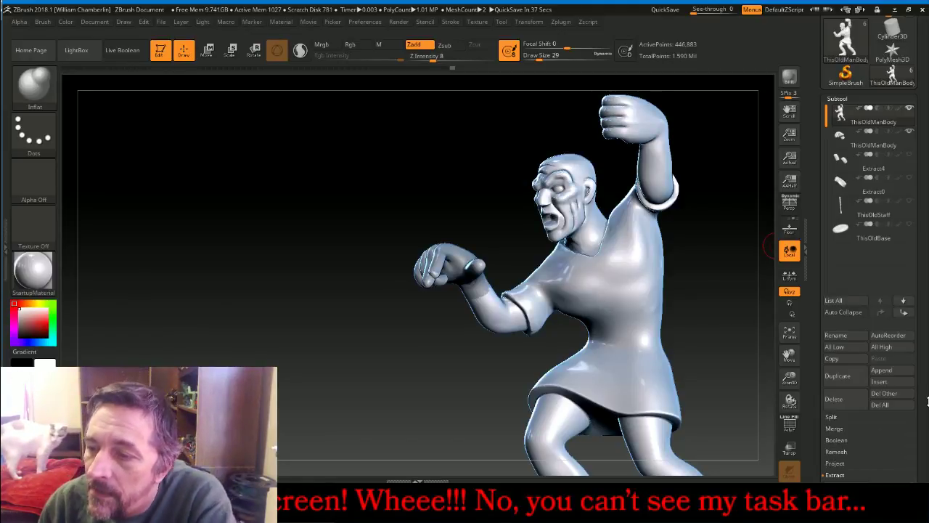
drag(925, 401, 924, 338)
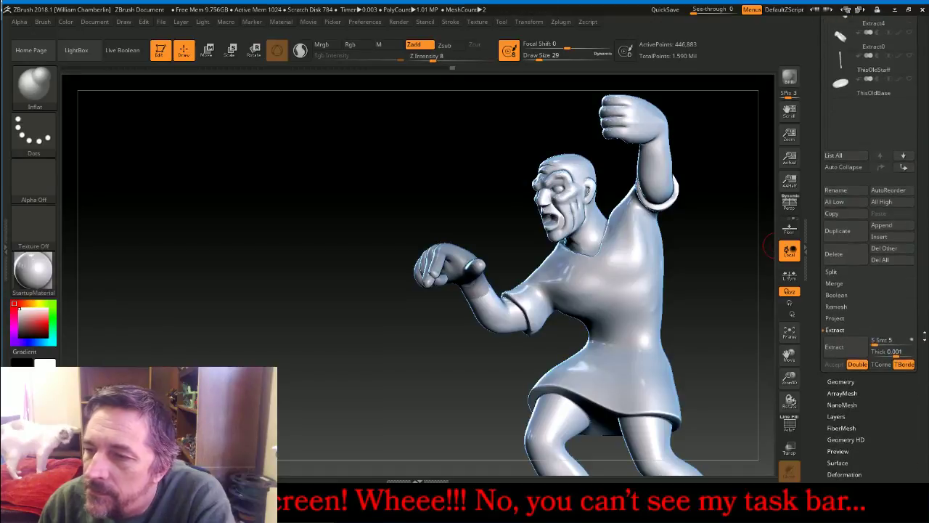
click(842, 382)
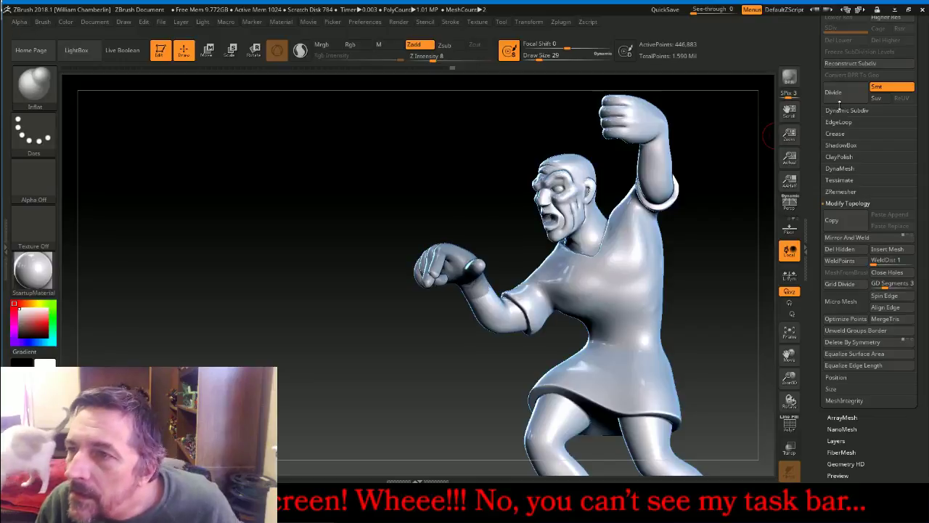
mouse_move(374, 178)
mouse_down()
mouse_move(353, 167)
mouse_move(434, 200)
mouse_move(359, 189)
mouse_move(396, 192)
mouse_up()
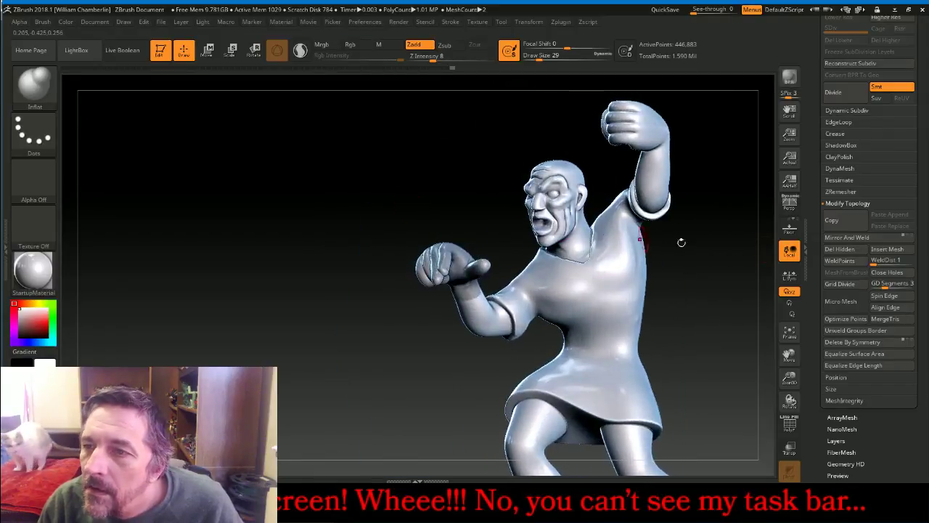
click(857, 172)
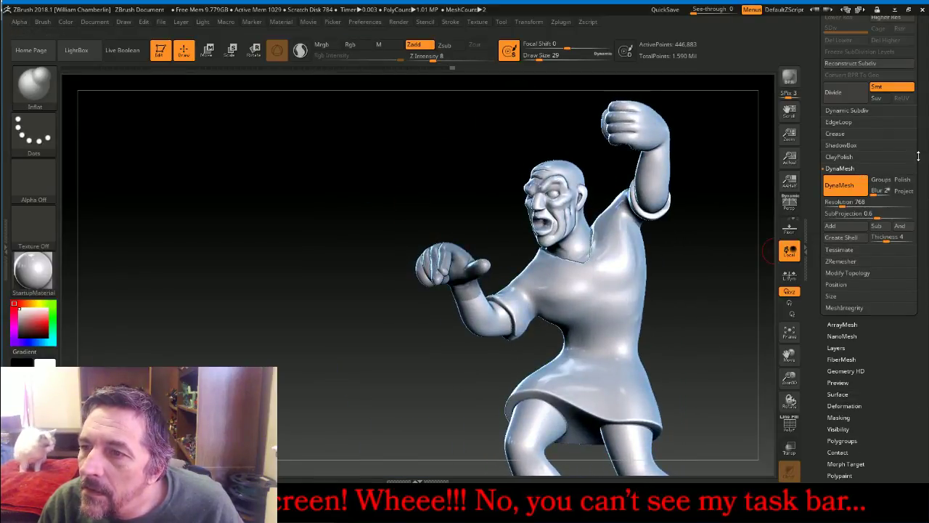
Merge the hand subtool into the body with MergeDown and remesh the combined figure with DynaMesh at resolution 768
scroll(886, 149, up, 3)
click(863, 109)
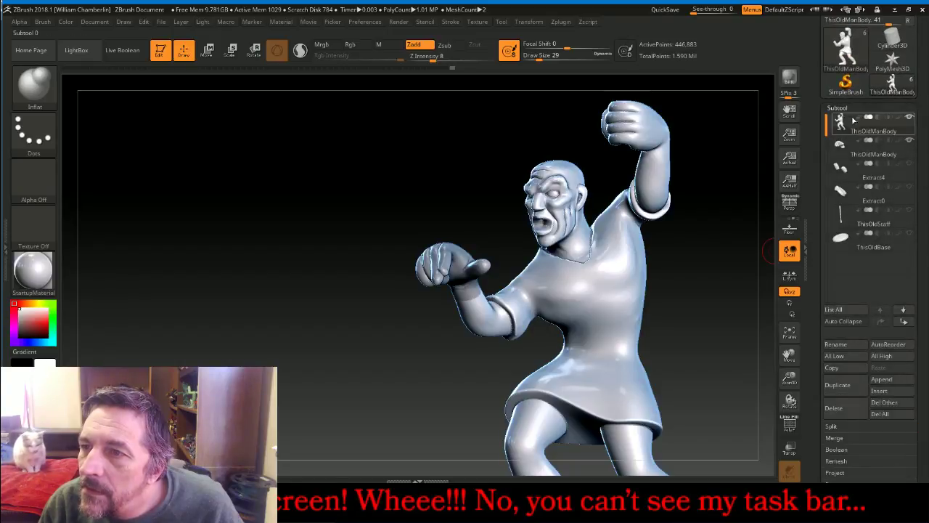
click(836, 438)
click(841, 448)
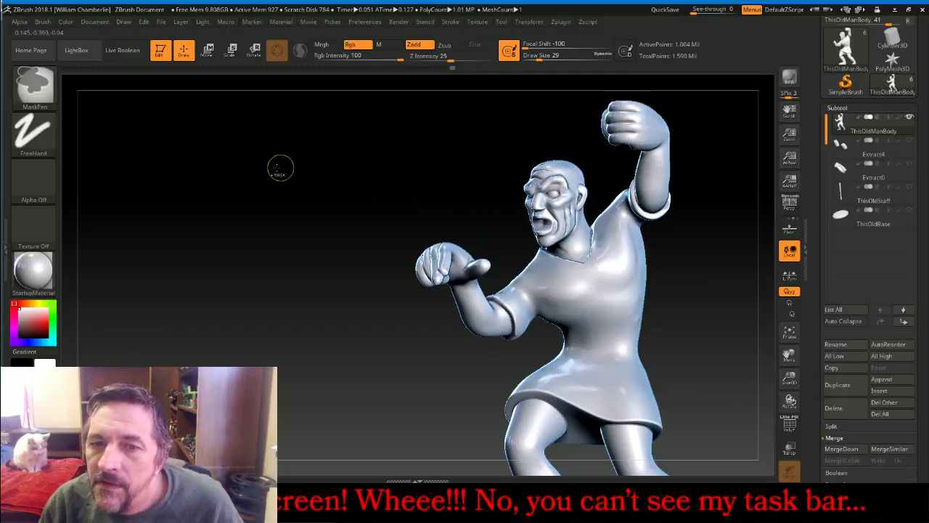
ctrl+drag(264, 165, 322, 244)
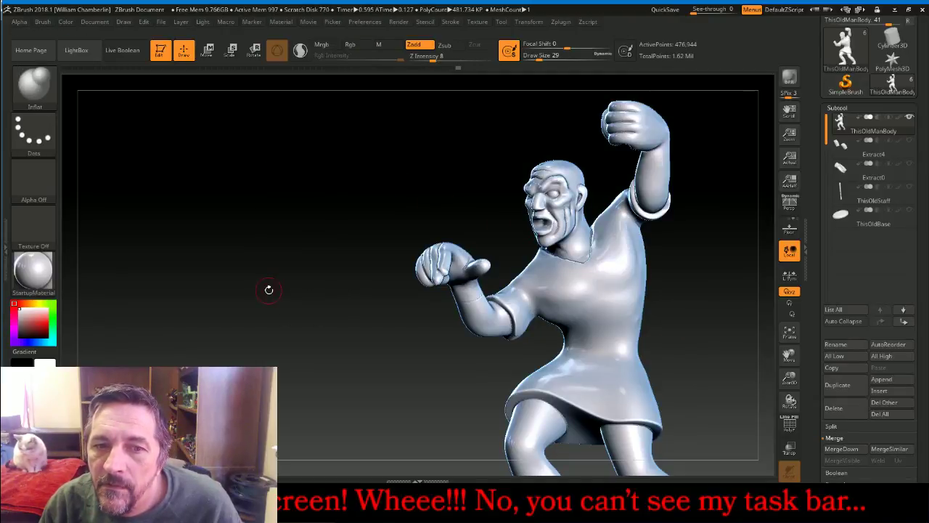
Raise the tips of the extended fingers with the Move Topological brush at draw size 52
mouse_move(286, 290)
mouse_down()
mouse_move(245, 284)
mouse_move(393, 275)
mouse_up()
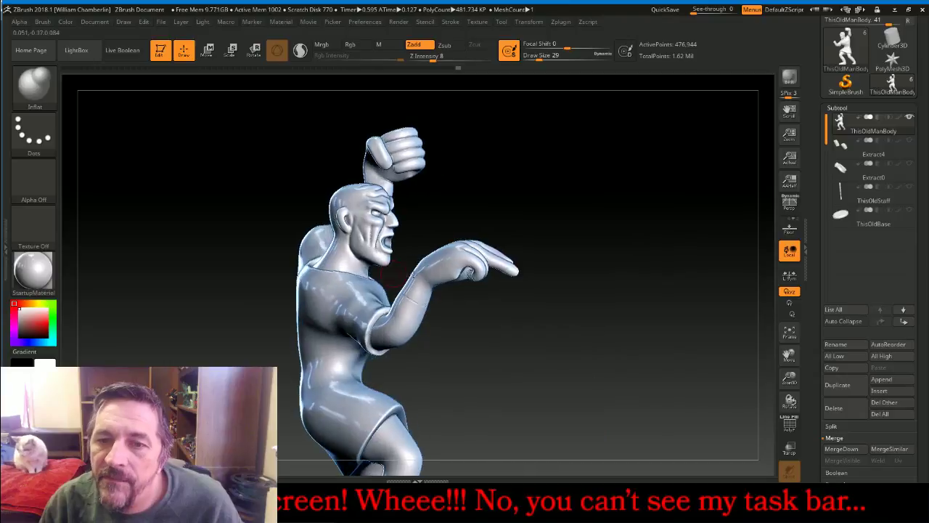
click(34, 83)
click(327, 93)
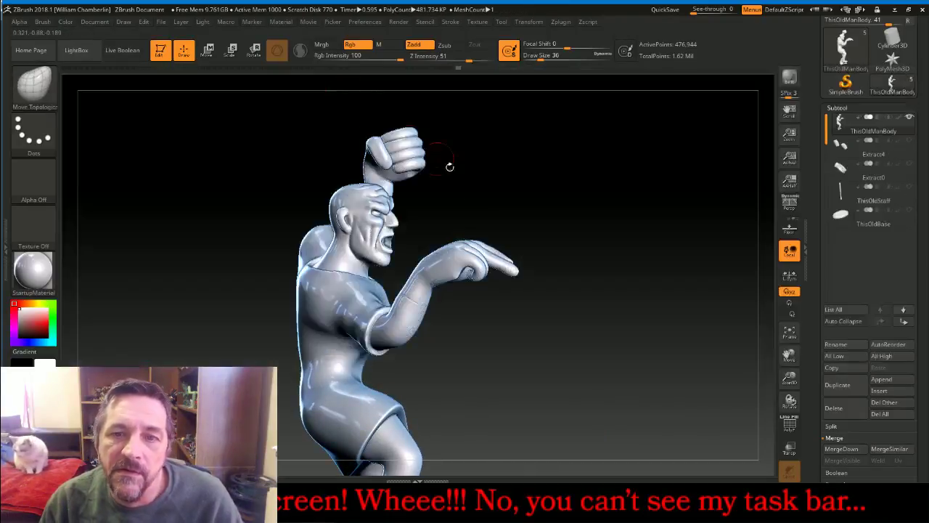
key(bracketright)
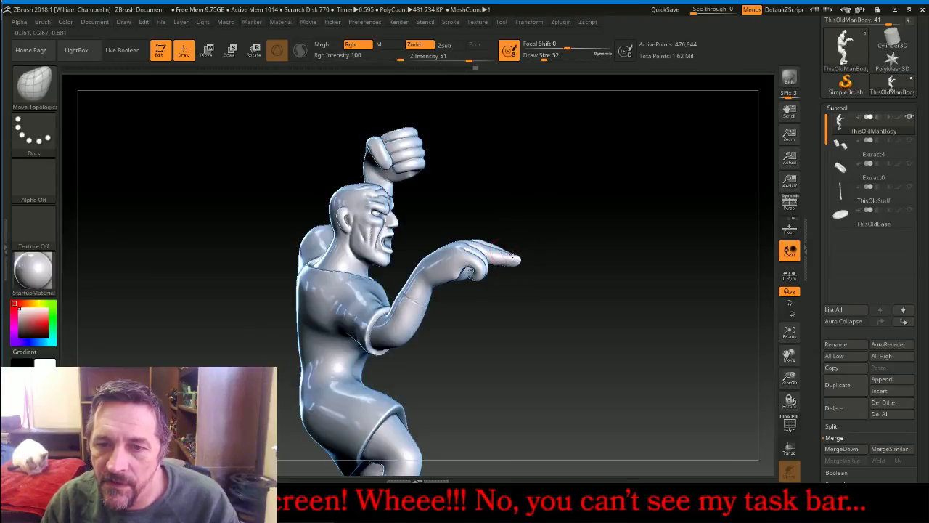
drag(657, 271, 407, 268)
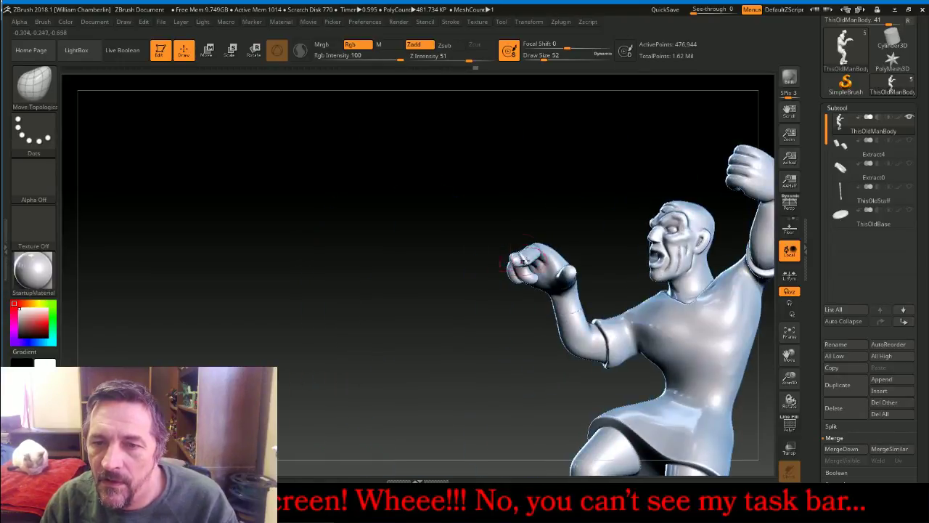
Refine the pose of the pointing hand's extended fingers from several angles with the Move Topological brush
drag(550, 233, 584, 207)
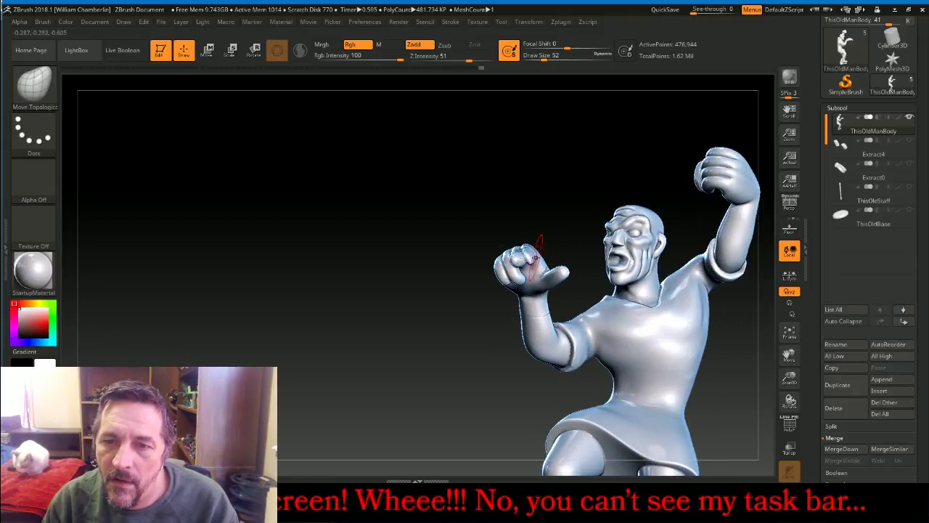
mouse_move(523, 255)
mouse_down()
mouse_move(552, 262)
mouse_move(594, 292)
mouse_move(528, 268)
mouse_up()
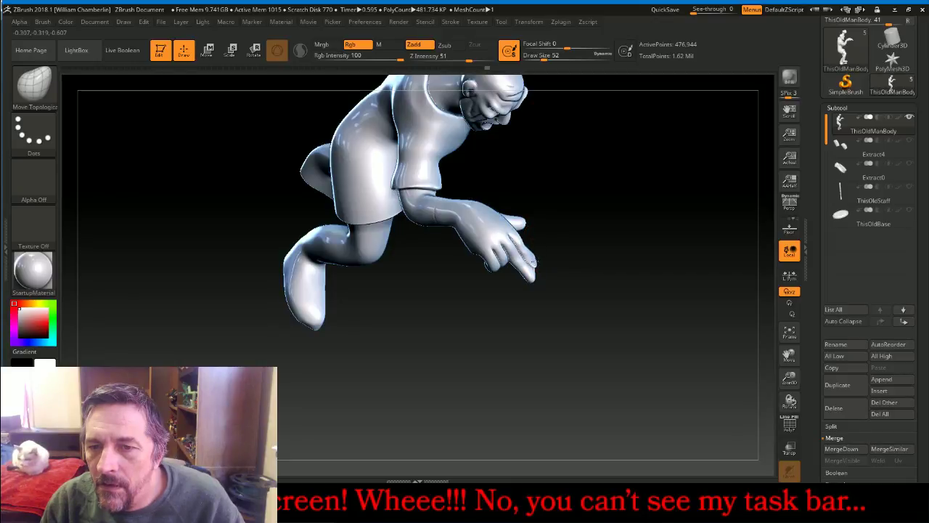
drag(583, 311, 543, 258)
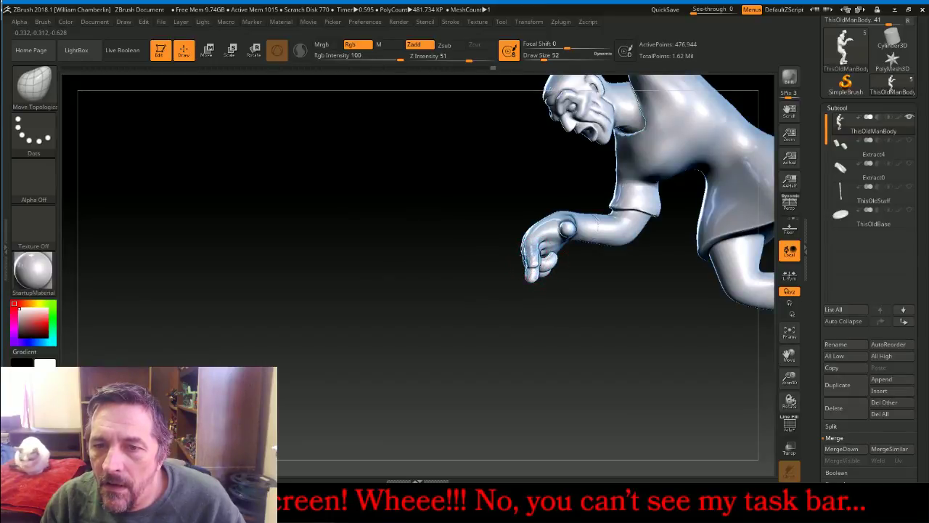
drag(535, 325, 573, 324)
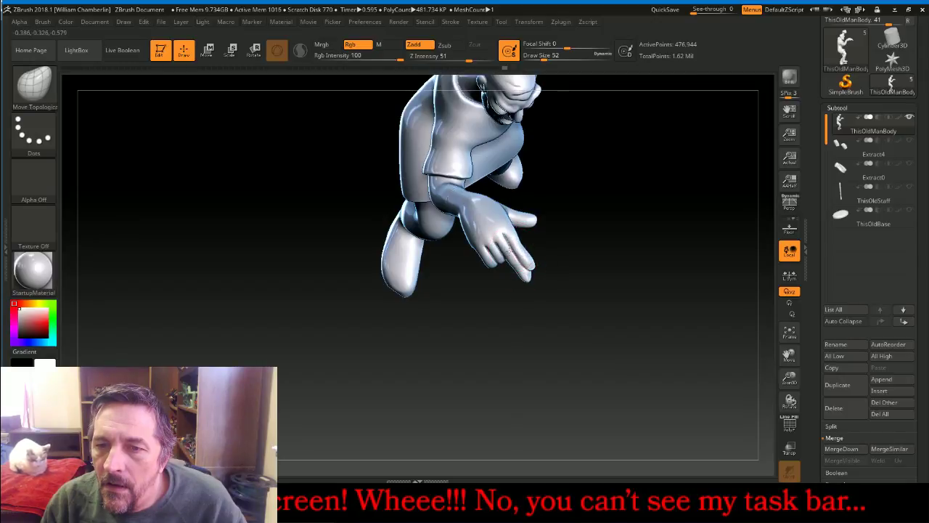
drag(573, 288, 513, 250)
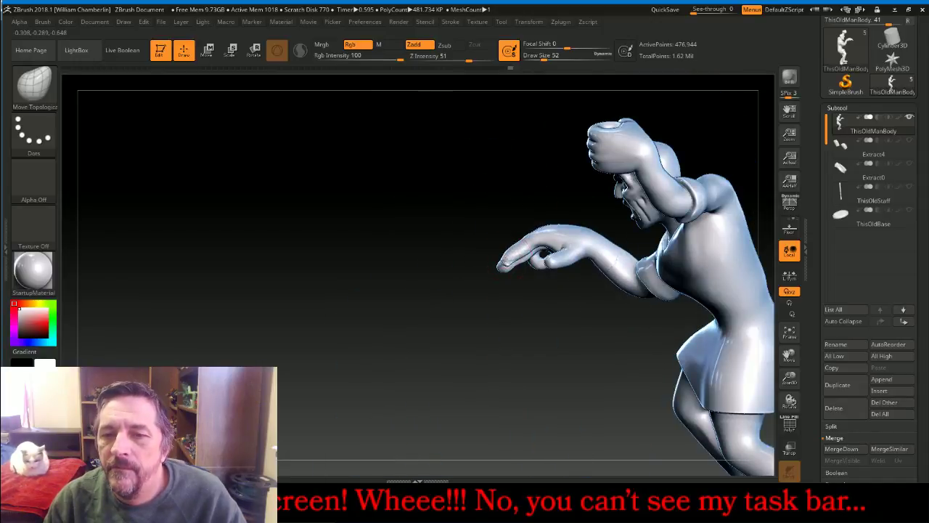
drag(471, 307, 681, 298)
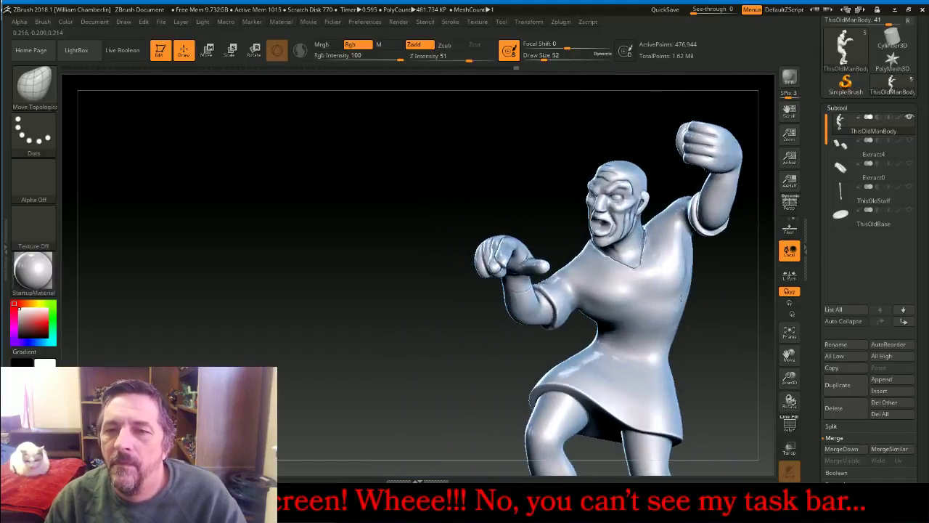
Show the Extract4 leg wraps, Extract0 belt, ThisOldStaff and ThisOldBase subtools and frame the whole miniature
click(794, 331)
shift+drag(739, 356, 724, 363)
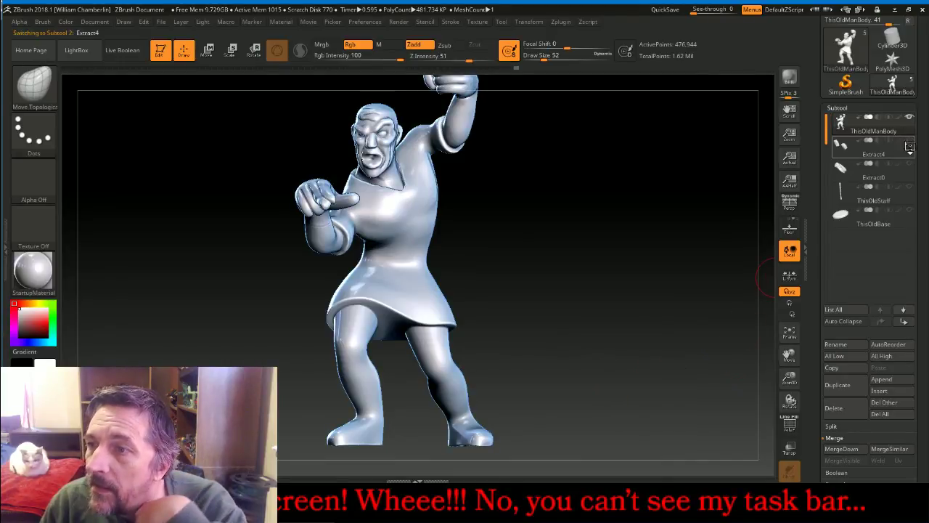
click(910, 146)
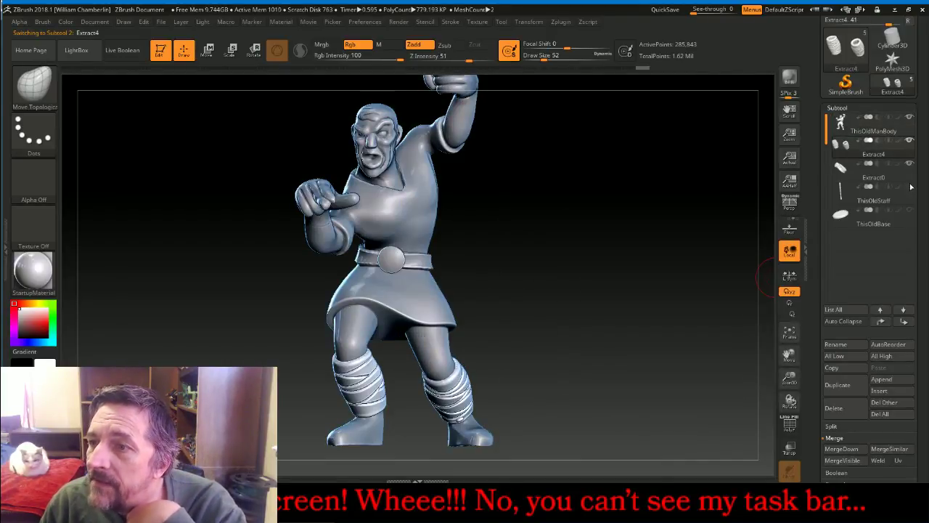
click(910, 187)
click(909, 209)
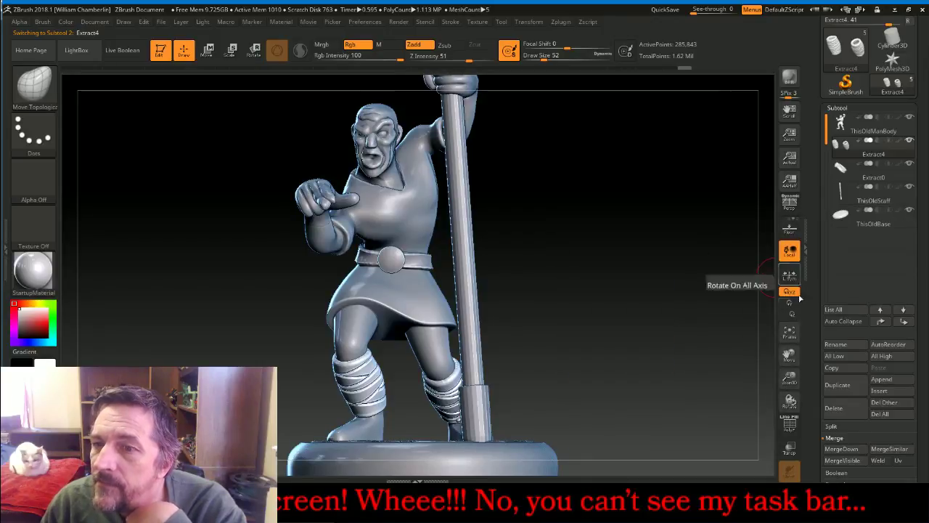
click(790, 333)
click(790, 333)
drag(730, 343, 697, 344)
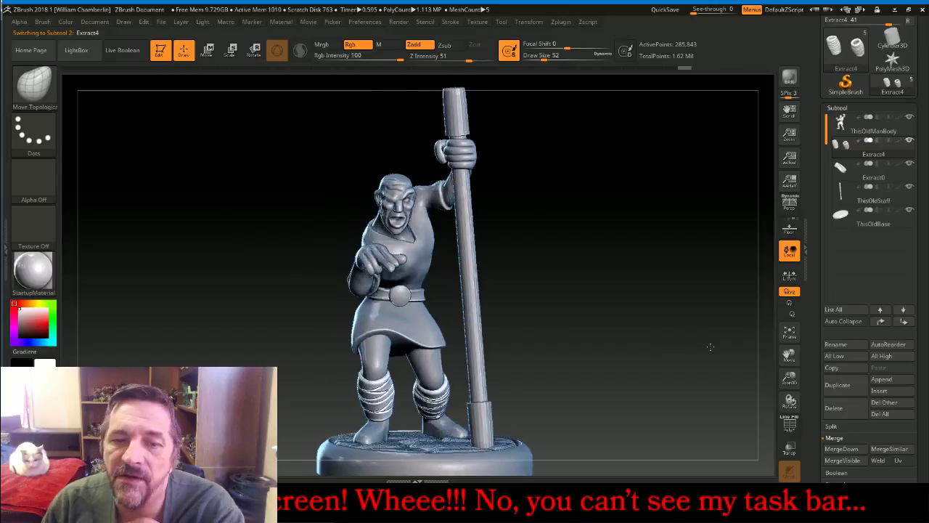
Select the ThisOldManBody subtool, review the full pose and check the stream's live chat for viewer feedback
alt+click(422, 369)
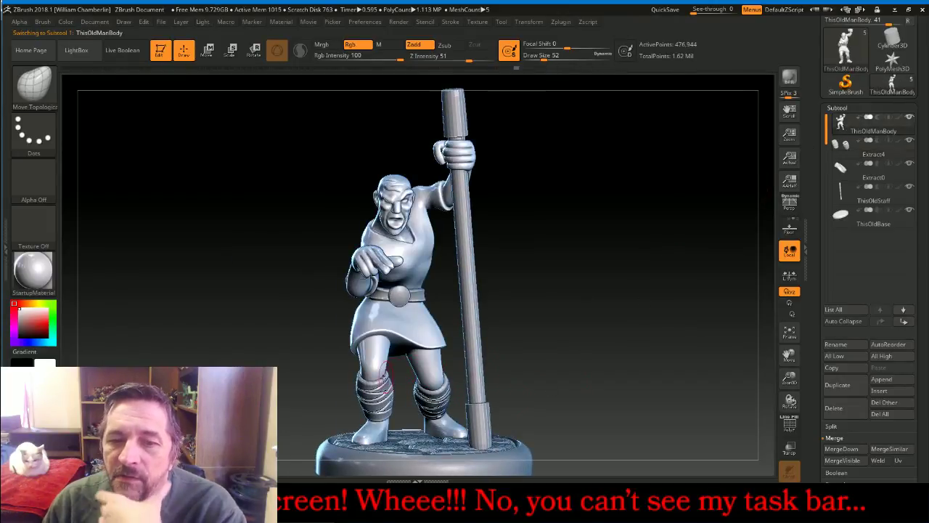
drag(553, 371, 585, 376)
click(475, 502)
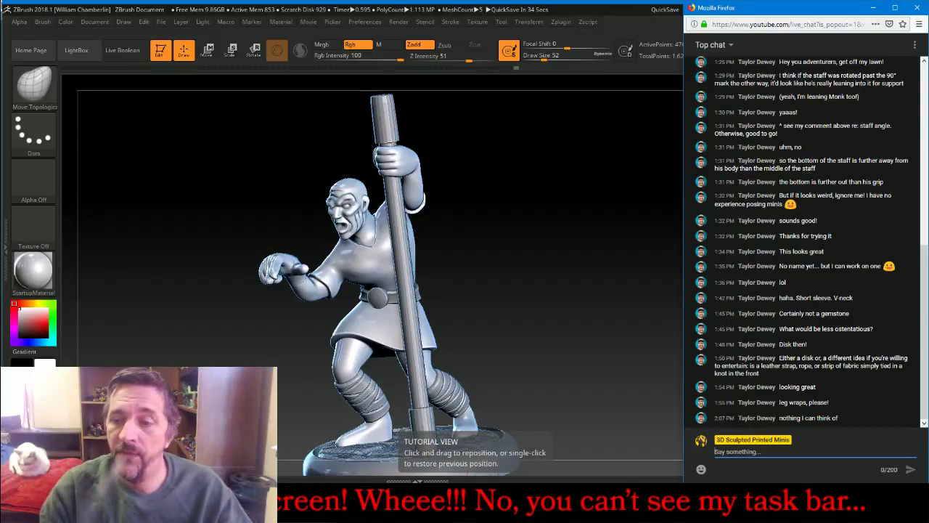
click(592, 280)
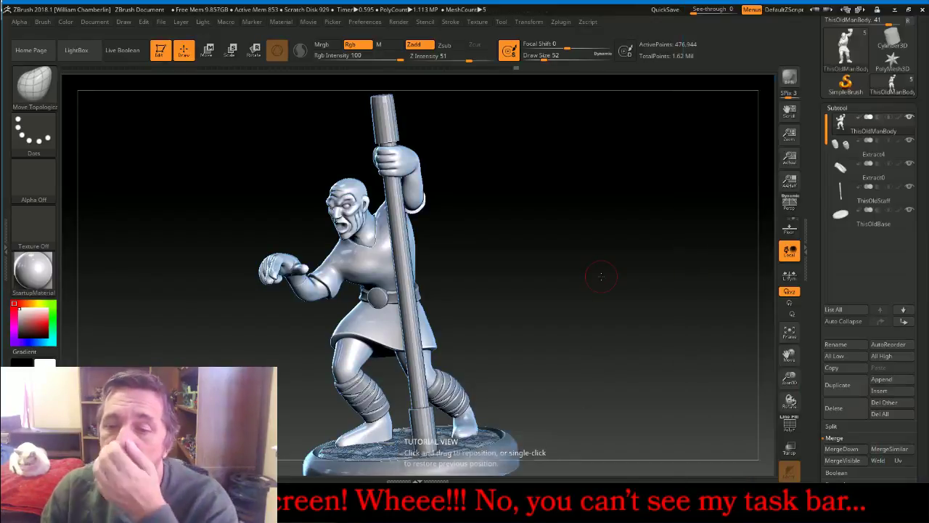
Subdivide the ThisOldStaff subtool three times, delete its lower subdivision levels, and reselect ThisOldManBody
click(846, 196)
click(838, 108)
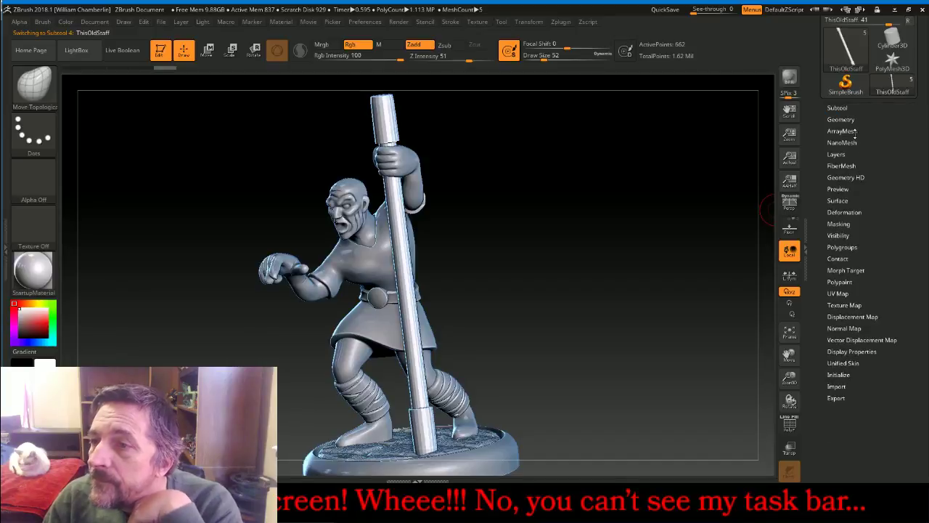
click(841, 119)
click(841, 209)
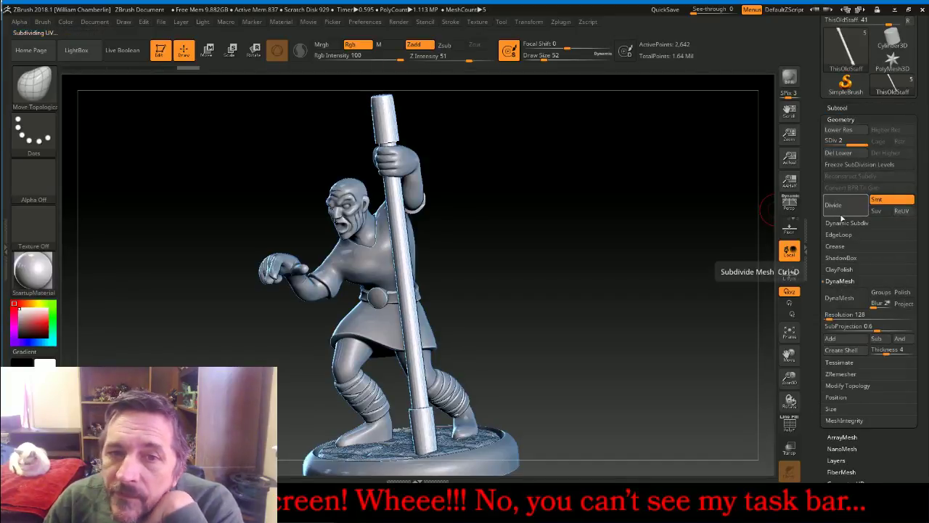
click(841, 209)
click(841, 209)
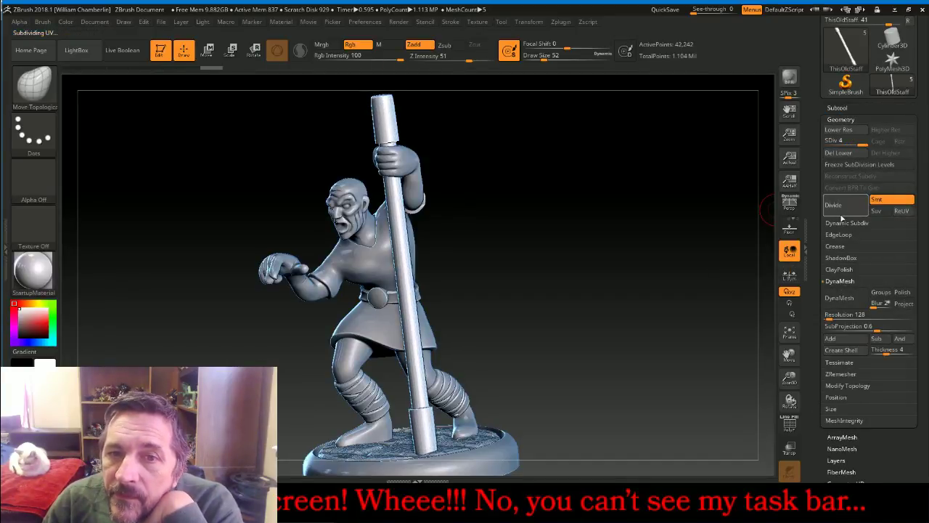
click(841, 154)
click(838, 107)
click(871, 125)
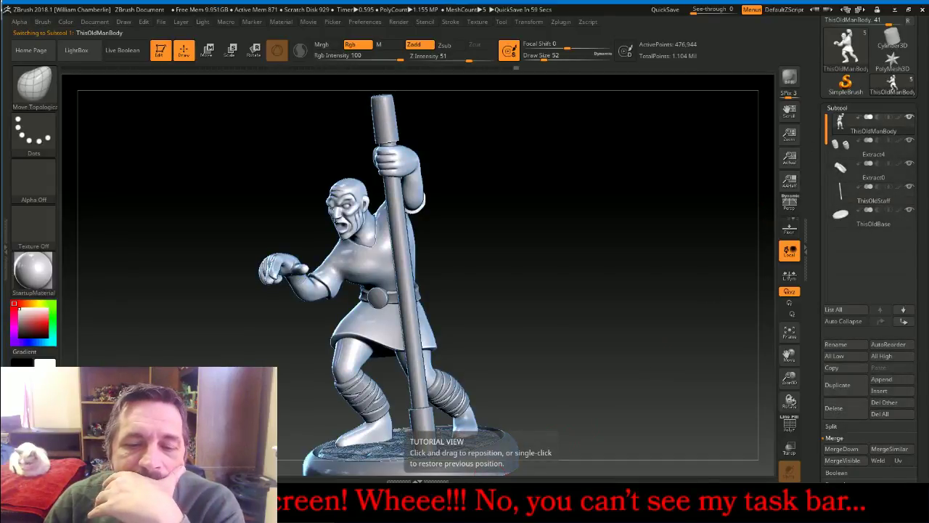
Check the live chat for suggestions on the old man's hair and examine the figure from the front and side
key(alt+Tab)
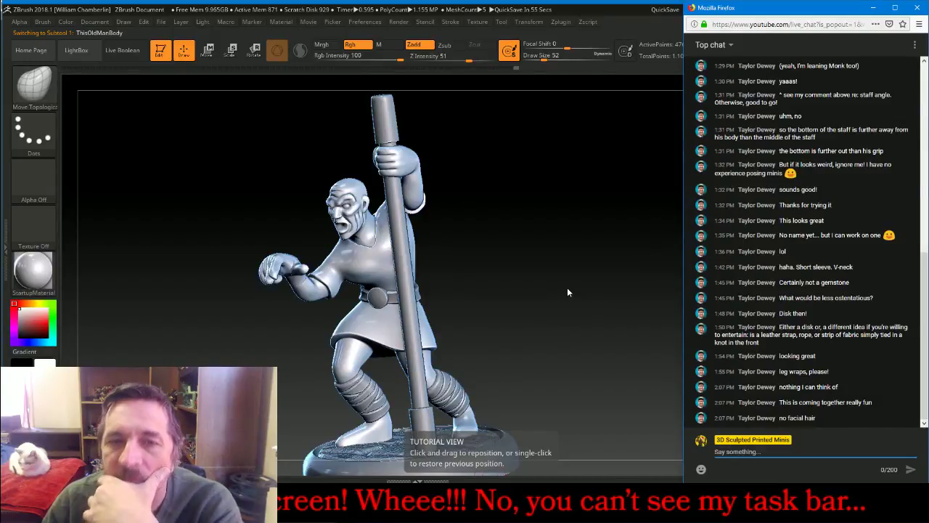
mouse_move(567, 288)
mouse_down()
mouse_move(593, 240)
mouse_move(573, 235)
mouse_up()
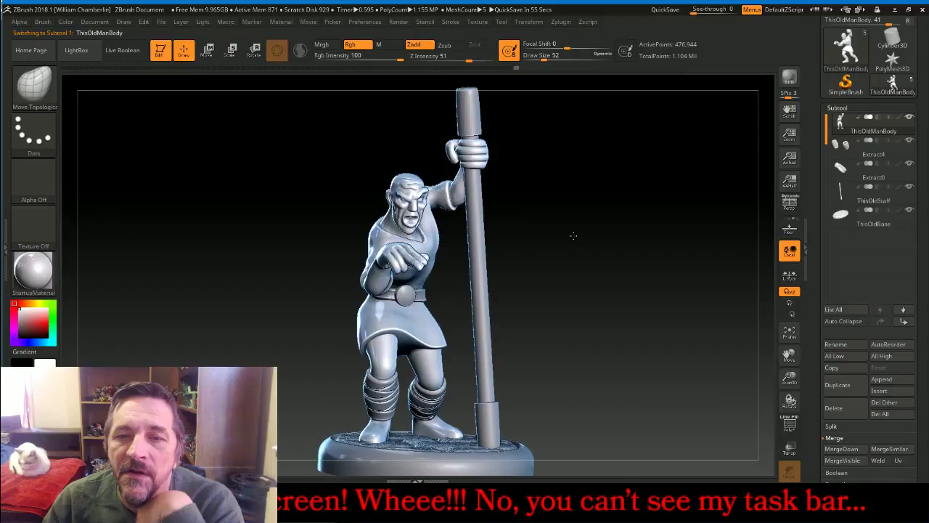
mouse_move(573, 235)
mouse_down()
mouse_move(545, 233)
mouse_move(625, 220)
mouse_move(637, 228)
mouse_move(632, 237)
mouse_up()
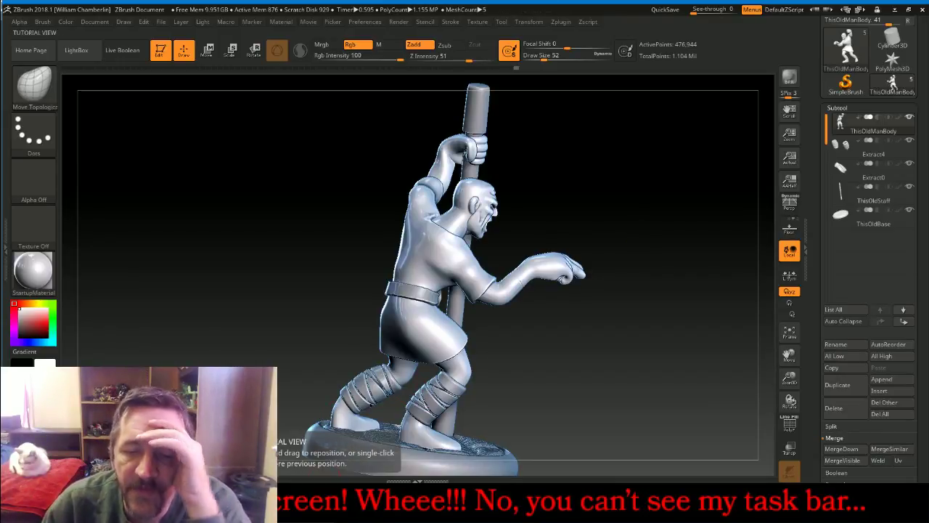
click(313, 510)
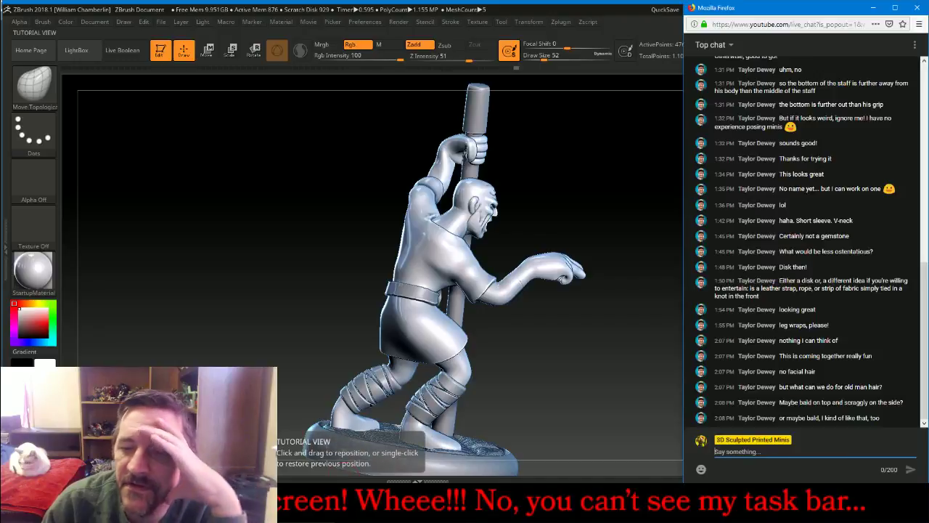
click(611, 352)
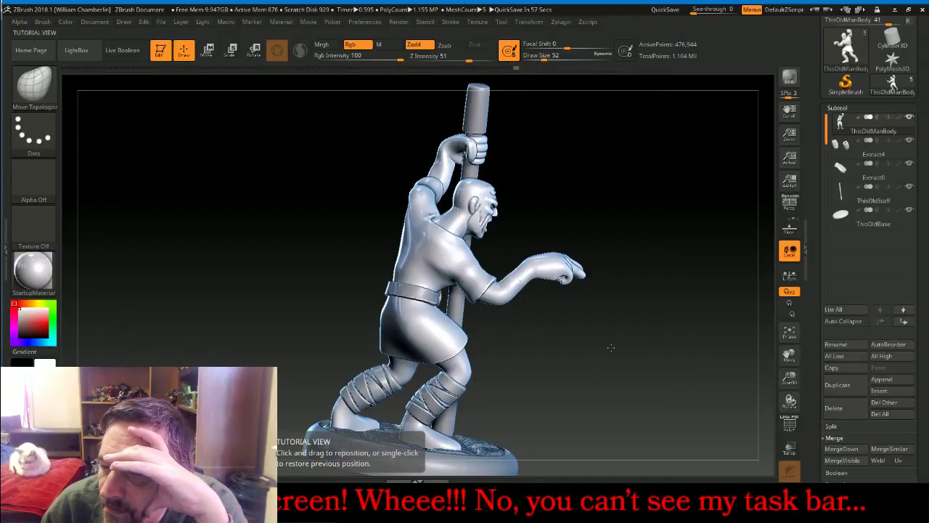
mouse_move(610, 349)
mouse_down()
mouse_move(633, 347)
mouse_move(557, 313)
mouse_up()
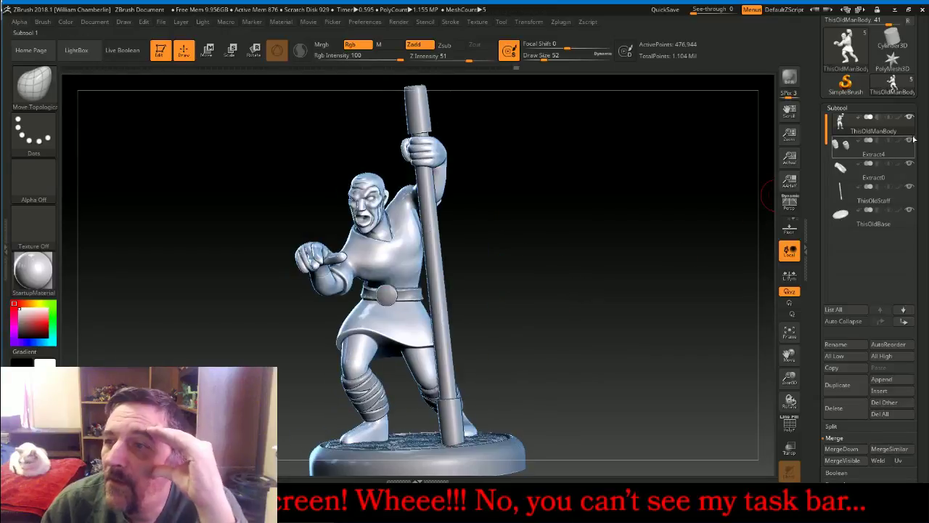
Hide the ThisOldStaff and ThisOldBase subtools while leaving the leg wraps and belt visible with the body
click(910, 140)
click(909, 162)
click(910, 186)
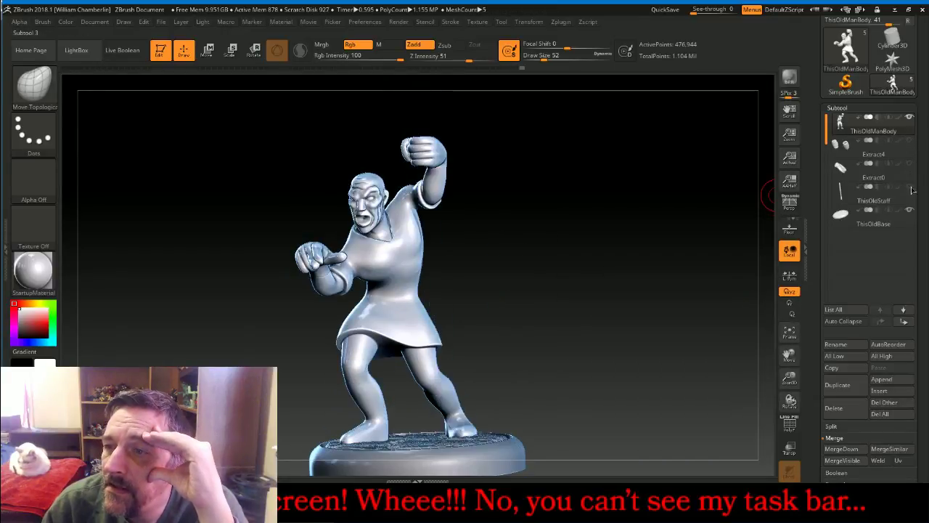
click(910, 209)
drag(690, 250, 699, 273)
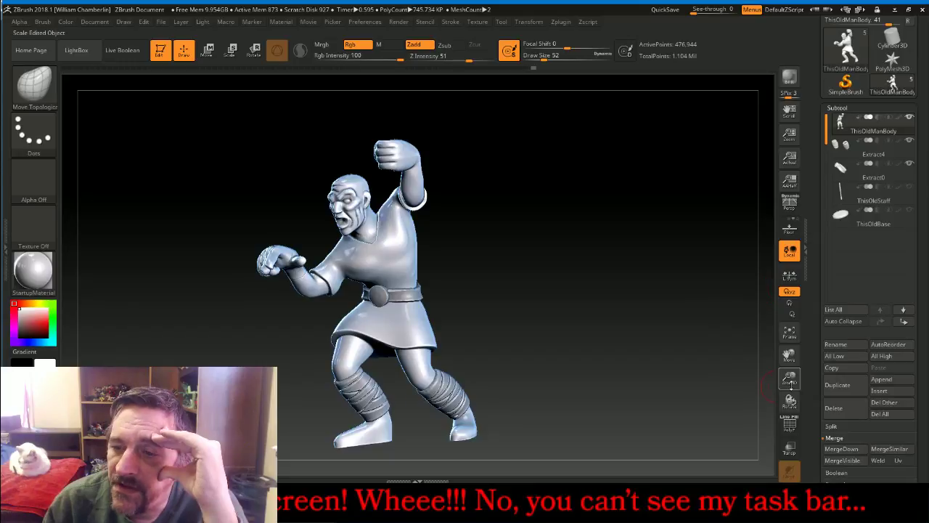
Set up the ClayBuildup brush with Alpha 01 and a reduced draw size of about 40 for sculpting the legs
mouse_move(791, 383)
mouse_down()
mouse_move(807, 343)
mouse_move(853, 314)
mouse_up()
click(51, 88)
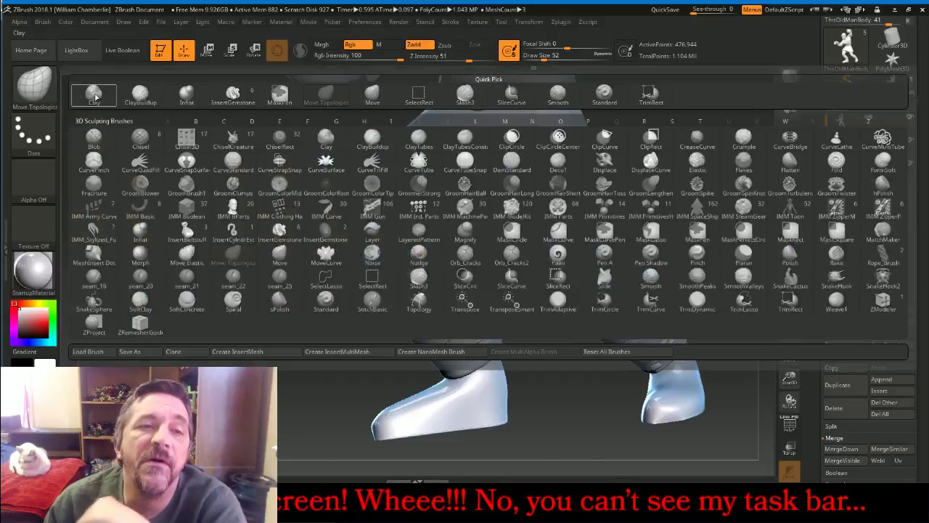
click(148, 93)
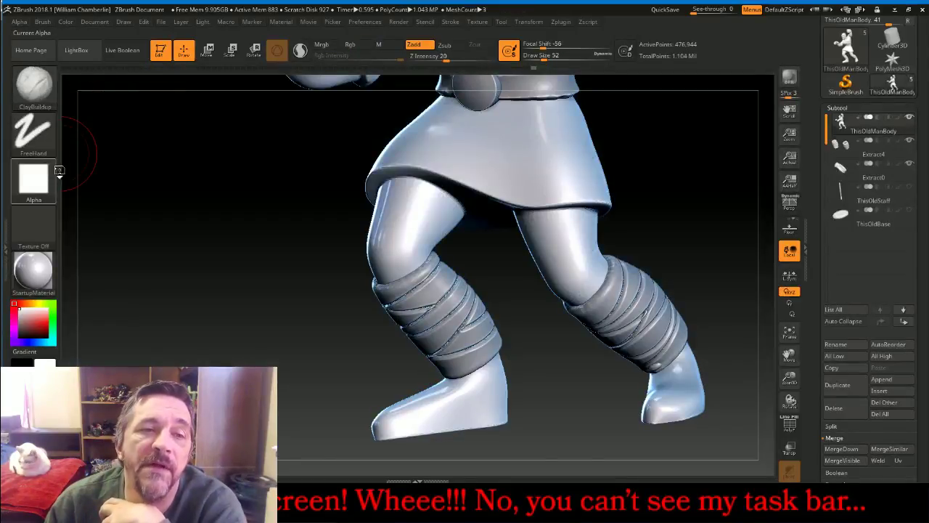
click(38, 181)
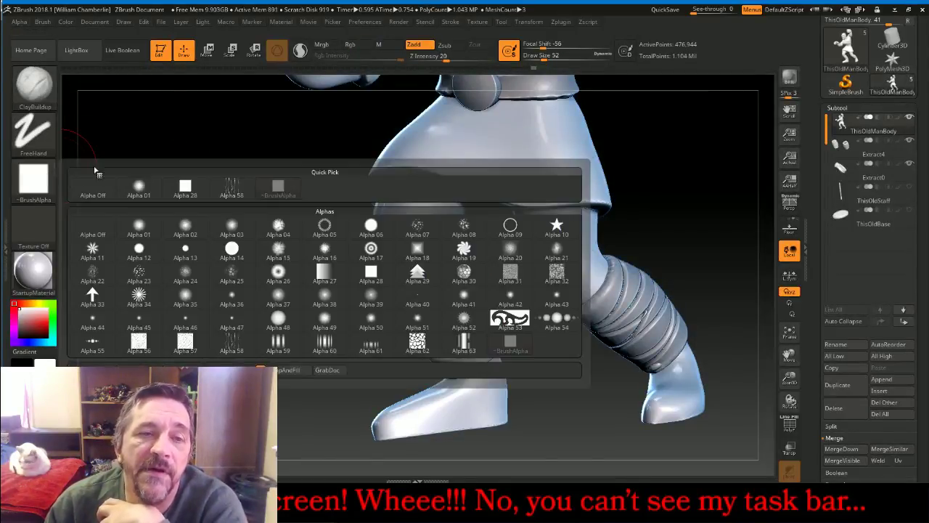
click(138, 186)
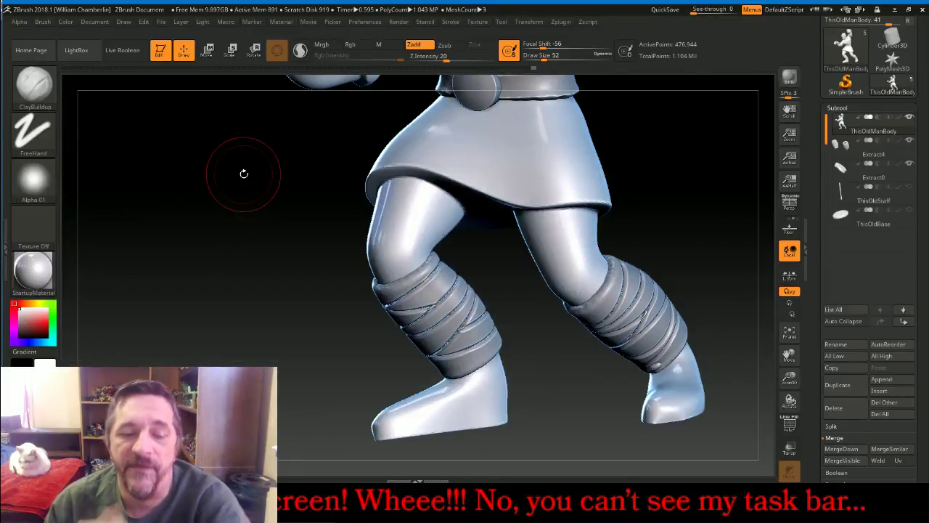
key(bracketleft)
key(bracketleft)
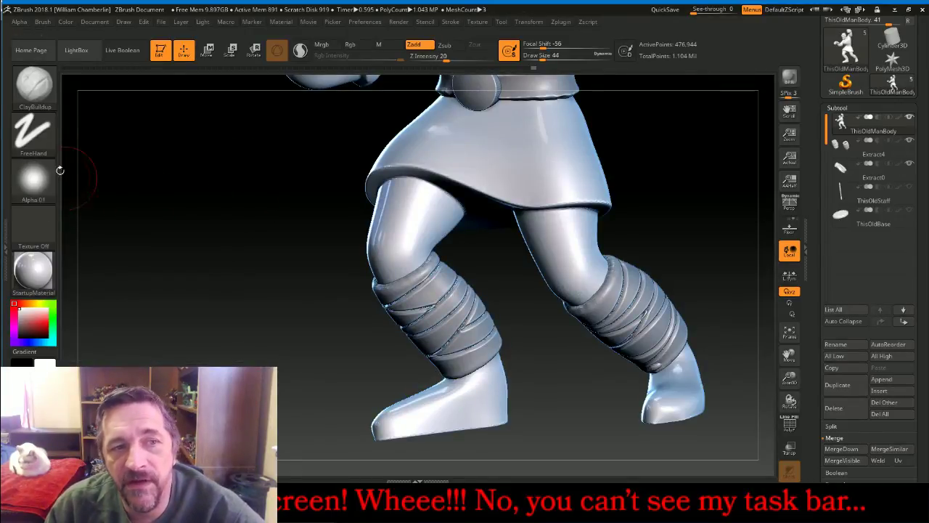
Build up muscle and knee forms on the front and back of the figure's right leg above the wraps
drag(173, 180, 196, 193)
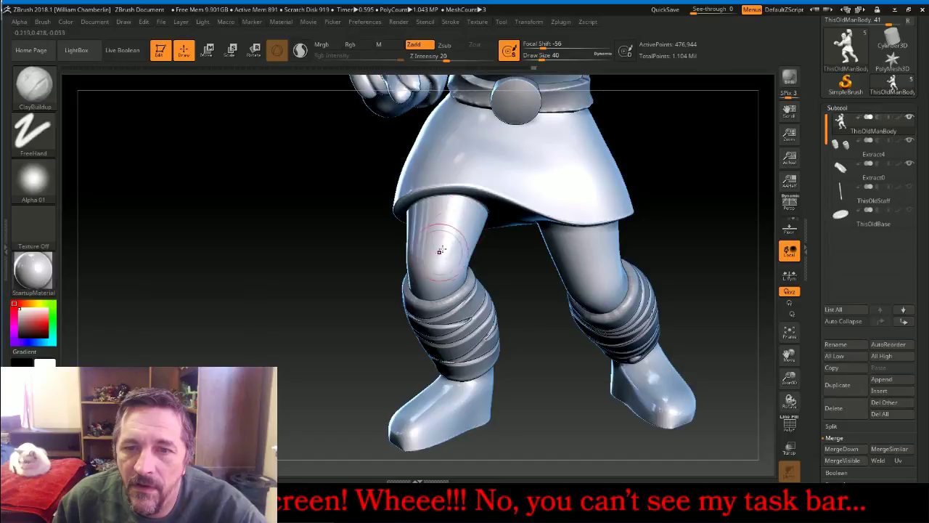
mouse_move(451, 228)
mouse_down()
mouse_move(450, 276)
mouse_move(431, 285)
mouse_move(430, 255)
mouse_up()
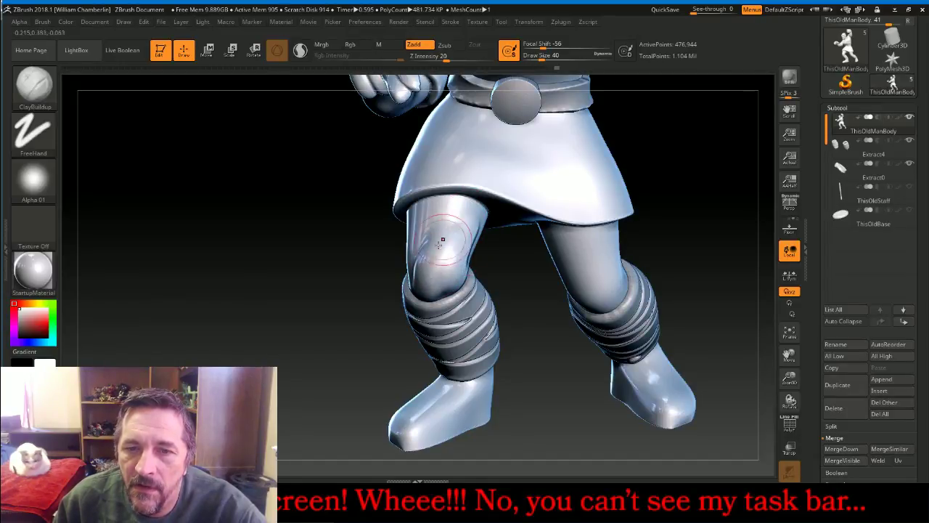
mouse_move(510, 280)
mouse_down()
mouse_move(484, 270)
mouse_move(508, 250)
mouse_move(501, 265)
mouse_move(459, 256)
mouse_move(485, 280)
mouse_move(520, 259)
mouse_move(516, 250)
mouse_move(444, 243)
mouse_move(410, 264)
mouse_move(390, 263)
mouse_up()
drag(564, 292, 588, 256)
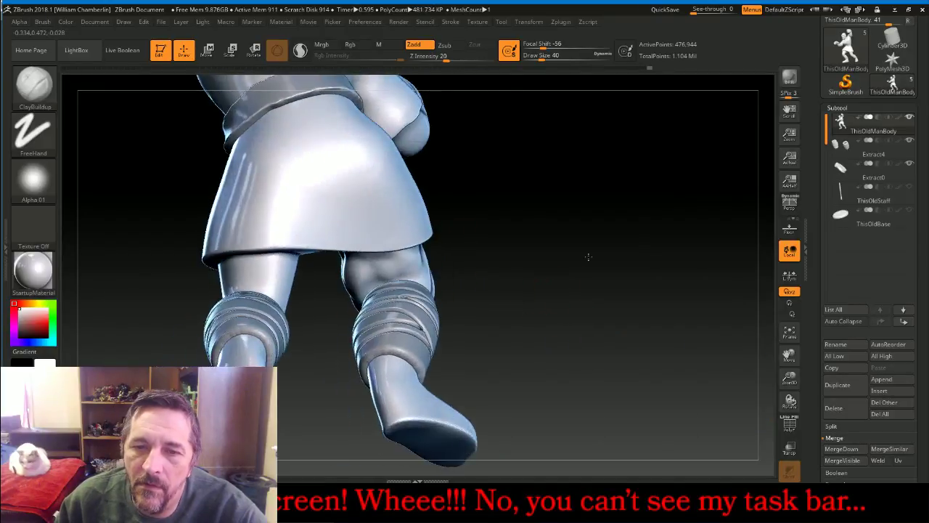
mouse_move(378, 267)
mouse_down()
mouse_move(392, 271)
mouse_move(364, 276)
mouse_up()
drag(543, 280, 653, 296)
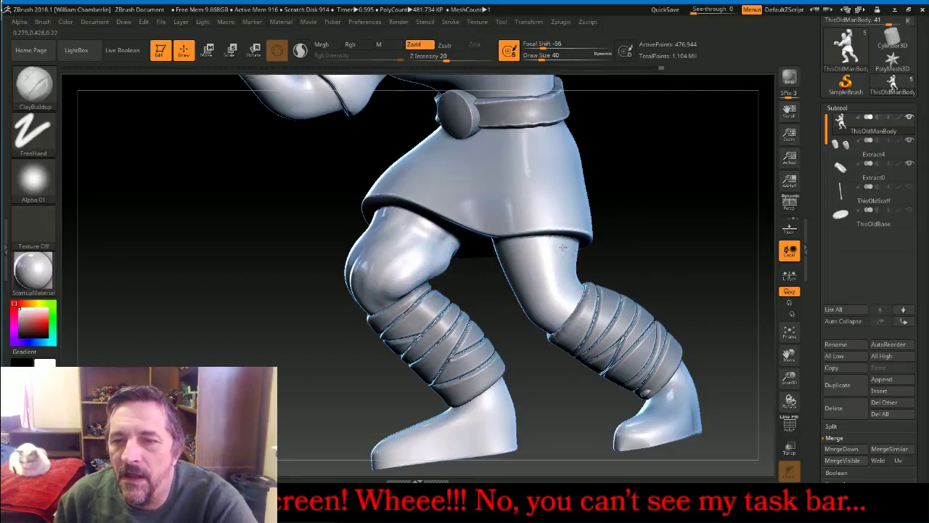
Build up muscle, kneecap and back-of-knee forms on the figure's left leg with the ClayBuildup brush
mouse_move(561, 294)
mouse_down()
mouse_move(565, 251)
mouse_move(559, 284)
mouse_up()
drag(542, 245, 541, 318)
mouse_move(526, 361)
mouse_down()
mouse_move(509, 348)
mouse_move(540, 317)
mouse_move(531, 254)
mouse_move(507, 313)
mouse_move(514, 326)
mouse_move(536, 315)
mouse_up()
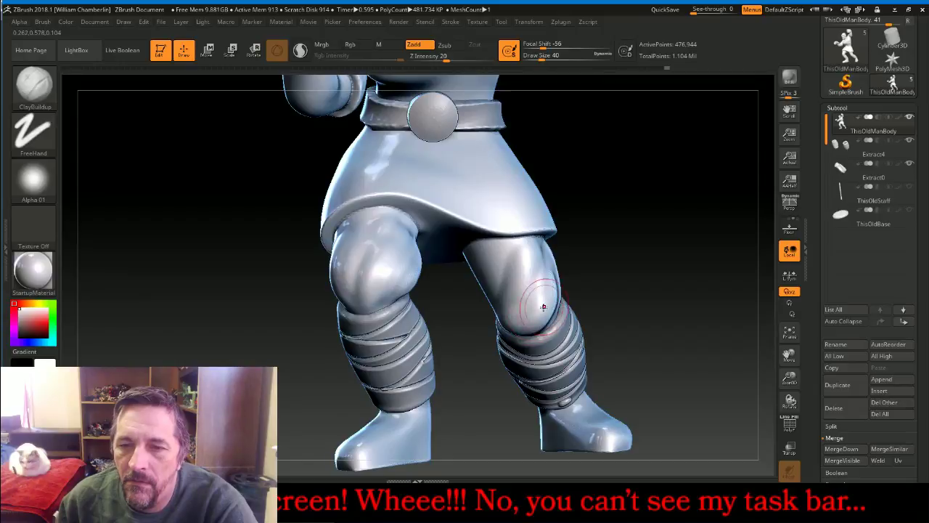
mouse_move(604, 273)
mouse_down()
mouse_move(635, 253)
mouse_move(616, 255)
mouse_up()
mouse_move(517, 269)
mouse_down()
mouse_move(507, 258)
mouse_move(483, 322)
mouse_move(507, 255)
mouse_move(479, 299)
mouse_up()
mouse_move(657, 305)
mouse_down()
mouse_move(484, 296)
mouse_move(499, 291)
mouse_move(515, 307)
mouse_up()
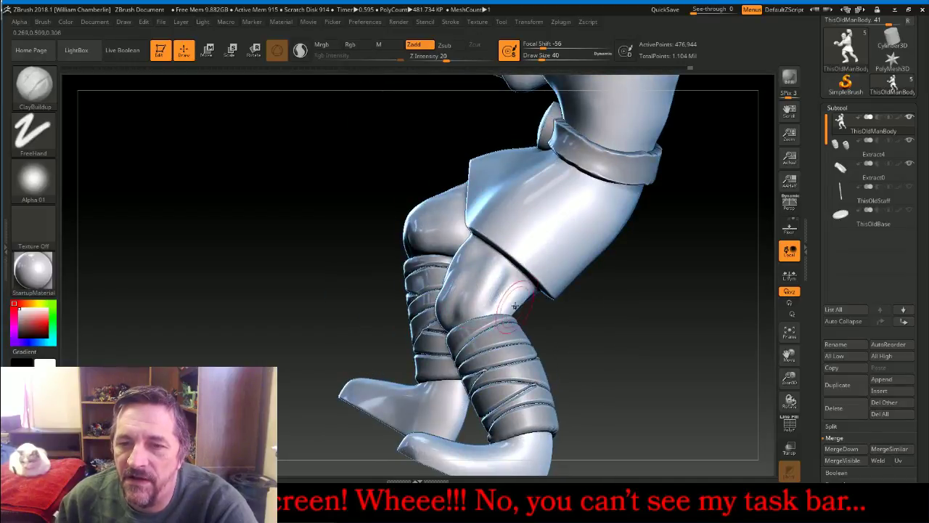
mouse_move(563, 339)
mouse_down()
mouse_move(547, 322)
mouse_move(479, 309)
mouse_up()
mouse_move(564, 304)
mouse_down()
mouse_move(548, 324)
mouse_move(533, 320)
mouse_move(535, 328)
mouse_up()
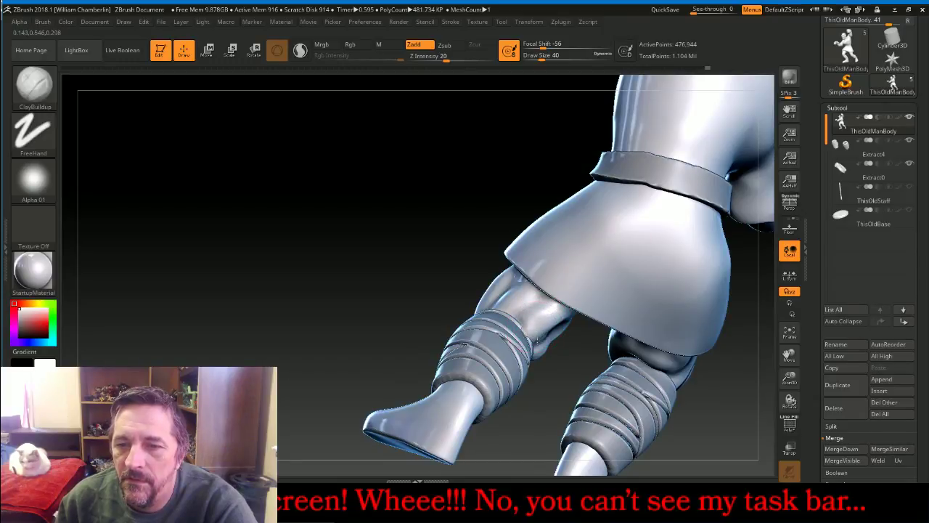
Build up diagonal tunic folds across the front of the torso above the belt with the ClayBuildup brush
mouse_move(540, 380)
mouse_down()
mouse_move(544, 345)
mouse_move(562, 332)
mouse_move(552, 341)
mouse_move(513, 216)
mouse_move(567, 222)
mouse_up()
drag(699, 222, 659, 338)
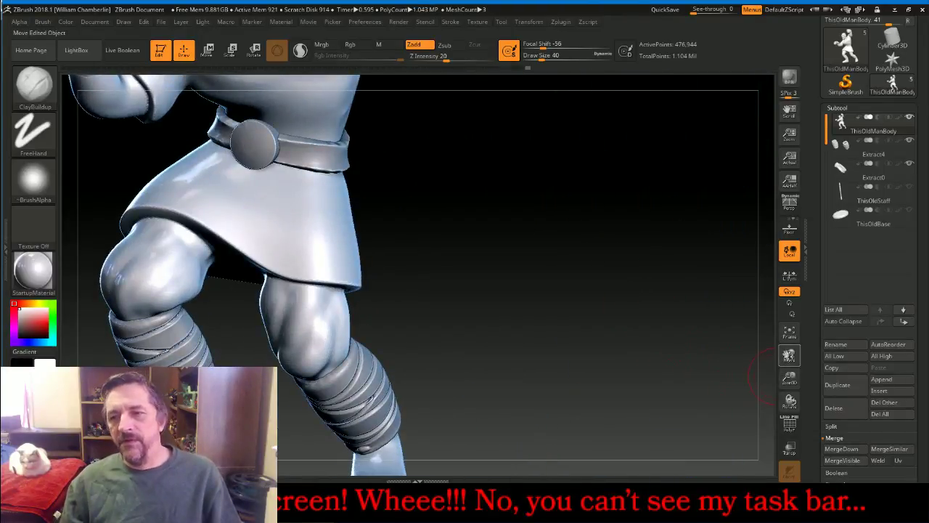
drag(789, 355, 908, 519)
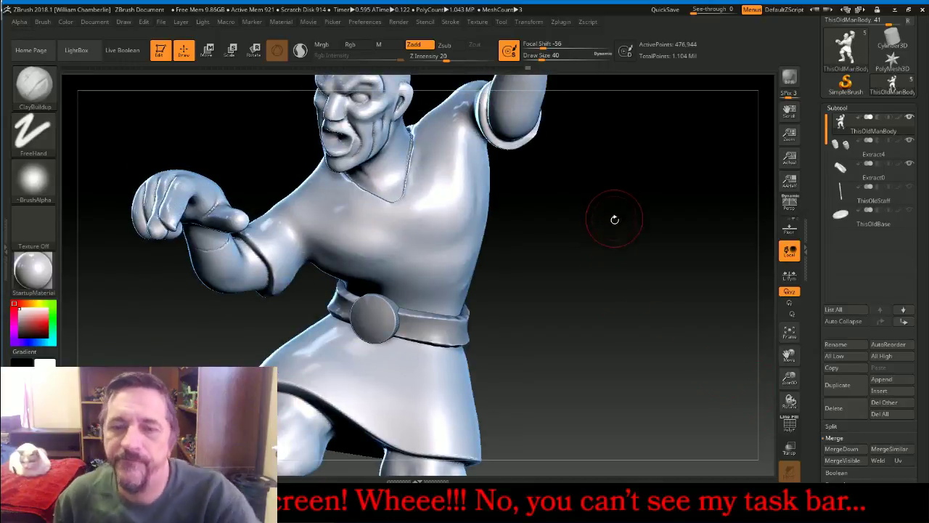
drag(608, 230, 618, 213)
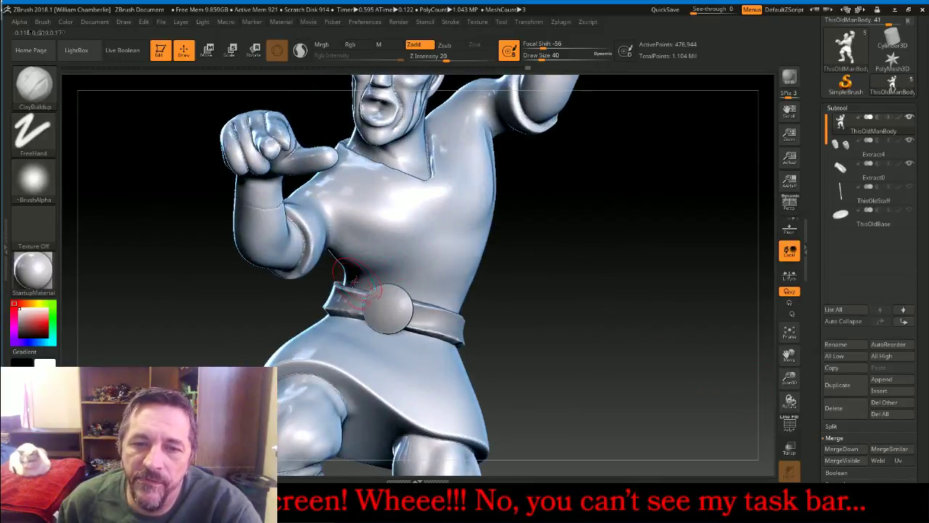
drag(355, 276, 450, 209)
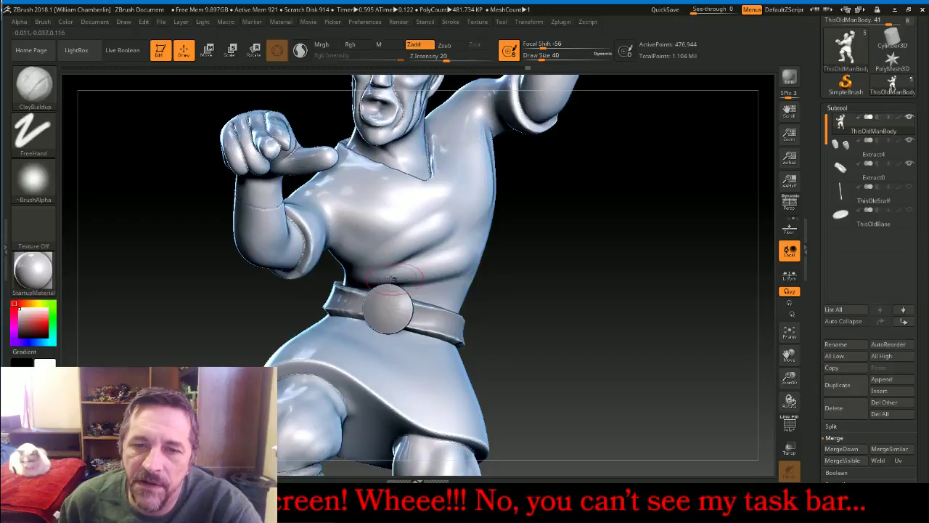
Sculpt long tunic folds over the figure's right shoulder blade and down the middle of the back to the belt
right_drag(392, 278, 249, 266)
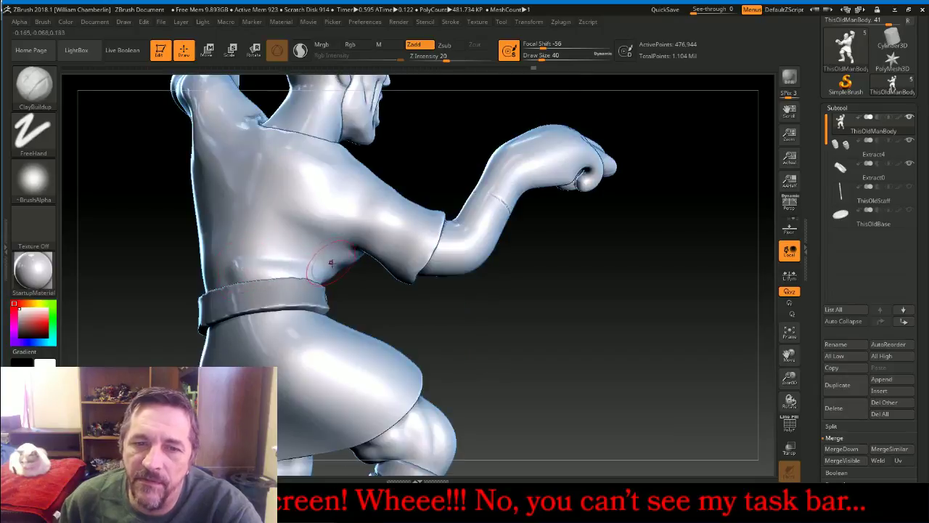
mouse_move(263, 236)
mouse_down()
mouse_move(280, 207)
mouse_move(331, 265)
mouse_move(275, 190)
mouse_up()
drag(347, 249, 320, 181)
mouse_move(405, 307)
mouse_down()
mouse_move(473, 343)
mouse_move(480, 334)
mouse_move(419, 316)
mouse_up()
mouse_move(278, 158)
mouse_down()
mouse_move(339, 197)
mouse_move(252, 205)
mouse_move(264, 256)
mouse_up()
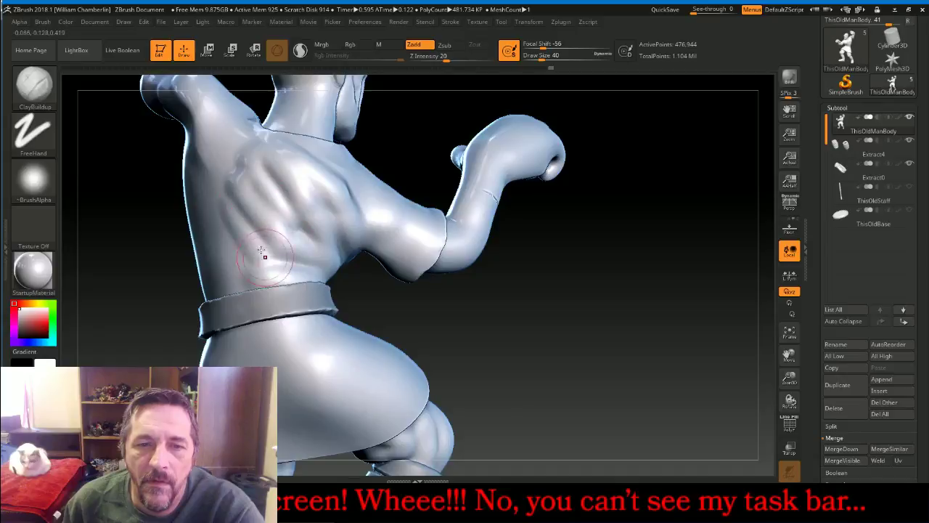
drag(212, 174, 231, 279)
mouse_move(236, 123)
mouse_down()
mouse_move(233, 161)
mouse_move(262, 278)
mouse_up()
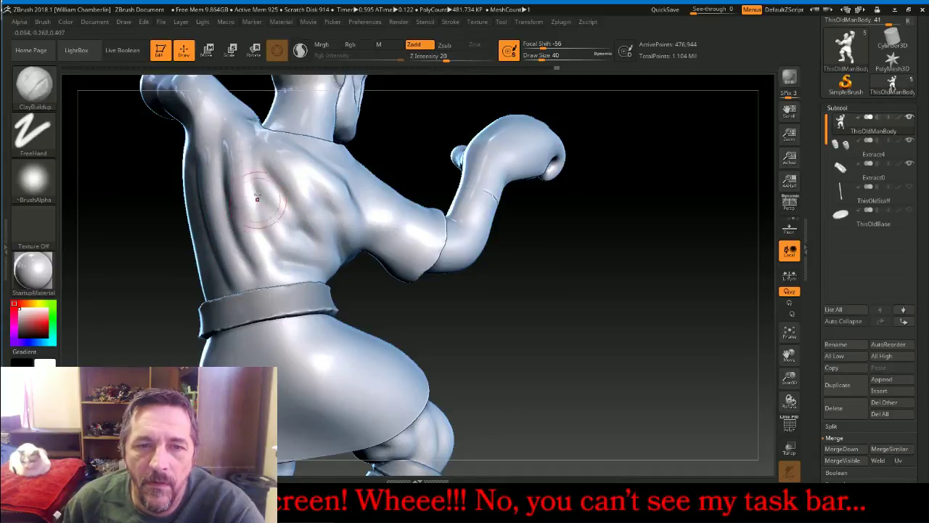
drag(253, 155, 286, 224)
Sculpt stretched tunic folds from the figure's raised left armpit down the front of the chest toward the waist
mouse_move(426, 331)
mouse_down()
mouse_move(508, 284)
mouse_move(342, 130)
mouse_up()
drag(298, 96, 241, 210)
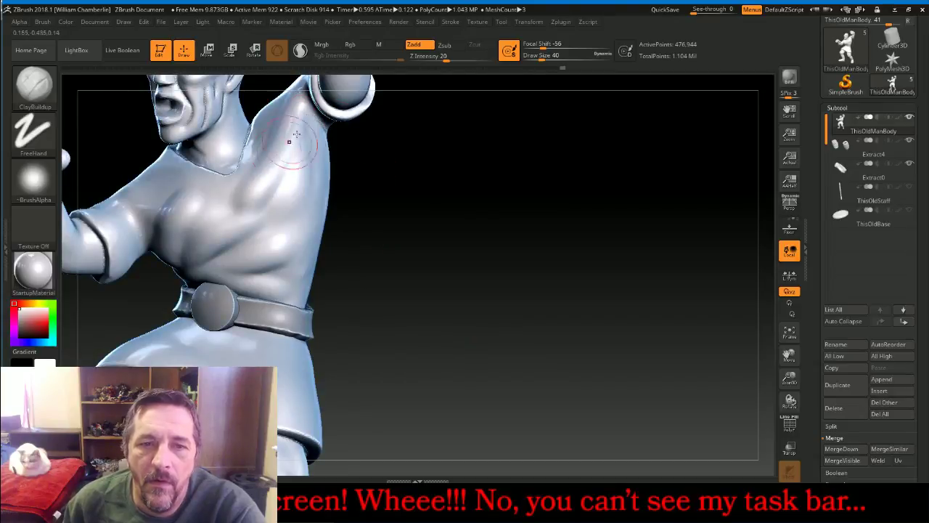
drag(294, 138, 268, 245)
drag(314, 151, 297, 263)
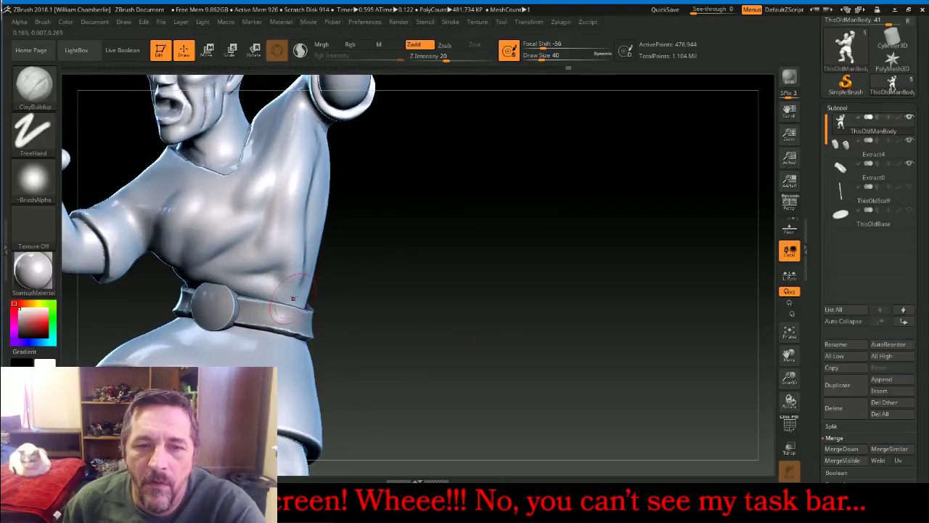
Build up hanging and crossing tunic folds along the figure's left flank, from below the raised arm to the belt
drag(403, 273, 294, 273)
drag(329, 150, 315, 277)
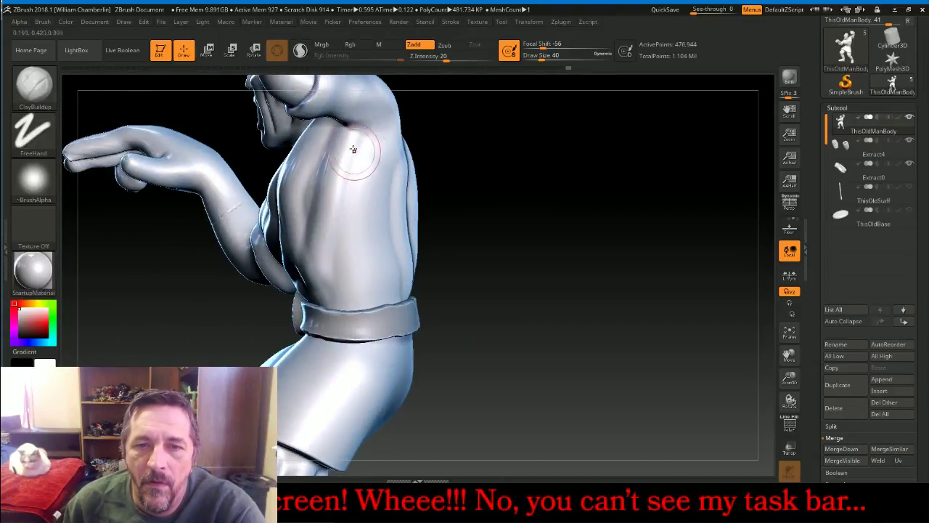
mouse_move(357, 151)
mouse_down()
mouse_move(384, 161)
mouse_move(394, 148)
mouse_move(331, 180)
mouse_move(341, 231)
mouse_move(372, 274)
mouse_up()
drag(393, 206, 385, 296)
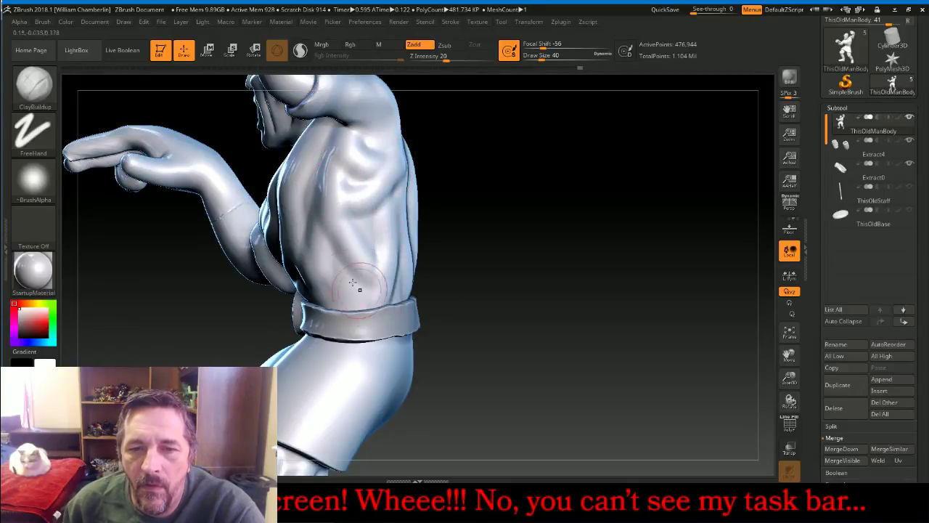
mouse_move(331, 228)
mouse_down()
mouse_move(337, 276)
mouse_move(363, 285)
mouse_up()
drag(329, 194, 373, 266)
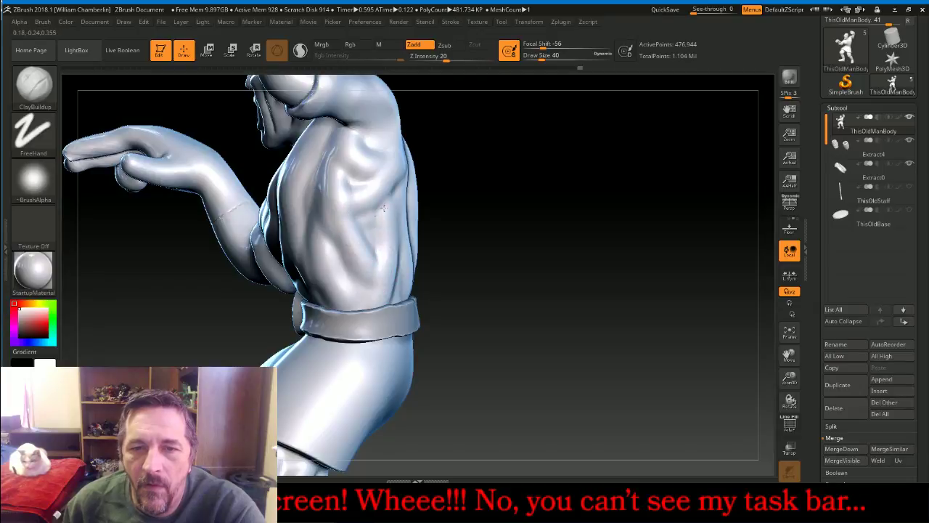
mouse_move(371, 226)
mouse_down()
mouse_move(394, 177)
mouse_move(369, 231)
mouse_up()
drag(355, 167, 378, 148)
Add diagonal tunic folds on the lower front of the torso converging toward the belt buckle
mouse_move(430, 171)
mouse_down()
mouse_move(472, 188)
mouse_move(332, 182)
mouse_move(317, 247)
mouse_up()
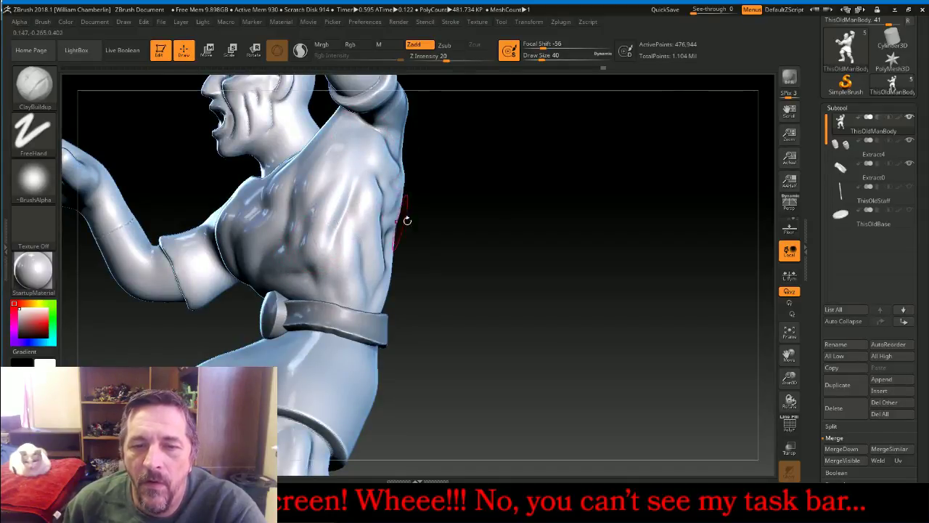
drag(438, 220, 513, 202)
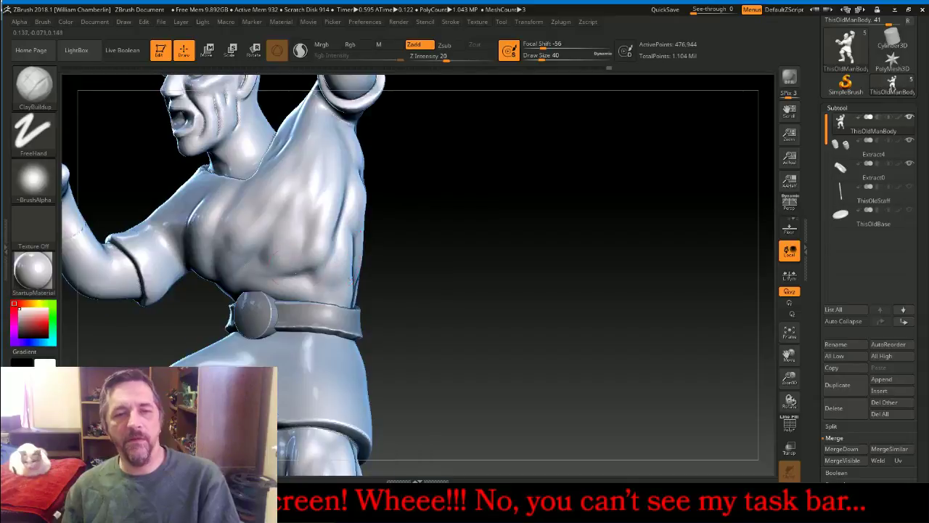
mouse_move(312, 258)
mouse_down()
mouse_move(284, 292)
mouse_move(259, 275)
mouse_move(248, 282)
mouse_up()
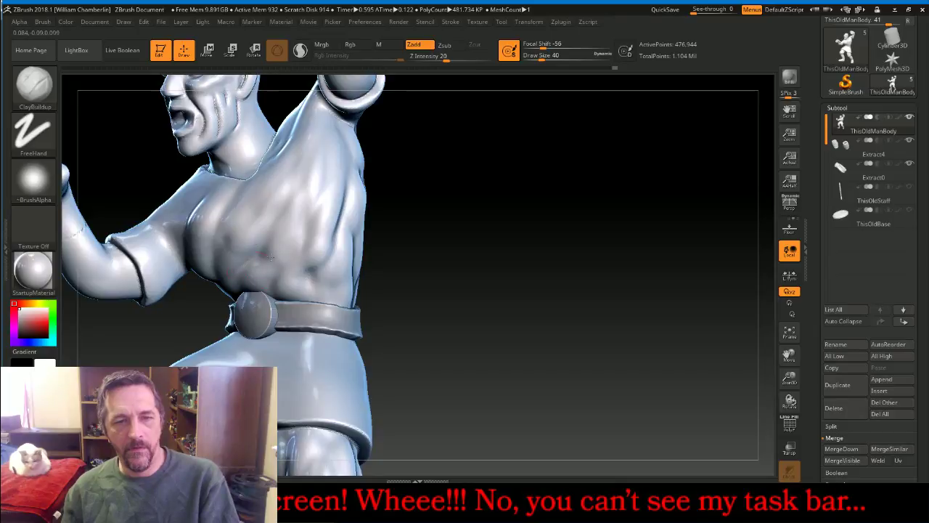
drag(280, 249, 253, 278)
drag(293, 227, 253, 274)
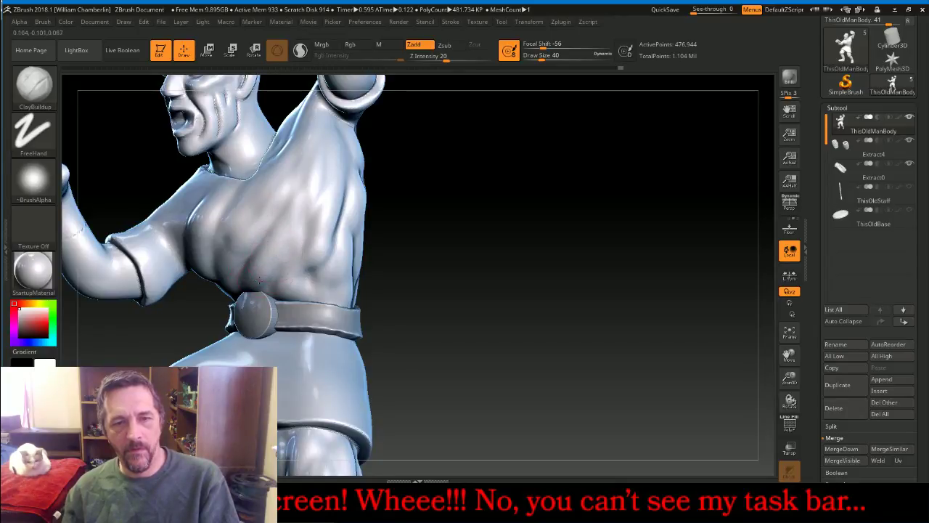
drag(308, 266, 287, 278)
mouse_move(312, 222)
mouse_down()
mouse_move(303, 255)
mouse_move(317, 253)
mouse_move(315, 273)
mouse_up()
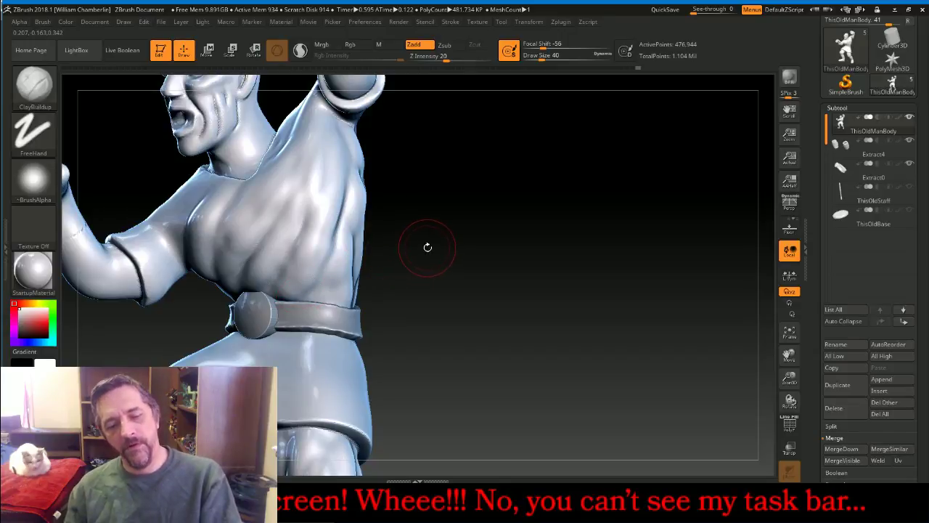
Sculpt bunched tunic folds across the lower back just above the belt
mouse_move(427, 247)
mouse_down()
mouse_move(438, 234)
mouse_move(529, 234)
mouse_up()
drag(475, 257, 546, 316)
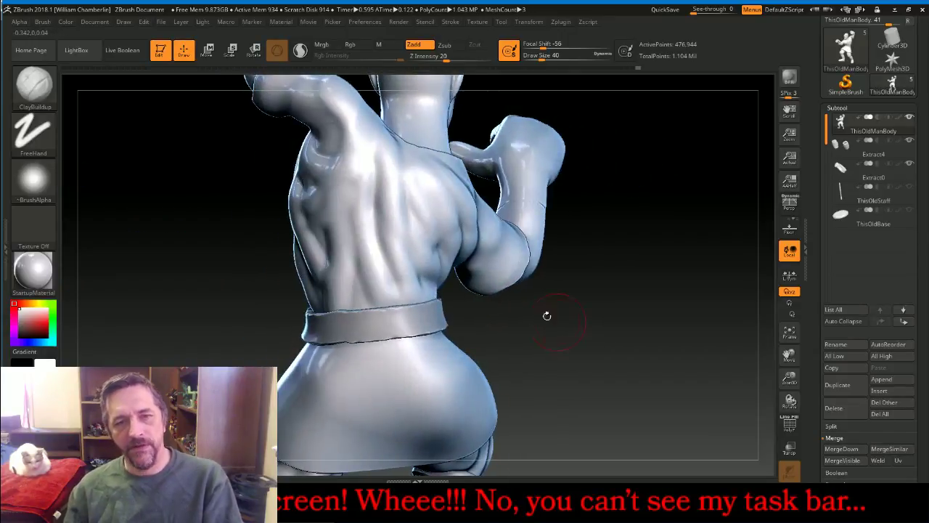
drag(360, 201, 358, 270)
drag(364, 238, 361, 291)
mouse_move(368, 259)
mouse_down()
mouse_move(365, 292)
mouse_move(413, 292)
mouse_up()
drag(385, 225, 423, 294)
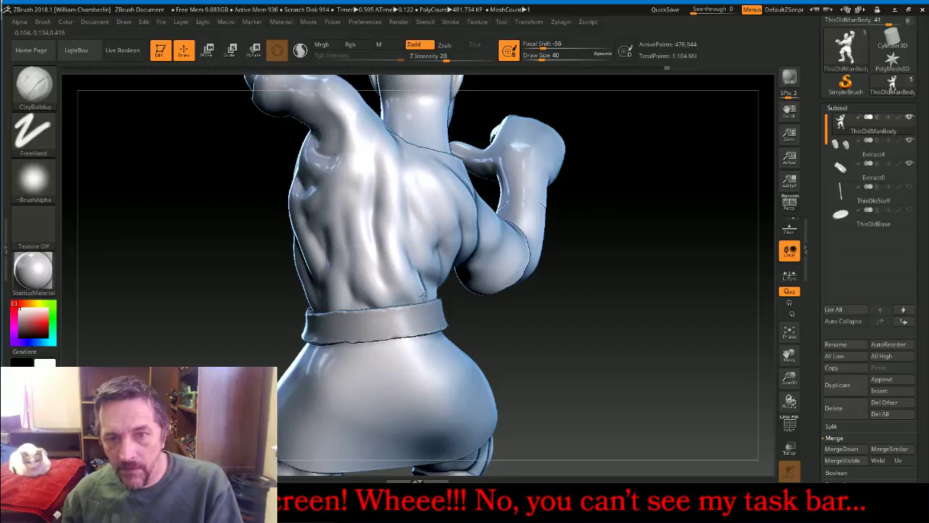
drag(409, 263, 424, 295)
Extend the tunic folds around the right side of the back down to the waist
drag(547, 312, 436, 289)
mouse_move(432, 249)
mouse_down()
mouse_move(456, 301)
mouse_move(440, 292)
mouse_move(456, 296)
mouse_up()
mouse_move(401, 247)
mouse_down()
mouse_move(433, 295)
mouse_move(471, 297)
mouse_up()
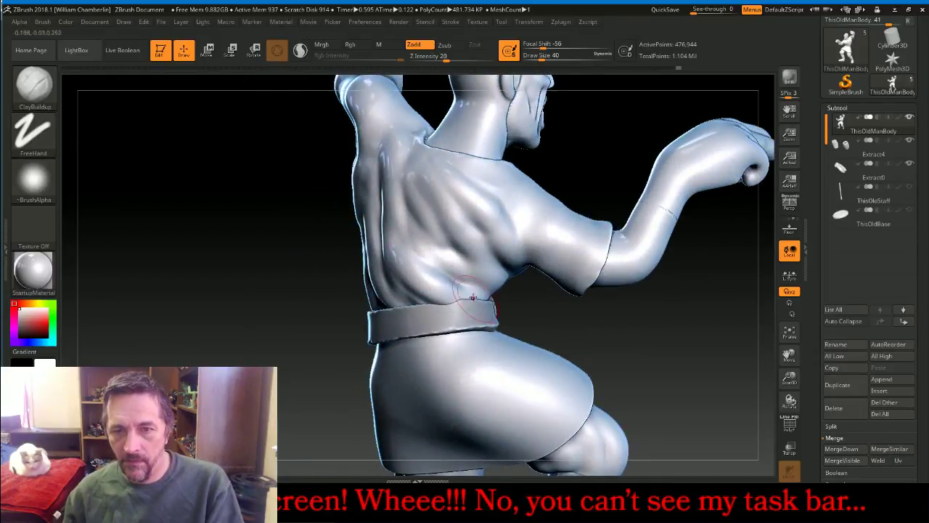
drag(431, 235, 446, 281)
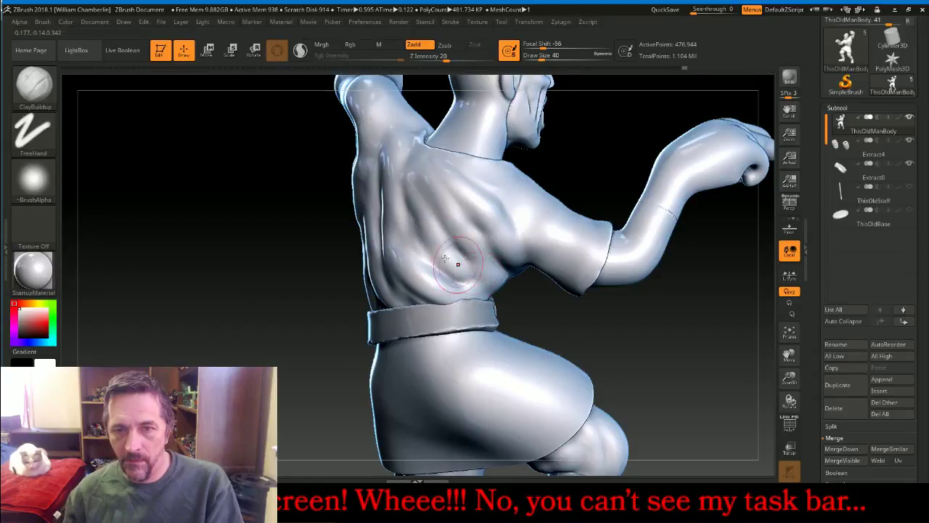
drag(465, 239, 456, 256)
Refine the tunic folds above the belt on the figure's left flank
drag(304, 294, 430, 286)
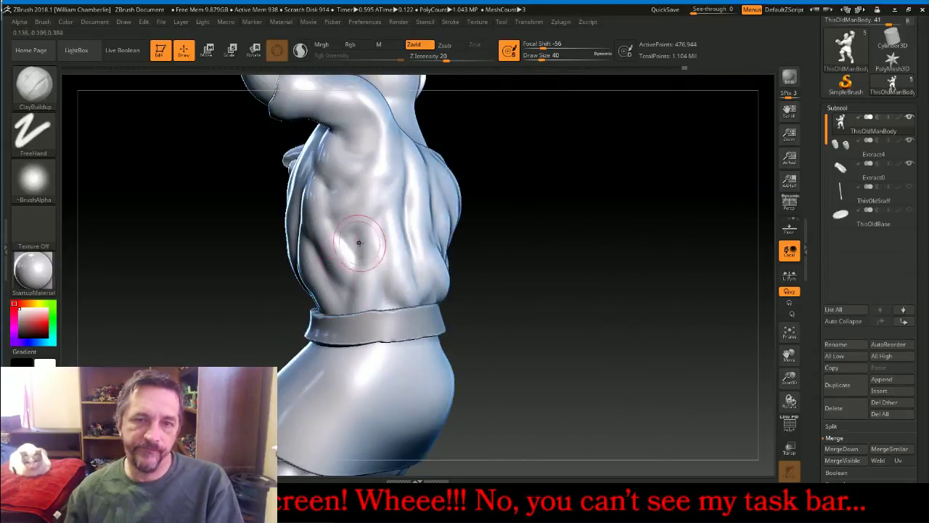
mouse_move(335, 234)
mouse_down()
mouse_move(355, 280)
mouse_move(358, 238)
mouse_move(357, 250)
mouse_move(368, 250)
mouse_move(350, 296)
mouse_move(365, 273)
mouse_up()
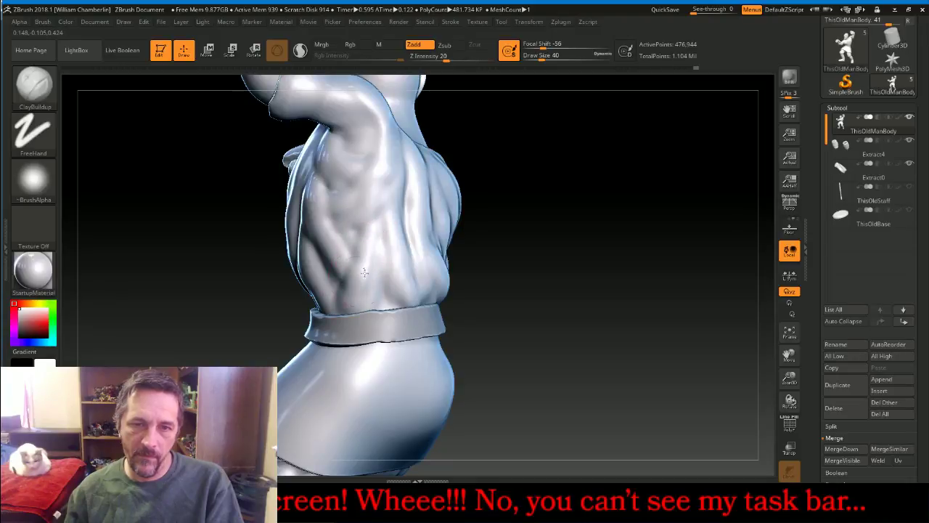
mouse_move(354, 311)
mouse_down()
mouse_move(380, 248)
mouse_move(376, 289)
mouse_up()
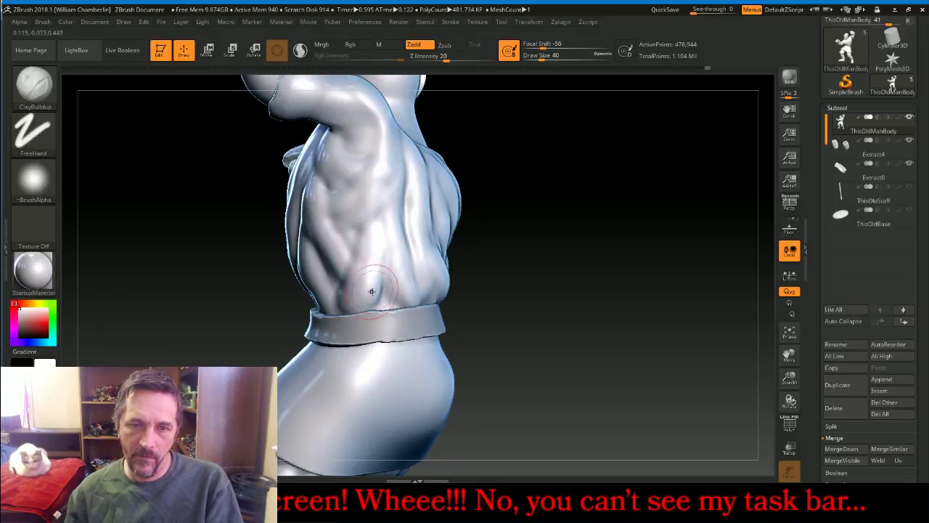
drag(503, 247, 346, 290)
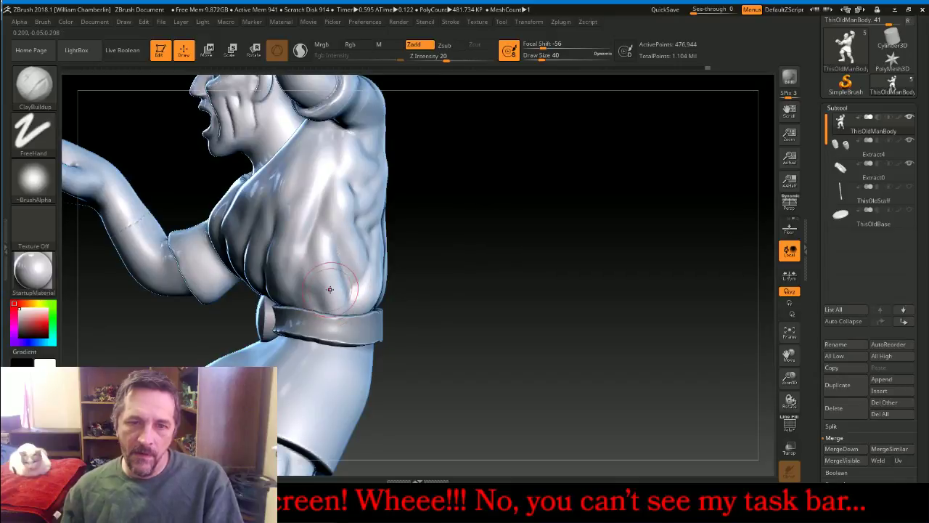
Reduce the brush draw size to 28 and sculpt smaller tunic folds around the right armpit, shoulder and upper sleeve
drag(474, 303, 536, 288)
key(bracketleft)
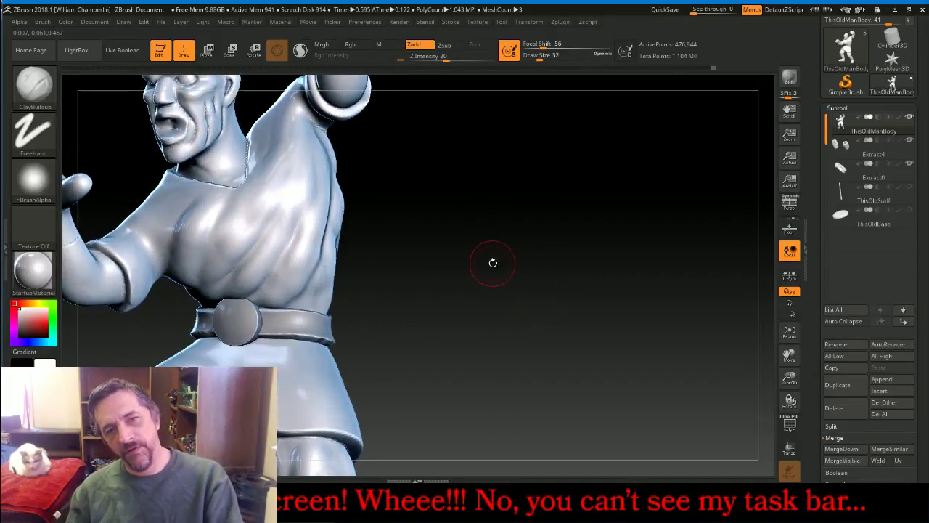
key(bracketleft)
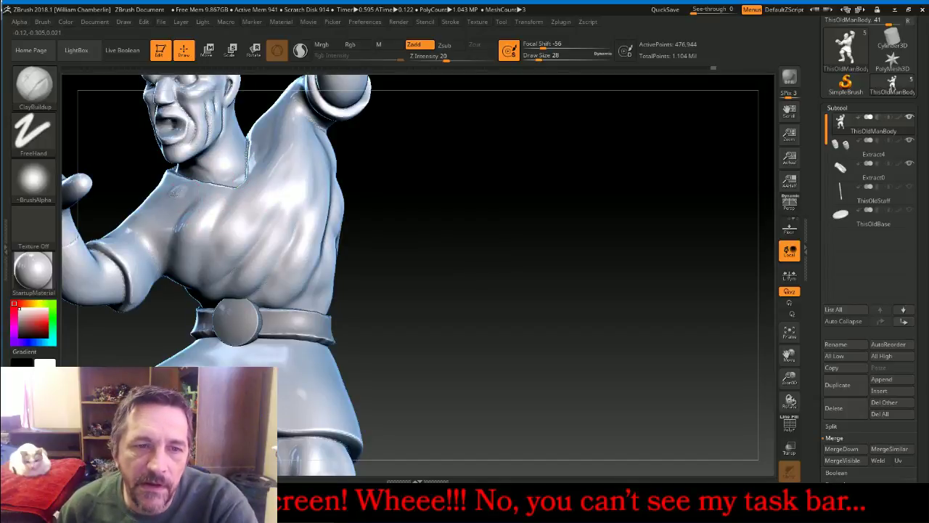
drag(545, 278, 512, 284)
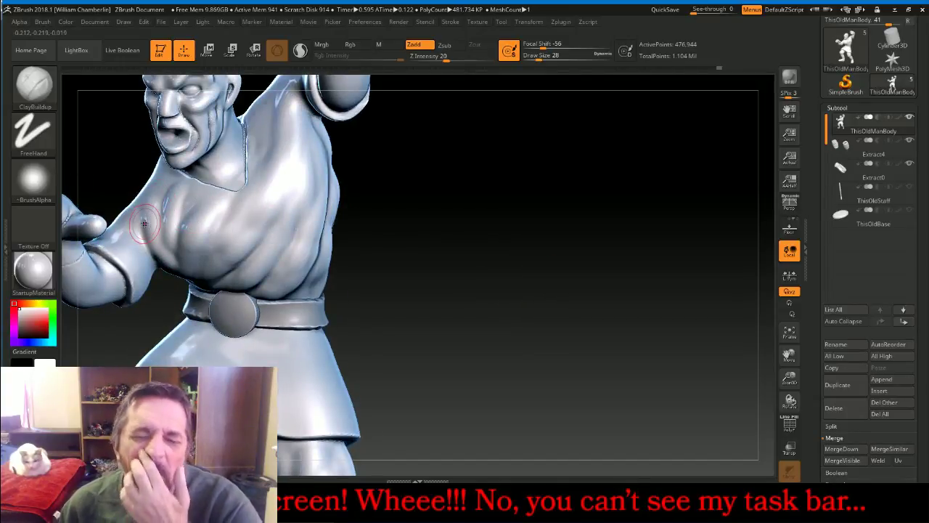
shift+drag(138, 240, 145, 234)
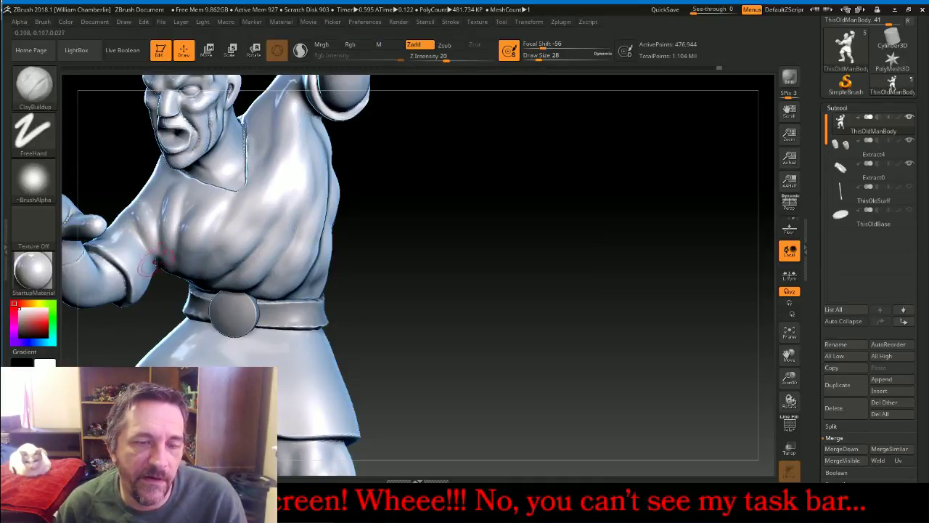
mouse_move(485, 290)
mouse_down()
mouse_move(423, 281)
mouse_move(483, 276)
mouse_move(428, 272)
mouse_up()
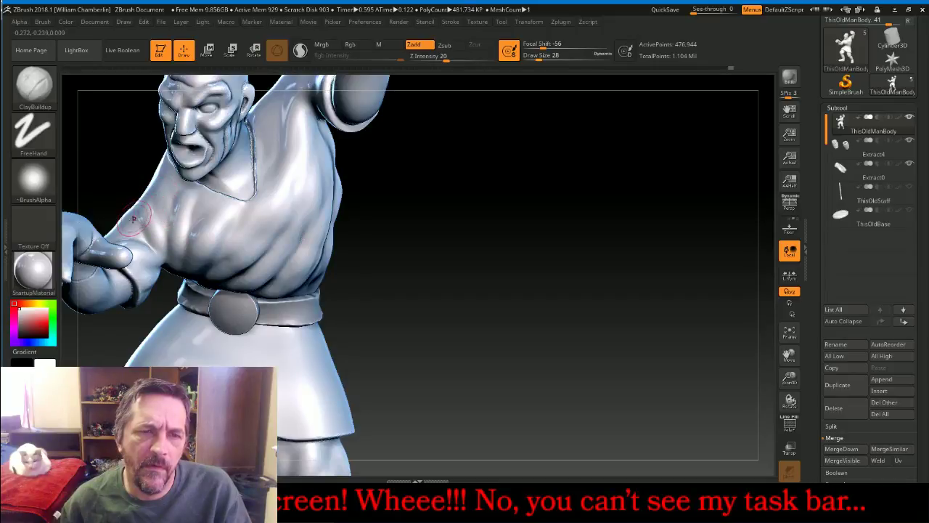
mouse_move(338, 300)
mouse_down()
mouse_move(516, 312)
mouse_move(518, 297)
mouse_move(485, 316)
mouse_move(470, 297)
mouse_up()
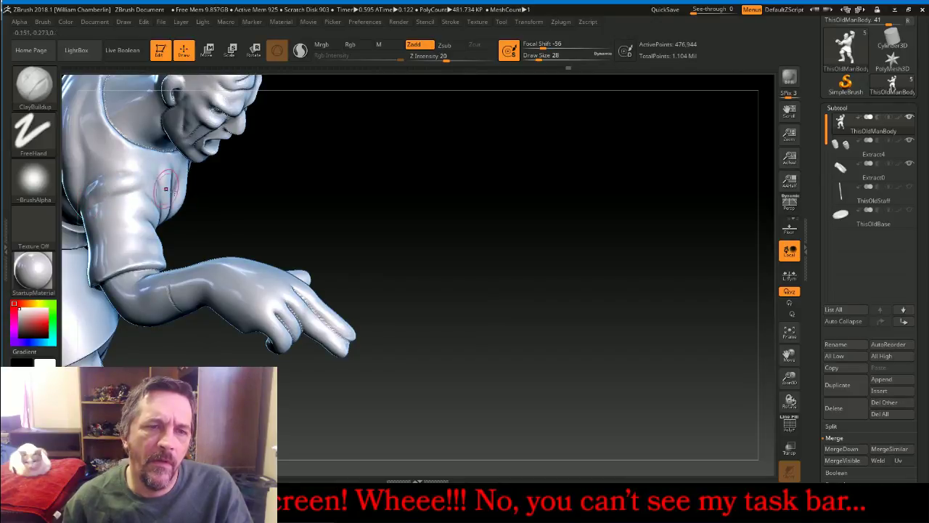
Add tunic folds on the side and back of the figure's right sleeve and shoulder
mouse_move(349, 209)
mouse_down()
mouse_move(440, 203)
mouse_move(453, 192)
mouse_up()
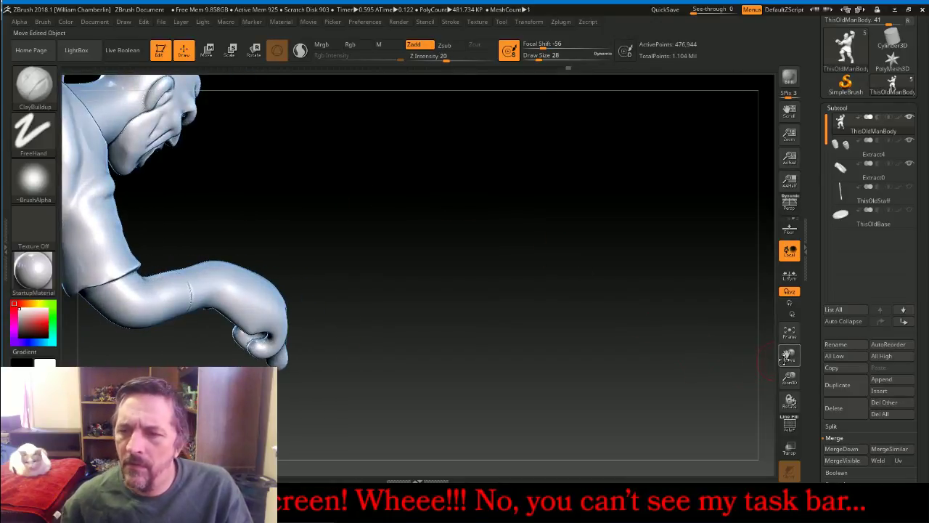
drag(790, 355, 928, 396)
drag(597, 244, 507, 246)
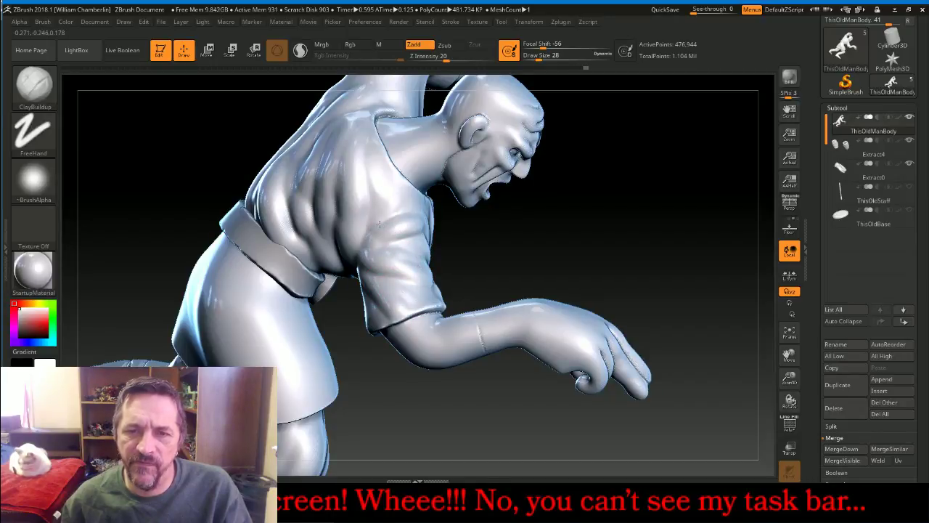
drag(569, 254, 711, 267)
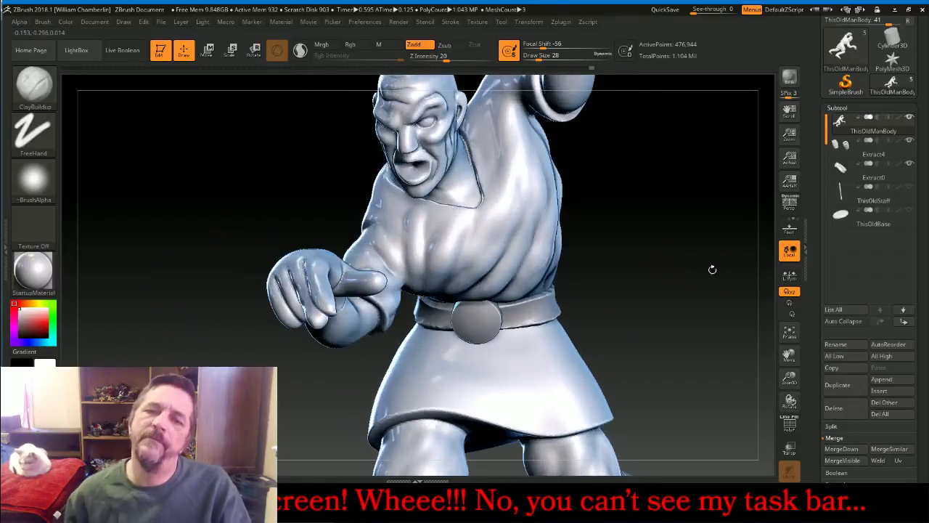
drag(792, 357, 694, 378)
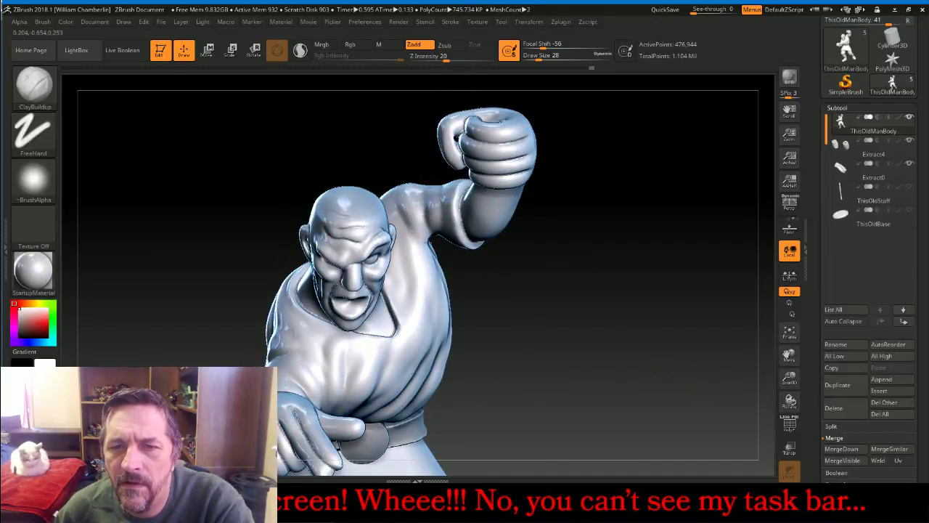
Sculpt tunic folds across the back of the raised arm's sleeve and shoulder
mouse_move(494, 298)
mouse_down()
mouse_move(485, 239)
mouse_move(565, 299)
mouse_move(517, 250)
mouse_up()
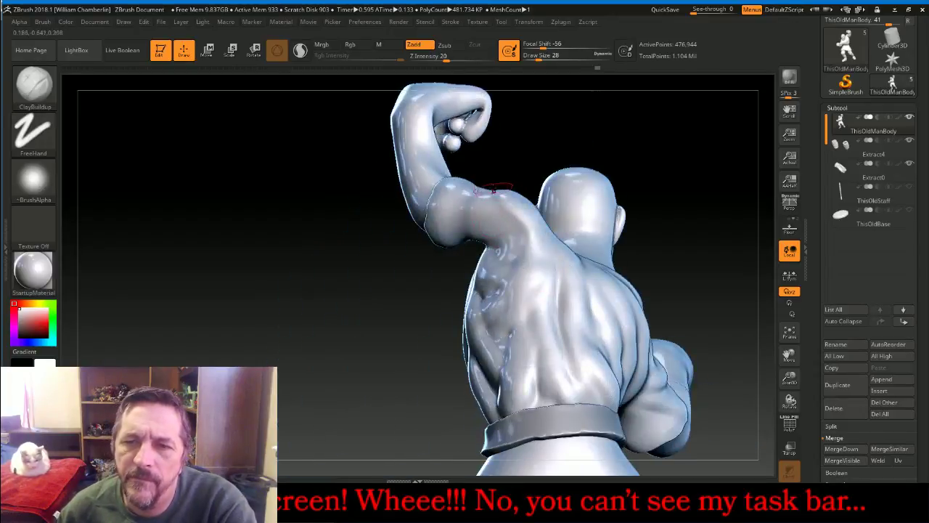
drag(493, 197, 485, 251)
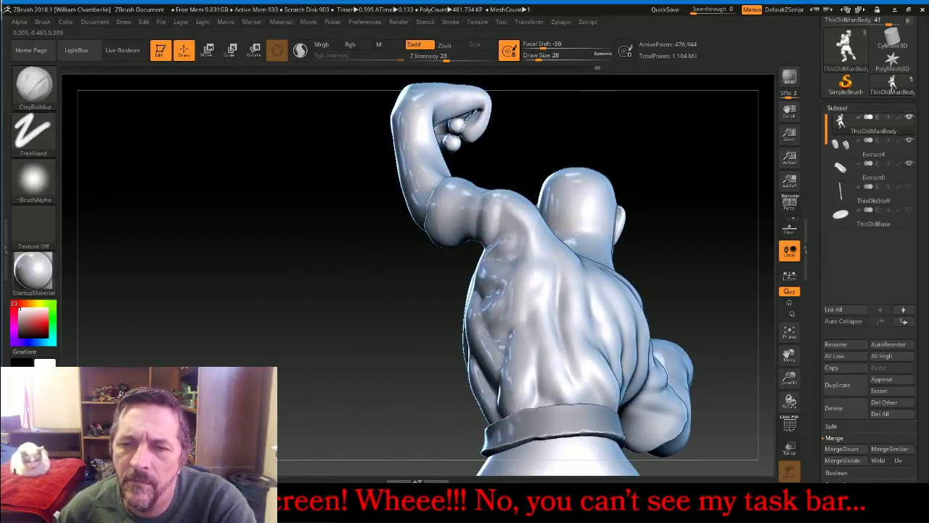
drag(532, 148, 523, 187)
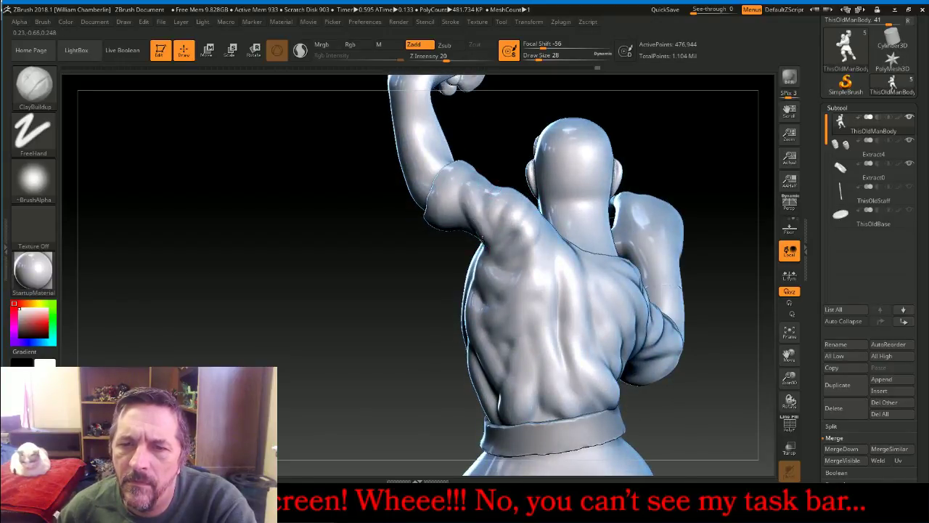
drag(444, 185, 454, 215)
drag(426, 246, 430, 223)
drag(383, 267, 508, 276)
Increase the brush draw size to 44 and sculpt folds across the front of the tunic skirt below the belt
click(790, 336)
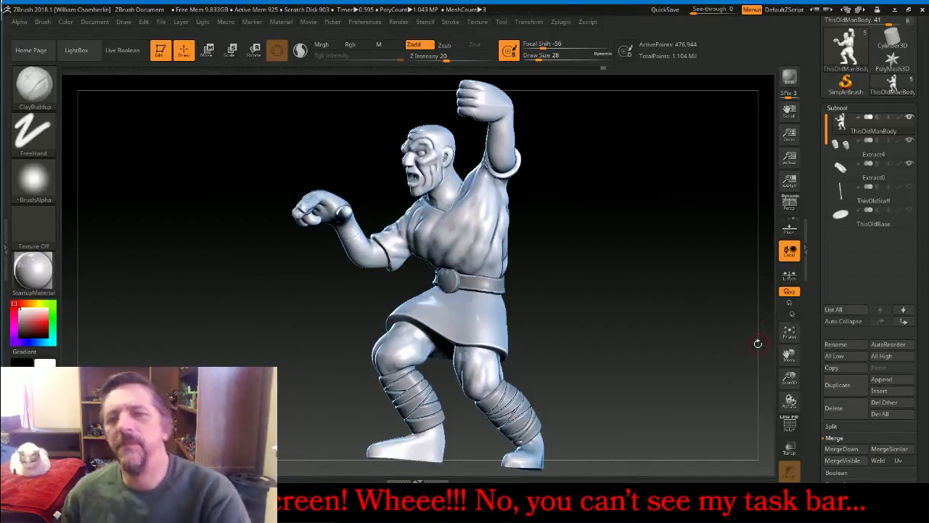
drag(685, 306, 706, 304)
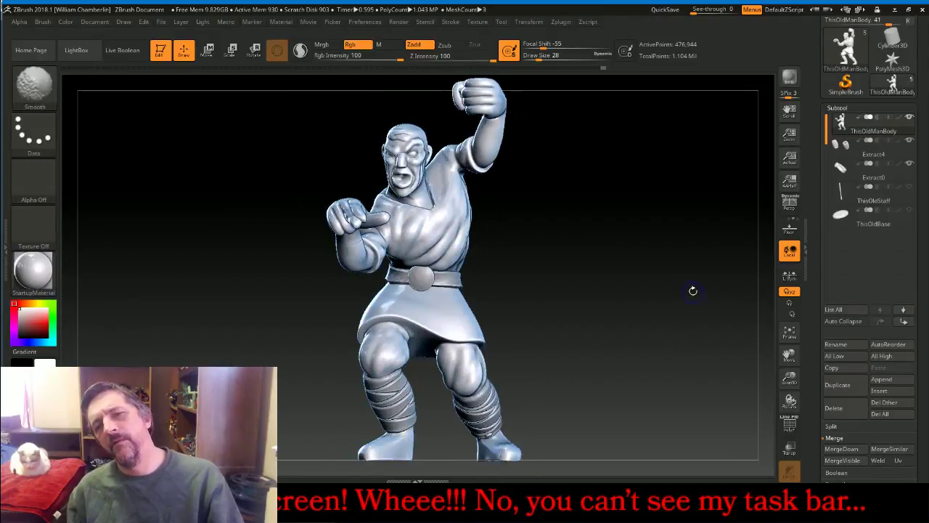
drag(652, 227, 588, 264)
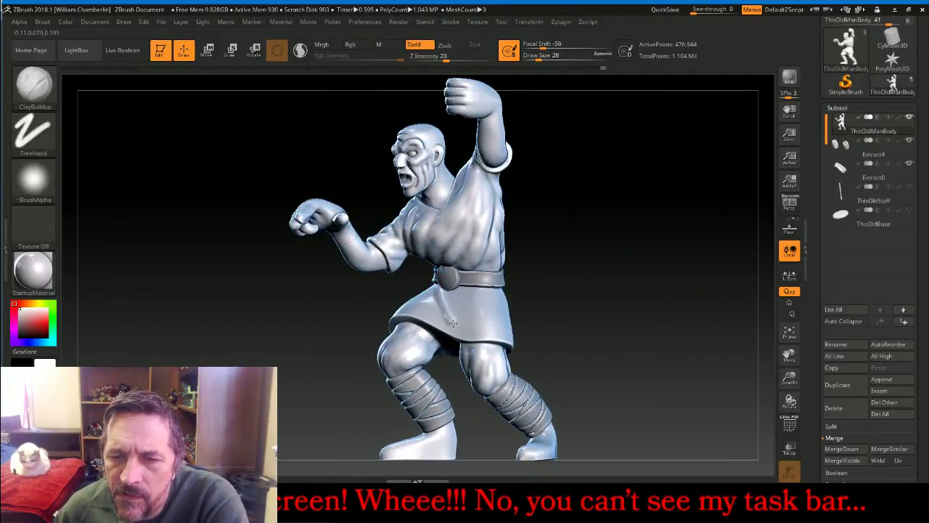
drag(453, 323, 460, 332)
key(ctrl+z)
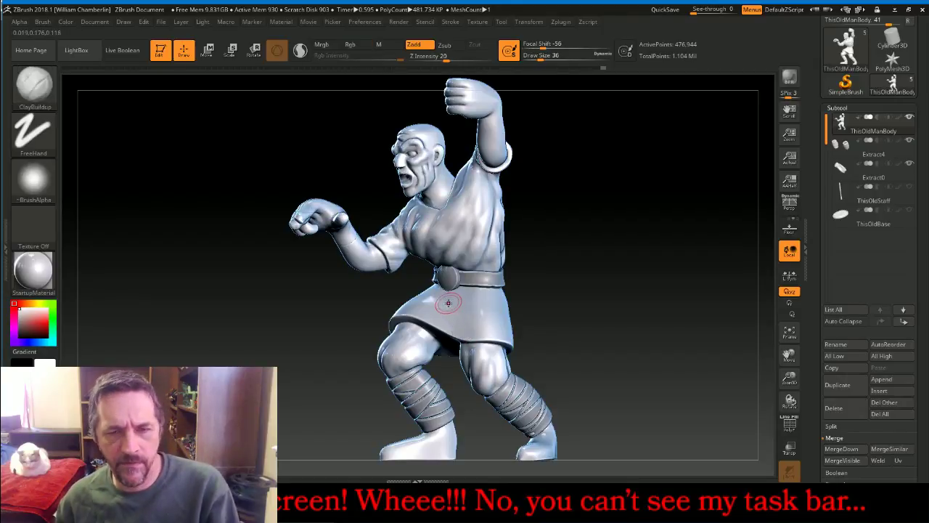
key(bracketright)
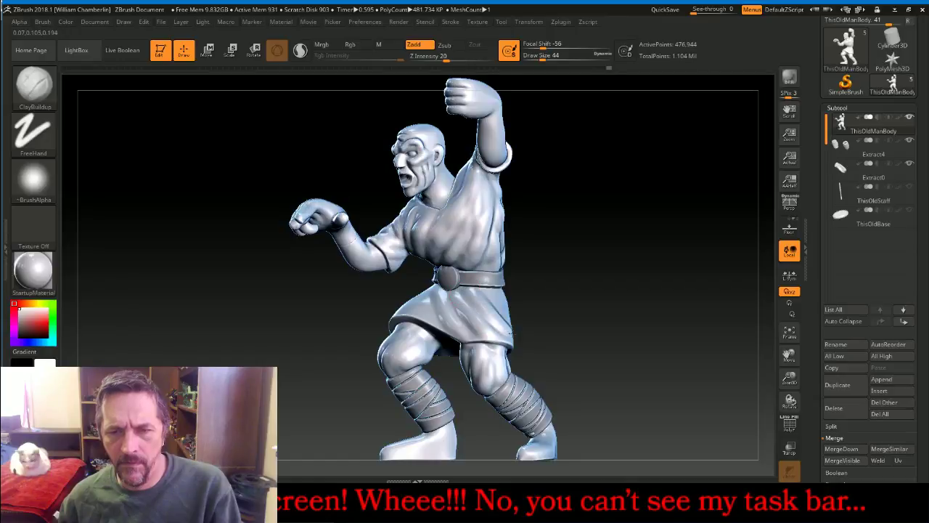
Sculpt folds around the back of the tunic skirt and onto the hip on the raised-arm side
drag(578, 332, 548, 298)
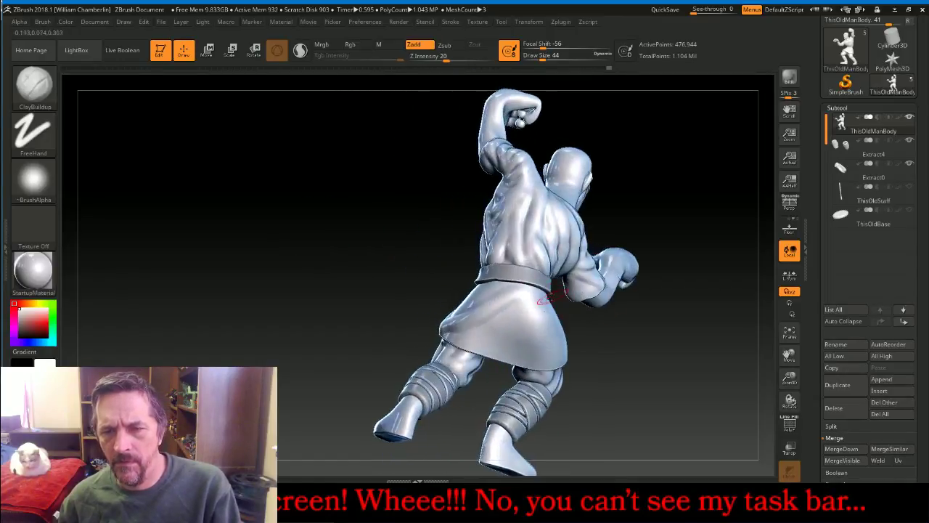
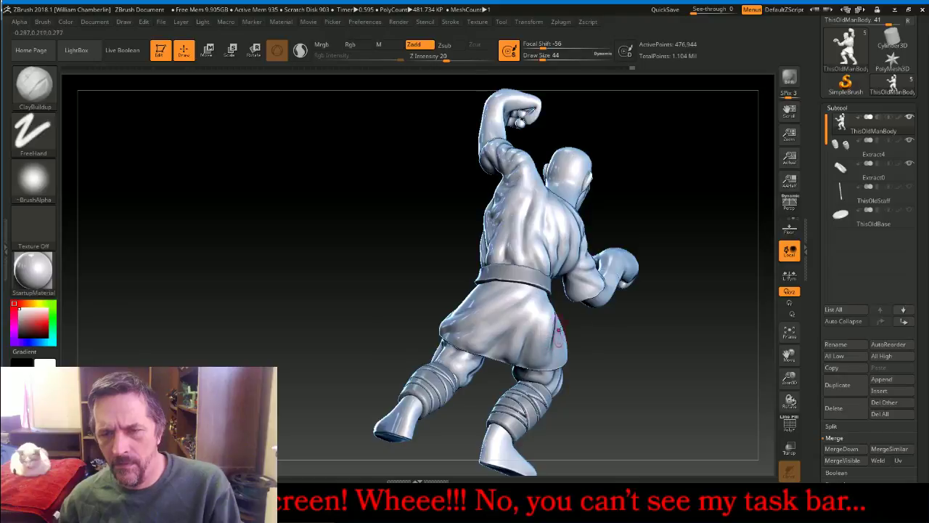
right_drag(560, 329, 527, 295)
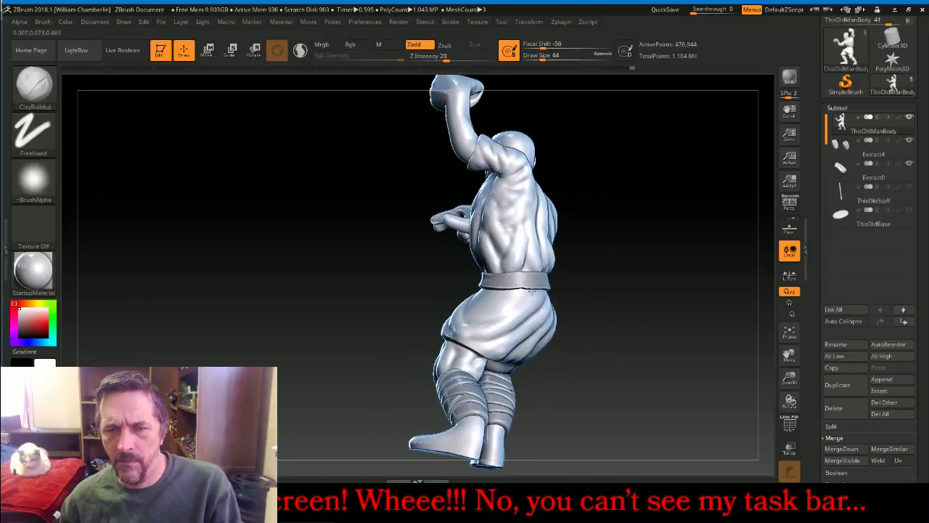
right_drag(530, 292, 482, 290)
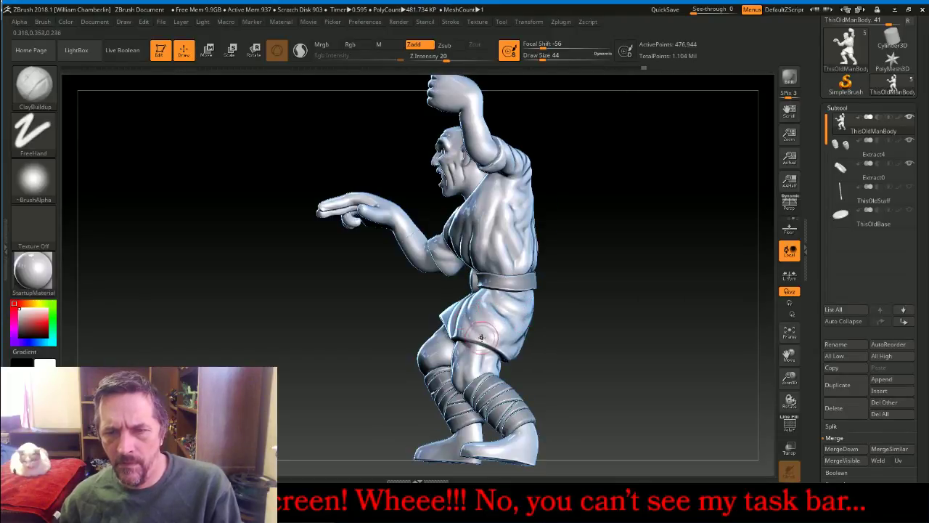
Sculpt folds from belt to hem on the skirt's hip below the outstretched arm
right_drag(664, 311, 592, 320)
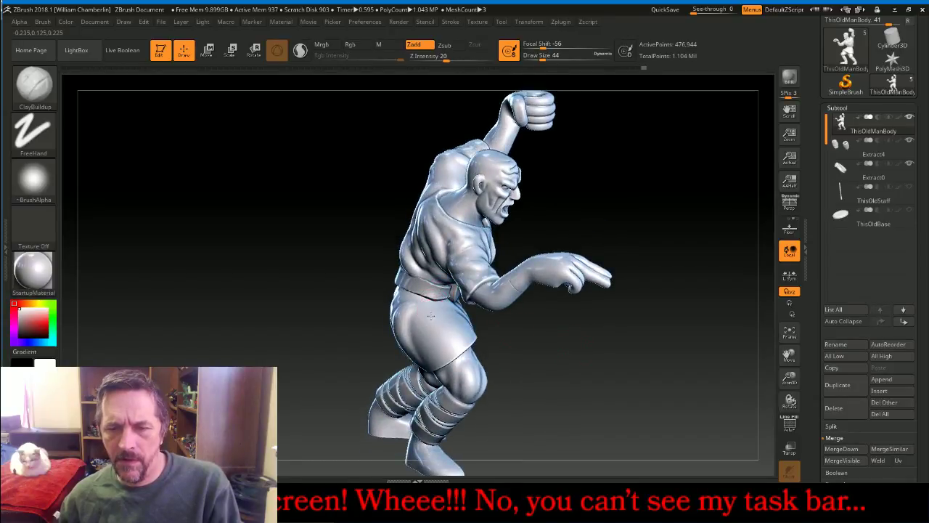
drag(430, 318, 420, 356)
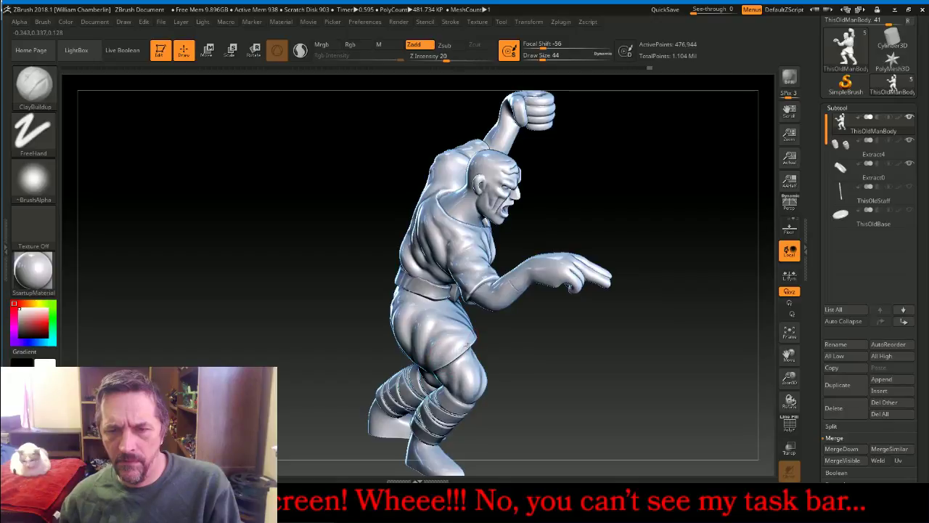
drag(552, 344, 487, 326)
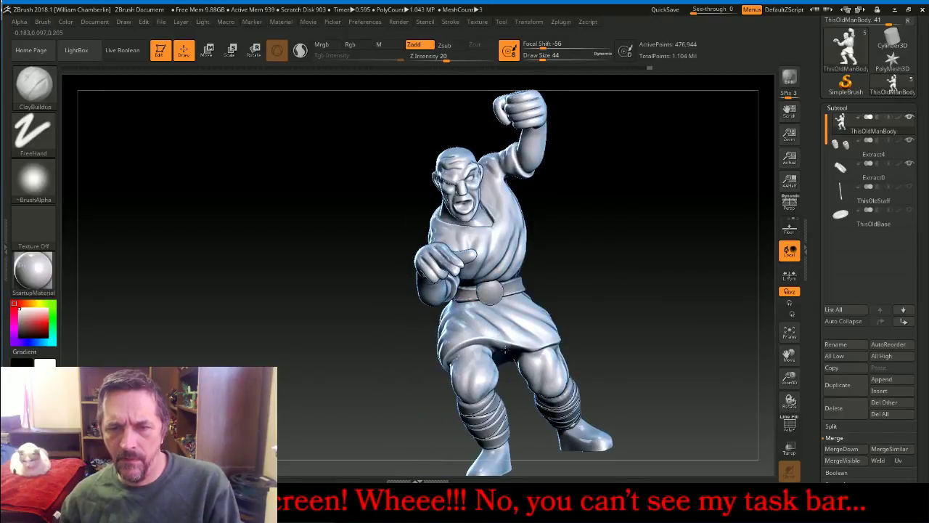
drag(409, 338, 665, 311)
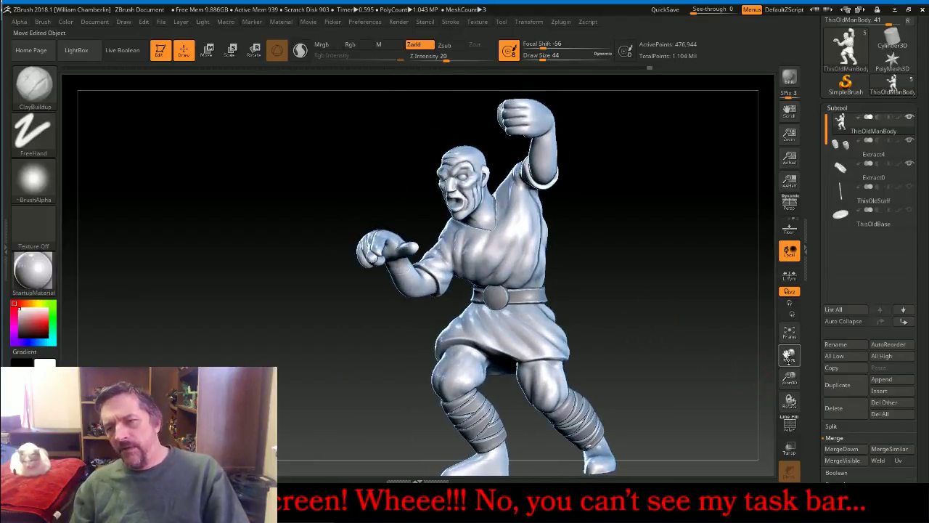
drag(790, 356, 687, 271)
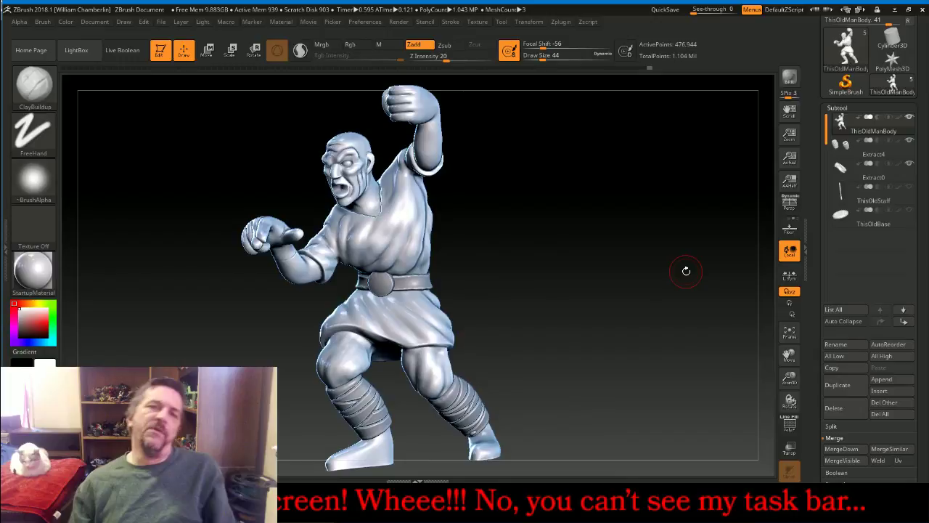
Switch to the Slash3 brush at Z Intensity 13 and draw size 32, and carve muscle lines above the knee on the raised-arm side
key(b)
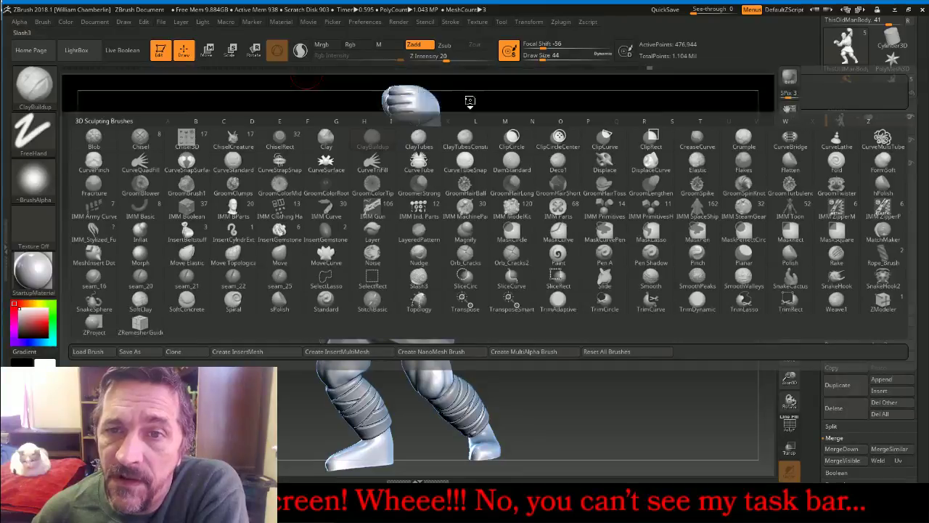
click(465, 96)
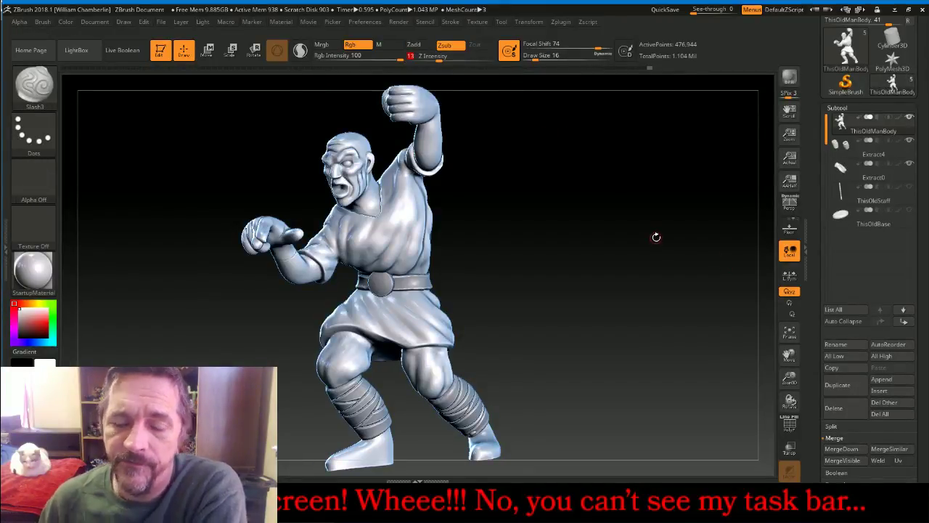
key(Return)
key(])
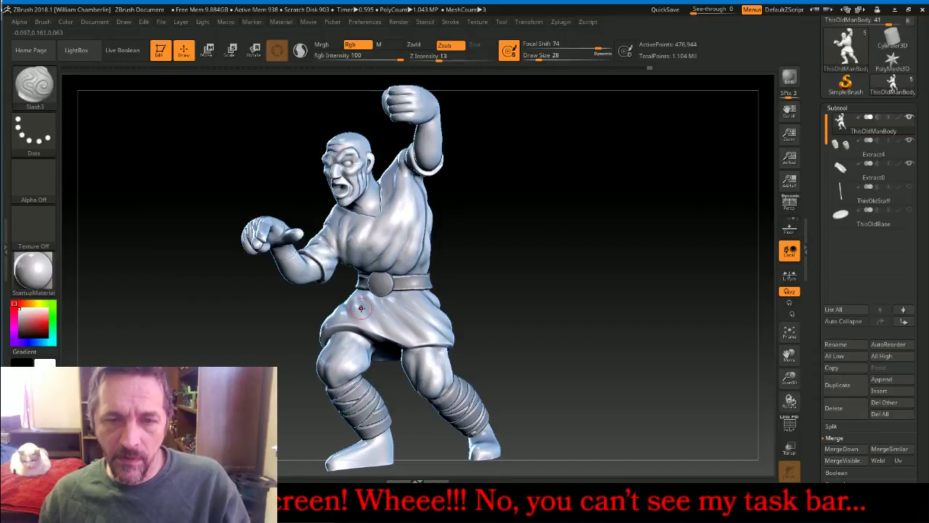
key(])
drag(479, 283, 630, 243)
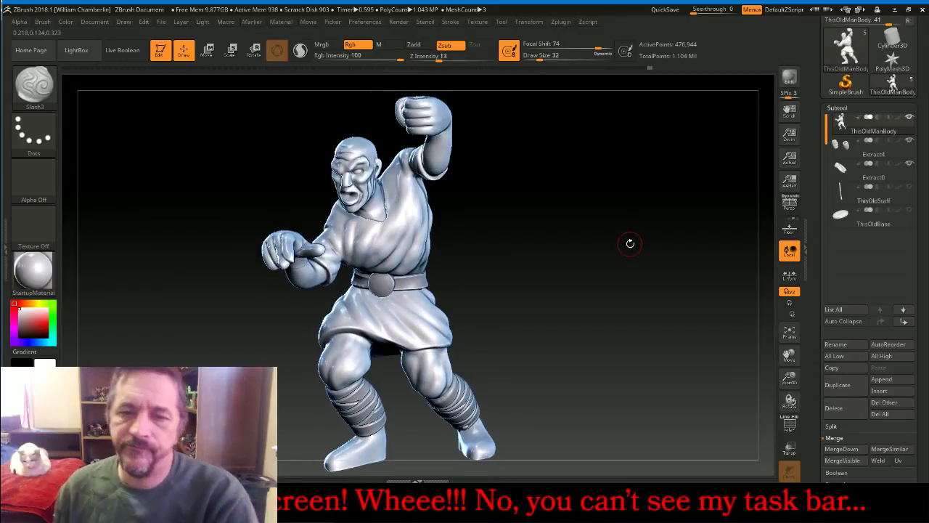
drag(469, 208, 475, 315)
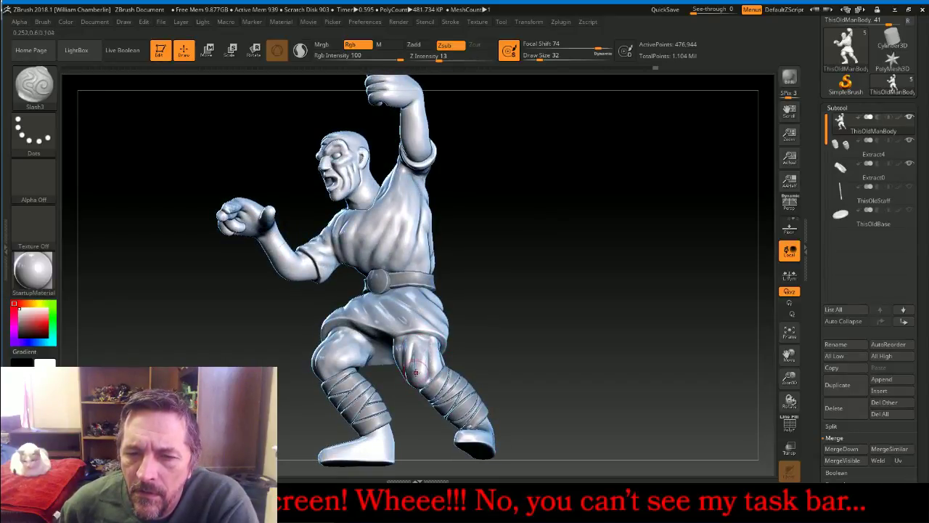
drag(416, 372, 427, 345)
drag(543, 305, 609, 303)
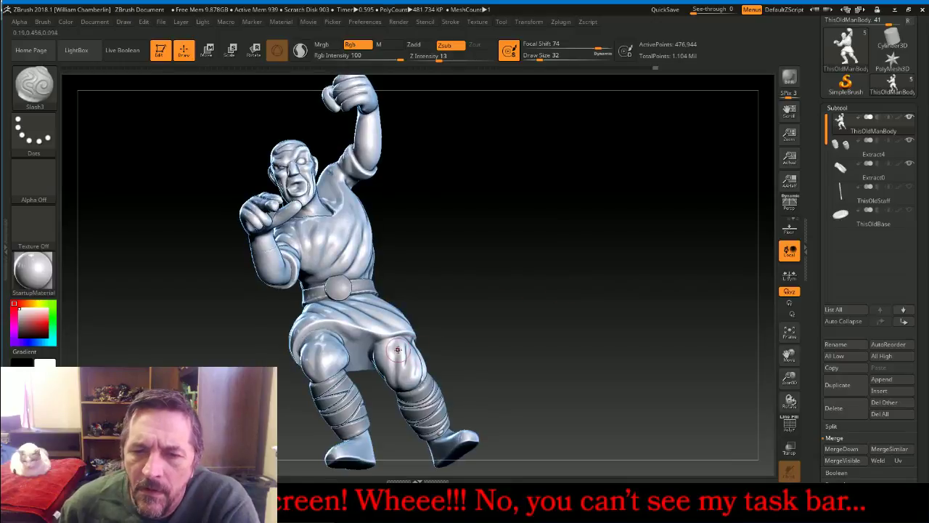
drag(398, 350, 397, 379)
Carve muscle lines around the thigh and knee of the leg on the outstretched-arm side
mouse_move(530, 329)
mouse_down()
mouse_move(530, 346)
mouse_move(574, 329)
mouse_up()
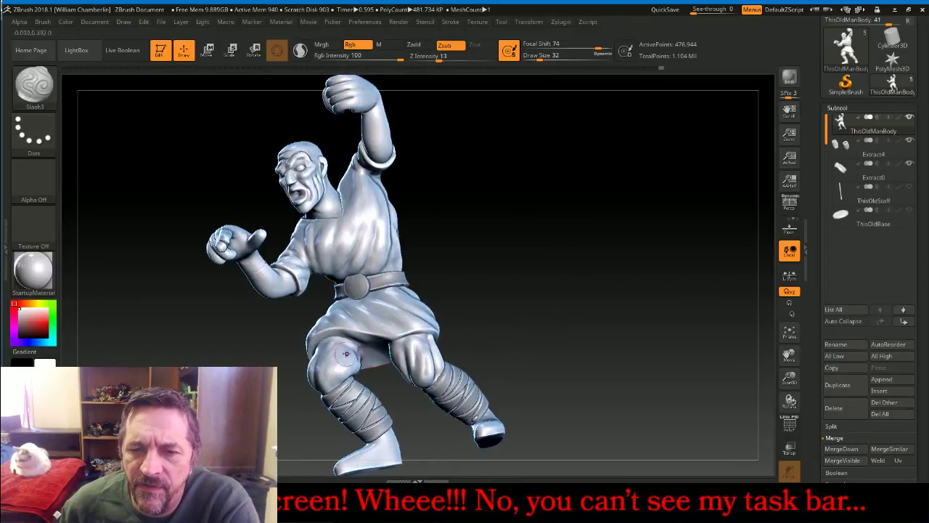
drag(337, 362, 332, 384)
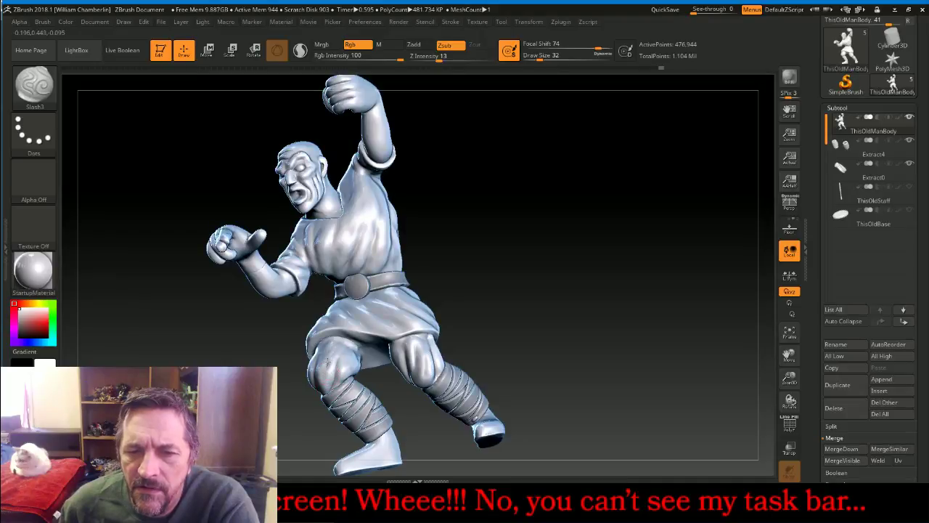
drag(569, 300, 529, 289)
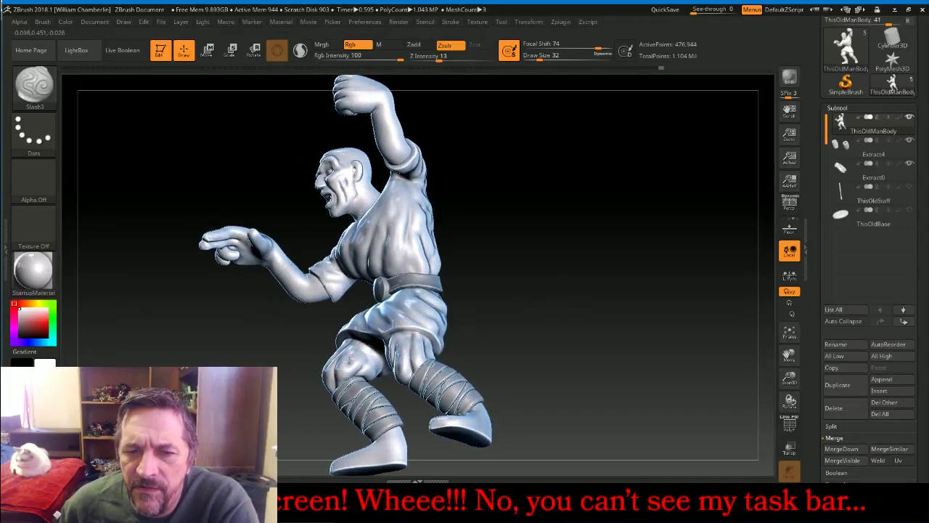
mouse_move(556, 309)
mouse_down()
mouse_move(584, 303)
mouse_move(549, 329)
mouse_move(549, 303)
mouse_move(551, 323)
mouse_up()
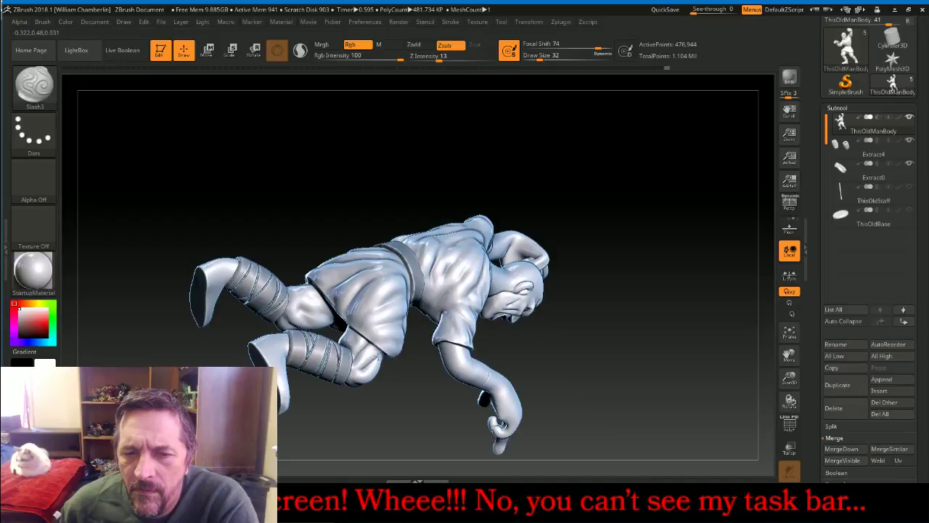
drag(403, 371, 724, 353)
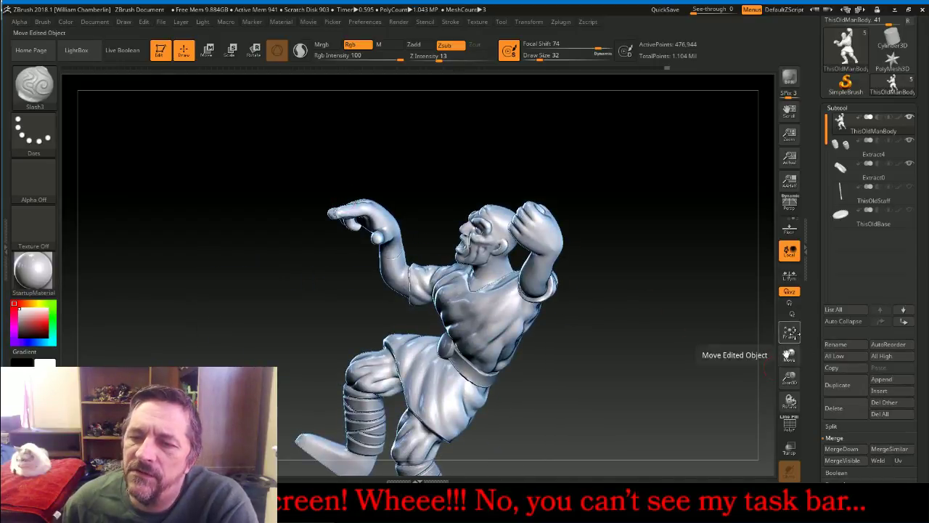
Carve muscle definition into the back of the leg on the raised-arm side, between the tunic hem and the wrappings
drag(789, 355, 779, 189)
drag(717, 296, 657, 321)
drag(489, 286, 587, 303)
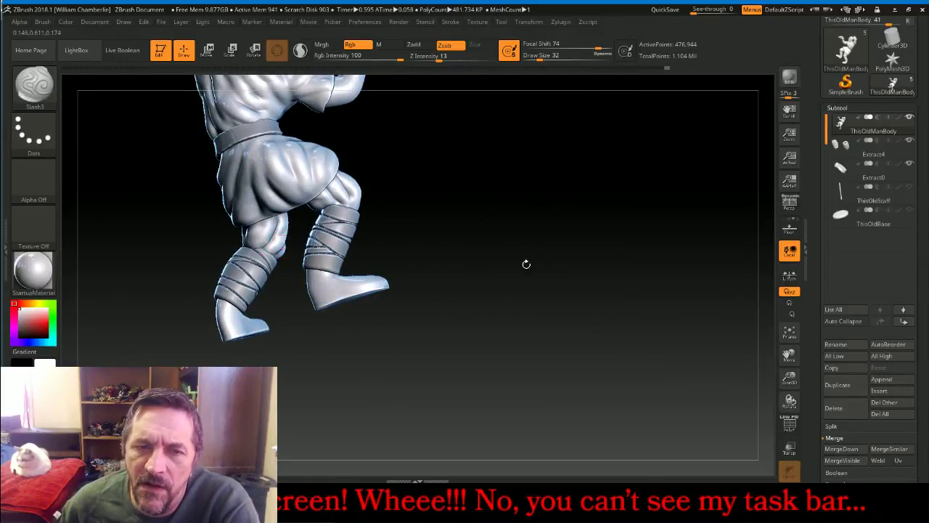
drag(525, 264, 543, 234)
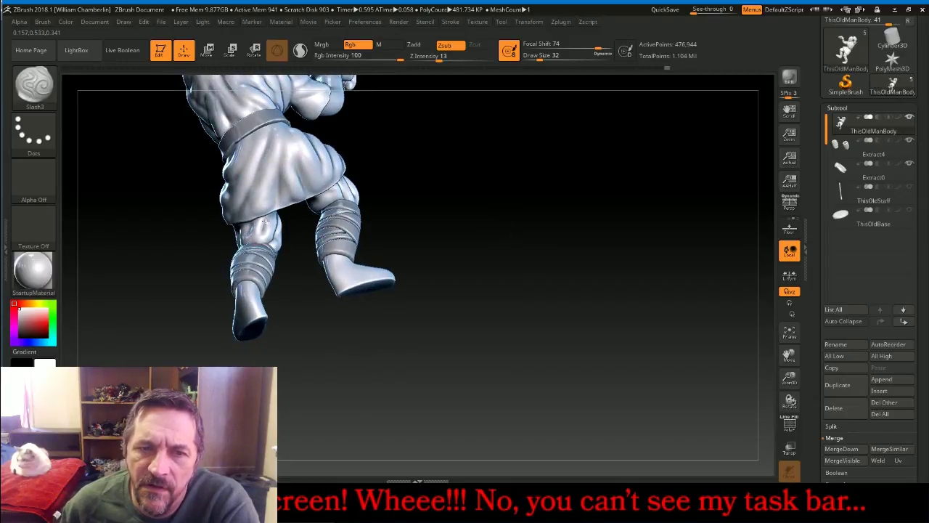
drag(296, 320, 342, 312)
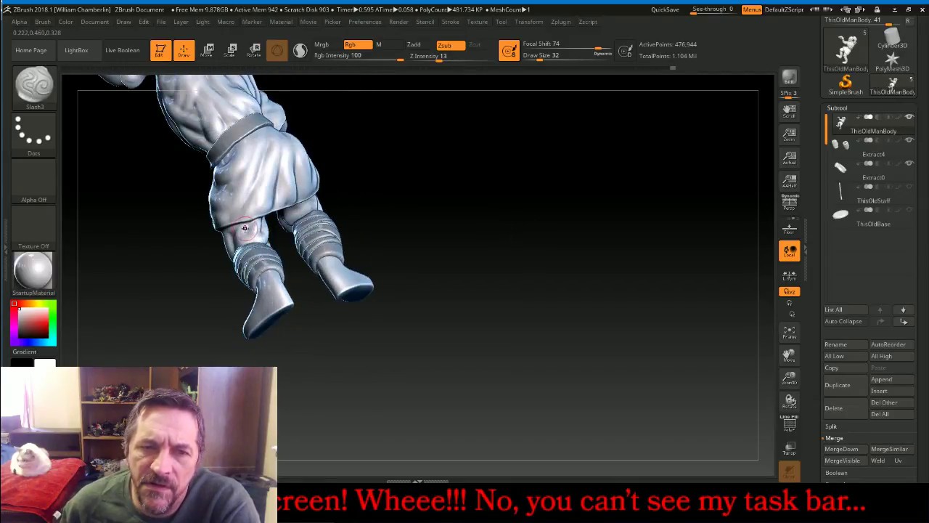
drag(283, 225, 533, 156)
Carve and smooth muscle lines on the outer thigh and knee of the leg on the raised-arm side
click(789, 333)
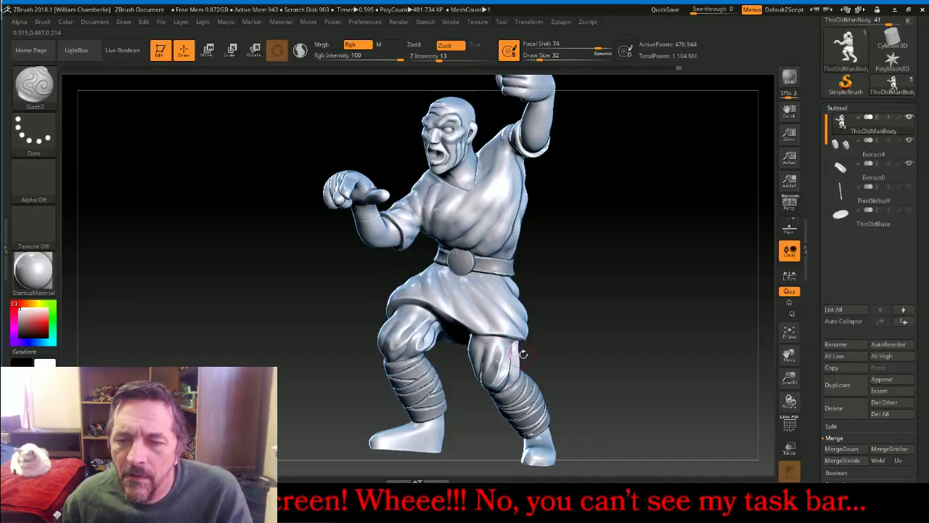
drag(665, 332, 586, 341)
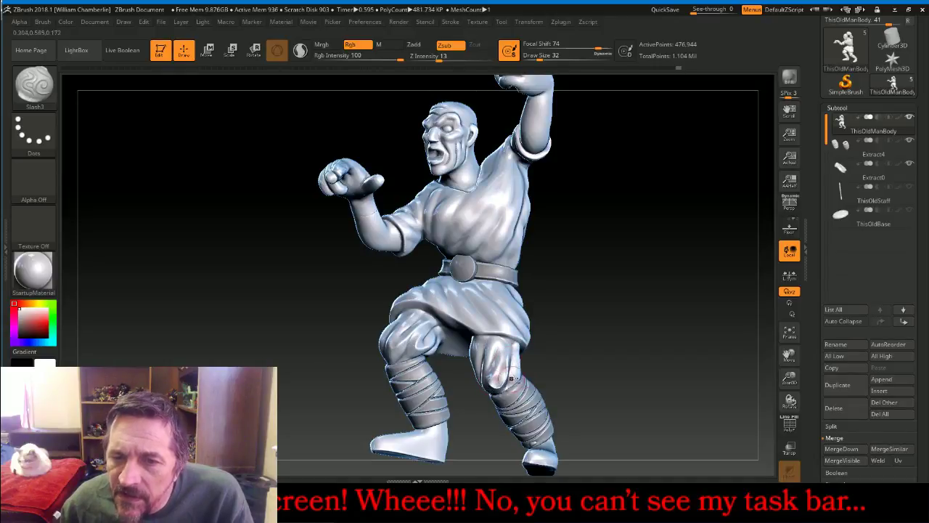
drag(658, 326, 621, 316)
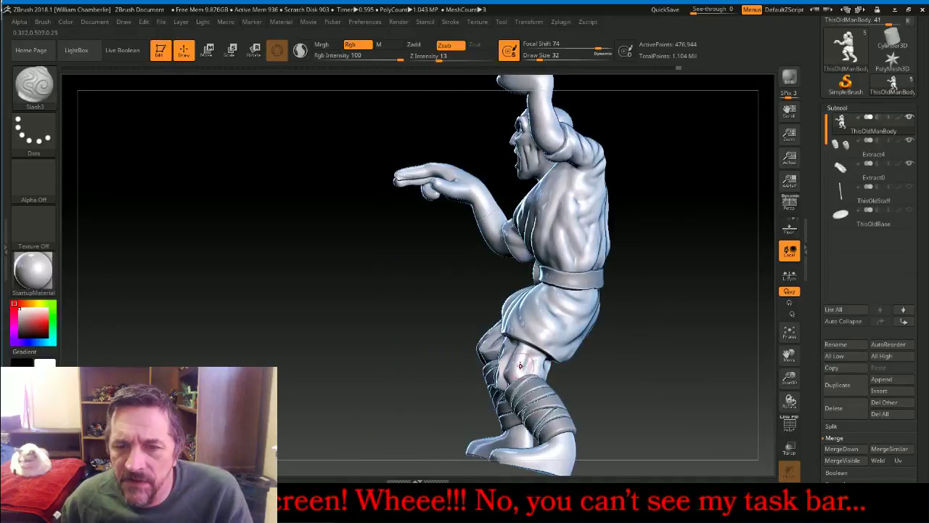
key(shift)
drag(529, 356, 524, 352)
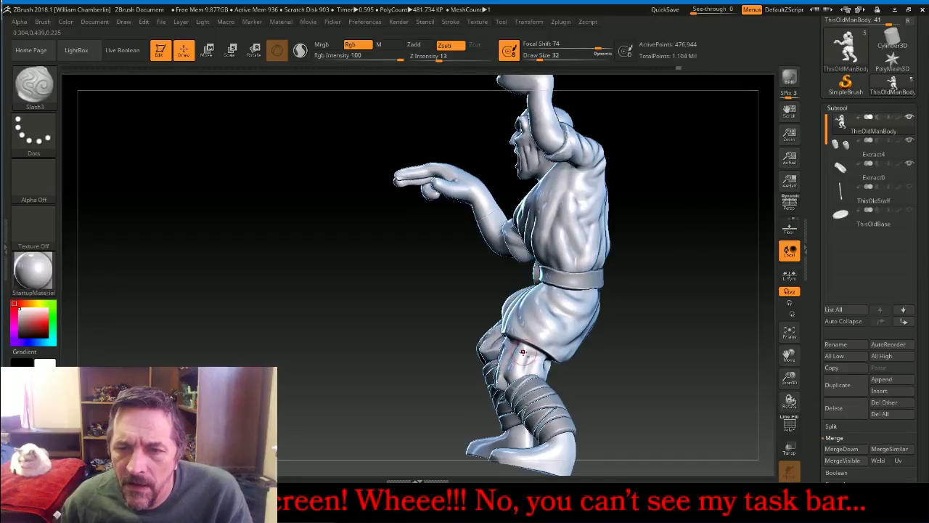
Carve muscle lines with Slash3 into the backs of both legs between the skirt hem and the wrappings
mouse_move(641, 379)
mouse_down()
mouse_move(564, 371)
mouse_move(585, 370)
mouse_move(597, 382)
mouse_move(575, 392)
mouse_up()
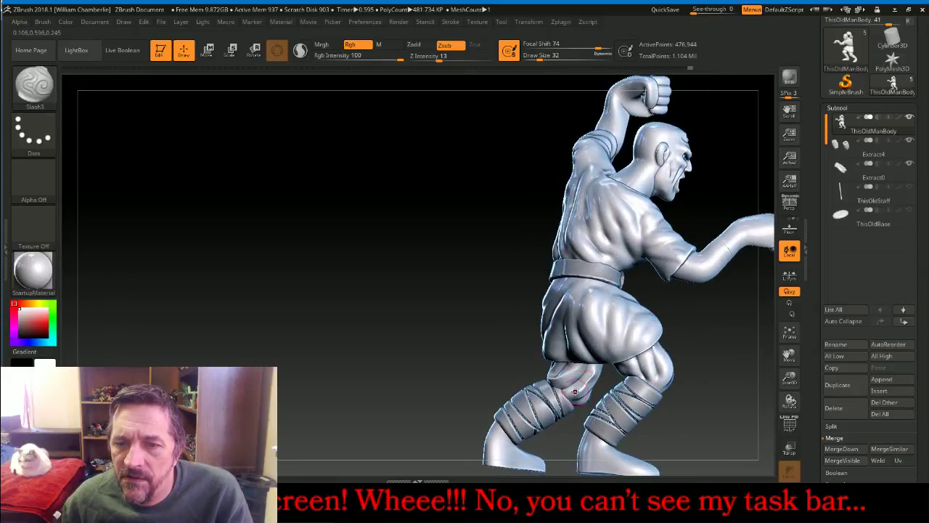
drag(623, 367, 661, 367)
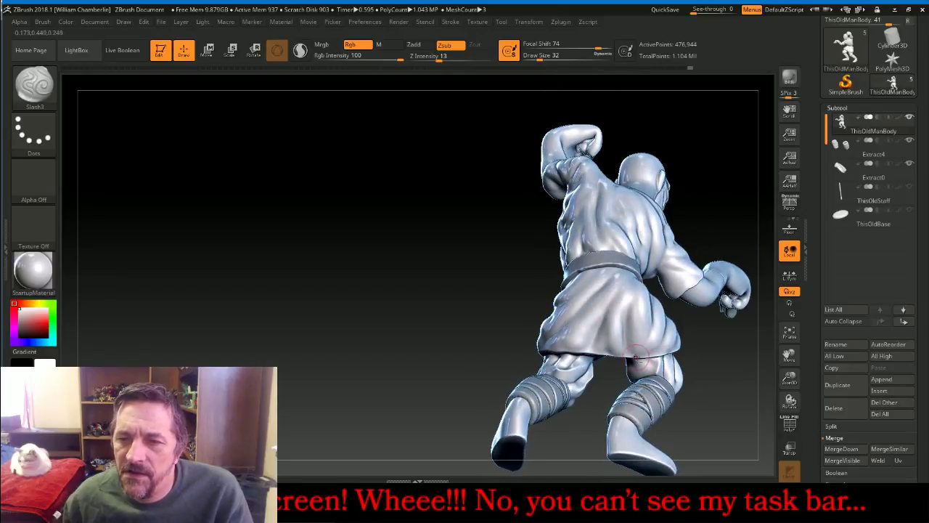
drag(731, 357, 679, 361)
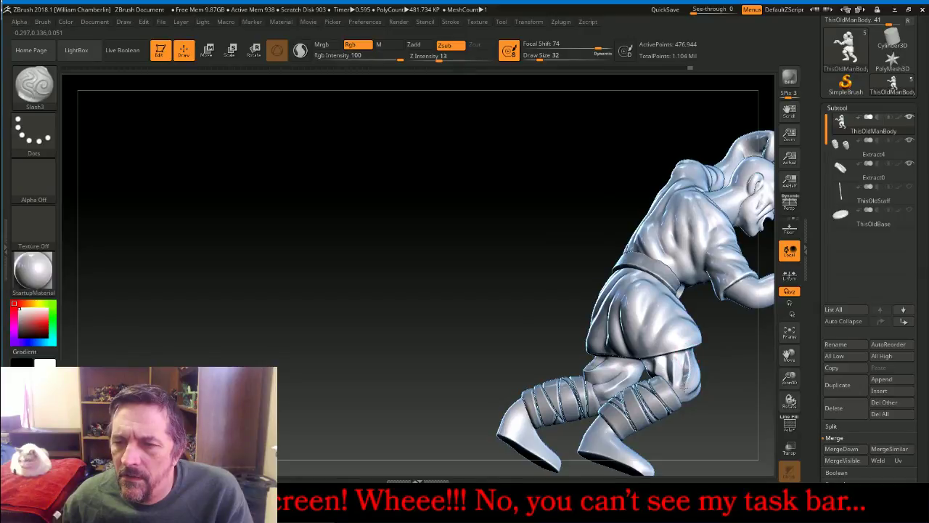
drag(708, 423, 691, 376)
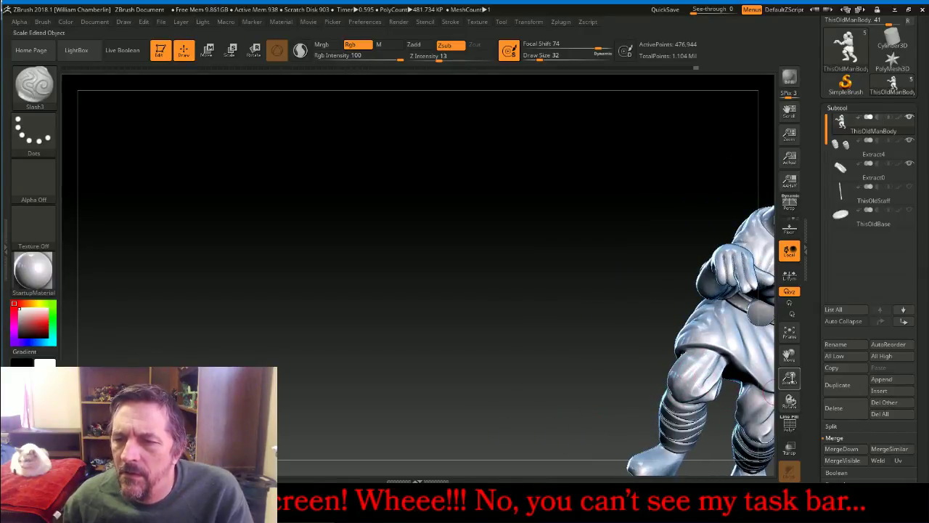
Frame the figure and carve crease lines along the diagonal folds on the front of the skirt
click(790, 332)
drag(724, 335, 669, 278)
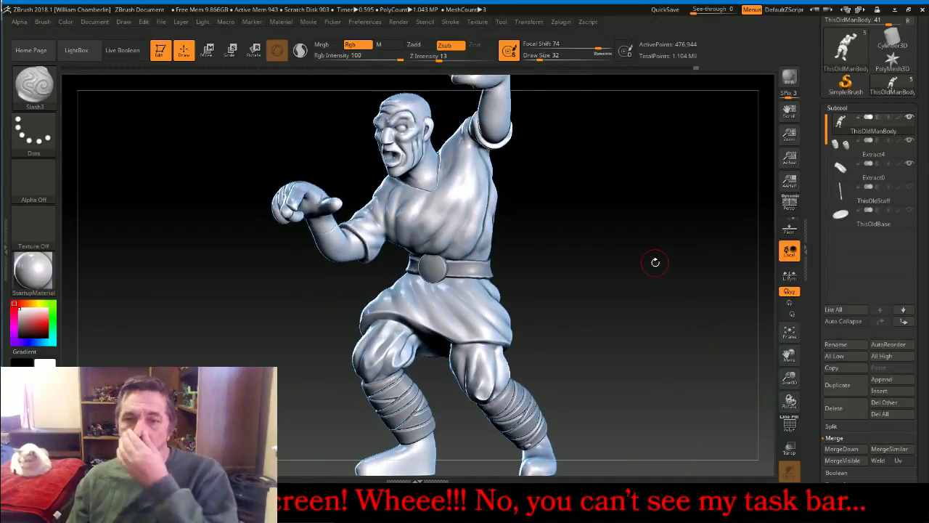
drag(585, 222, 626, 237)
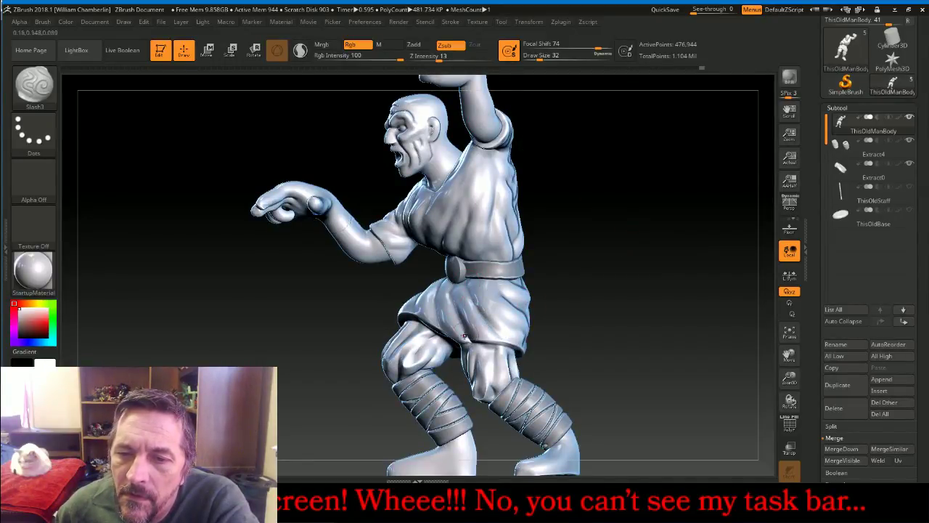
right_drag(464, 336, 457, 313)
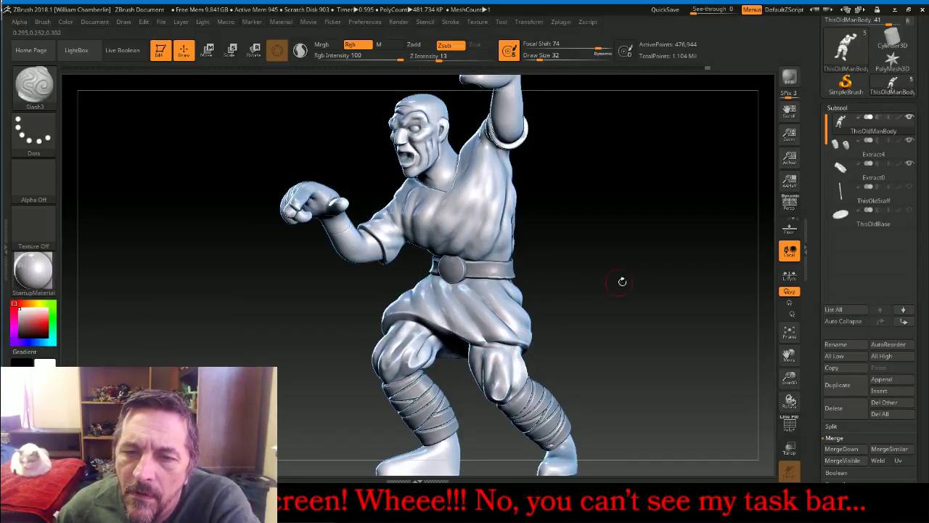
drag(620, 278, 559, 297)
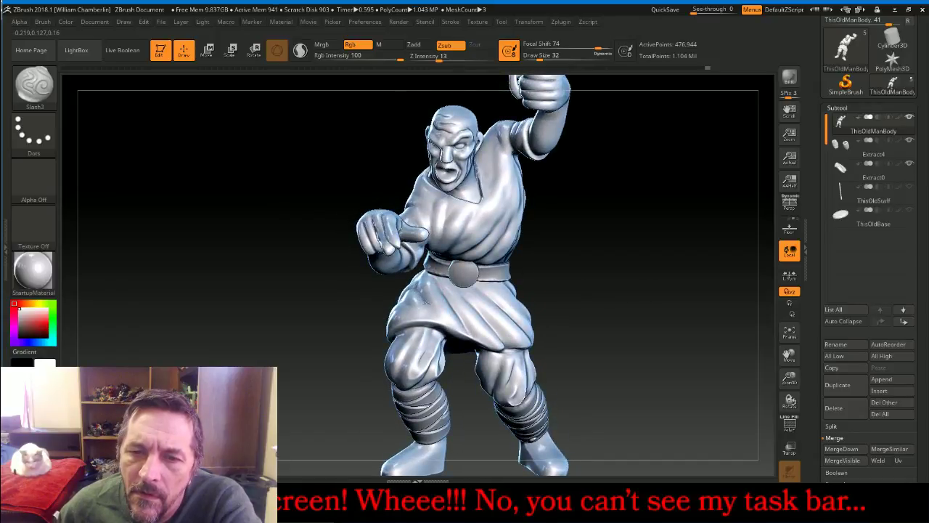
right_drag(401, 361, 281, 367)
Carve fold lines around the skirt on the outstretched-arm side and up the back from the hem toward the belt
drag(282, 367, 400, 303)
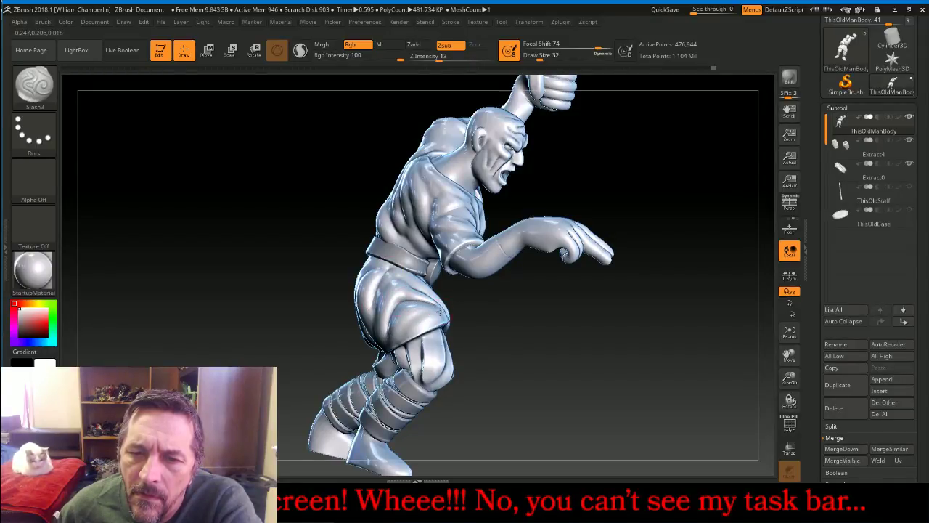
drag(492, 332, 400, 305)
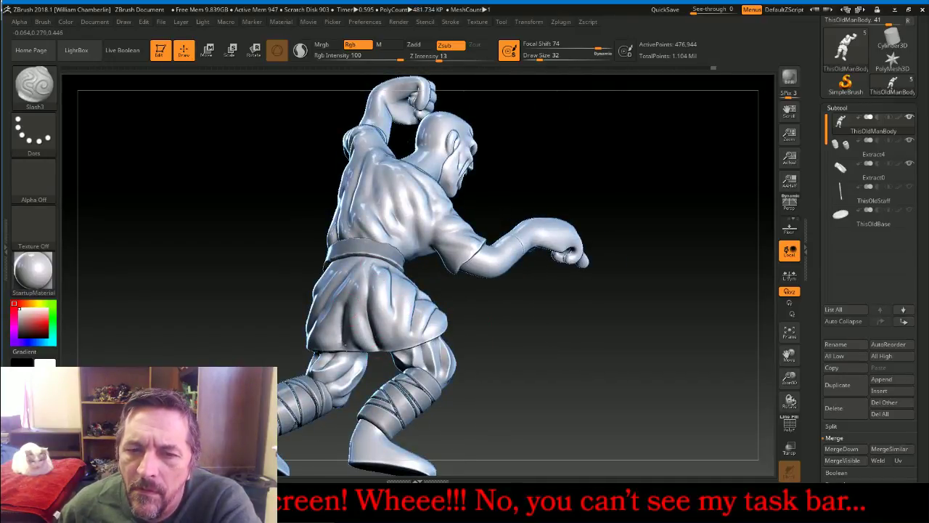
drag(610, 335, 539, 331)
drag(492, 313, 445, 308)
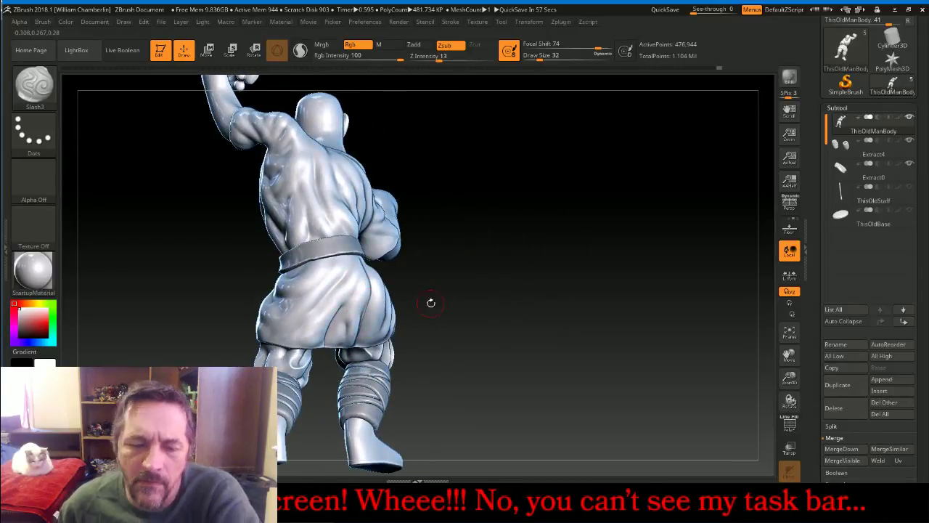
drag(565, 257, 508, 264)
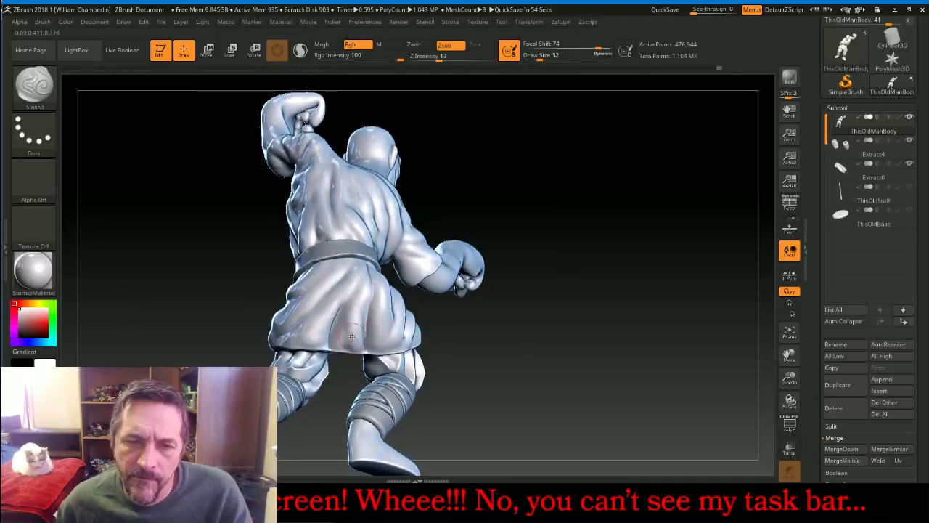
drag(346, 351, 358, 279)
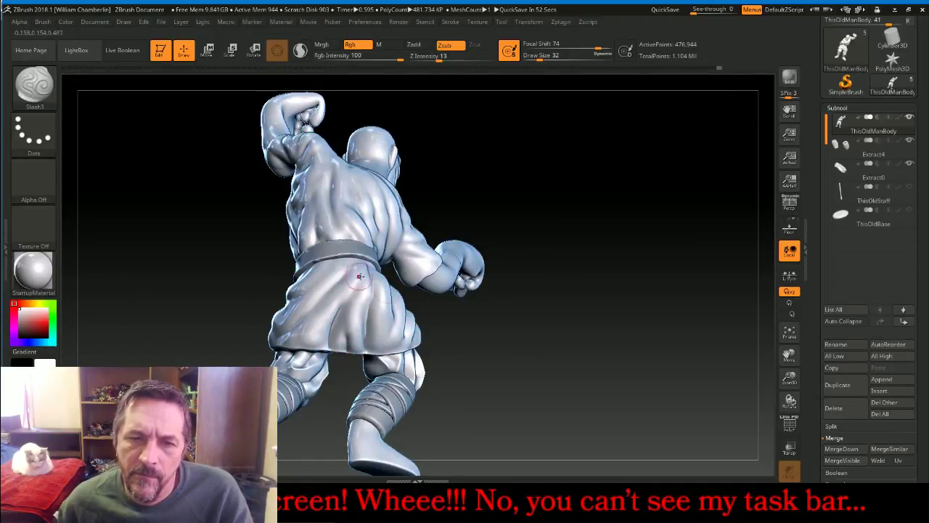
Carve fold lines into the skirt over the hip on the raised-arm side and smooth the creases near the front
drag(483, 327, 550, 339)
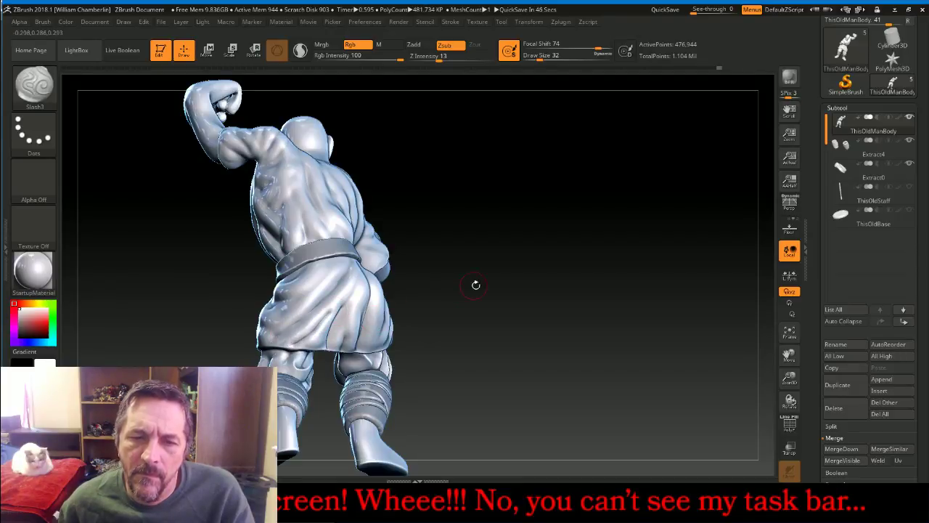
drag(476, 285, 544, 288)
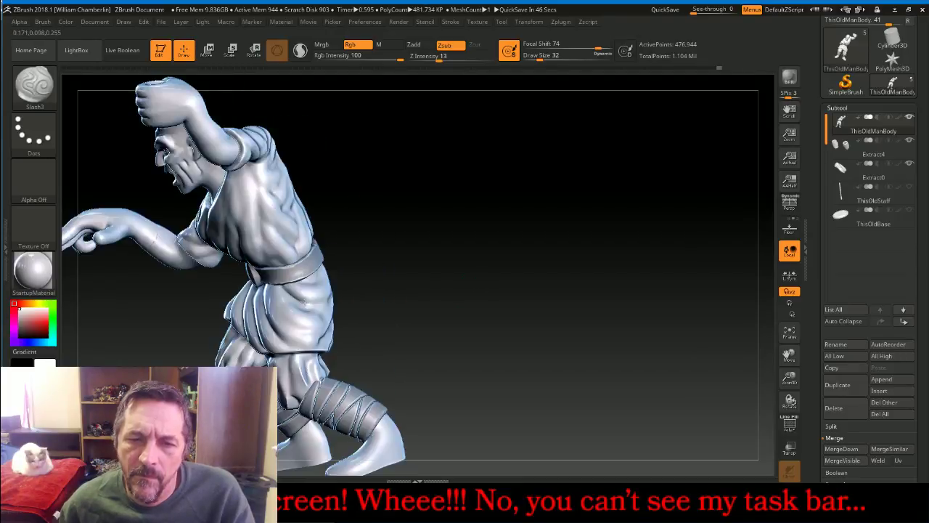
drag(409, 297, 373, 299)
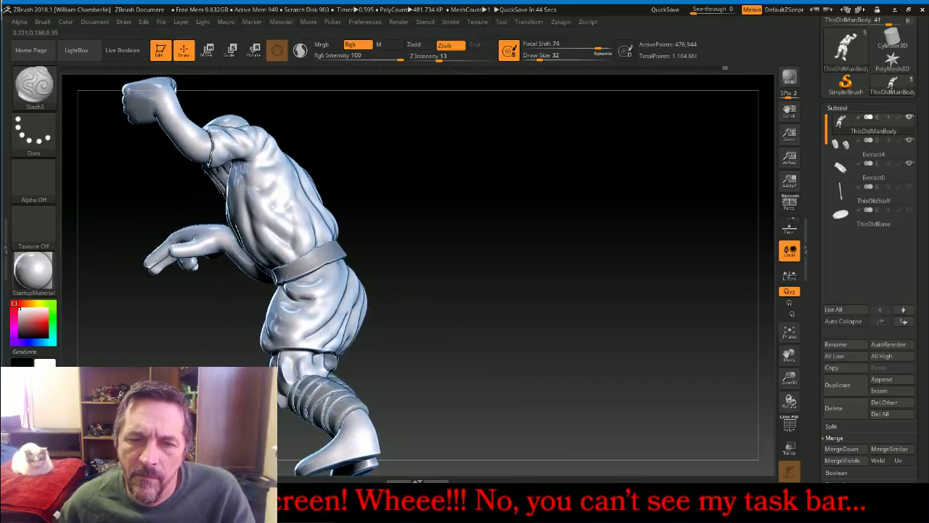
drag(315, 298, 338, 278)
drag(396, 254, 476, 246)
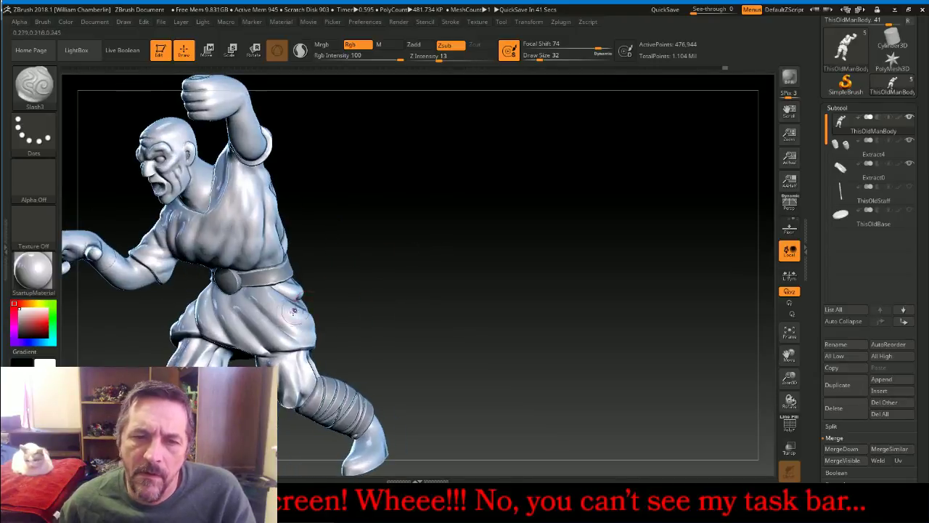
drag(348, 331, 316, 323)
key(shift)
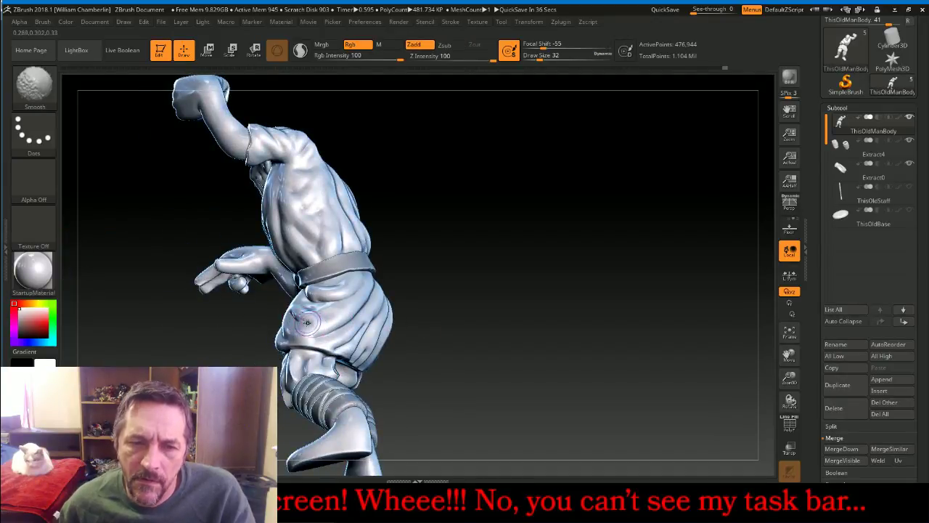
shift+drag(295, 332, 285, 331)
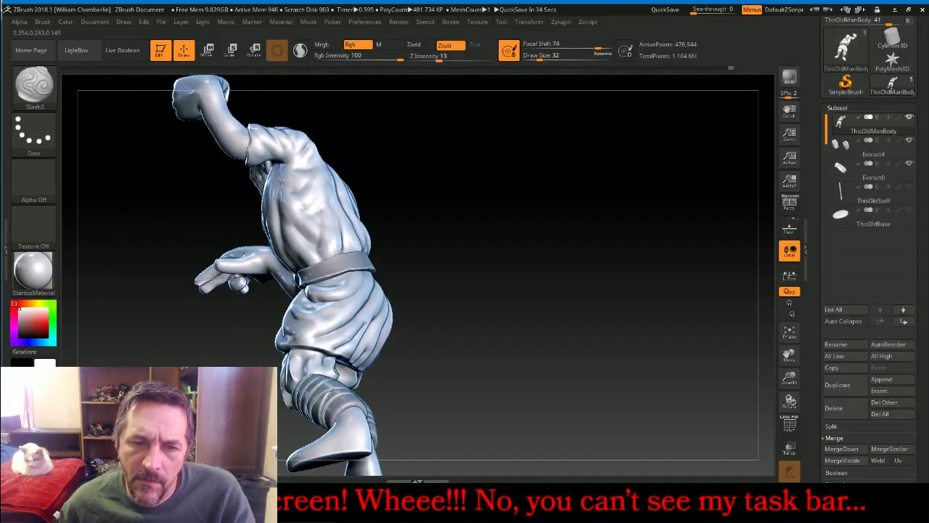
mouse_move(417, 280)
mouse_down()
mouse_move(455, 260)
mouse_move(413, 239)
mouse_up()
key(shift)
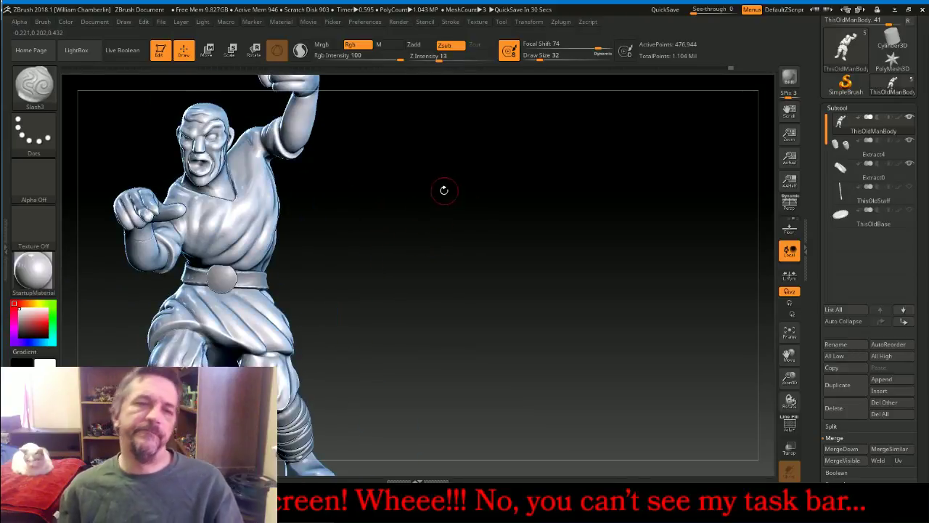
Carve and smooth fold lines on the tunic's chest and flank on the raised-arm side
mouse_move(791, 358)
mouse_down()
mouse_move(813, 359)
mouse_move(651, 320)
mouse_up()
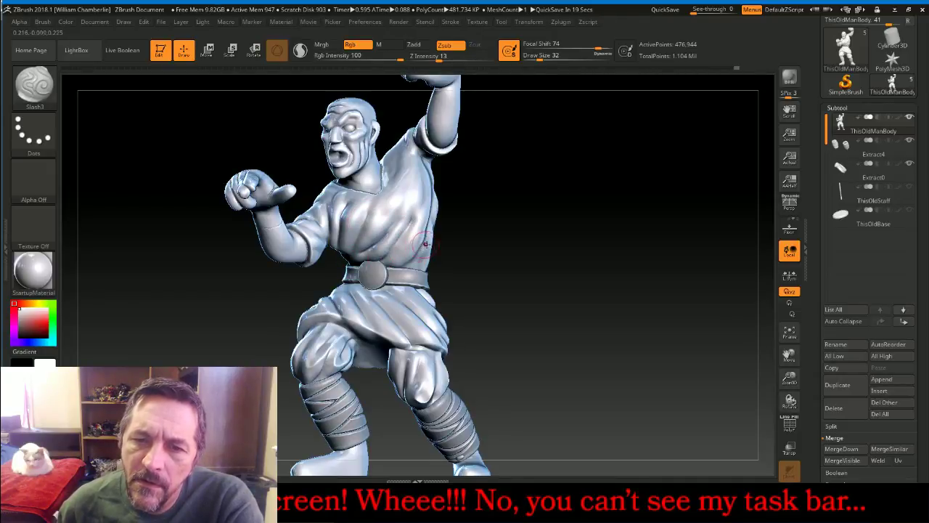
drag(565, 252, 492, 251)
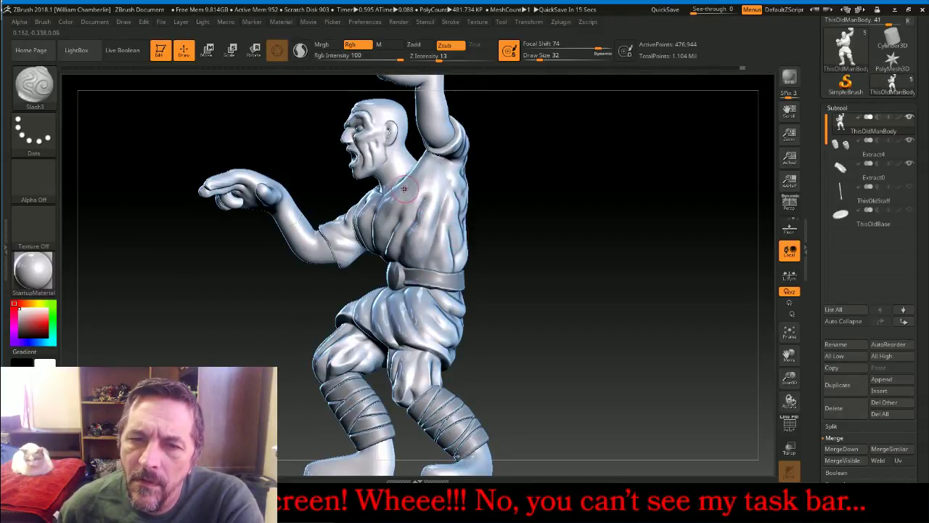
key(shift)
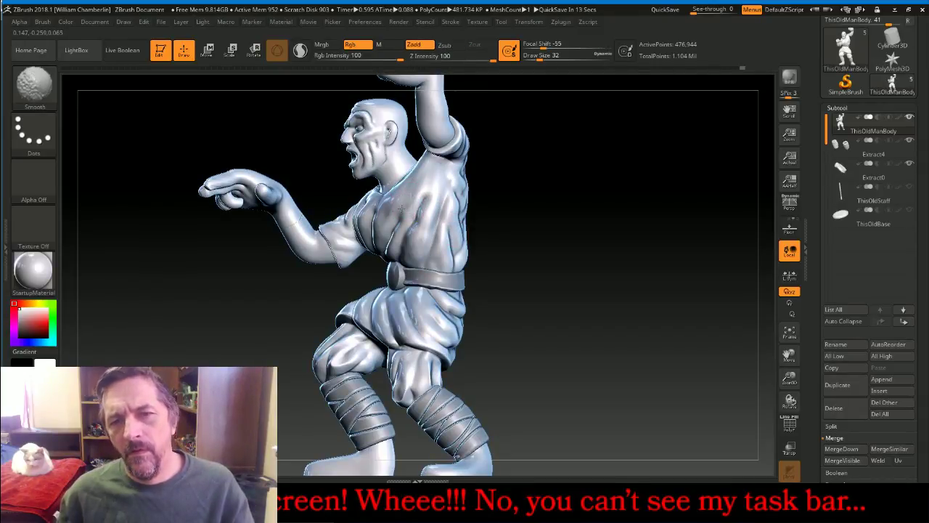
drag(611, 228, 546, 229)
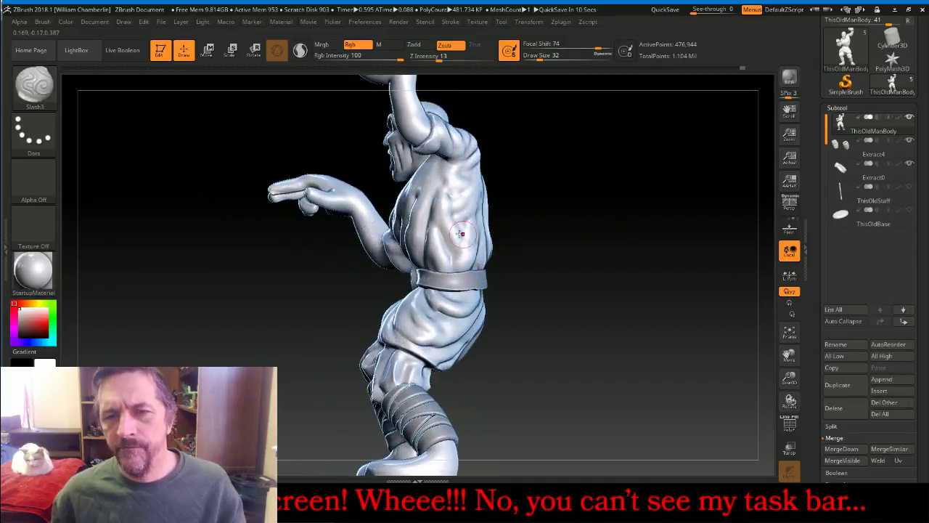
Carve crease lines into the tunic's side and back, from the shoulder blades down to the belt
drag(437, 220, 442, 242)
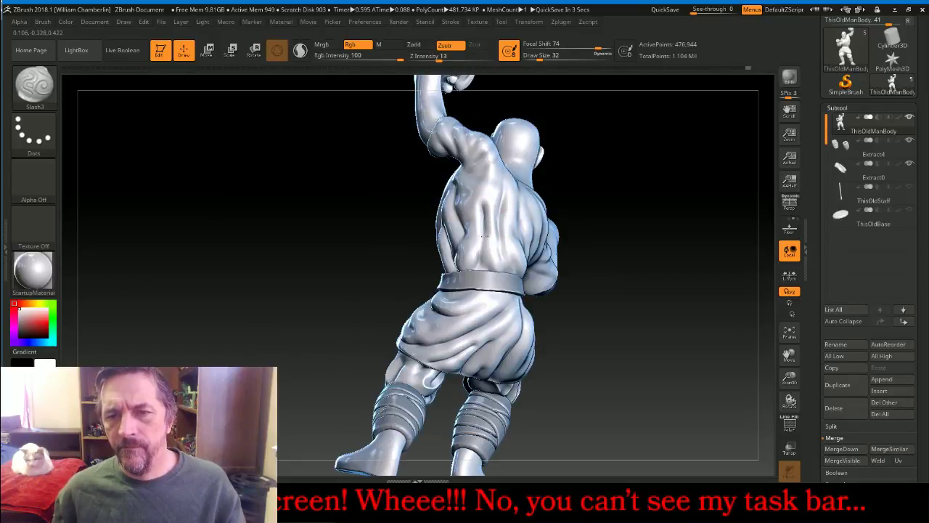
drag(626, 223, 637, 205)
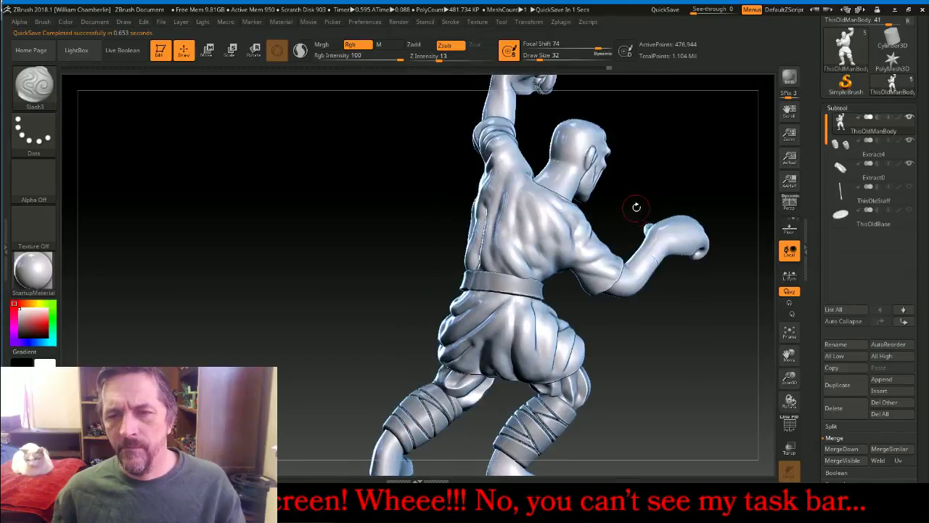
drag(368, 216, 393, 220)
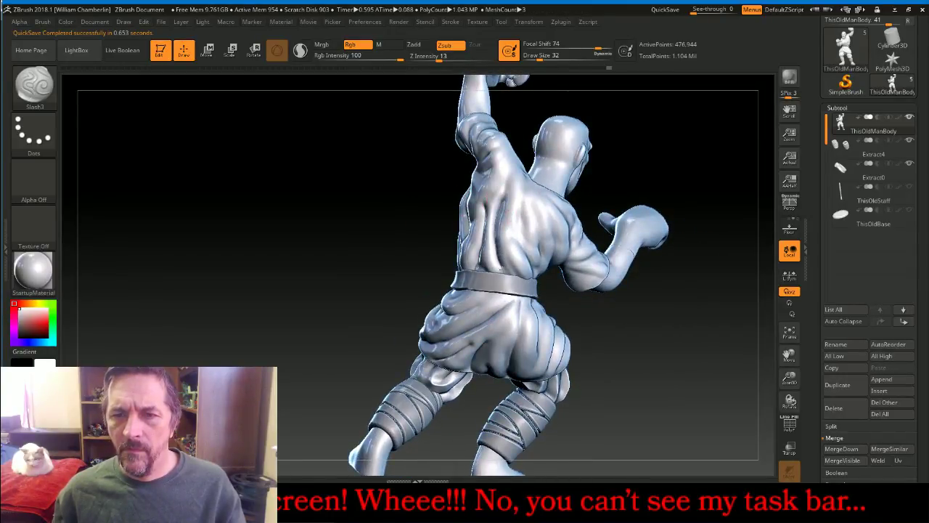
key(shift+d)
drag(572, 289, 526, 243)
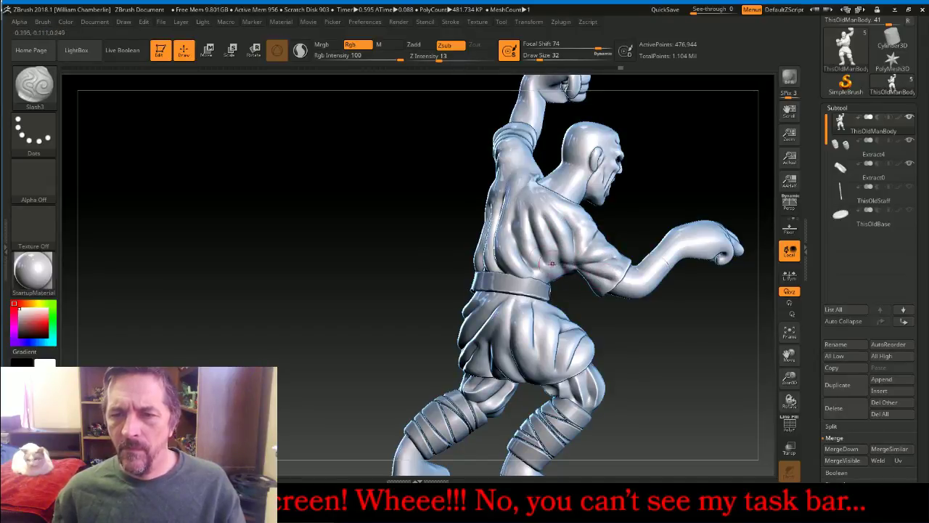
drag(348, 210, 612, 233)
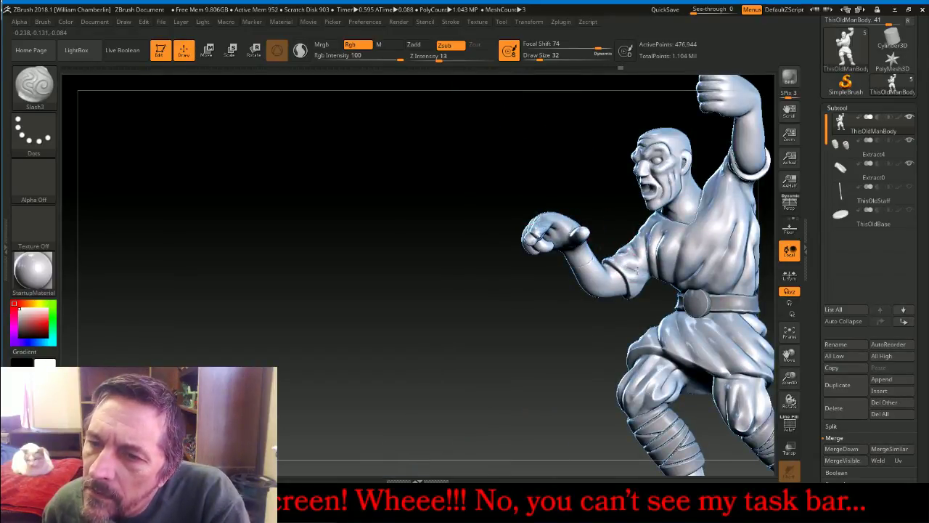
Carve tunic creases around the shoulder and armpit of the raised arm, from the front to the back
drag(573, 154, 585, 191)
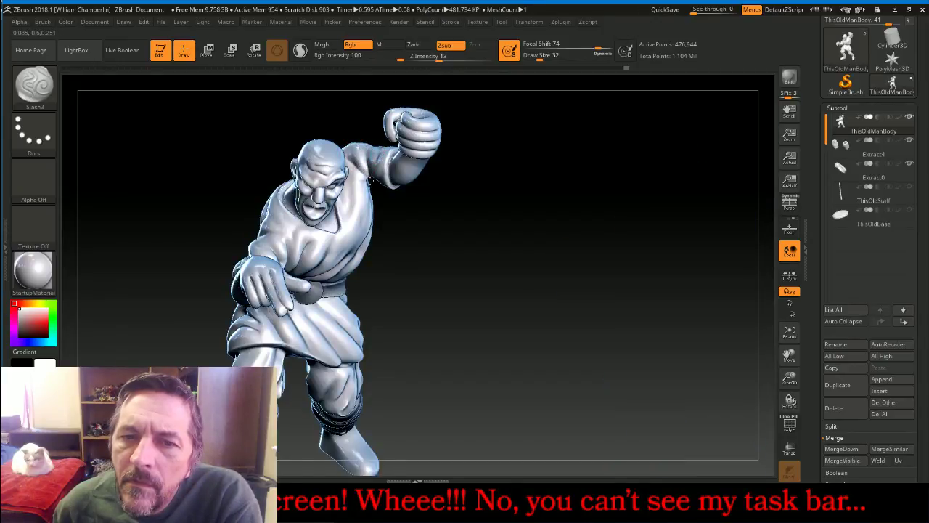
drag(407, 240, 382, 155)
drag(438, 235, 389, 174)
drag(467, 233, 406, 217)
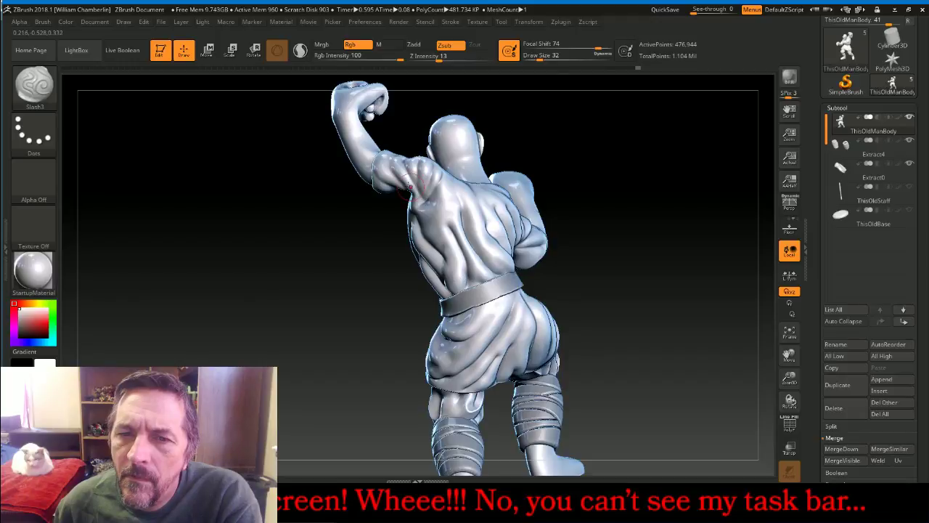
drag(399, 211, 368, 207)
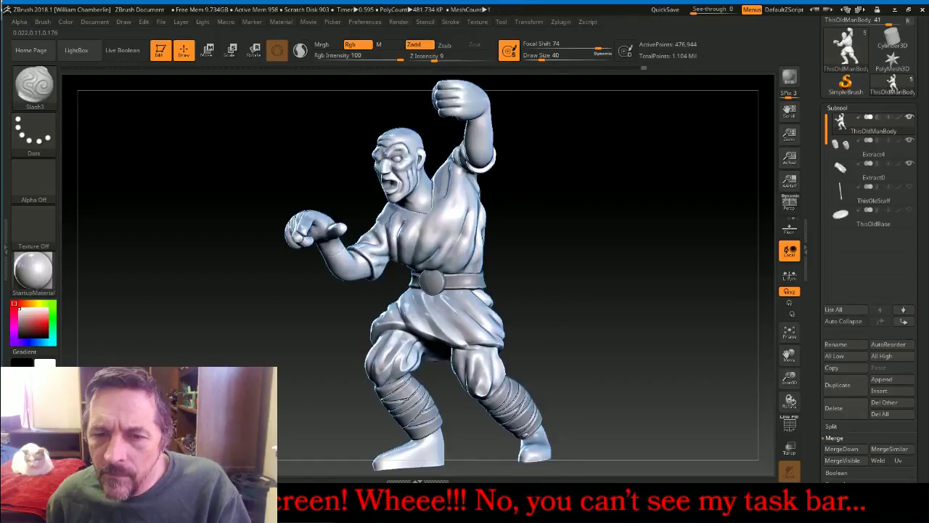
Carve further fold lines into the skirt around both hips and across the seat with the Slash3 brush
drag(494, 330, 510, 320)
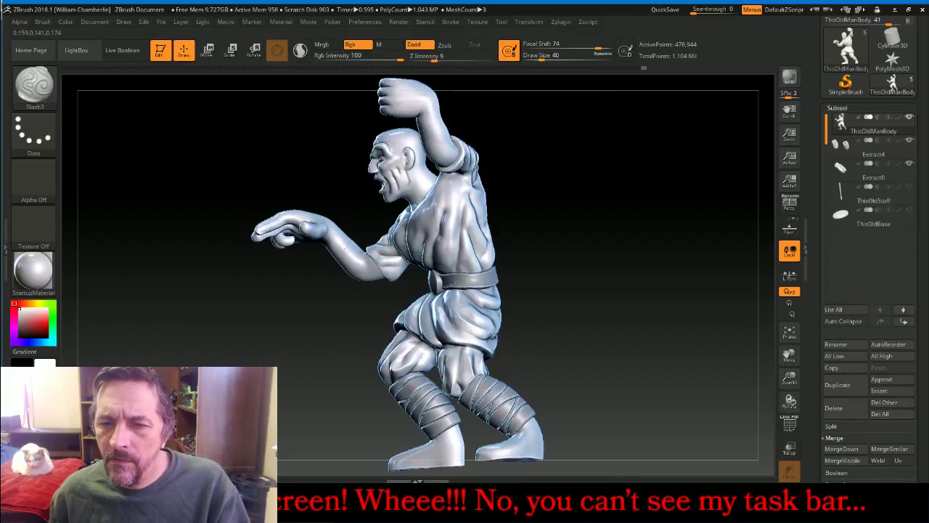
drag(565, 307, 535, 300)
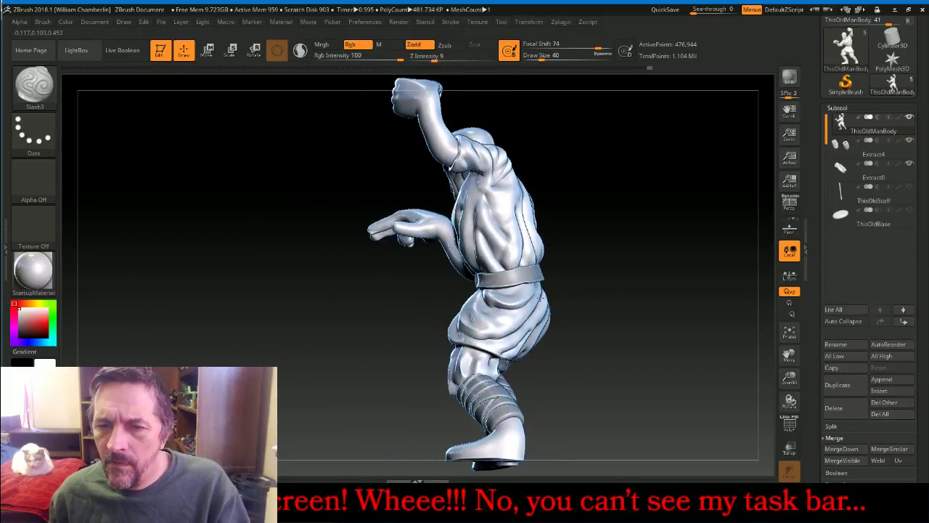
drag(496, 331, 544, 300)
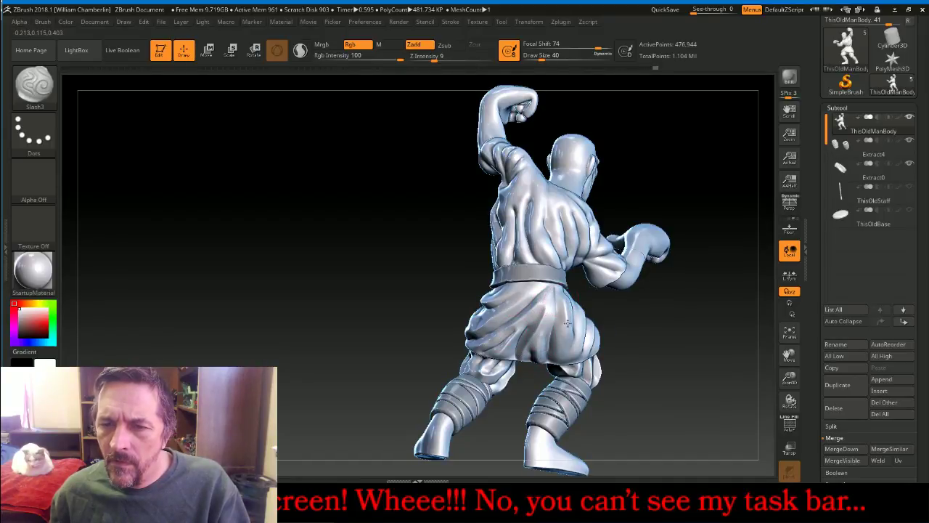
drag(654, 334, 597, 314)
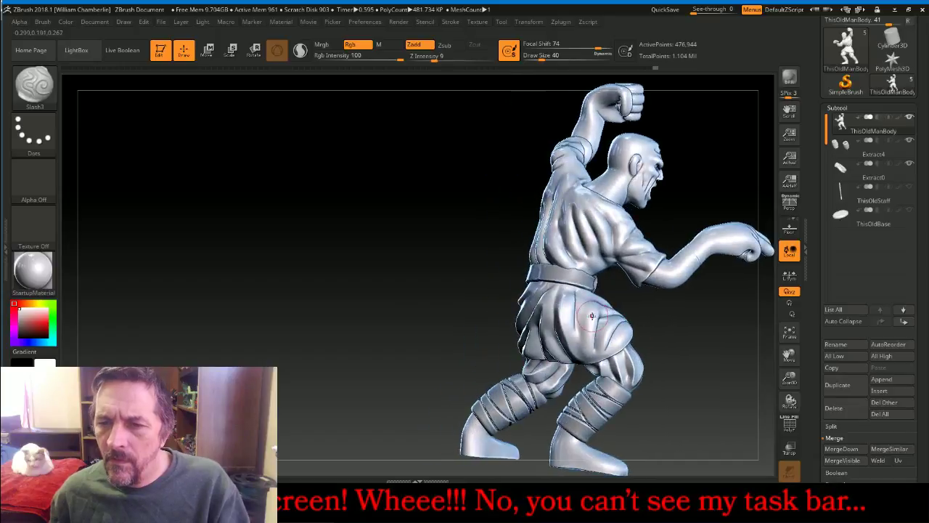
drag(698, 326, 662, 334)
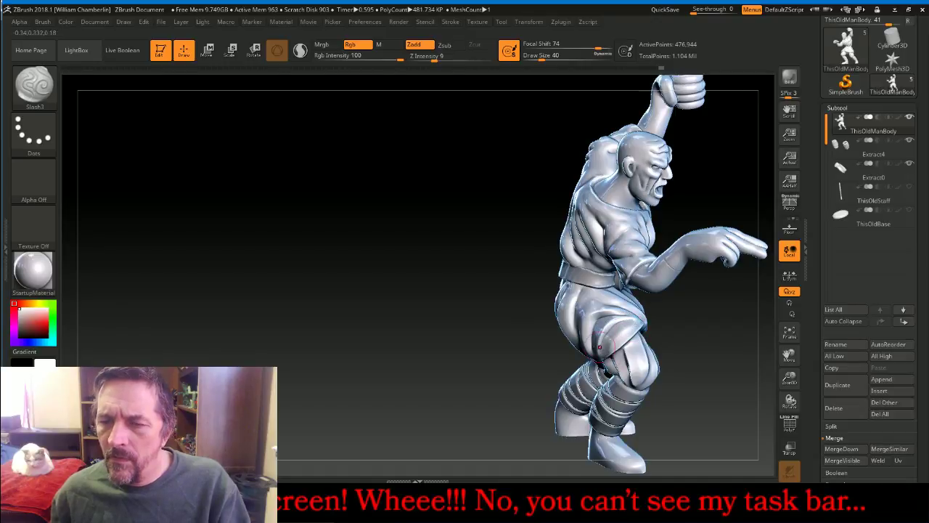
drag(479, 306, 431, 303)
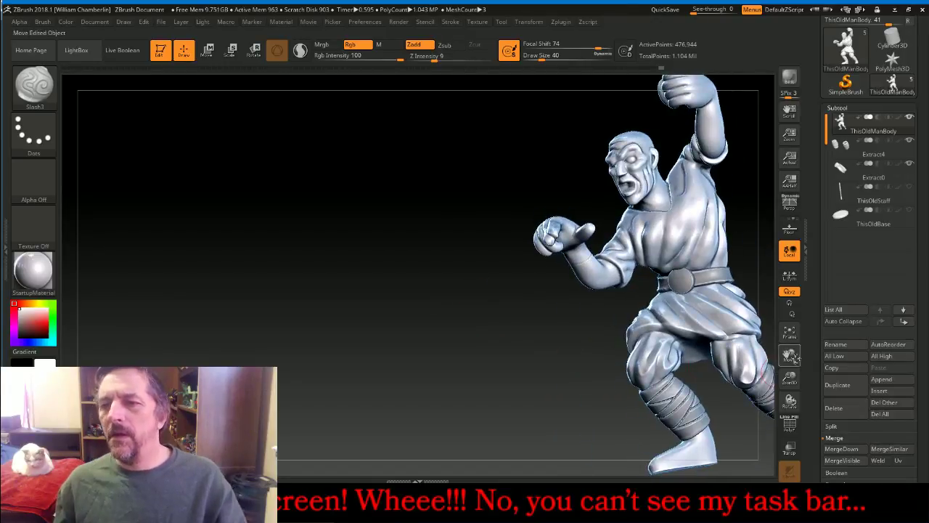
Deepen tunic creases on the chest, flank and back, and smooth the folds near the raised arm's armpit
click(789, 332)
mouse_move(699, 362)
mouse_down()
mouse_move(708, 367)
mouse_move(689, 370)
mouse_up()
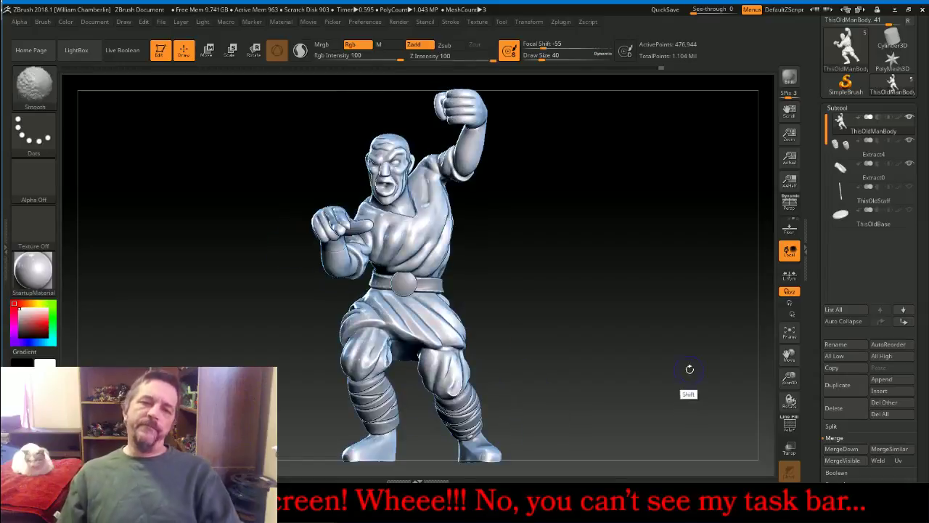
mouse_move(619, 281)
mouse_down()
mouse_move(557, 272)
mouse_move(636, 240)
mouse_move(588, 228)
mouse_up()
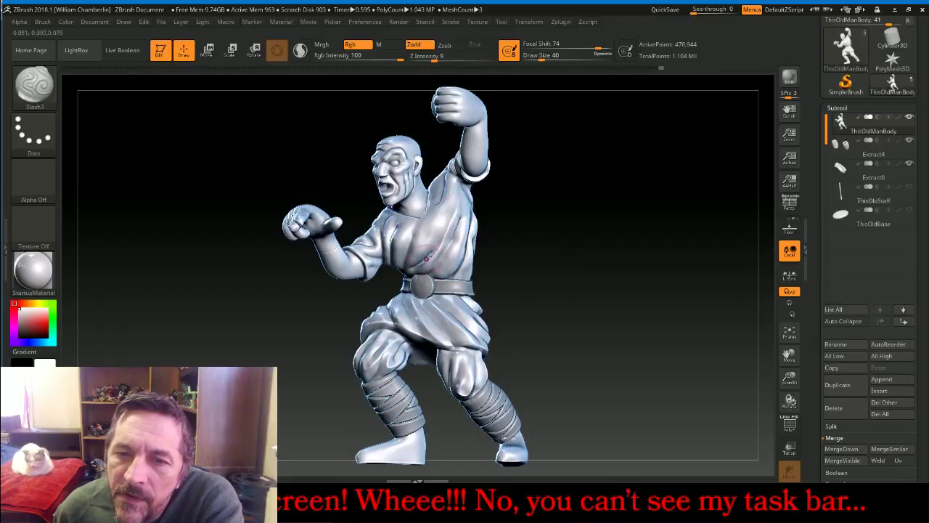
drag(466, 206, 456, 254)
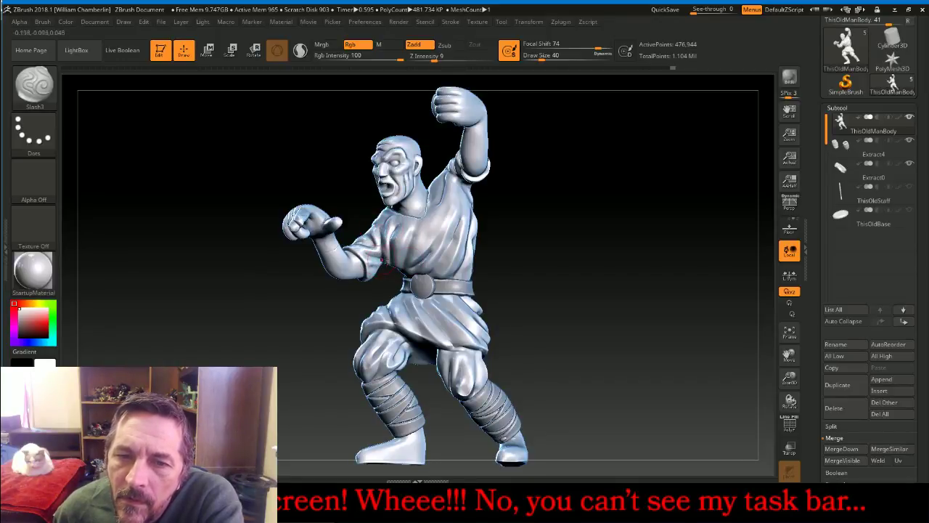
drag(518, 237, 633, 224)
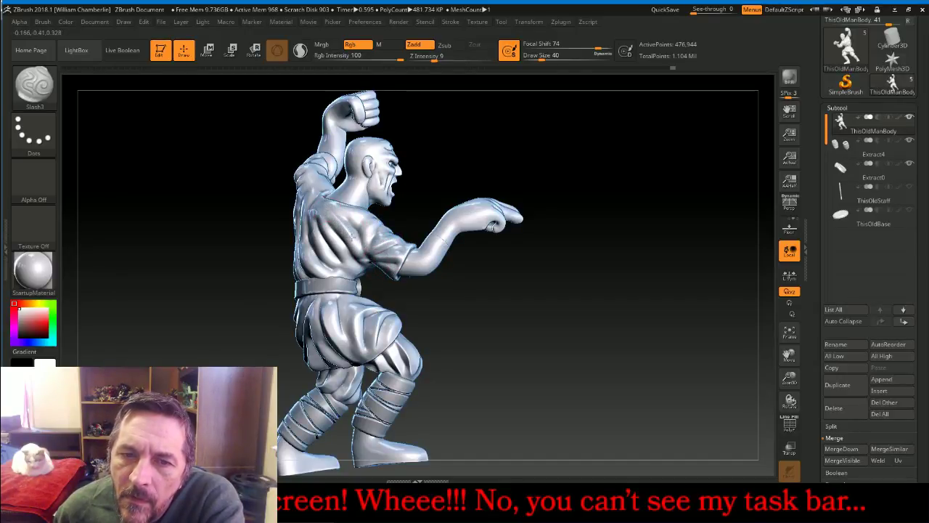
drag(494, 227, 334, 225)
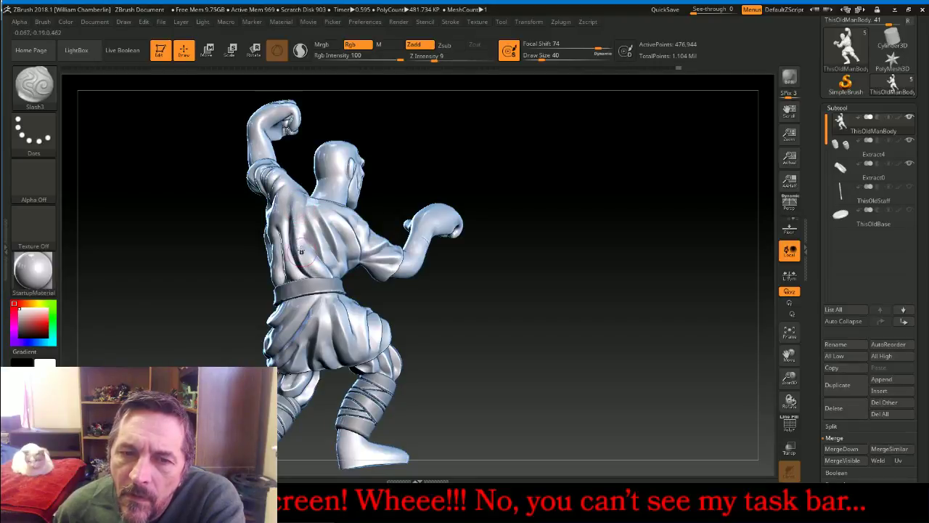
drag(543, 183, 560, 181)
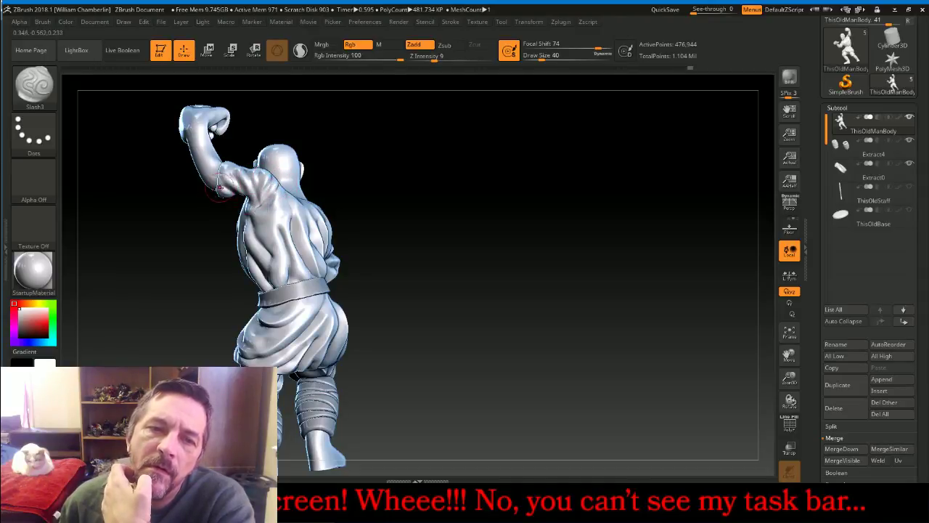
drag(359, 195, 703, 288)
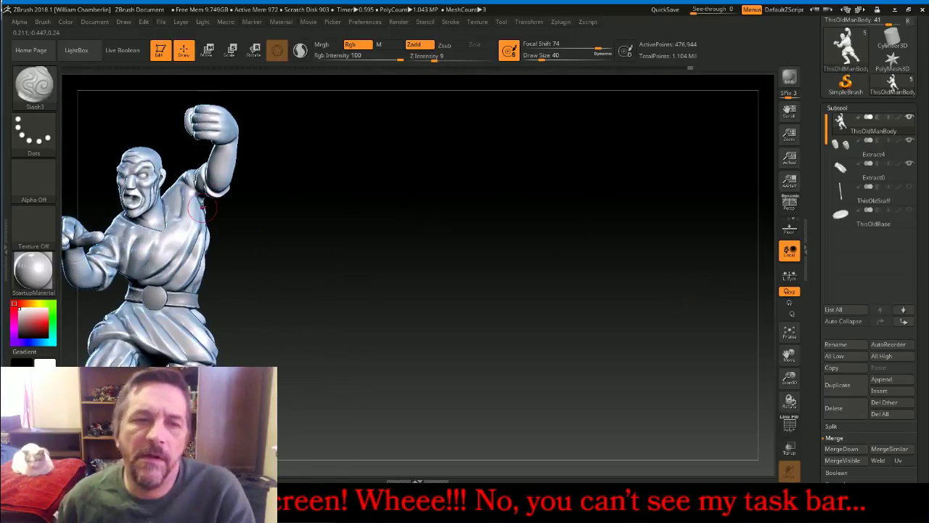
key(shift)
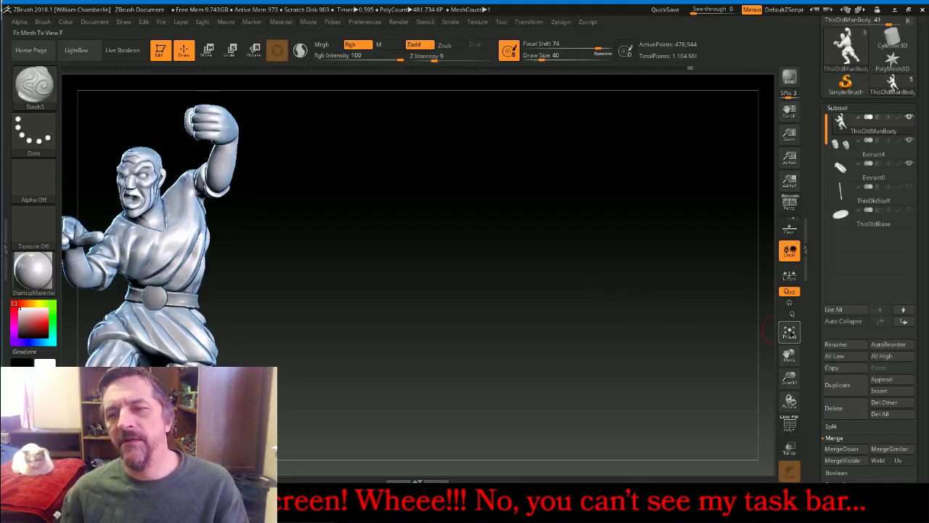
click(790, 332)
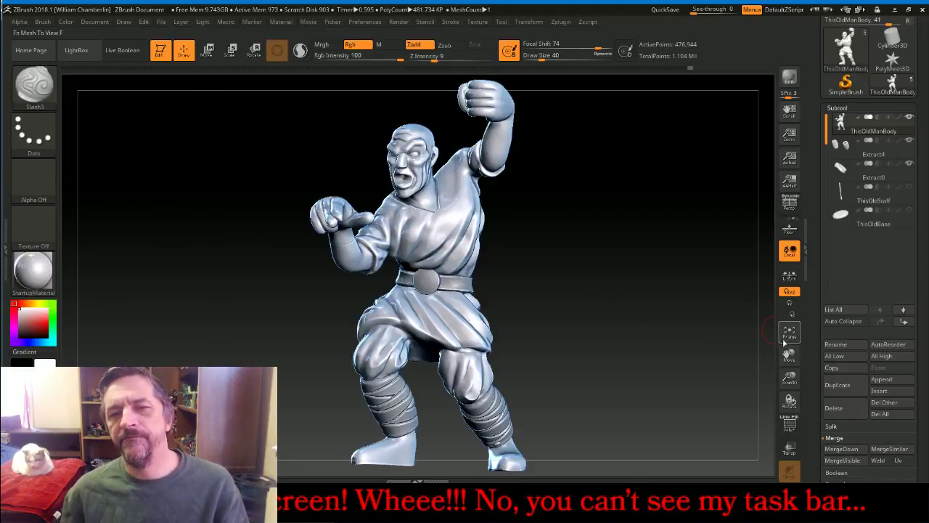
Make the ThisOldStaff and ThisOldBase subtools visible and examine the whole miniature's pose and clothing folds
click(909, 186)
click(909, 209)
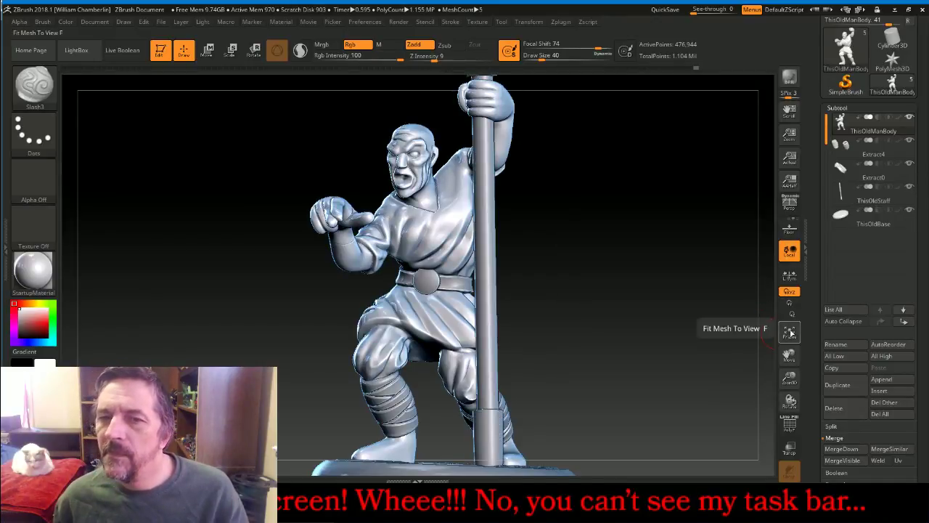
click(790, 333)
drag(694, 309, 695, 312)
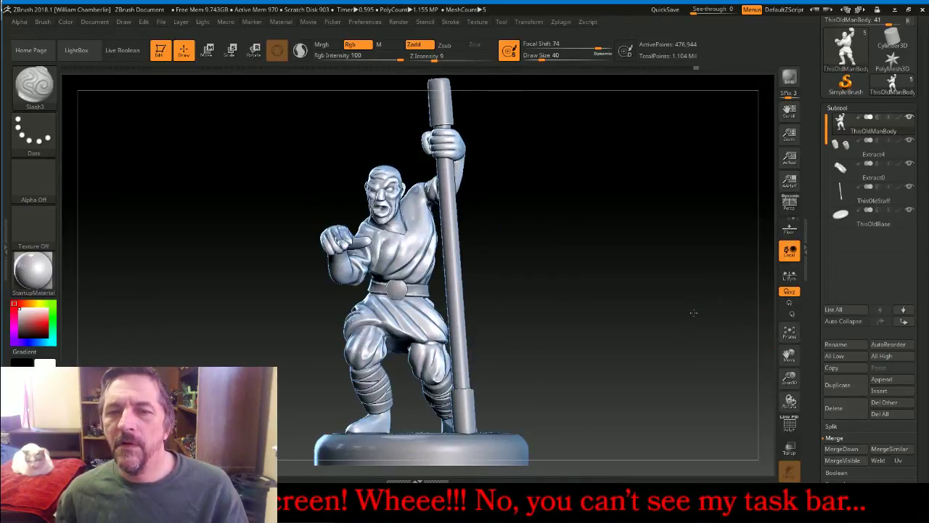
drag(791, 378, 784, 356)
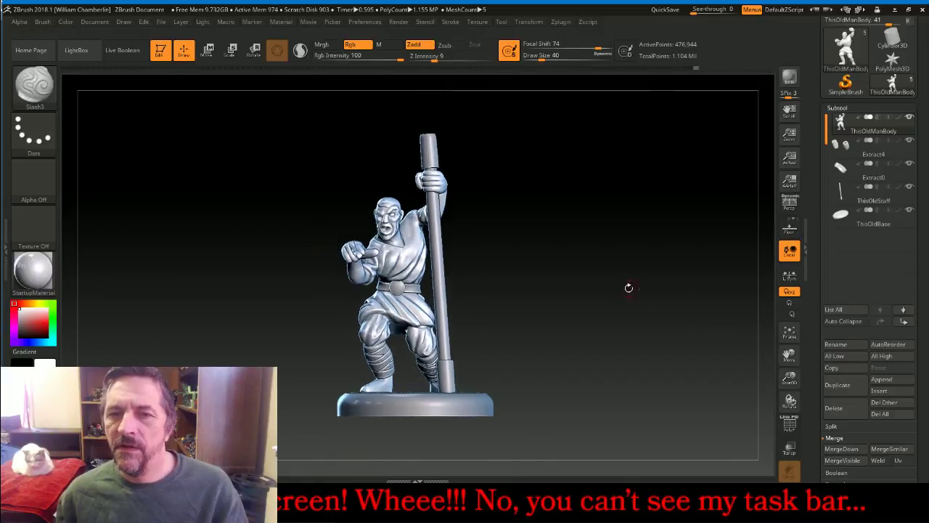
drag(629, 288, 647, 285)
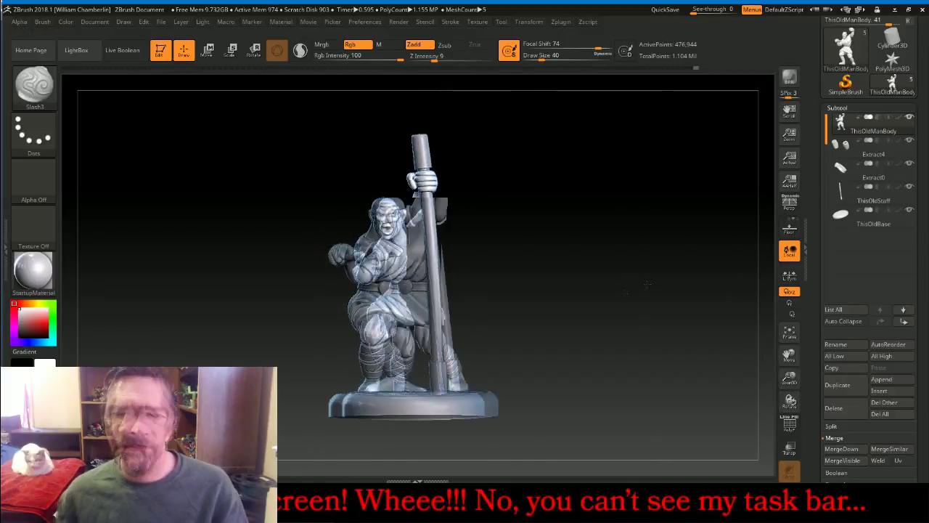
drag(647, 285, 620, 295)
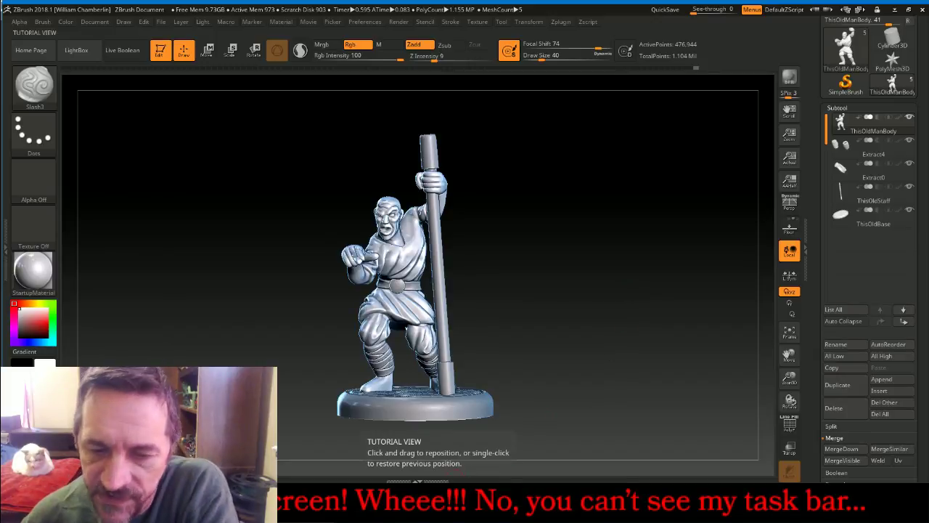
Switch to the live chat in Firefox to read the viewer's hair requests, then return to ZBrush
click(441, 500)
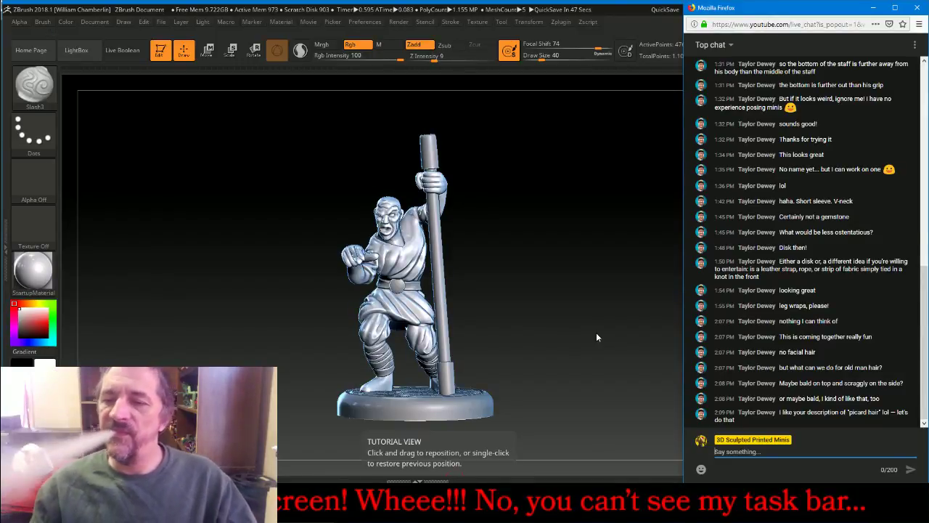
mouse_move(546, 304)
mouse_down()
mouse_move(558, 286)
mouse_move(546, 302)
mouse_up()
click(443, 505)
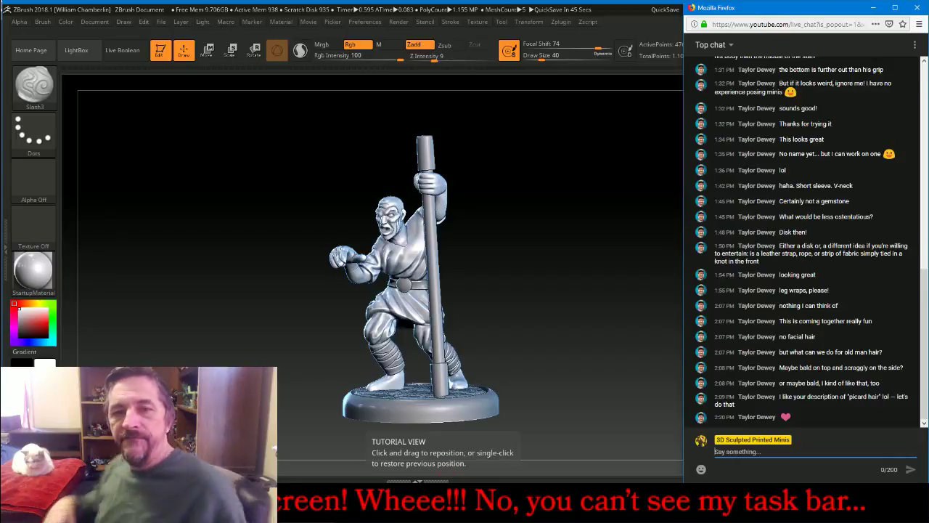
click(554, 225)
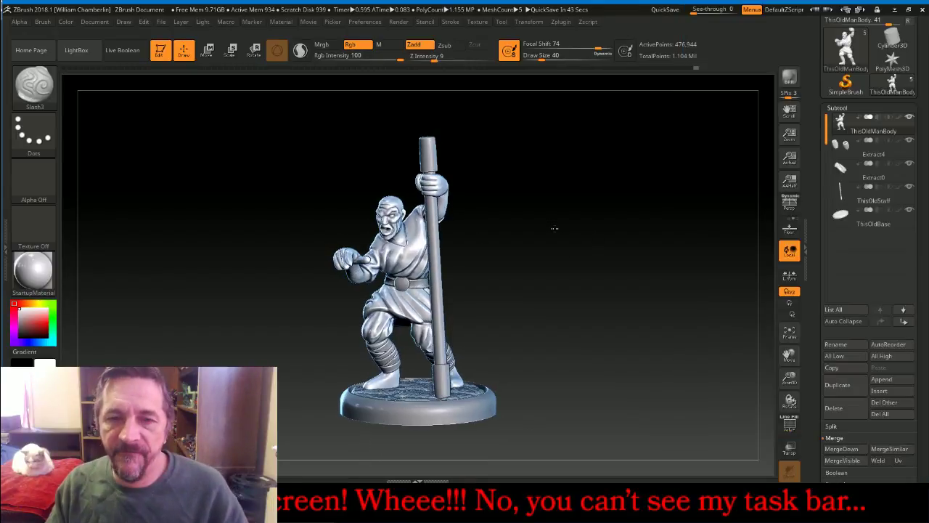
Frame the view on the head by isolating it, restore the full body, and hide every subtool except ThisOldManBody
mouse_move(554, 228)
mouse_down()
mouse_move(584, 211)
mouse_move(494, 234)
mouse_up()
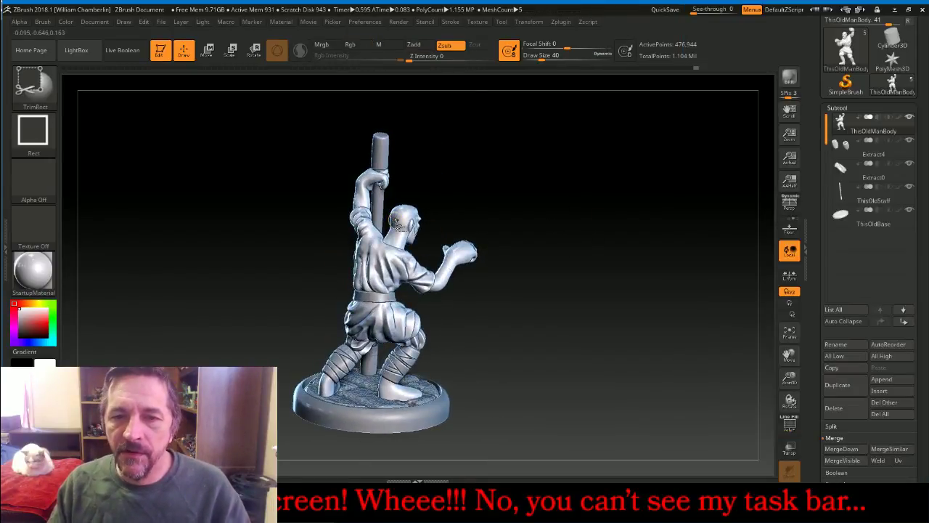
ctrl+shift+click(396, 219)
click(789, 332)
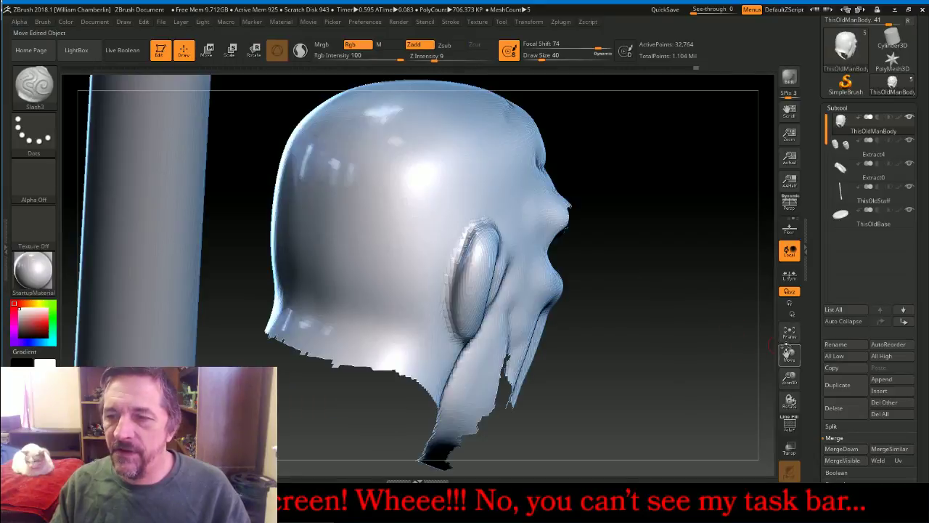
ctrl+shift+click(700, 248)
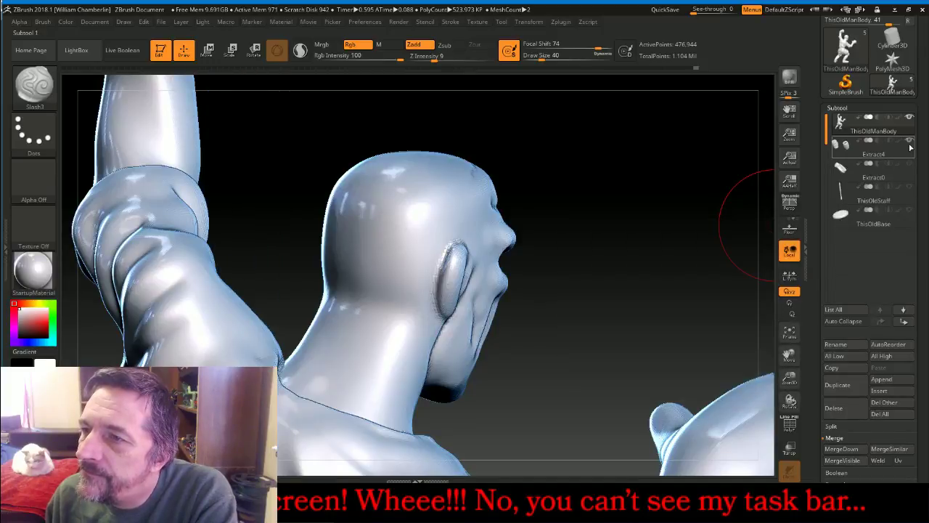
mouse_move(844, 155)
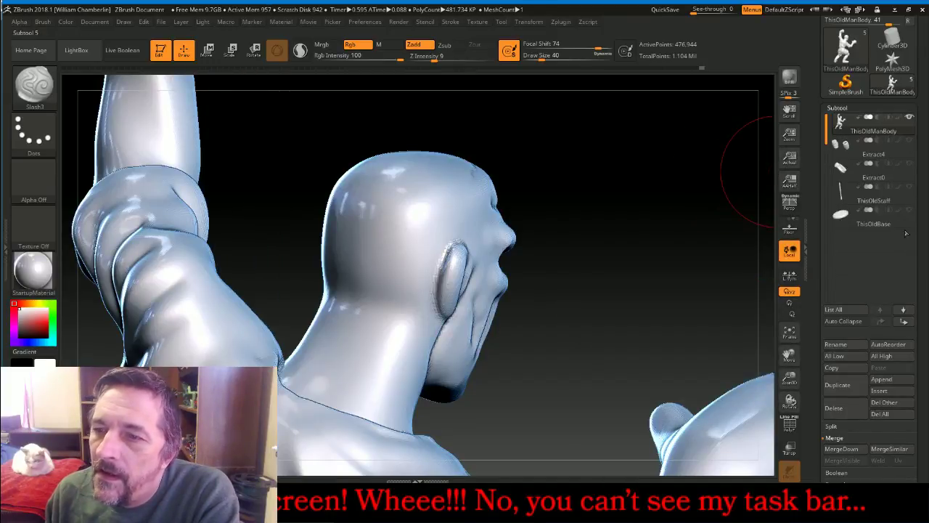
Subdivide the body mesh once and re-run DynaMesh on it at resolution 768
drag(925, 234, 923, 140)
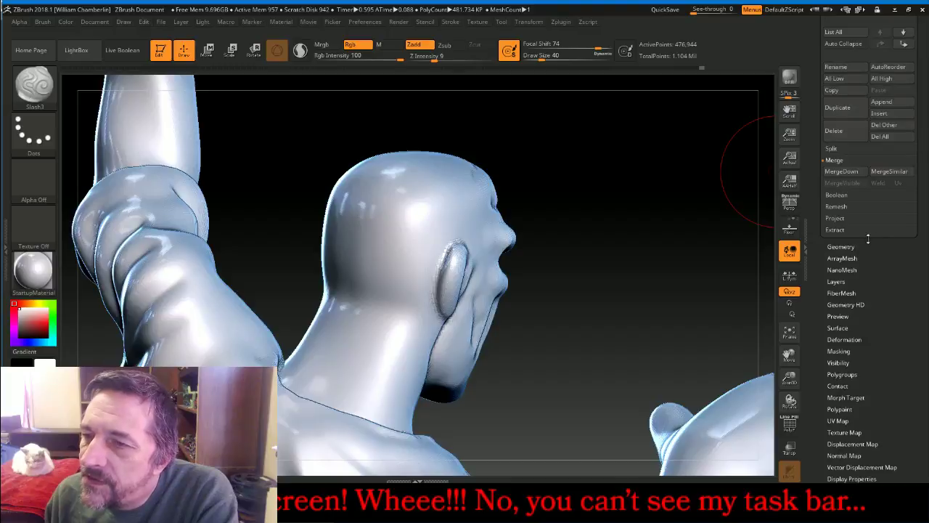
click(841, 246)
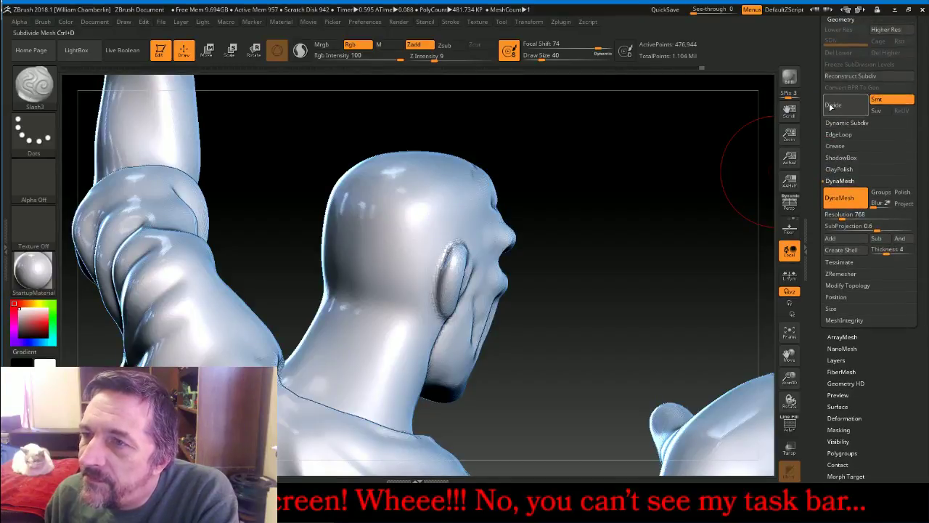
click(832, 106)
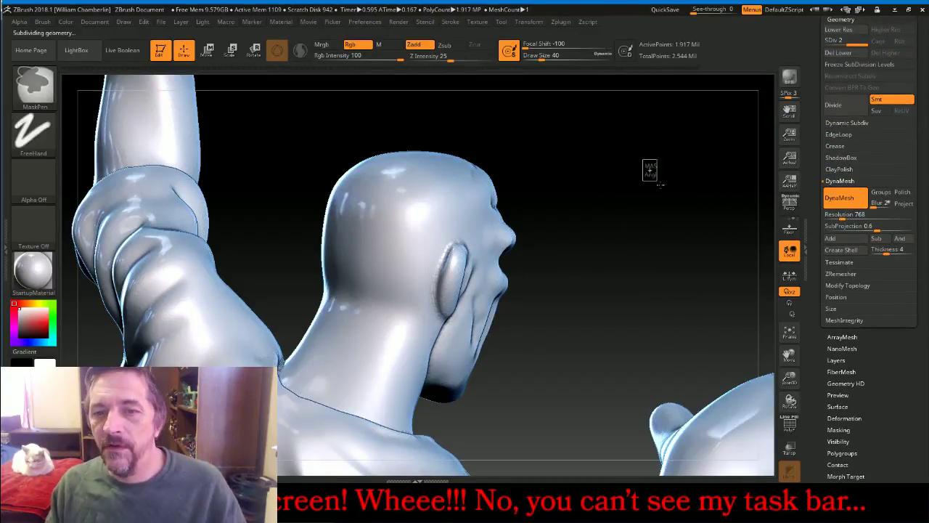
ctrl+drag(661, 185, 672, 199)
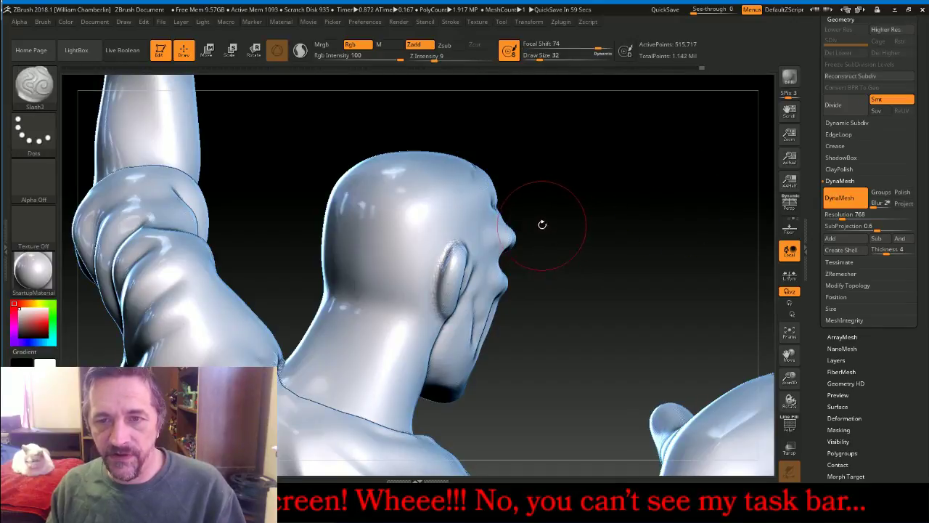
Reduce the draw size to 9 and mask a hair band from the temple over the ear to the back of the head
key([)
key([)
key([)
key([)
key([)
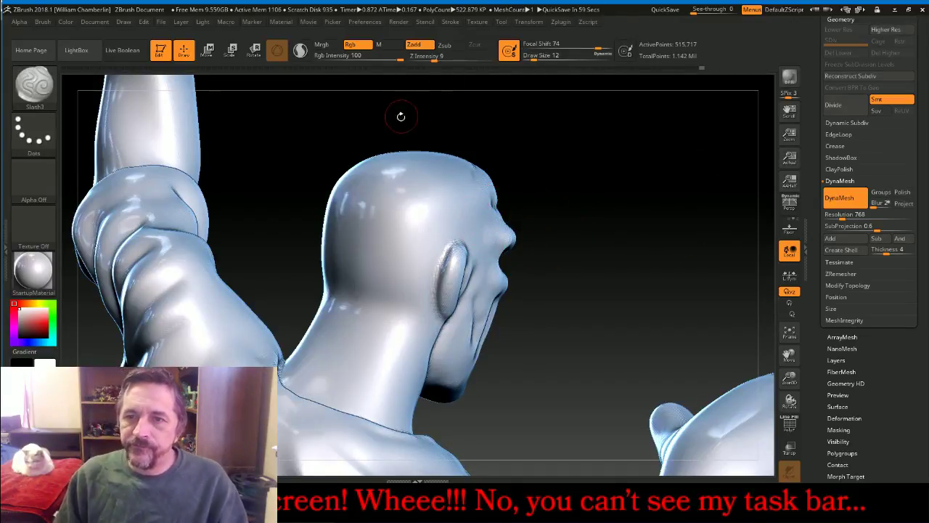
mouse_move(587, 166)
mouse_down()
mouse_move(598, 175)
mouse_move(583, 176)
mouse_up()
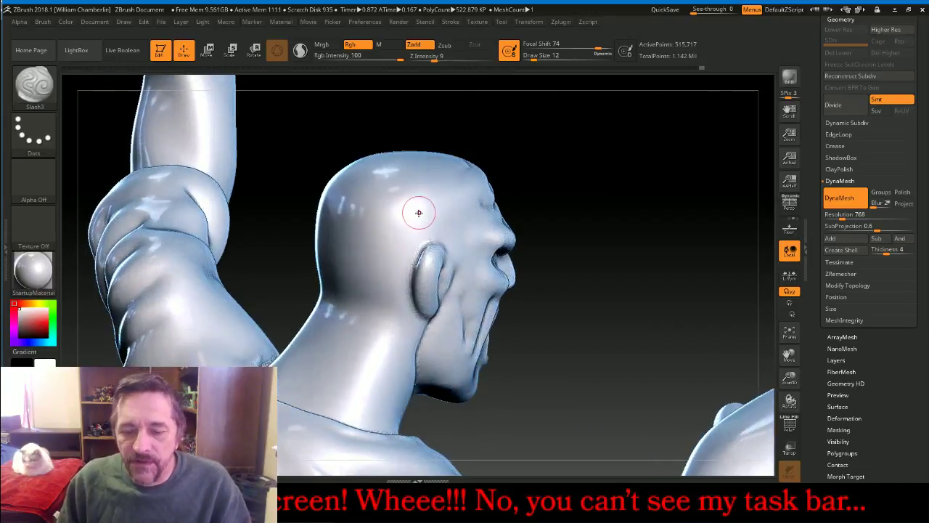
key([)
key(ctrl)
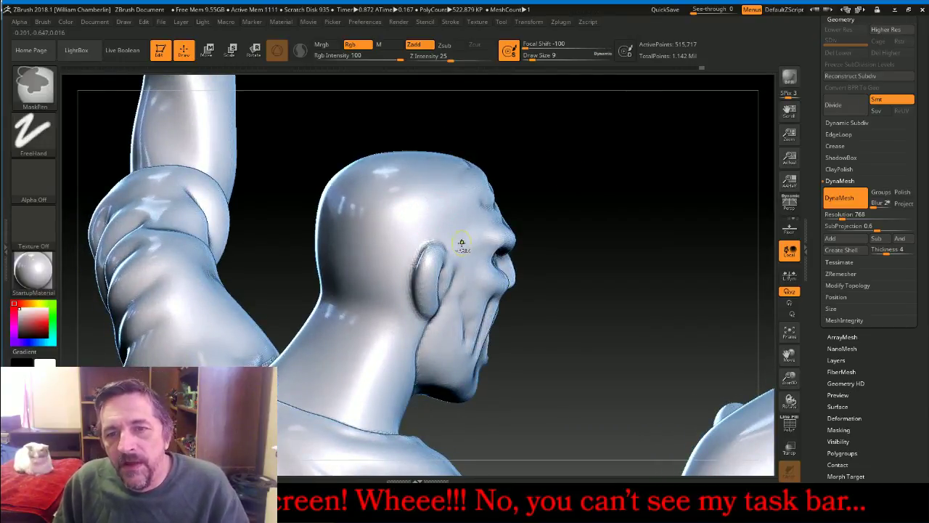
ctrl+click(460, 244)
mouse_move(455, 235)
ctrl+mouse_down()
mouse_move(414, 233)
mouse_move(388, 280)
ctrl+mouse_up()
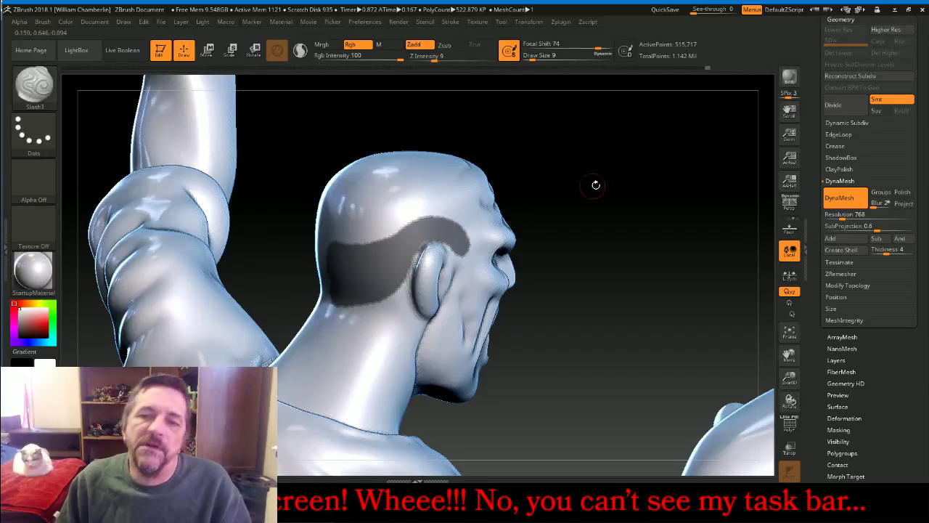
Hide the portions of the raised arm, shoulder and hand that block the view of the unmasked side of the head
mouse_move(596, 184)
mouse_down()
mouse_move(631, 193)
mouse_move(534, 212)
mouse_up()
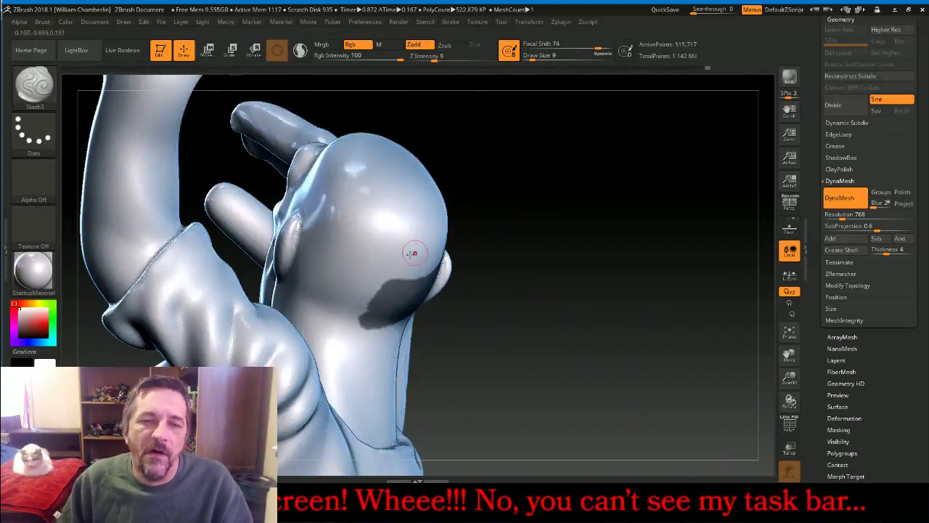
ctrl+shift+click(170, 276)
ctrl+shift+click(172, 279)
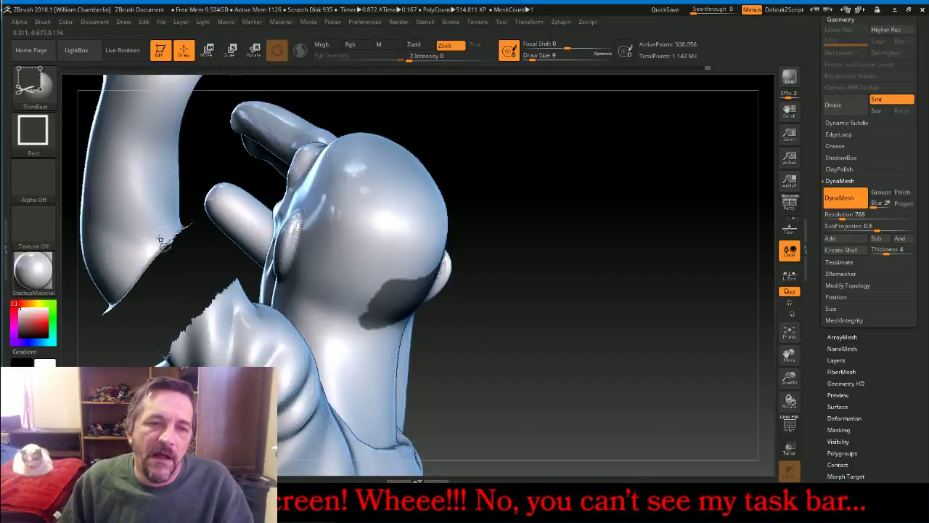
ctrl+shift+click(114, 305)
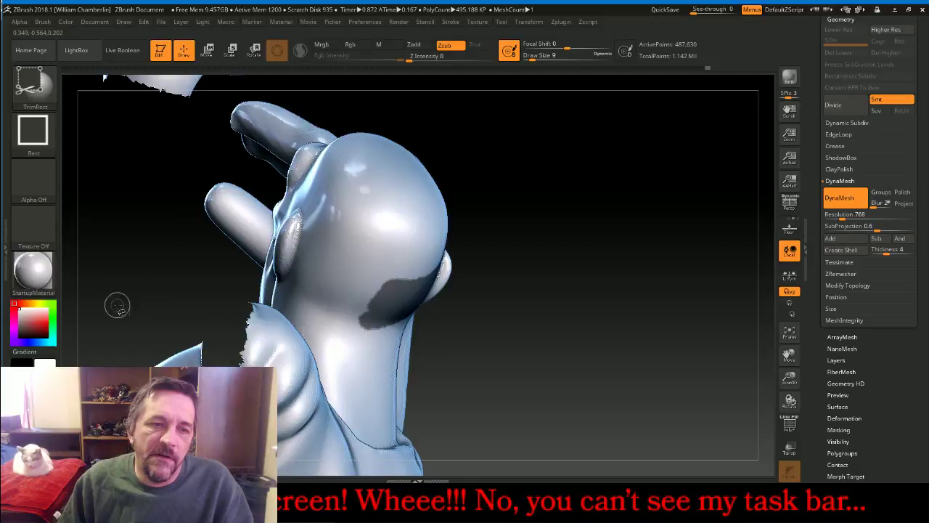
ctrl+shift+click(269, 346)
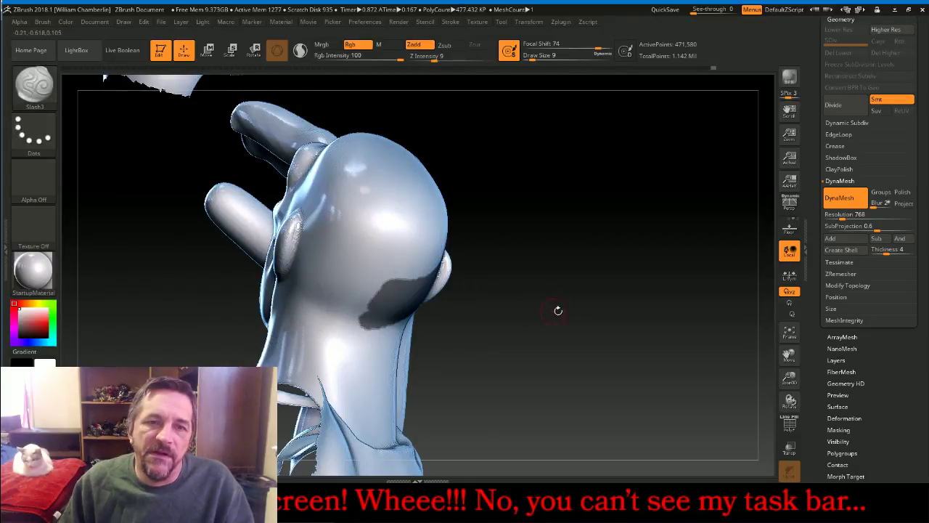
mouse_move(556, 311)
mouse_down()
mouse_move(745, 372)
mouse_move(791, 357)
mouse_move(874, 387)
mouse_move(928, 428)
mouse_up()
ctrl+shift+click(380, 150)
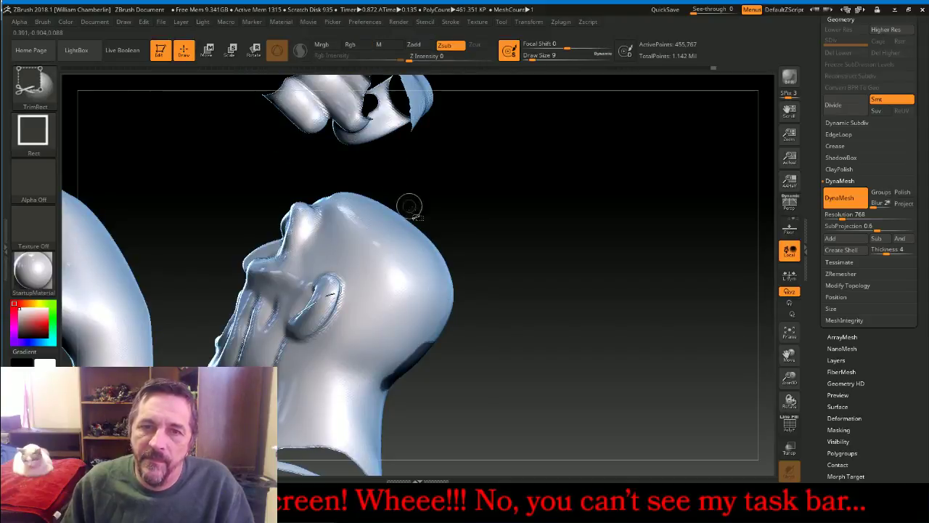
mouse_move(578, 270)
mouse_down()
mouse_move(593, 280)
mouse_move(369, 249)
mouse_up()
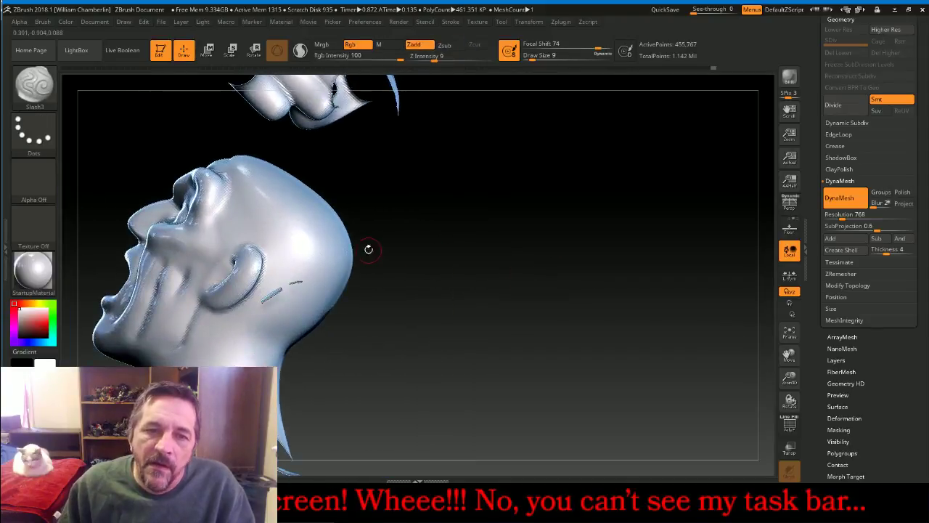
mouse_move(466, 227)
mouse_down()
mouse_move(523, 224)
mouse_move(458, 230)
mouse_up()
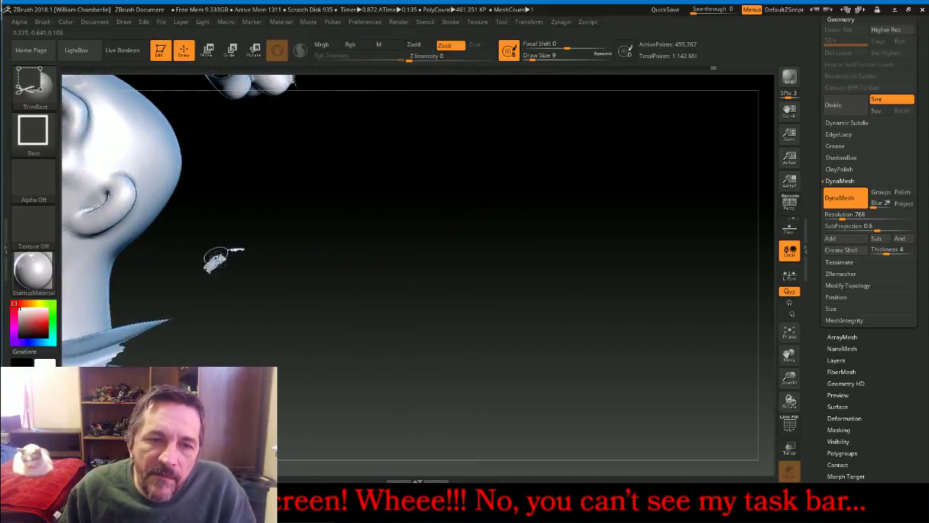
mouse_move(337, 240)
mouse_down()
mouse_move(403, 240)
mouse_move(412, 260)
mouse_move(412, 234)
mouse_move(393, 222)
mouse_up()
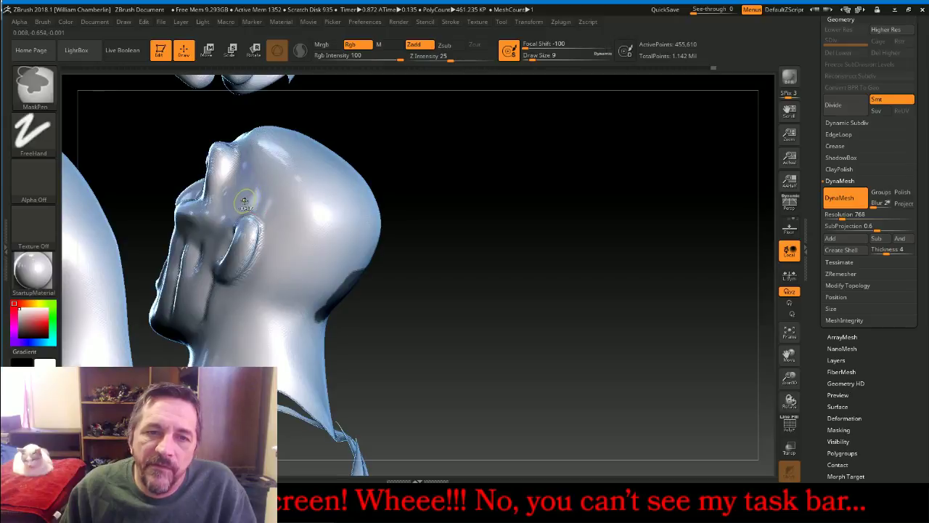
Mask a matching hair band from the other temple over the ear to the back of the head, then unhide the whole body
ctrl+drag(241, 201, 245, 202)
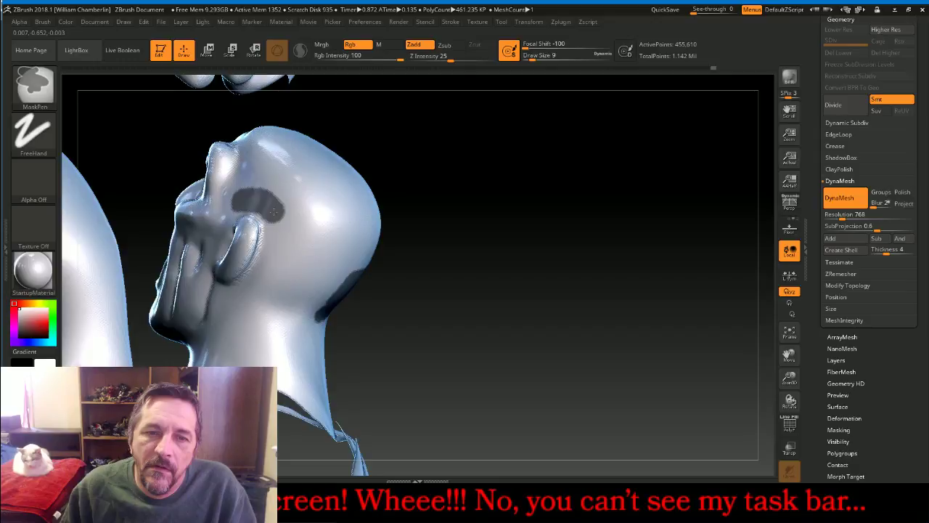
ctrl+drag(274, 210, 289, 292)
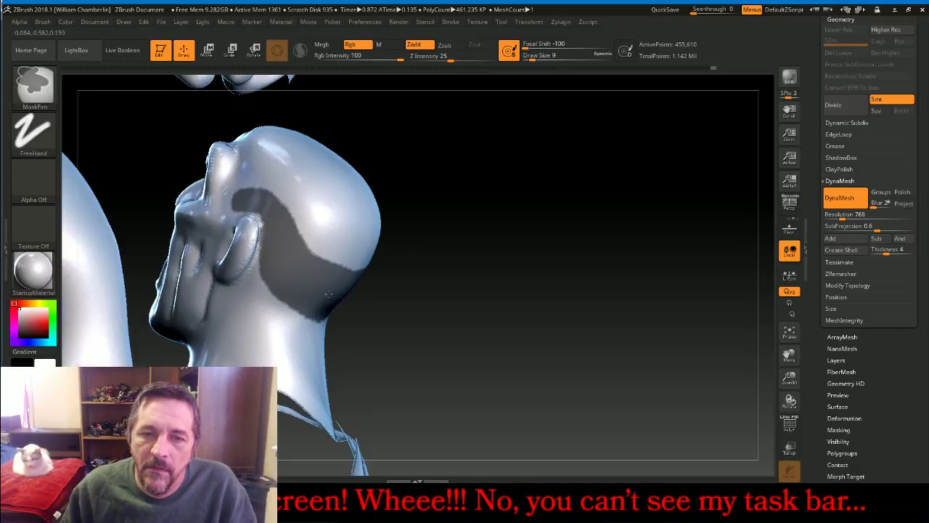
drag(465, 318, 301, 270)
drag(461, 186, 498, 186)
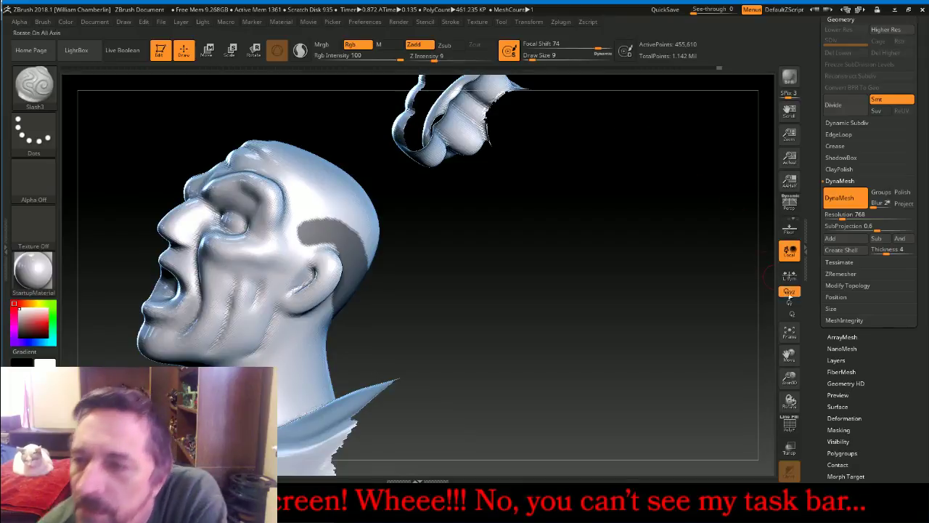
ctrl+shift+click(728, 132)
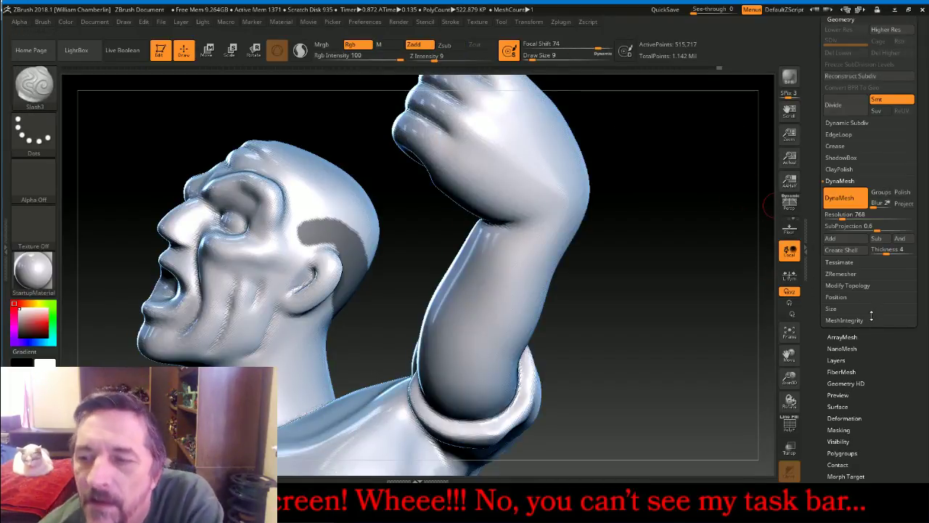
Set a new extract thickness and extract the masked hair band from ThisOldManBody as a separate subtool
click(867, 322)
drag(866, 319, 896, 455)
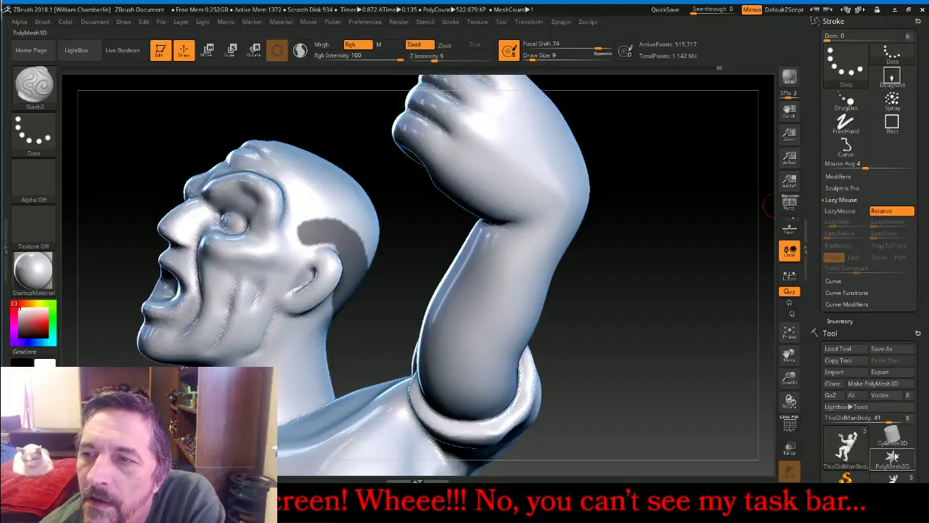
click(861, 320)
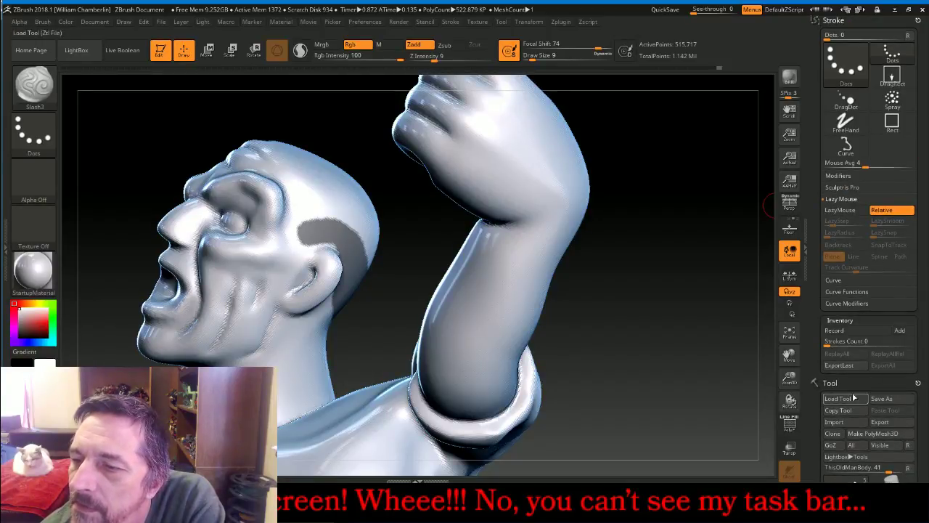
click(861, 320)
scroll(860, 318, down, 3)
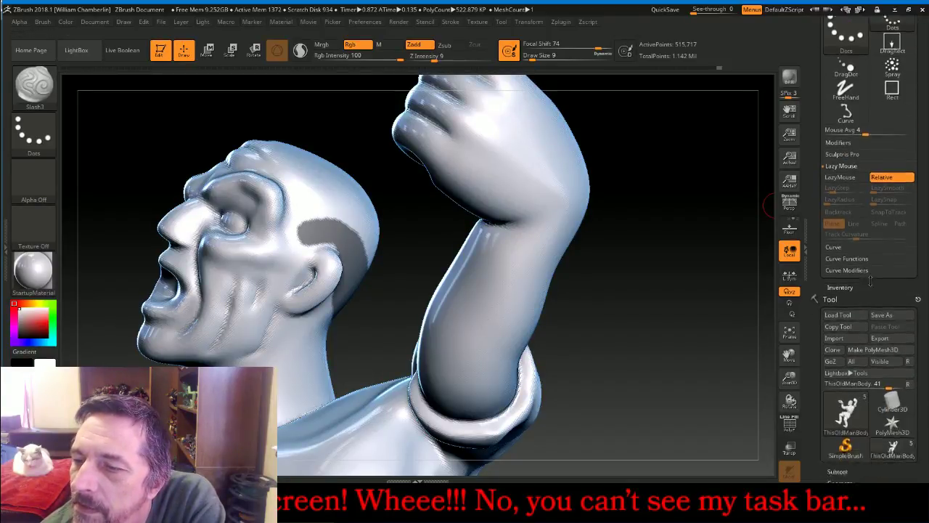
click(840, 365)
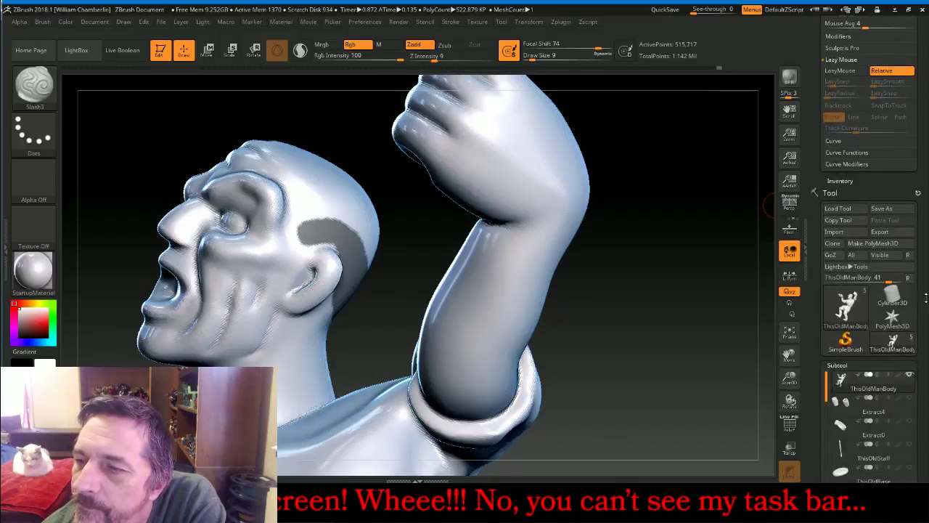
scroll(927, 298, down, 5)
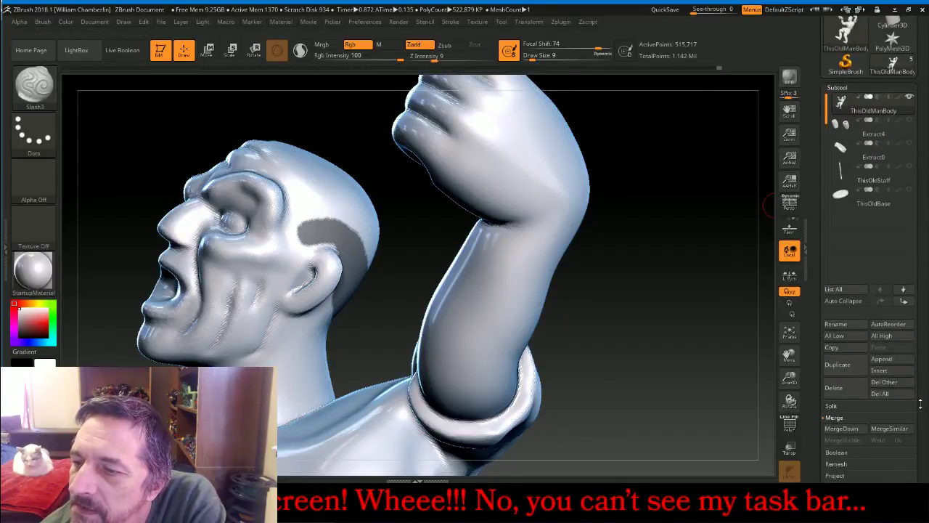
scroll(921, 404, down, 5)
click(877, 324)
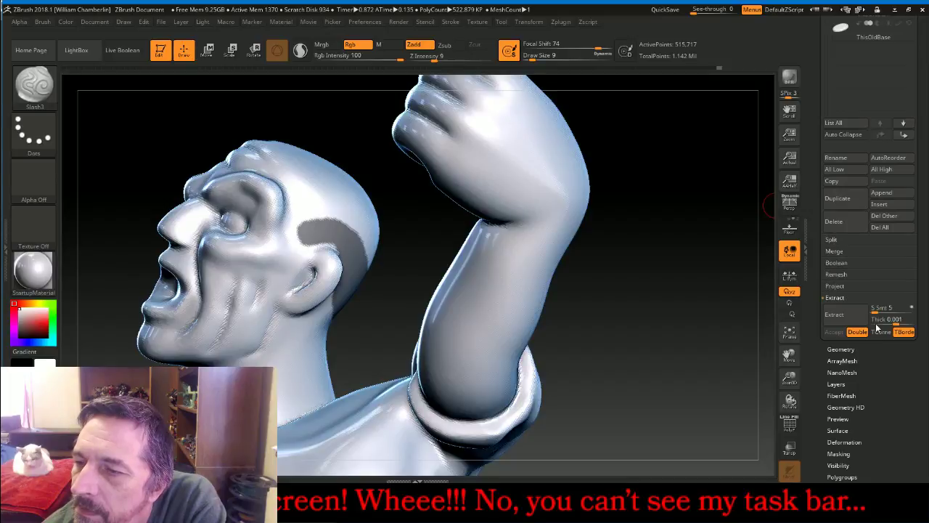
click(883, 321)
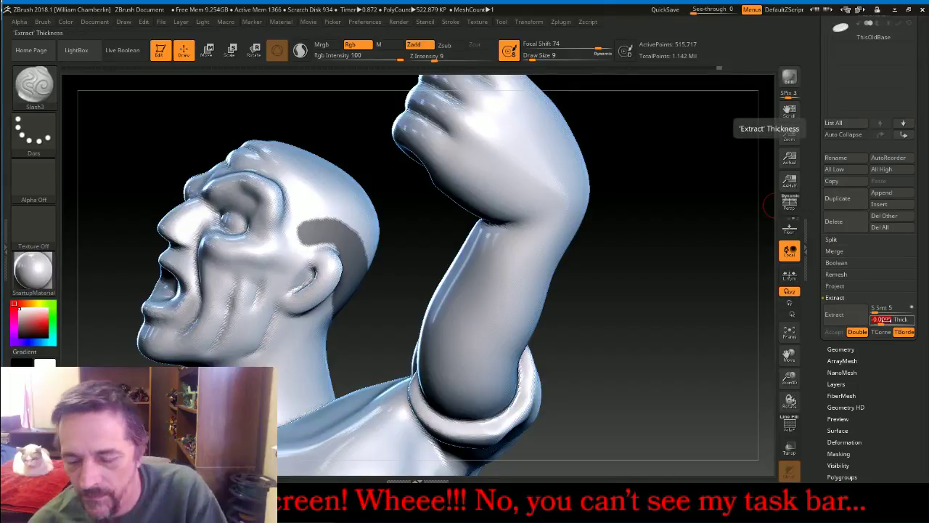
text(.0)
click(857, 322)
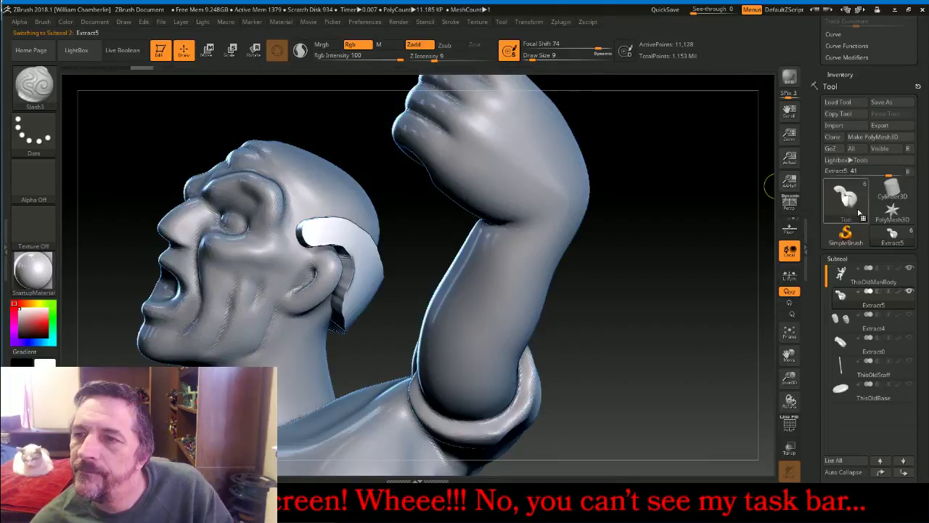
click(840, 274)
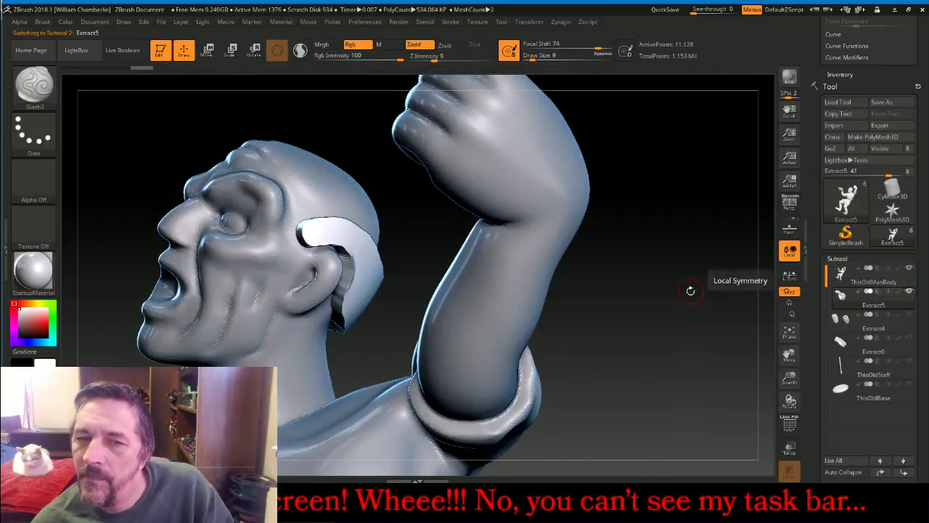
Run DynaMesh on the extracted hair band at resolution 64
drag(689, 290, 646, 276)
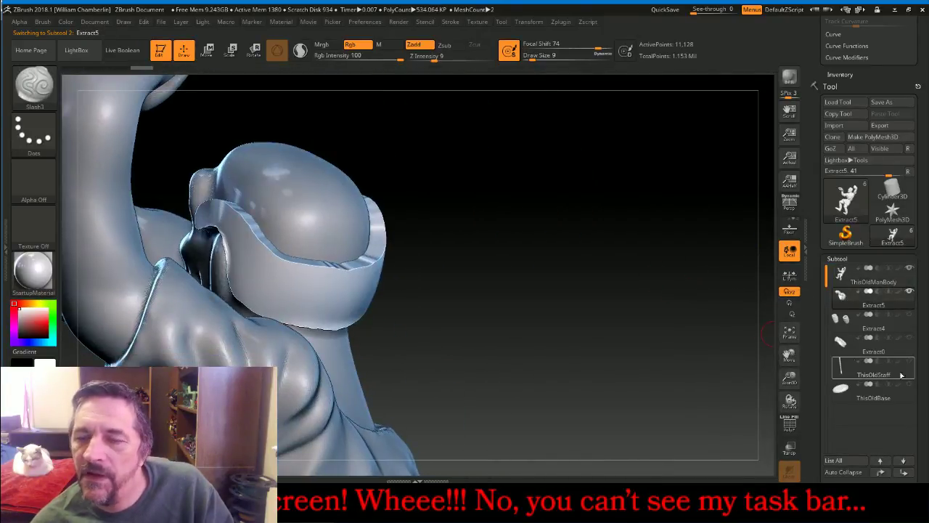
scroll(915, 348, down, 5)
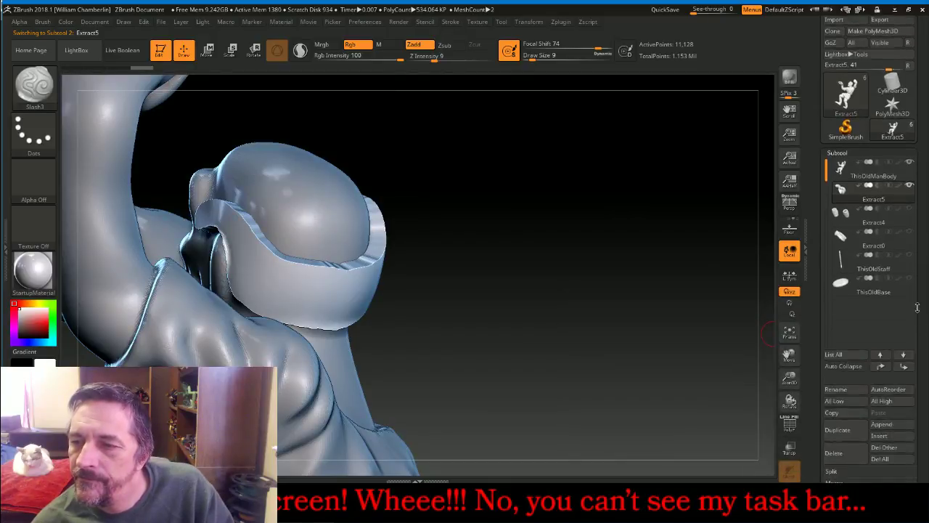
click(853, 387)
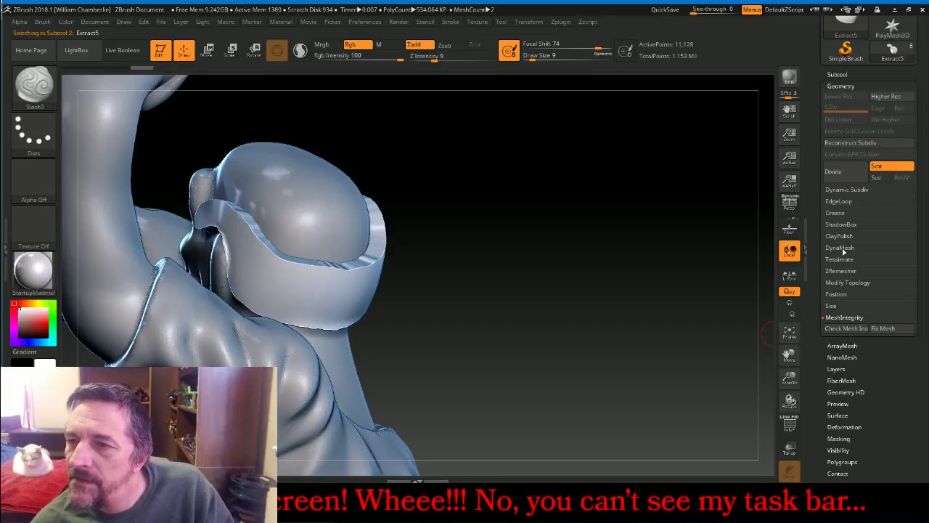
click(842, 249)
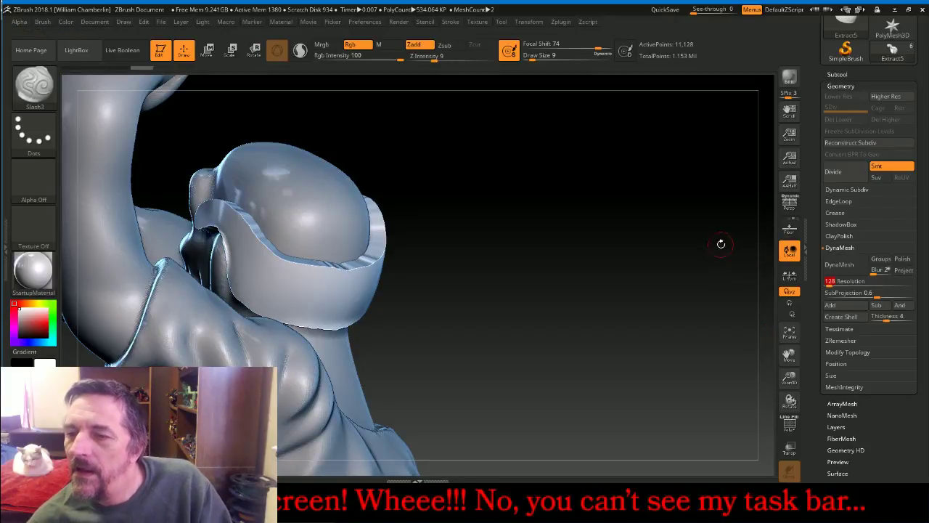
text(64)
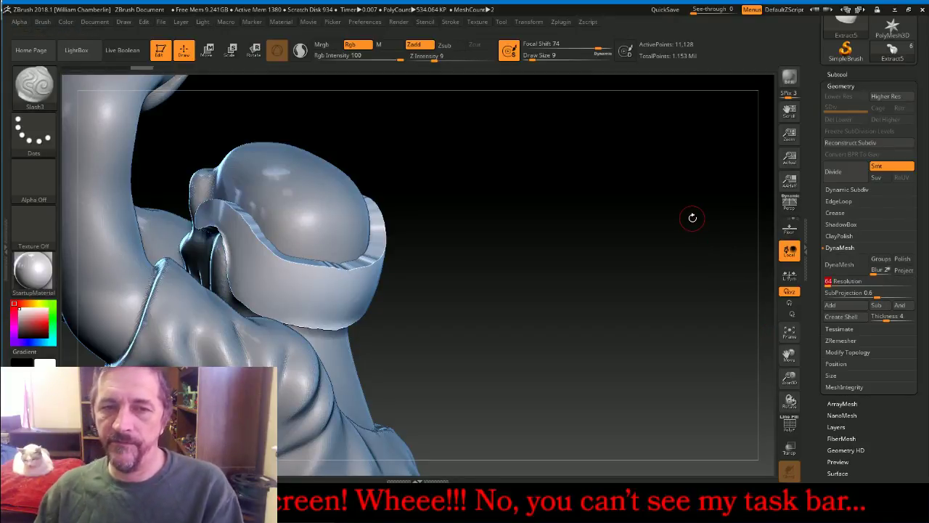
click(844, 265)
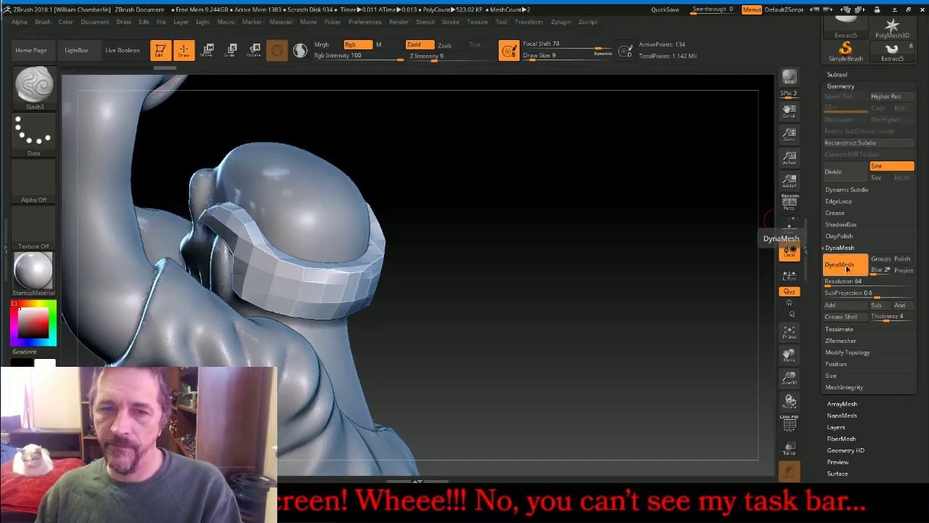
Subdivide the hair band mesh three times with smoothing on
click(831, 171)
click(830, 171)
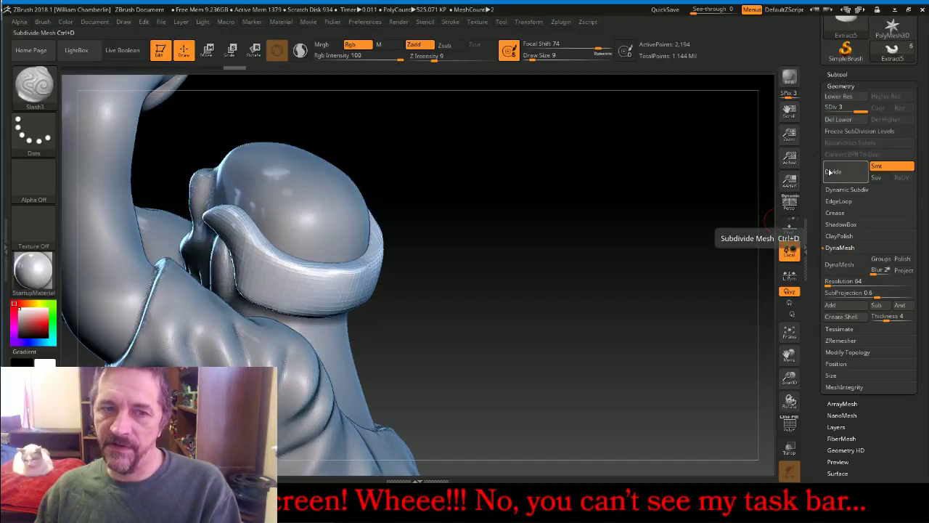
click(830, 171)
Select the Move brush at draw size 59 and nudge the hair band's temple ends into shape on both sides of the head
drag(602, 214, 509, 203)
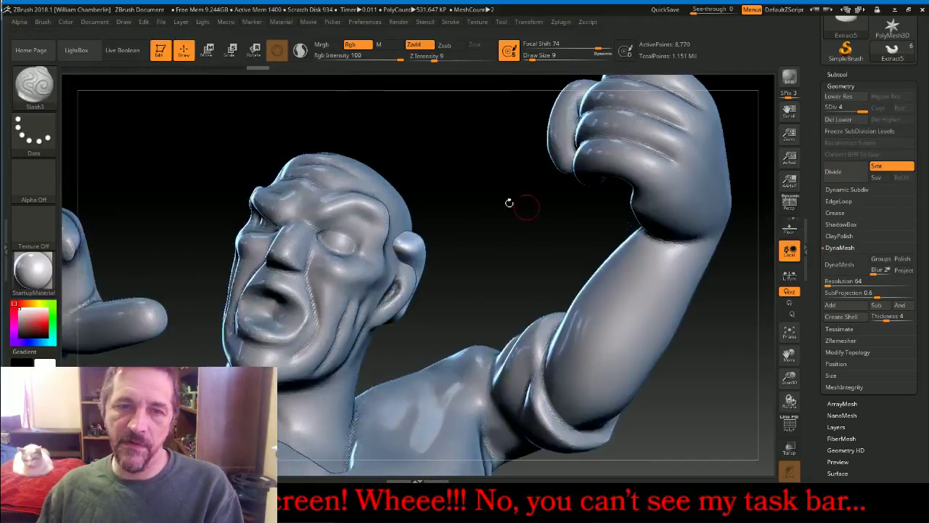
click(33, 83)
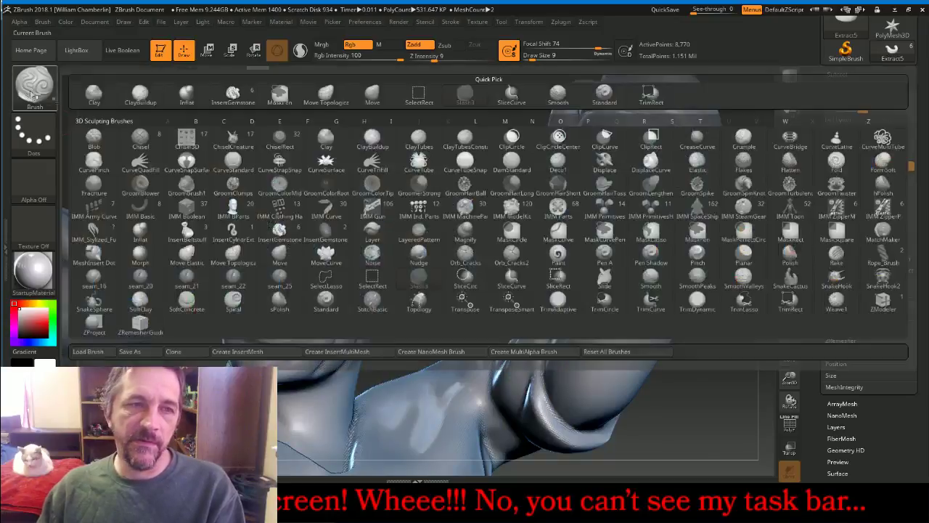
click(373, 96)
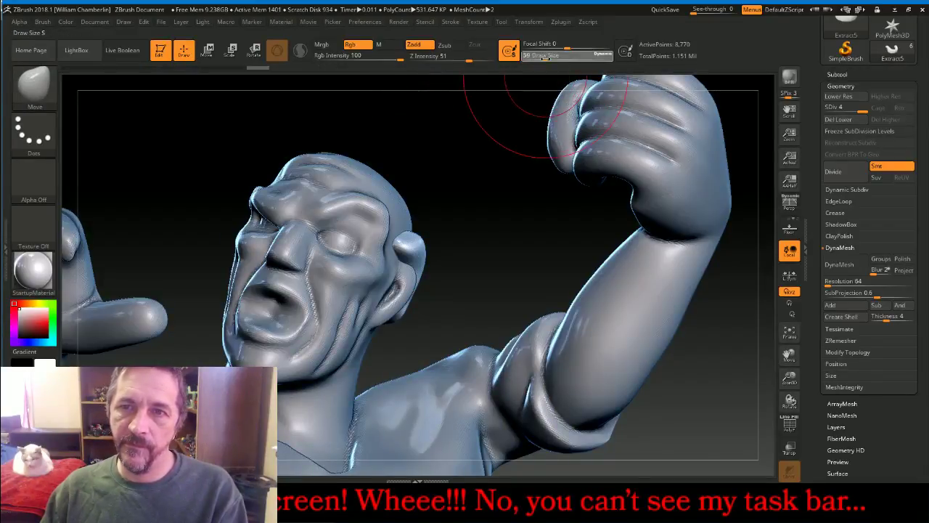
drag(498, 189, 498, 205)
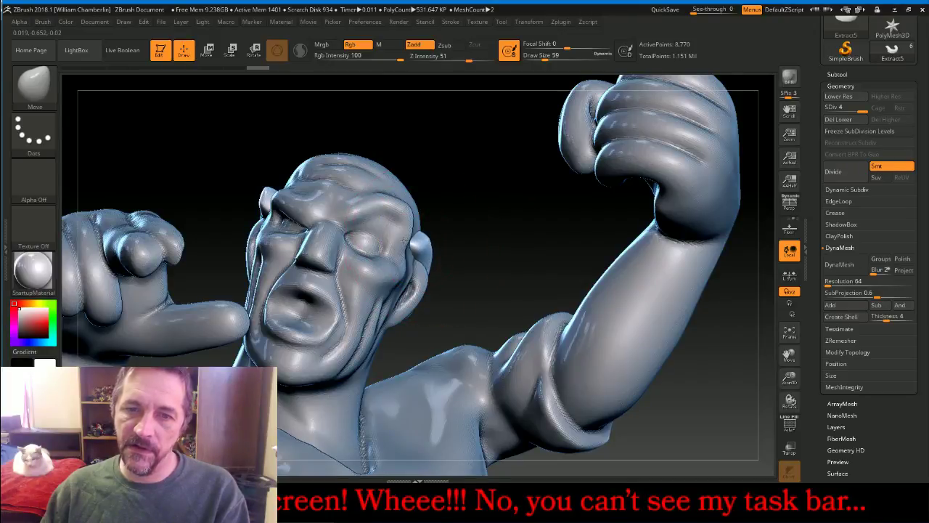
mouse_move(431, 217)
mouse_down()
mouse_move(449, 197)
mouse_move(437, 201)
mouse_up()
drag(265, 191, 283, 197)
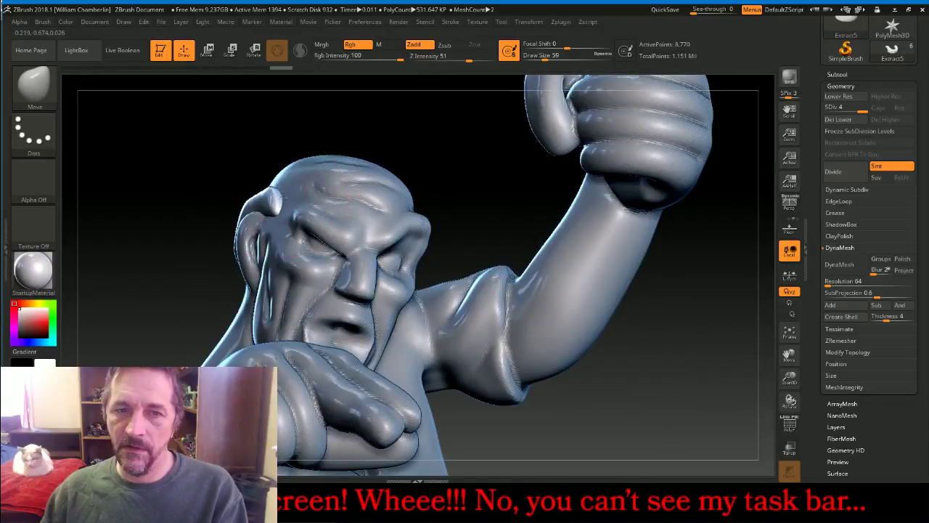
Pull the hair band's upper edge higher across the back of the head with the Move brush
mouse_move(228, 159)
mouse_down()
mouse_move(158, 227)
mouse_move(124, 284)
mouse_up()
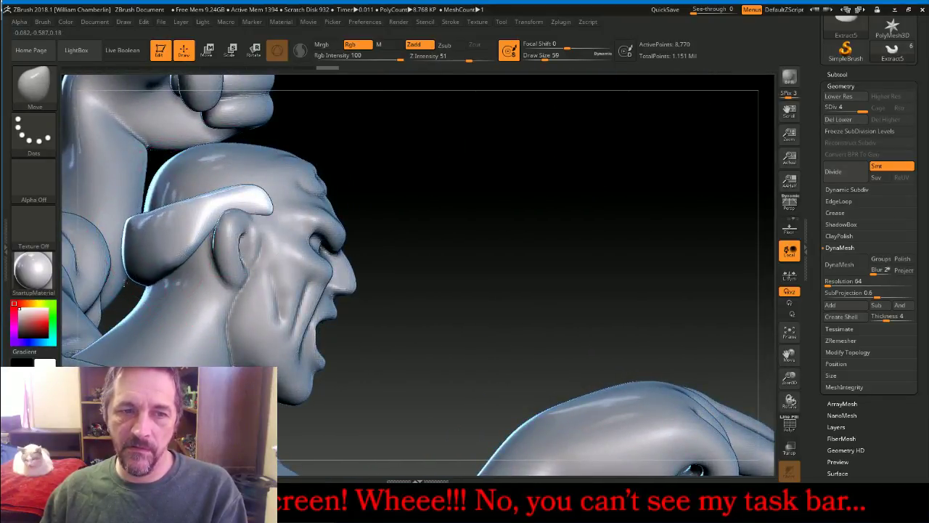
mouse_move(554, 224)
mouse_down()
mouse_move(586, 243)
mouse_move(462, 230)
mouse_up()
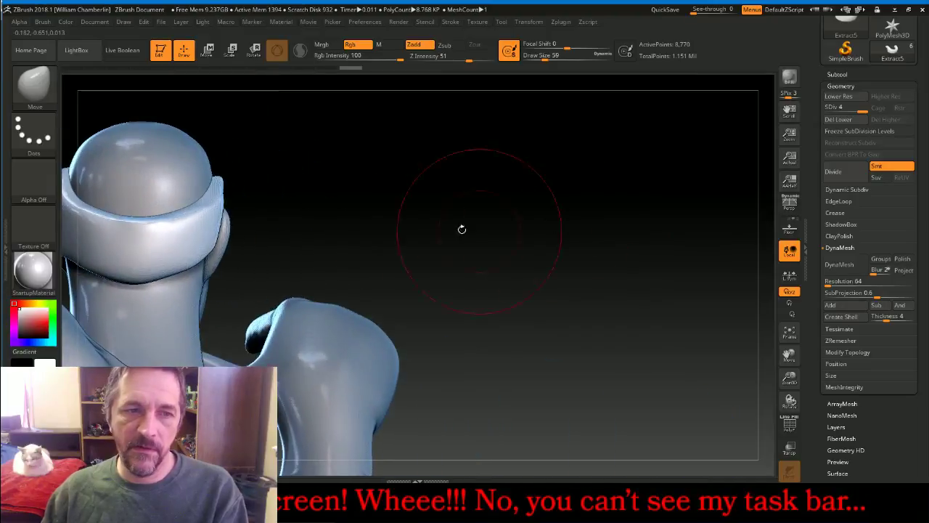
mouse_move(148, 231)
mouse_down()
mouse_move(147, 217)
mouse_move(174, 200)
mouse_move(167, 195)
mouse_up()
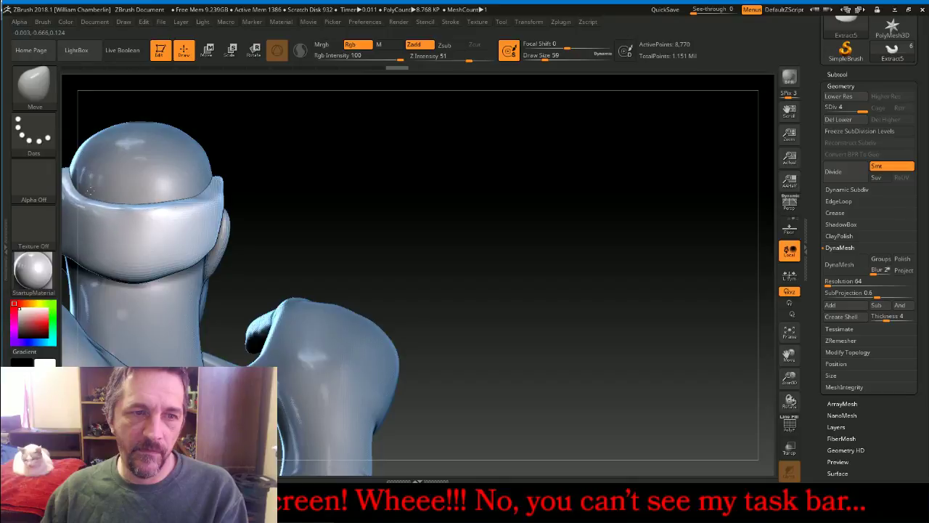
drag(501, 178, 601, 193)
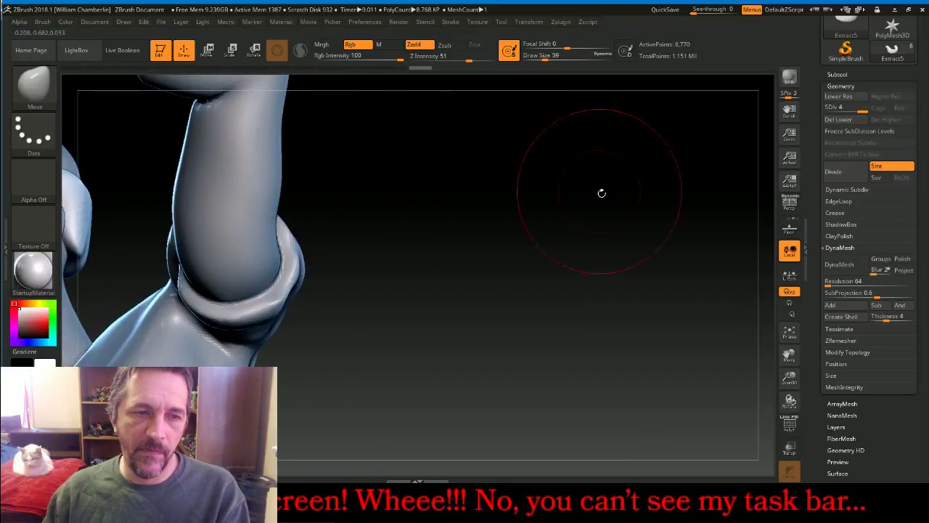
Pull the hair band's lower edge behind the ear down toward the neck
mouse_move(726, 259)
mouse_down()
mouse_move(745, 335)
mouse_move(694, 375)
mouse_move(723, 319)
mouse_up()
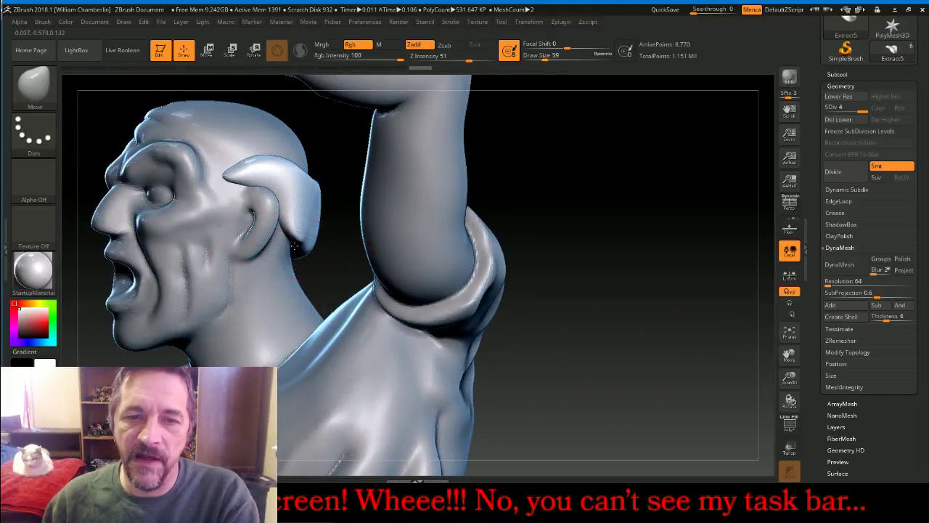
drag(295, 250, 289, 269)
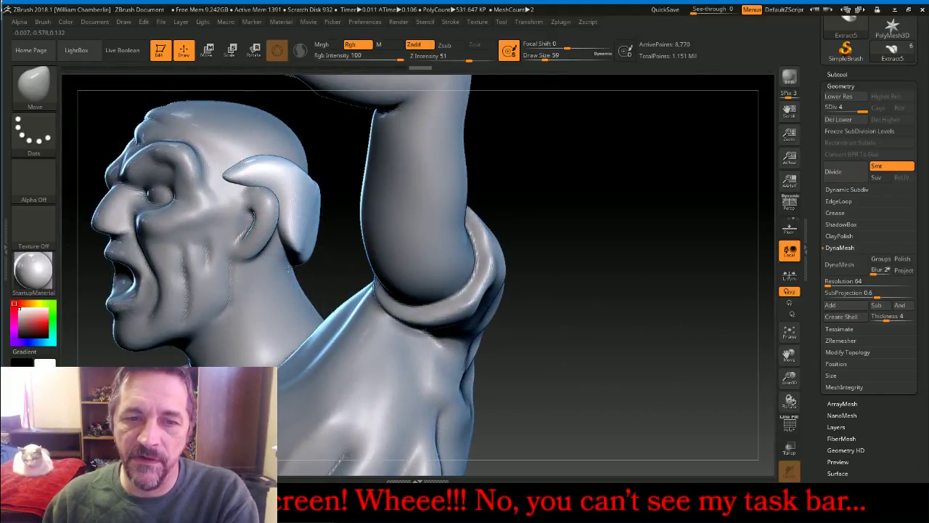
mouse_move(712, 266)
mouse_down()
mouse_move(685, 270)
mouse_move(606, 251)
mouse_move(600, 264)
mouse_up()
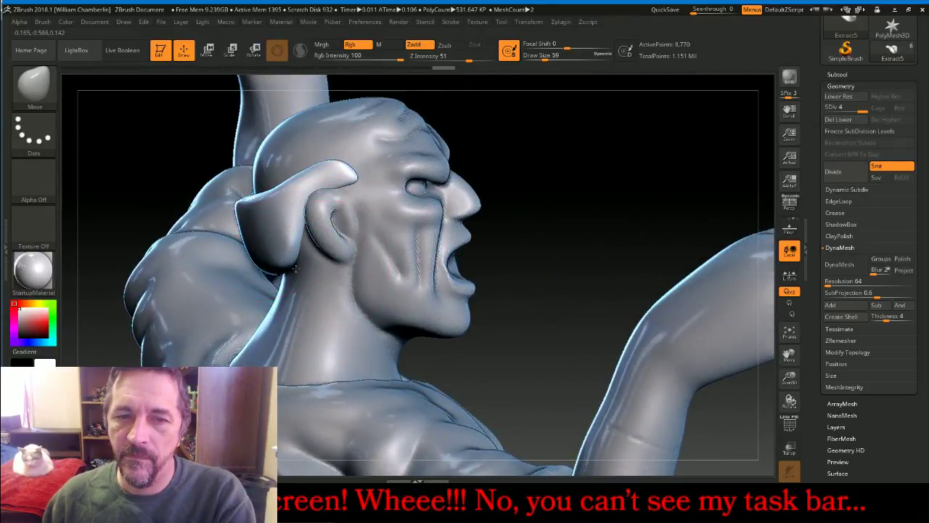
Reduce the brush size and smooth the hair band's upper edge at the back of the head
drag(560, 177, 611, 176)
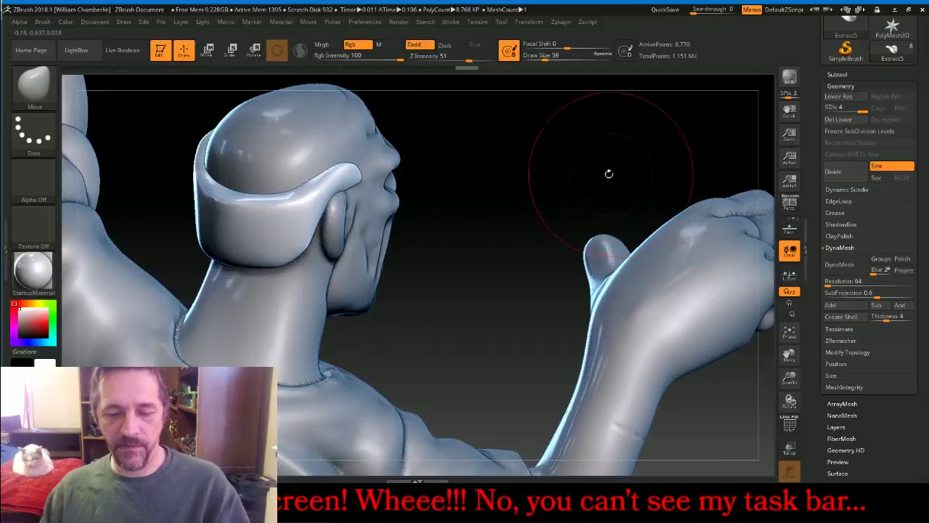
key(bracketleft)
key(bracketleft)
key(bracketleft)
key(bracketleft)
key(bracketleft)
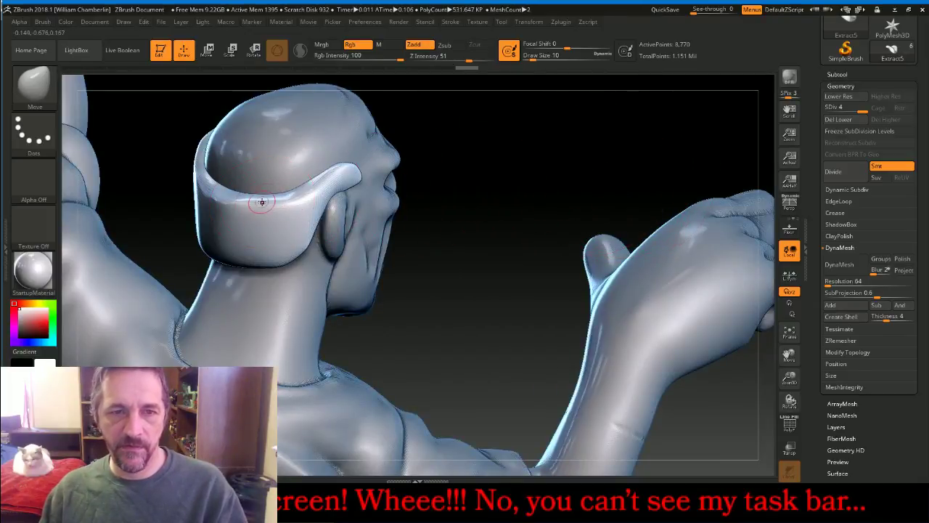
key(shift)
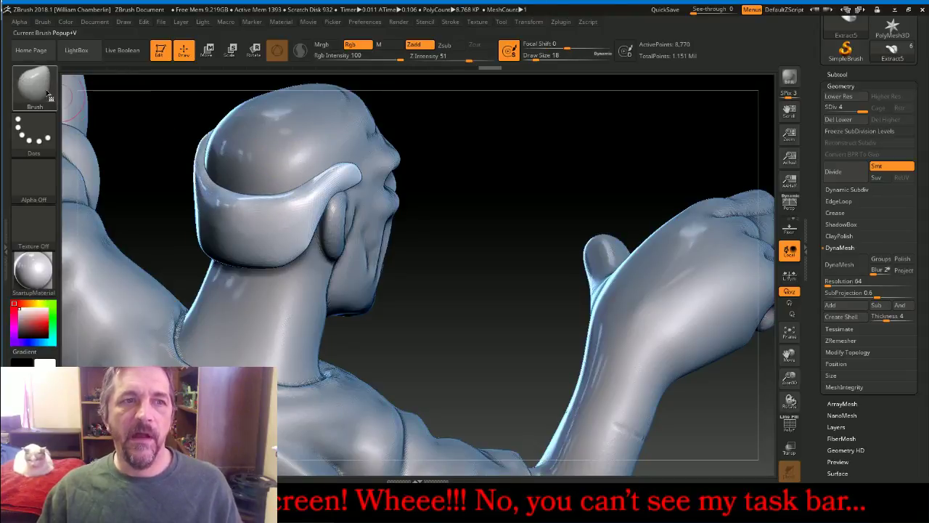
Set the Slash3 brush to subtract at Z Intensity 11 and draw size 14, and undo a test stroke on the hair band
key(b)
click(466, 92)
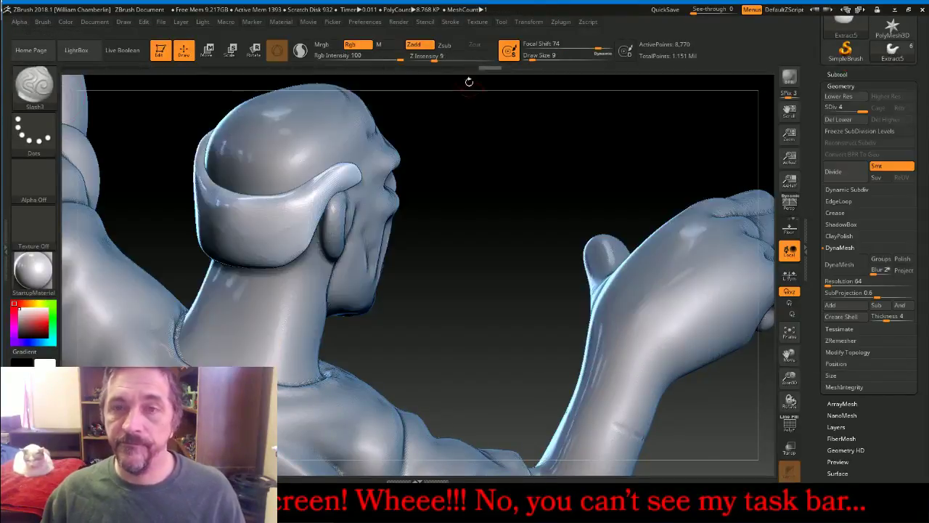
click(446, 45)
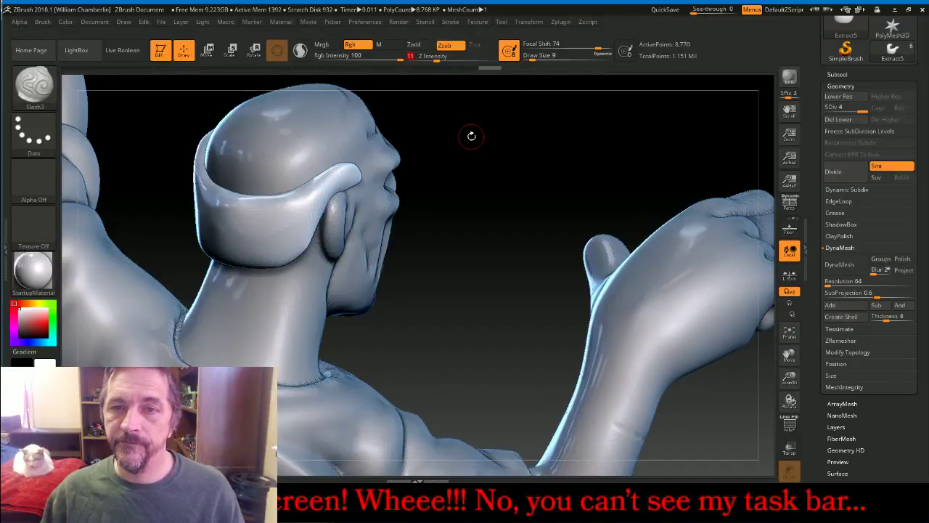
key(bracketright)
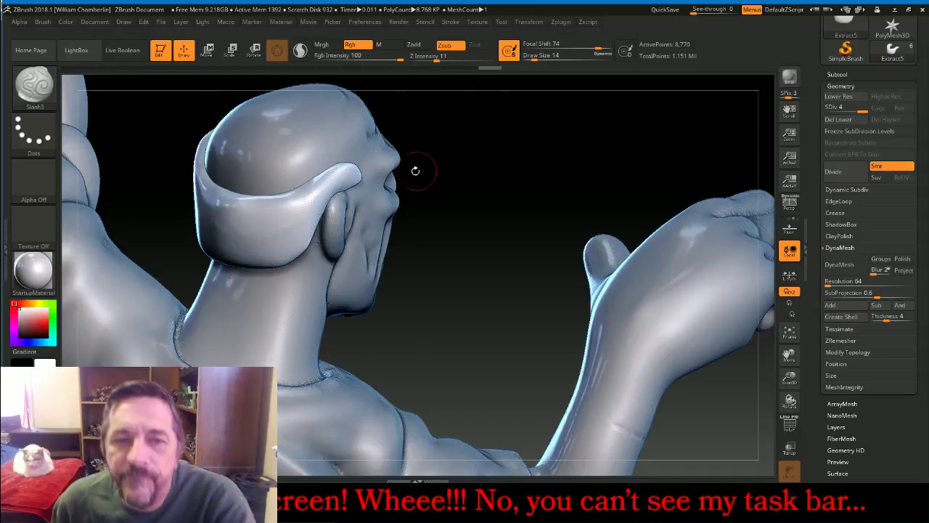
drag(305, 180, 283, 228)
key(ctrl+z)
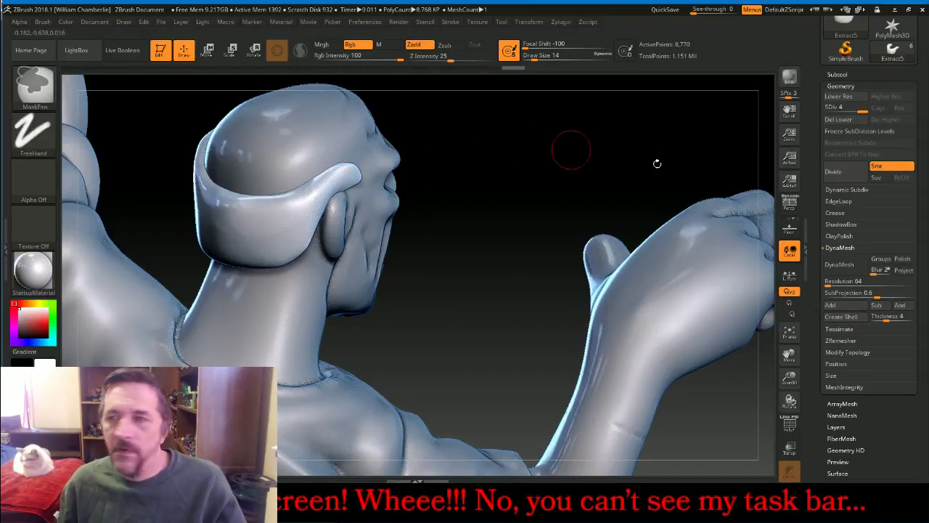
Subdivide the hair band three more times and delete its lower subdivision levels
click(839, 171)
click(845, 177)
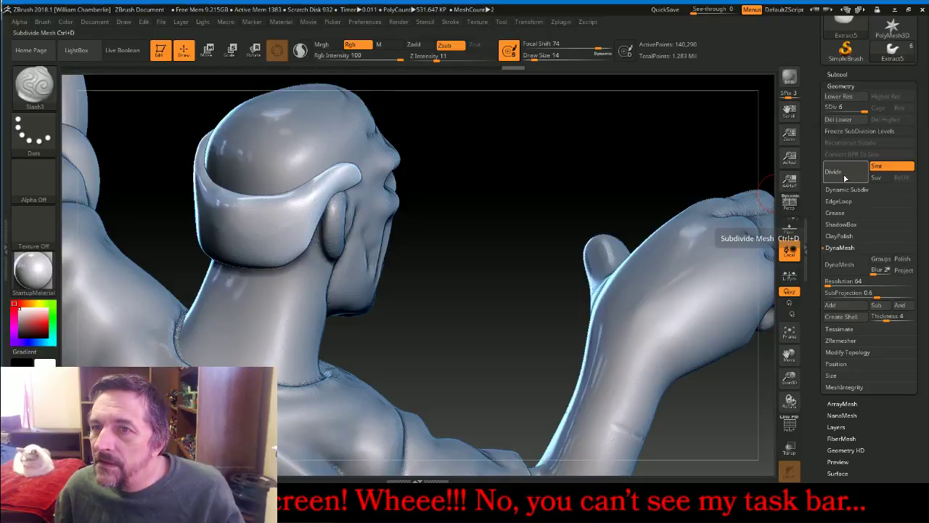
click(845, 177)
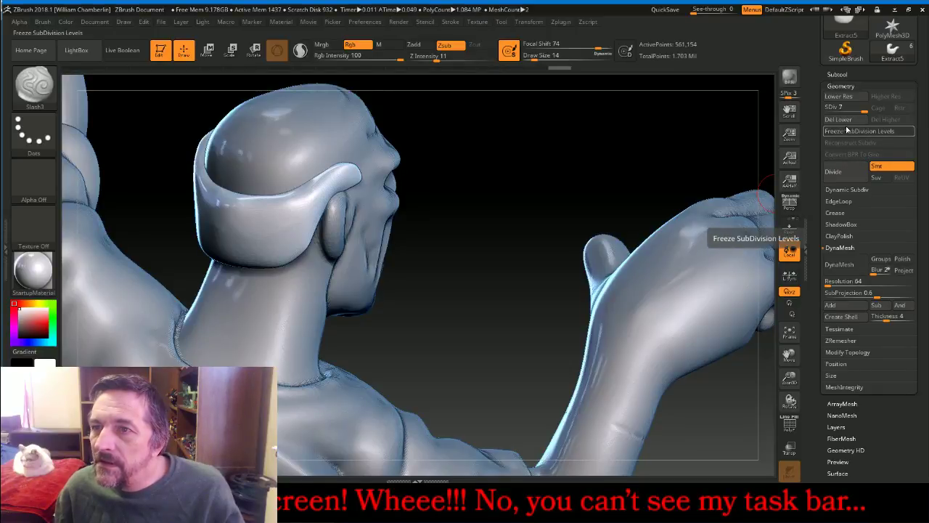
click(847, 130)
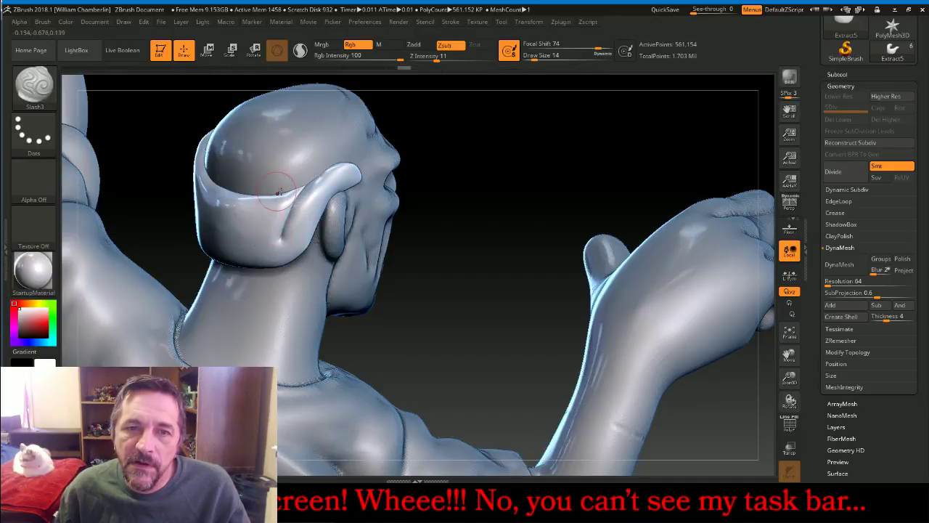
Carve spaced hair grooves down from the hair band's upper edge around the back of the head
drag(428, 138, 497, 155)
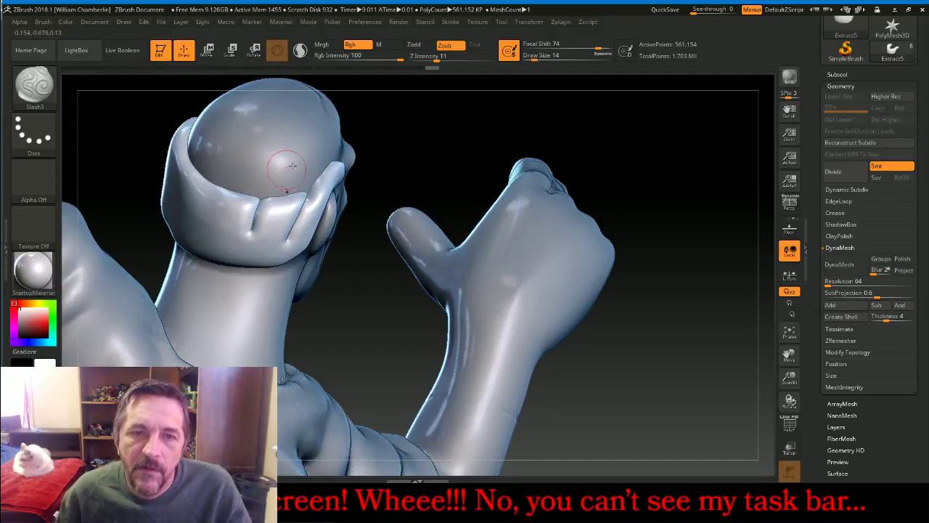
drag(378, 117, 429, 119)
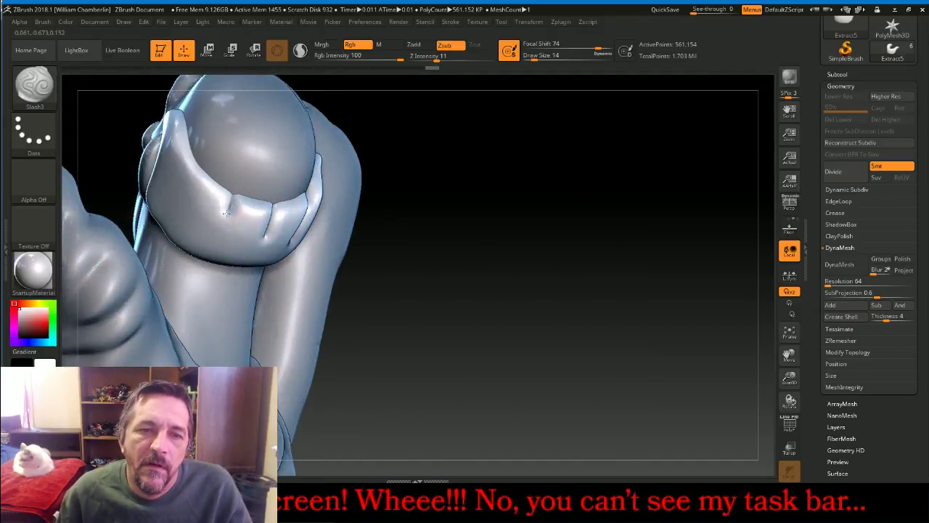
drag(220, 228, 233, 197)
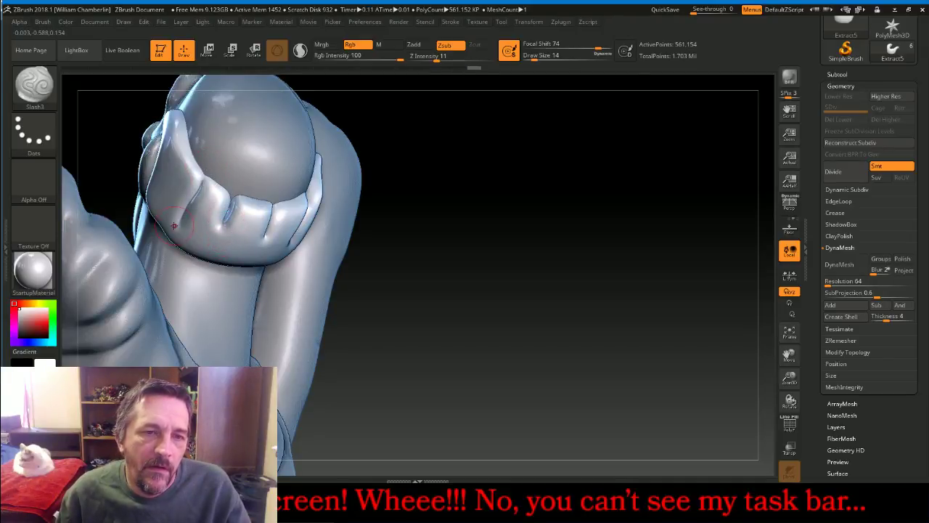
drag(181, 225, 205, 178)
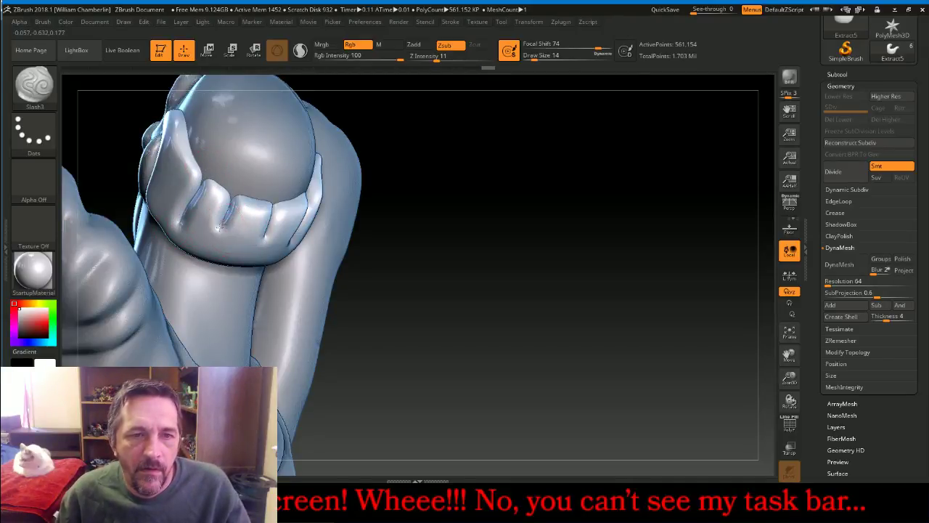
drag(219, 228, 216, 238)
Carve hair grooves into the side of the band above and behind the ear, including short cuts at its lower edge
mouse_move(456, 202)
mouse_down()
mouse_move(487, 207)
mouse_move(465, 207)
mouse_up()
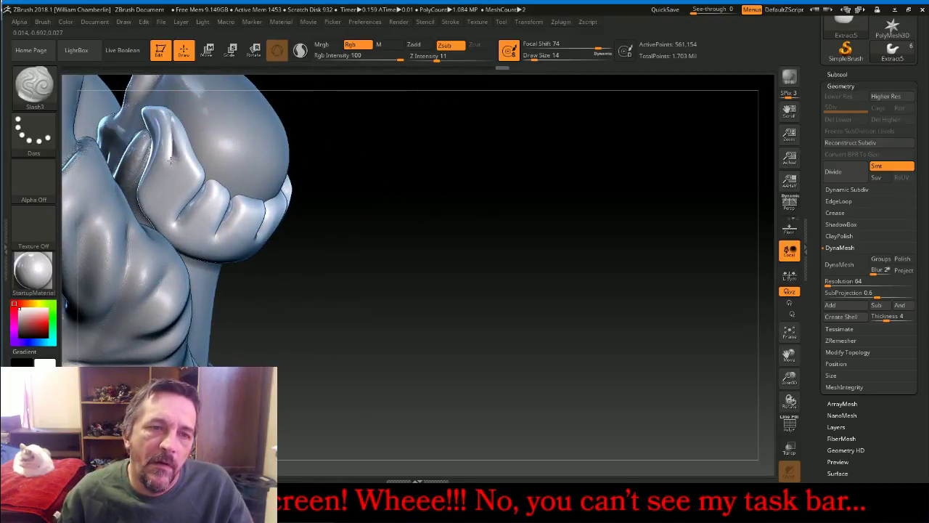
drag(162, 177, 174, 139)
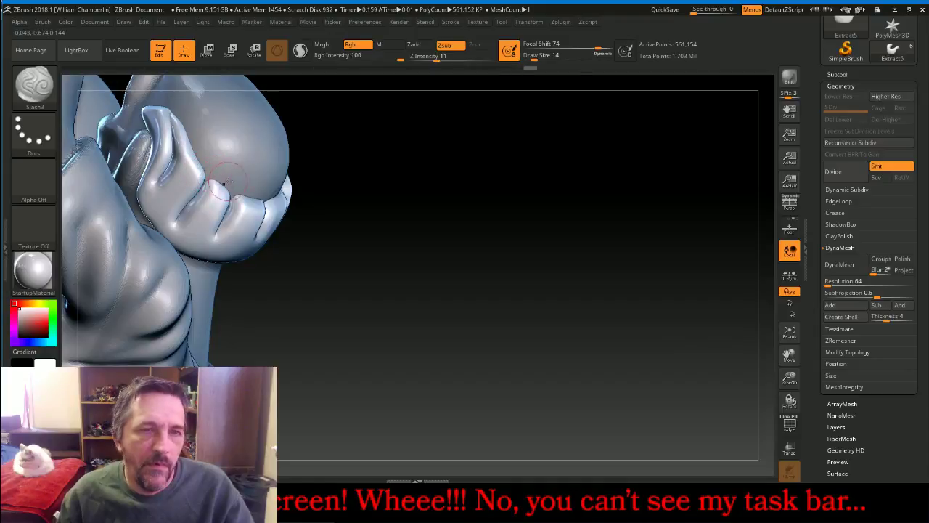
mouse_move(428, 212)
mouse_down()
mouse_move(466, 183)
mouse_move(406, 193)
mouse_up()
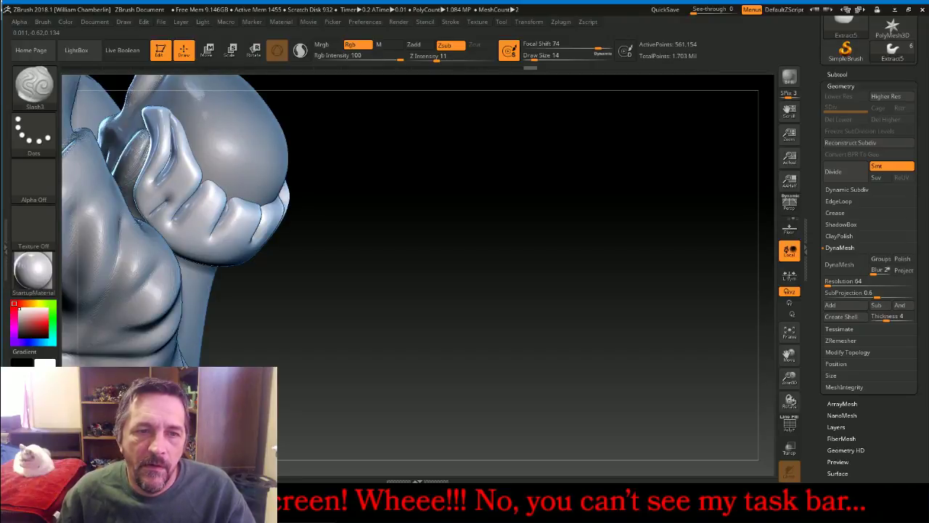
drag(363, 248, 402, 220)
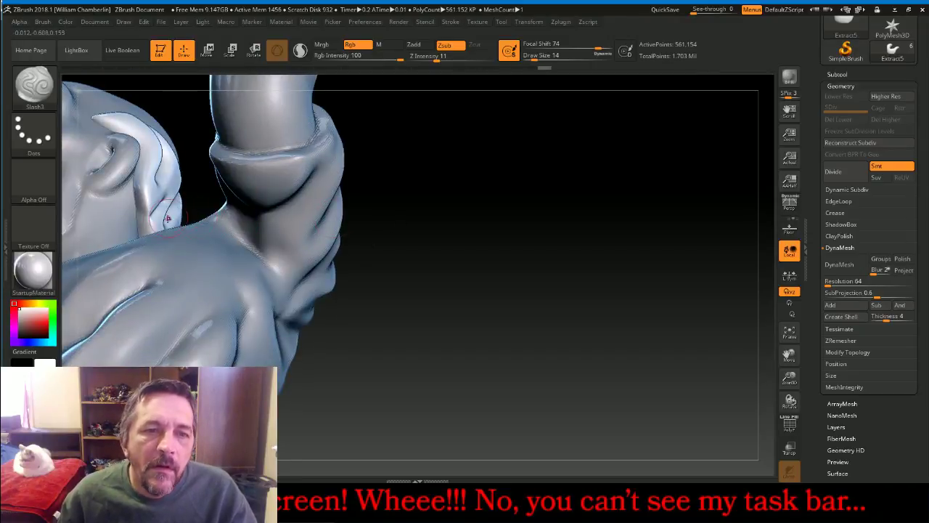
drag(168, 218, 165, 224)
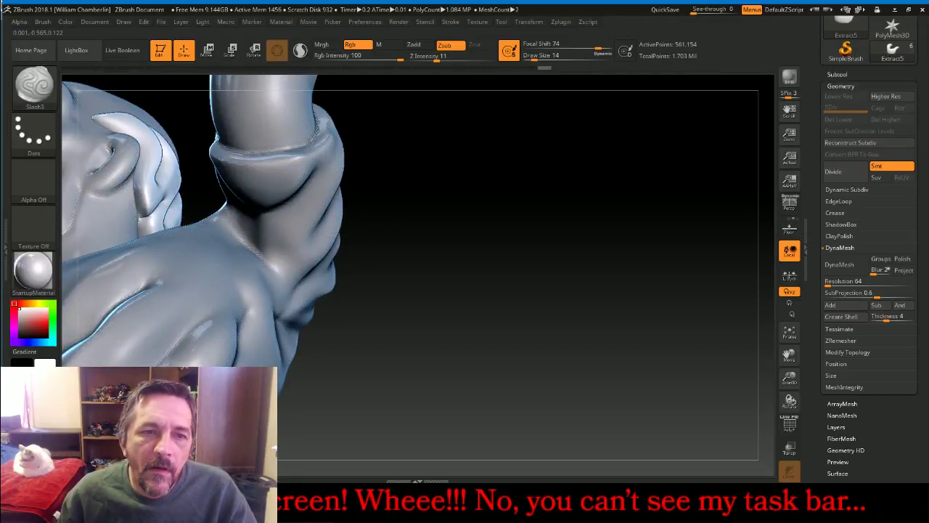
drag(480, 210, 438, 191)
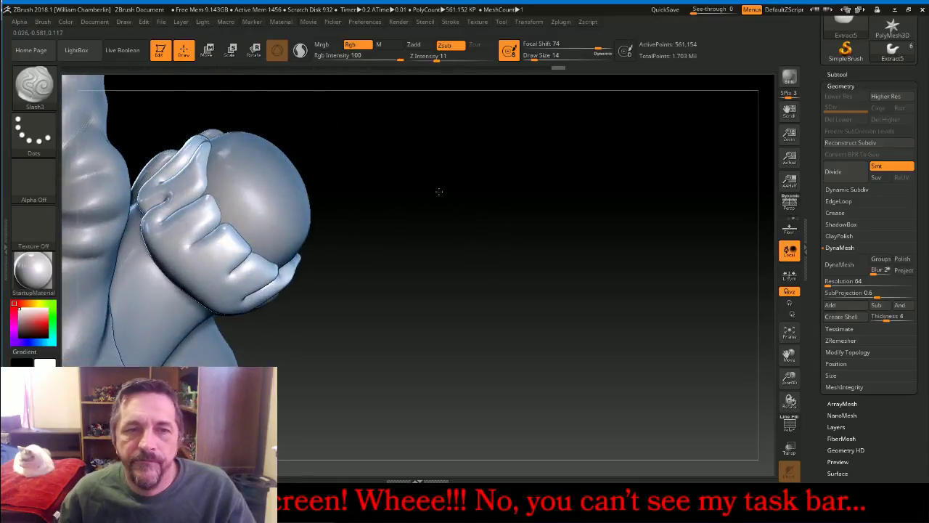
Carve more hair grooves into the lower part of the band at the back and far side of the head, undoing one stroke
drag(201, 231, 198, 218)
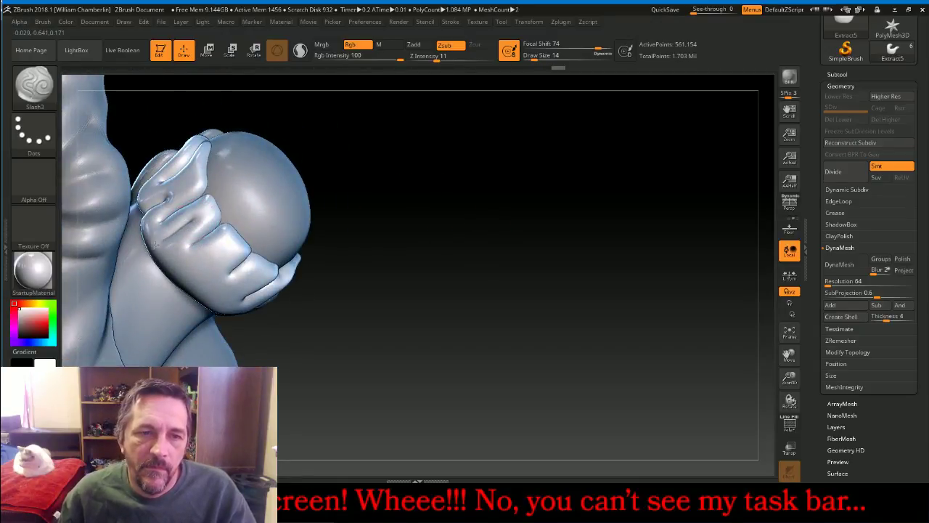
key(ctrl+z)
mouse_move(450, 185)
mouse_down()
mouse_move(341, 196)
mouse_move(391, 188)
mouse_up()
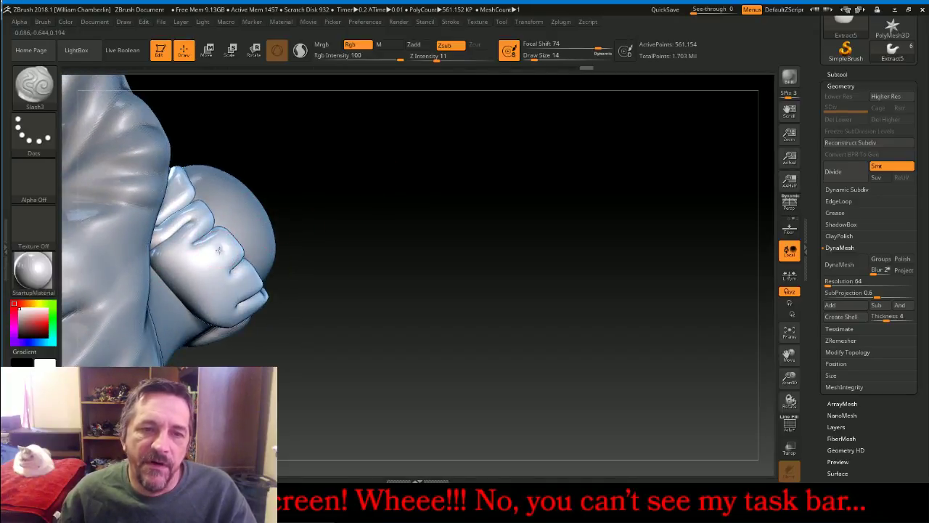
mouse_move(175, 282)
mouse_down()
mouse_move(363, 232)
mouse_move(364, 208)
mouse_move(314, 252)
mouse_up()
drag(250, 283, 225, 296)
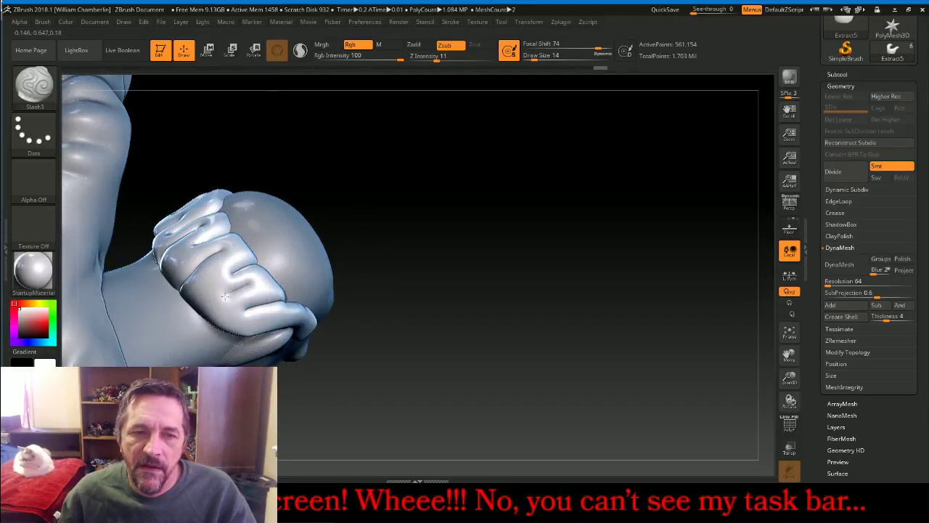
mouse_move(378, 192)
mouse_down()
mouse_move(412, 190)
mouse_move(382, 189)
mouse_move(341, 239)
mouse_up()
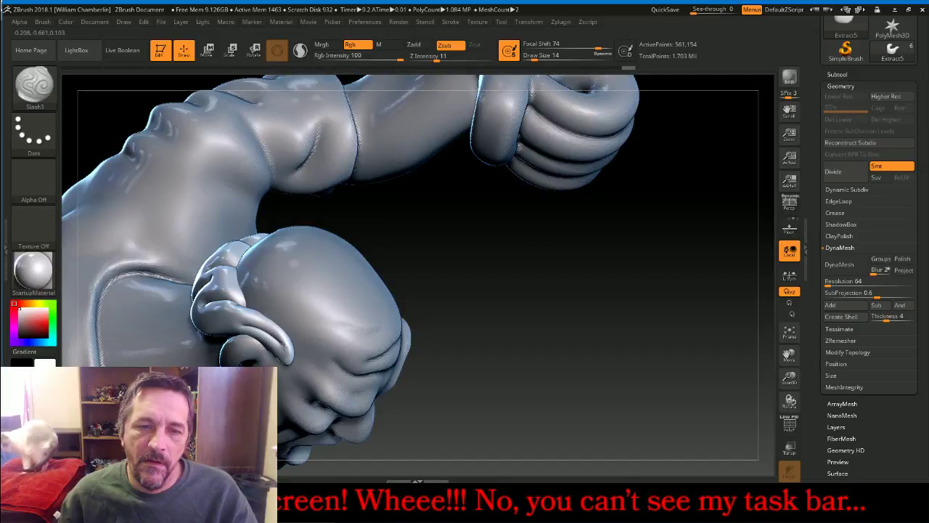
mouse_move(521, 301)
mouse_down()
mouse_move(482, 317)
mouse_move(377, 311)
mouse_up()
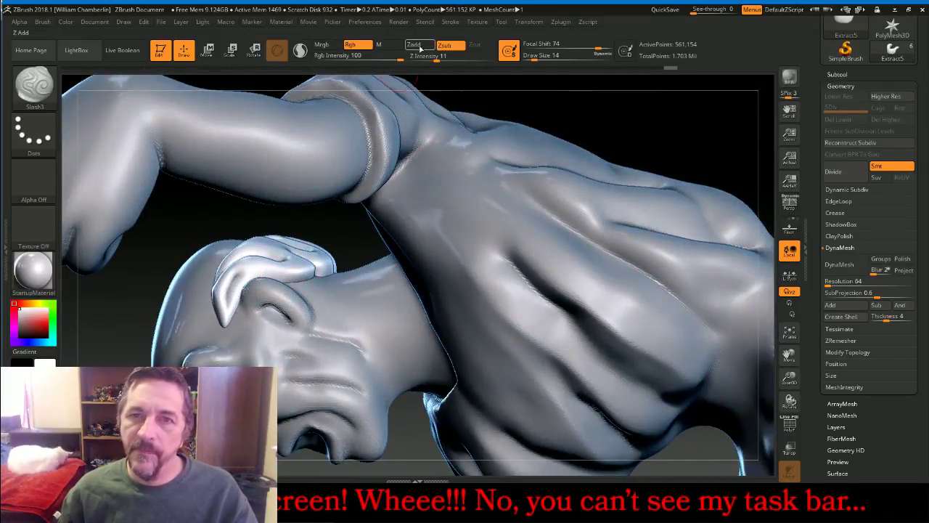
Set the Slash3 brush to add at Z Intensity 8 and raise hair ridges between the grooves around the back of the head
click(414, 44)
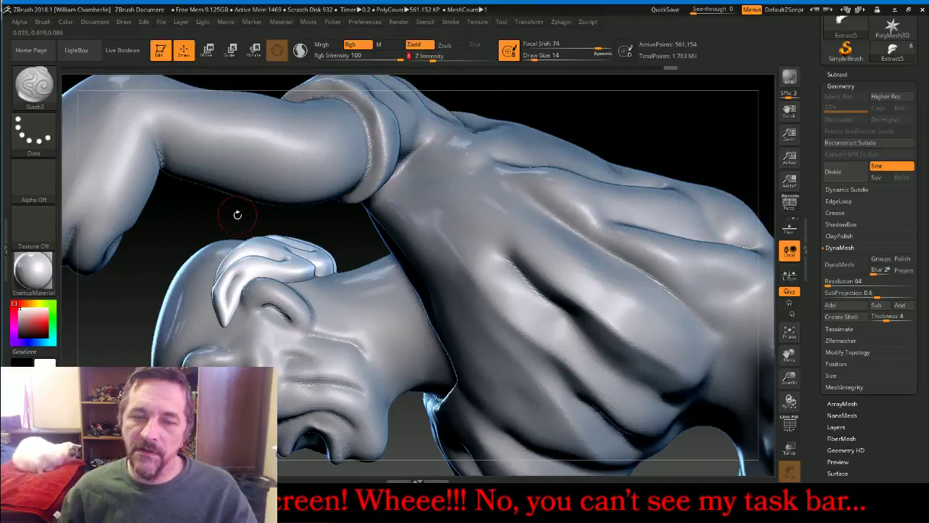
mouse_move(248, 215)
mouse_down()
mouse_move(364, 174)
mouse_move(453, 157)
mouse_move(506, 197)
mouse_move(504, 218)
mouse_move(723, 298)
mouse_up()
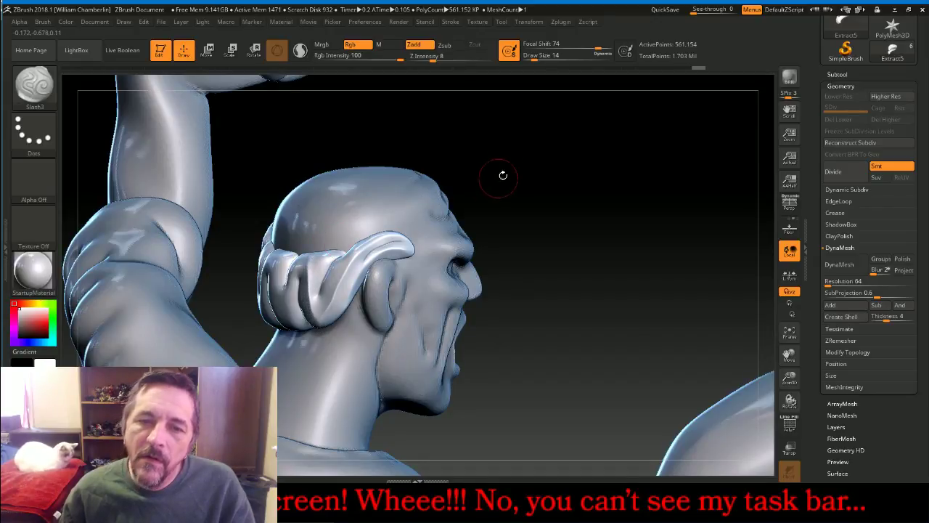
drag(503, 175, 602, 156)
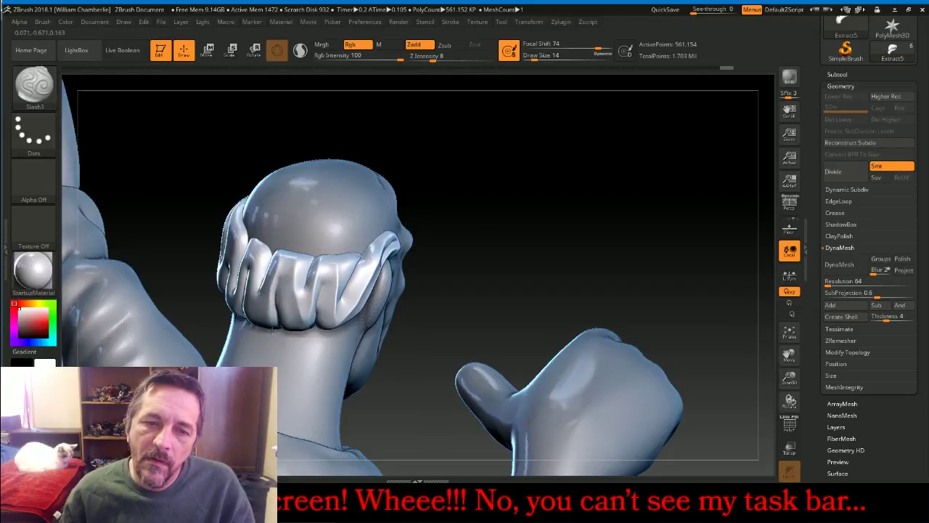
drag(457, 213, 514, 208)
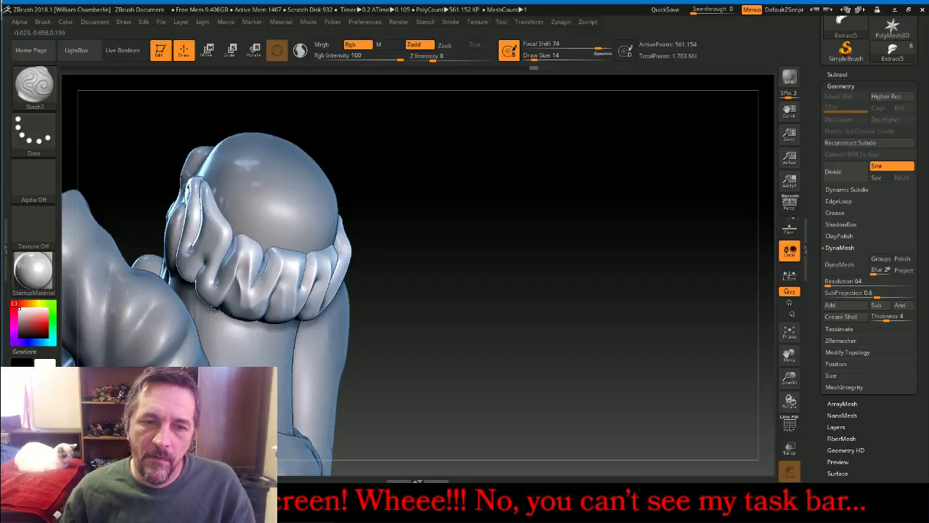
drag(209, 276, 225, 222)
drag(401, 162, 536, 174)
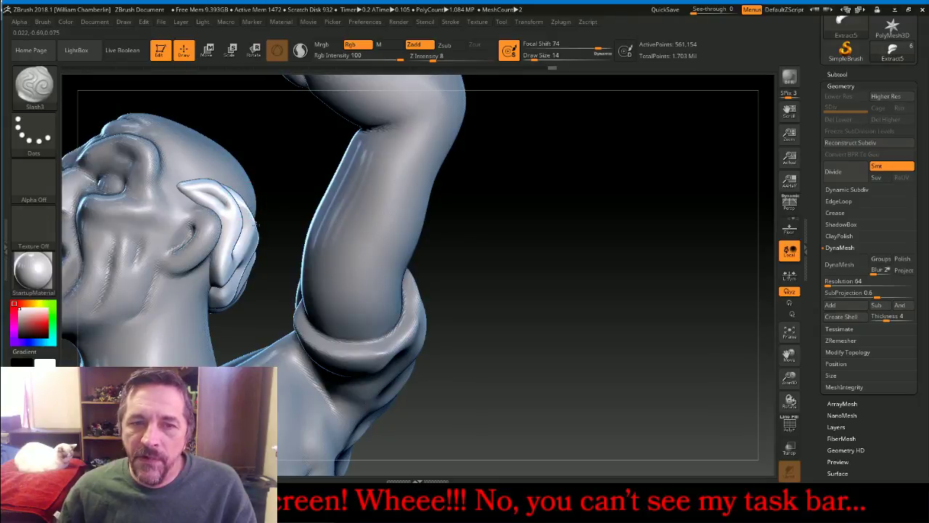
drag(255, 225, 257, 222)
drag(509, 207, 378, 212)
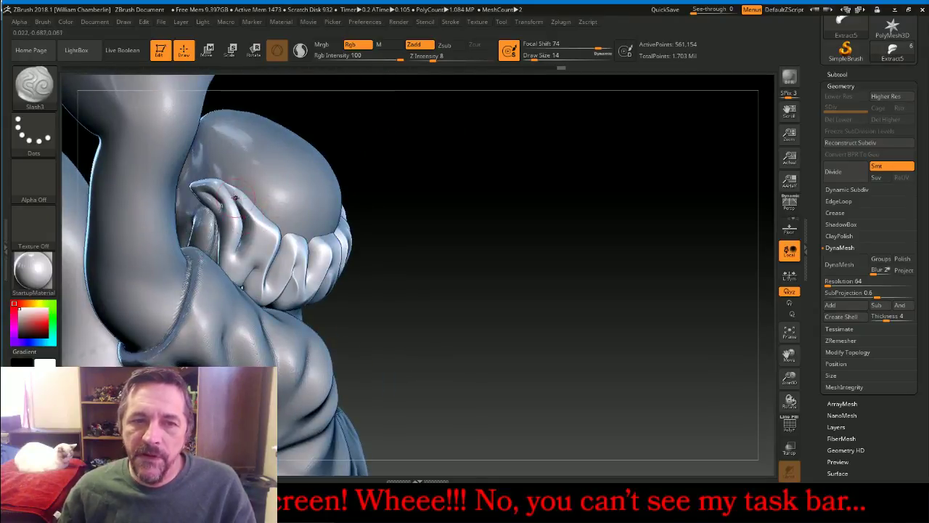
Raise thin hair strands along the side of the band above and behind the ear
drag(236, 194, 250, 211)
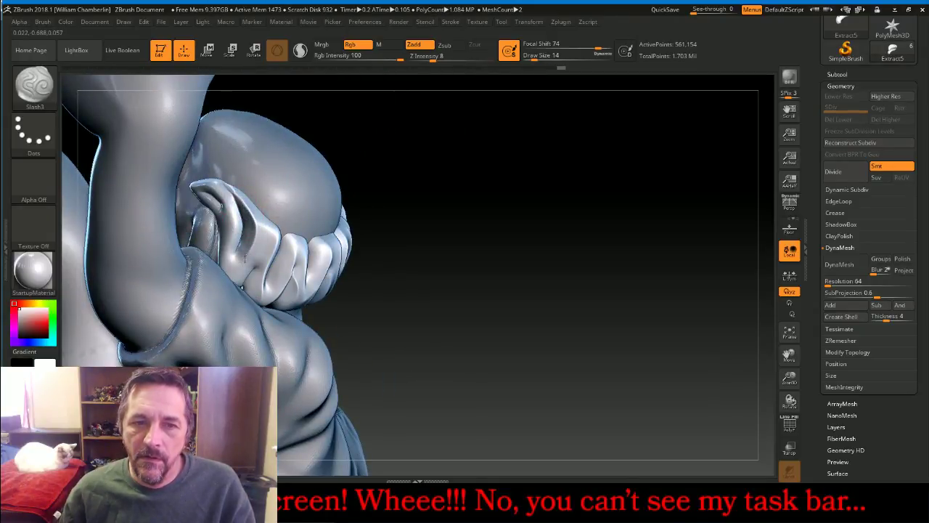
drag(238, 286, 241, 289)
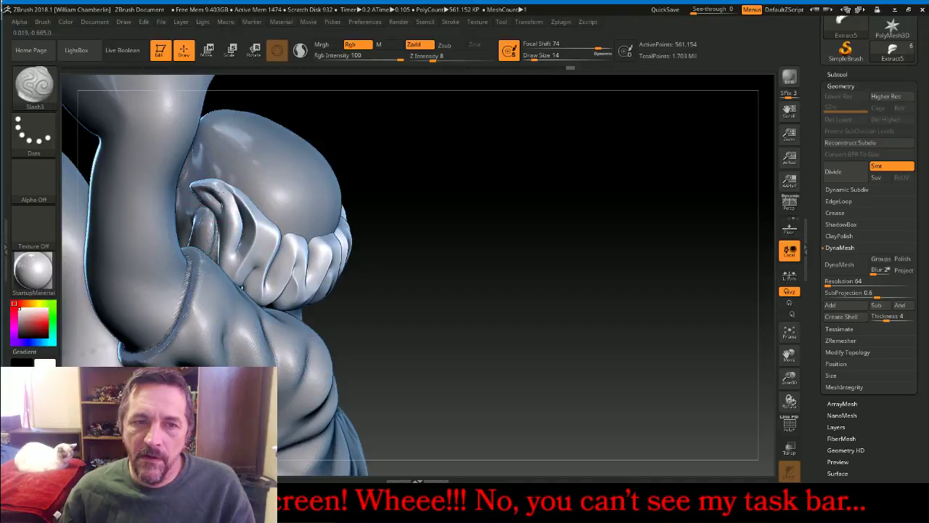
mouse_move(221, 192)
mouse_down()
mouse_move(238, 219)
mouse_move(227, 260)
mouse_up()
drag(377, 203, 477, 196)
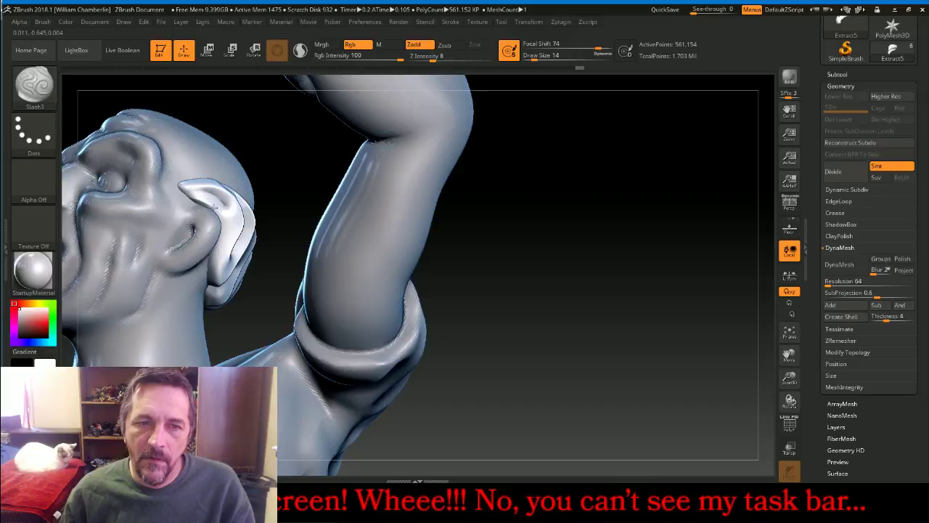
mouse_move(214, 208)
mouse_down()
mouse_move(230, 231)
mouse_move(219, 271)
mouse_up()
Examine the whole miniature together with its ThisOldBase subtool, both at a small viewing size and fitted to the canvas
drag(272, 240, 396, 243)
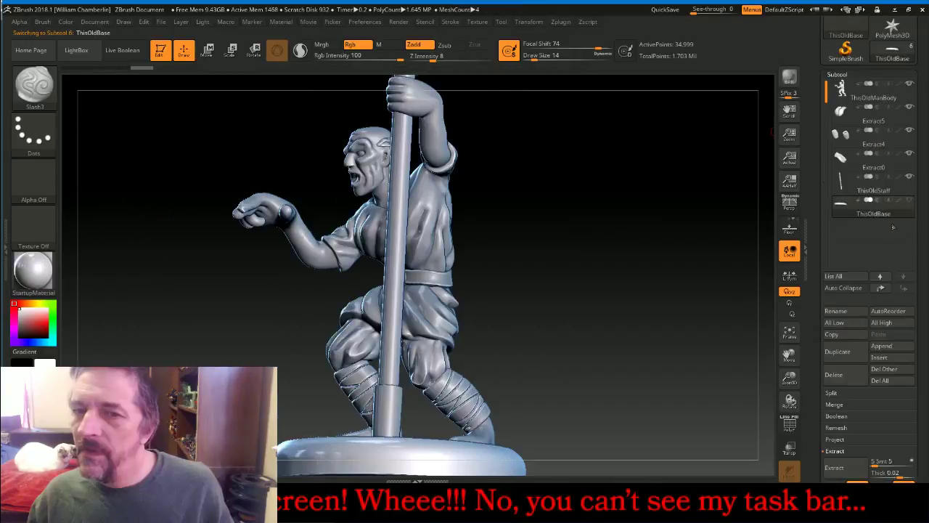
drag(714, 290, 695, 307)
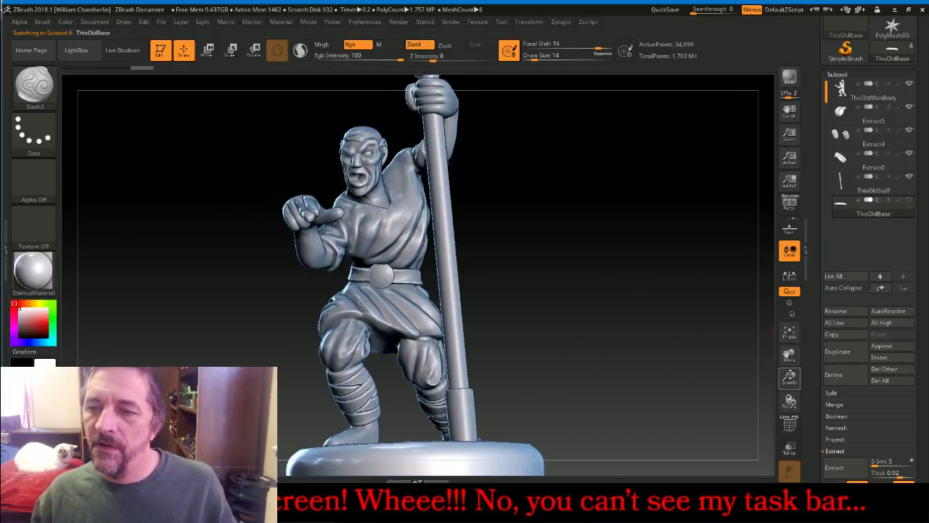
drag(790, 377, 786, 349)
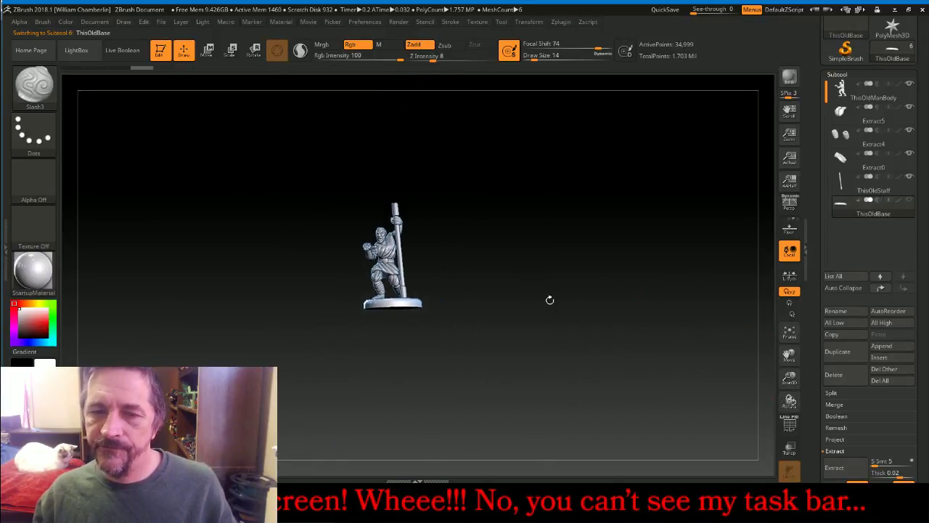
drag(550, 299, 504, 257)
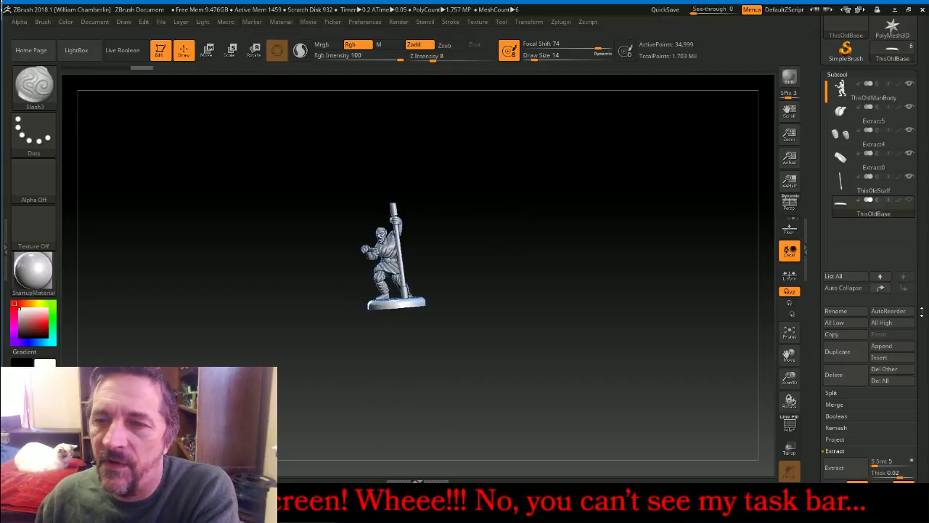
click(790, 331)
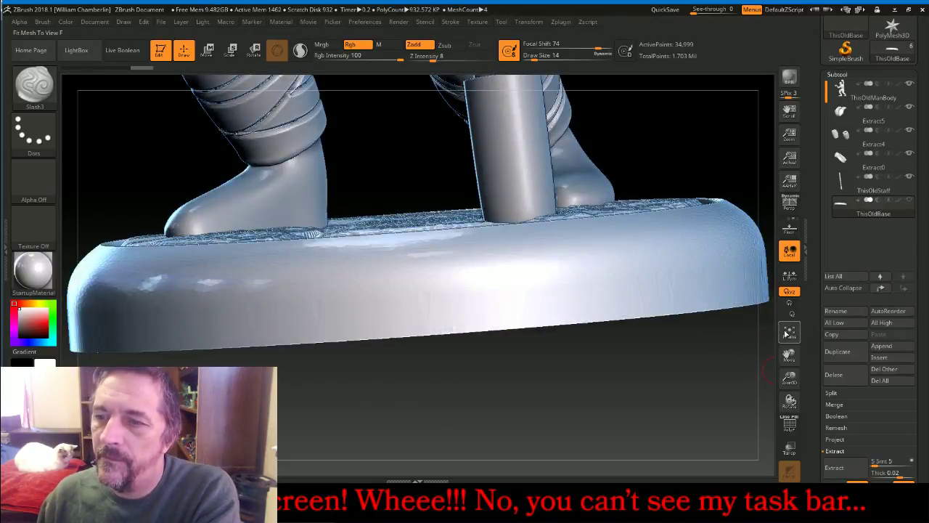
click(790, 331)
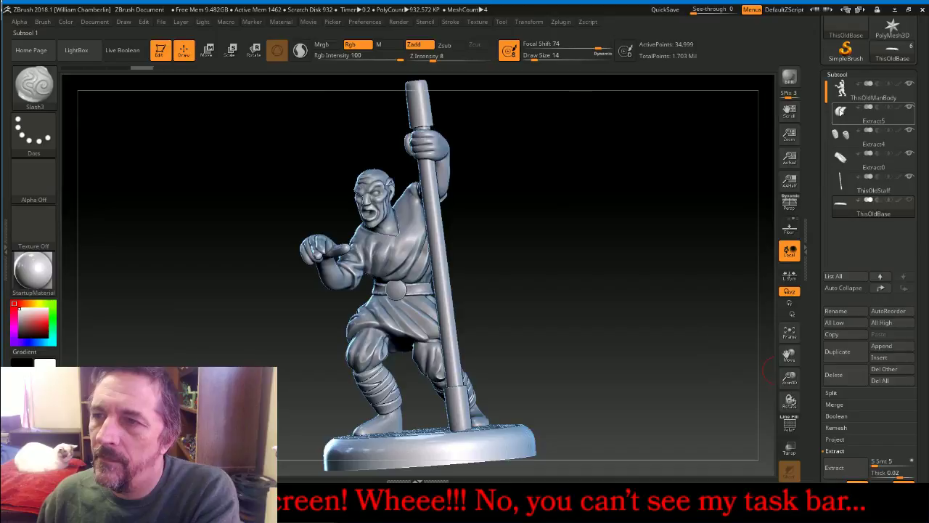
Make the ThisOldManBody subtool active and set up the Inflat brush with draw size 13 and Z Intensity 10
click(841, 90)
drag(596, 254, 654, 255)
drag(789, 378, 792, 406)
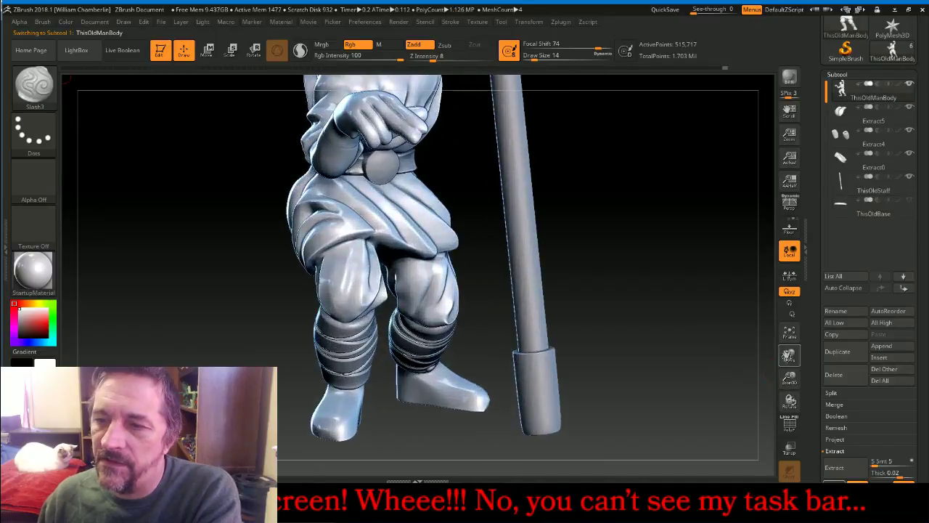
drag(789, 354, 764, 522)
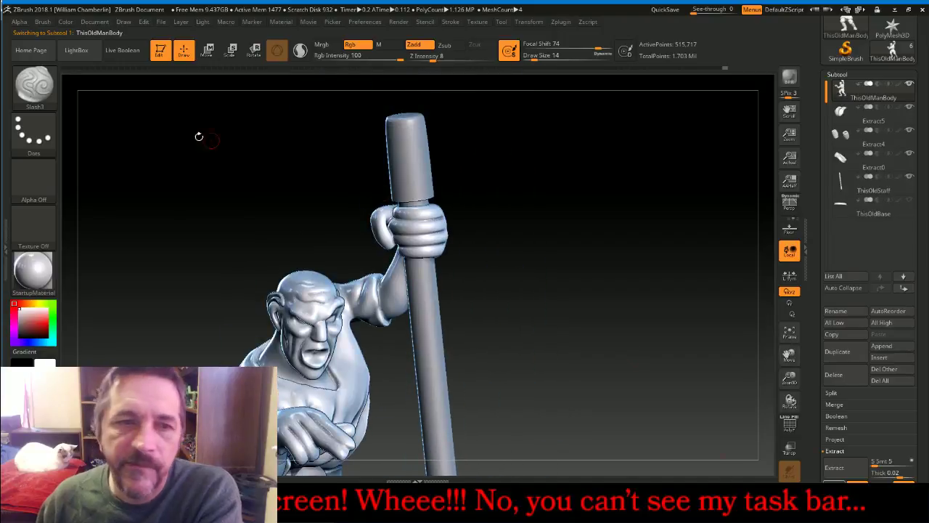
click(37, 93)
click(187, 93)
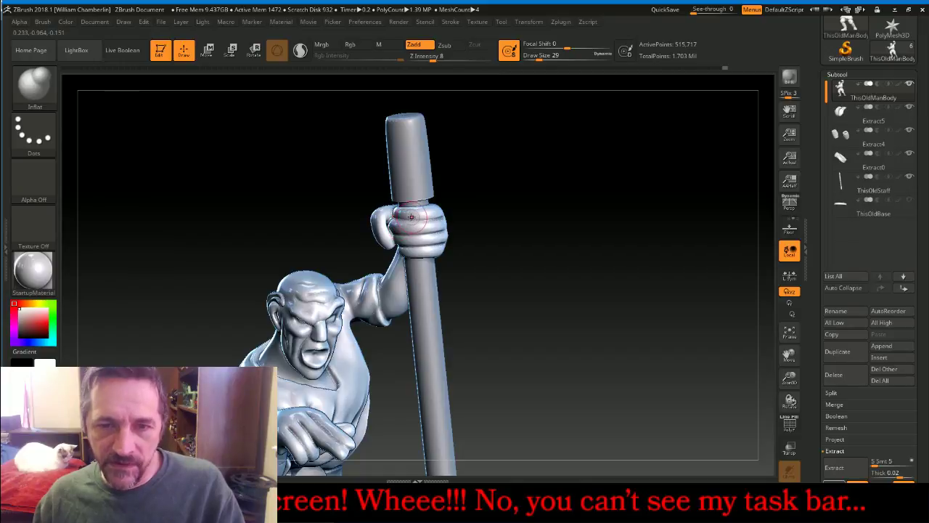
key(bracketleft)
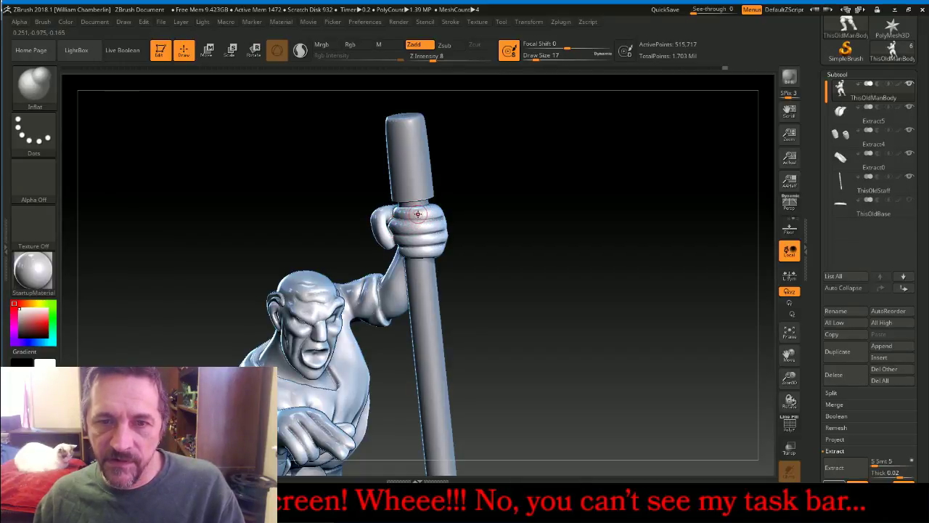
mouse_move(556, 205)
mouse_down()
mouse_move(668, 204)
mouse_move(606, 205)
mouse_up()
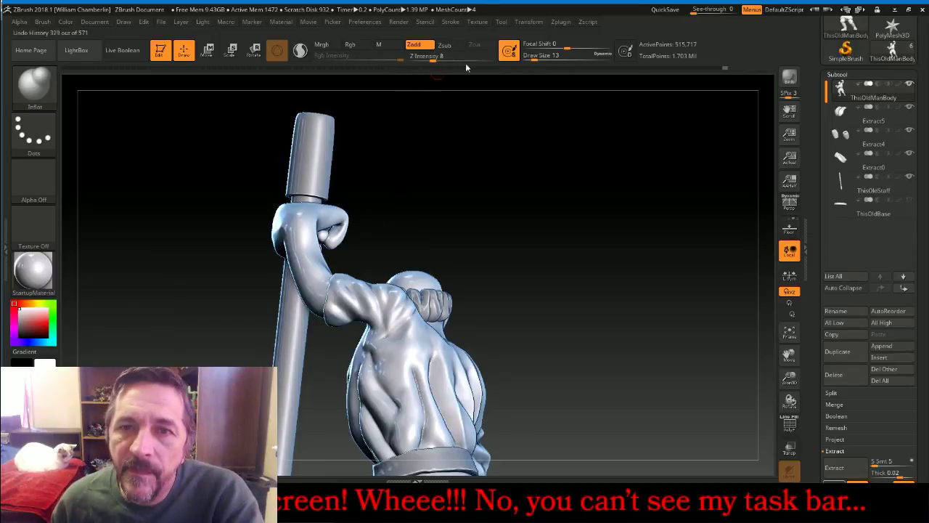
drag(439, 58, 443, 58)
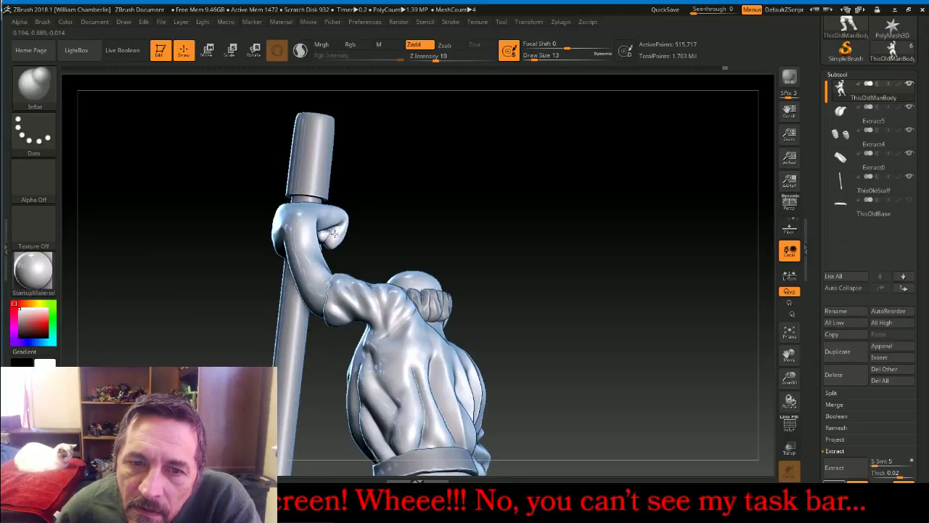
Inflate the knuckles and finger joints of the hand gripping the staff
mouse_move(452, 179)
mouse_down()
mouse_move(444, 170)
mouse_move(458, 185)
mouse_move(375, 213)
mouse_up()
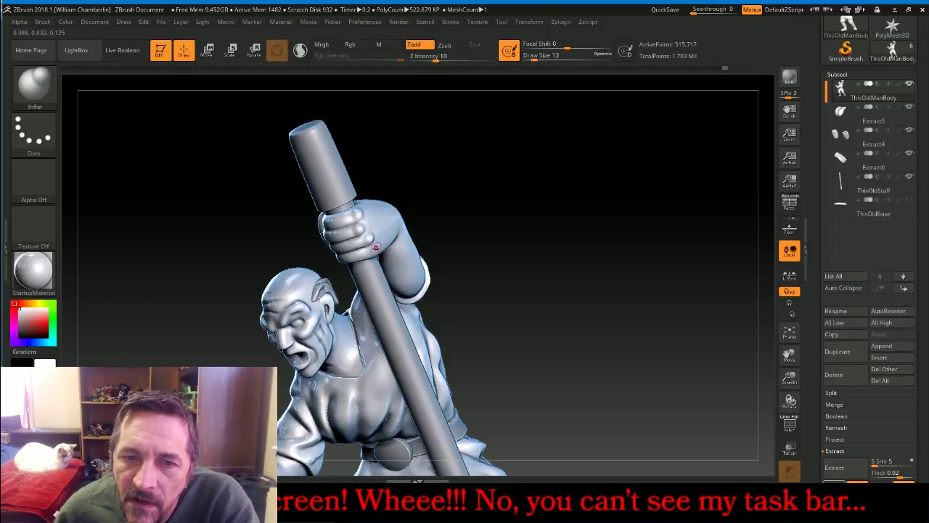
mouse_move(469, 196)
mouse_down()
mouse_move(502, 164)
mouse_move(469, 180)
mouse_up()
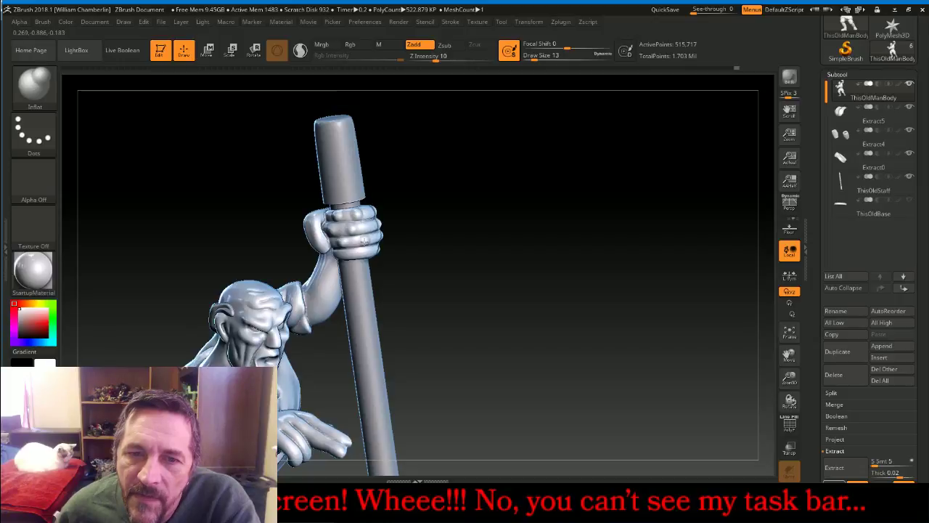
mouse_move(492, 206)
mouse_down()
mouse_move(480, 196)
mouse_move(393, 250)
mouse_up()
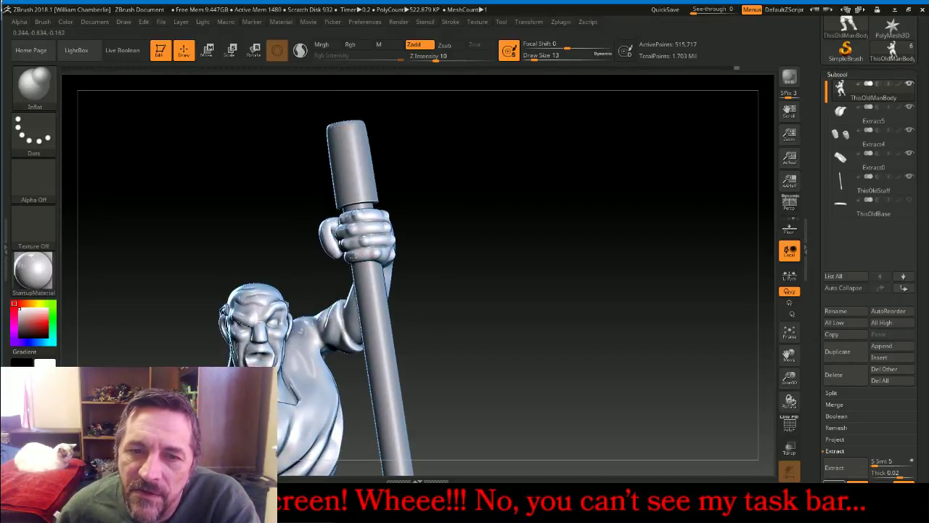
drag(519, 193, 385, 215)
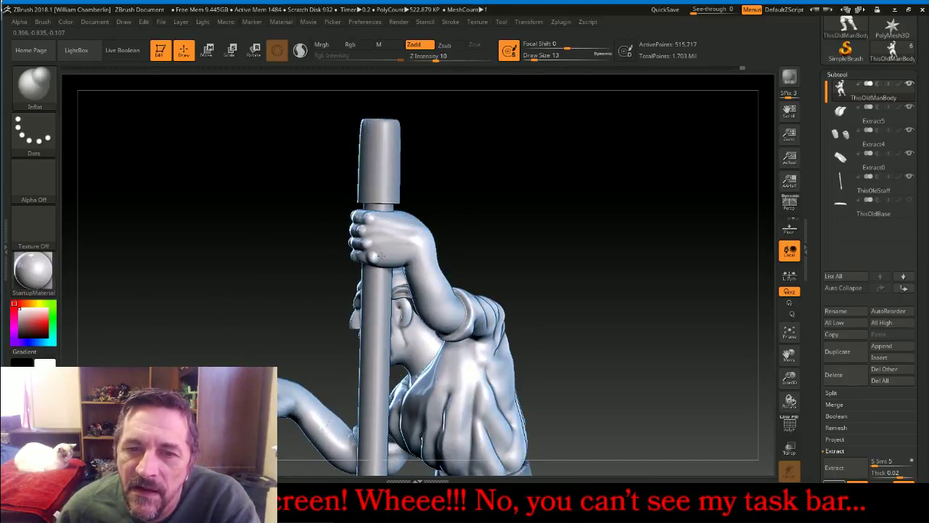
Smooth the wrist and forearm of the outstretched arm with the Smooth brush
key(shift)
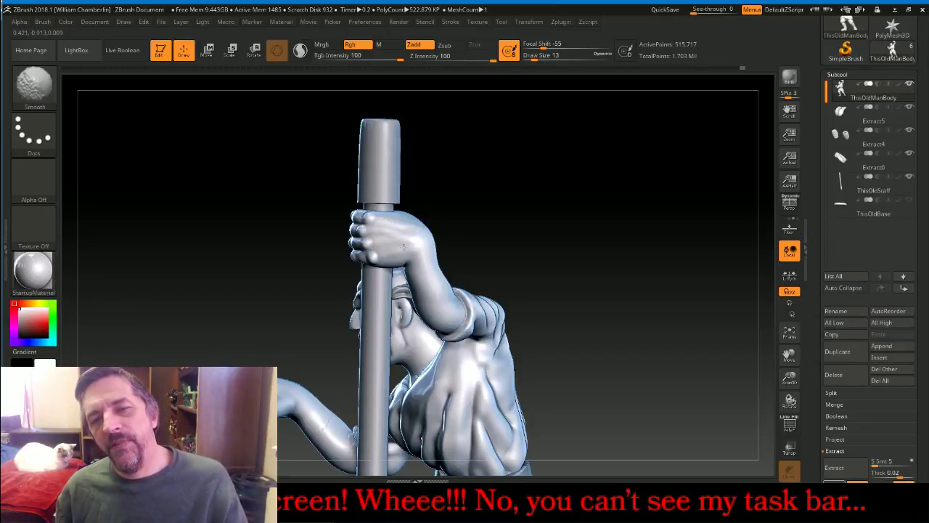
mouse_move(552, 167)
mouse_down()
mouse_move(598, 139)
mouse_move(637, 149)
mouse_move(615, 170)
mouse_move(632, 164)
mouse_move(649, 126)
mouse_move(660, 128)
mouse_move(687, 238)
mouse_up()
drag(790, 356, 789, 352)
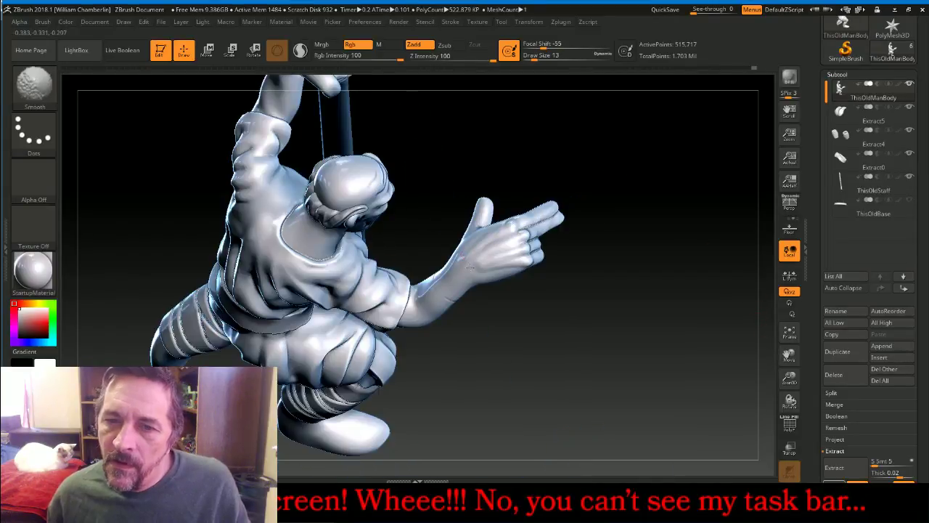
shift+drag(483, 278, 463, 292)
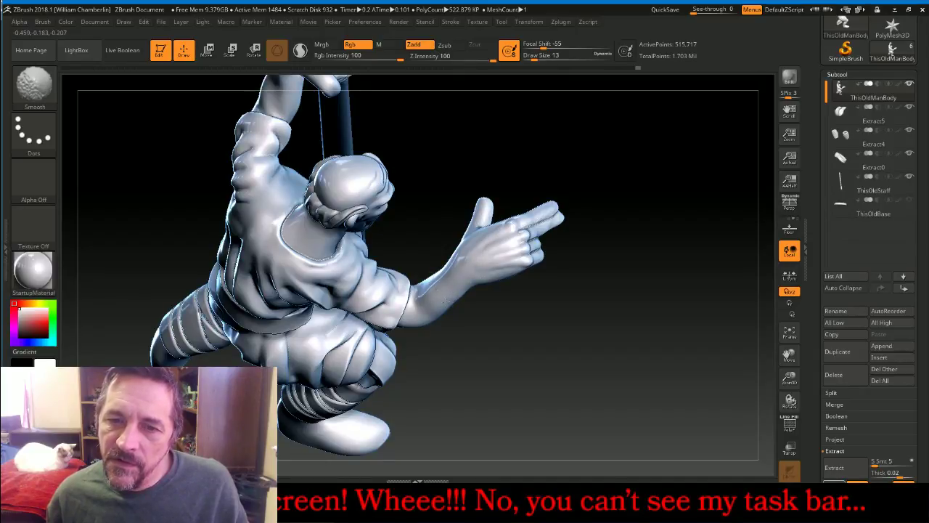
shift+drag(454, 301, 471, 289)
drag(519, 310, 471, 289)
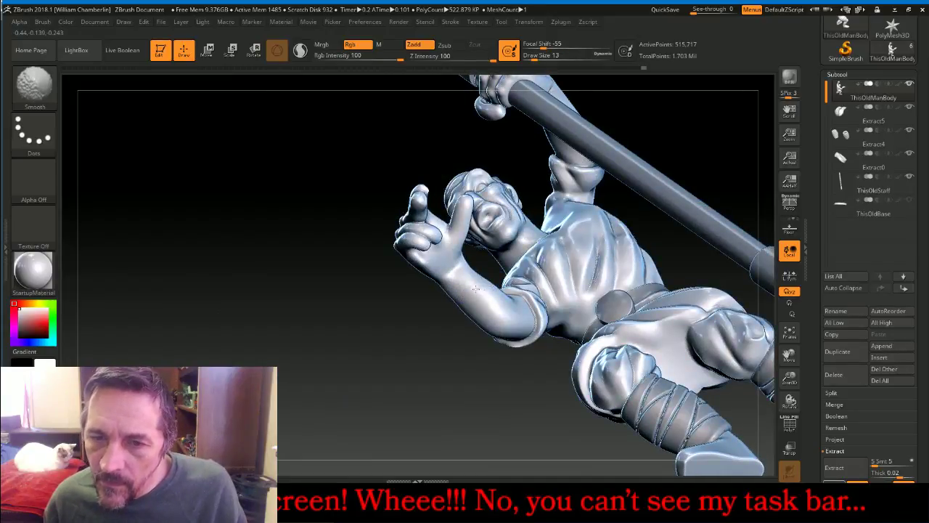
drag(411, 327, 319, 354)
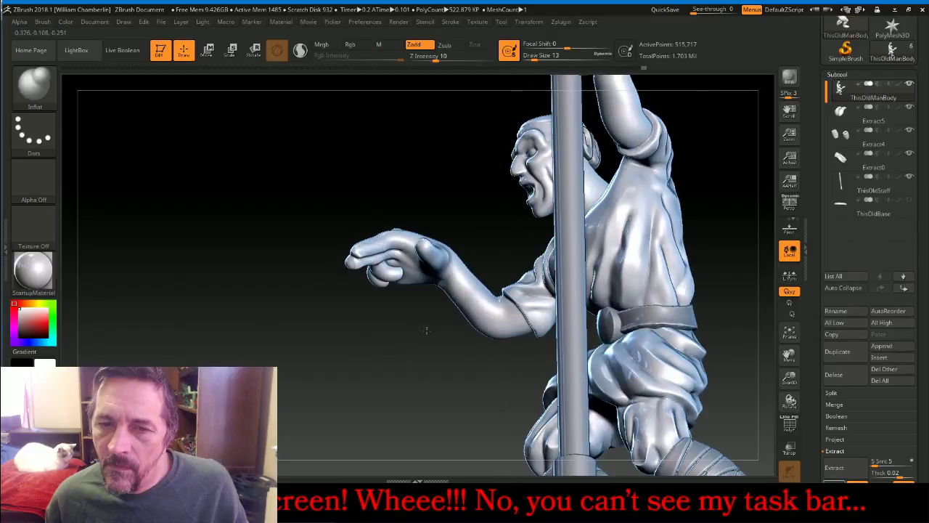
Inflate the knuckles and finger joints of the outstretched hand, working from both the back and the fingertip side
drag(426, 331, 697, 343)
drag(790, 378, 716, 339)
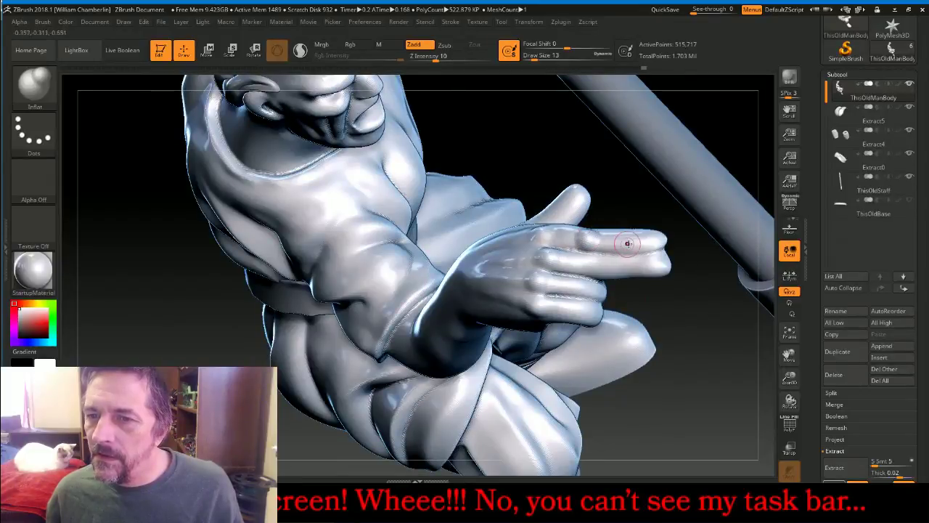
drag(625, 240, 626, 243)
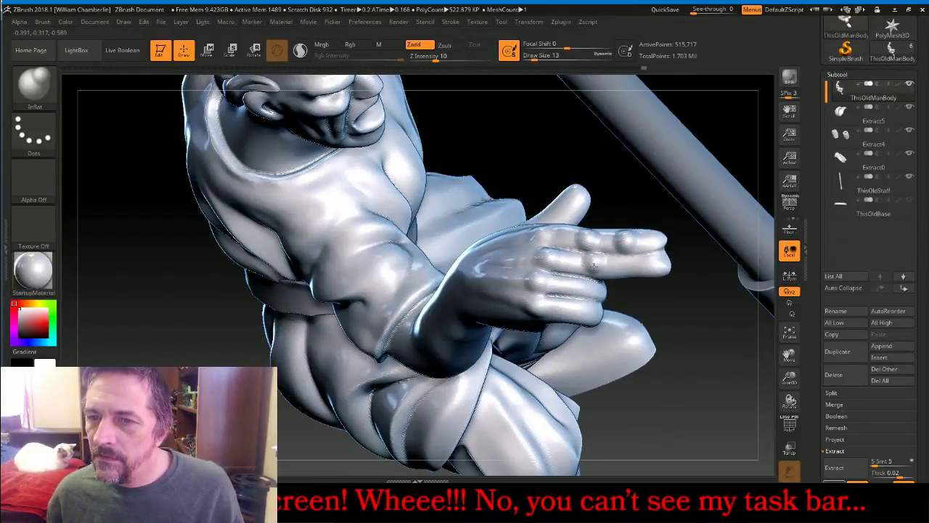
drag(633, 302, 589, 287)
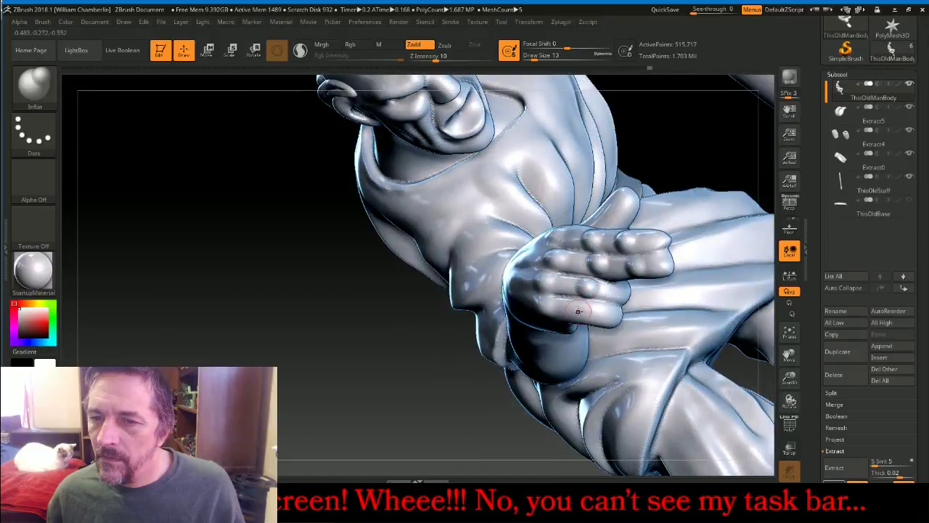
drag(427, 349, 465, 327)
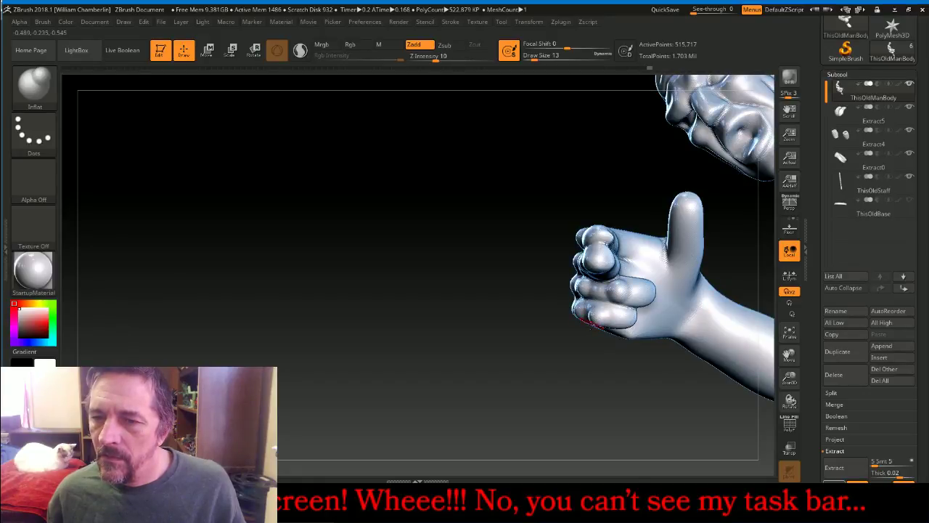
drag(523, 363, 638, 328)
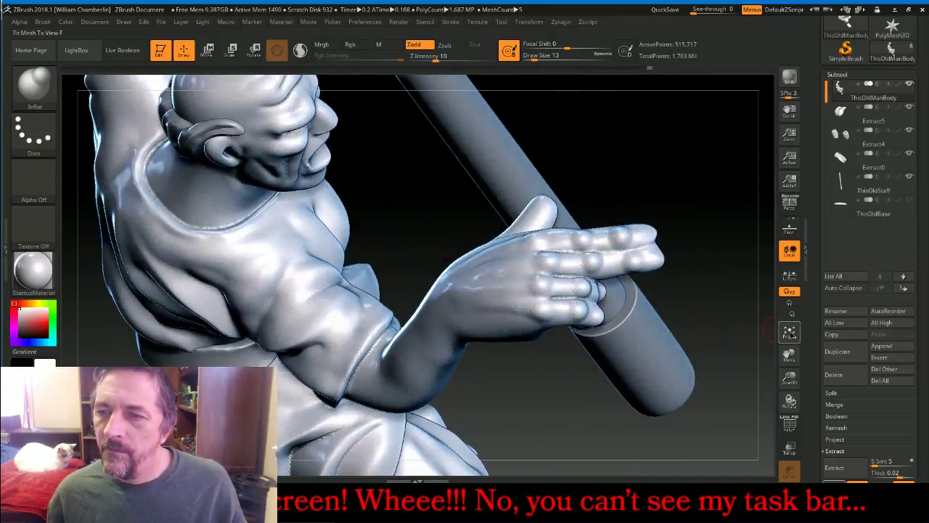
Show the ThisOldBase subtool beneath the figure and expand the subtool merge options
click(789, 332)
mouse_move(755, 341)
mouse_down()
mouse_move(720, 348)
mouse_move(656, 297)
mouse_move(693, 318)
mouse_move(687, 297)
mouse_move(705, 296)
mouse_up()
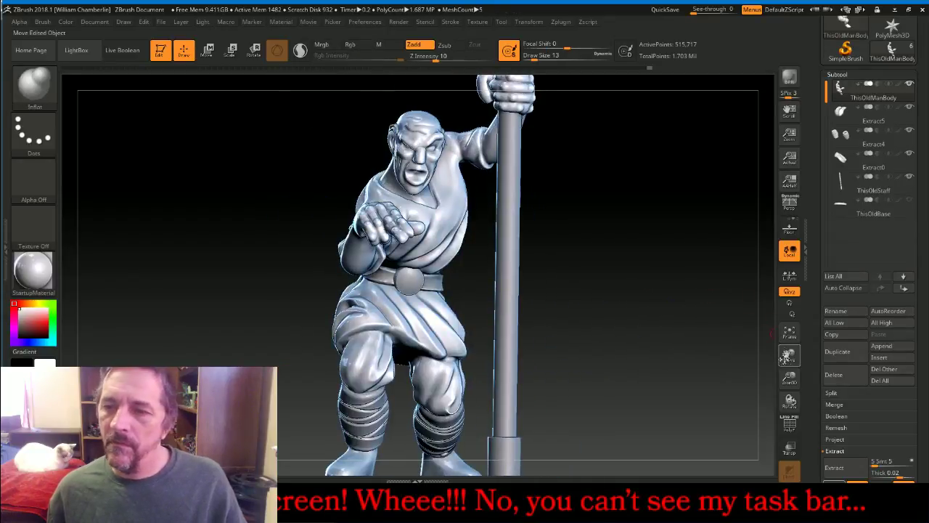
drag(791, 377, 791, 348)
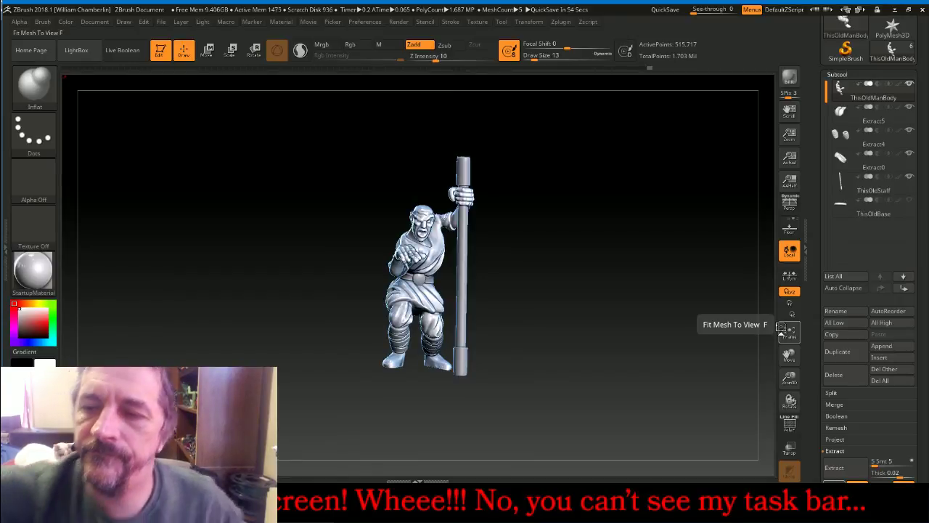
drag(666, 268, 716, 212)
click(910, 201)
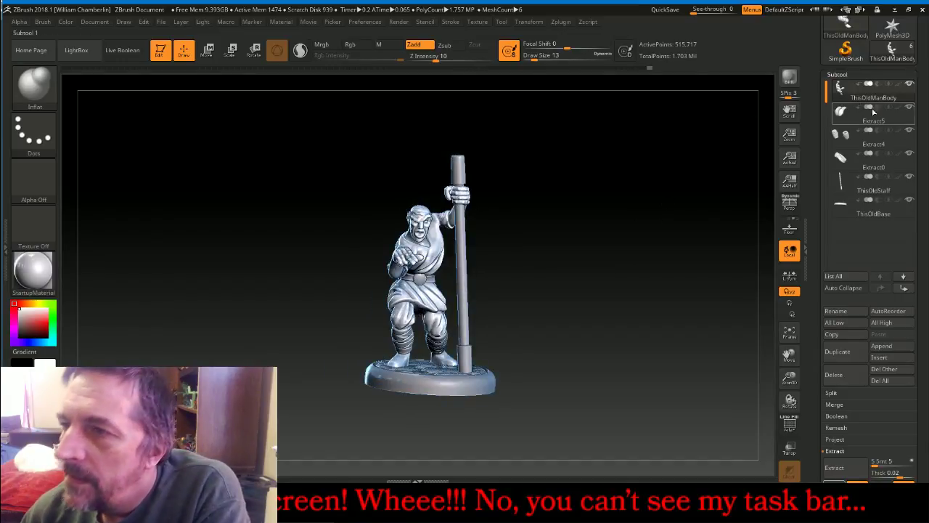
click(845, 406)
Switch to the YouTube live chat in Firefox and send the message "Gee Oh Emm Eye? Or Gee Oh Emm Ell ?"
click(561, 508)
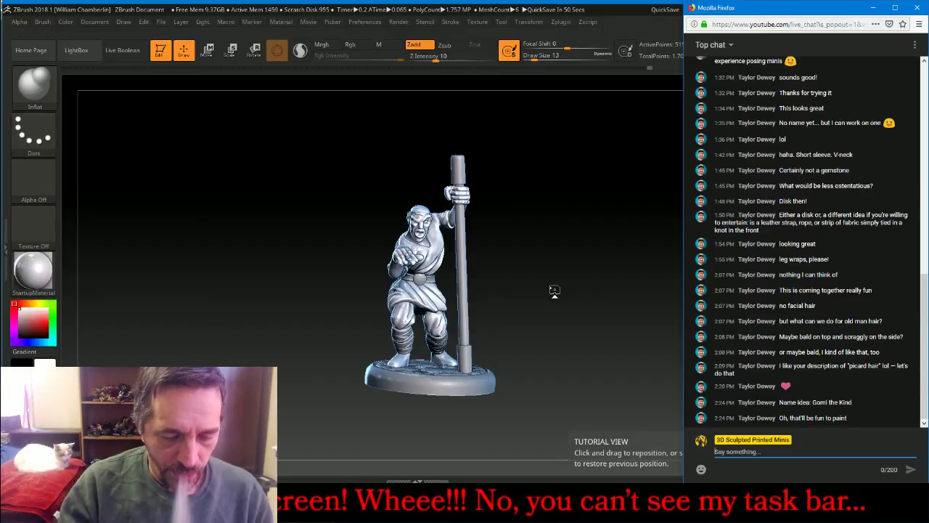
text(Gee Oh )
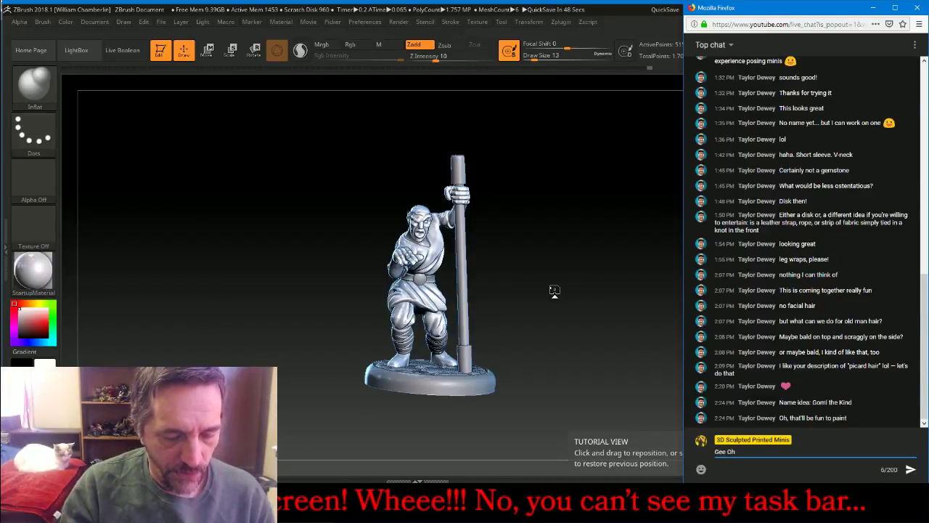
text(Emm Eye)
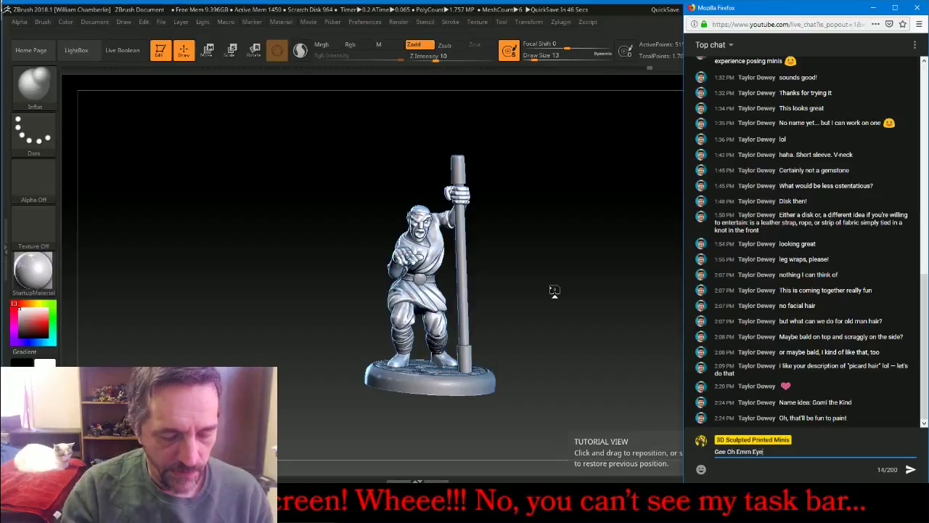
text(? O)
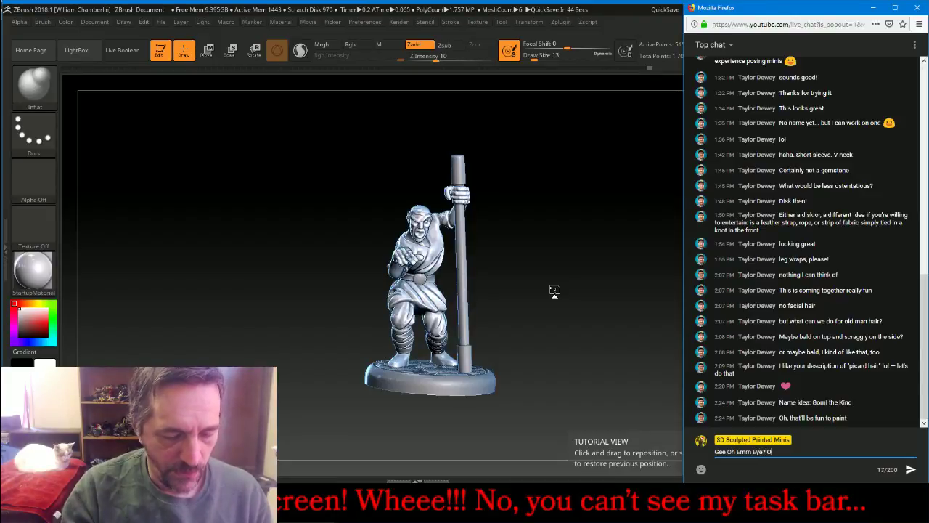
text(r Gee Oh )
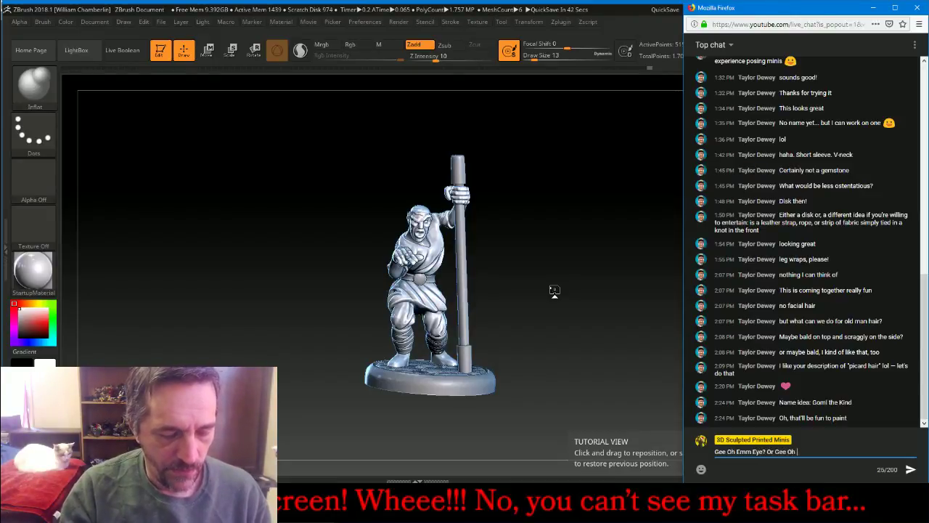
text(Emm Ell)
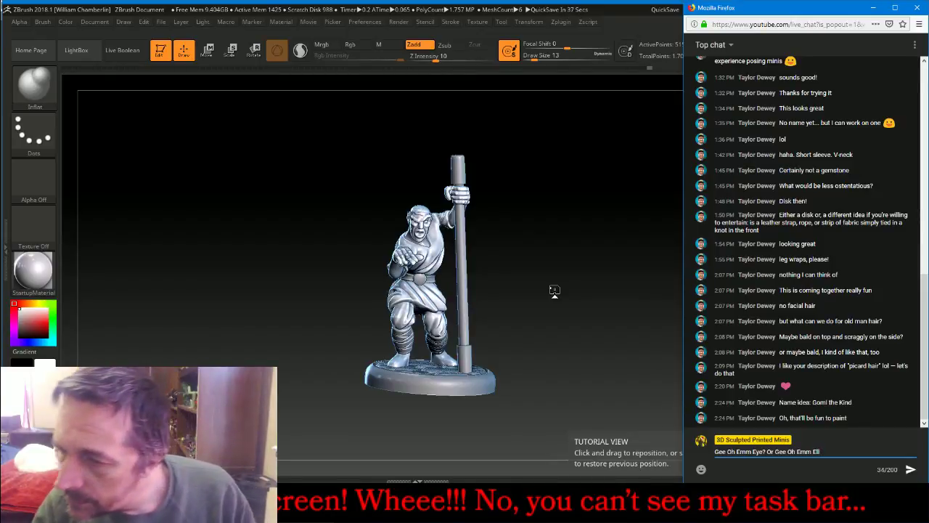
text( ?)
key(Return)
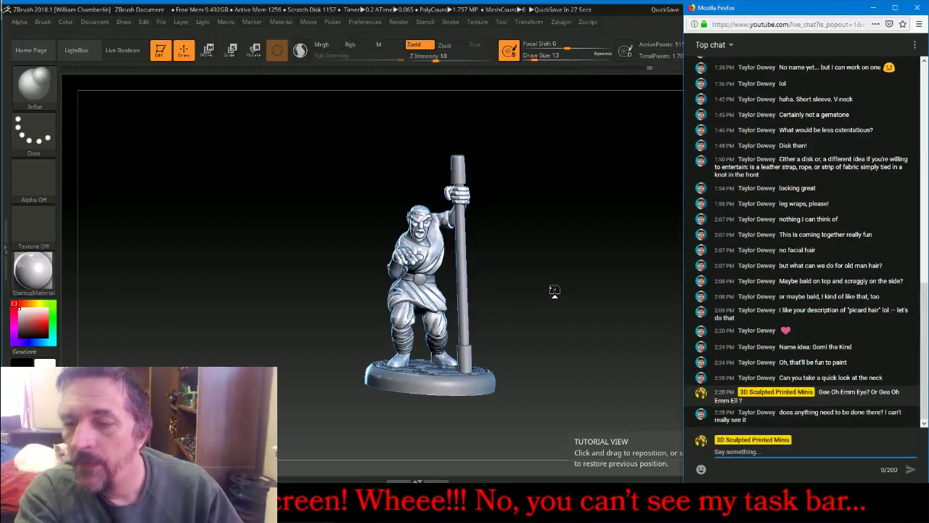
Return to ZBrush, examine the based miniature from the front and side, and check the chat replies
click(540, 288)
drag(539, 288, 550, 321)
key(alt+Tab)
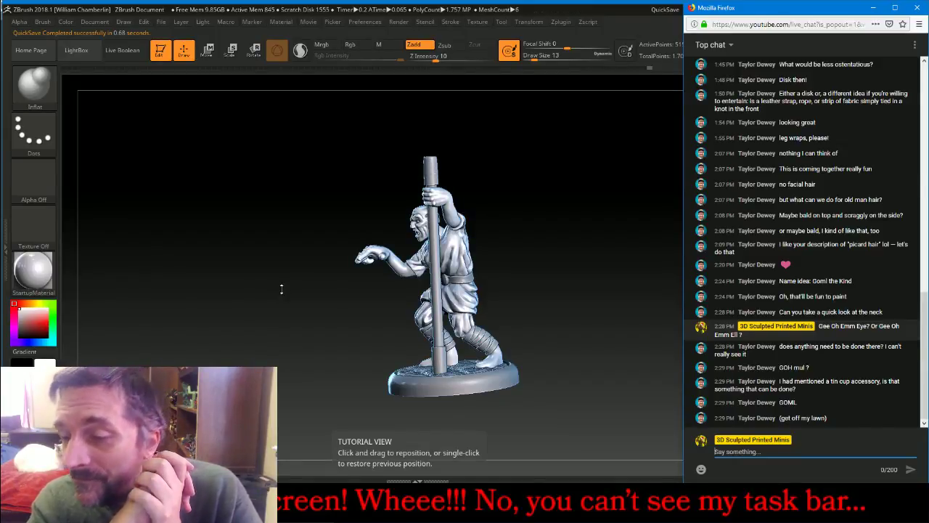
drag(499, 312, 554, 317)
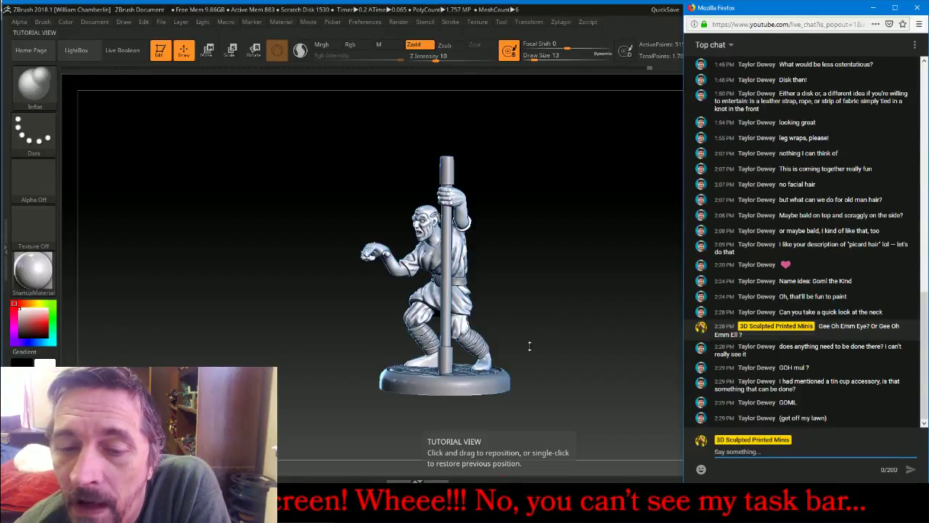
drag(564, 334, 593, 302)
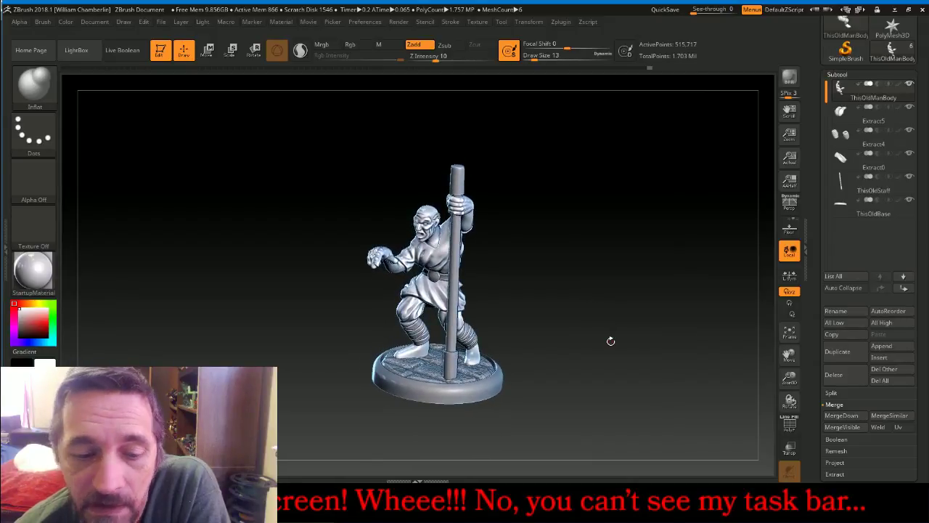
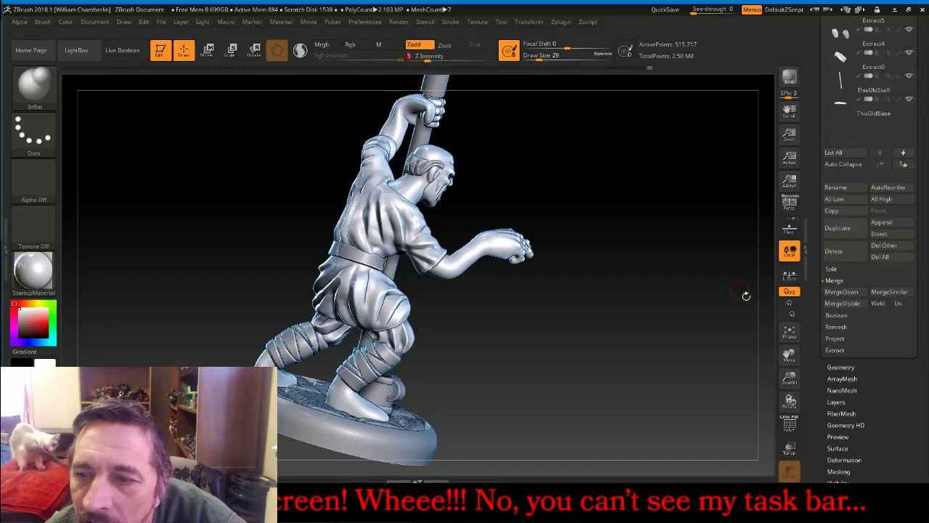
Inflate the wrist bones of both arms using the Inflat brush at draw size 29 and Z Intensity 5
drag(790, 378, 793, 400)
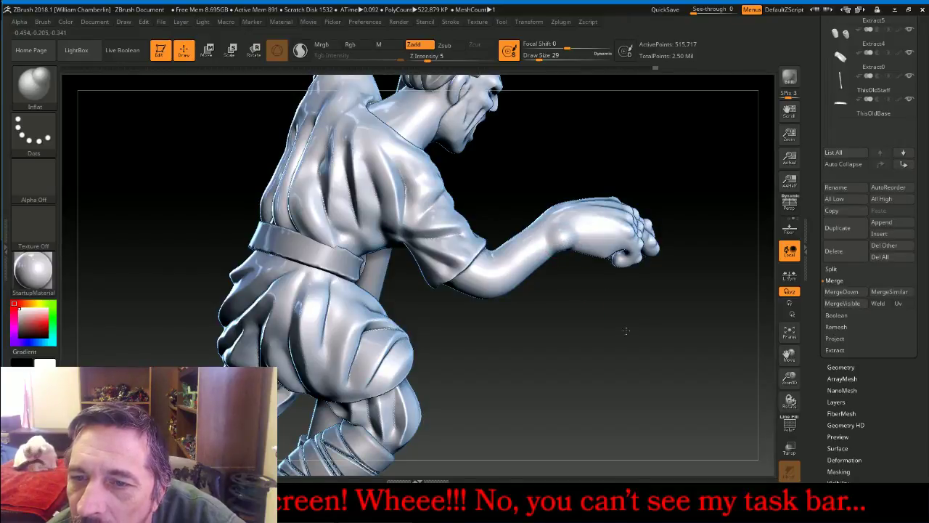
drag(627, 330, 610, 349)
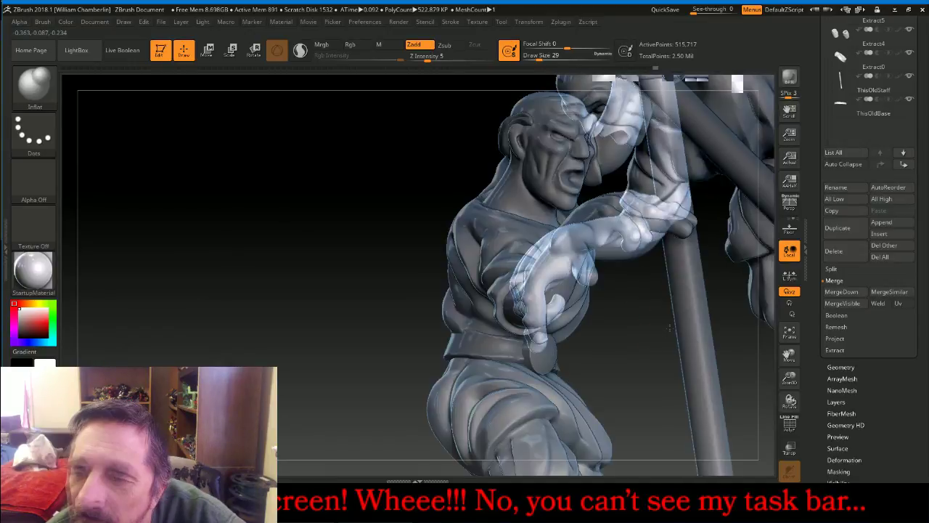
drag(790, 355, 519, 201)
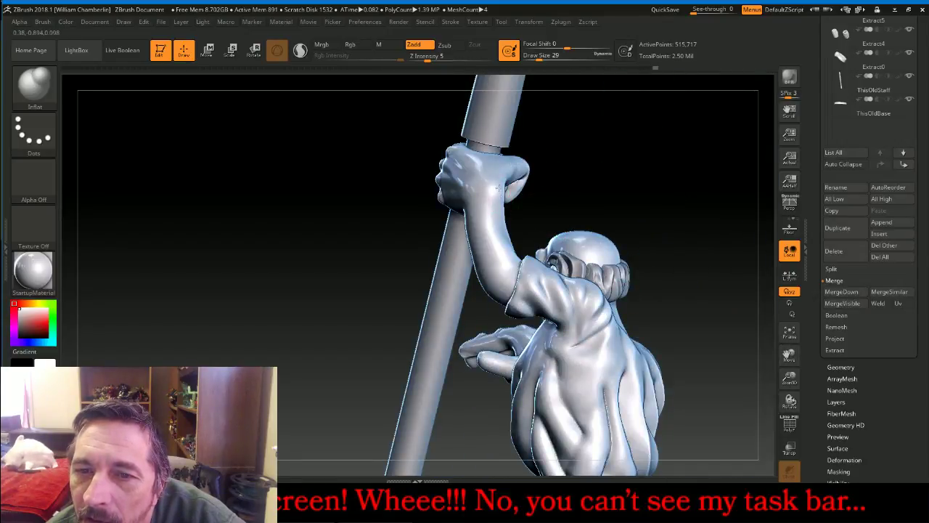
mouse_move(610, 157)
mouse_down()
mouse_move(635, 150)
mouse_move(517, 206)
mouse_up()
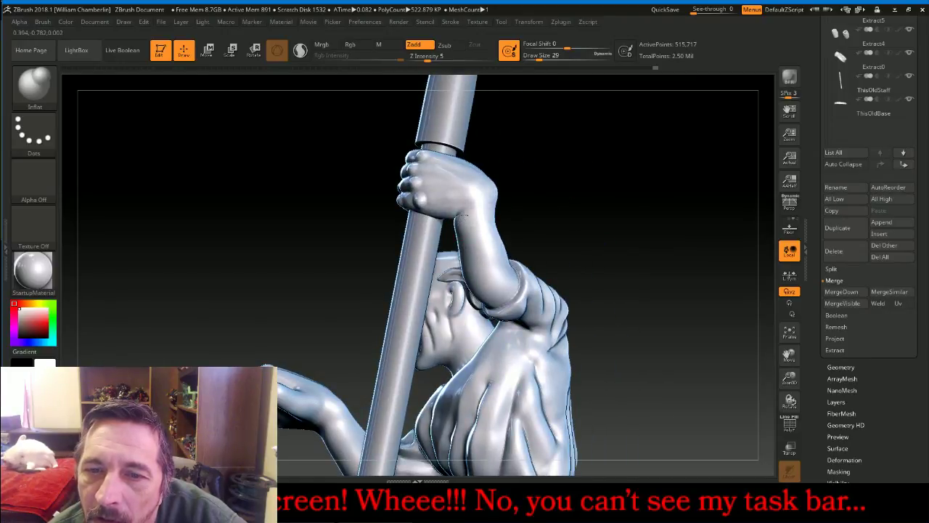
drag(607, 202, 686, 217)
Inflate the ankle bones of both feet and the bony points of the elbows
mouse_move(791, 355)
mouse_down()
mouse_move(752, 230)
mouse_move(574, 275)
mouse_up()
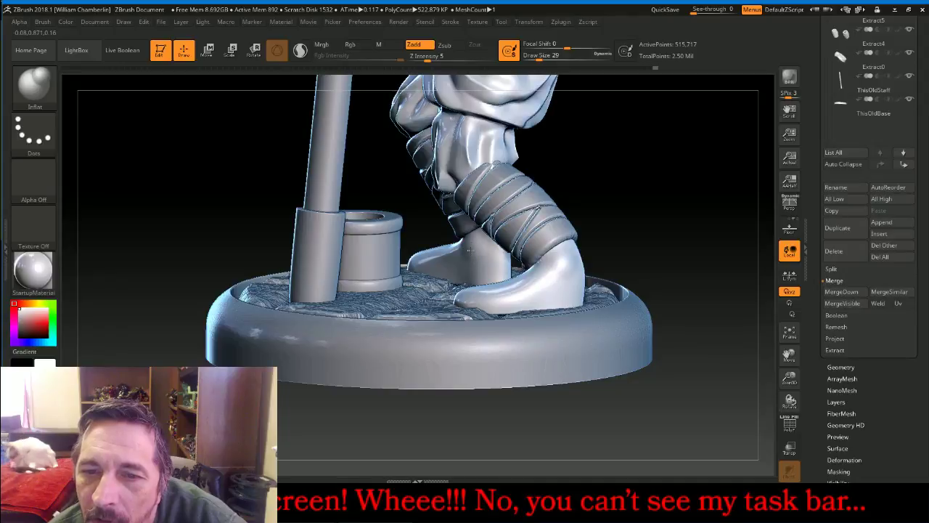
drag(653, 215, 565, 234)
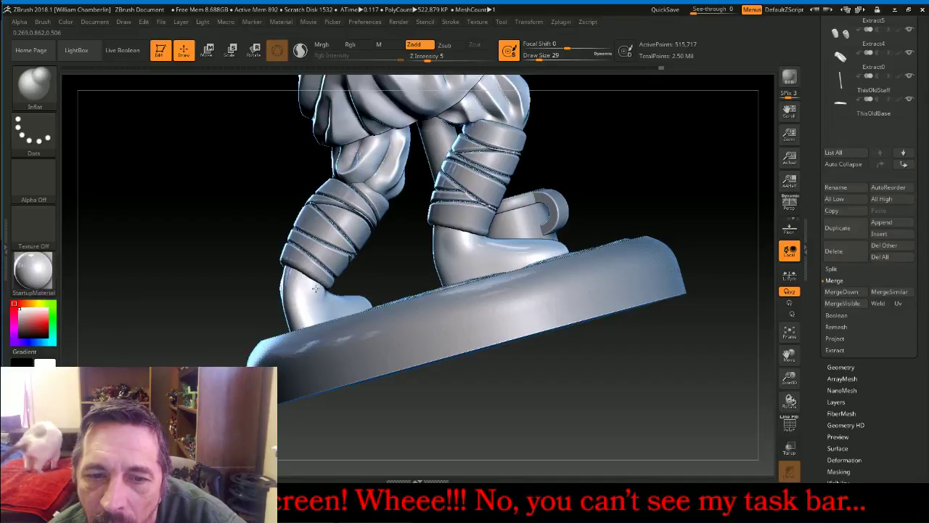
mouse_move(263, 194)
mouse_down()
mouse_move(236, 217)
mouse_move(753, 322)
mouse_move(681, 335)
mouse_move(407, 240)
mouse_up()
click(790, 332)
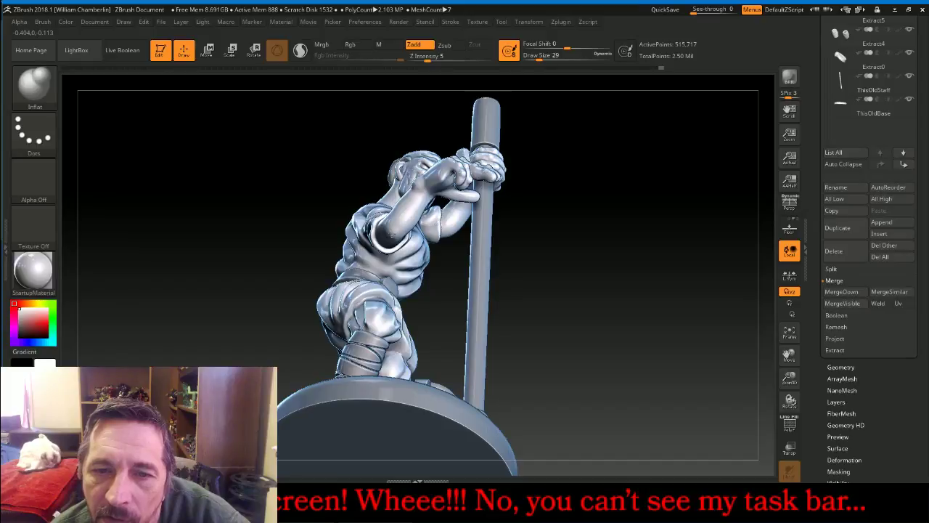
drag(587, 249, 559, 283)
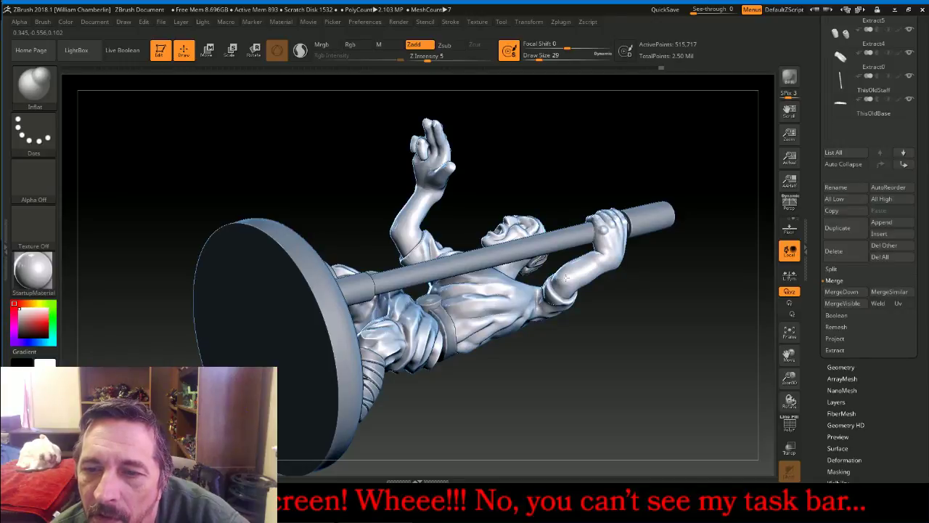
Examine the whole miniature upright from the front and check the live chat for new comments
drag(685, 253, 691, 368)
click(789, 332)
drag(680, 333, 672, 290)
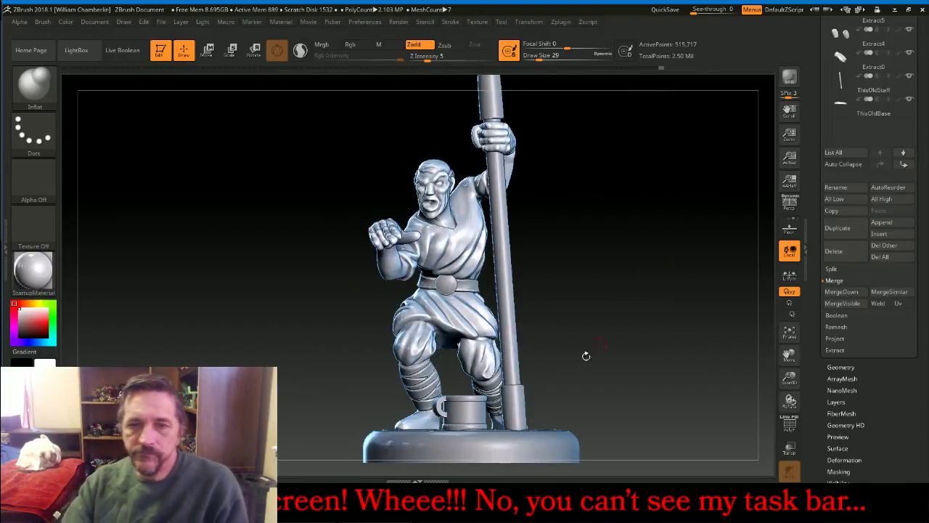
click(254, 511)
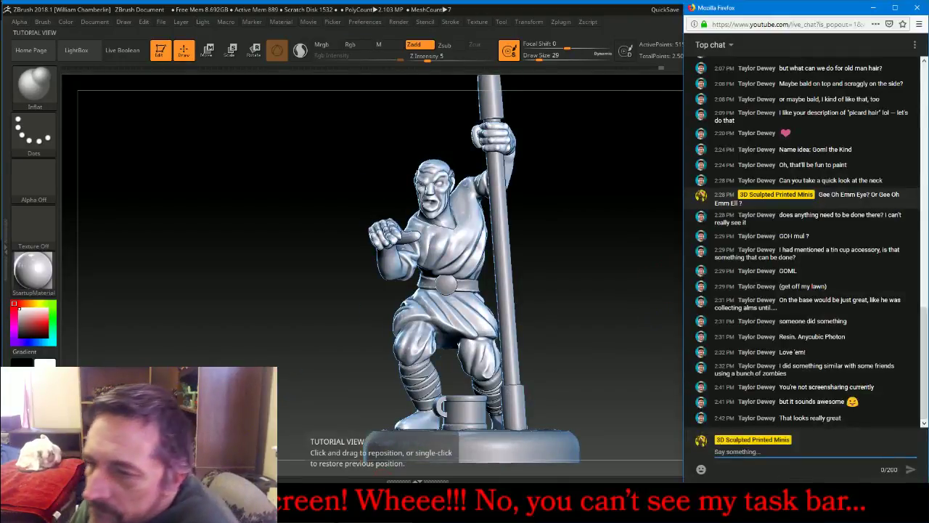
click(578, 323)
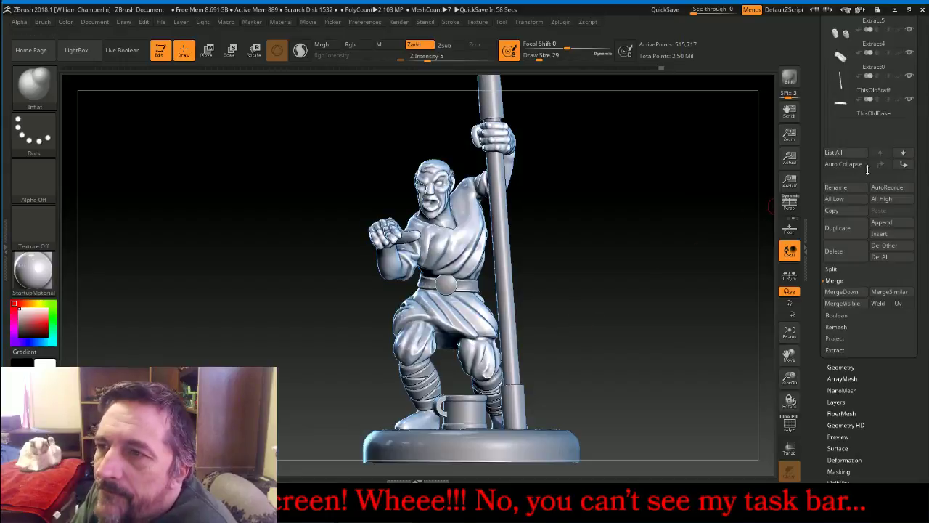
Merge all the subtools, including Extract5, Extract4, Extract0, ThisOldStaff and ThisOldBase, down into the single ThisOldManBody subtool
mouse_move(922, 116)
mouse_down()
mouse_move(925, 219)
mouse_move(928, 131)
mouse_up()
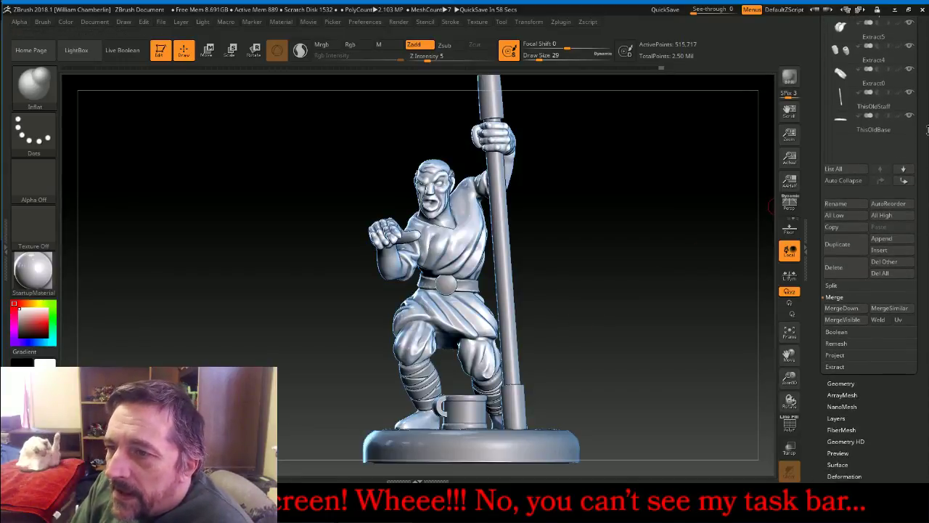
click(840, 307)
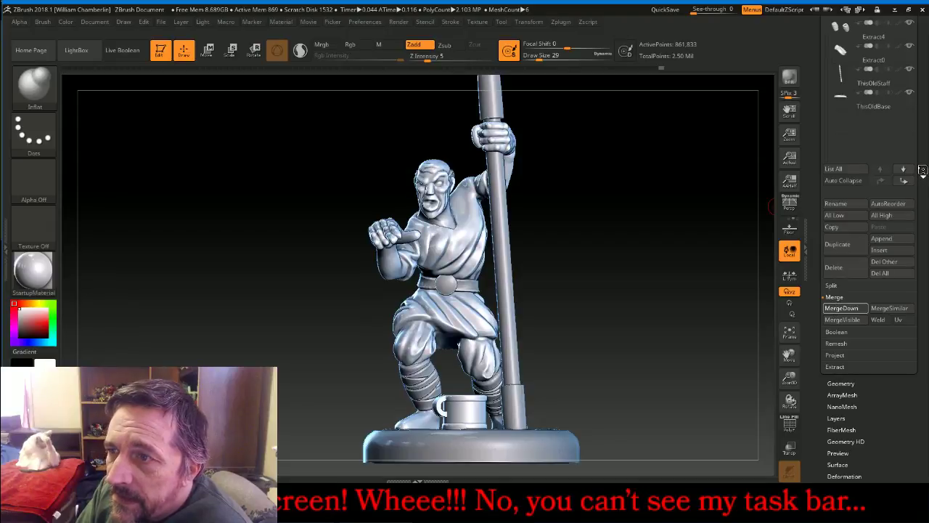
drag(922, 169, 927, 222)
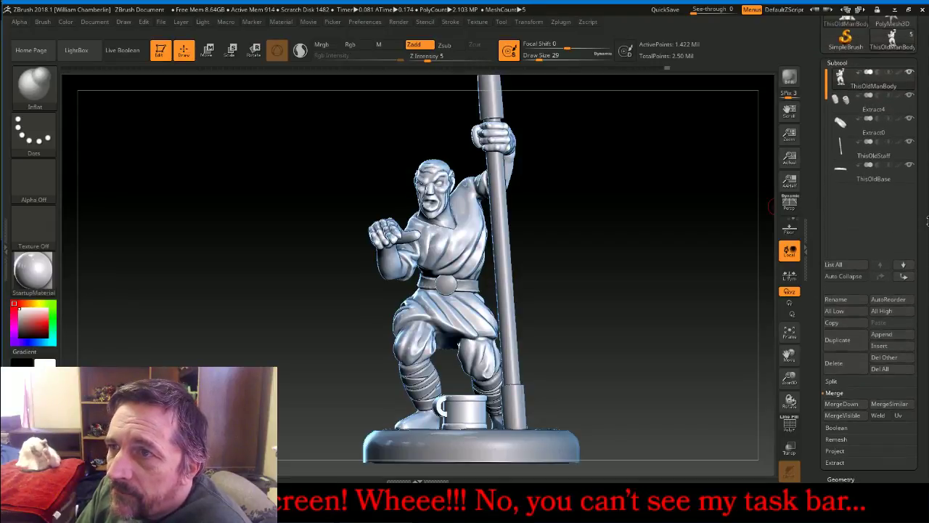
click(846, 405)
click(845, 405)
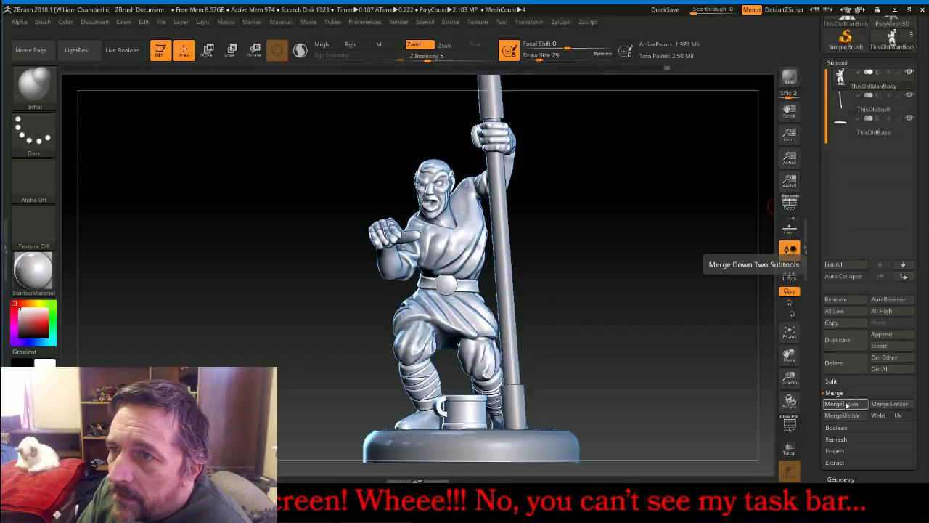
click(845, 405)
click(845, 405)
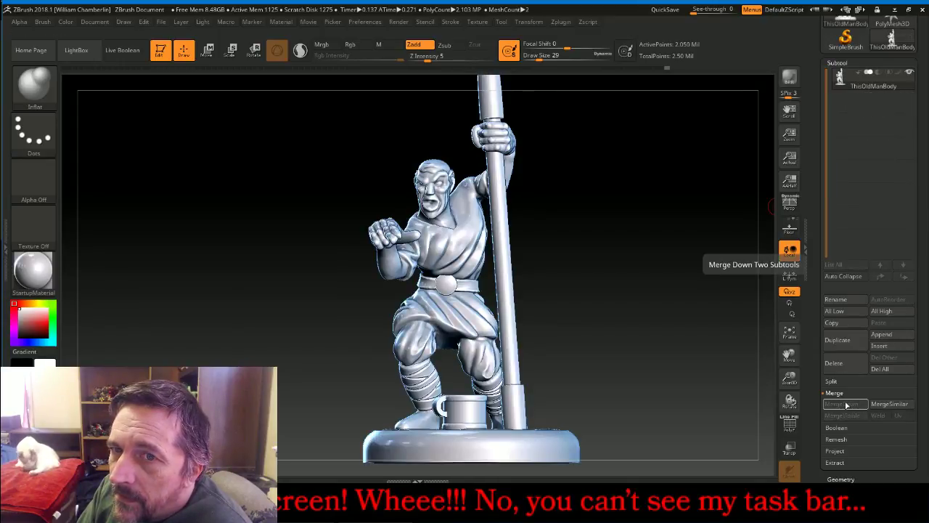
Remesh the merged miniature with DynaMesh at resolution 768, and turn DynaMesh off for the result
click(789, 332)
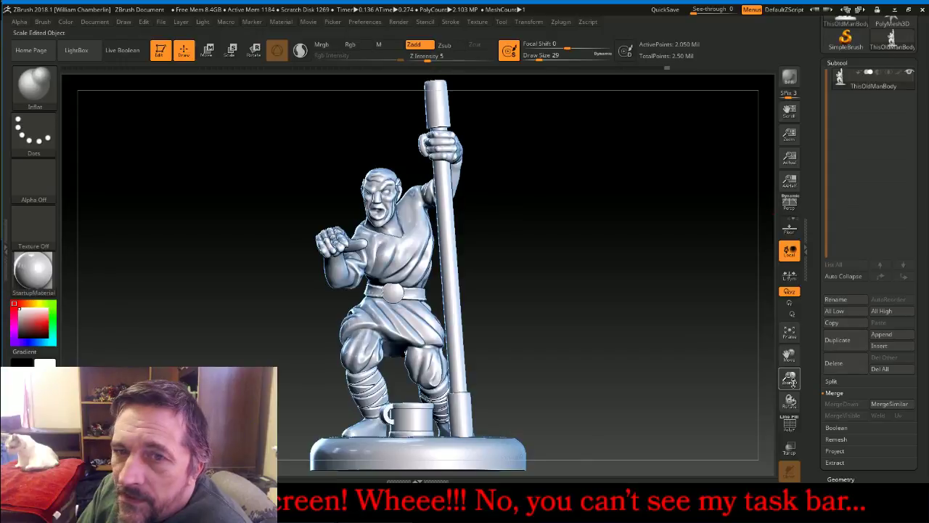
drag(793, 382, 791, 368)
drag(708, 317, 701, 342)
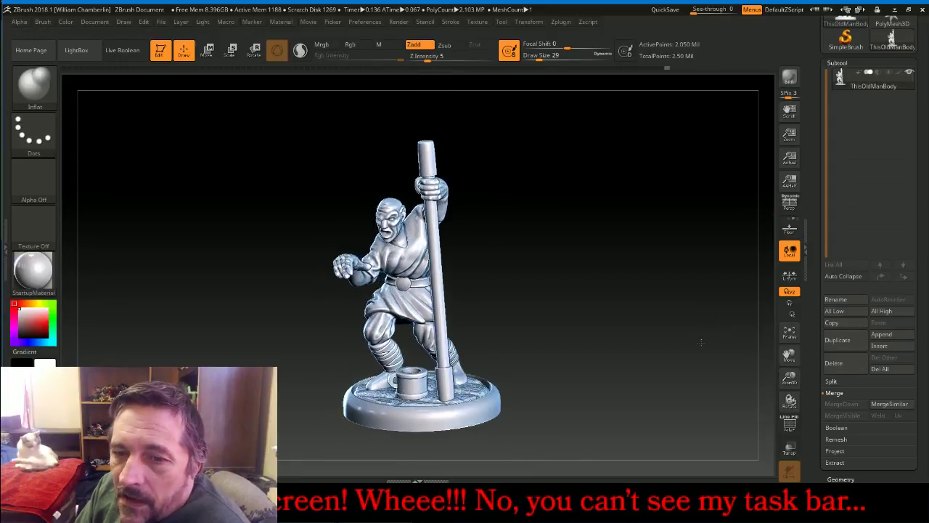
click(839, 64)
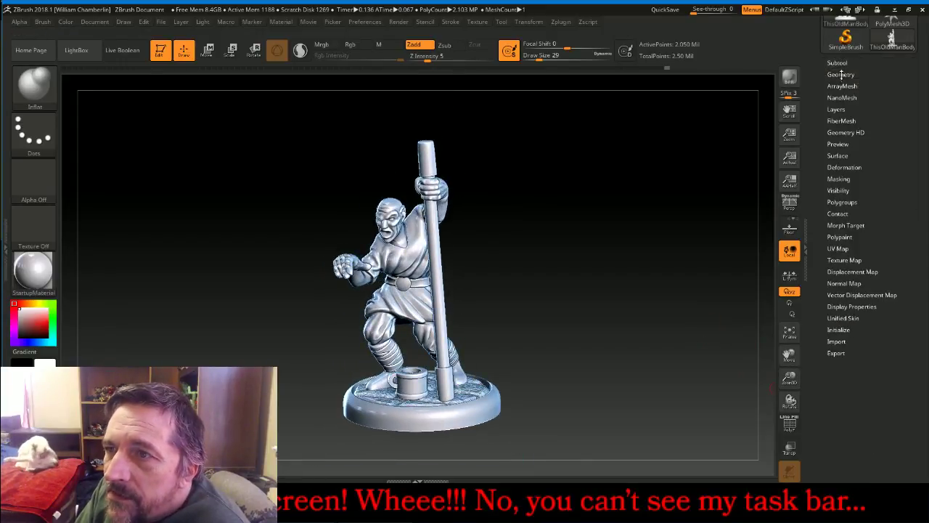
click(841, 75)
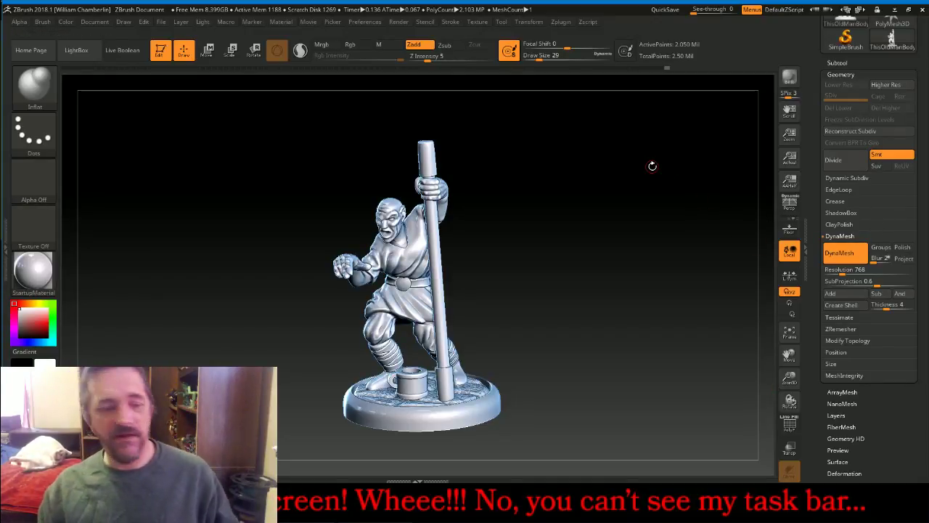
key(ctrl)
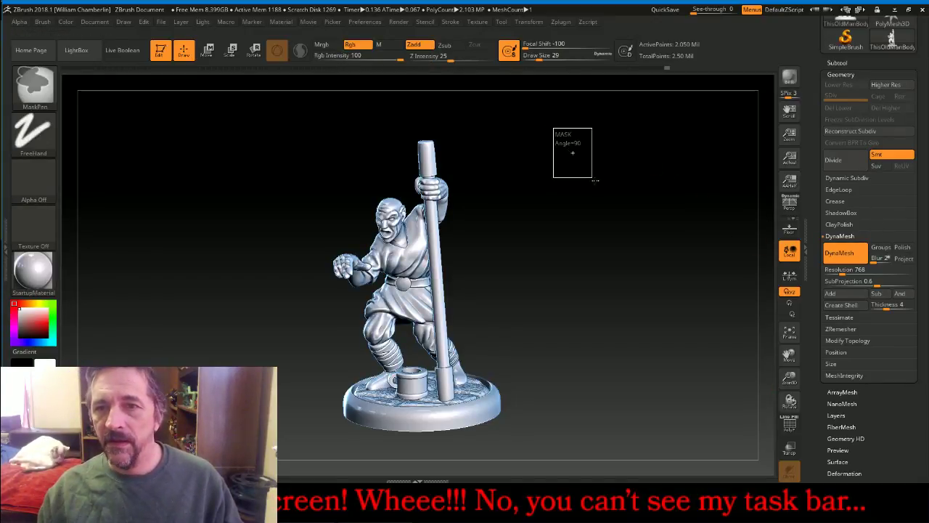
ctrl+drag(582, 160, 687, 300)
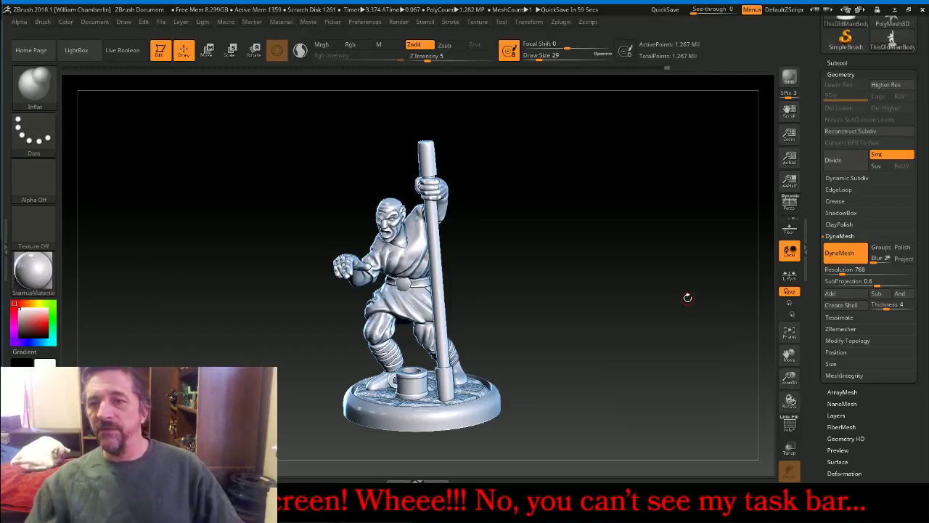
click(839, 253)
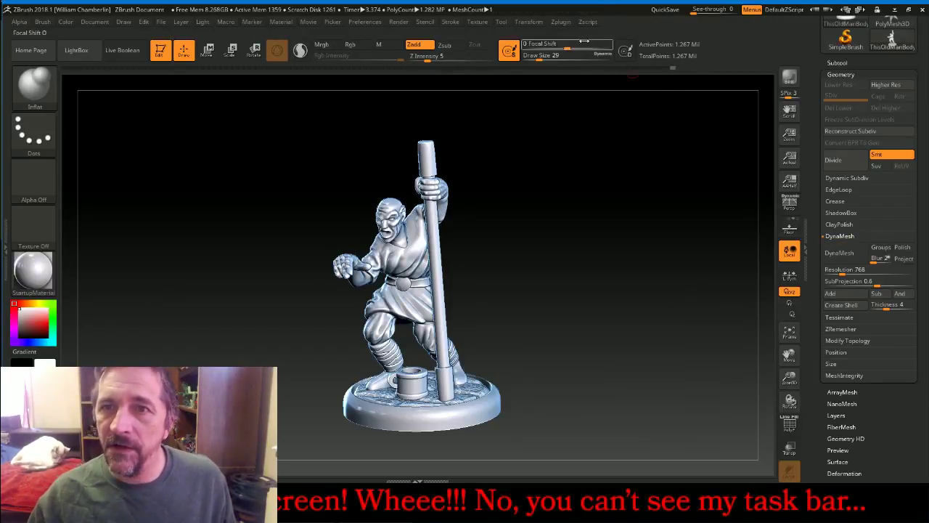
Preprocess and decimate the miniature to 35 k points with Decimation Master
click(561, 23)
drag(555, 34, 73, 181)
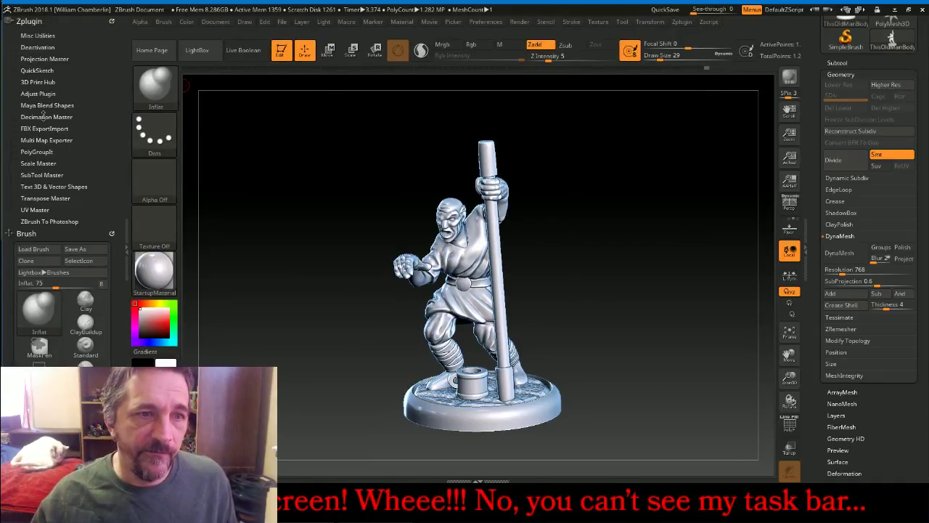
click(46, 117)
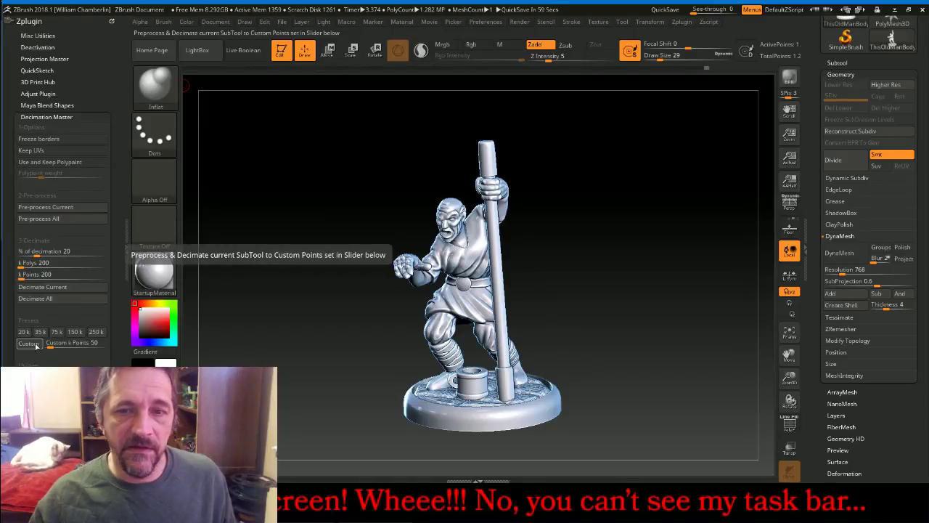
mouse_move(278, 265)
mouse_down()
mouse_move(302, 263)
mouse_move(362, 289)
mouse_move(286, 268)
mouse_move(276, 254)
mouse_up()
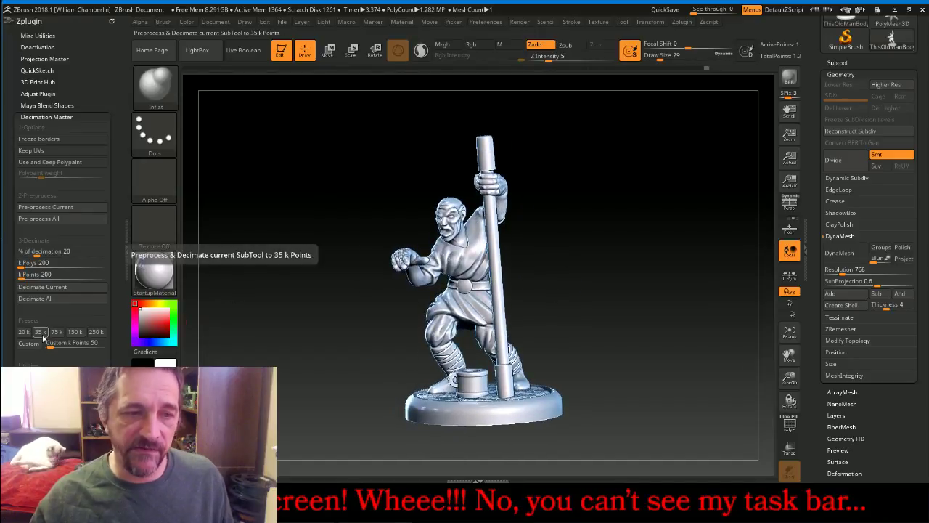
click(42, 334)
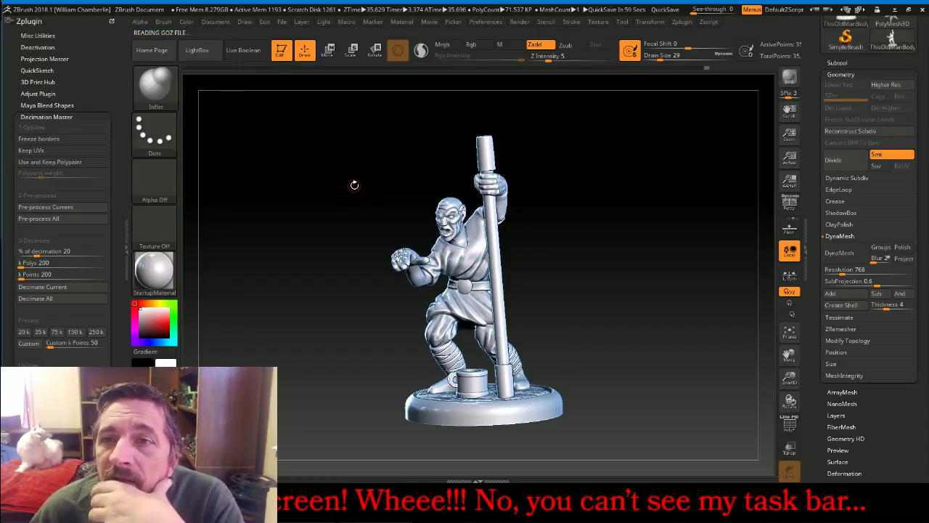
Examine the decimated miniature's face, torso and overall silhouette from several angles, turning on perspective for the full view
drag(352, 183, 363, 162)
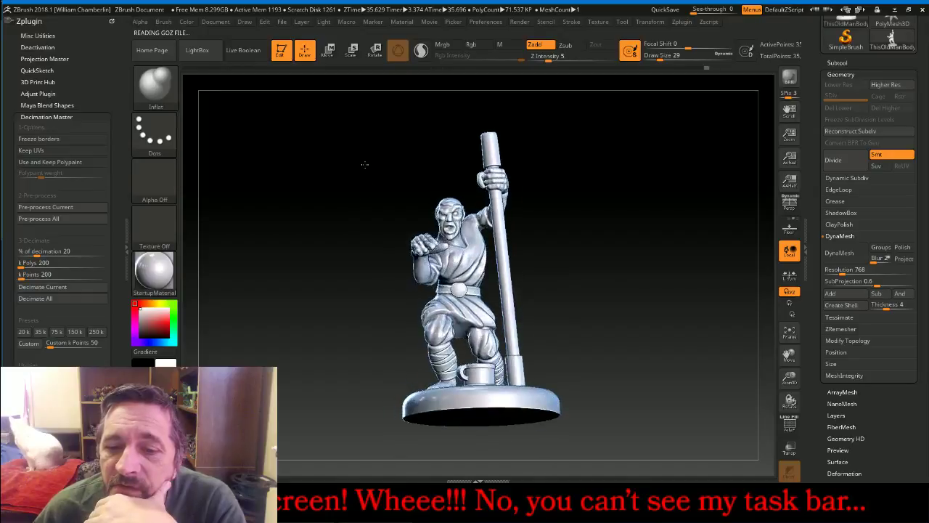
drag(789, 379, 790, 428)
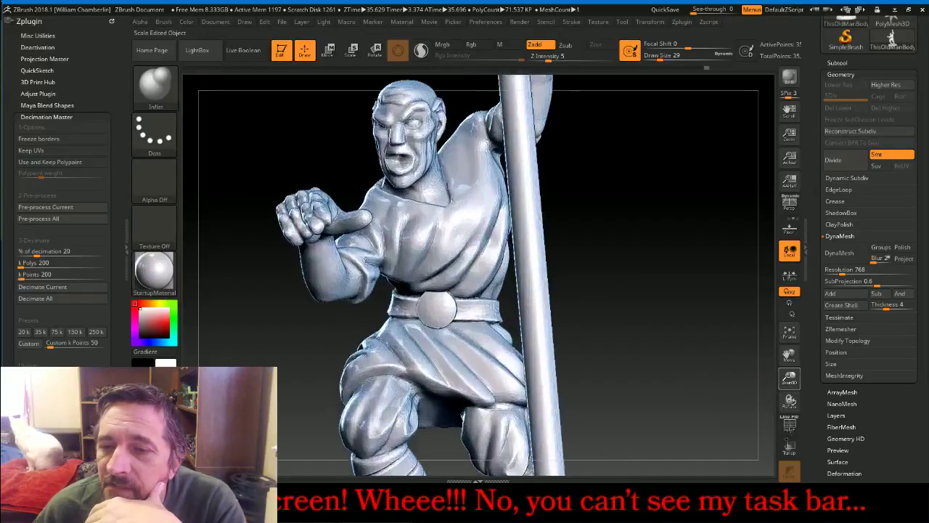
drag(790, 356, 769, 143)
drag(712, 206, 697, 241)
click(790, 331)
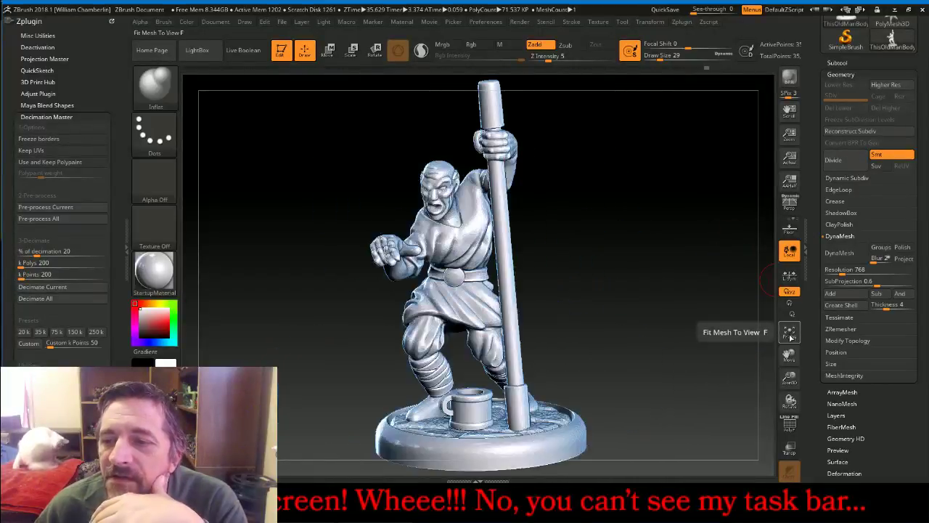
drag(715, 318, 681, 300)
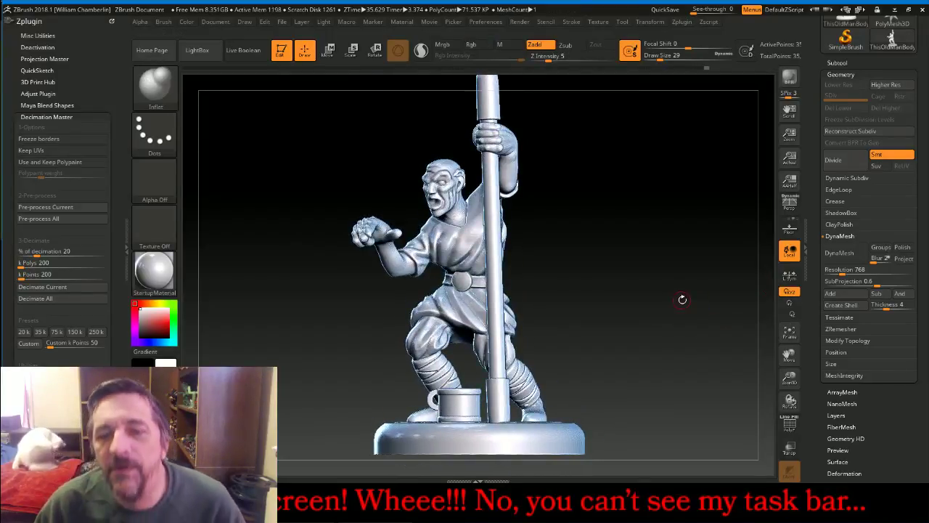
click(790, 207)
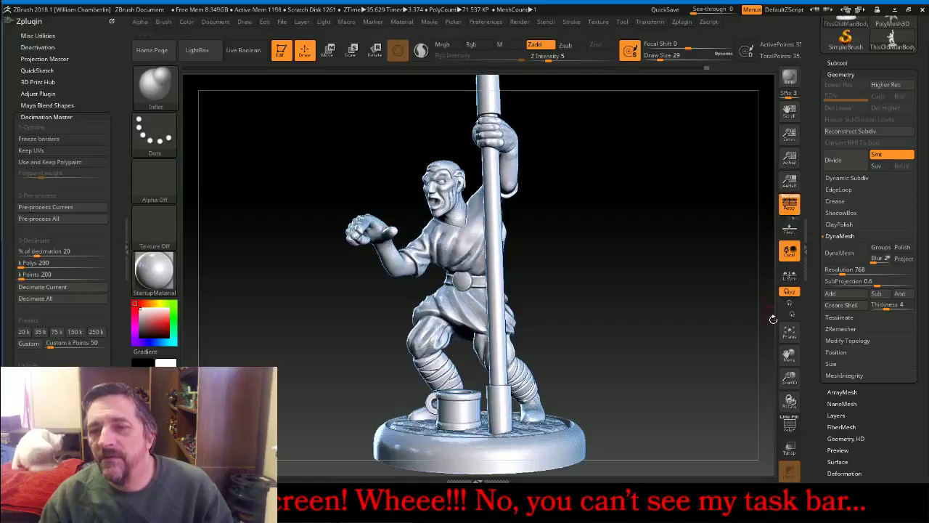
drag(789, 367, 789, 362)
mouse_move(676, 316)
mouse_down()
mouse_move(695, 324)
mouse_move(668, 336)
mouse_move(729, 327)
mouse_move(663, 325)
mouse_up()
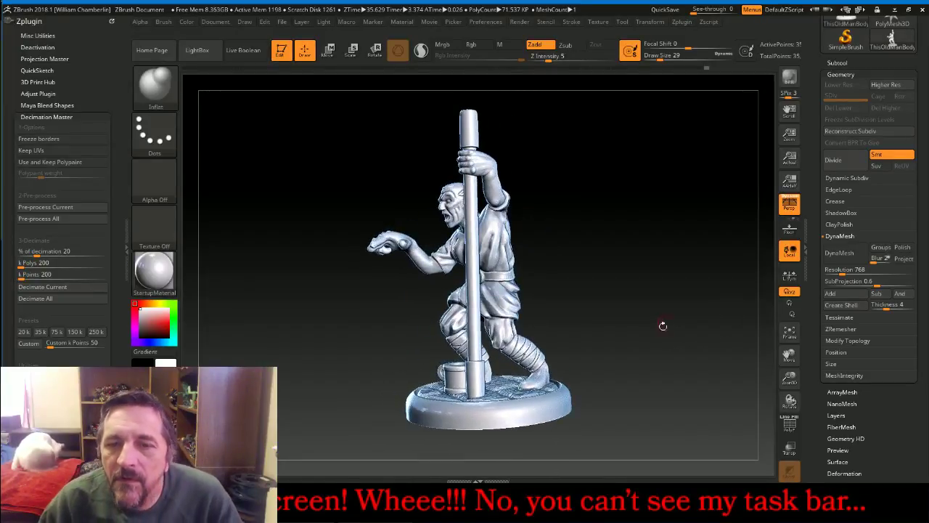
Check the live chat for new comments and examine the decimated miniature from the front
key(alt+Tab)
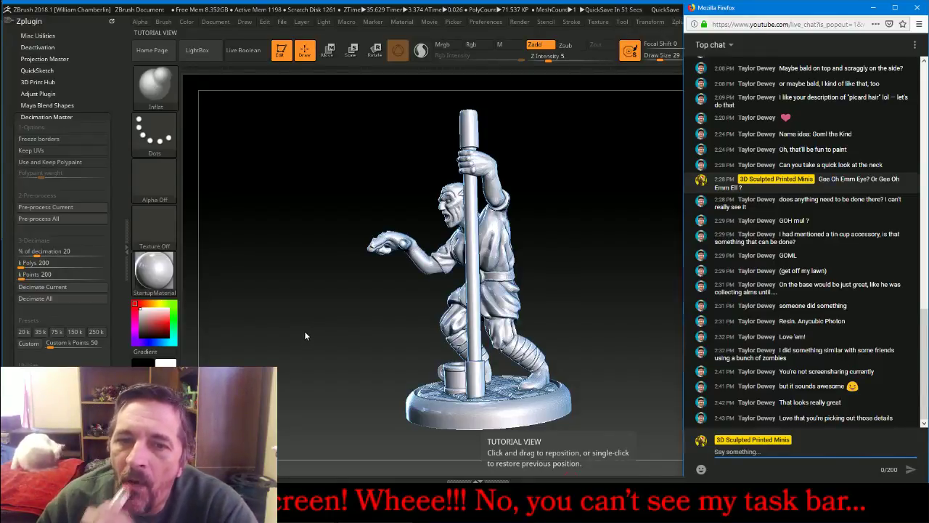
drag(304, 331, 384, 329)
drag(380, 330, 325, 335)
mouse_move(650, 275)
mouse_down()
mouse_move(628, 264)
mouse_move(645, 272)
mouse_up()
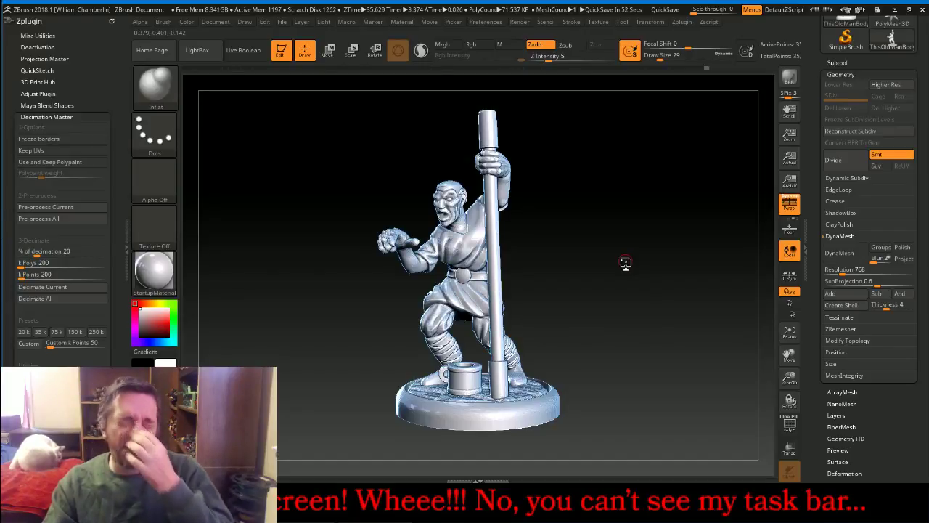
mouse_move(625, 262)
mouse_down()
mouse_move(685, 266)
mouse_move(628, 254)
mouse_move(624, 262)
mouse_up()
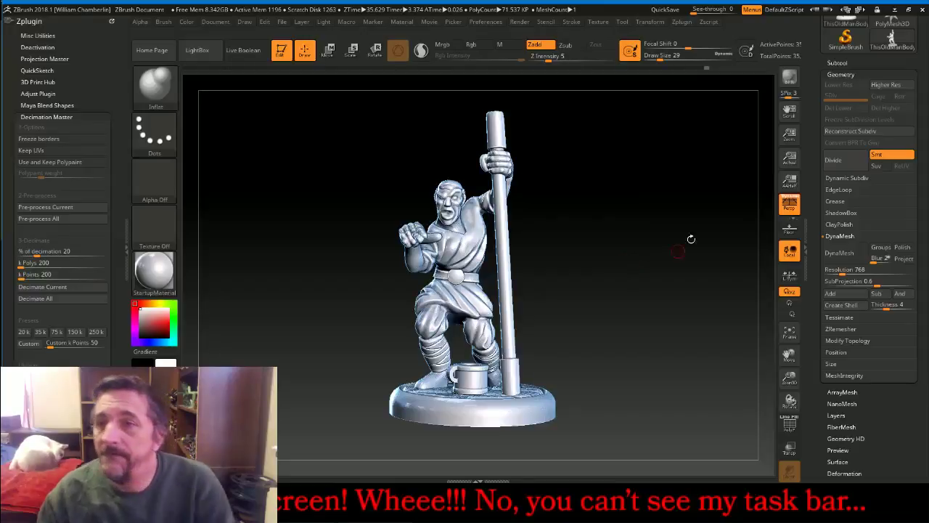
Export the decimated miniature as an OBJ mesh into the ThisOldMan folder
scroll(883, 69, up, 5)
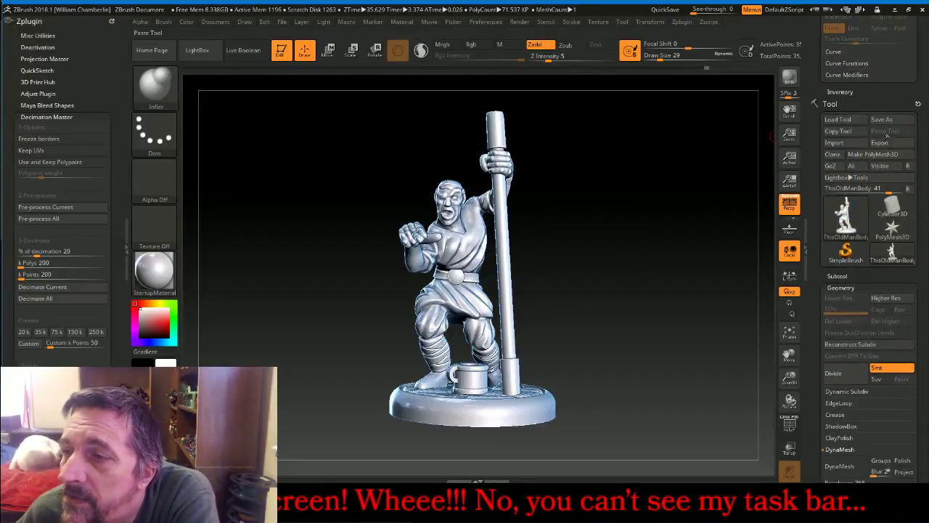
click(882, 143)
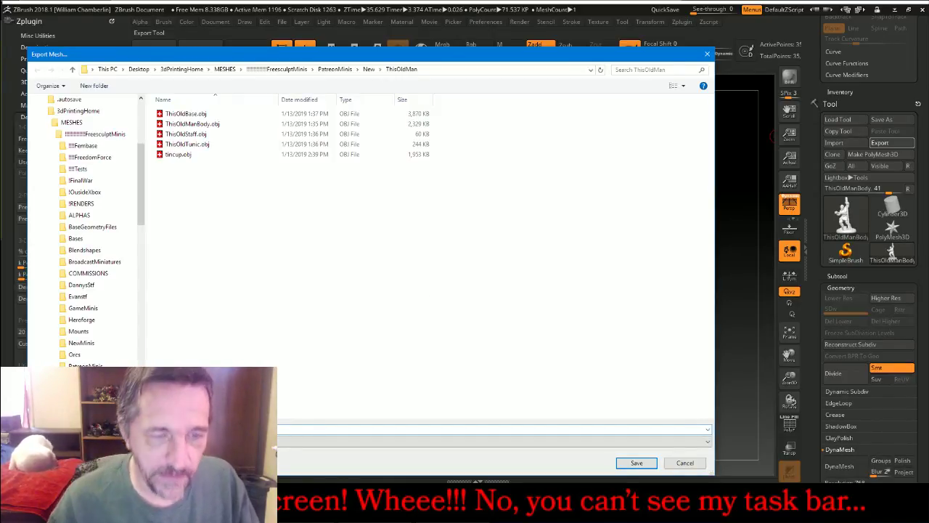
key(Return)
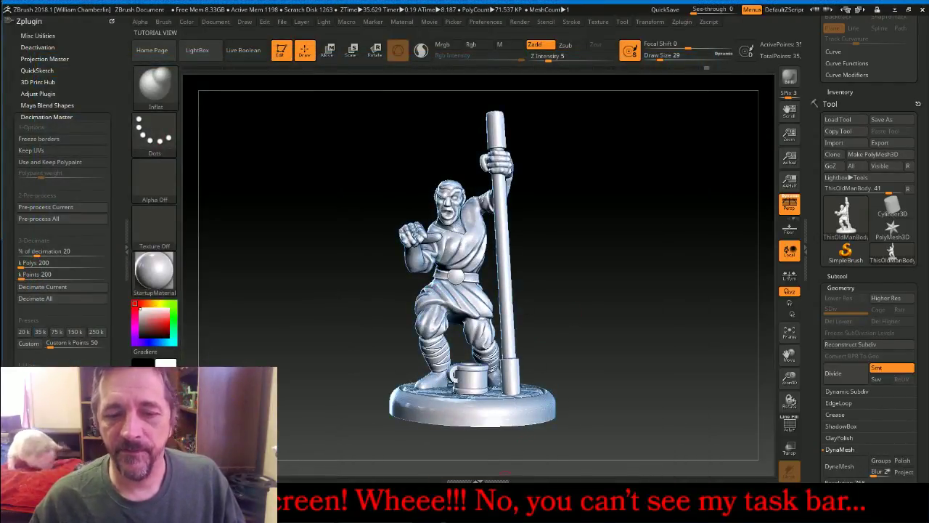
Switch to the streaming software's window with its scene controls
click(507, 507)
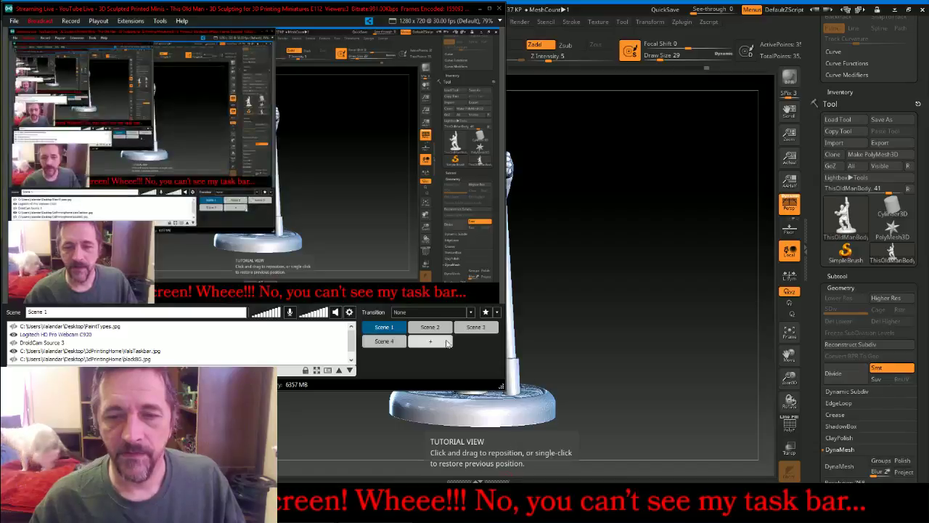